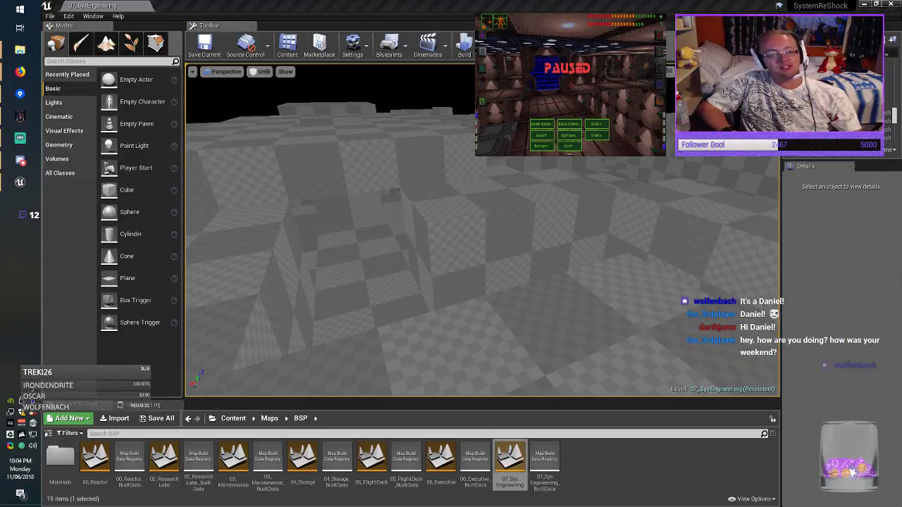
right_click_drag(327, 227, 317, 255)
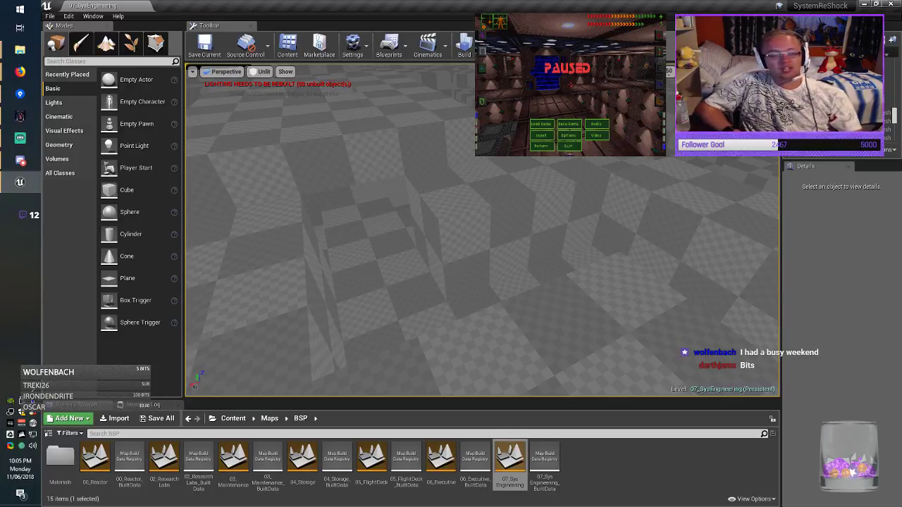
mouse_move(374, 240)
right_mouse_down()
mouse_move(367, 243)
mouse_move(374, 231)
mouse_move(396, 245)
mouse_move(388, 229)
right_mouse_up()
right_click_drag(325, 215, 321, 213)
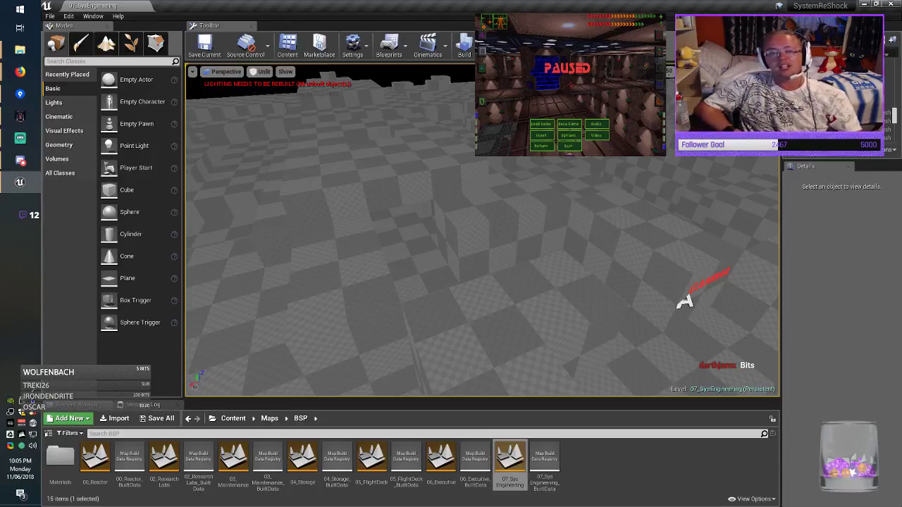
right_click_drag(322, 212, 306, 208)
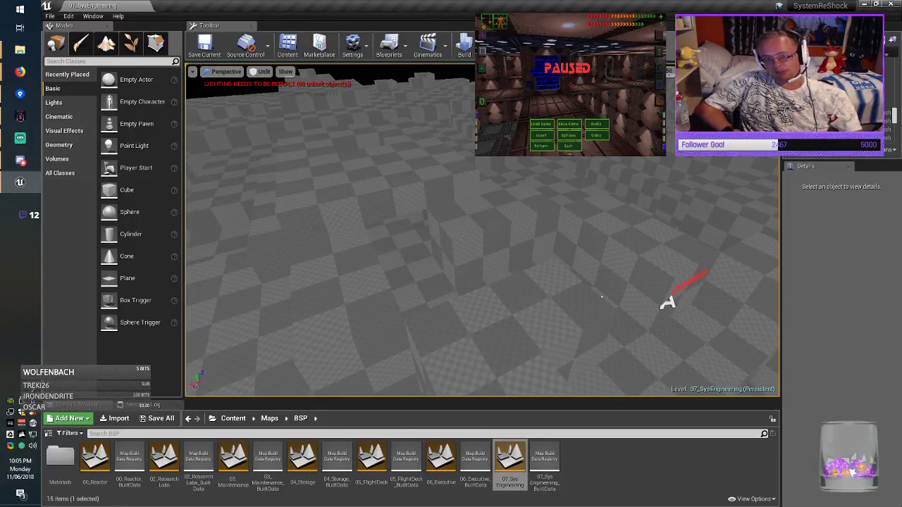
right_click_drag(307, 208, 295, 194)
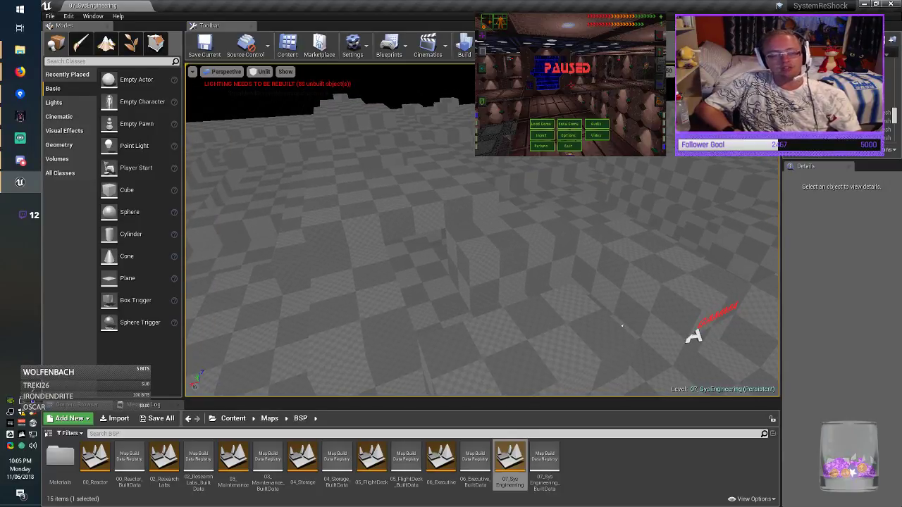
right_click_drag(312, 211, 318, 213)
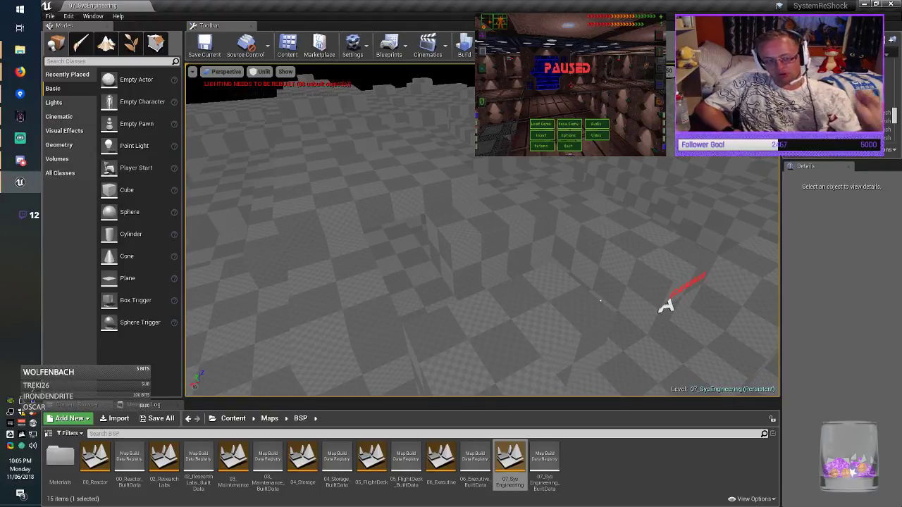
mouse_move(482, 229)
right_mouse_down()
mouse_move(468, 217)
mouse_move(487, 232)
right_mouse_up()
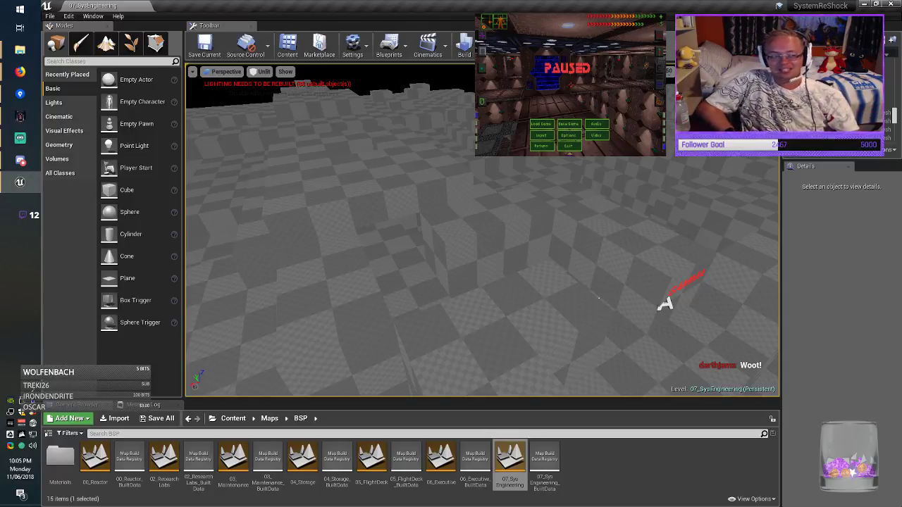
Switch to the paused reference game and resume play.
key("alt+Tab")
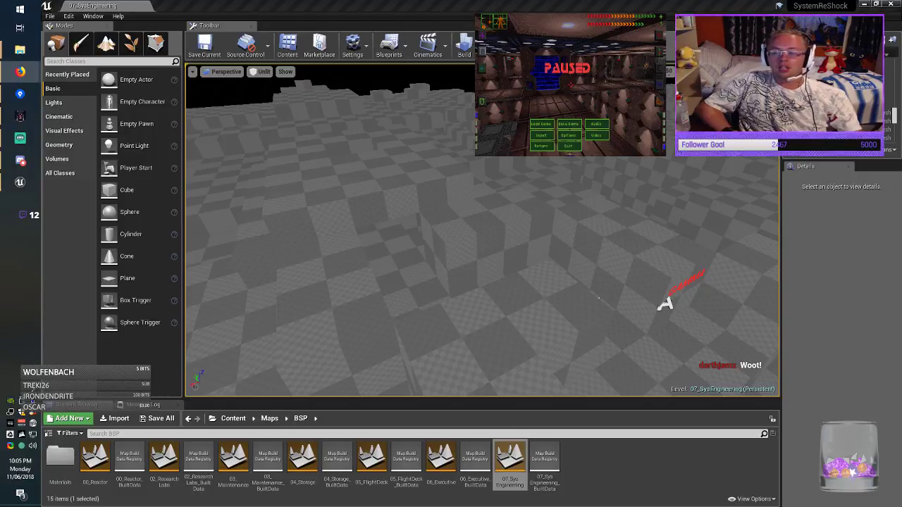
key("alt+Tab")
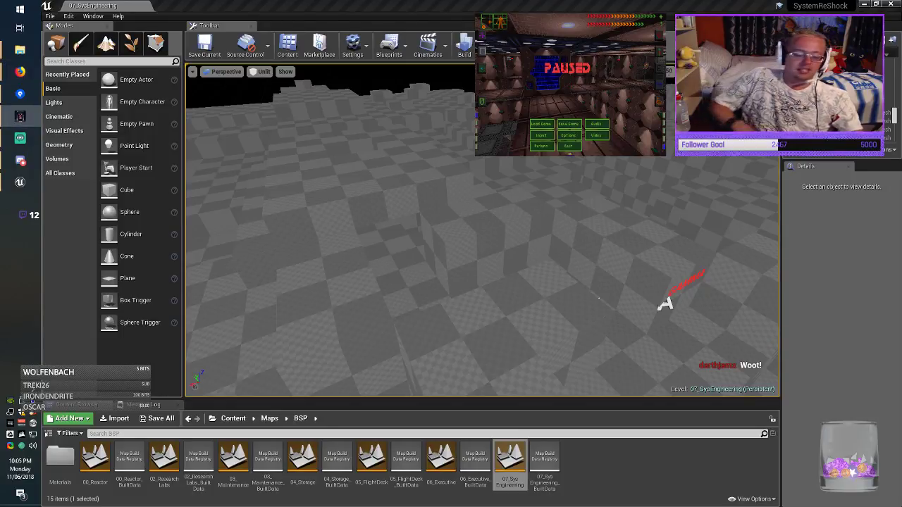
key("Escape")
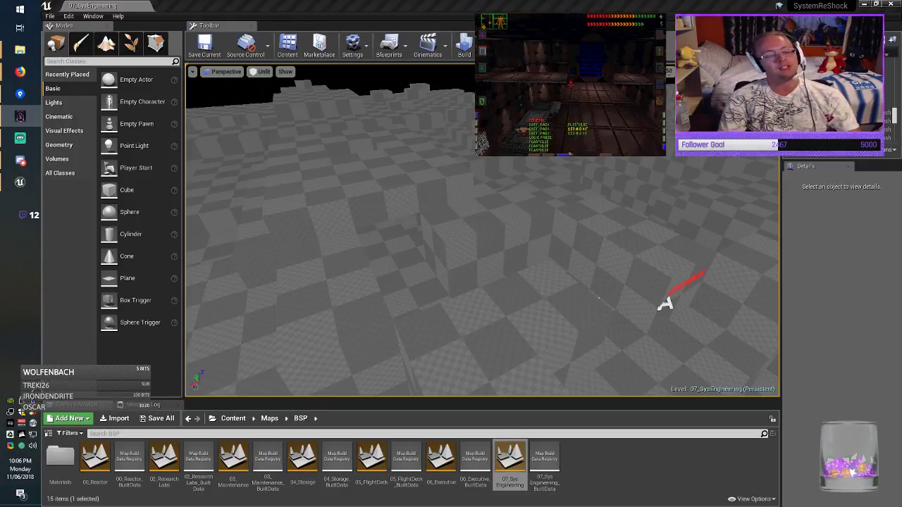
Examine the blocked-out rooms and corridors around the door labelled "This Door is broken Beyond Repair".
mouse_move(487, 240)
right_mouse_down()
mouse_move(497, 247)
mouse_move(476, 244)
mouse_move(495, 262)
mouse_move(560, 284)
mouse_move(525, 248)
mouse_move(497, 247)
right_mouse_up()
mouse_move(409, 144)
right_mouse_down()
mouse_move(423, 173)
mouse_move(412, 183)
mouse_move(405, 180)
mouse_move(423, 158)
mouse_move(410, 144)
right_mouse_up()
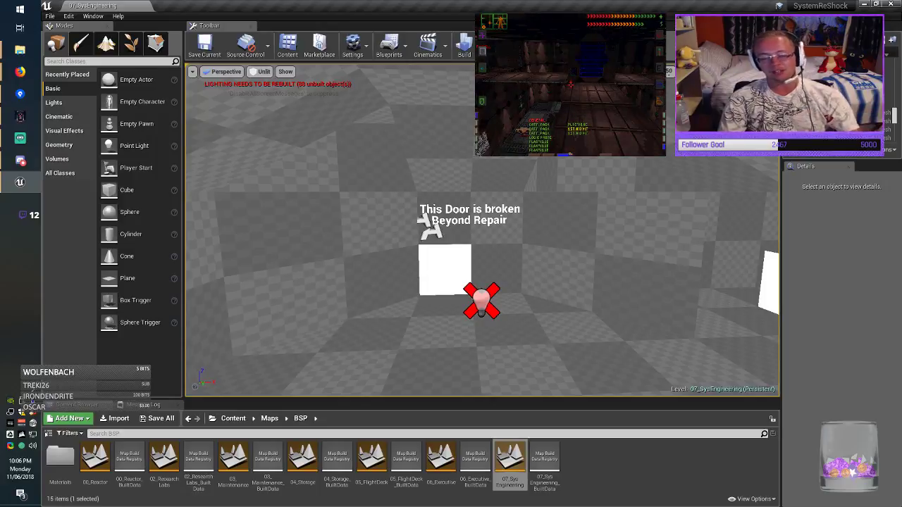
right_click_drag(482, 230, 599, 262)
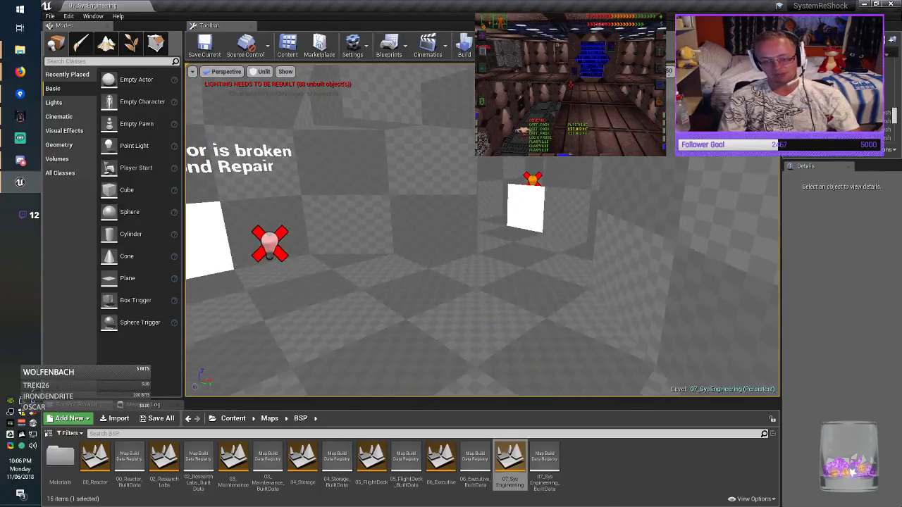
key("w")
right_click_drag(482, 229, 534, 230)
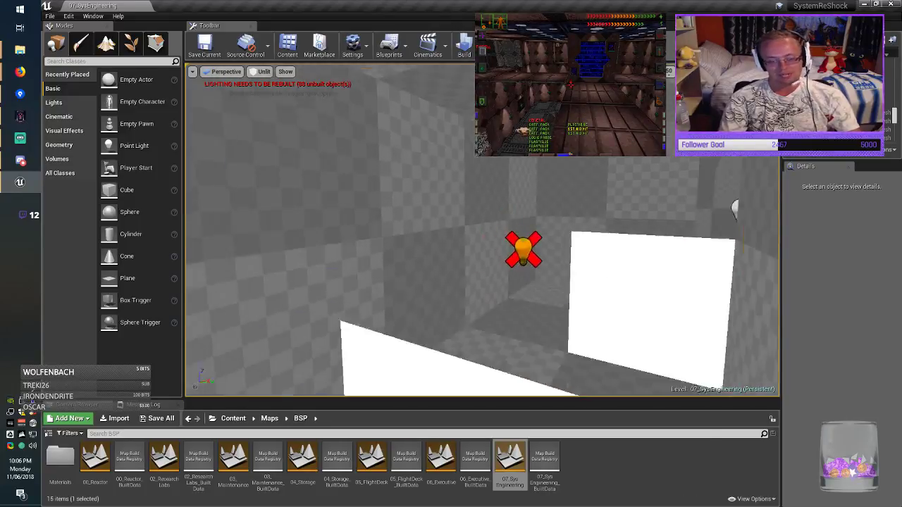
right_click_drag(482, 230, 381, 226)
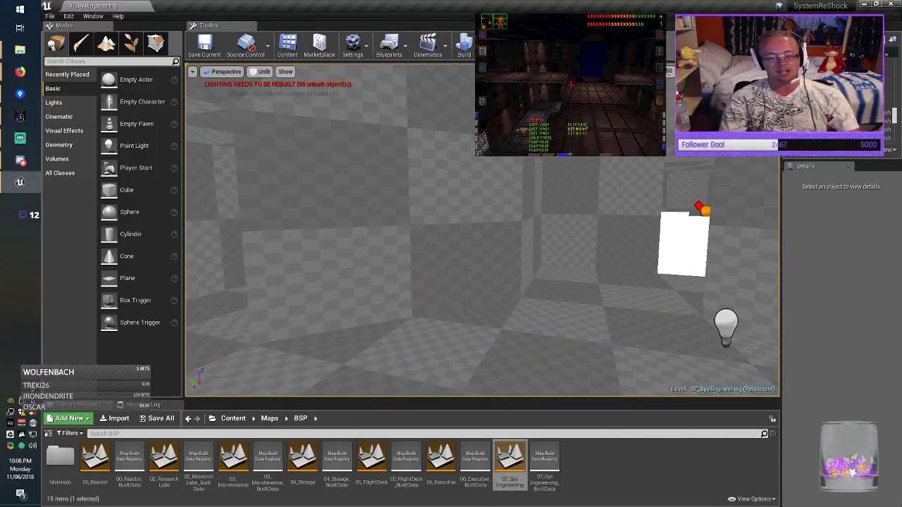
right_click_drag(482, 229, 564, 230)
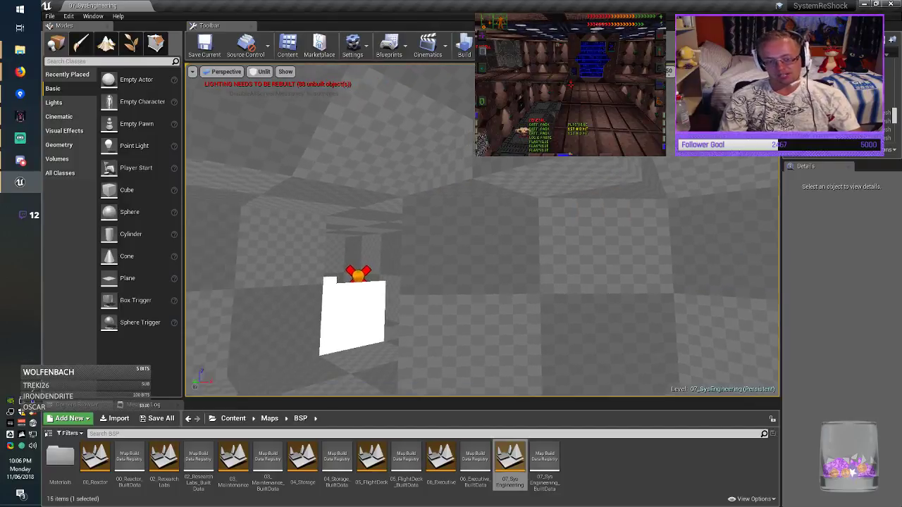
left_click_drag(479, 260, 494, 261)
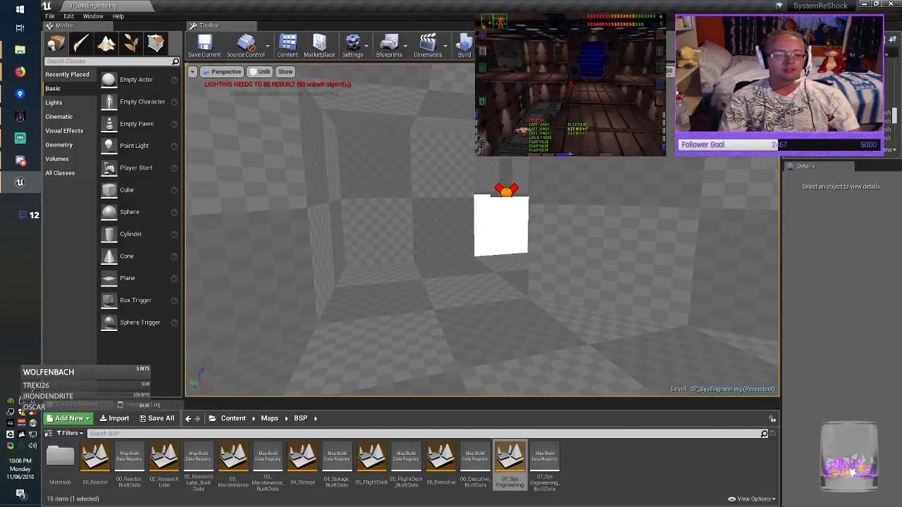
right_click_drag(482, 230, 564, 232)
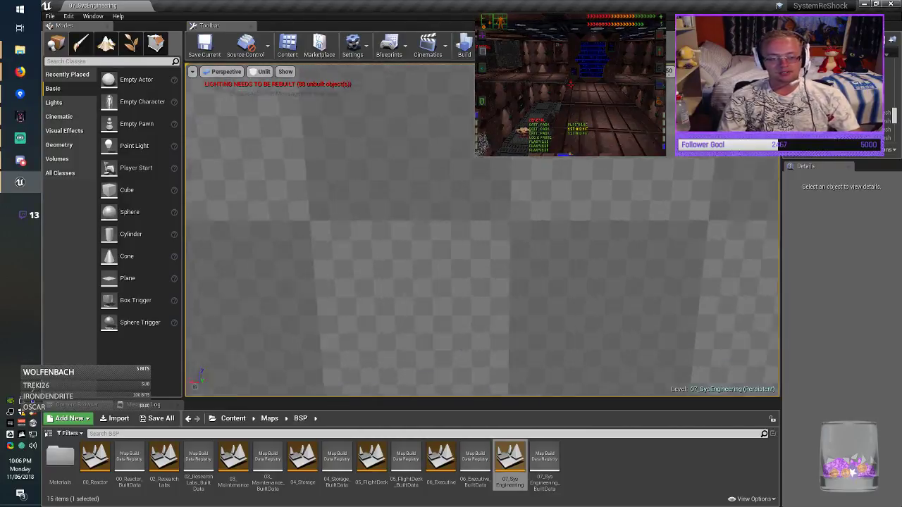
right_click_drag(482, 230, 578, 232)
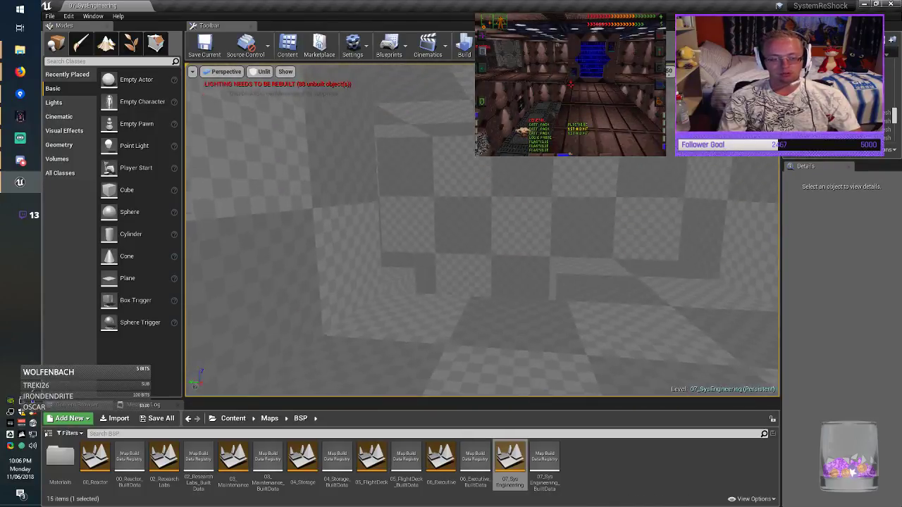
right_click_drag(482, 229, 352, 236)
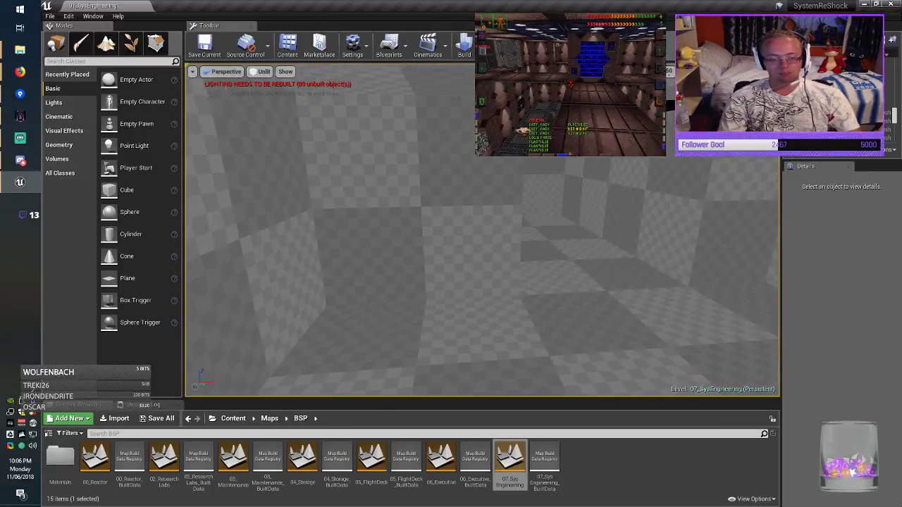
Inspect the level layout around the ALPHA and BETA areas, comparing it with the reference game.
right_click_drag(482, 230, 468, 231)
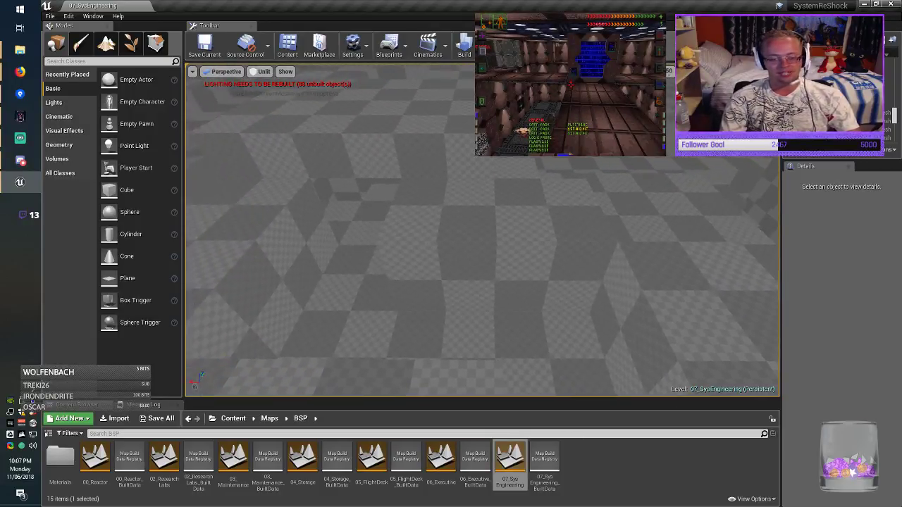
right_click_drag(482, 230, 310, 201)
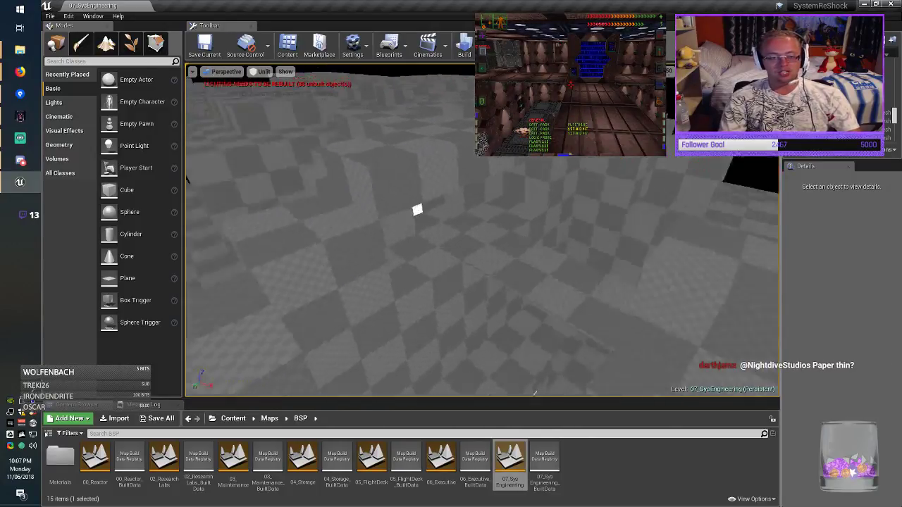
key("w")
right_click_drag(482, 230, 489, 196)
key("w")
right_click_drag(327, 374, 327, 375)
key("alt+Tab")
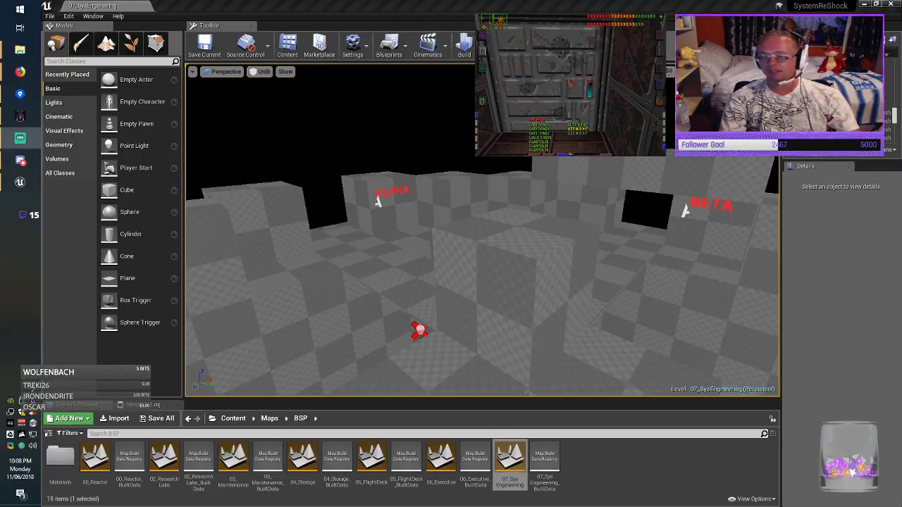
right_click_drag(451, 282, 477, 311)
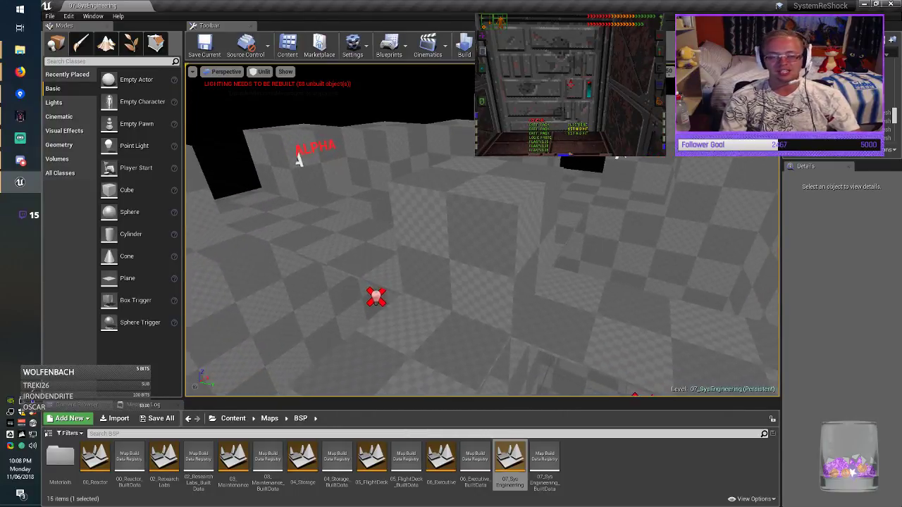
right_click_drag(440, 242, 483, 236)
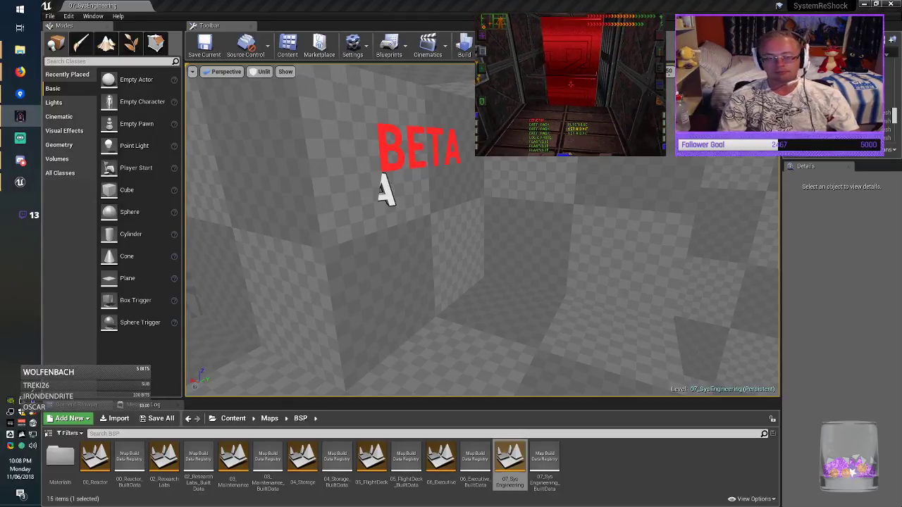
right_click_drag(482, 232, 288, 229)
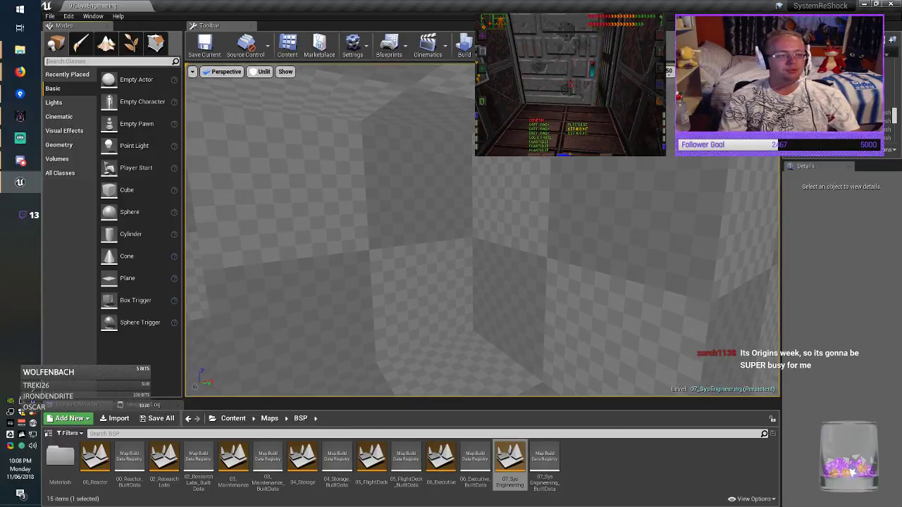
Search the placeable actors for text and add a Text Render actor on the corridor wall near the BETA area.
left_click(150, 62)
type("cAM")
key("BackSpace")
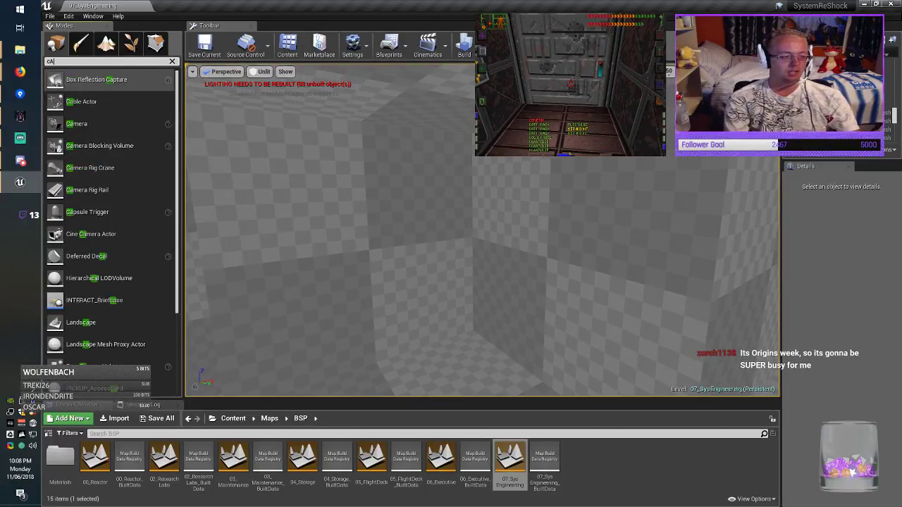
key("BackSpace")
key("BackSpace")
type("tEXT")
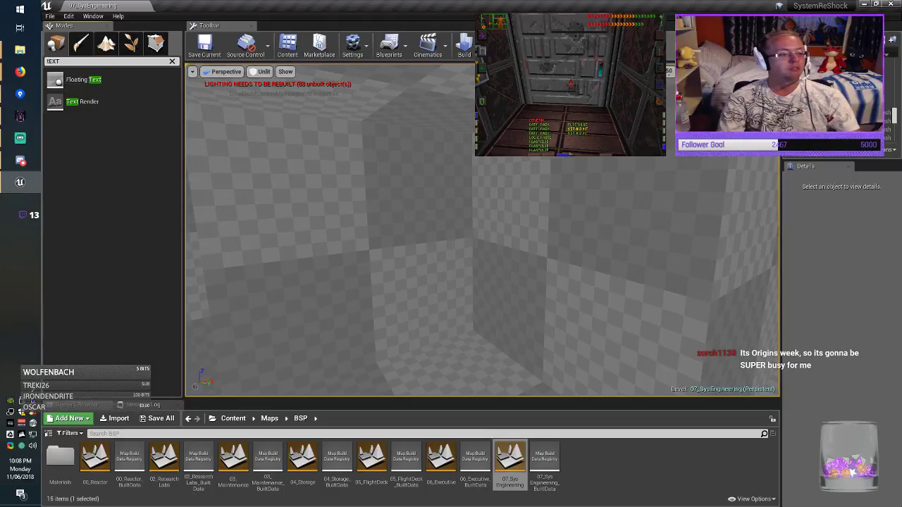
left_click_drag(82, 102, 391, 188)
key("r")
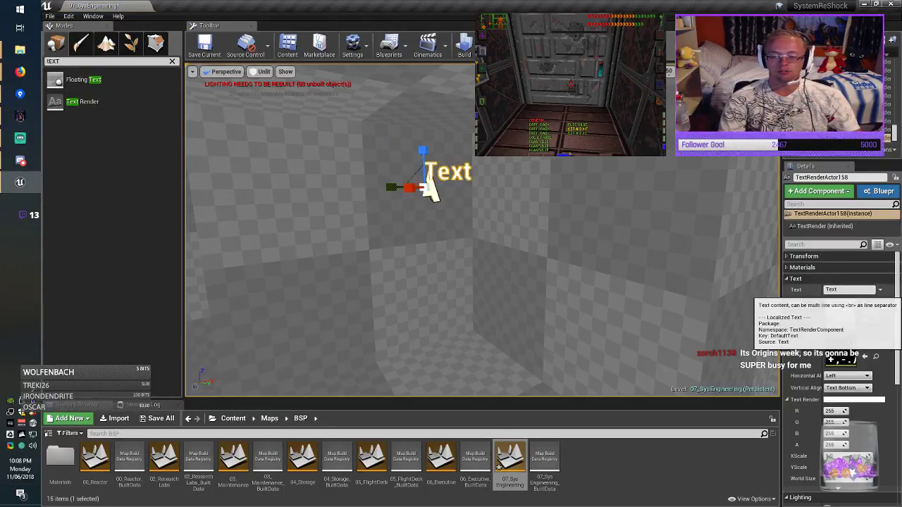
Set the new text actor's content to "Camera".
left_click(849, 290)
type("cA")
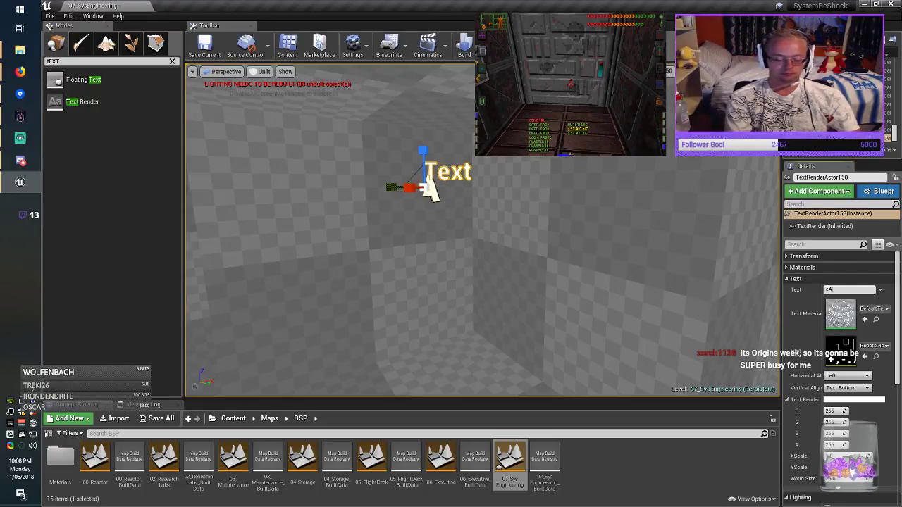
type("MERA")
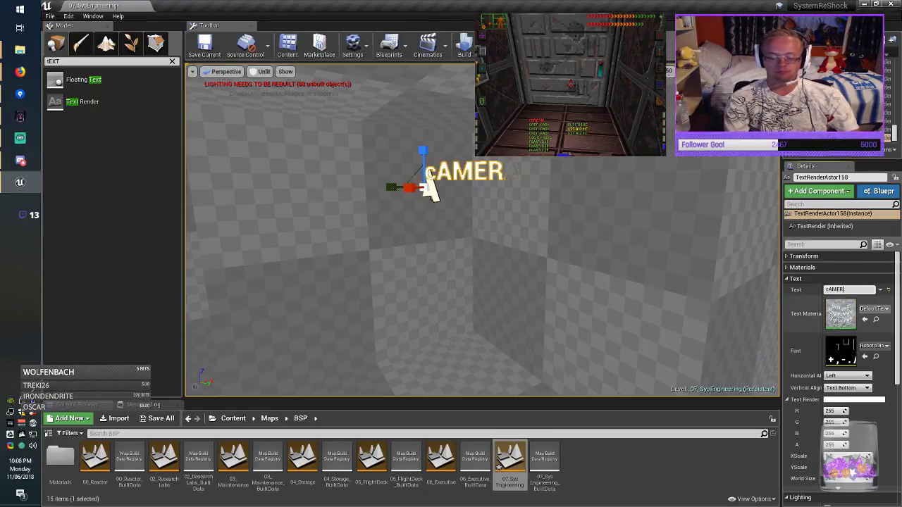
key("BackSpace")
key("BackSpace")
key("BackSpace")
key("BackSpace")
key("BackSpace")
key("BackSpace")
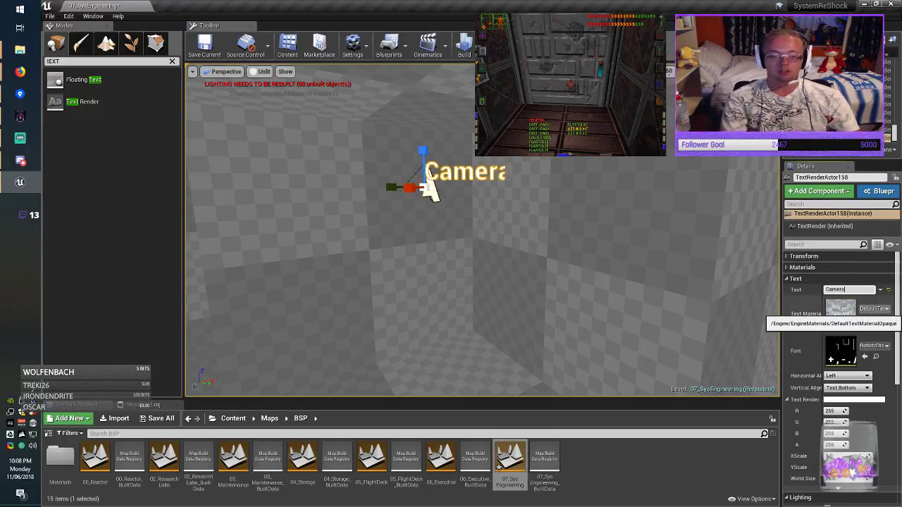
Move the Camera label sideways and upward so the whole word is clear of the corner wall, and deselect it.
right_click_drag(564, 274, 609, 268)
key("w")
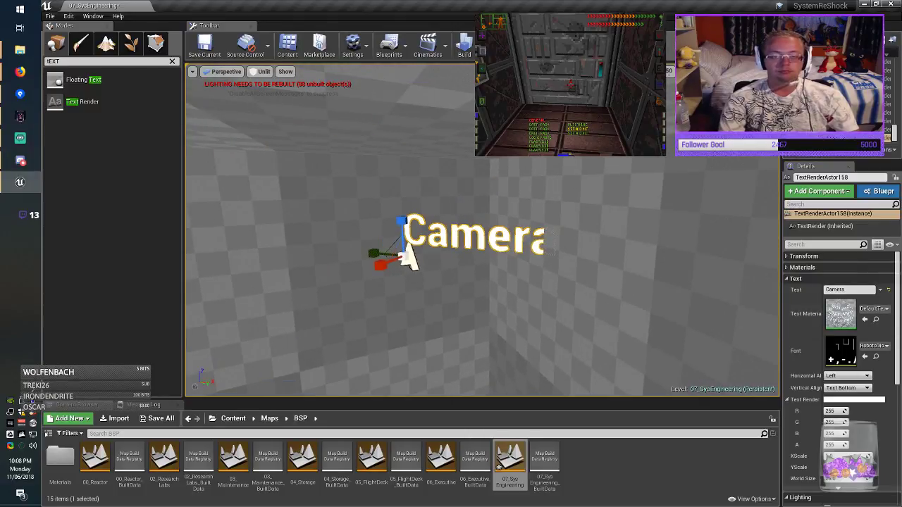
key("w")
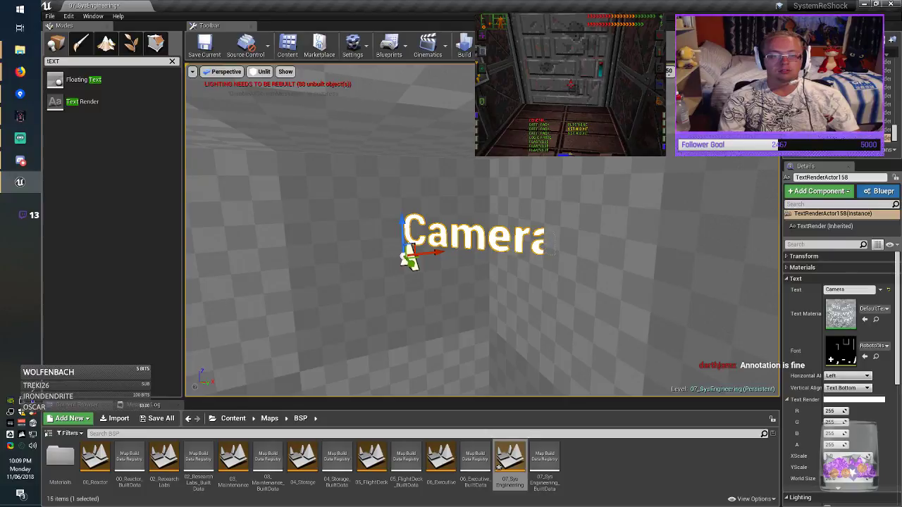
left_click_drag(432, 253, 412, 255)
left_click_drag(382, 229, 382, 203)
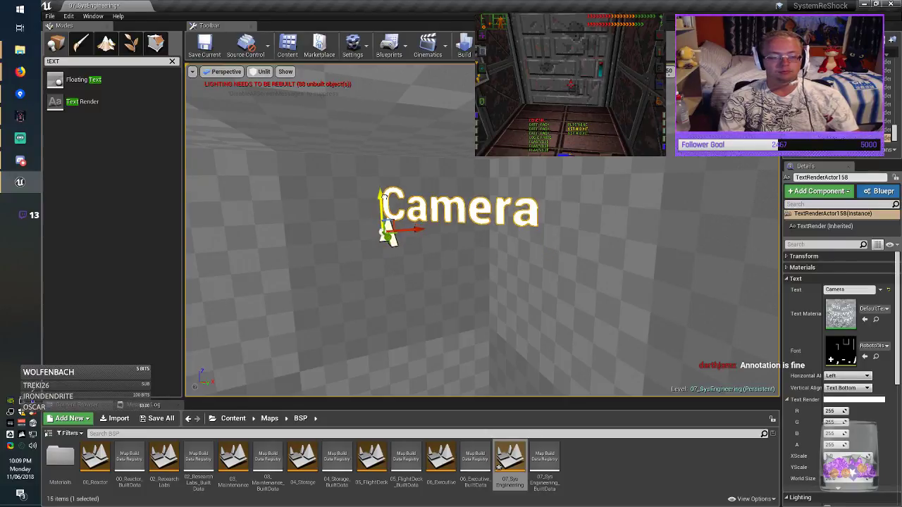
left_click_drag(833, 422, 810, 433)
key("Escape")
Examine the corridor section with the large dark opening, comparing it with the reference game.
right_click_drag(486, 282, 768, 320)
key("w")
key("s")
key("w")
right_click_drag(648, 303, 631, 296)
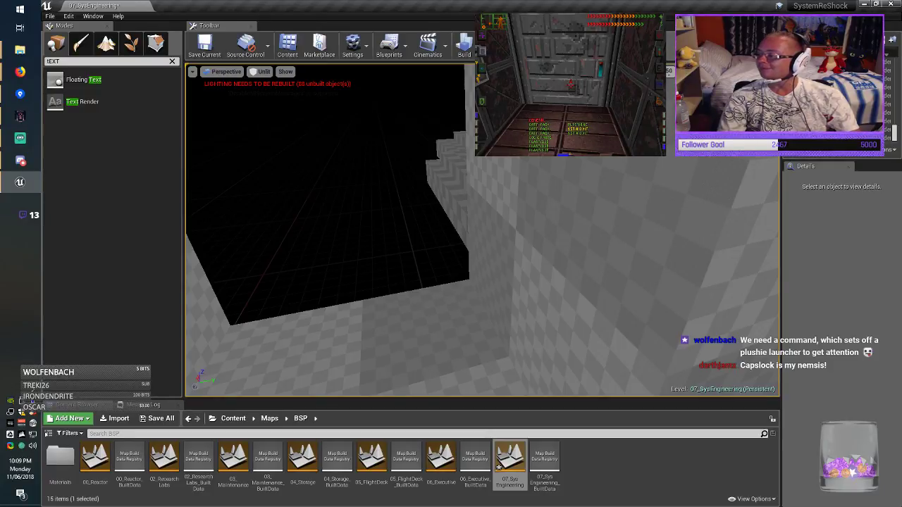
right_click_drag(630, 296, 592, 289)
right_click_drag(772, 255, 771, 255)
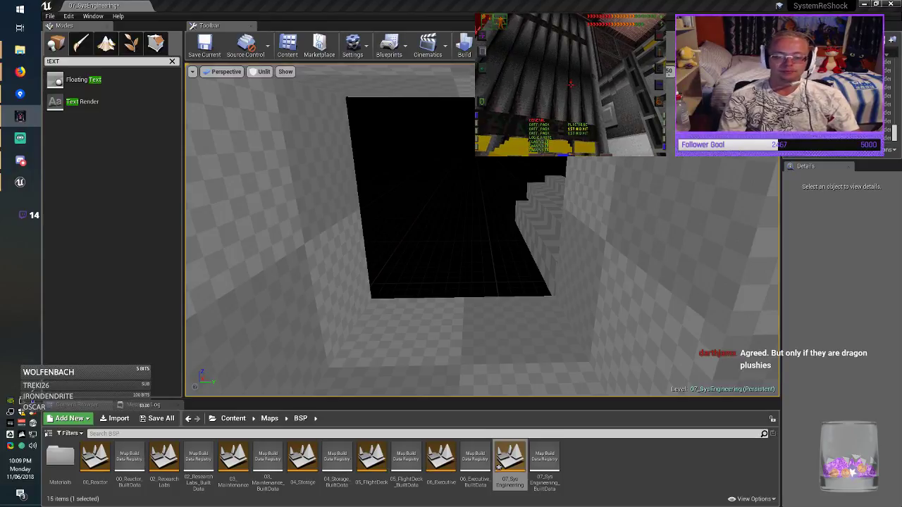
Set the corridor floor box's Z size to 300 and its Z location to 250, and deselect it.
right_click_drag(482, 233, 606, 257)
left_click(482, 240)
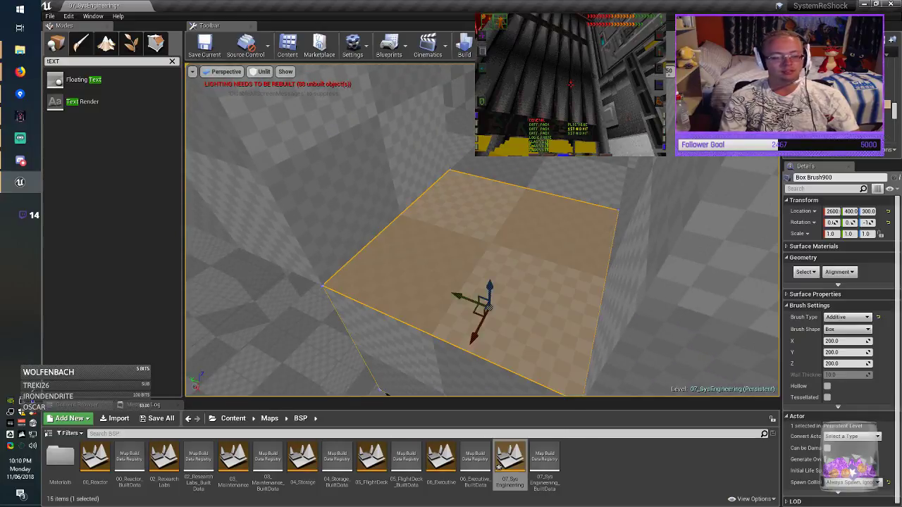
mouse_move(482, 240)
right_mouse_down()
mouse_move(455, 250)
mouse_move(405, 219)
mouse_move(525, 222)
right_mouse_up()
mouse_move(416, 363)
right_mouse_down()
mouse_move(458, 327)
mouse_move(501, 329)
right_mouse_up()
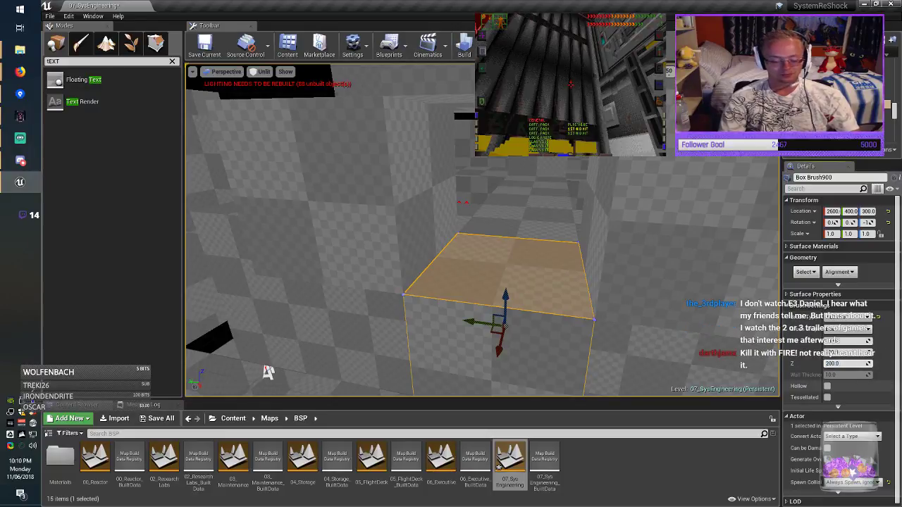
mouse_move(502, 329)
right_mouse_down()
mouse_move(536, 328)
mouse_move(437, 345)
mouse_move(469, 349)
right_mouse_up()
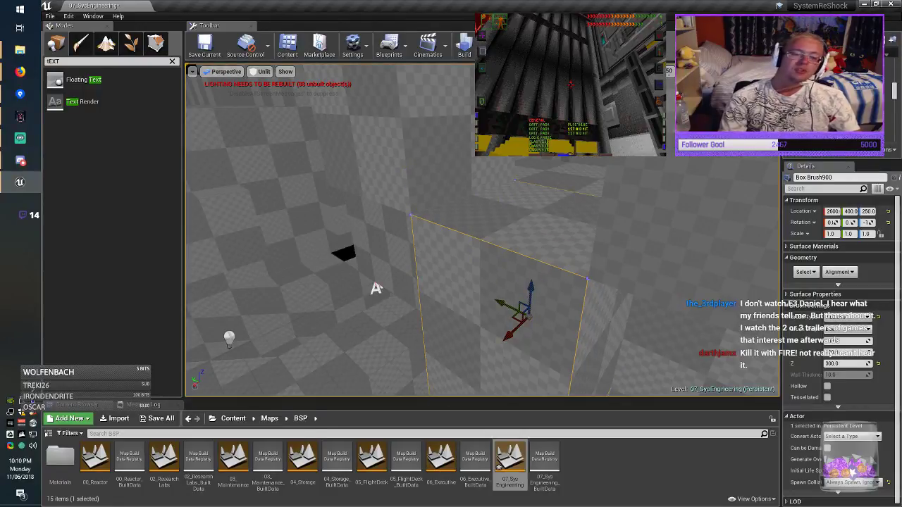
right_click_drag(526, 289, 480, 224)
key("Escape")
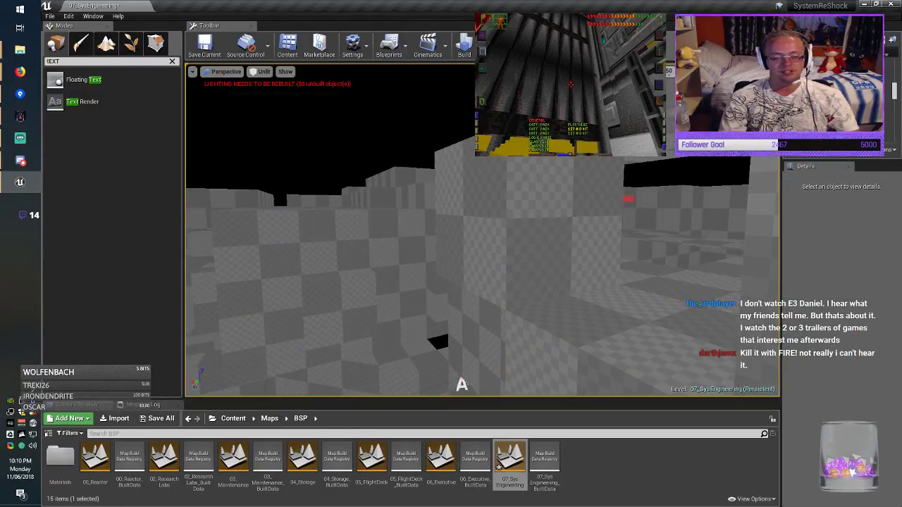
Select everything in the level, apply Align Surface Planar to all the brush surfaces, and clear the selection.
mouse_move(461, 384)
right_mouse_down()
mouse_move(352, 362)
mouse_move(326, 387)
mouse_move(313, 379)
mouse_move(354, 364)
mouse_move(346, 377)
mouse_move(289, 369)
mouse_move(328, 350)
mouse_move(328, 359)
mouse_move(301, 357)
mouse_move(434, 314)
right_mouse_up()
key("ctrl+a")
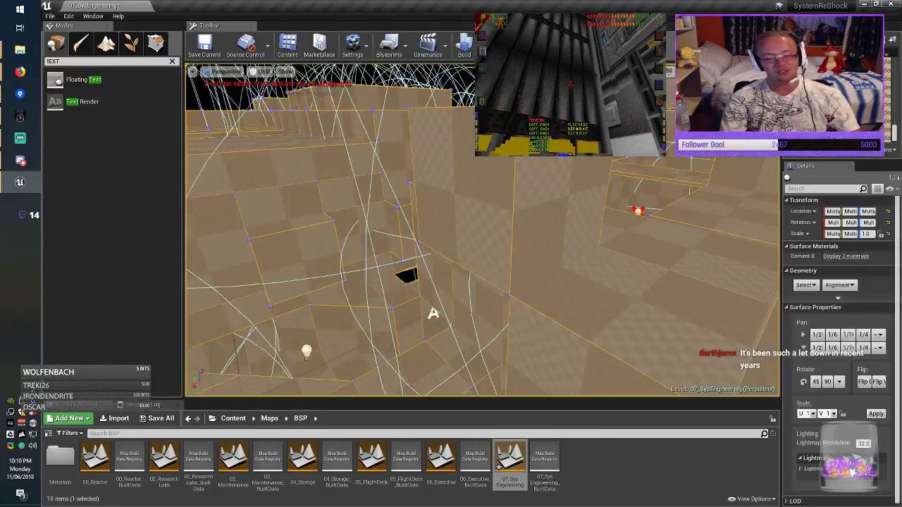
left_click(840, 285)
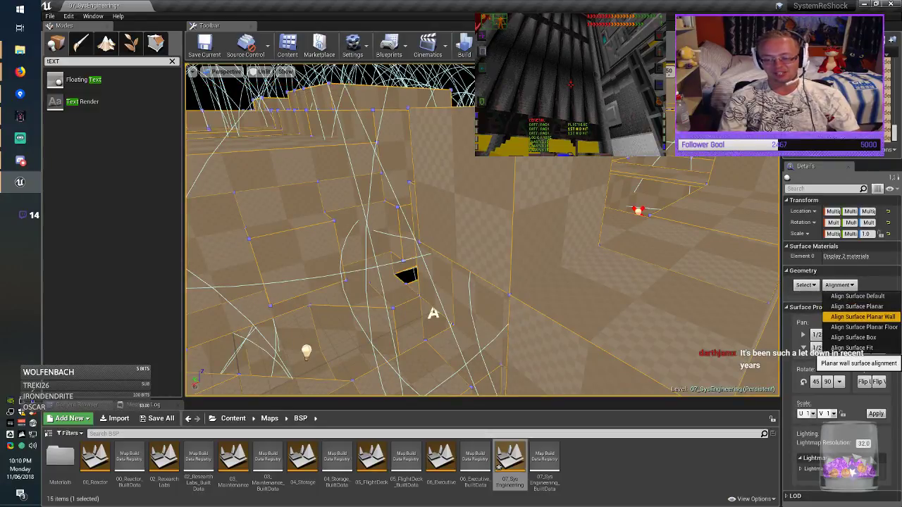
left_click(856, 307)
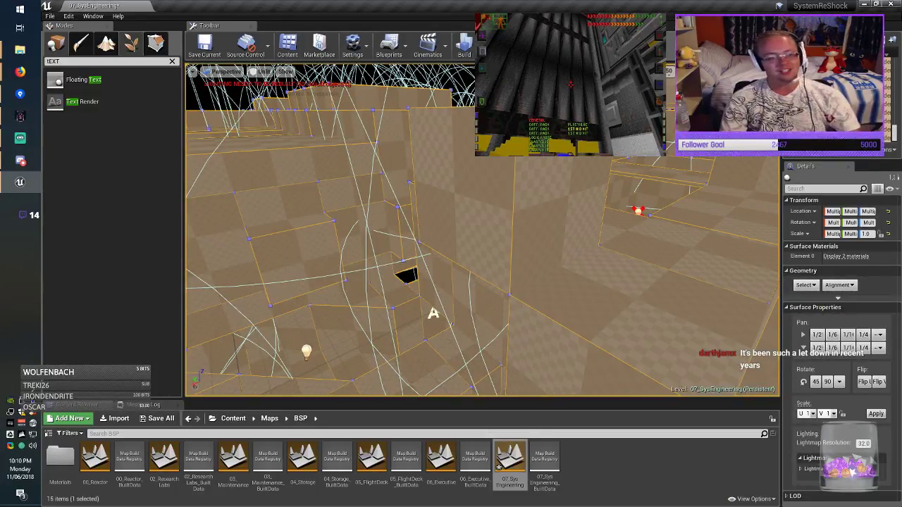
key("Escape")
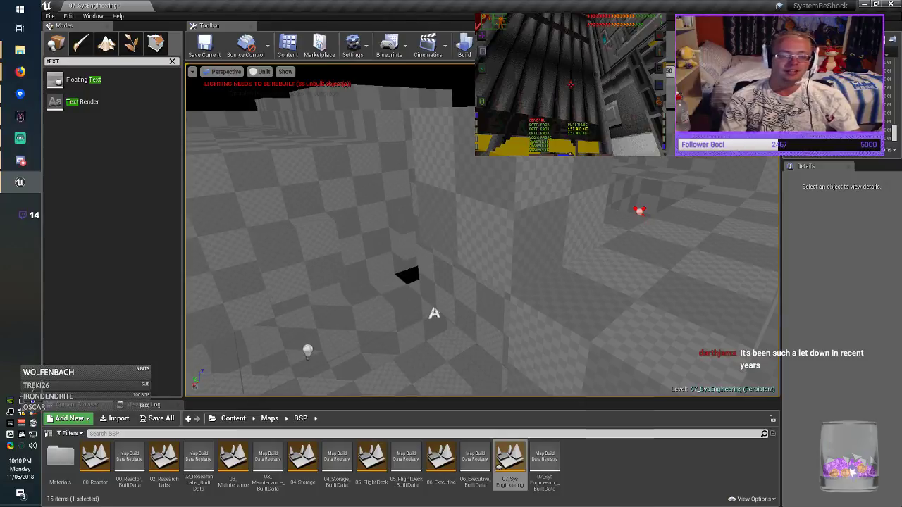
Duplicate the 300-high floor box and place the copy diagonally beside it at X 2800, Y 600.
right_click_drag(483, 233, 570, 247)
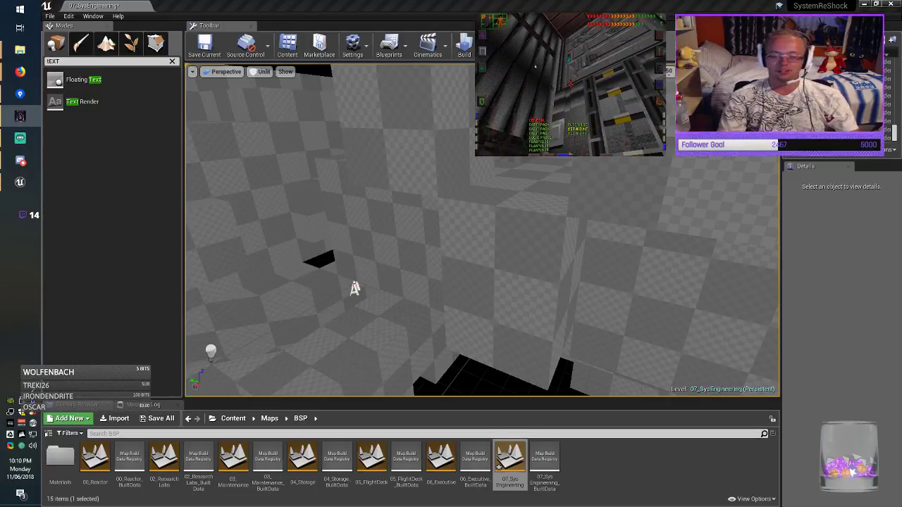
left_click(504, 289)
right_click_drag(504, 289, 506, 258)
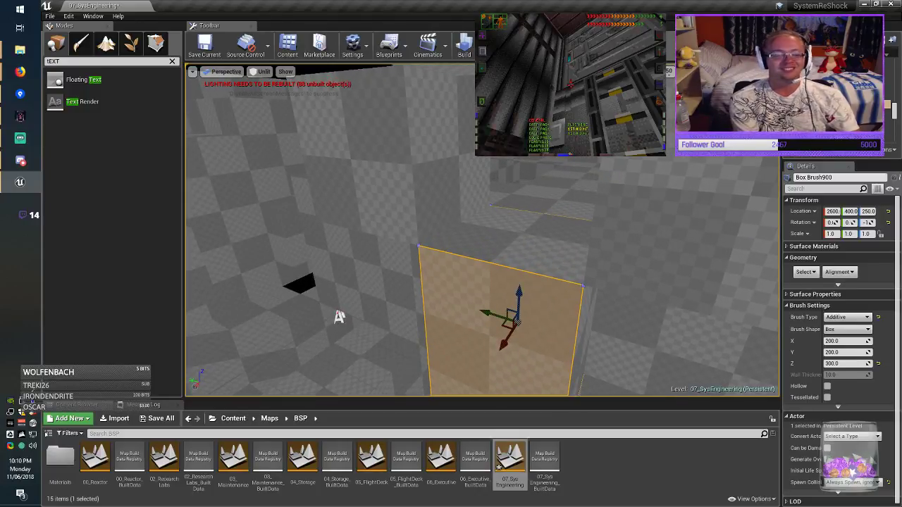
mouse_move(484, 332)
left_mouse_down("alt")
mouse_move(247, 341)
mouse_move(293, 366)
left_mouse_up("alt")
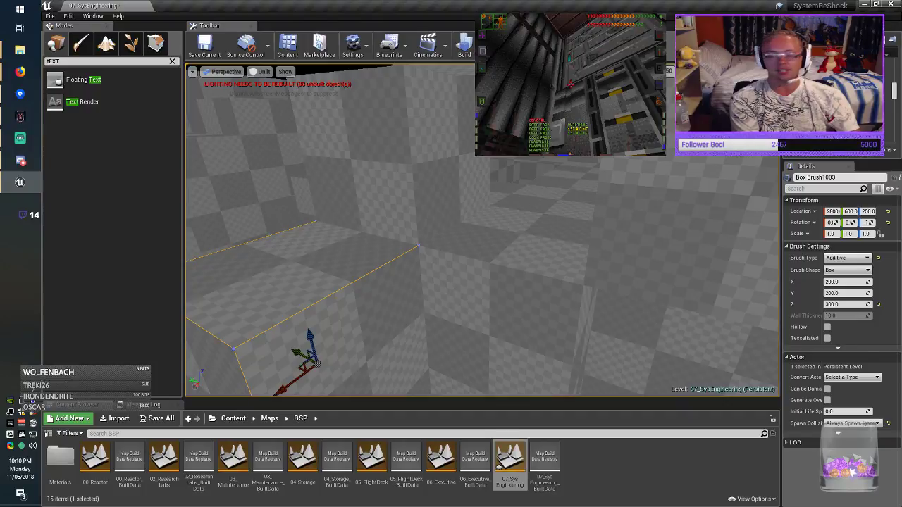
mouse_move(316, 364)
right_mouse_down()
mouse_move(331, 364)
mouse_move(317, 374)
right_mouse_up()
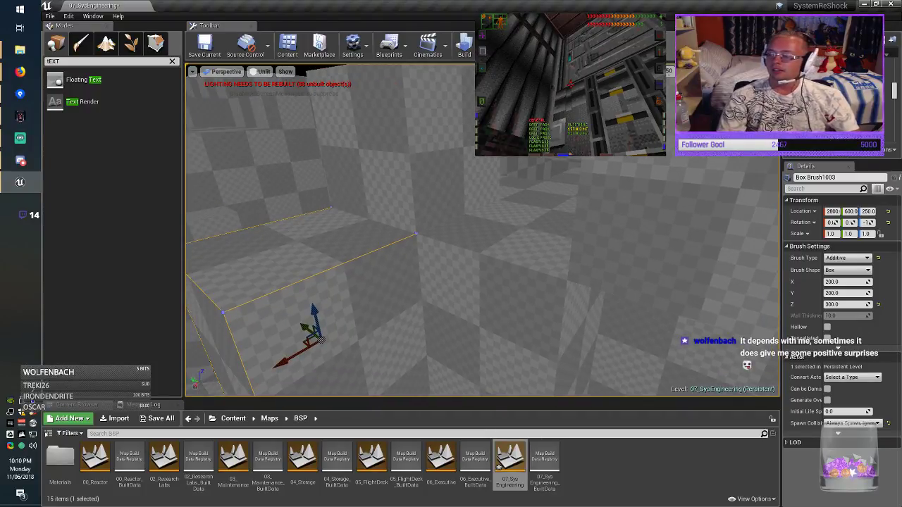
Set the copied box's Z size to 500 and raise it to Z location 350 to form a wall.
right_click_drag(483, 253, 402, 225)
left_click(844, 305)
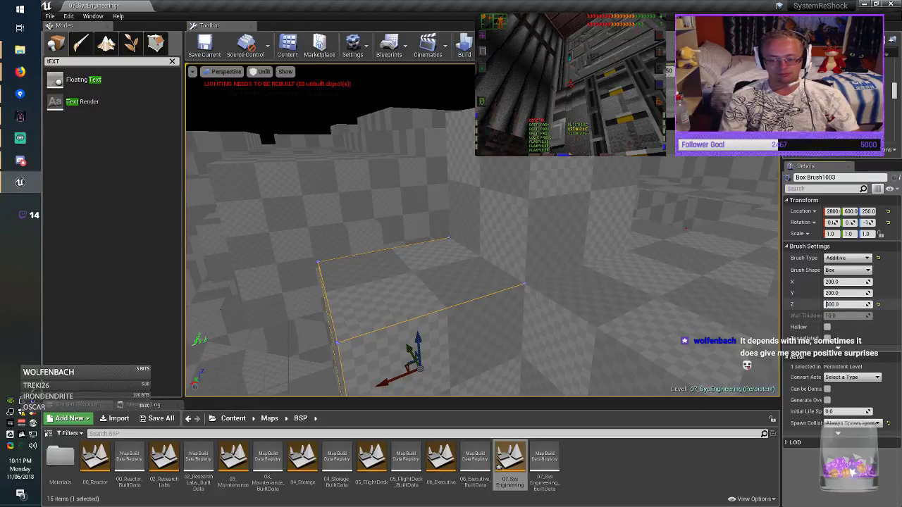
type("500")
key("Return")
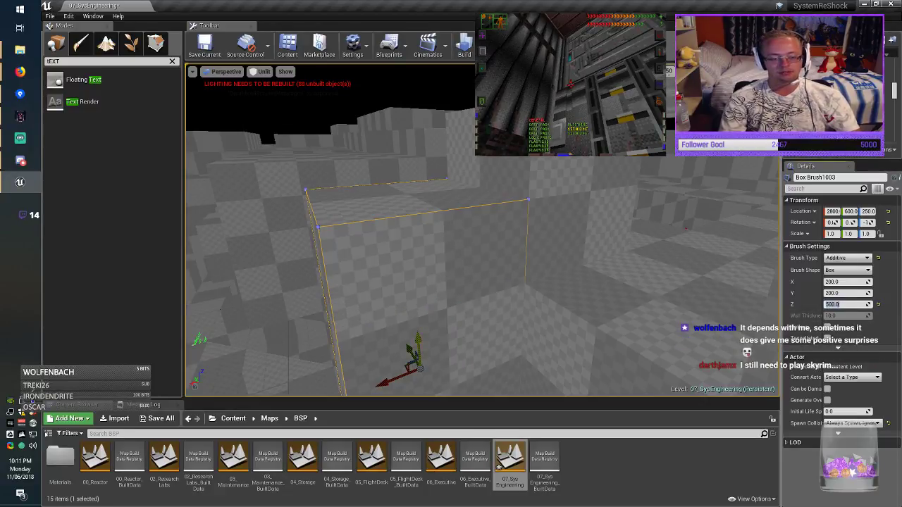
left_click_drag(418, 343, 421, 278)
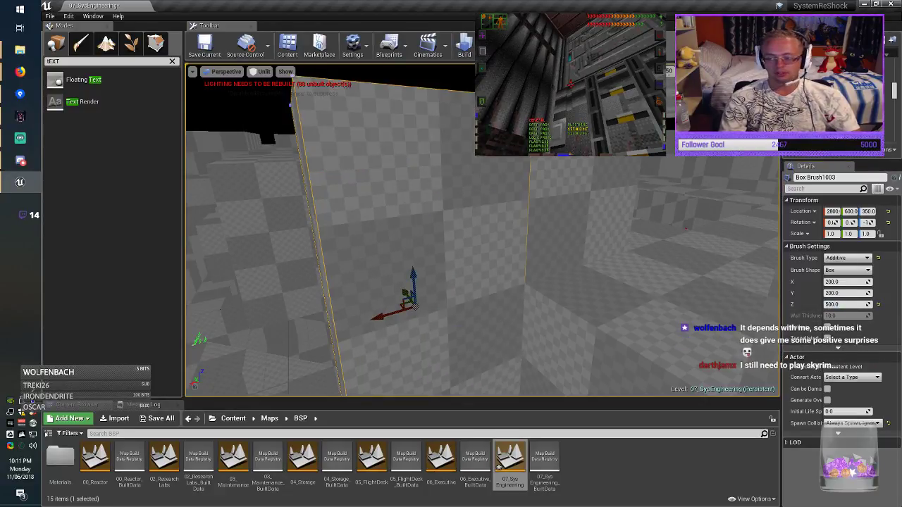
mouse_move(422, 278)
right_mouse_down()
mouse_move(444, 282)
mouse_move(390, 325)
right_mouse_up()
Compare the wall with the reference game, set its Y size to 100, and shift it to Y location 550.
key("alt+Tab")
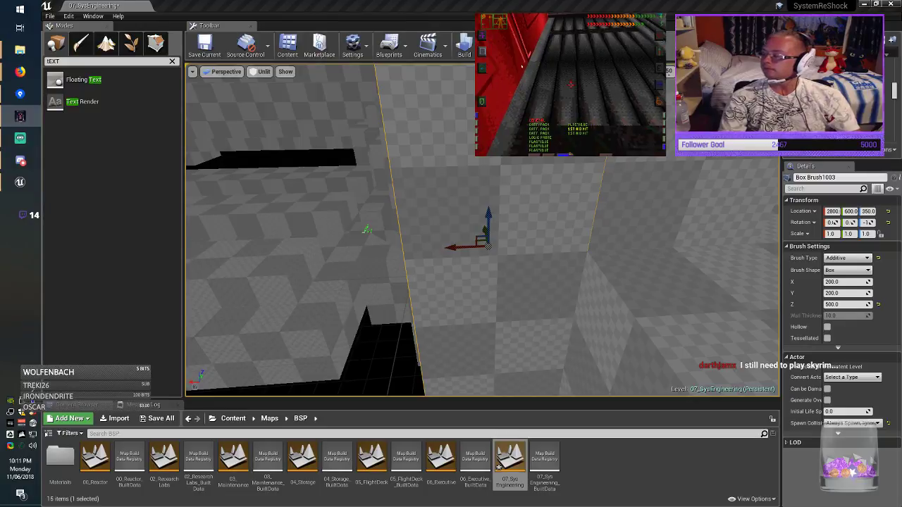
key("alt+Tab")
mouse_move(482, 239)
right_mouse_down()
mouse_move(496, 264)
mouse_move(514, 272)
mouse_move(578, 274)
right_mouse_up()
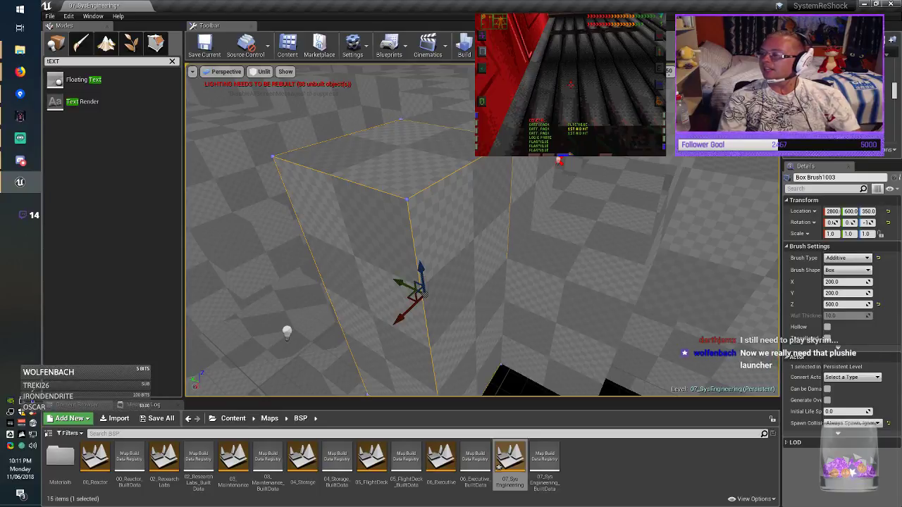
mouse_move(578, 274)
right_mouse_down()
mouse_move(563, 283)
mouse_move(570, 280)
right_mouse_up()
right_click_drag(342, 317, 350, 313)
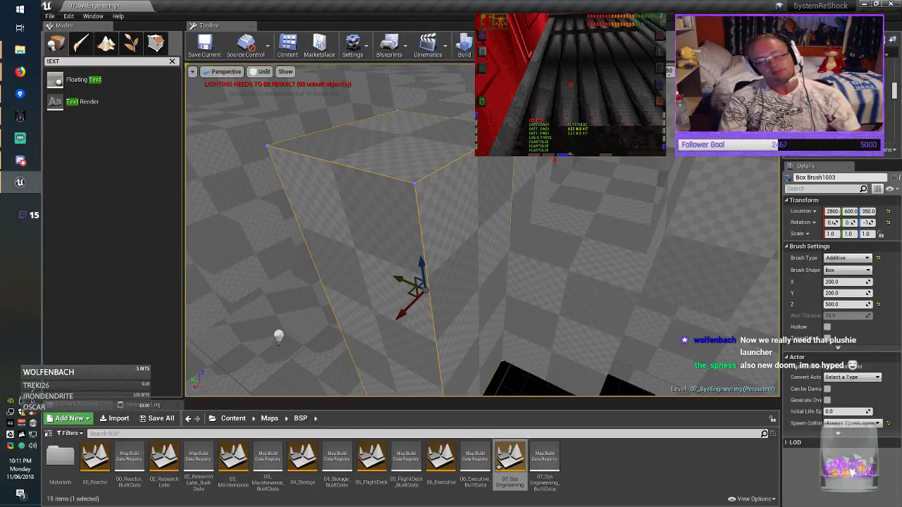
mouse_move(395, 282)
right_mouse_down()
mouse_move(387, 284)
mouse_move(423, 273)
mouse_move(409, 261)
right_mouse_up()
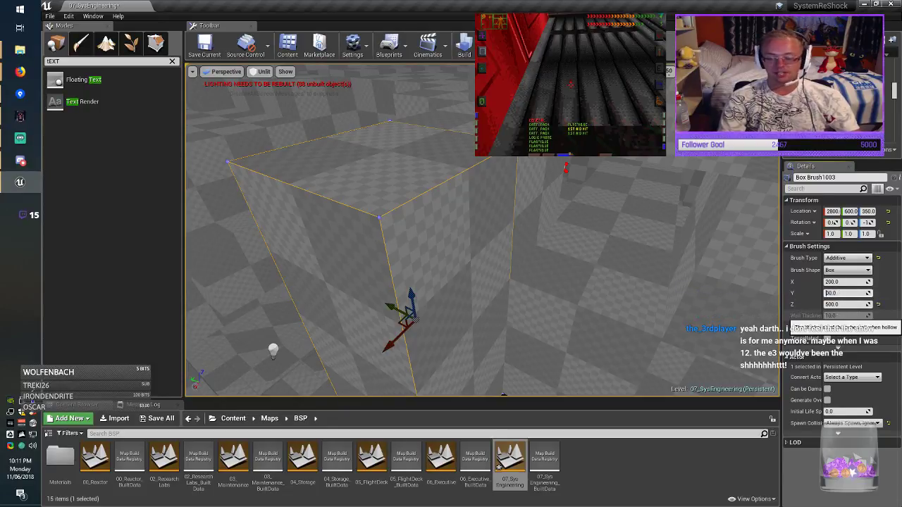
key("Return")
mouse_move(394, 308)
left_mouse_down()
mouse_move(429, 316)
mouse_move(417, 308)
left_mouse_up()
mouse_move(418, 307)
right_mouse_down()
mouse_move(345, 279)
mouse_move(374, 302)
mouse_move(361, 294)
right_mouse_up()
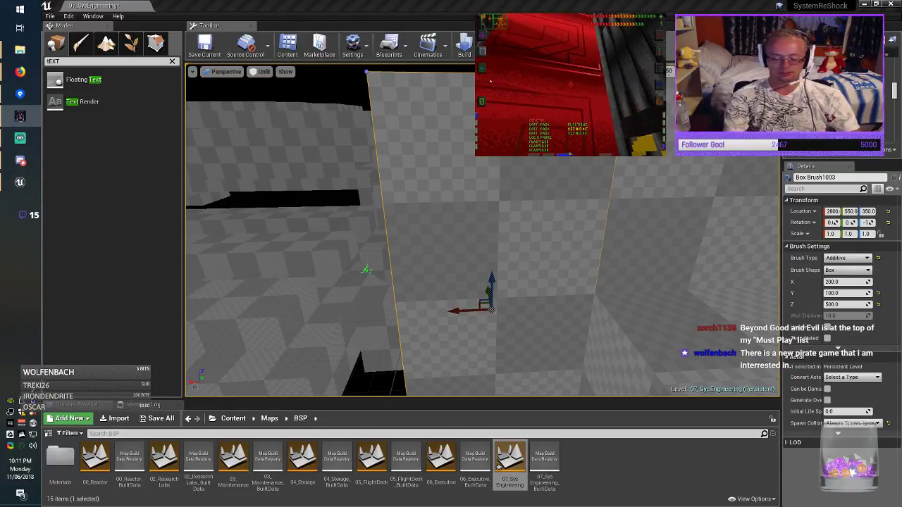
Duplicate the thin wall box and place the copy at the passage corner at X 3000, Y 450.
mouse_move(367, 269)
right_mouse_down()
mouse_move(317, 342)
mouse_move(346, 339)
mouse_move(310, 331)
mouse_move(366, 366)
mouse_move(338, 359)
right_mouse_up()
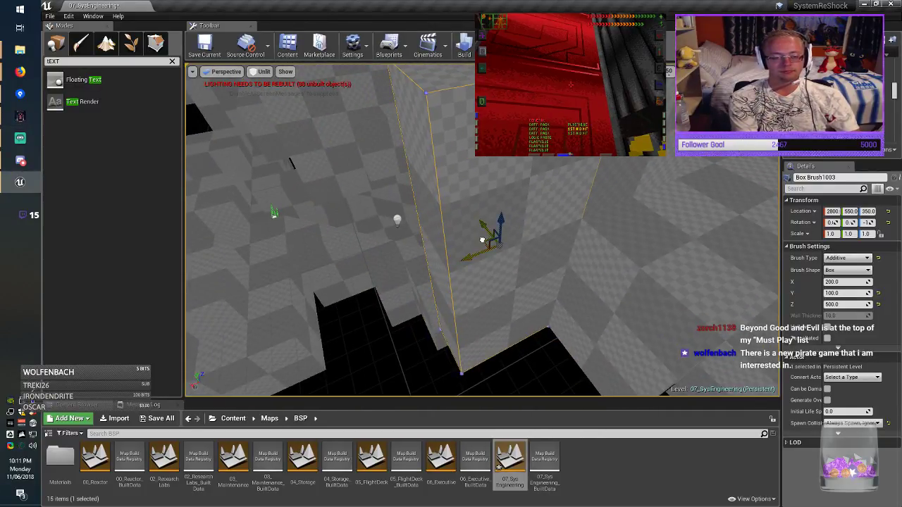
left_click_drag(469, 245, 372, 369, "alt")
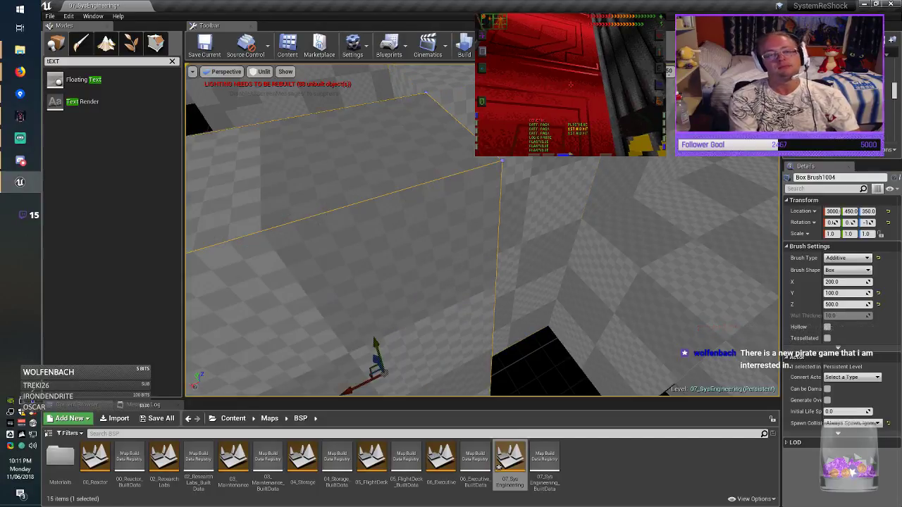
mouse_move(381, 353)
right_mouse_down()
mouse_move(395, 366)
mouse_move(324, 348)
right_mouse_up()
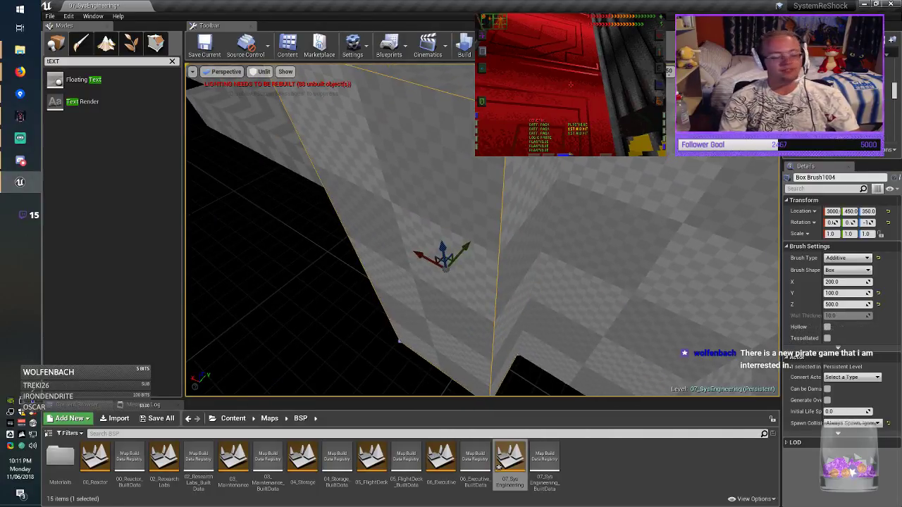
Size the corner copy to X 100 and Y 200, move it to X 2950, Y 400, and deselect it.
left_click(829, 282)
key("BackSpace")
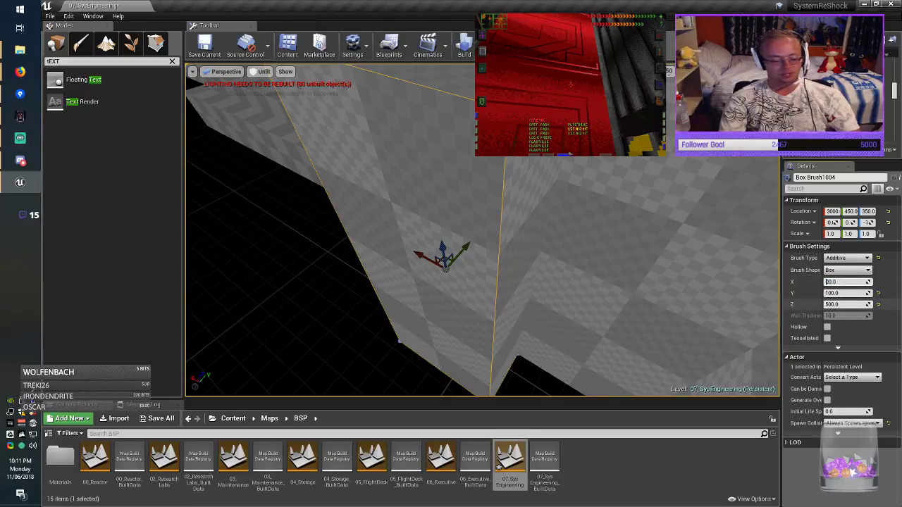
type("10")
key("Tab")
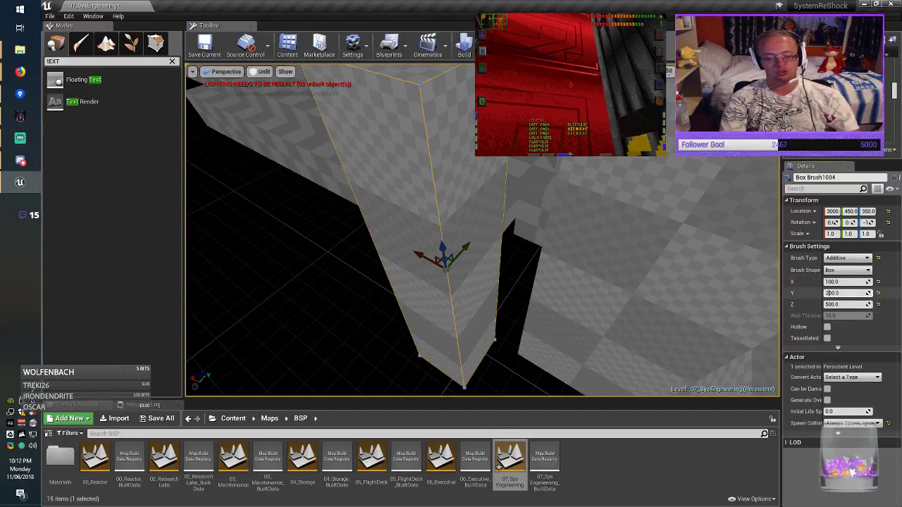
key("Return")
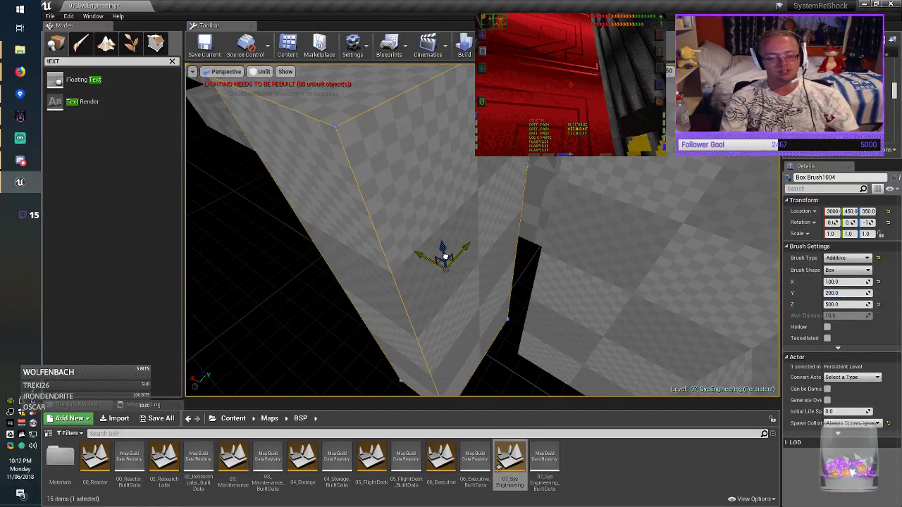
left_click_drag(446, 256, 453, 295)
mouse_move(452, 295)
right_mouse_down()
mouse_move(479, 296)
mouse_move(395, 292)
mouse_move(384, 275)
mouse_move(356, 264)
mouse_move(358, 238)
right_mouse_up()
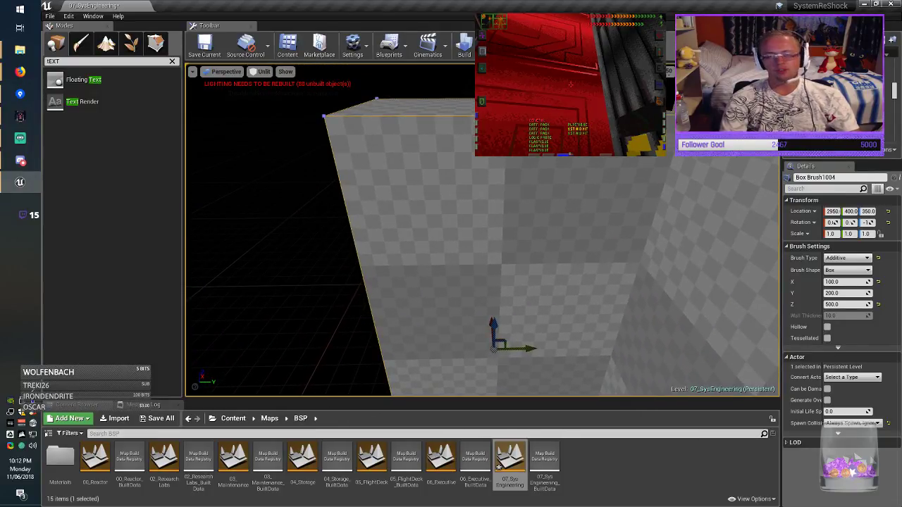
right_click_drag(462, 291, 468, 288)
key("Escape")
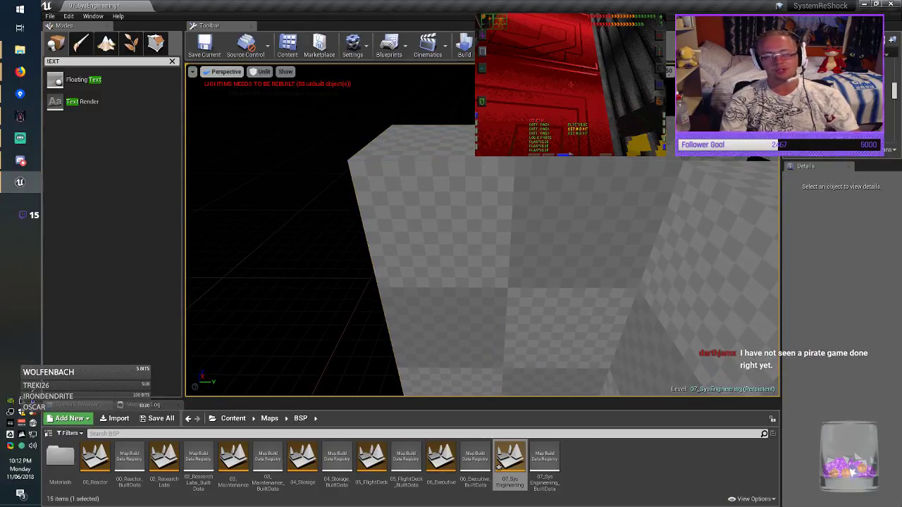
Check the passage in the reference game and duplicate the end wall box along Y to Y location 200.
right_click_drag(353, 232, 360, 230)
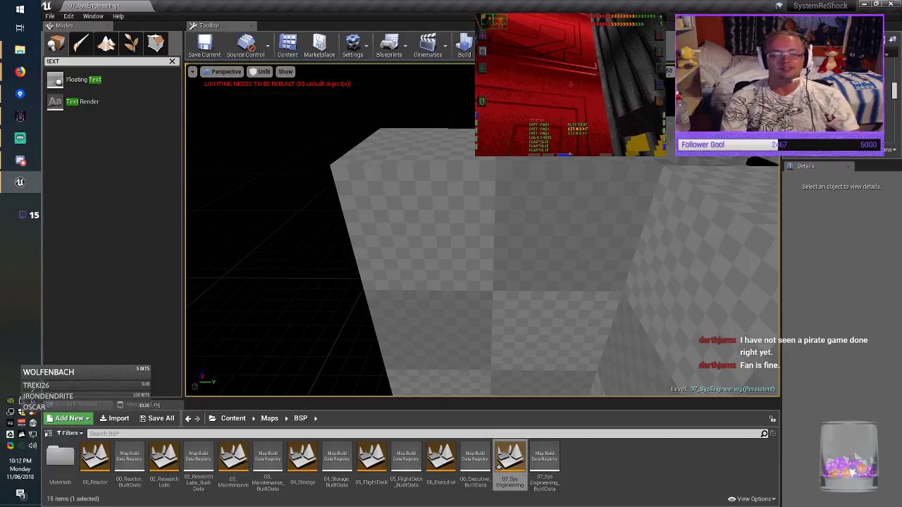
right_click_drag(482, 229, 473, 279)
key("alt+Tab")
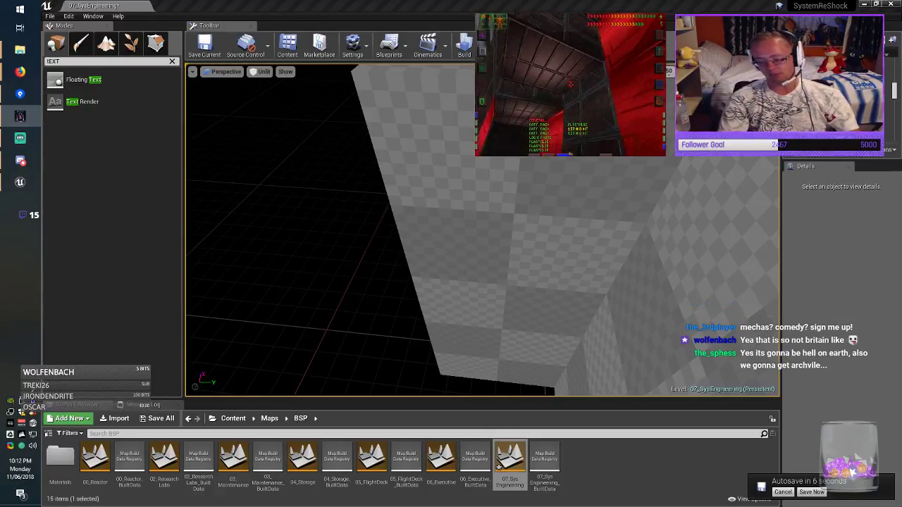
right_click_drag(512, 247, 491, 219)
left_click(511, 247)
mouse_move(512, 247)
right_mouse_down()
mouse_move(508, 237)
mouse_move(500, 265)
right_mouse_up()
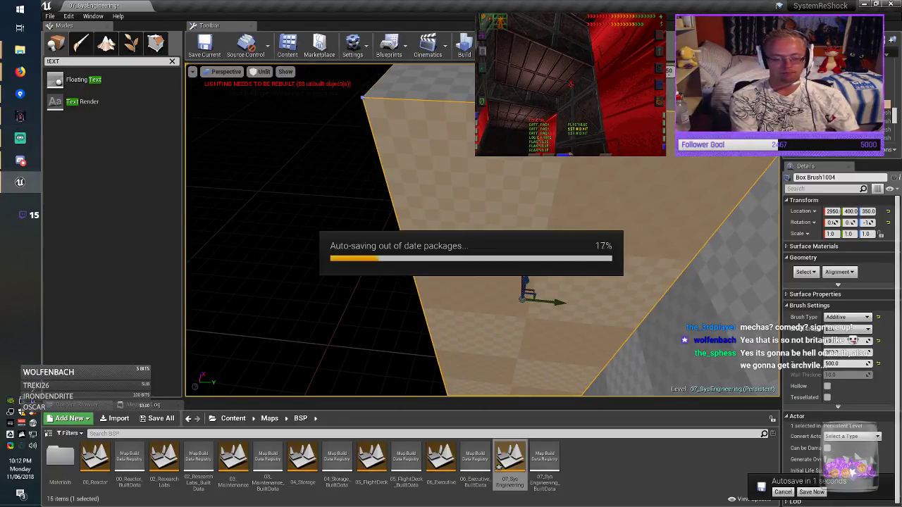
right_click_drag(500, 265, 495, 285)
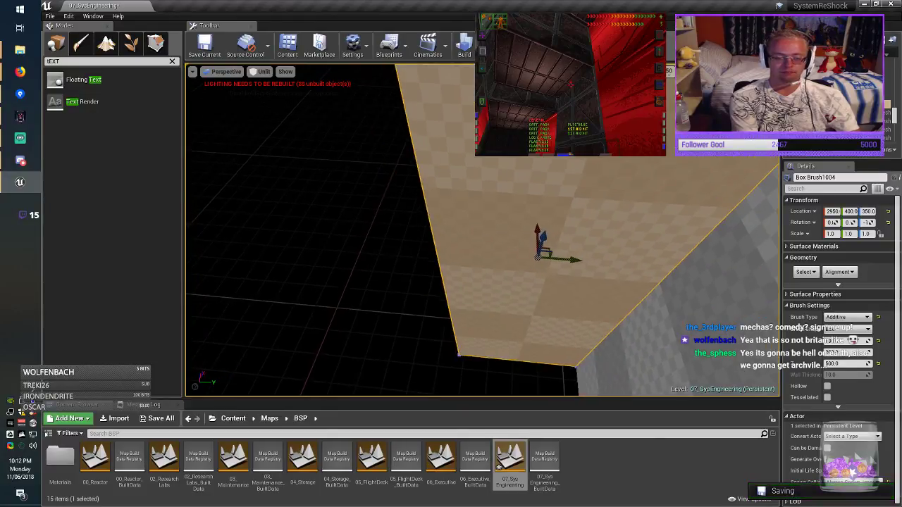
mouse_move(553, 259)
left_mouse_down("alt")
mouse_move(342, 241)
mouse_move(381, 244)
left_mouse_up("alt")
mouse_move(381, 244)
right_mouse_down()
mouse_move(368, 240)
mouse_move(371, 223)
mouse_move(361, 234)
mouse_move(357, 225)
mouse_move(381, 243)
right_mouse_up()
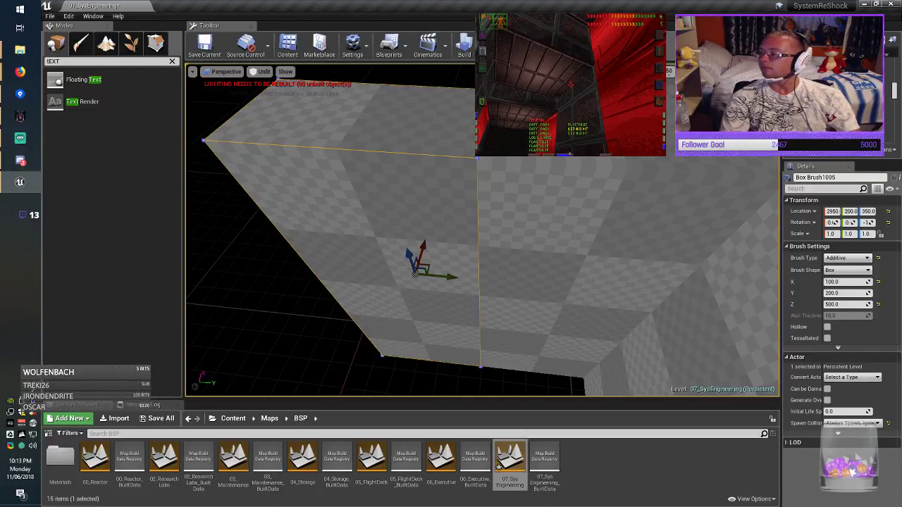
Set the end wall box's Z size to 400, lower it to Z location 300, and deselect it.
left_click(416, 232)
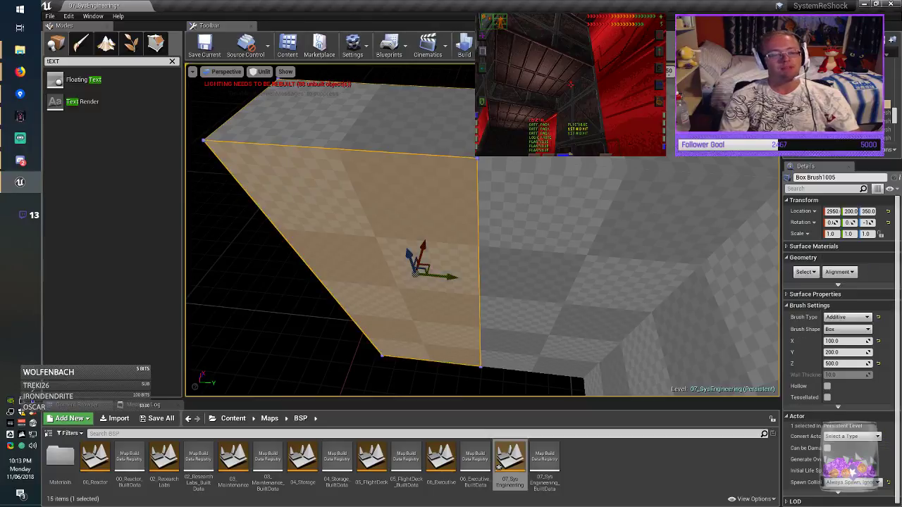
right_click_drag(416, 233, 403, 233)
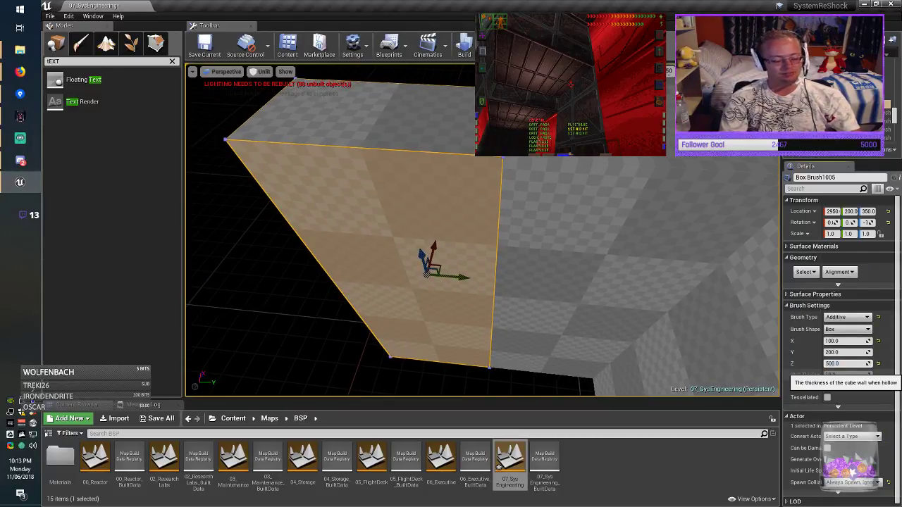
key("Return")
mouse_move(564, 282)
right_mouse_down()
mouse_move(592, 310)
mouse_move(580, 300)
right_mouse_up()
left_click_drag(372, 169, 376, 197)
key("Delete")
mouse_move(394, 232)
right_mouse_down()
mouse_move(409, 247)
mouse_move(384, 225)
mouse_move(391, 212)
mouse_move(415, 204)
mouse_move(402, 201)
right_mouse_up()
right_click_drag(510, 286, 520, 282)
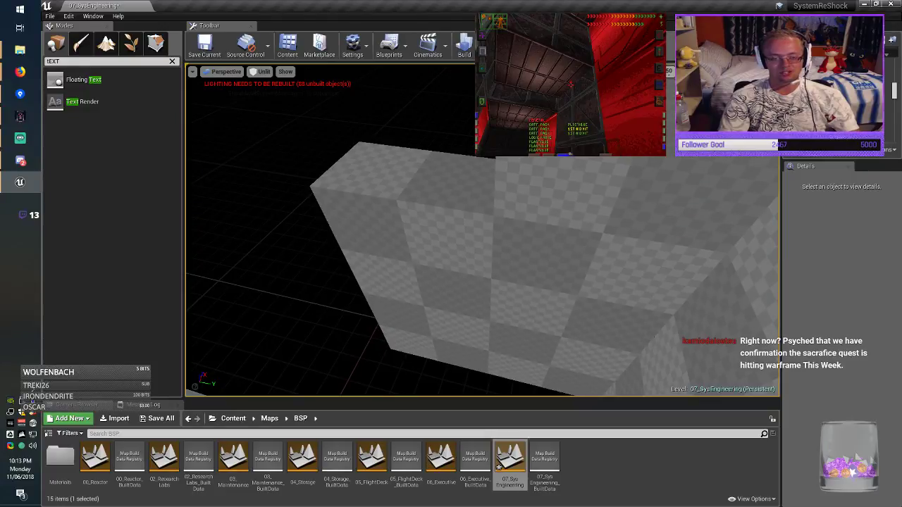
Select the end wall box and compare it and the adjoining passage with the reference game.
left_click(434, 279)
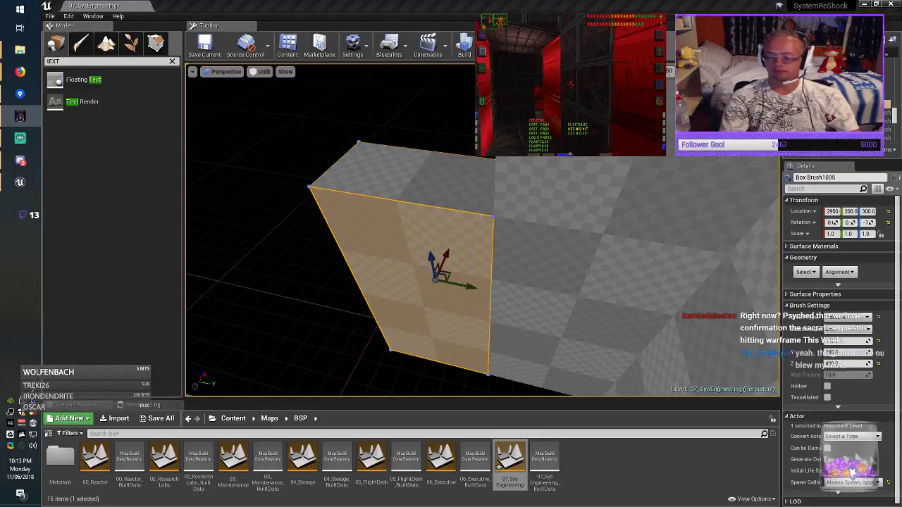
mouse_move(451, 275)
right_mouse_down()
mouse_move(412, 296)
mouse_move(423, 275)
mouse_move(412, 271)
right_mouse_up()
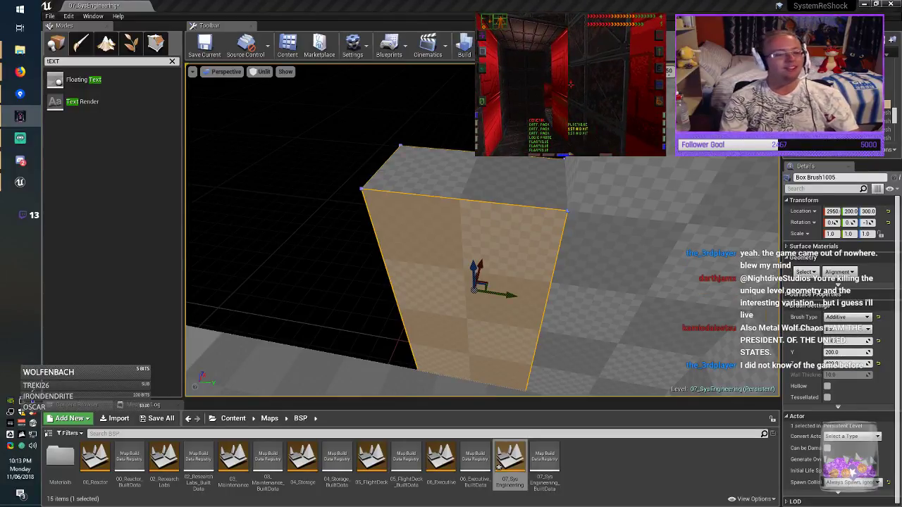
mouse_move(483, 240)
right_mouse_down()
mouse_move(471, 237)
mouse_move(541, 243)
mouse_move(482, 239)
mouse_move(480, 231)
mouse_move(458, 264)
mouse_move(380, 271)
mouse_move(219, 254)
right_mouse_up()
right_click_drag(553, 269, 553, 270)
key("alt+Tab")
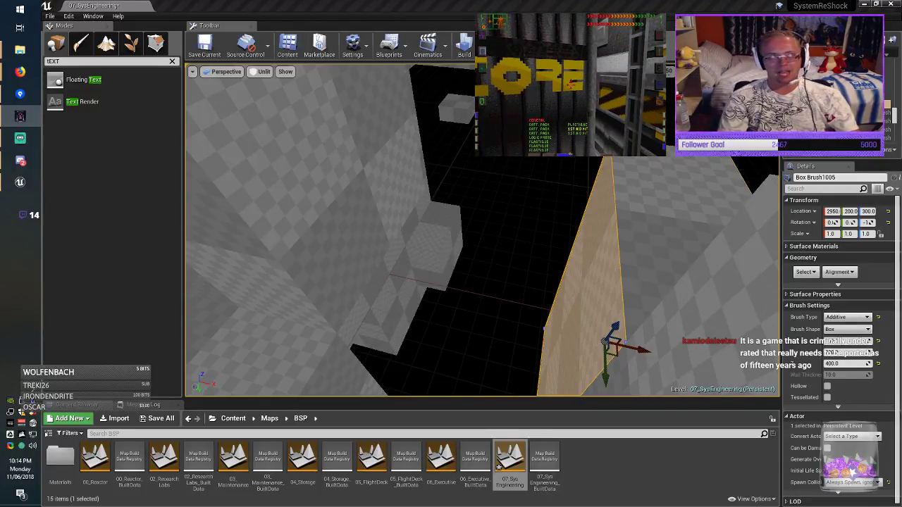
Duplicate the end wall box along X to the opposite side of the passage at X location 2650.
right_click_drag(451, 268, 477, 276)
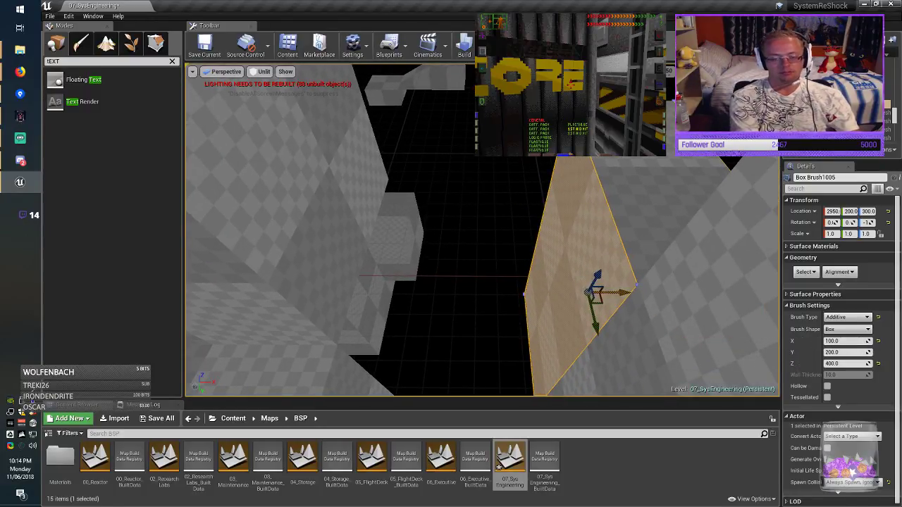
left_click_drag(606, 295, 392, 276, "alt")
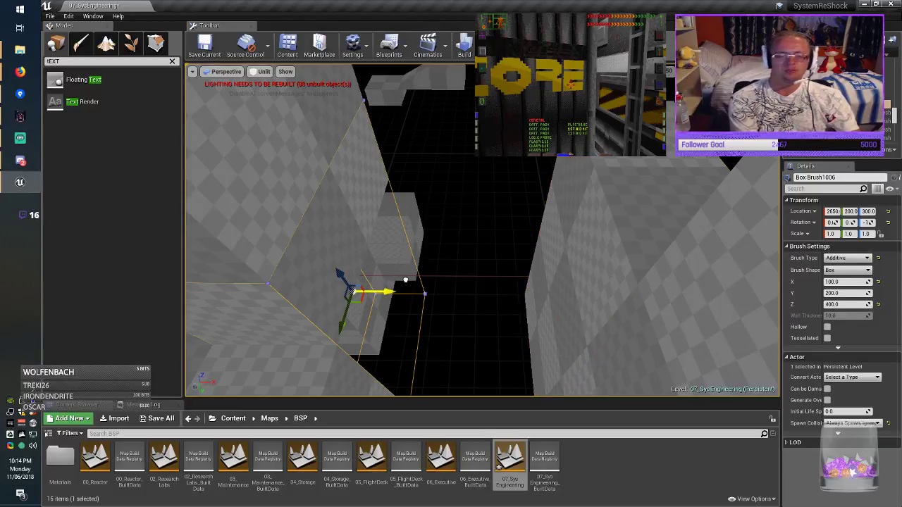
mouse_move(406, 280)
right_mouse_down()
mouse_move(331, 294)
mouse_move(271, 285)
mouse_move(261, 317)
mouse_move(405, 280)
right_mouse_up()
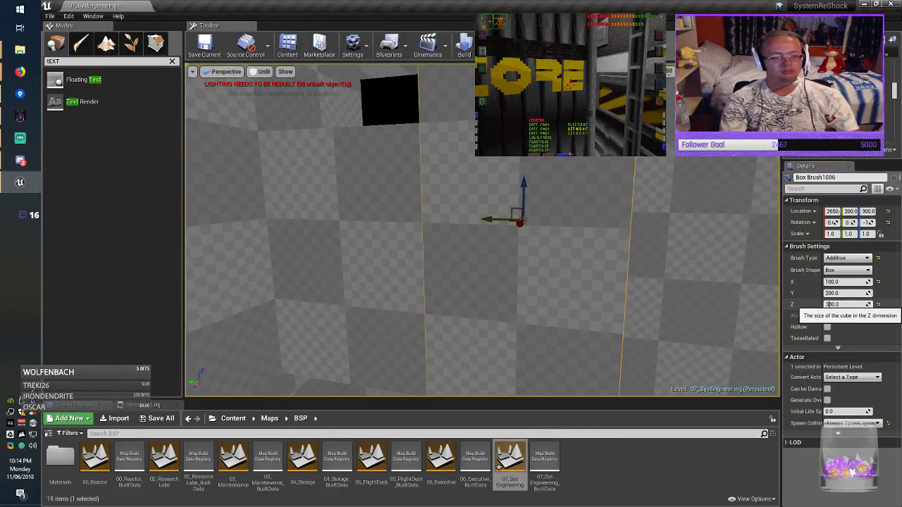
Set the wall copy's Z size to 300 and lower it to Z location 250.
key("Return")
left_click_drag(524, 185, 525, 228)
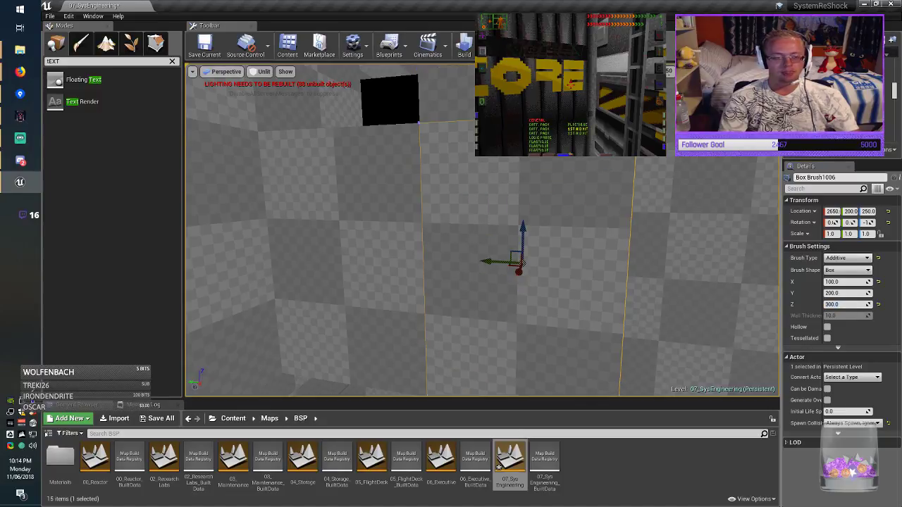
right_click_drag(525, 228, 520, 197)
left_click(525, 227)
mouse_move(525, 228)
right_mouse_down()
mouse_move(537, 264)
mouse_move(556, 268)
mouse_move(523, 245)
right_mouse_up()
left_click(522, 236)
right_click_drag(407, 274, 408, 273)
right_click_drag(523, 245, 523, 245)
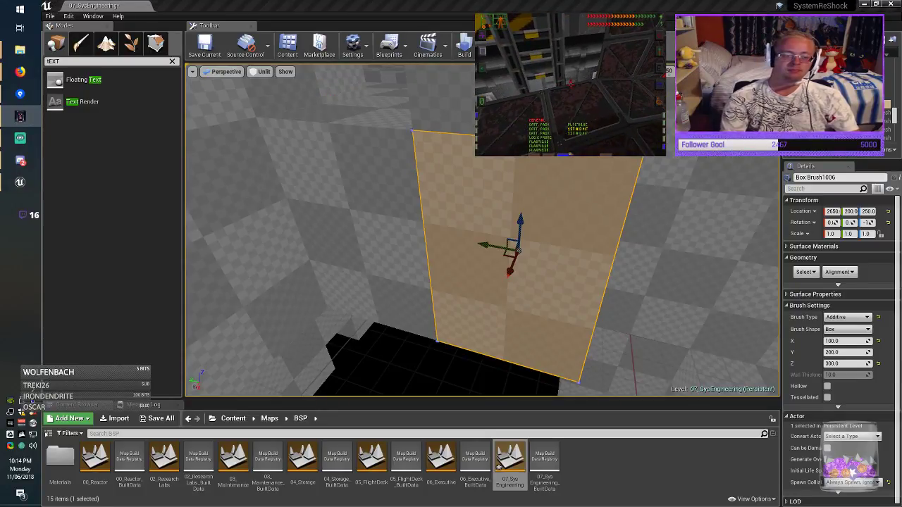
Duplicate the neighbouring 200 by 200 wall box along X to X location 2800.
left_click(361, 227)
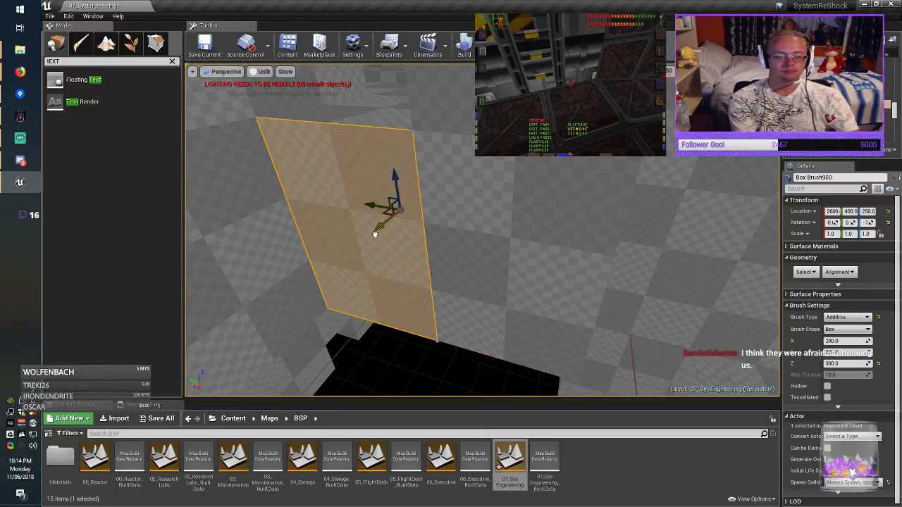
left_click(217, 352)
left_click_drag(209, 359, 210, 358)
mouse_move(451, 261)
right_mouse_down()
mouse_move(439, 254)
mouse_move(451, 247)
right_mouse_up()
Set the new copy's Z size to 100 and lower it to Z location 50 as a floor block.
left_click(839, 305)
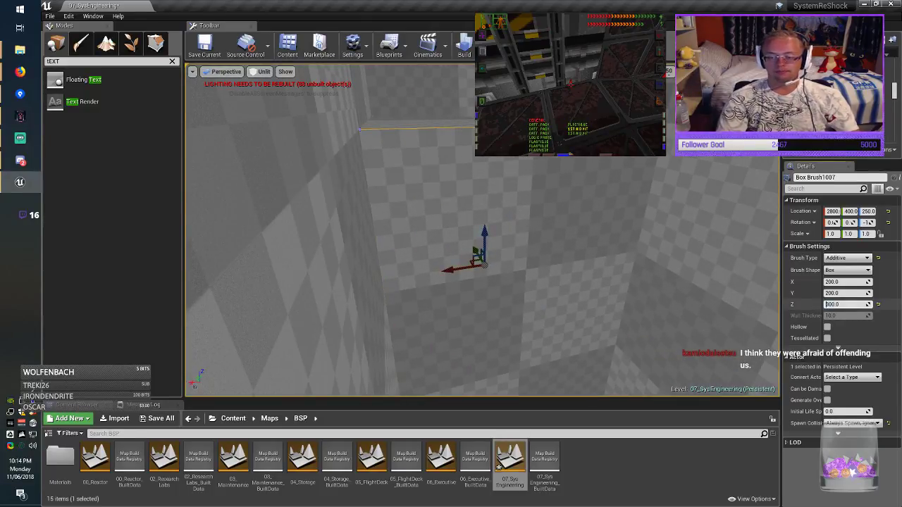
type("100")
key("Return")
right_click_drag(437, 246, 459, 304)
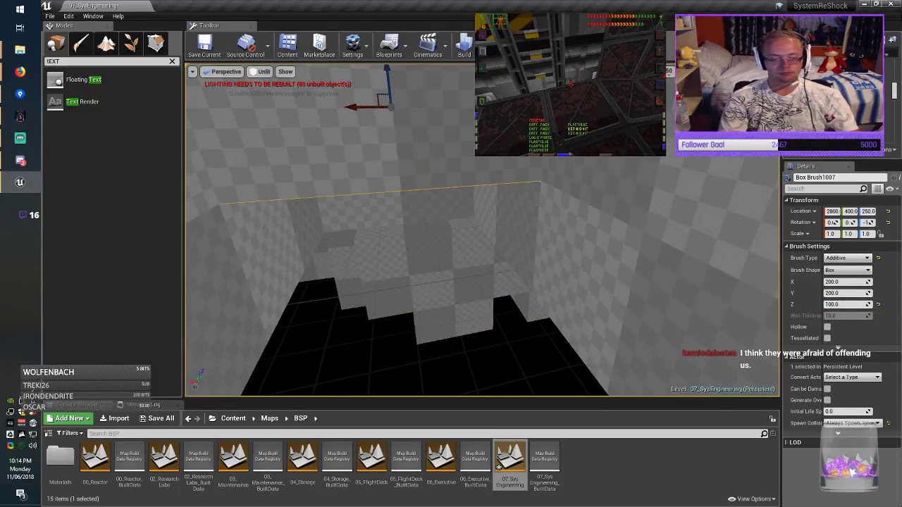
left_click_drag(387, 83, 432, 275)
right_click_drag(432, 275, 432, 275)
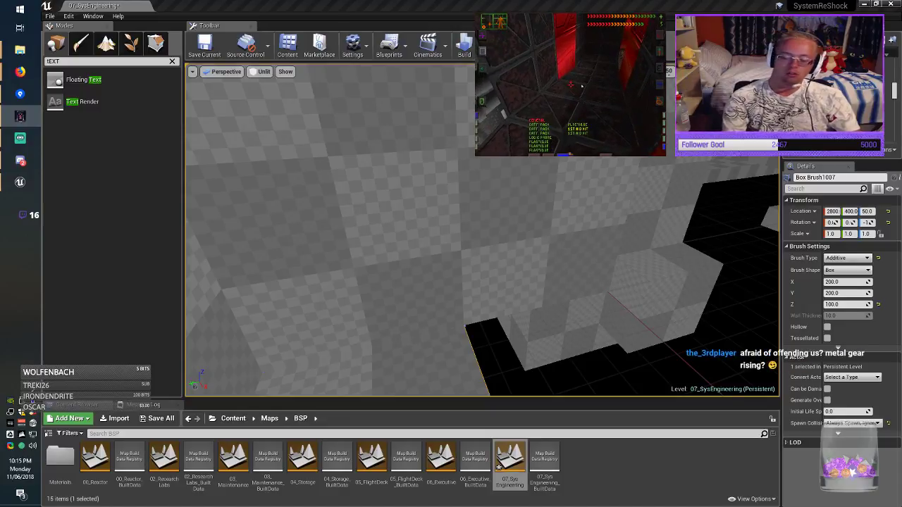
Check the passage floor in the reference game and duplicate the floor block along Y to Y location 200.
key("alt+Tab")
mouse_move(483, 230)
right_mouse_down()
mouse_move(532, 243)
mouse_move(507, 264)
mouse_move(500, 246)
mouse_move(514, 254)
mouse_move(500, 278)
right_mouse_up()
right_click_drag(335, 293, 330, 295)
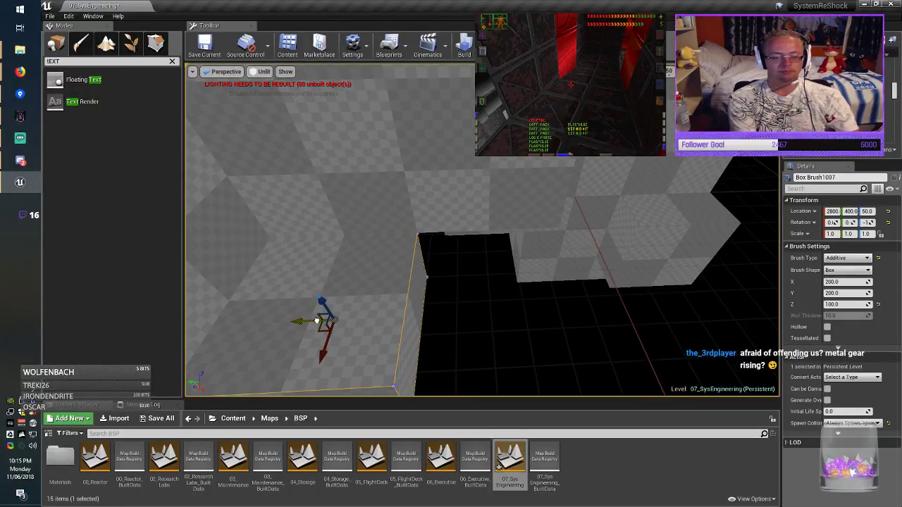
mouse_move(317, 321)
left_mouse_down("alt")
mouse_move(503, 318)
mouse_move(482, 317)
left_mouse_up("alt")
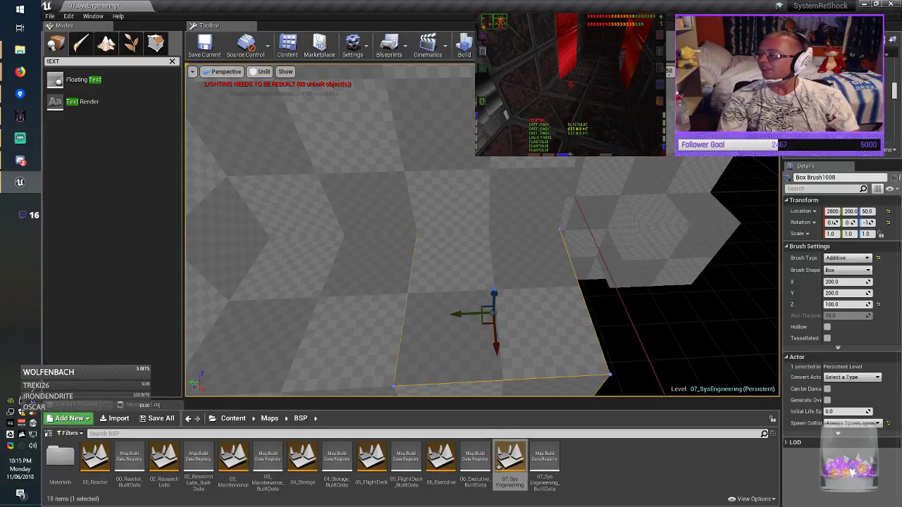
Set the copied floor block's Y size to 400 and shift it to Y location 100.
mouse_move(468, 313)
right_mouse_down()
mouse_move(451, 317)
mouse_move(483, 322)
mouse_move(484, 332)
mouse_move(435, 328)
right_mouse_up()
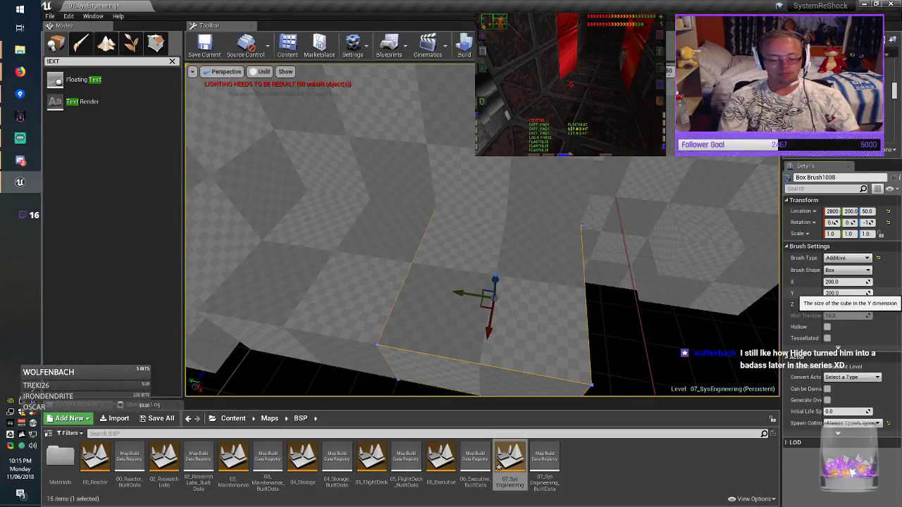
key("BackSpace")
type("3")
key("Return")
type("4")
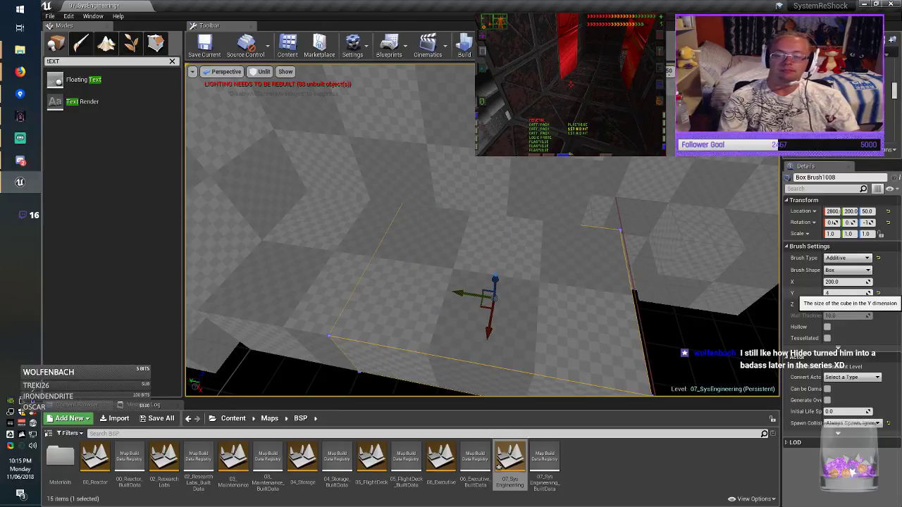
key("Return")
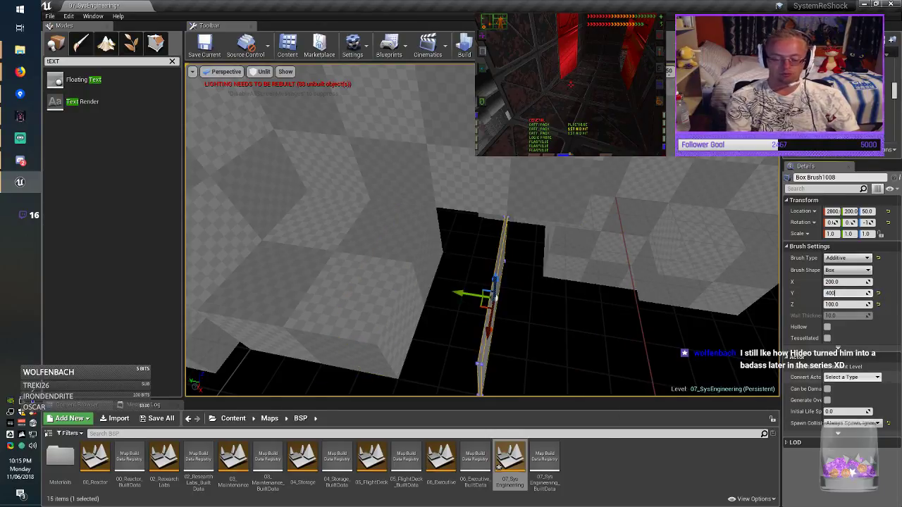
key("Return")
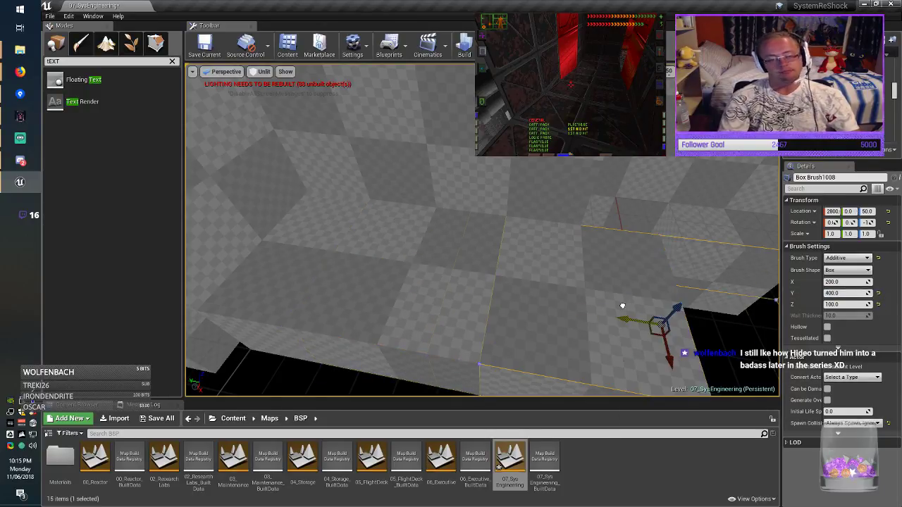
mouse_move(556, 294)
right_mouse_down()
mouse_move(585, 281)
mouse_move(497, 263)
right_mouse_up()
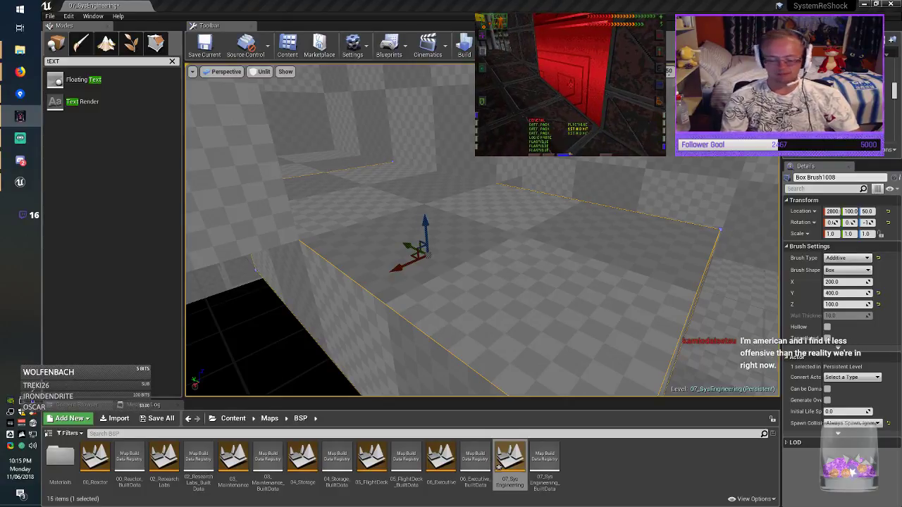
In geometry editing, lower the long floor block's top end edge to its base to form a ramp, then return to Place mode.
mouse_move(482, 232)
right_mouse_down()
mouse_move(518, 212)
mouse_move(465, 209)
mouse_move(477, 209)
right_mouse_up()
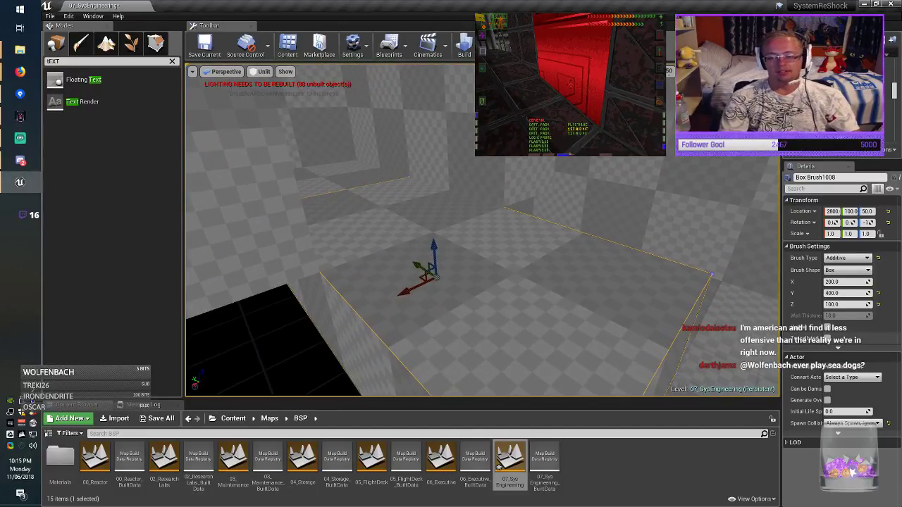
right_click_drag(451, 268, 465, 296)
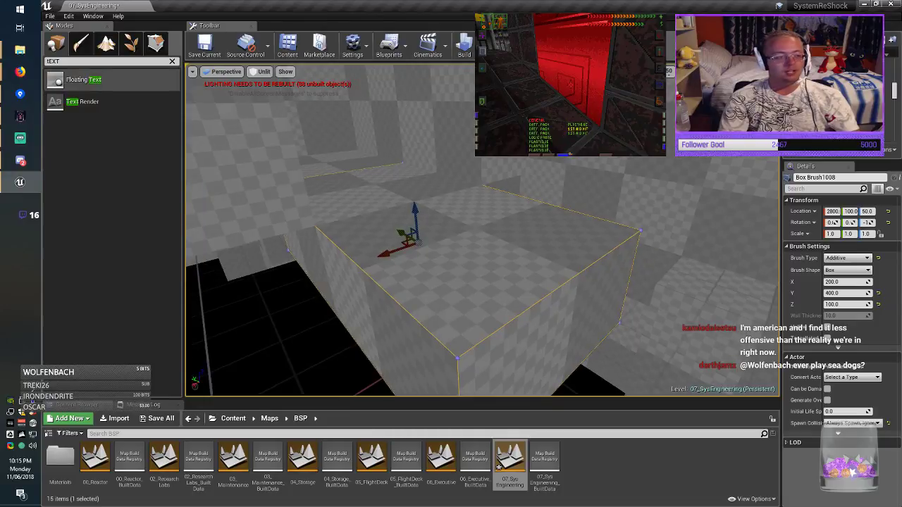
left_click(156, 44)
left_click(418, 242)
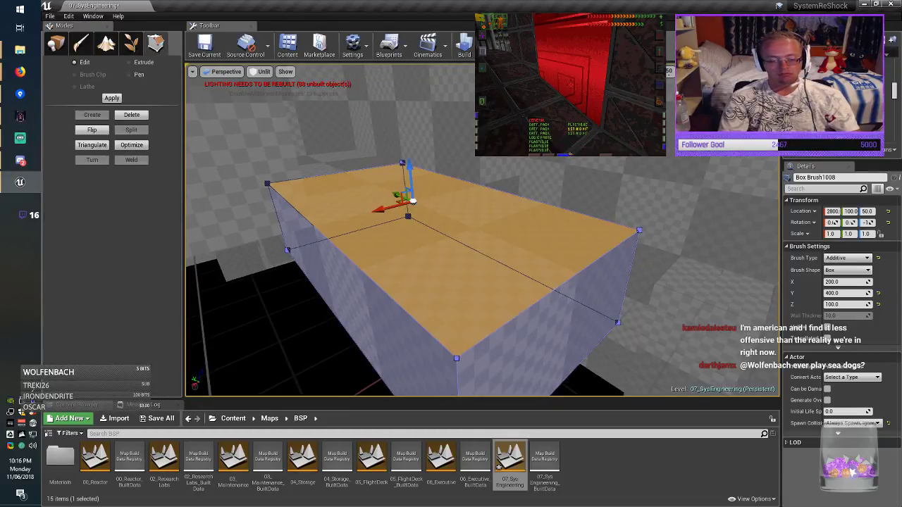
left_click(578, 273)
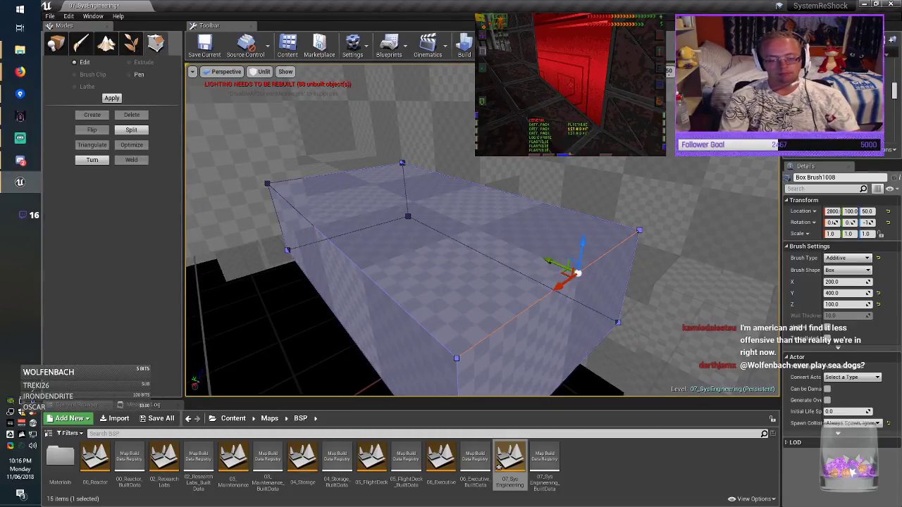
right_click_drag(578, 274, 567, 269)
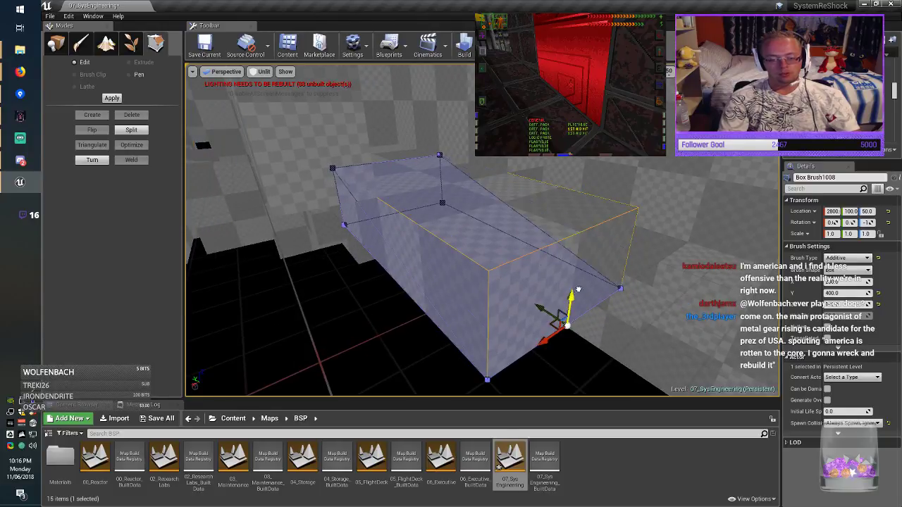
left_click_drag(574, 312, 573, 311)
key("Escape")
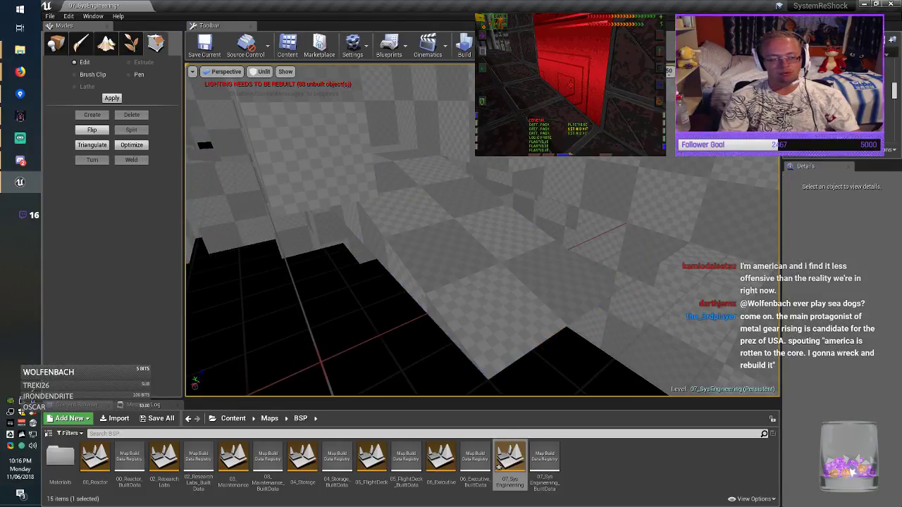
left_click(55, 44)
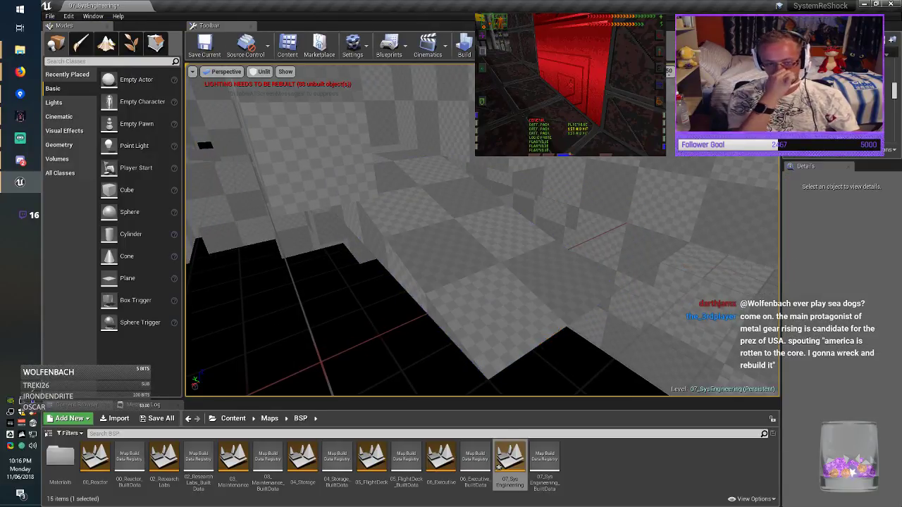
Compare the ramp's side wall with the reference game, set its Z size to 400, and lower it to Z location 200.
mouse_move(483, 247)
right_mouse_down()
mouse_move(395, 204)
mouse_move(257, 206)
mouse_move(522, 204)
mouse_move(468, 209)
mouse_move(637, 224)
right_mouse_up()
key("w")
right_click_drag(567, 248, 559, 244)
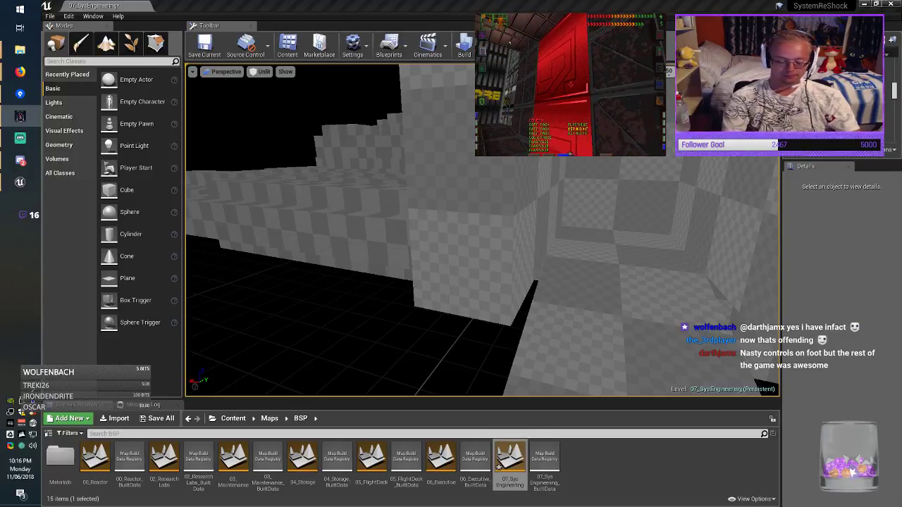
right_click_drag(482, 233, 613, 234)
left_click(484, 237)
mouse_move(483, 237)
right_mouse_down()
mouse_move(482, 217)
mouse_move(478, 246)
right_mouse_up()
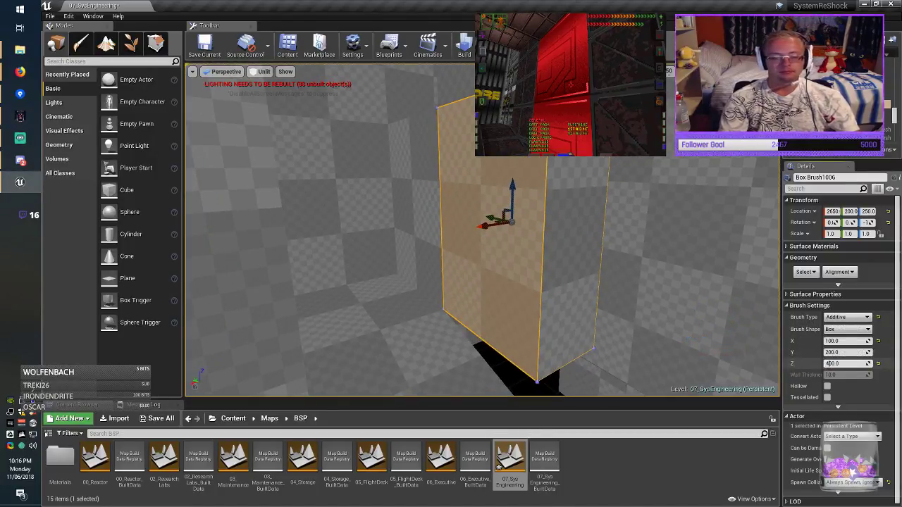
key("Return")
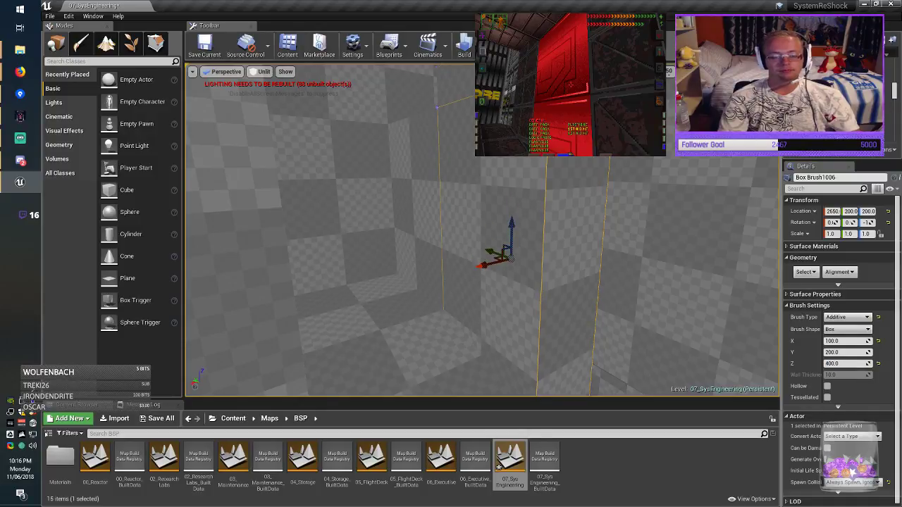
mouse_move(516, 216)
right_mouse_down()
mouse_move(556, 247)
mouse_move(550, 211)
mouse_move(516, 216)
right_mouse_up()
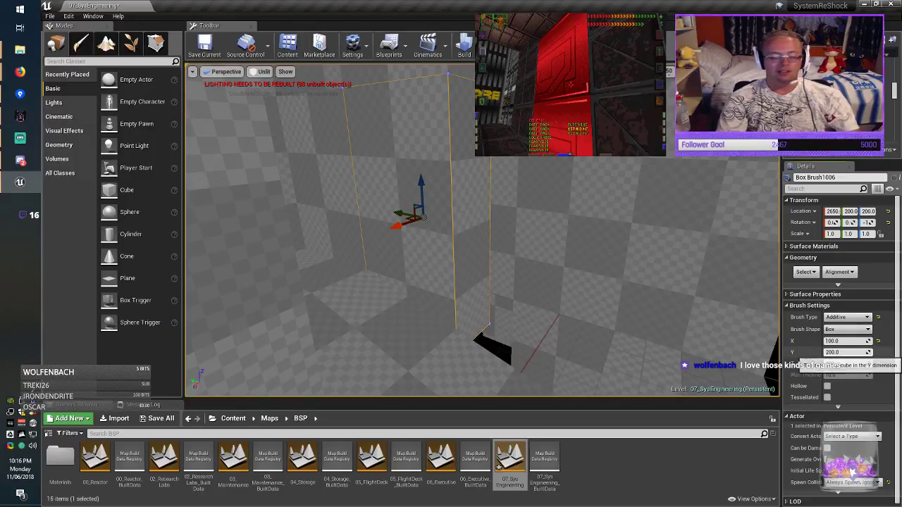
Set the side wall's Y size to 400, shift it to Y location 100, and deselect it.
key("Return")
left_click_drag(392, 217, 467, 238)
right_click_drag(451, 233, 451, 233)
left_click(451, 233)
key("Delete")
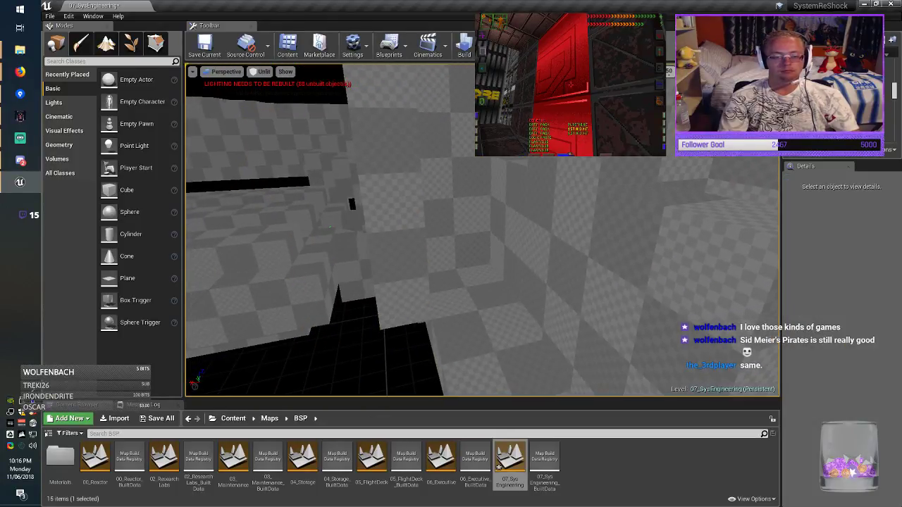
Duplicate the ramp's side wall onto the opposite side of the ramp at X location 2950.
left_click(610, 289)
right_click_drag(610, 289, 610, 288)
right_click_drag(451, 234, 451, 233)
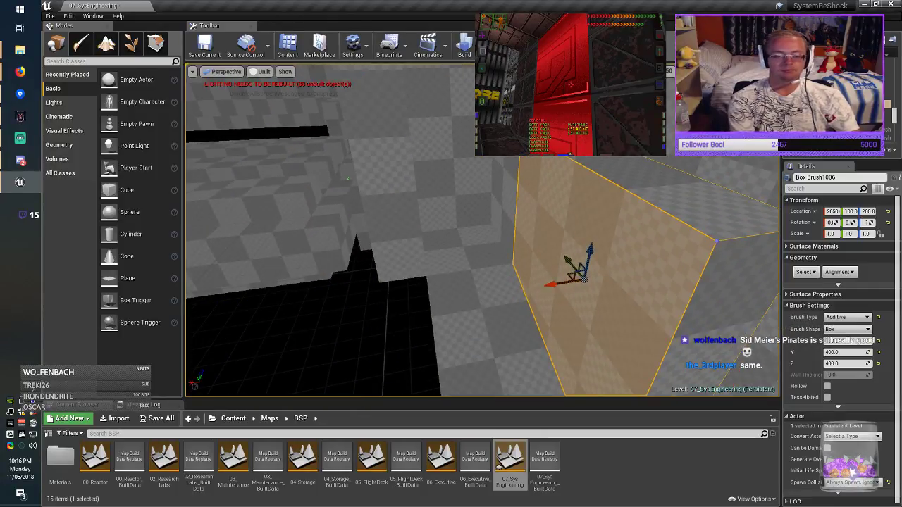
left_click(334, 303)
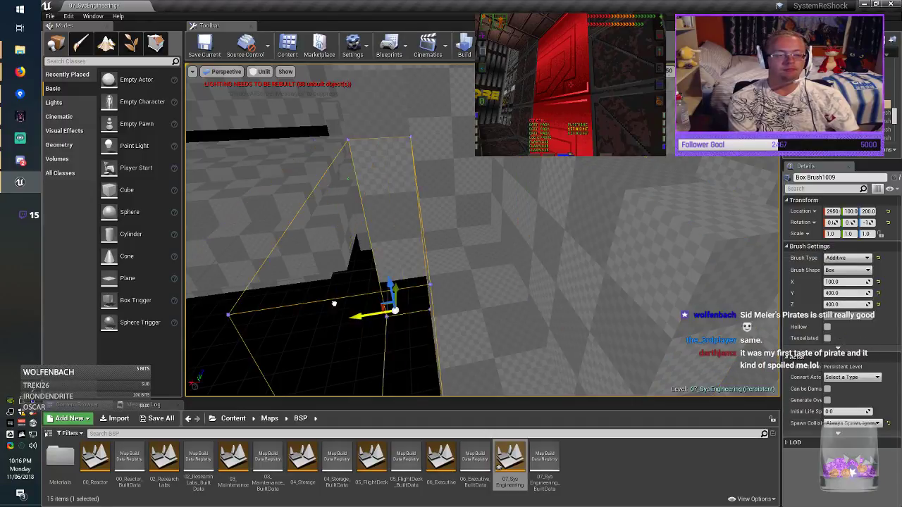
right_click_drag(334, 304, 334, 303)
Place a copied 200 × 200 × 100 floor block at location 2800, -200, -50 beyond the ramp, deselect it and save the level.
left_click(525, 261)
right_click_drag(525, 261, 525, 261)
left_click(250, 237)
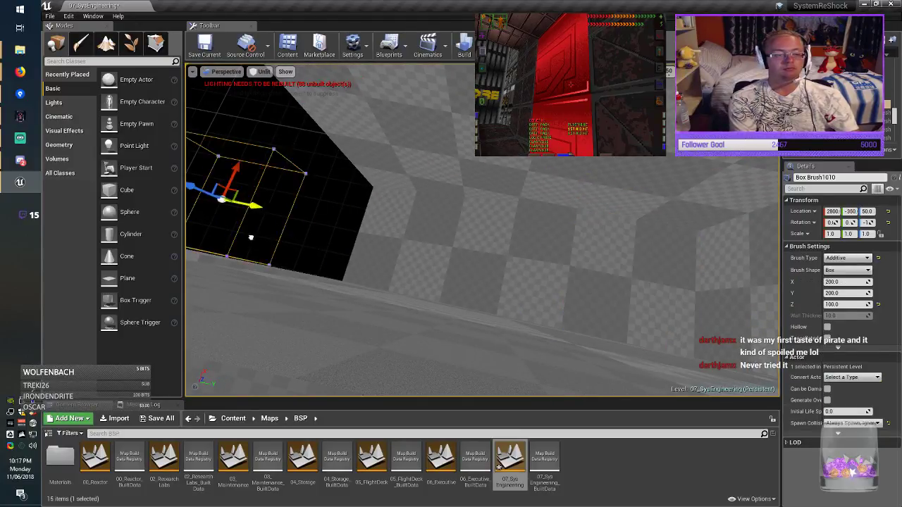
right_click_drag(334, 304, 334, 304)
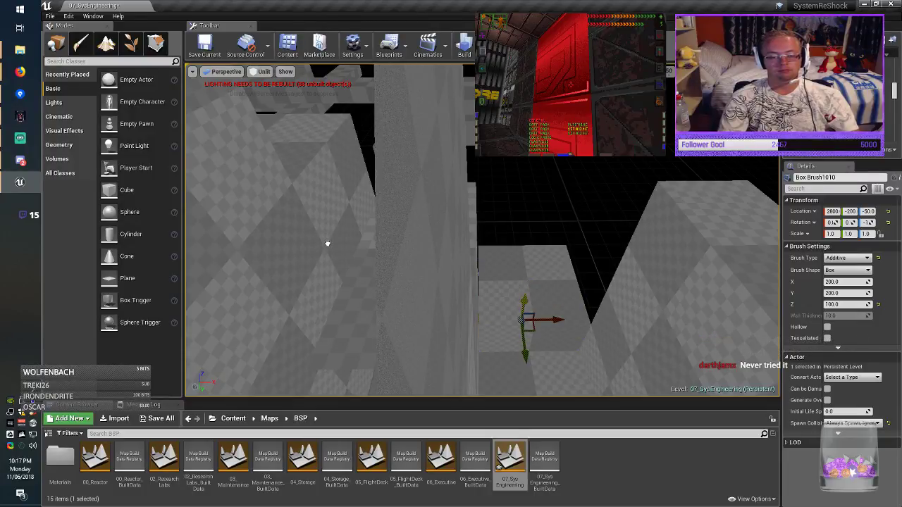
key("Escape")
right_click_drag(327, 243, 327, 243)
left_click(204, 44)
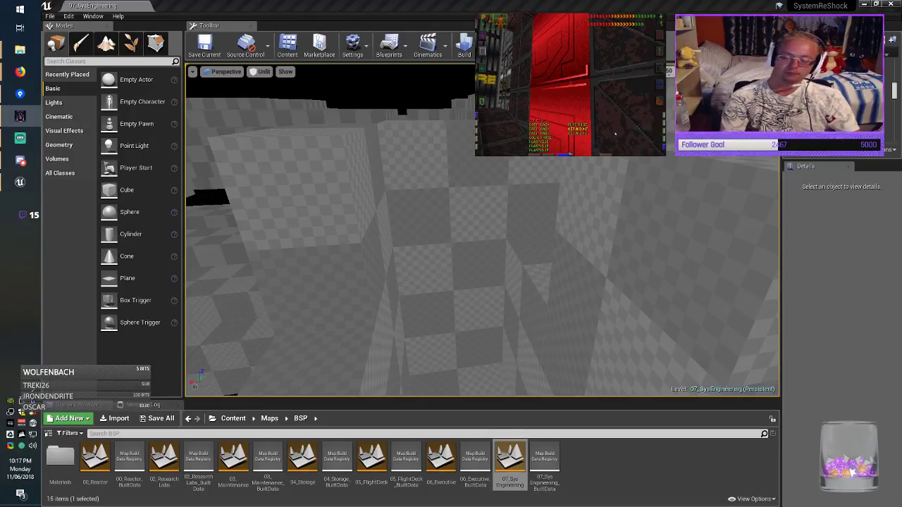
Set the Y size of the side wall at X 2650 to 600 and shift the wall along Y to run beside the new floor block.
right_click_drag(482, 275, 374, 303)
right_click_drag(482, 253, 483, 254)
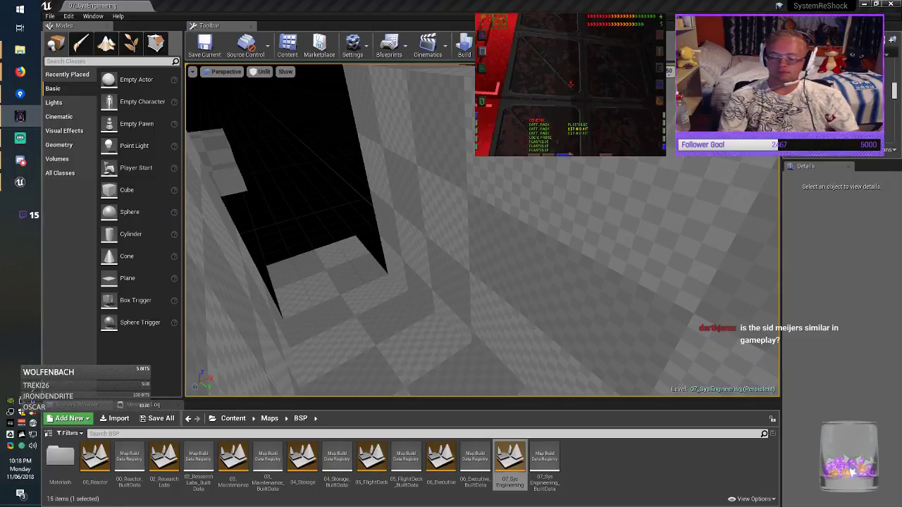
left_click(328, 278)
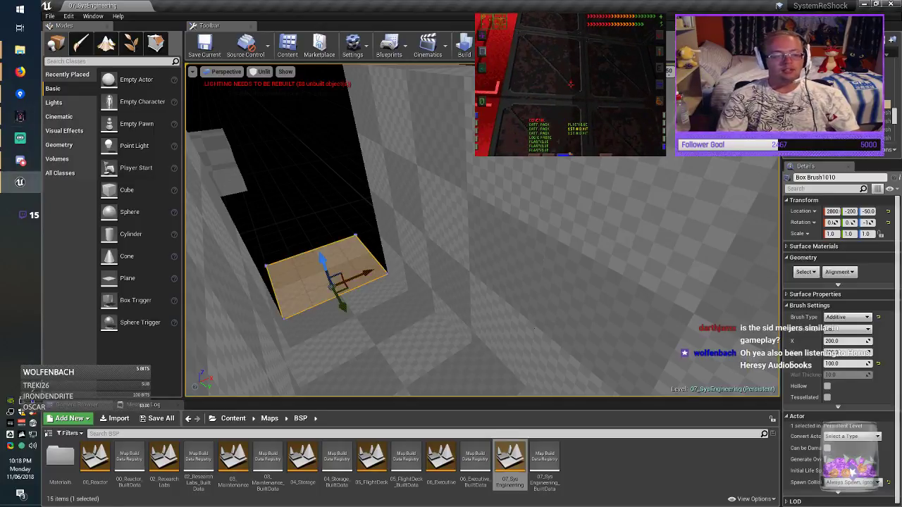
mouse_move(328, 278)
right_mouse_down()
mouse_move(310, 265)
mouse_move(173, 236)
mouse_move(218, 254)
mouse_move(197, 264)
right_mouse_up()
left_click(356, 264)
right_click_drag(356, 264, 338, 229)
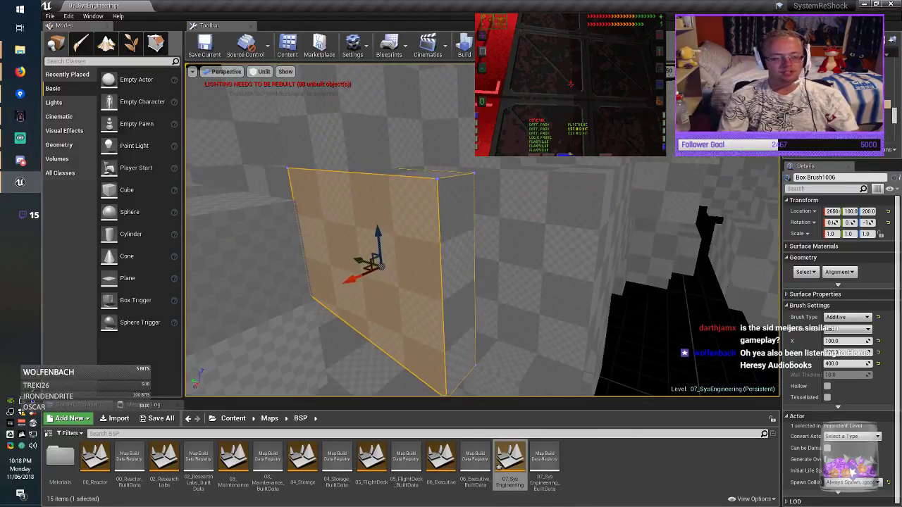
mouse_move(356, 328)
right_mouse_down()
mouse_move(451, 356)
mouse_move(381, 338)
mouse_move(367, 321)
right_mouse_up()
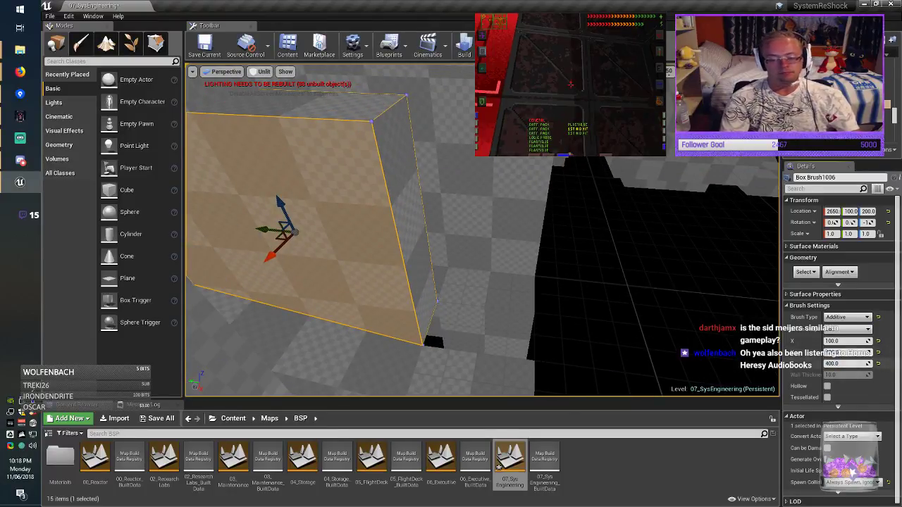
key("Return")
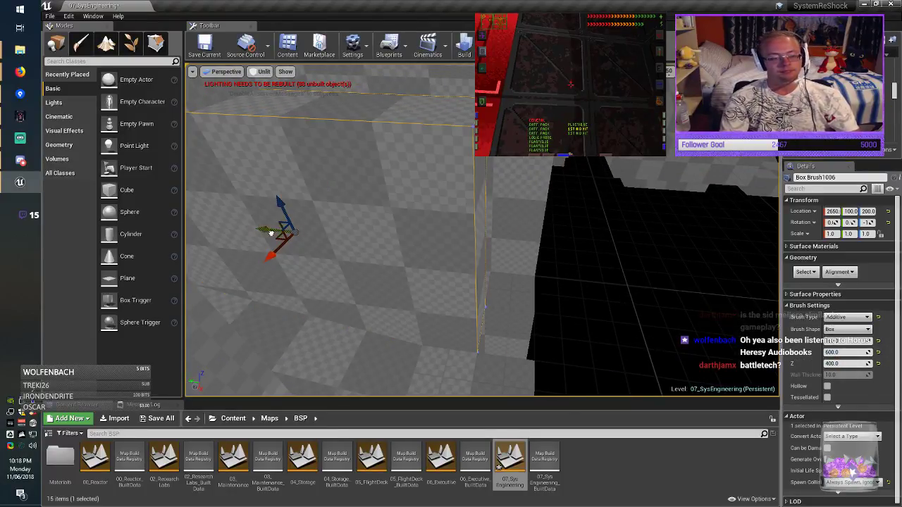
left_click_drag(270, 233, 314, 238)
mouse_move(314, 238)
right_mouse_down()
mouse_move(261, 261)
mouse_move(176, 258)
mouse_move(133, 230)
right_mouse_up()
Duplicate the 200 × 200 floor block upward as a ceiling block at Z location 450, deselect it and save the level.
left_click(531, 345)
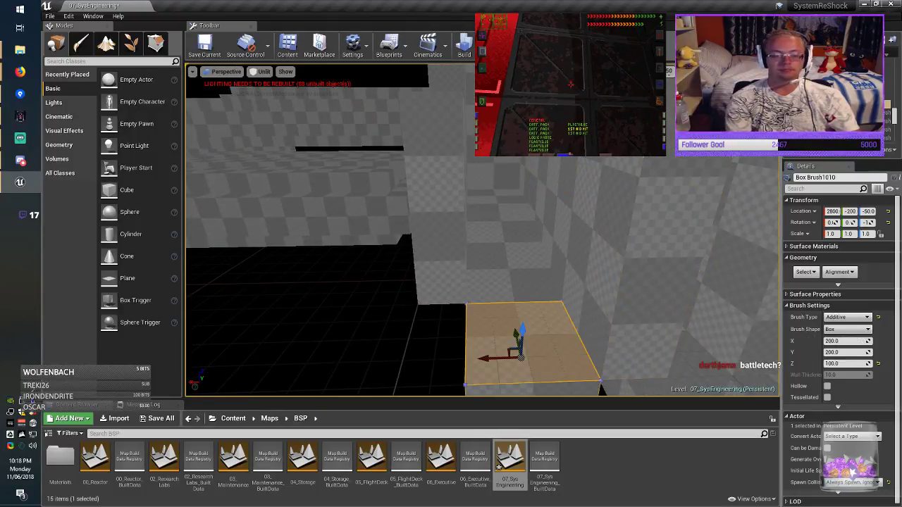
left_click_drag(519, 316, 517, 60, "alt")
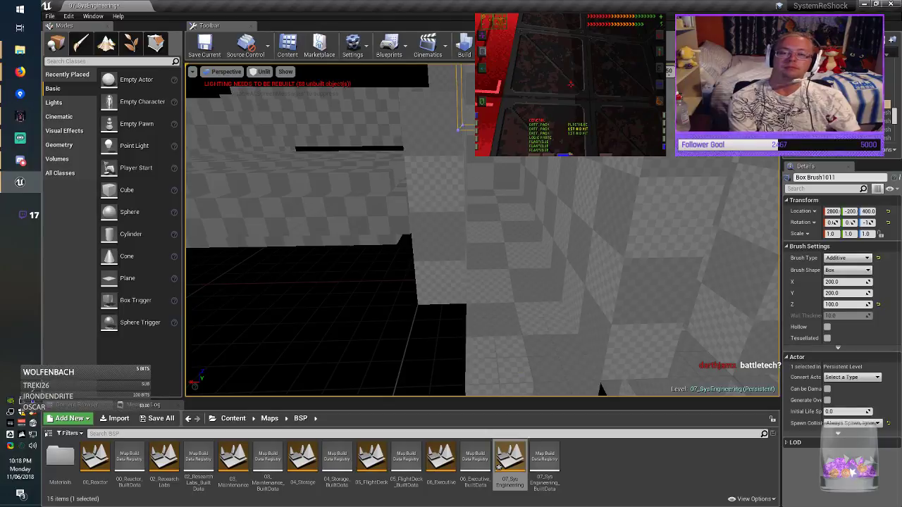
mouse_move(482, 230)
right_mouse_down()
mouse_move(507, 222)
mouse_move(606, 243)
mouse_move(683, 236)
mouse_move(658, 162)
right_mouse_up()
right_click_drag(409, 226, 402, 222)
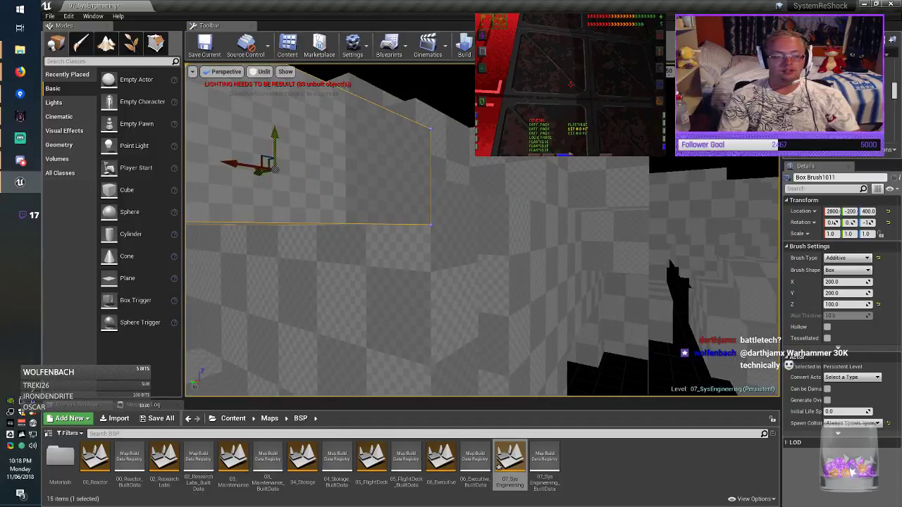
left_click_drag(275, 91, 275, 90)
mouse_move(275, 90)
right_mouse_down()
mouse_move(204, 93)
mouse_move(194, 81)
right_mouse_up()
key("Escape")
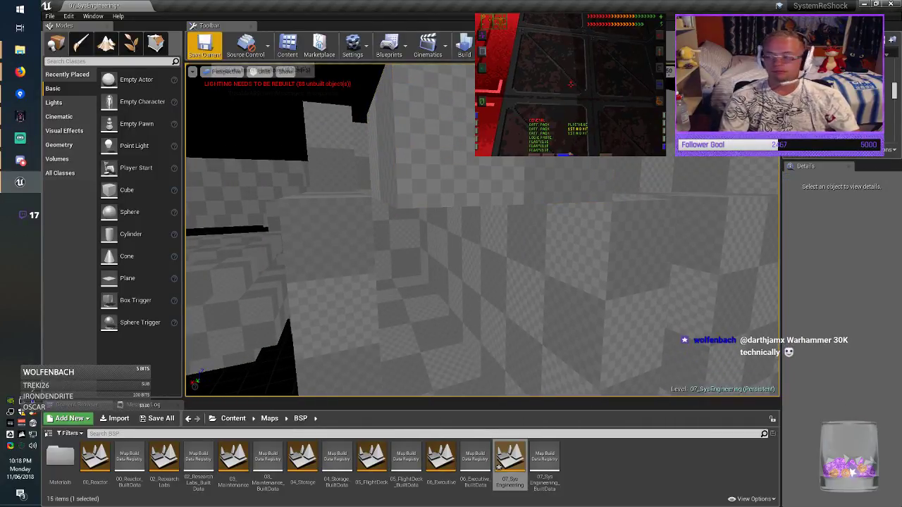
key("ctrl+s")
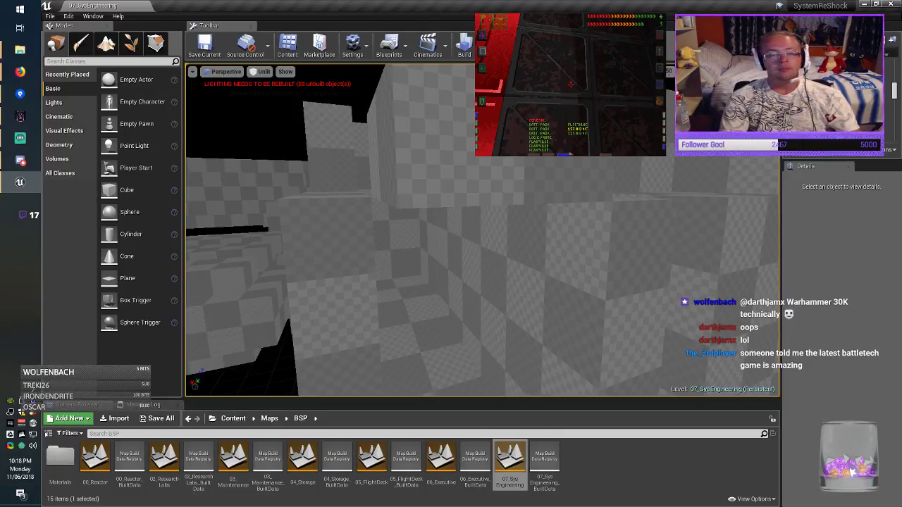
Compare the passage with the reference game, set the ceiling block's Y size to 400, and shift it to Y location -100.
right_click_drag(483, 230, 563, 238)
right_click_drag(482, 230, 620, 264)
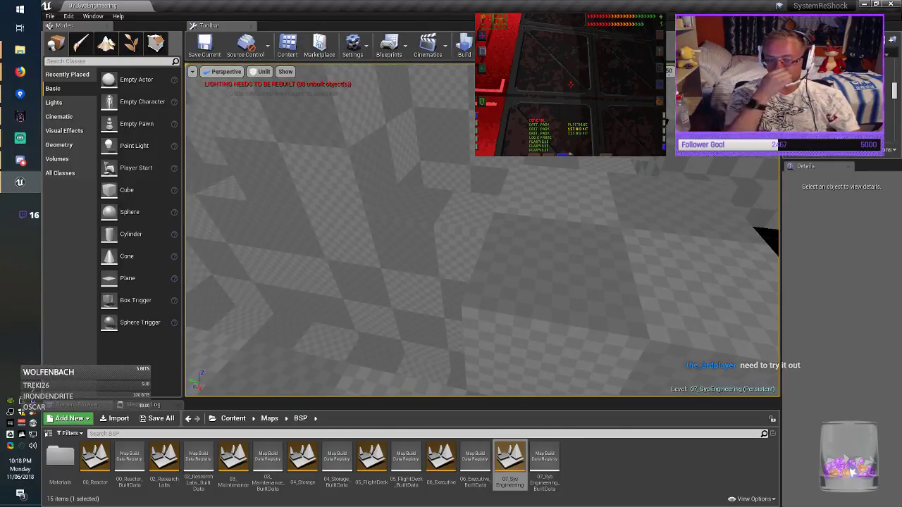
right_click_drag(482, 230, 532, 191)
right_click_drag(500, 244, 514, 246)
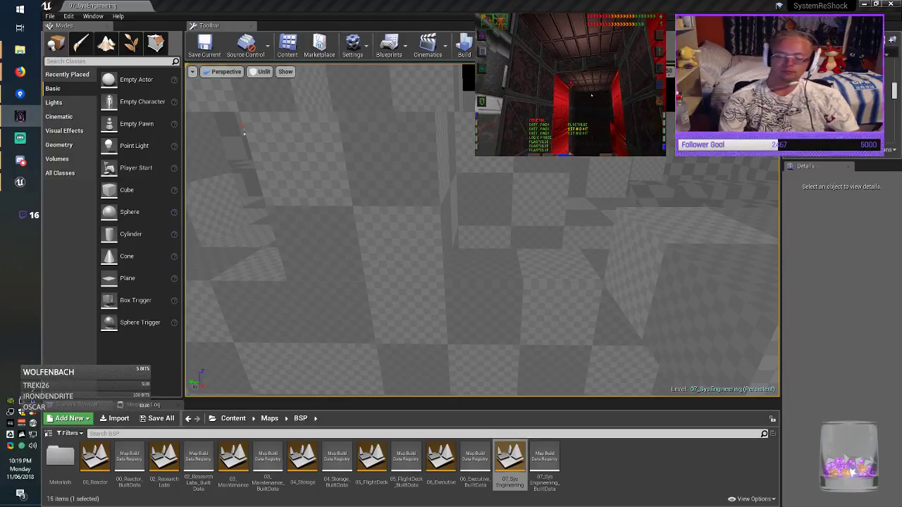
right_click_drag(599, 289, 636, 287)
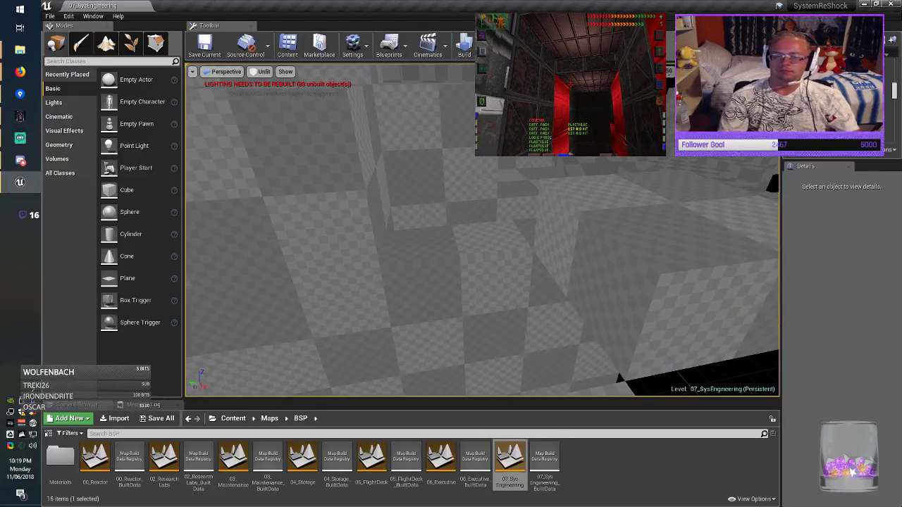
left_click(599, 289)
left_click_drag(828, 353, 792, 360)
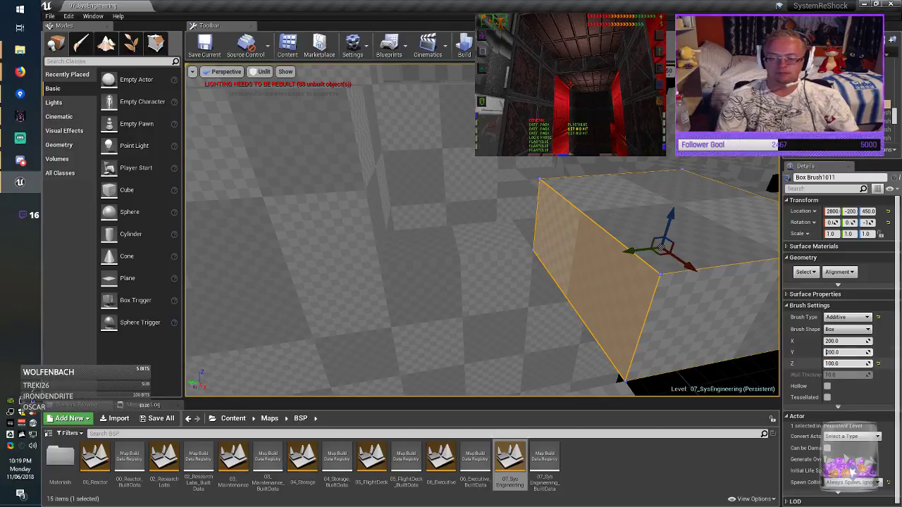
key("BackSpace")
type("400")
key("Return")
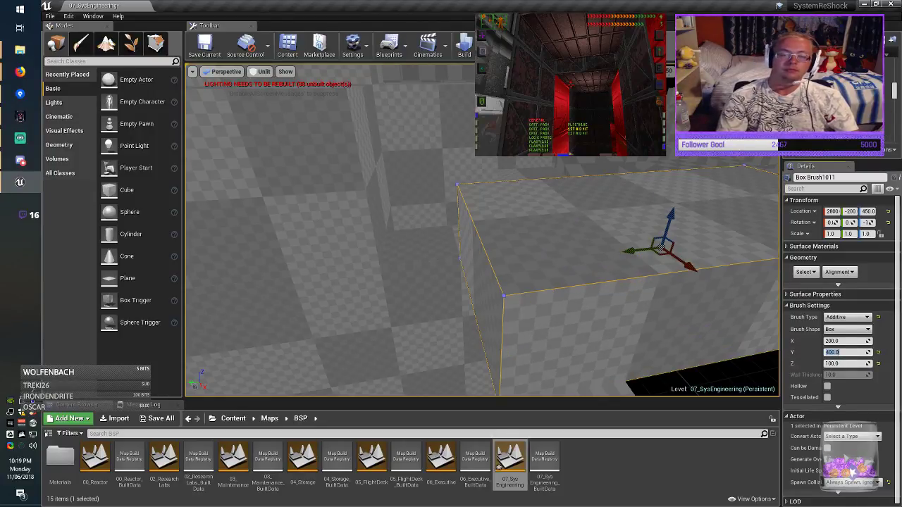
left_click_drag(631, 250, 541, 260)
mouse_move(530, 260)
right_mouse_down()
mouse_move(430, 254)
mouse_move(391, 262)
mouse_move(402, 250)
right_mouse_up()
Set the ceiling block's Z size to 200 and raise it to Z location 500.
right_click_drag(578, 279, 581, 280)
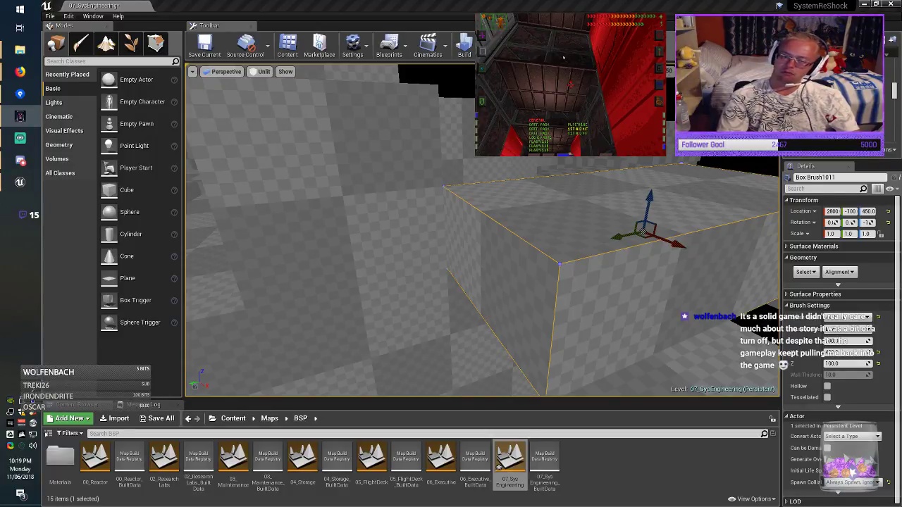
mouse_move(482, 233)
right_mouse_down()
mouse_move(482, 205)
mouse_move(465, 222)
mouse_move(475, 227)
right_mouse_up()
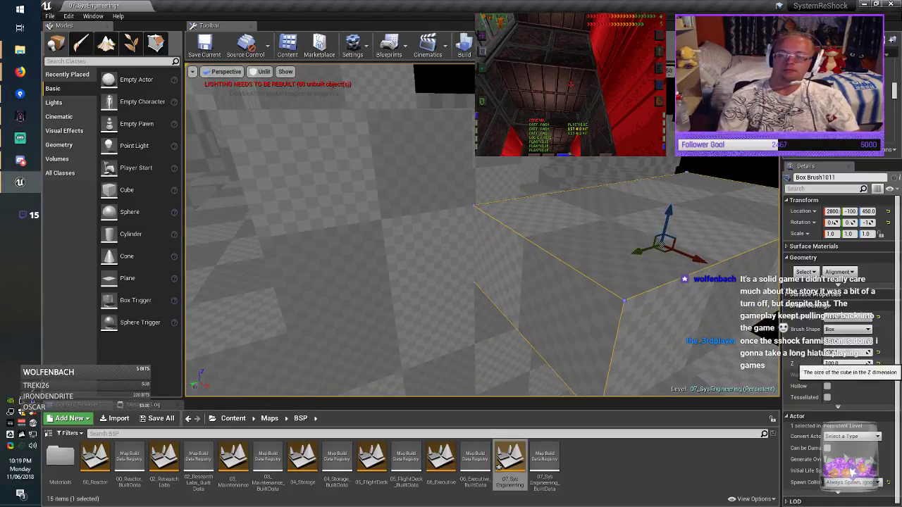
key("Return")
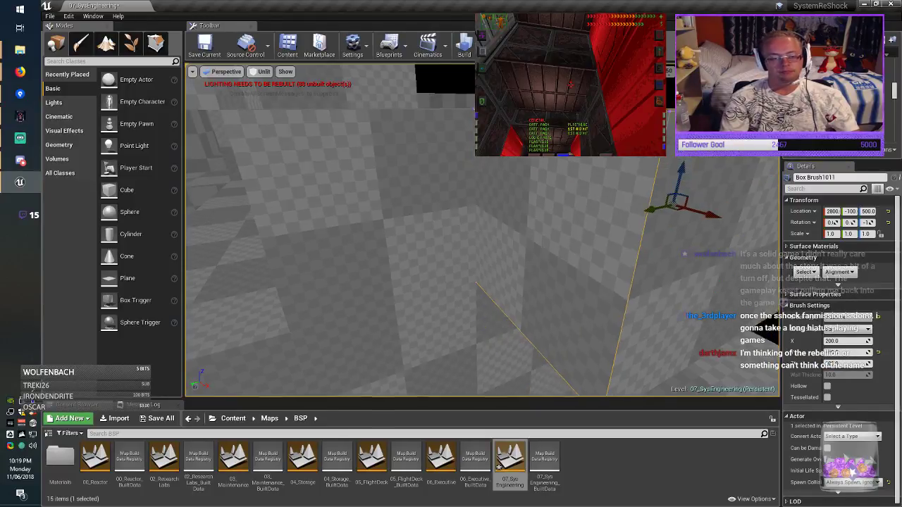
mouse_move(669, 171)
right_mouse_down()
mouse_move(659, 201)
mouse_move(698, 215)
mouse_move(644, 176)
mouse_move(657, 180)
mouse_move(662, 222)
right_mouse_up()
right_click_drag(514, 241, 522, 244)
Duplicate the ceiling block along the passage to Y location 200 and set the copy's Y size to 200.
left_click(505, 289)
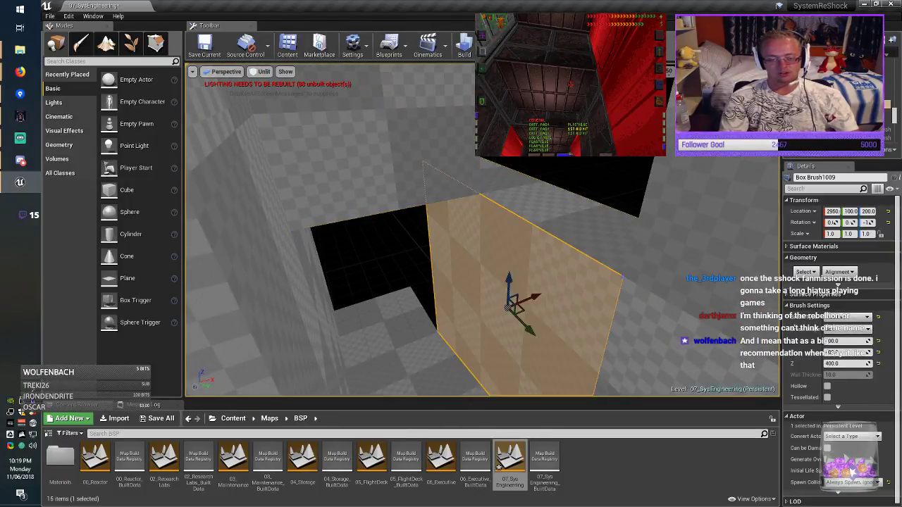
mouse_move(505, 289)
right_mouse_down()
mouse_move(518, 291)
mouse_move(458, 268)
mouse_move(497, 292)
mouse_move(472, 279)
mouse_move(473, 295)
right_mouse_up()
left_click(439, 167)
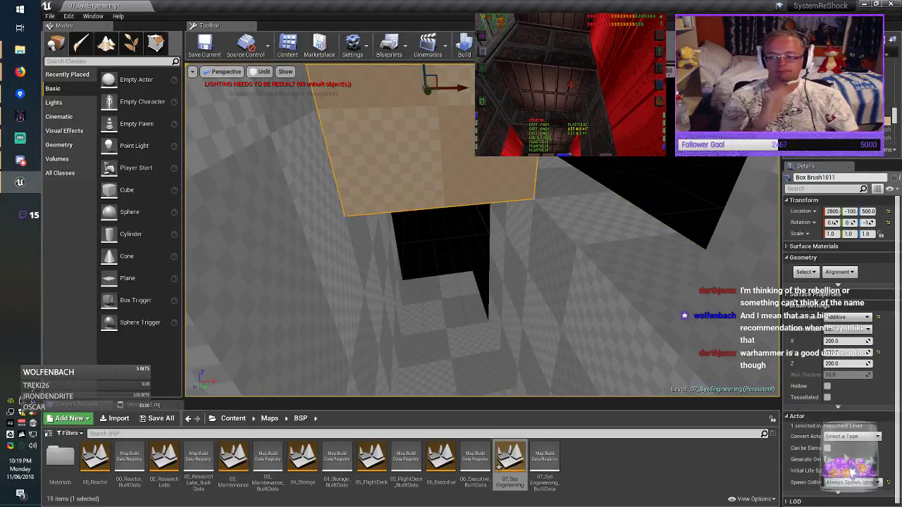
mouse_move(438, 167)
right_mouse_down()
mouse_move(433, 156)
mouse_move(352, 193)
mouse_move(310, 183)
mouse_move(328, 201)
mouse_move(313, 208)
mouse_move(437, 191)
mouse_move(440, 215)
mouse_move(395, 205)
mouse_move(441, 236)
right_mouse_up()
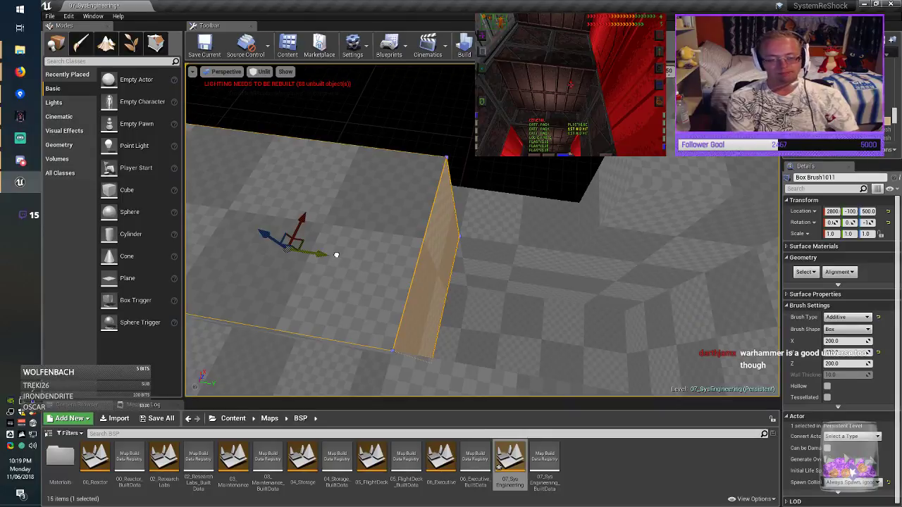
left_click_drag(335, 255, 576, 275, "alt")
mouse_move(576, 276)
right_mouse_down()
mouse_move(574, 286)
mouse_move(614, 282)
right_mouse_up()
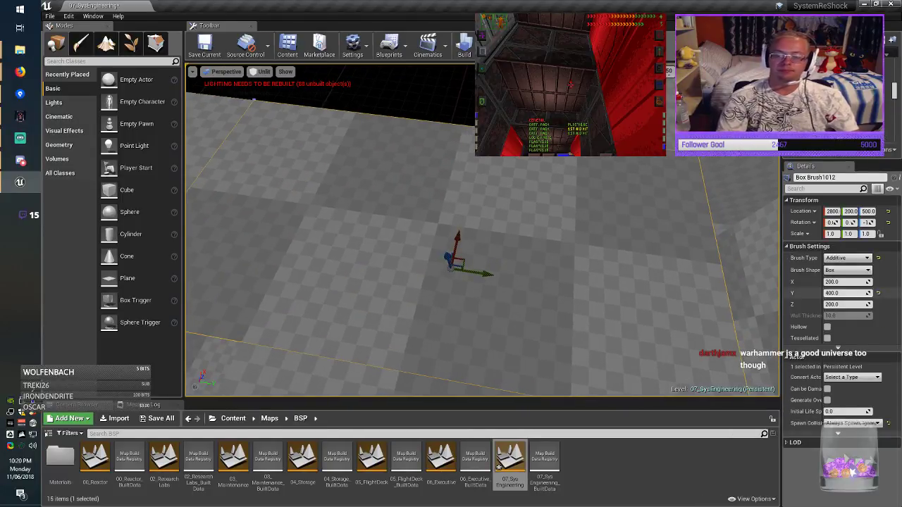
left_click(828, 293)
type("2")
key("Return")
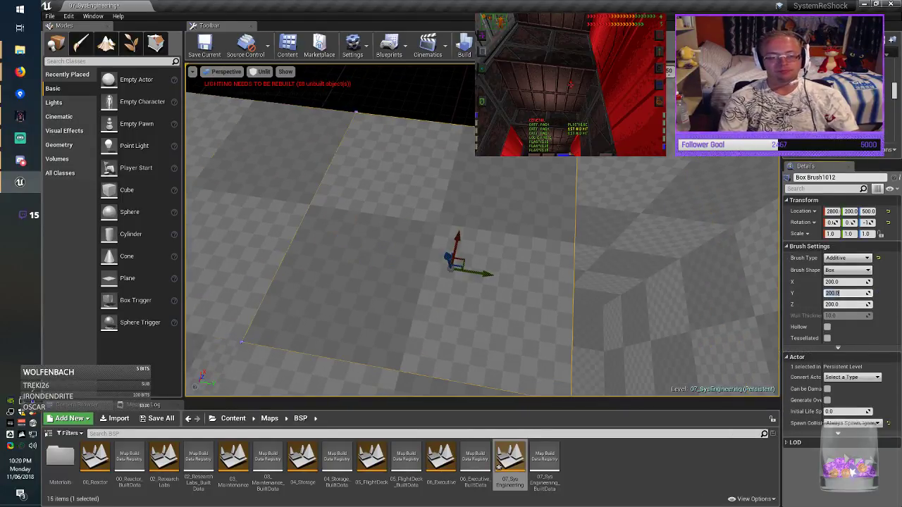
Set the copied ceiling block's Z size to 150, raise it to Z location 525, and deselect it.
right_click_drag(705, 292, 564, 260)
left_click(828, 304)
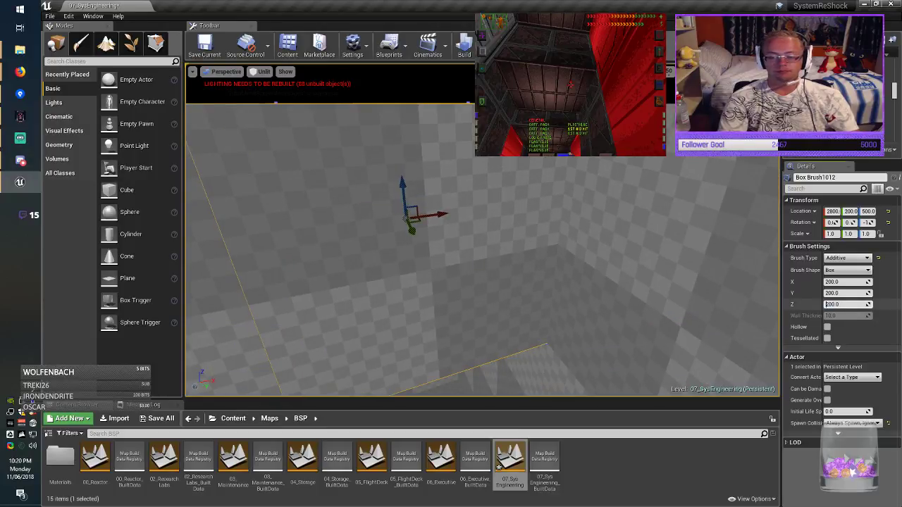
key("Return")
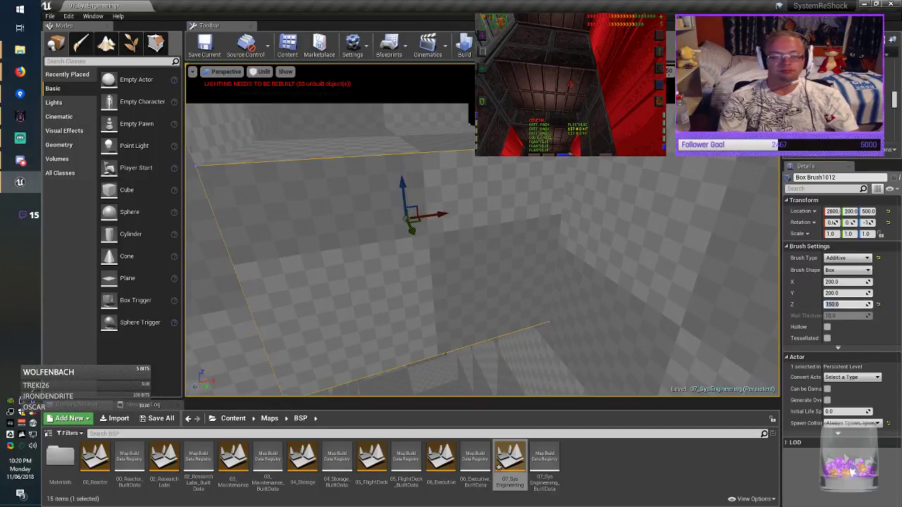
mouse_move(705, 296)
right_mouse_down()
mouse_move(715, 334)
mouse_move(676, 303)
mouse_move(691, 278)
right_mouse_up()
right_click_drag(407, 220, 407, 219)
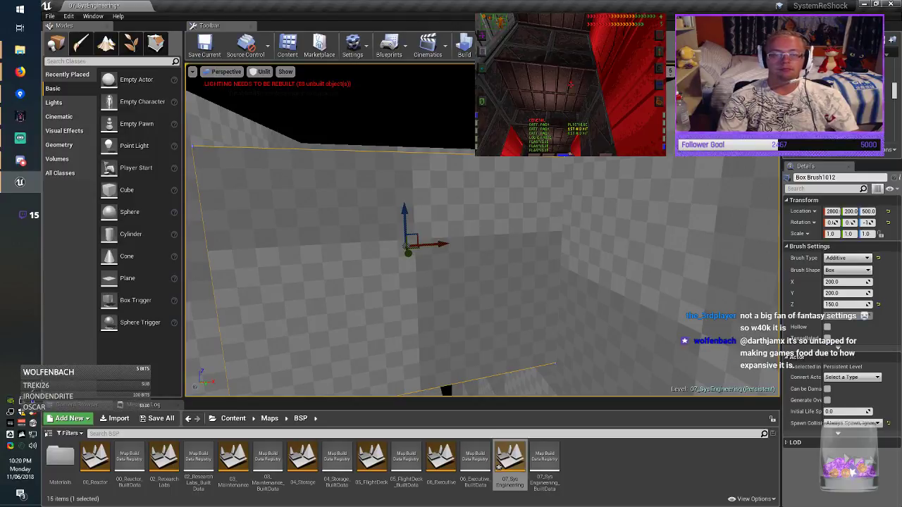
left_click_drag(407, 209, 409, 180)
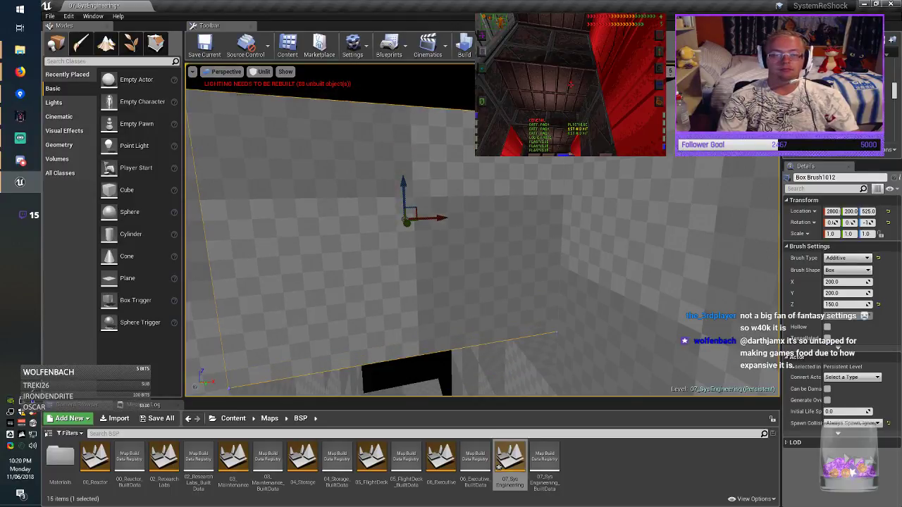
key("Escape")
mouse_move(408, 181)
right_mouse_down()
mouse_move(414, 240)
mouse_move(337, 208)
mouse_move(325, 191)
mouse_move(409, 181)
right_mouse_up()
right_click_drag(510, 306, 510, 307)
Reduce the copied ceiling block's Z size to 100, move it further up, and deselect it.
left_click(510, 306)
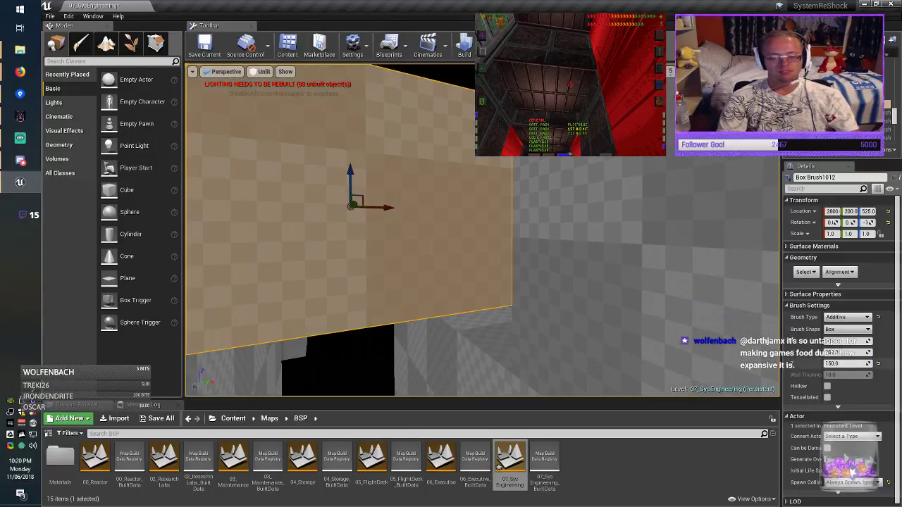
type("0")
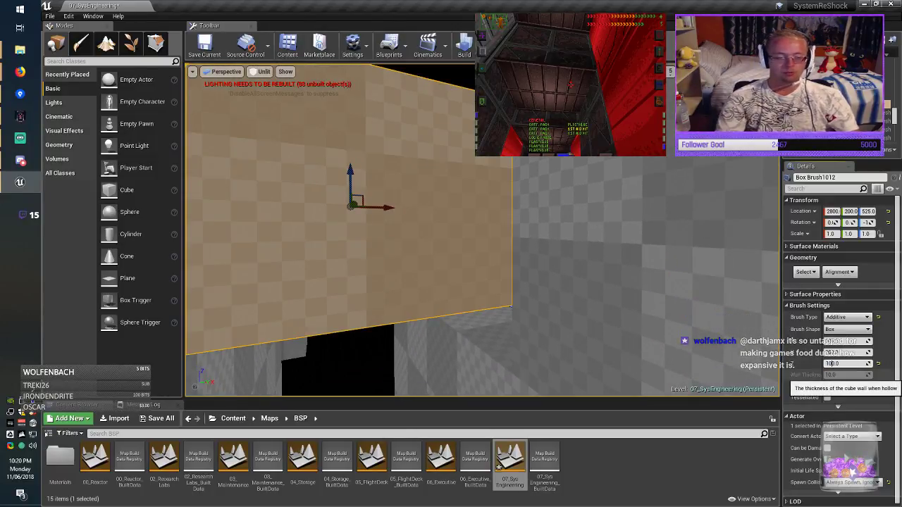
key("Return")
left_click_drag(350, 171, 349, 142)
key("Escape")
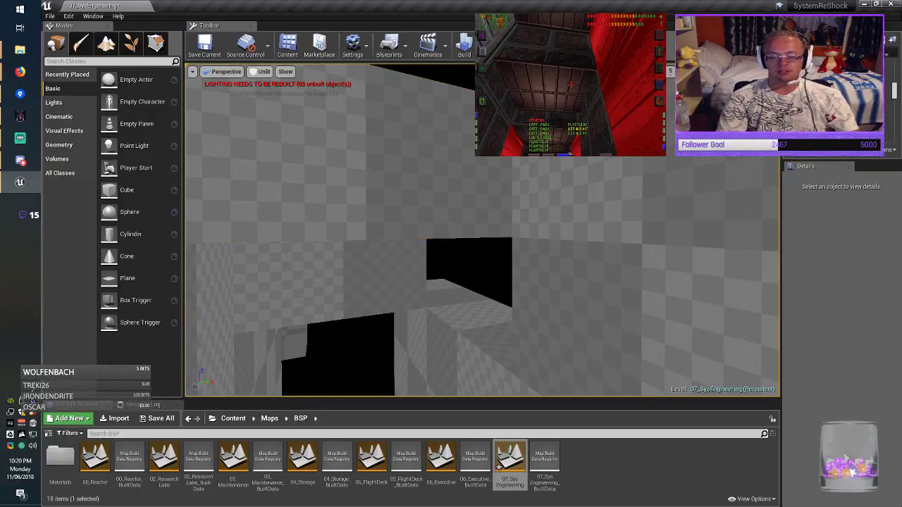
Set the position snap to 50, resize the passage's side wall block to Y 200 and Z 500, and raise it to Z location 250.
left_click(349, 159)
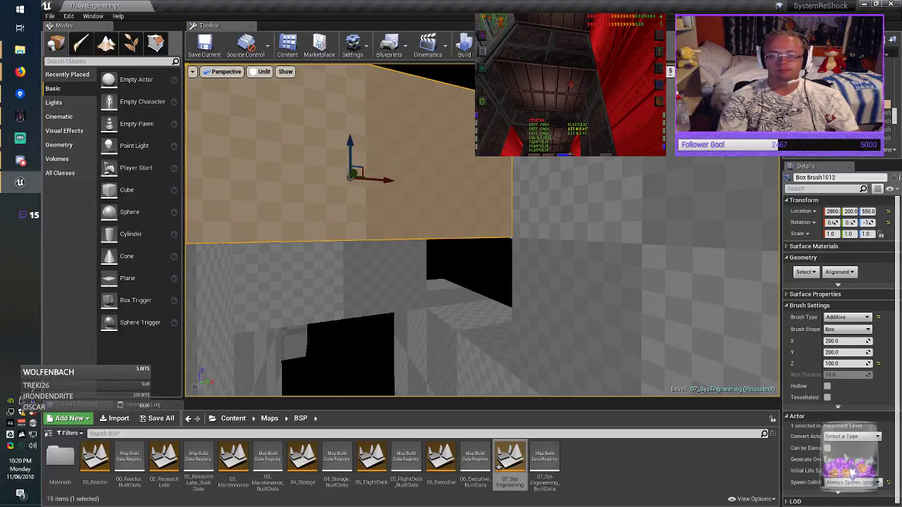
left_click(669, 71)
left_click(669, 124)
right_click_drag(621, 211, 592, 215)
left_click(501, 308)
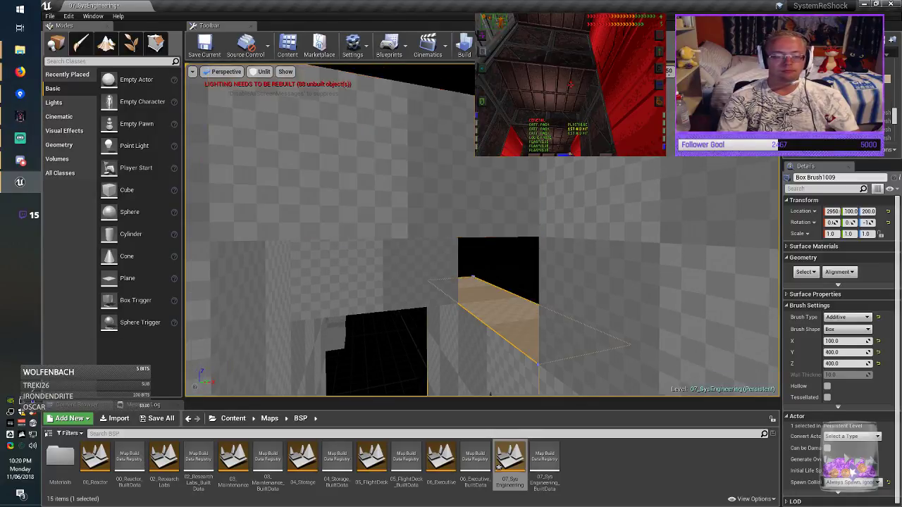
right_click_drag(502, 308, 596, 351)
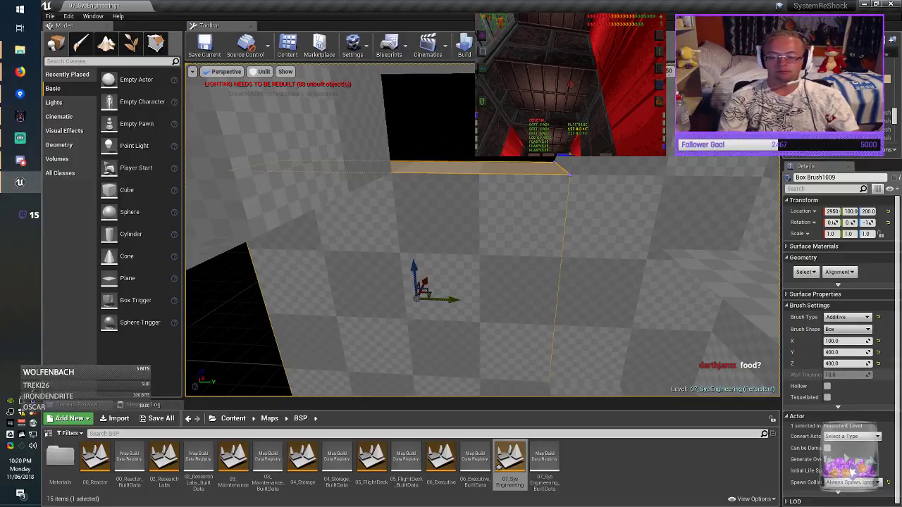
key("Return")
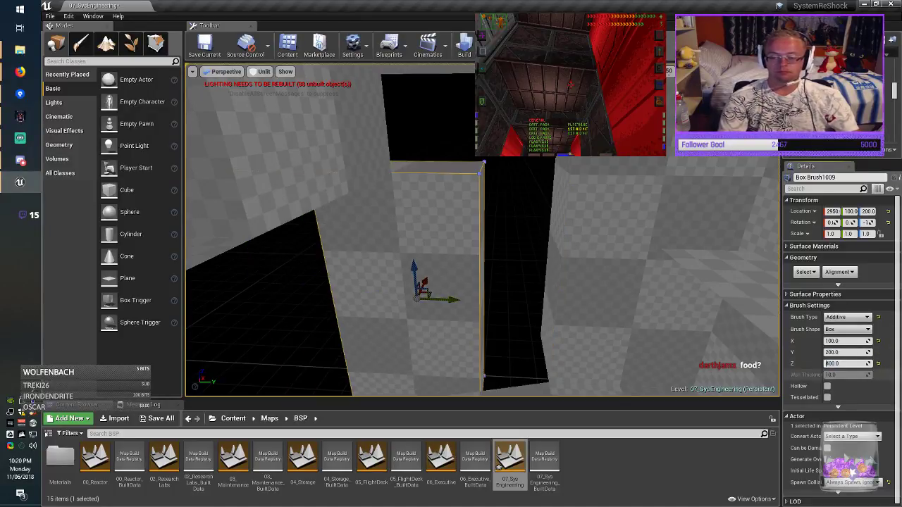
key("Return")
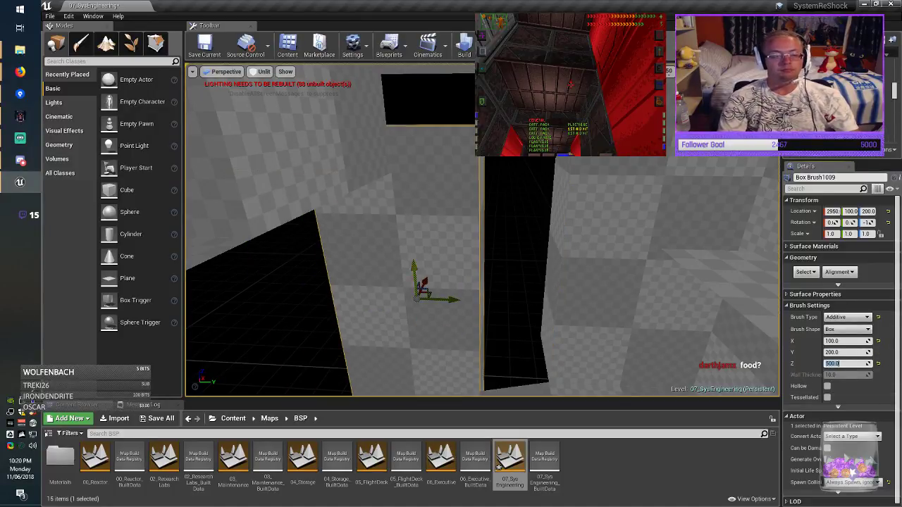
left_click_drag(414, 266, 413, 233)
Duplicate the side wall block to Y location 0, set the copy's Z size to 400, and lower it.
mouse_move(436, 267)
left_mouse_down()
mouse_move(503, 265)
mouse_move(348, 267)
mouse_move(382, 268)
left_mouse_up()
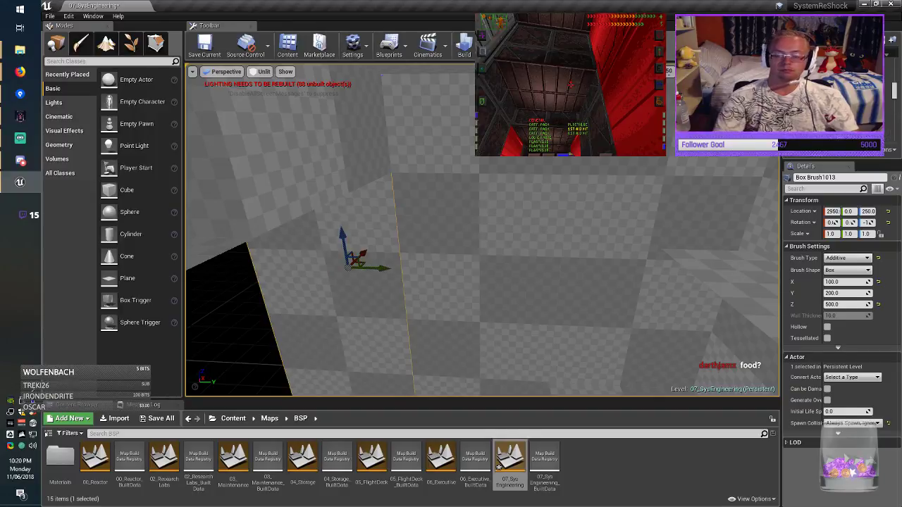
key("Return")
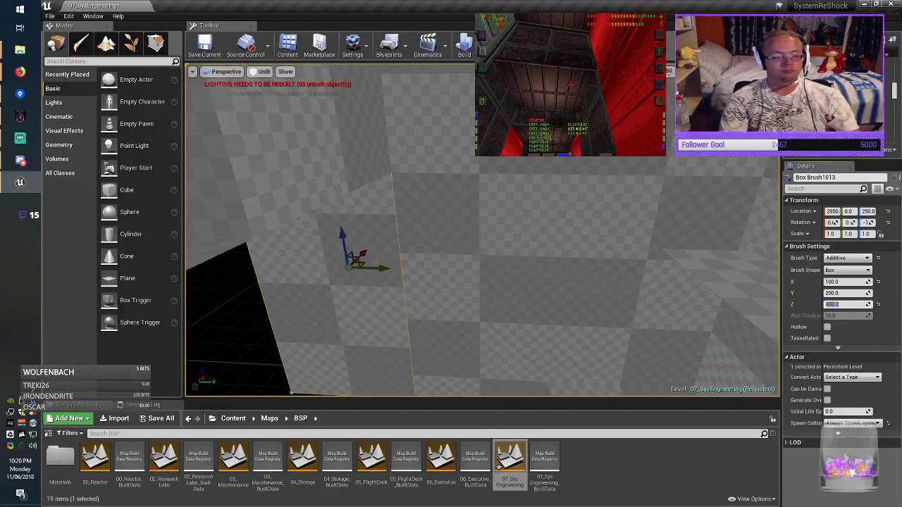
mouse_move(634, 282)
right_mouse_down()
mouse_move(620, 317)
mouse_move(599, 328)
mouse_move(582, 324)
mouse_move(582, 306)
right_mouse_up()
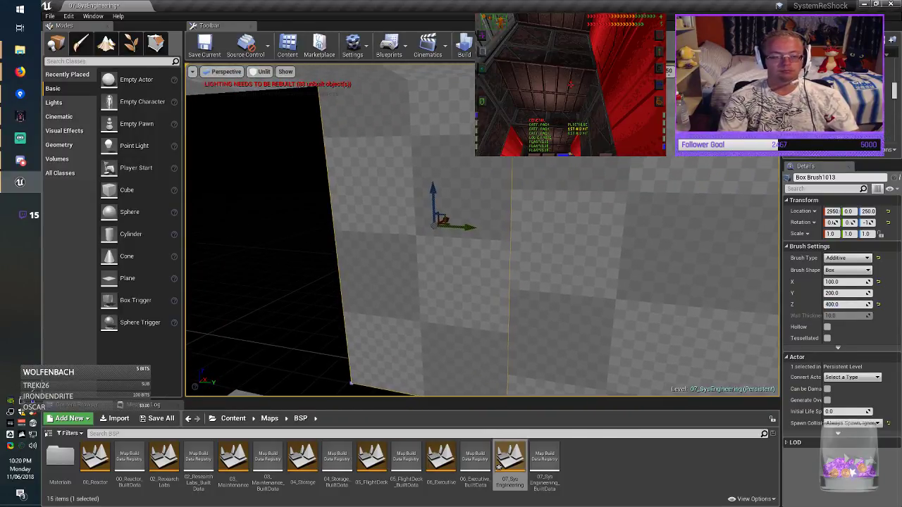
left_click_drag(434, 188, 434, 214)
Duplicate the passage floor block straight up to close the passage from above.
mouse_move(433, 219)
right_mouse_down()
mouse_move(367, 225)
mouse_move(362, 205)
mouse_move(414, 230)
mouse_move(426, 262)
right_mouse_up()
left_click(490, 314)
mouse_move(490, 314)
right_mouse_down()
mouse_move(511, 307)
mouse_move(486, 282)
mouse_move(485, 313)
right_mouse_up()
left_click_drag(476, 375, 471, 85, "alt")
right_click_drag(471, 82, 456, 89)
Align the surfaces of all brushes in the level, clear the selection, and save the level.
key("ctrl+a")
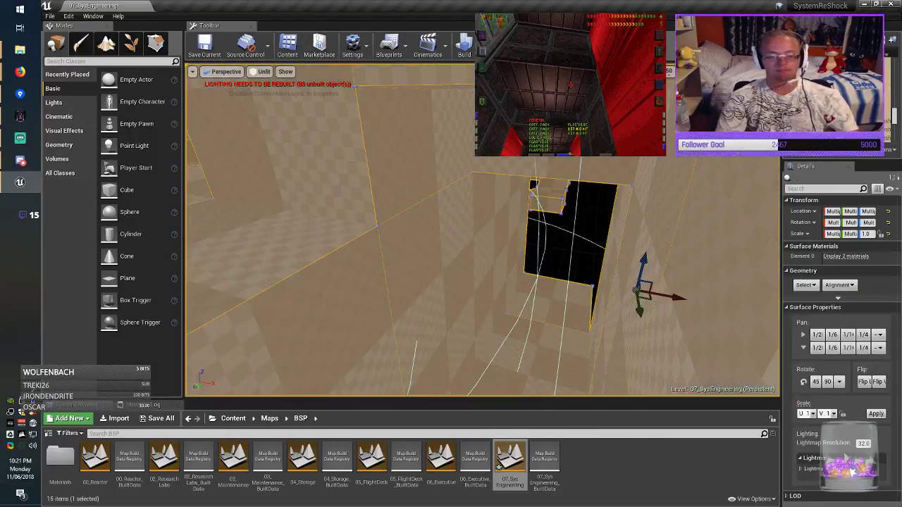
left_click(840, 286)
left_click(861, 307)
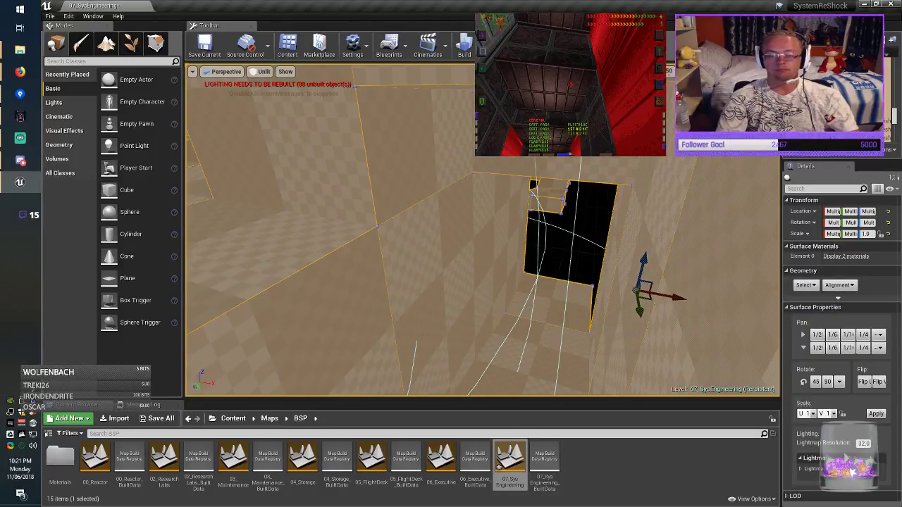
key("Escape")
left_click(204, 46)
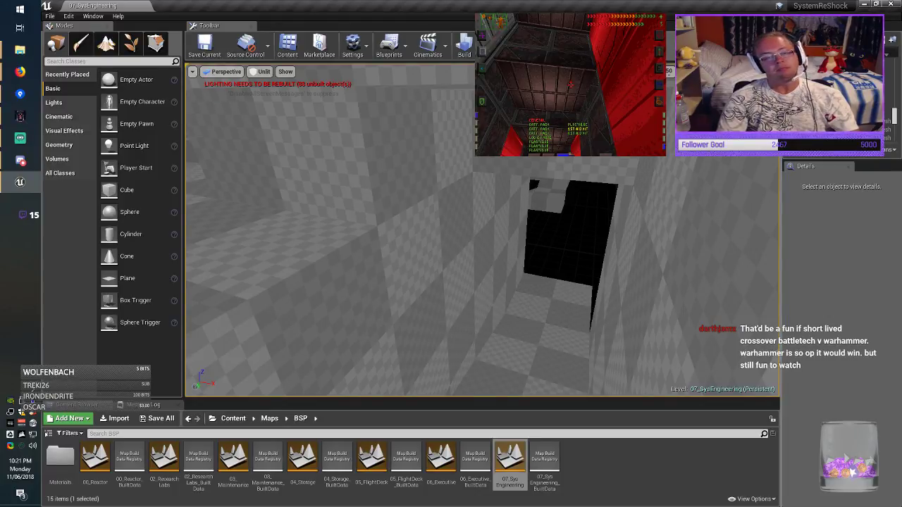
Switch to the original game to examine the next stretch of the passage, and return to the same spot in the level editor.
key("alt+Tab")
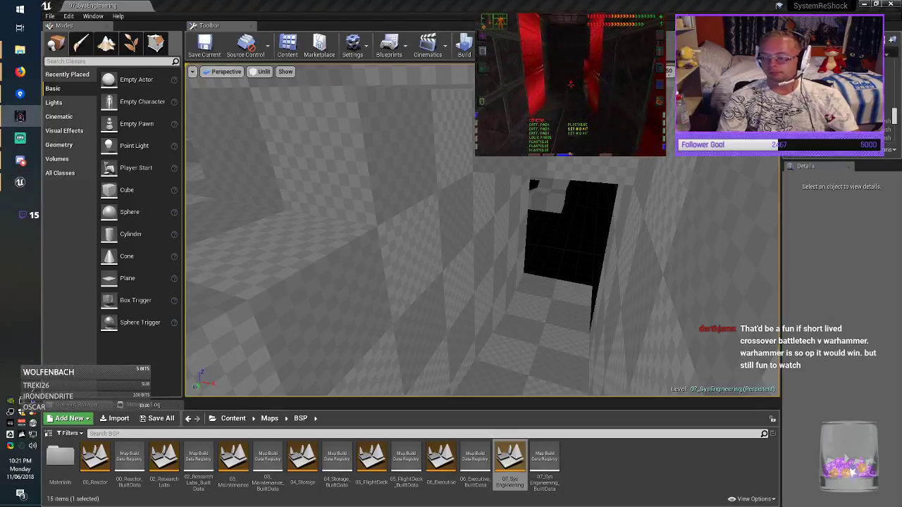
key("w")
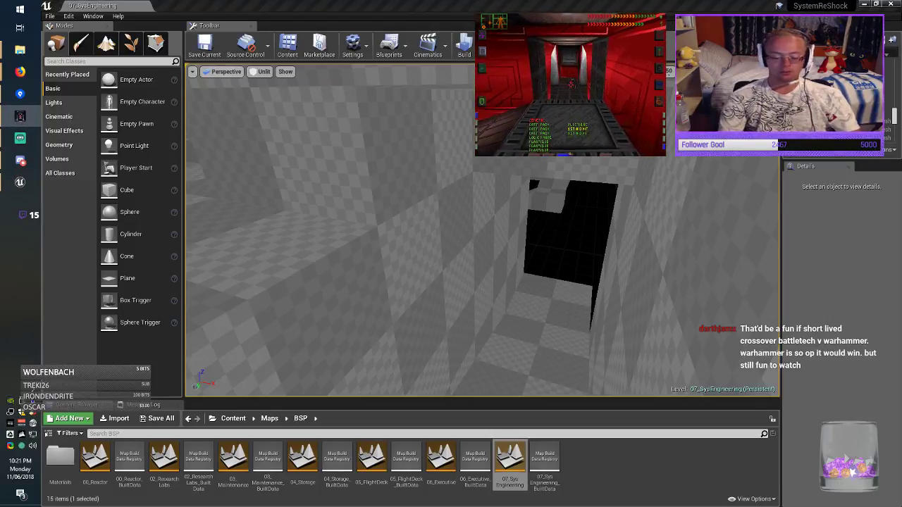
key("alt+Tab")
mouse_move(483, 233)
right_mouse_down()
mouse_move(515, 229)
mouse_move(553, 176)
mouse_move(549, 261)
mouse_move(582, 263)
mouse_move(482, 232)
right_mouse_up()
key("w")
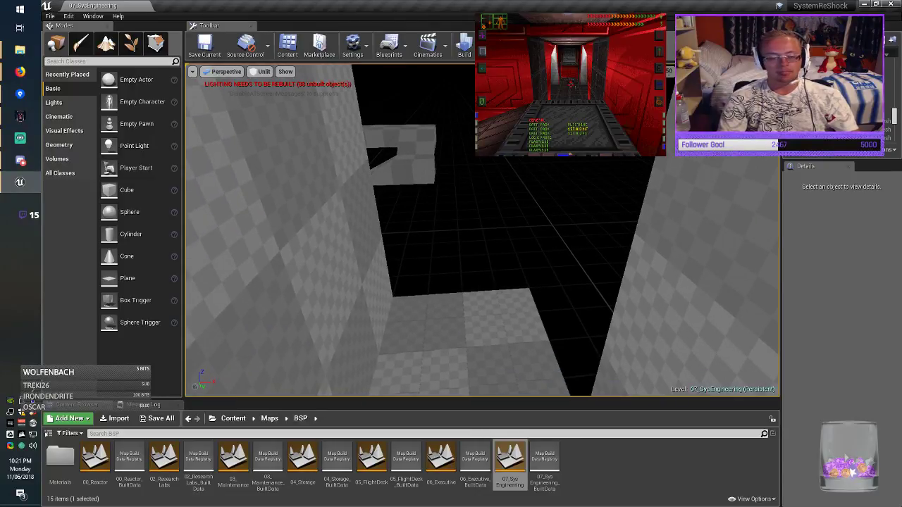
Duplicate the end floor block of the passage up to Z location 250 and across to X location 3000.
left_click(465, 338)
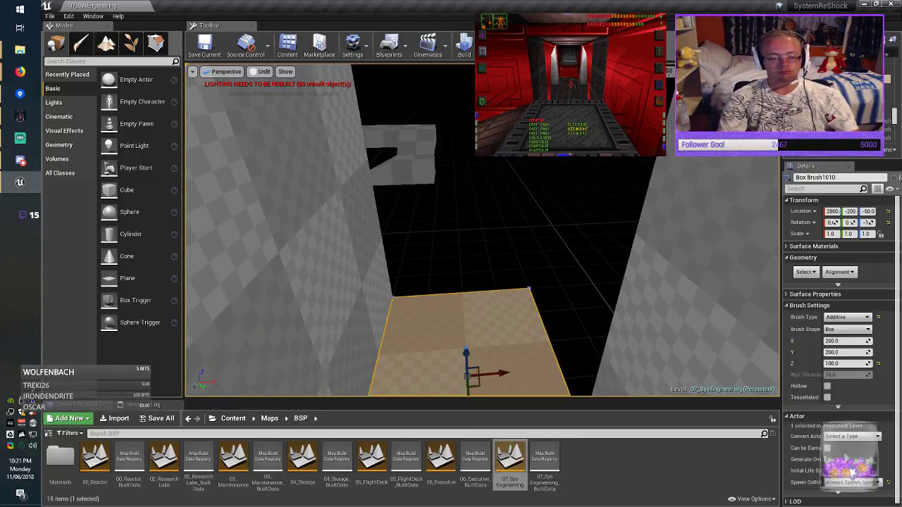
mouse_move(465, 338)
right_mouse_down()
mouse_move(473, 394)
mouse_move(478, 389)
right_mouse_up()
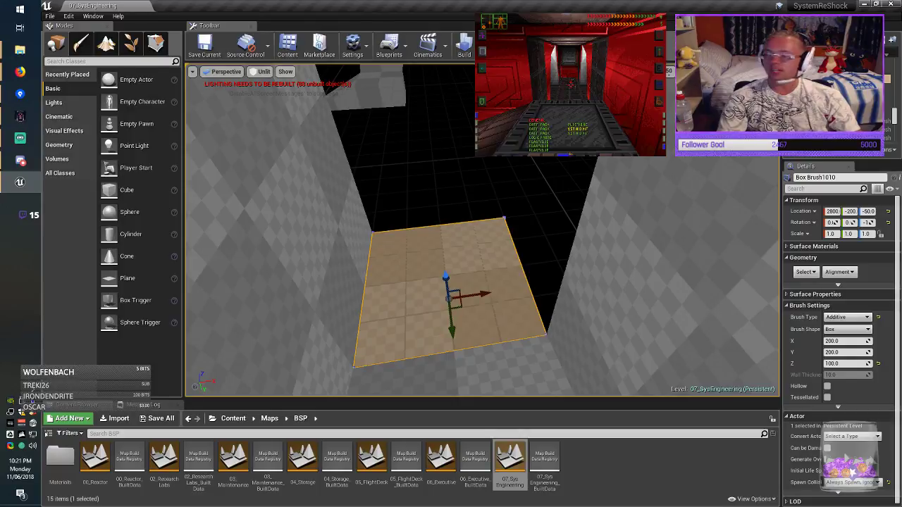
mouse_move(482, 230)
right_mouse_down()
mouse_move(451, 221)
mouse_move(437, 232)
mouse_move(448, 237)
mouse_move(437, 238)
right_mouse_up()
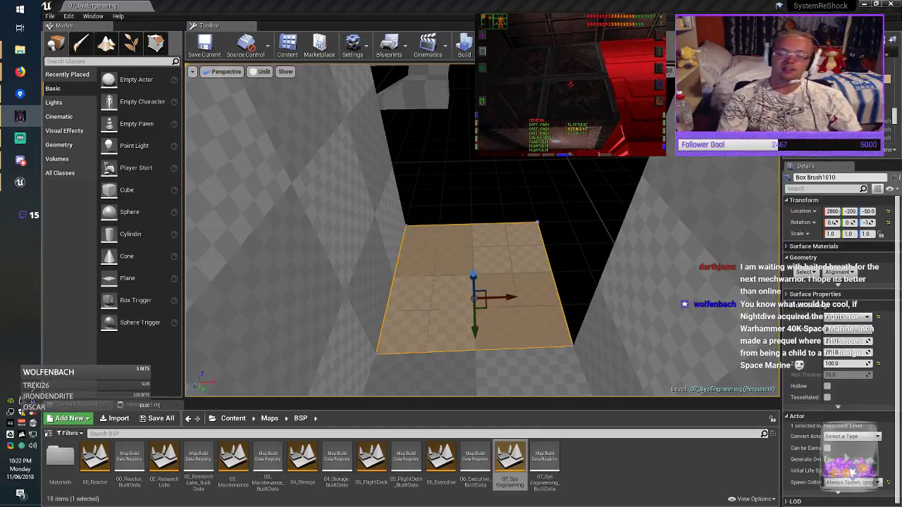
middle_click_drag(482, 240, 488, 184)
right_click_drag(483, 230, 473, 242)
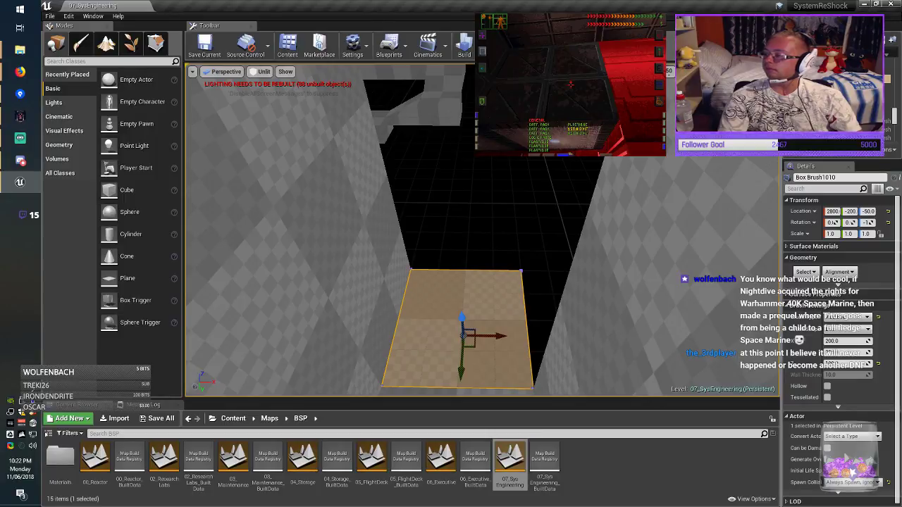
mouse_move(482, 230)
right_mouse_down()
mouse_move(438, 233)
mouse_move(493, 231)
mouse_move(504, 210)
mouse_move(474, 209)
mouse_move(468, 192)
mouse_move(455, 224)
right_mouse_up()
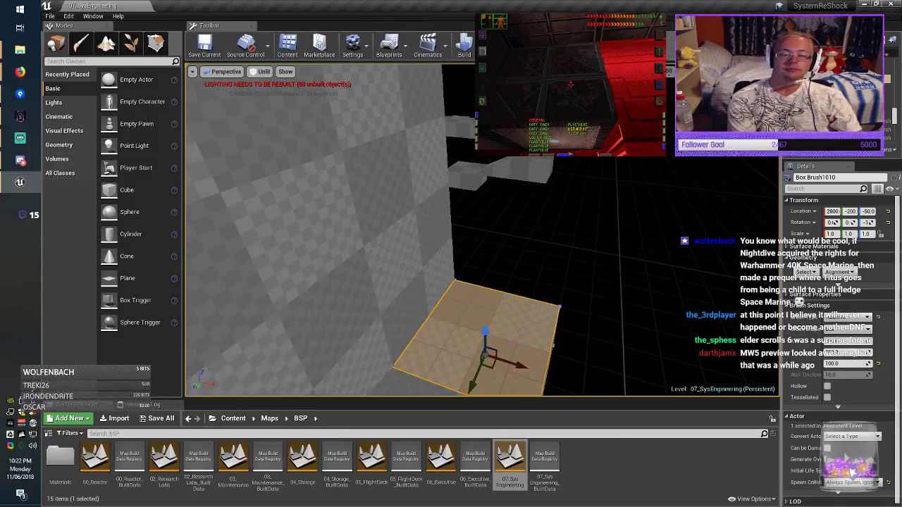
left_click_drag(485, 330, 486, 154, "alt")
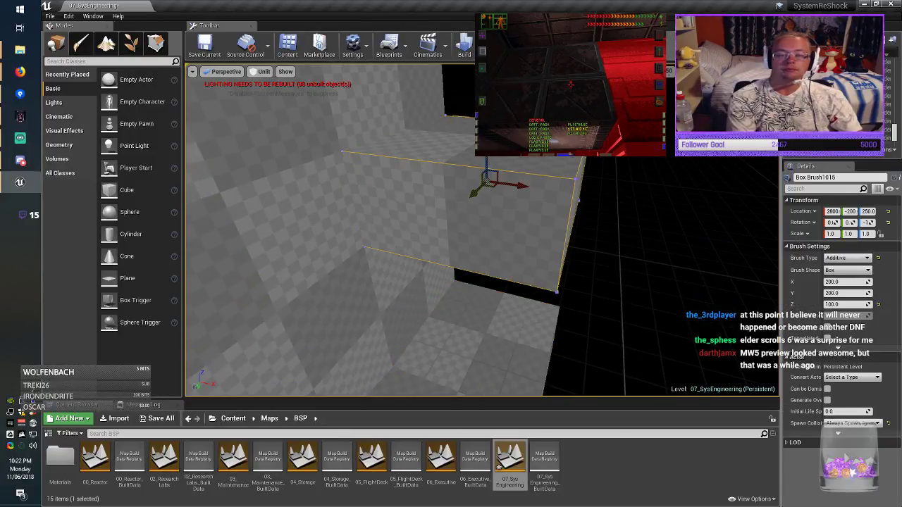
left_click_drag(523, 188, 713, 197)
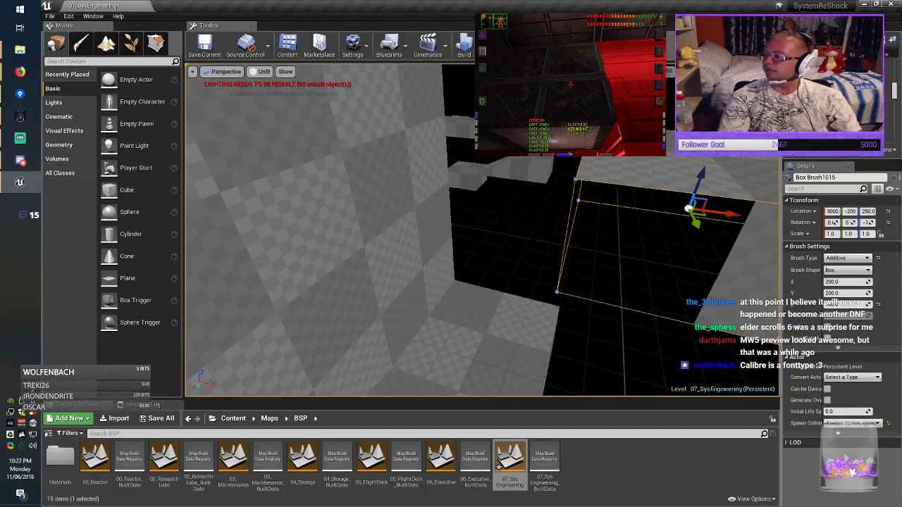
Set the copied block's Z size to 200, raise it to Z location 300, and deselect it.
mouse_move(676, 246)
right_mouse_down()
mouse_move(772, 246)
mouse_move(755, 246)
mouse_move(835, 234)
right_mouse_up()
right_click_drag(527, 233, 518, 235)
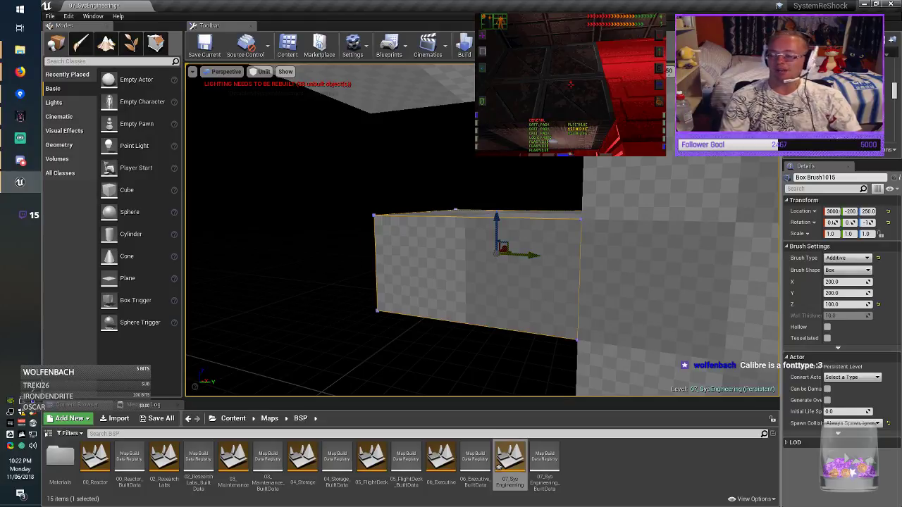
right_click_drag(496, 252, 505, 227)
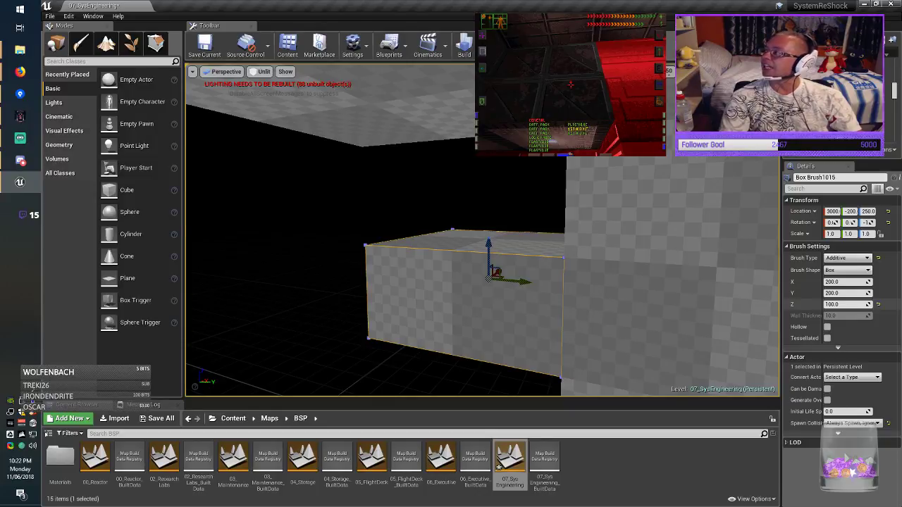
right_click_drag(486, 281, 483, 282)
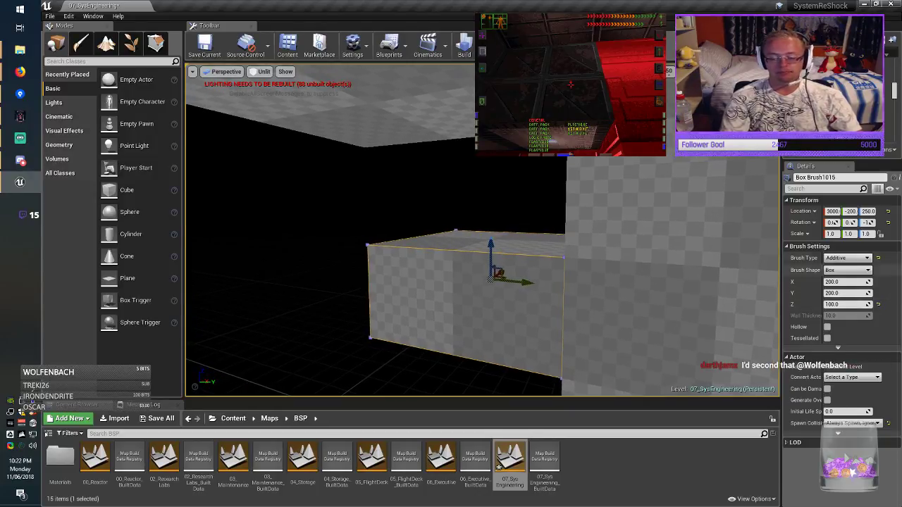
left_click(835, 304)
key("Delete")
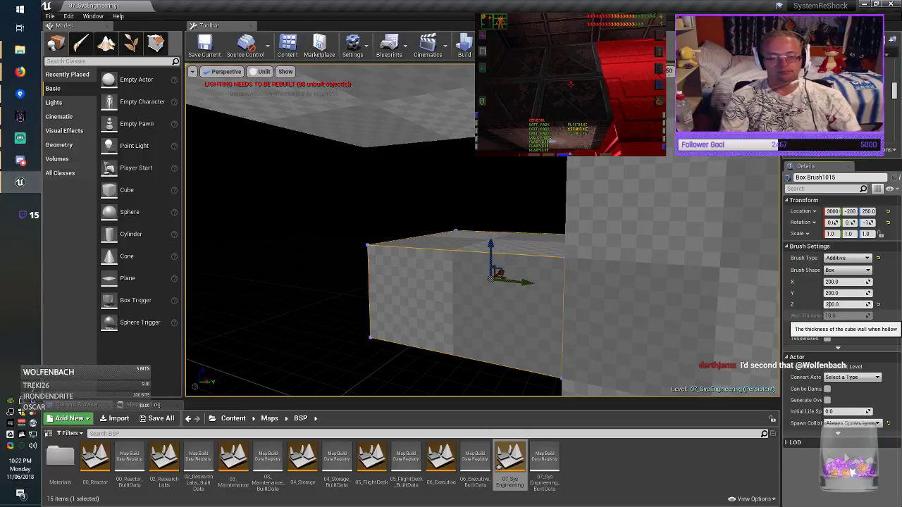
type("2")
key("Return")
left_click_drag(492, 237, 496, 194)
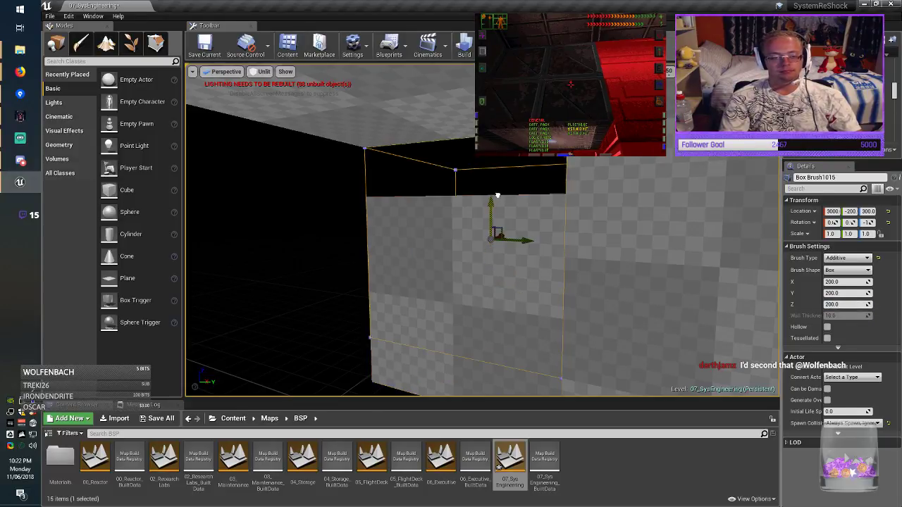
key("Escape")
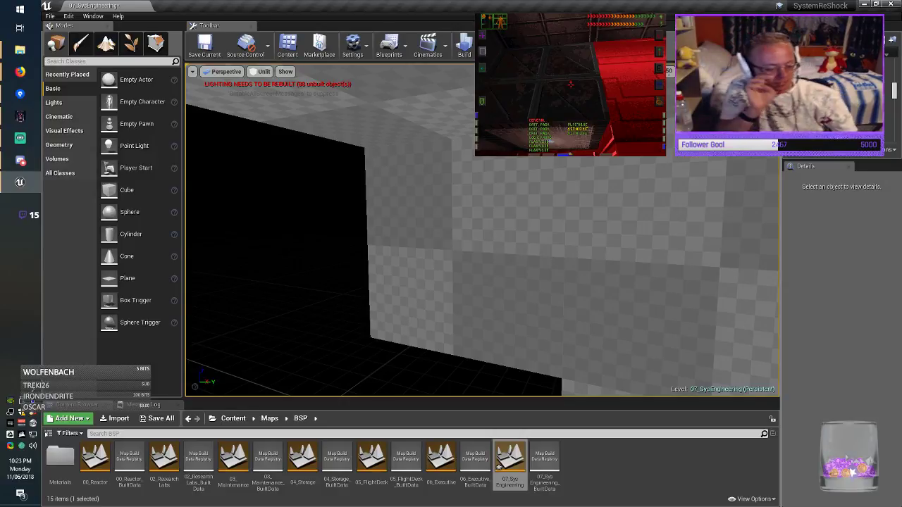
Duplicate the 100 × 600 × 400 passage wall block to X location 2800 and Y location -350, at the passage's open end.
right_click_drag(482, 230, 564, 243)
right_click_drag(474, 248, 434, 228)
left_click(352, 229)
mouse_move(353, 230)
right_mouse_down()
mouse_move(282, 233)
mouse_move(310, 241)
mouse_move(353, 296)
right_mouse_up()
right_click_drag(284, 216, 278, 213)
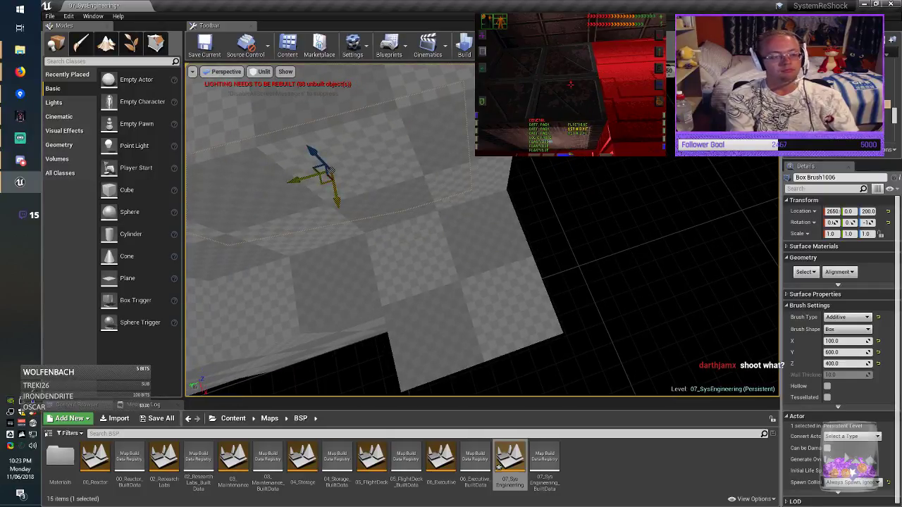
mouse_move(333, 182)
left_mouse_down("alt")
mouse_move(598, 186)
mouse_move(502, 206)
left_mouse_up("alt")
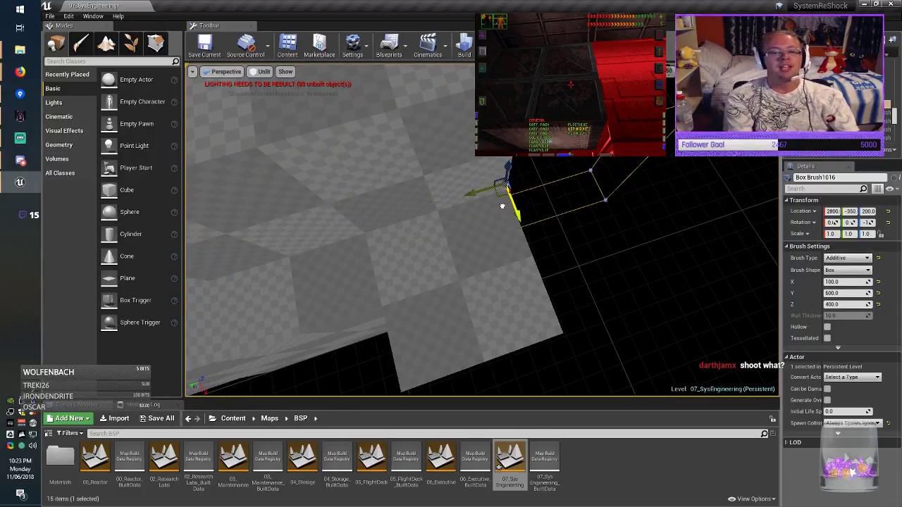
Resize the copied wall block to X 200 and Y 100 so it spans the passage's end.
mouse_move(503, 206)
right_mouse_down()
mouse_move(539, 198)
mouse_move(617, 205)
right_mouse_up()
left_click(838, 305)
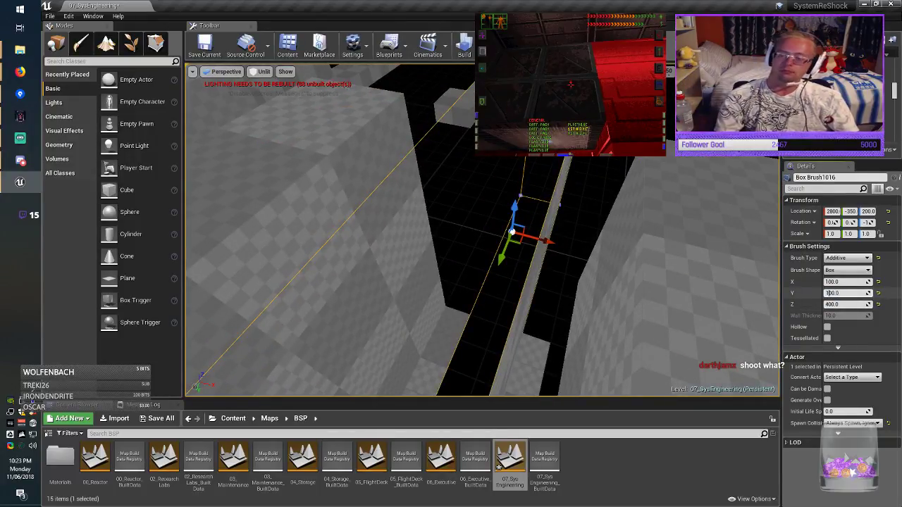
key("Return")
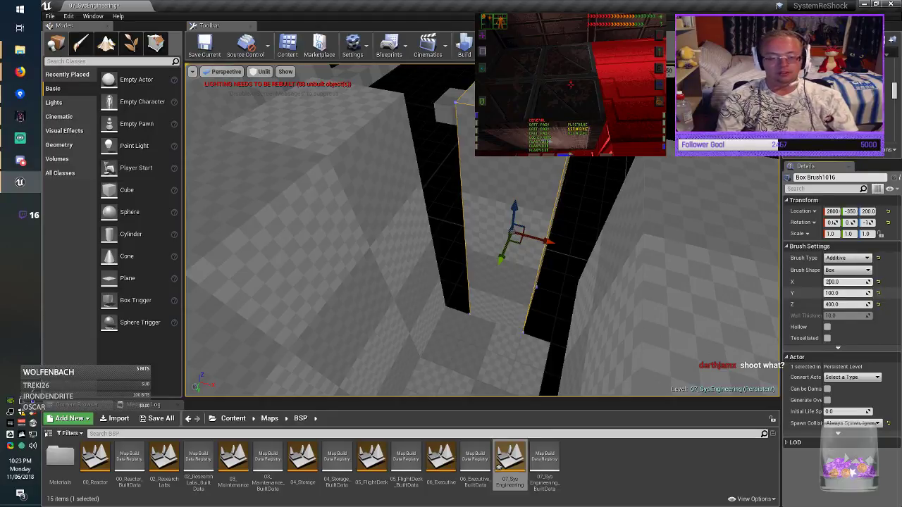
key("Return")
Set the end wall block's Y size to 200 and move it to Y location -400.
mouse_move(634, 274)
right_mouse_down()
mouse_move(677, 272)
mouse_move(708, 229)
right_mouse_up()
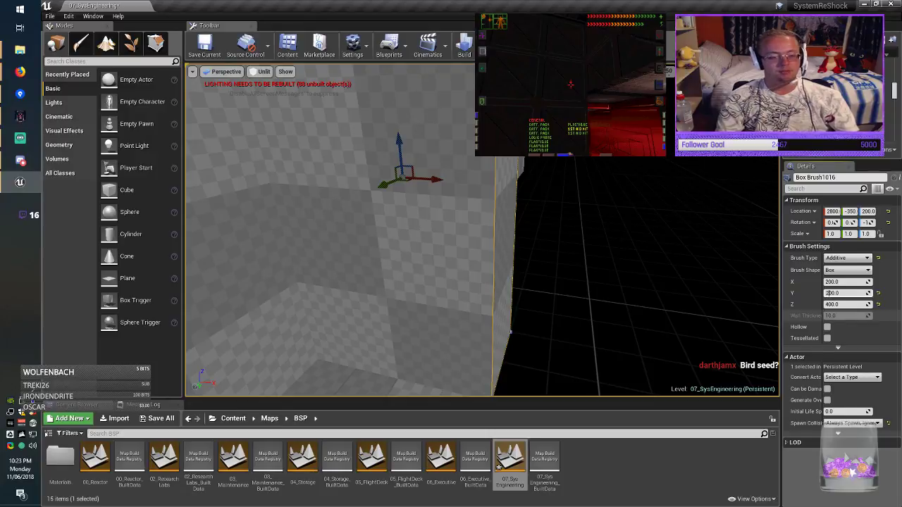
key("Return")
mouse_move(606, 282)
right_mouse_down()
mouse_move(662, 303)
mouse_move(578, 289)
right_mouse_up()
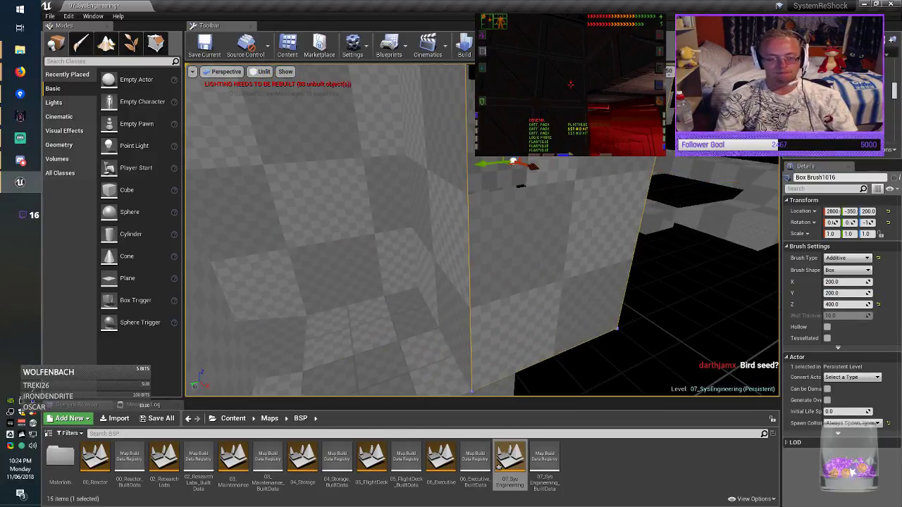
left_click_drag(513, 161, 517, 159)
mouse_move(518, 160)
right_mouse_down()
mouse_move(517, 127)
mouse_move(531, 114)
mouse_move(504, 133)
mouse_move(518, 161)
mouse_move(488, 172)
right_mouse_up()
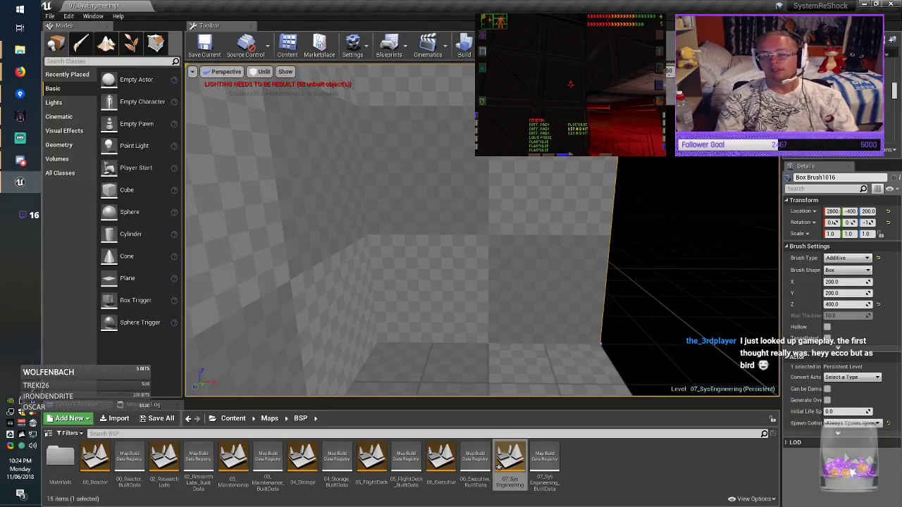
Deselect the end wall block and save the level.
key("Escape")
mouse_move(482, 231)
right_mouse_down()
mouse_move(486, 241)
mouse_move(475, 228)
mouse_move(483, 230)
right_mouse_up()
right_click_drag(487, 172, 487, 172)
left_click(204, 46)
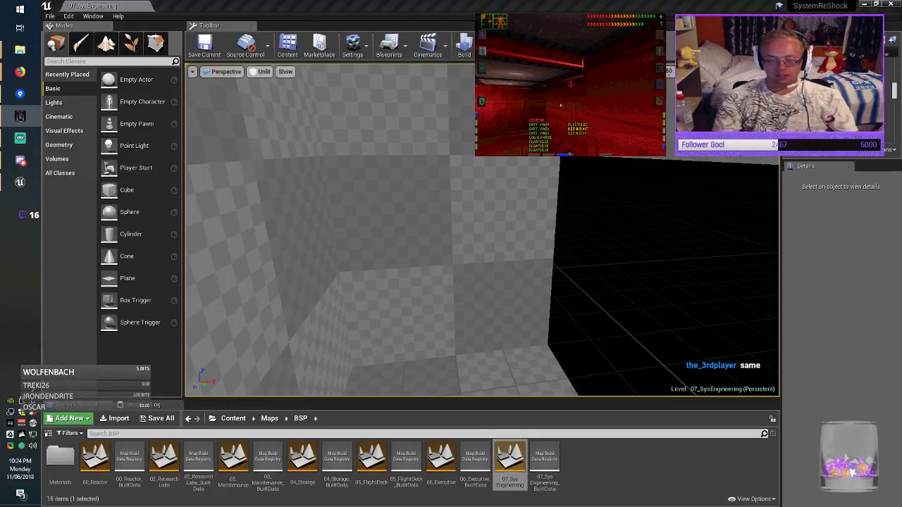
Duplicate the 200 × 200 × 200 block above the passage at X 3000 and Y -200 to Y location -400.
right_click_drag(483, 240, 402, 190)
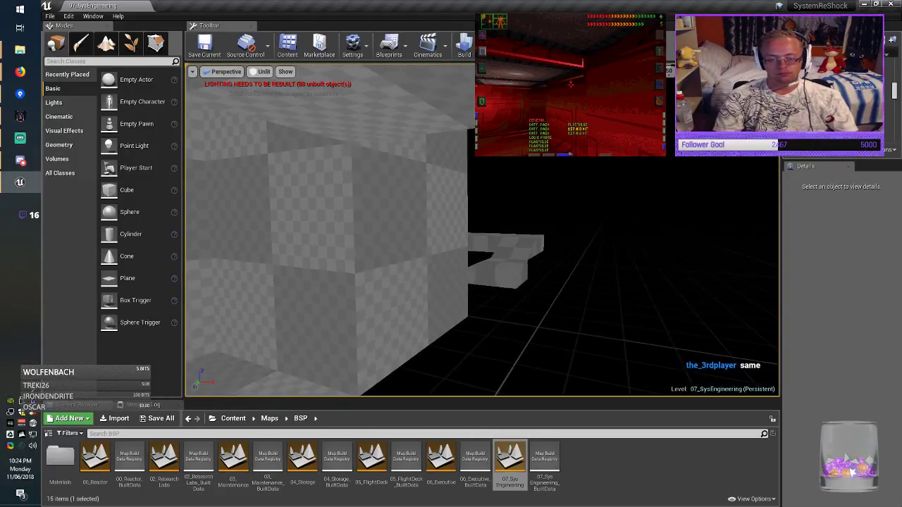
right_click_drag(451, 233, 303, 197)
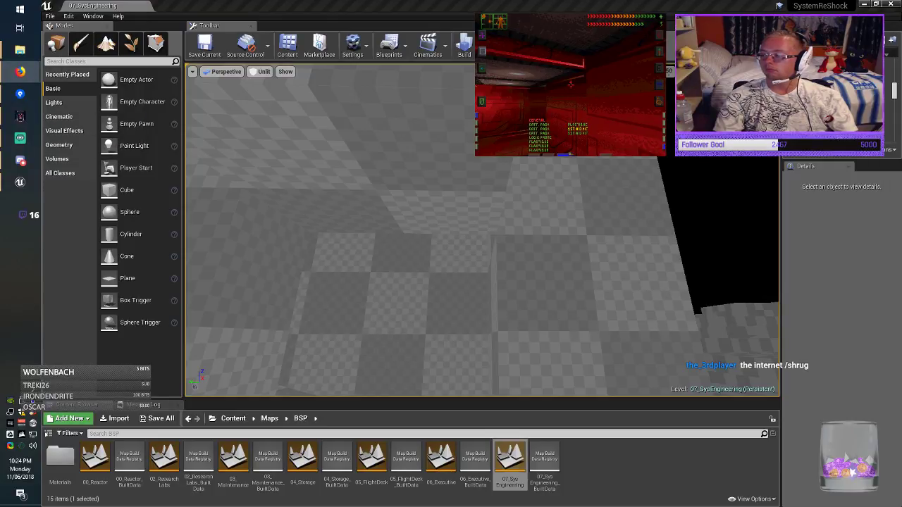
key("alt+Tab")
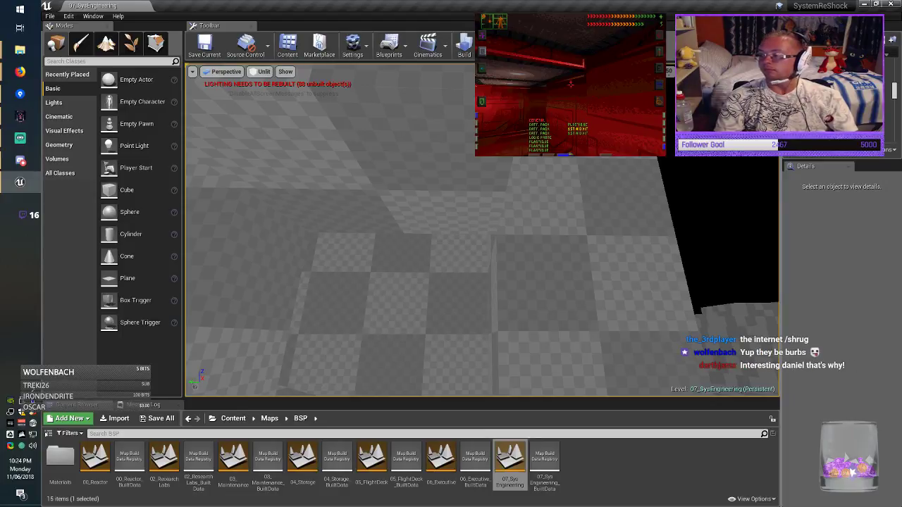
mouse_move(482, 233)
right_mouse_down()
mouse_move(437, 257)
mouse_move(495, 243)
right_mouse_up()
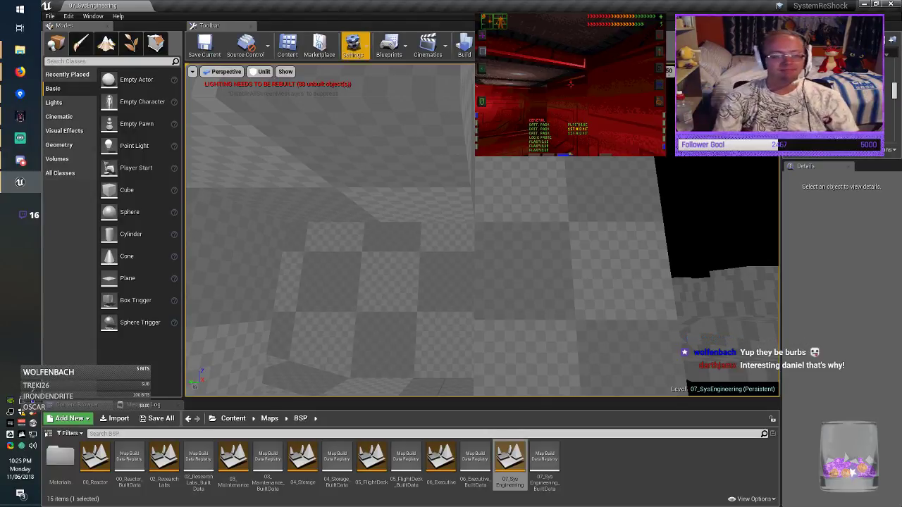
mouse_move(451, 239)
right_mouse_down()
mouse_move(466, 254)
mouse_move(507, 243)
mouse_move(451, 257)
mouse_move(557, 254)
right_mouse_up()
left_click(422, 229)
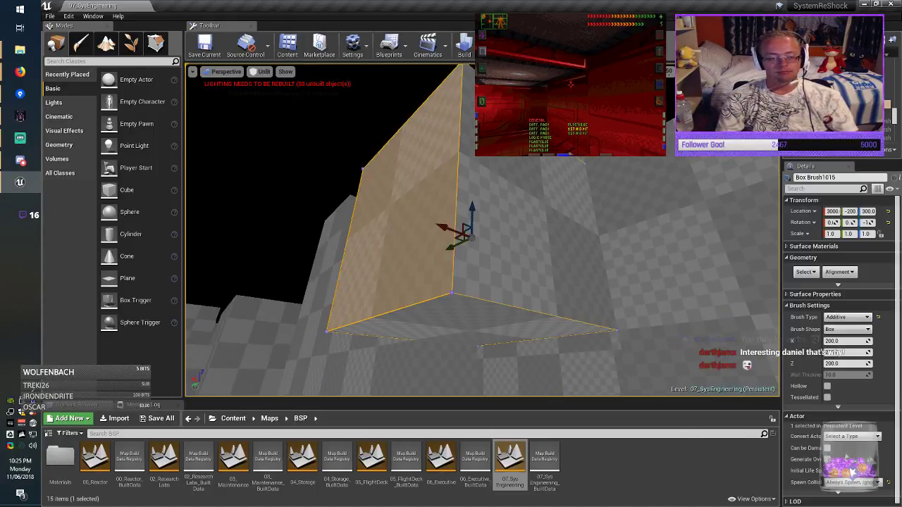
right_click_drag(423, 229, 444, 211)
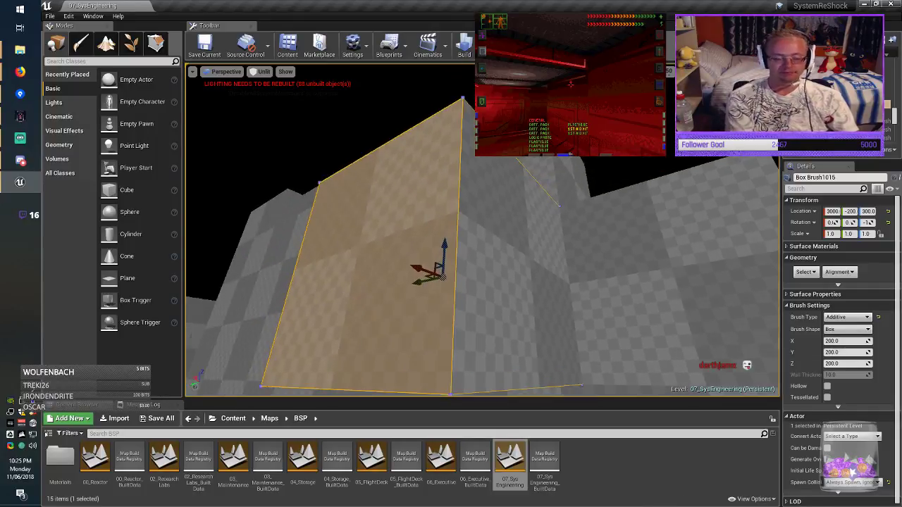
left_click_drag(435, 284, 586, 288, "alt")
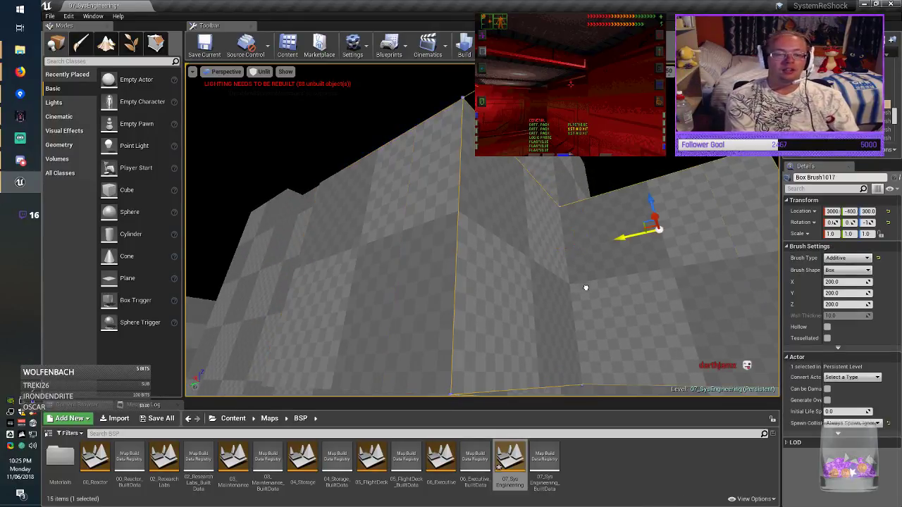
Set the copied overhead block's Z size to 100 and lower it to Z location 250.
left_click(838, 305)
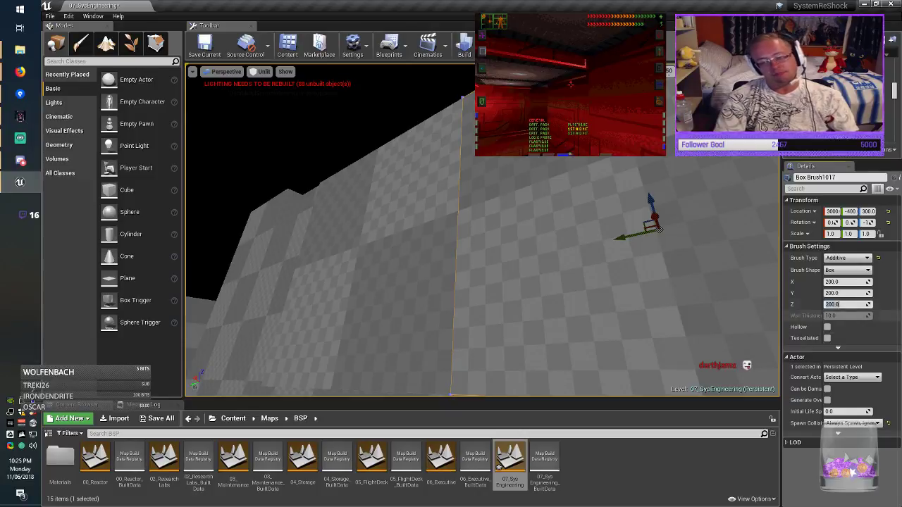
key("Home")
key("Delete")
type("1")
key("Return")
mouse_move(606, 275)
right_mouse_down()
mouse_move(571, 257)
mouse_move(641, 286)
right_mouse_up()
left_click_drag(447, 184, 446, 237)
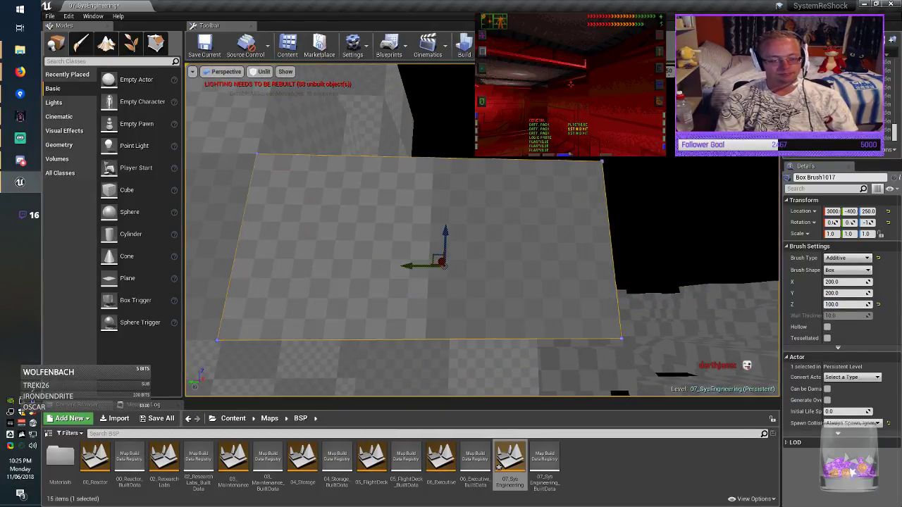
Set the overhead block's Y size to 400 and move it to Y location -500.
mouse_move(446, 237)
right_mouse_down()
mouse_move(455, 257)
mouse_move(508, 236)
mouse_move(560, 248)
right_mouse_up()
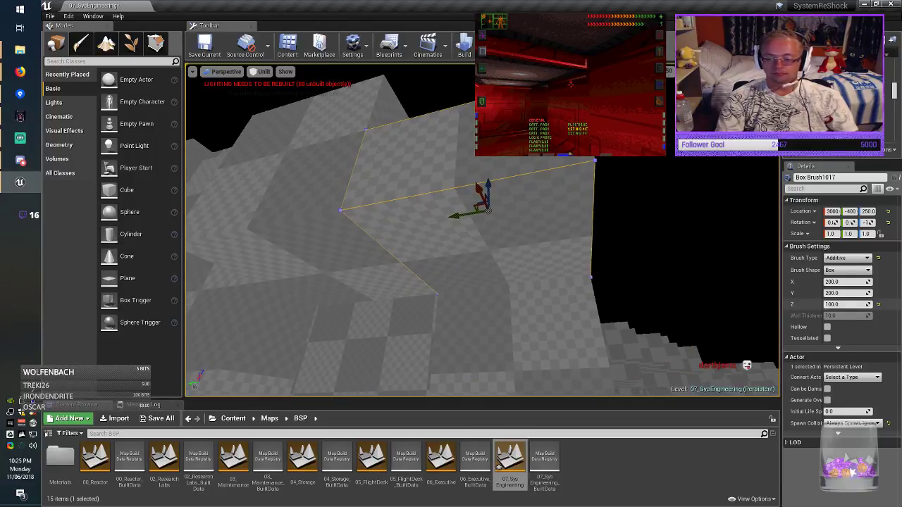
left_click(838, 293)
key("Home")
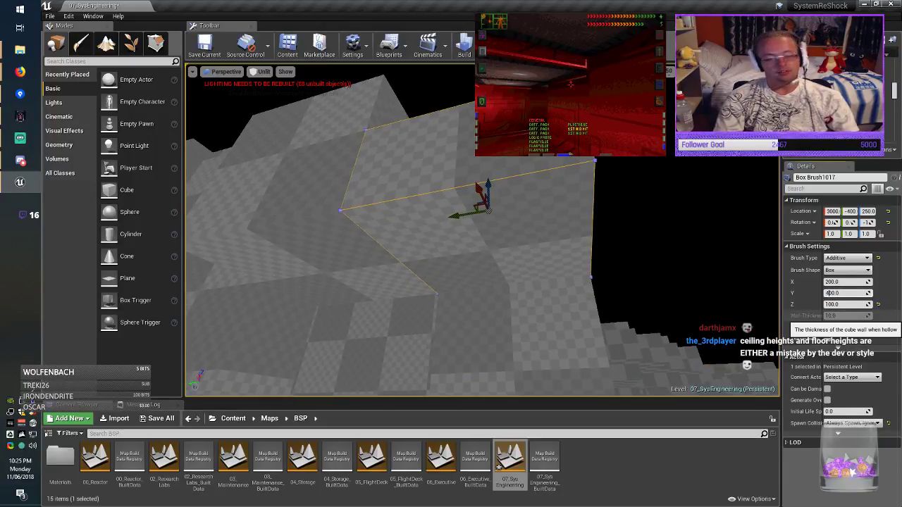
key("Return")
left_click_drag(466, 213, 560, 211)
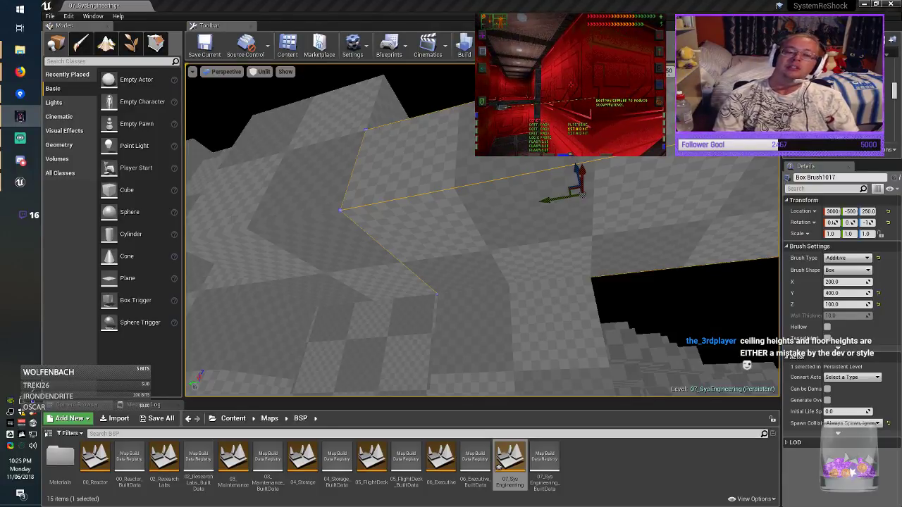
Lengthen the overhead block to a Y size of 600, shift it further along Y to realign its near end, and deselect it.
mouse_move(482, 230)
right_mouse_down()
mouse_move(500, 231)
mouse_move(465, 243)
mouse_move(538, 229)
right_mouse_up()
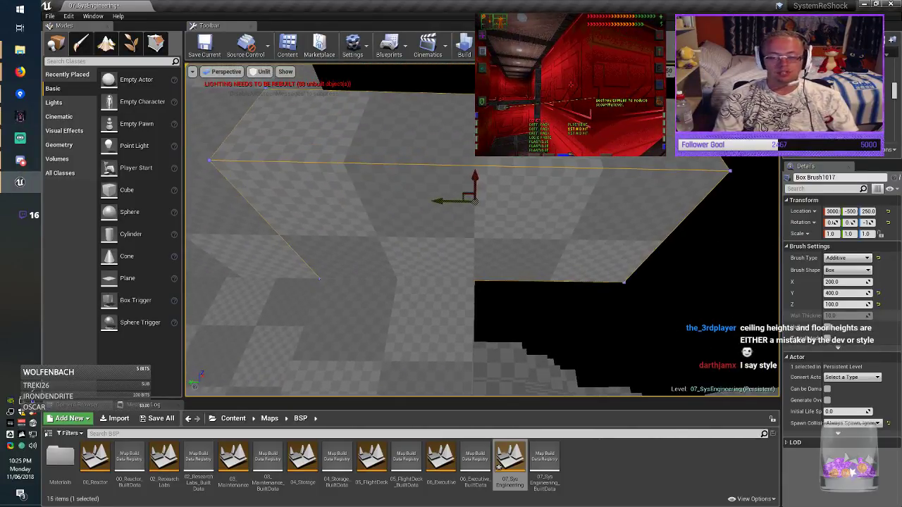
left_click(830, 293)
key("BackSpace")
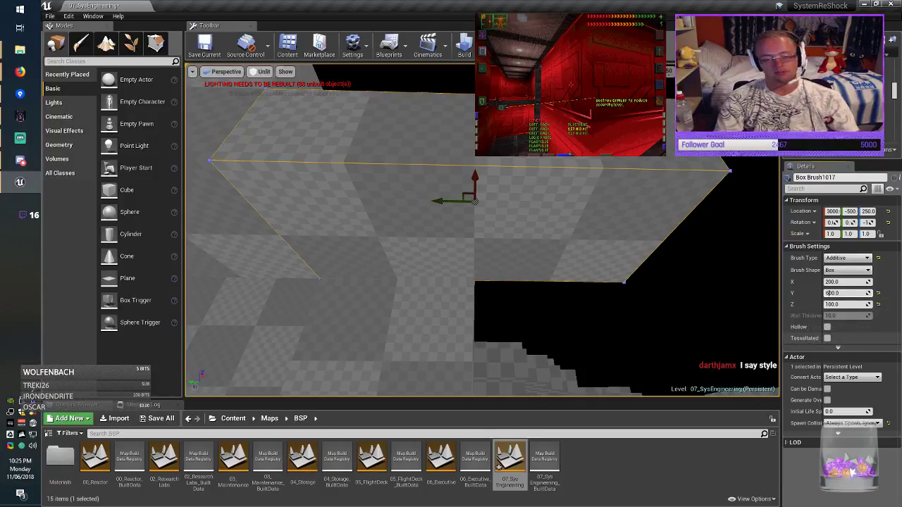
key("Return")
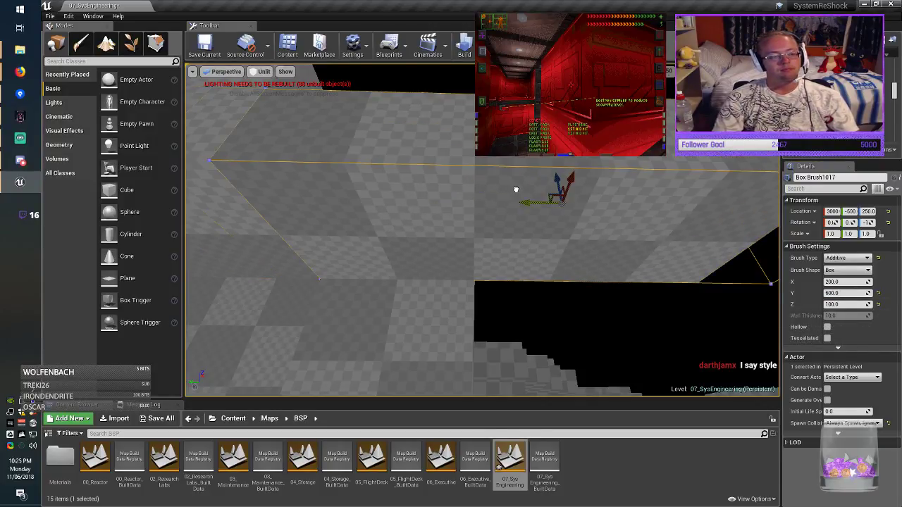
key("Escape")
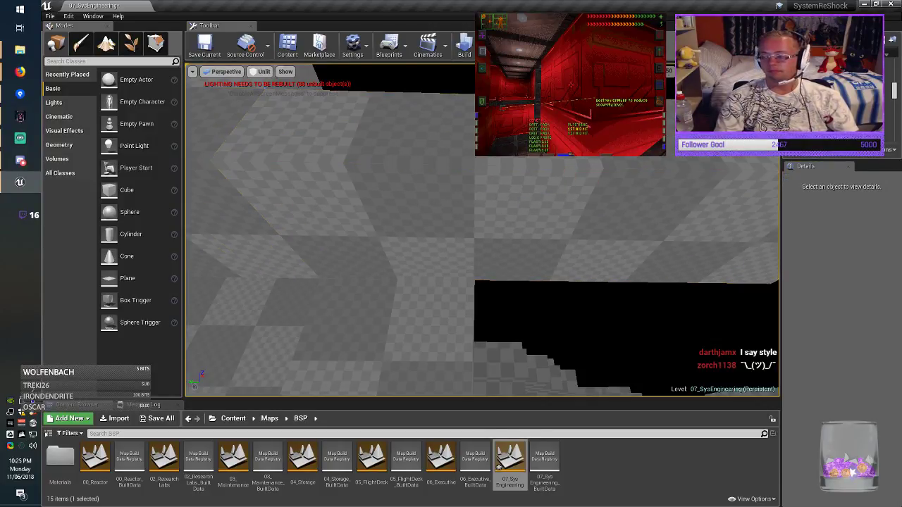
Set the X size of the 400-high wall block at X 2950 and Y 0 to 200, and shift it along X flush with the passage.
right_click_drag(482, 232, 380, 211)
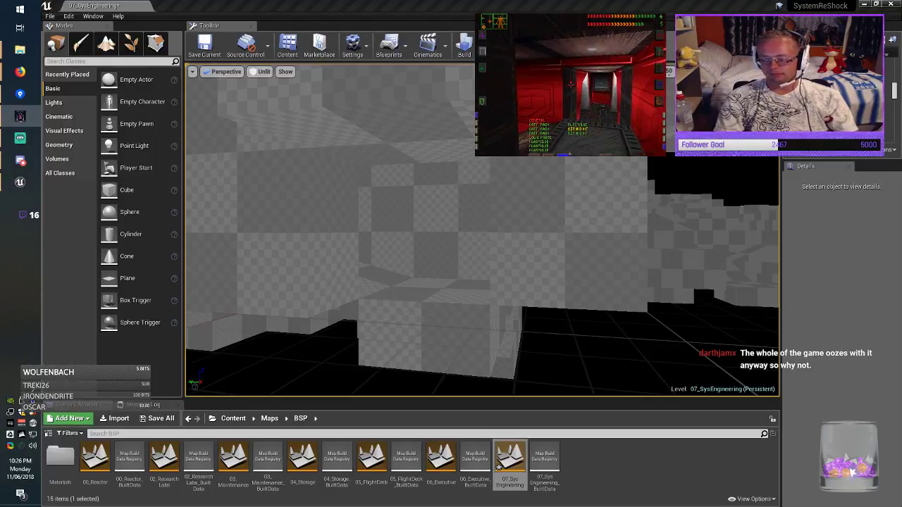
key("alt+Tab")
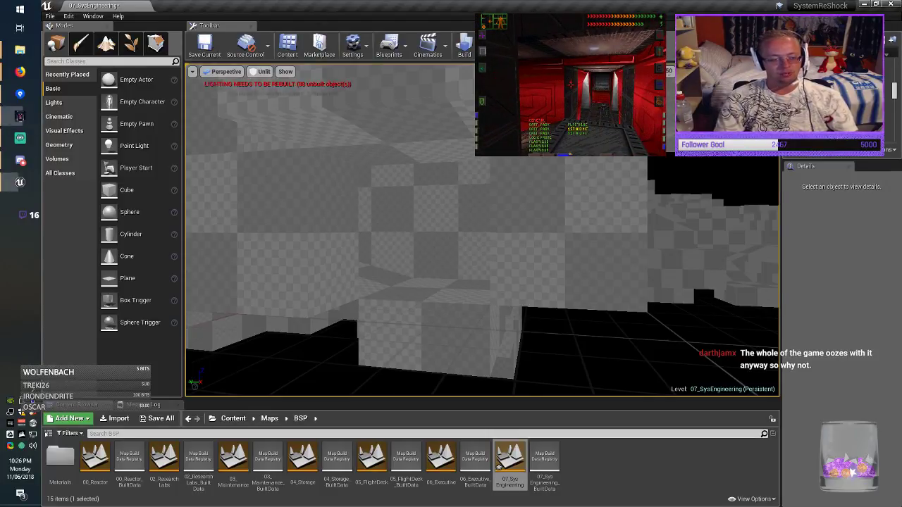
right_click_drag(482, 232, 317, 233)
left_click(469, 247)
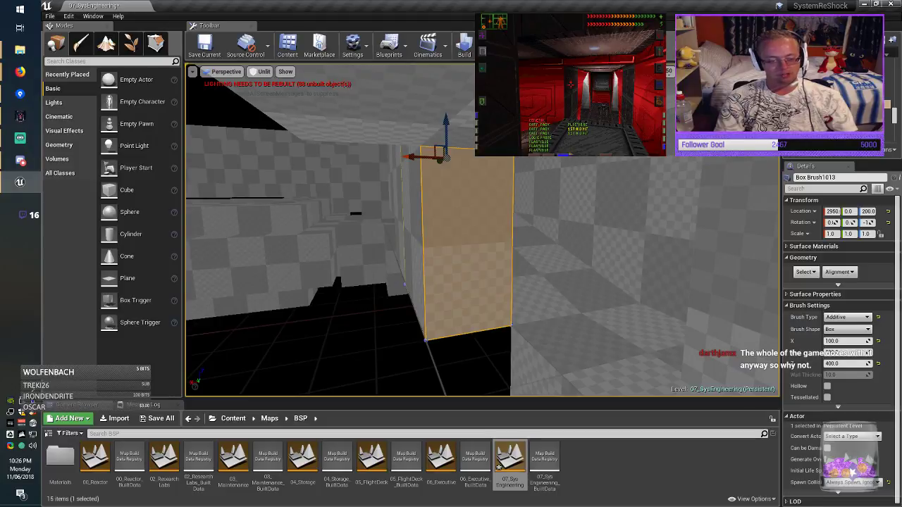
mouse_move(468, 246)
right_mouse_down()
mouse_move(409, 240)
mouse_move(317, 183)
mouse_move(324, 282)
mouse_move(423, 317)
right_mouse_up()
key("alt+Tab")
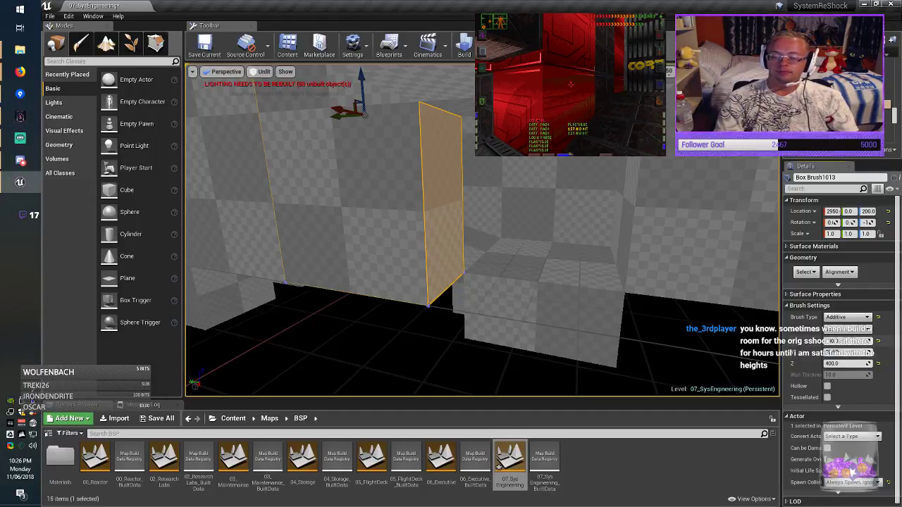
type("200")
key("Return")
mouse_move(599, 282)
right_mouse_down()
mouse_move(494, 282)
mouse_move(550, 282)
mouse_move(514, 280)
mouse_move(523, 280)
right_mouse_up()
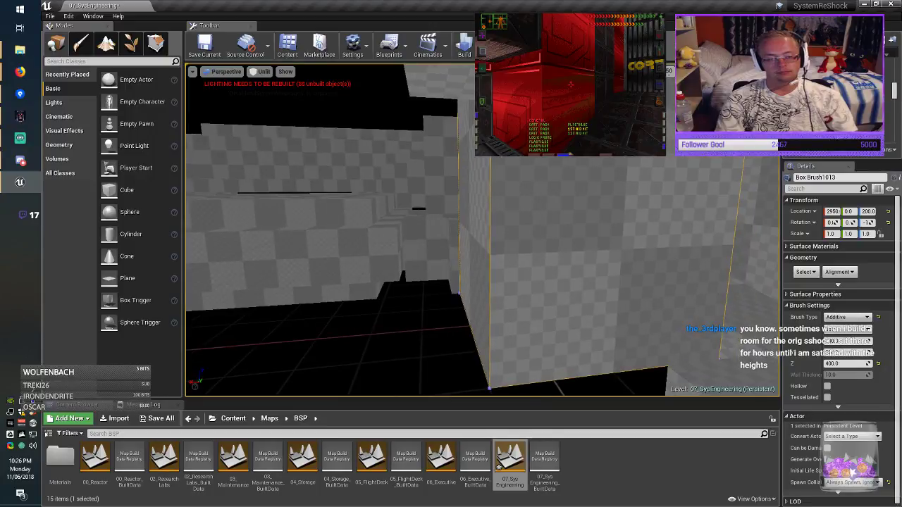
left_click_drag(521, 150, 476, 151)
key("Escape")
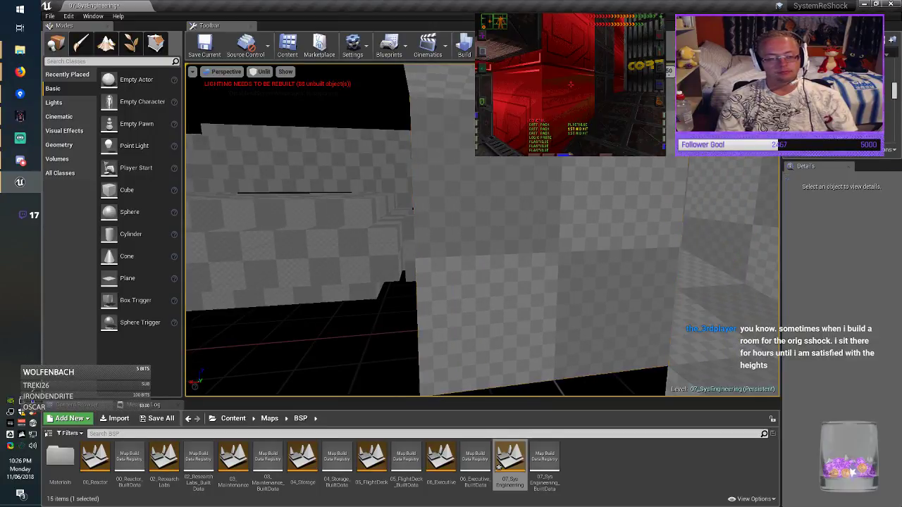
Duplicate the 200 × 200 × 100 floor block into the gap at X 3000, Y -200 and Z -50.
mouse_move(523, 281)
right_mouse_down()
mouse_move(550, 325)
mouse_move(564, 317)
right_mouse_up()
left_click(546, 334)
left_click(351, 301)
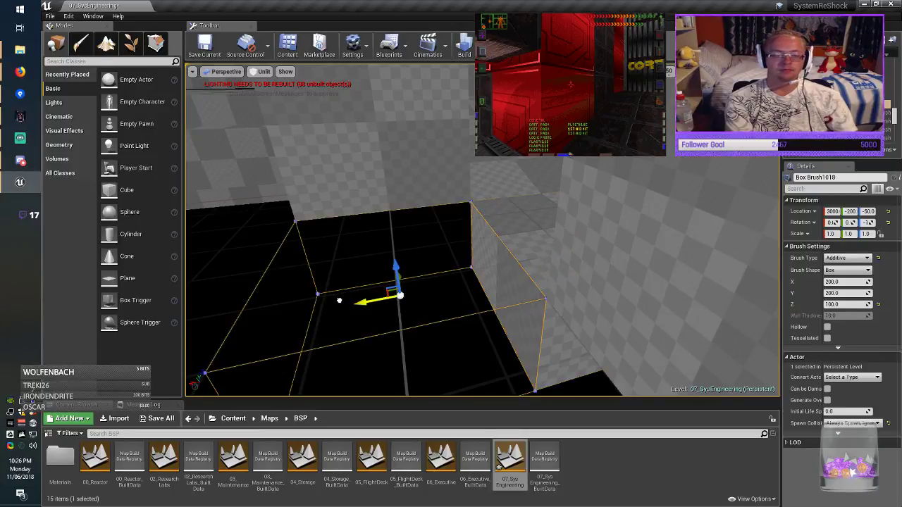
key("alt+Tab")
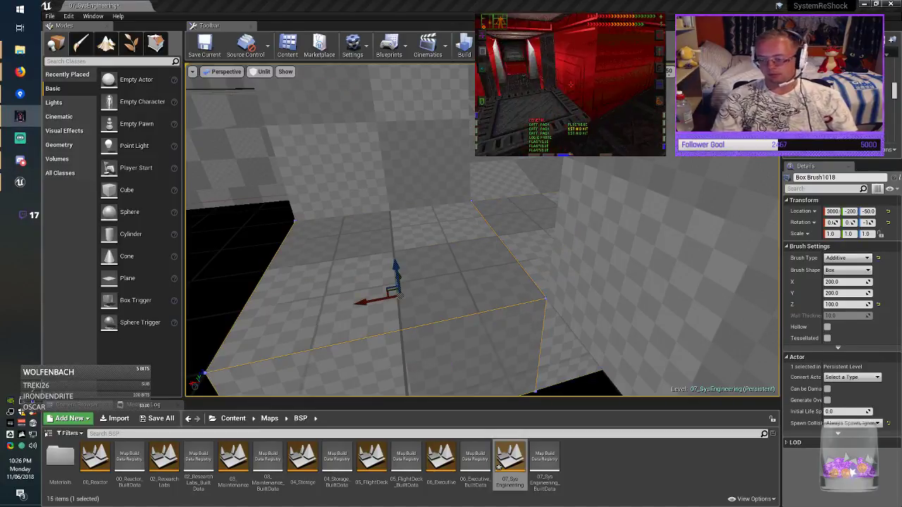
key("Escape")
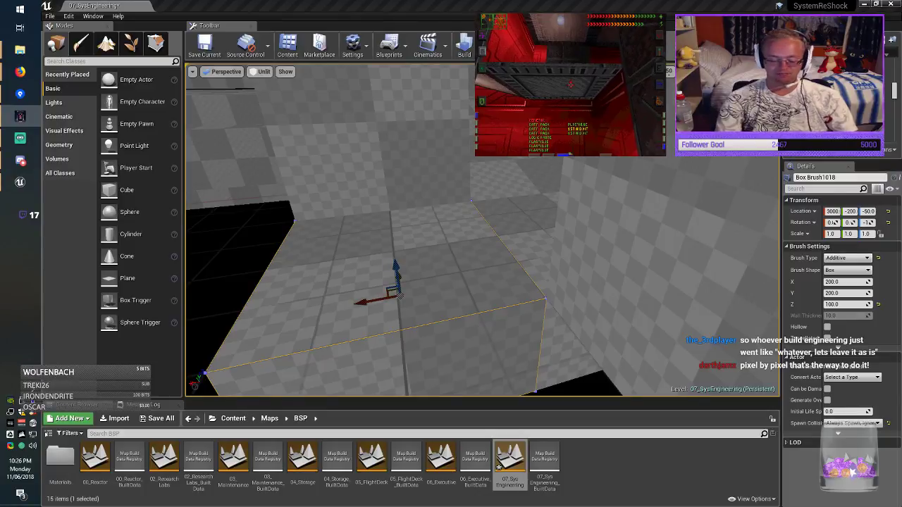
Set the copied floor block's Z size to 10 and raise it to Z location 0.
mouse_move(483, 232)
right_mouse_down()
mouse_move(465, 261)
mouse_move(448, 243)
right_mouse_up()
left_click(832, 305)
key("BackSpace")
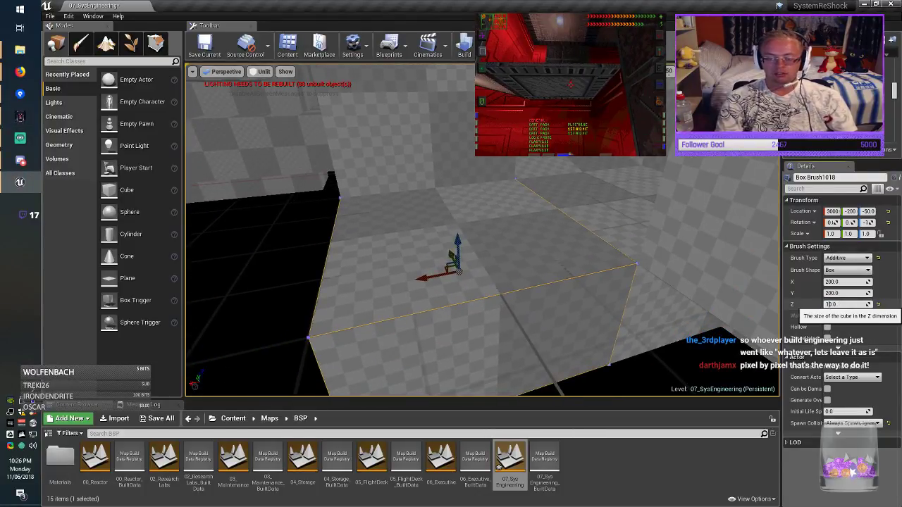
key("Return")
left_click_drag(458, 214, 456, 190)
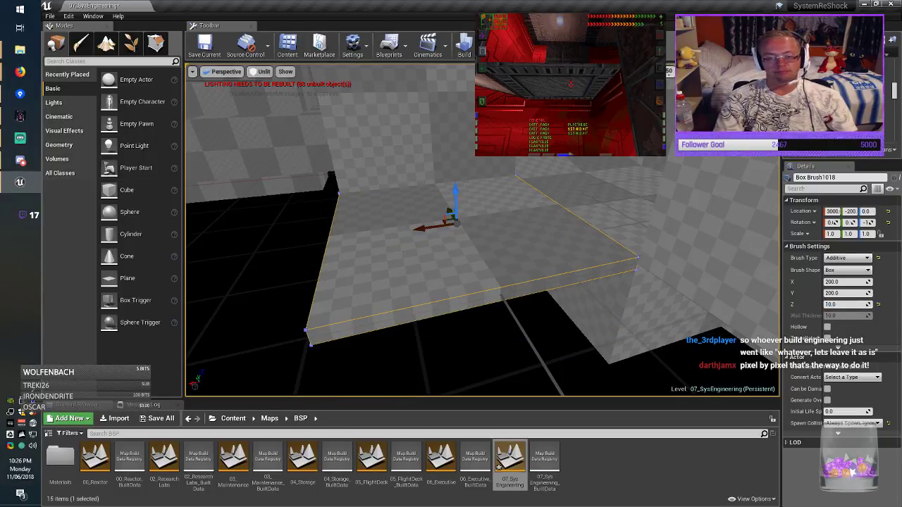
Set the position snap to 5 and lower the thin floor slab to Z location -5.
left_click(669, 72)
left_click(671, 102)
mouse_move(535, 261)
right_mouse_down()
mouse_move(539, 282)
mouse_move(550, 262)
right_mouse_up()
left_click_drag(360, 115, 364, 129)
mouse_move(423, 211)
right_mouse_down()
mouse_move(409, 225)
mouse_move(437, 218)
right_mouse_up()
Restore the position snap to 50, then deselect the floor slab and save the level.
left_click(671, 71)
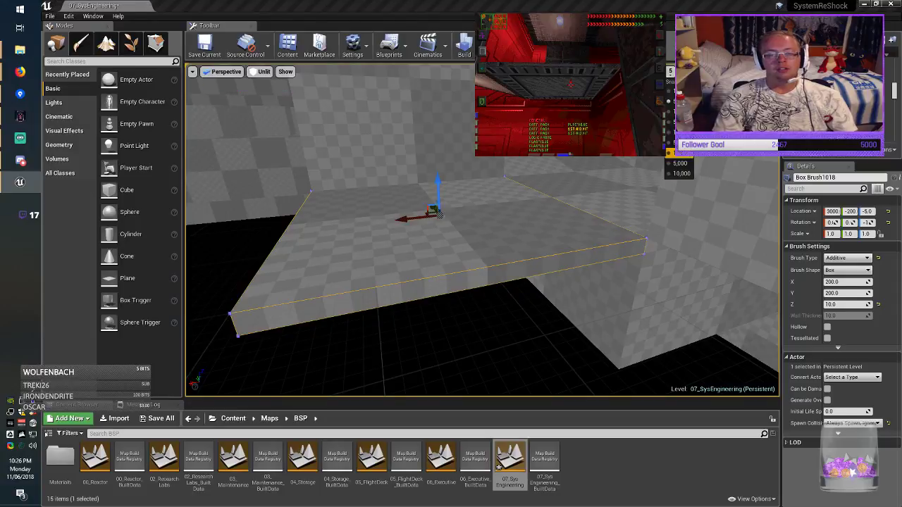
left_click(678, 122)
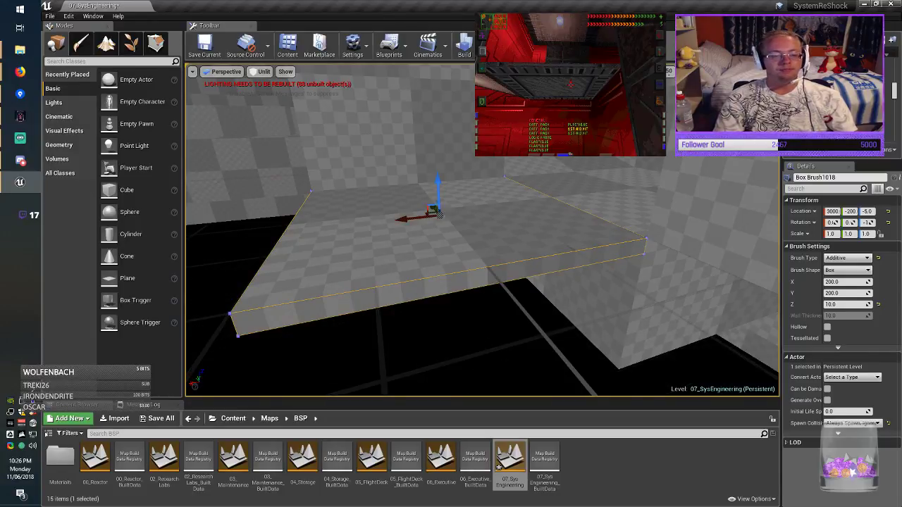
key("Escape")
left_click(203, 44)
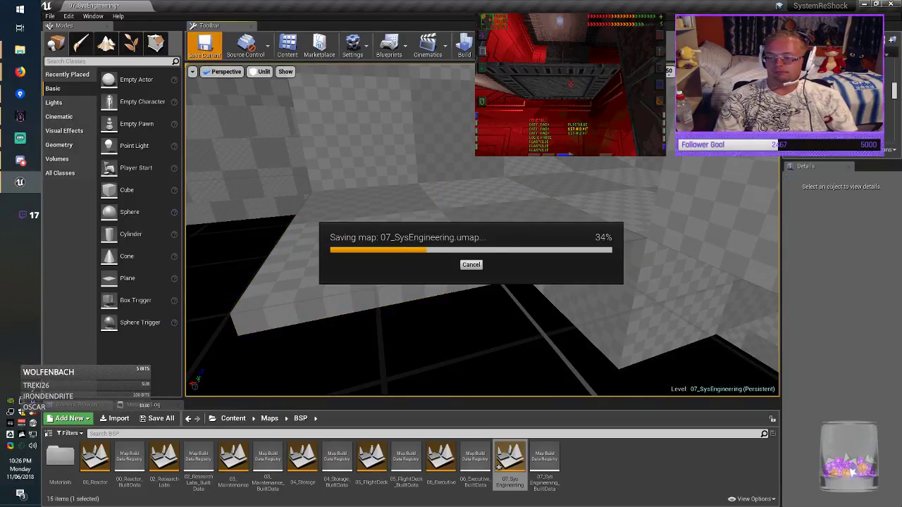
Duplicate the 200 × 400 × 100 block at X 2800 and Y 100 to X location 3000 and Y location -500.
right_click_drag(483, 233, 574, 224)
key("alt+Tab")
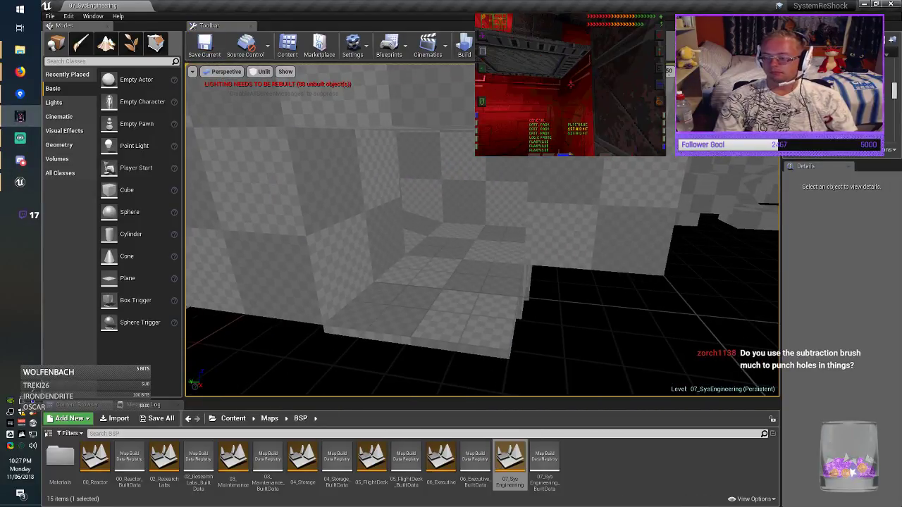
key("Escape")
key("Escape")
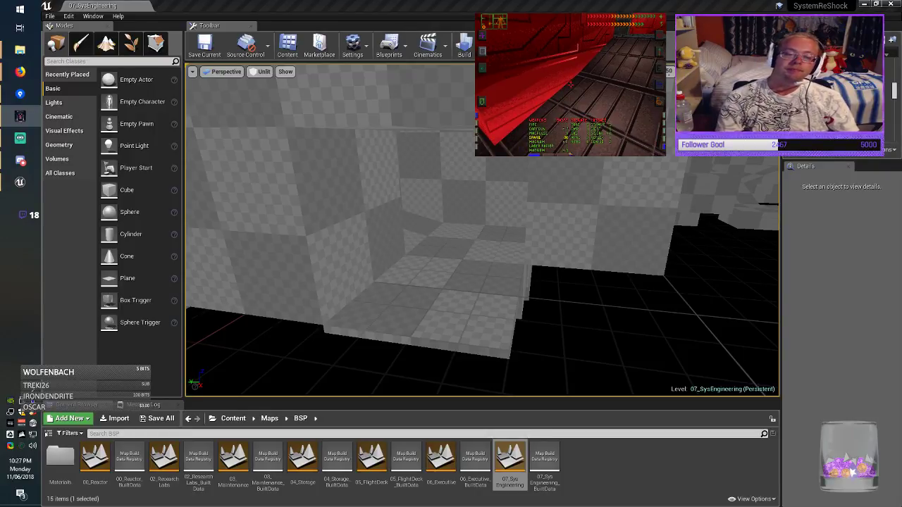
left_click(417, 227)
right_click_drag(417, 227, 414, 224)
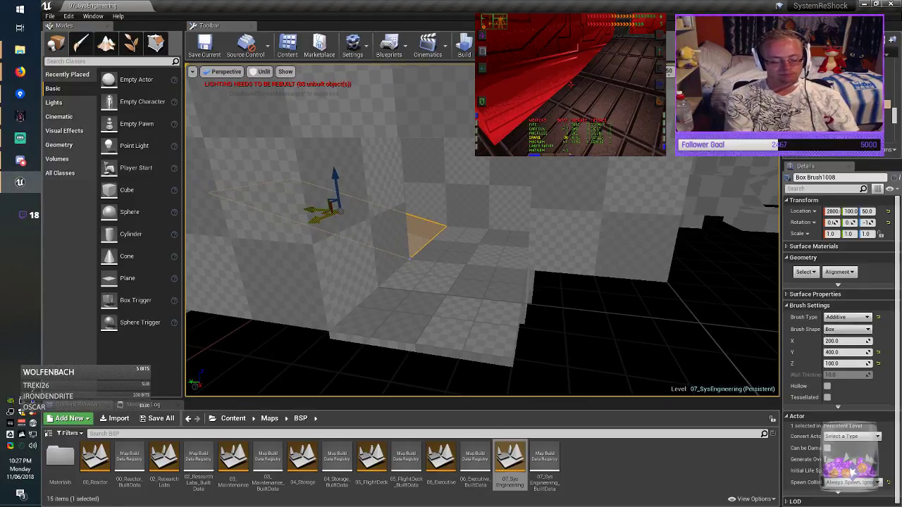
mouse_move(325, 219)
left_mouse_down("alt")
mouse_move(556, 318)
mouse_move(680, 321)
mouse_move(716, 307)
left_mouse_up("alt")
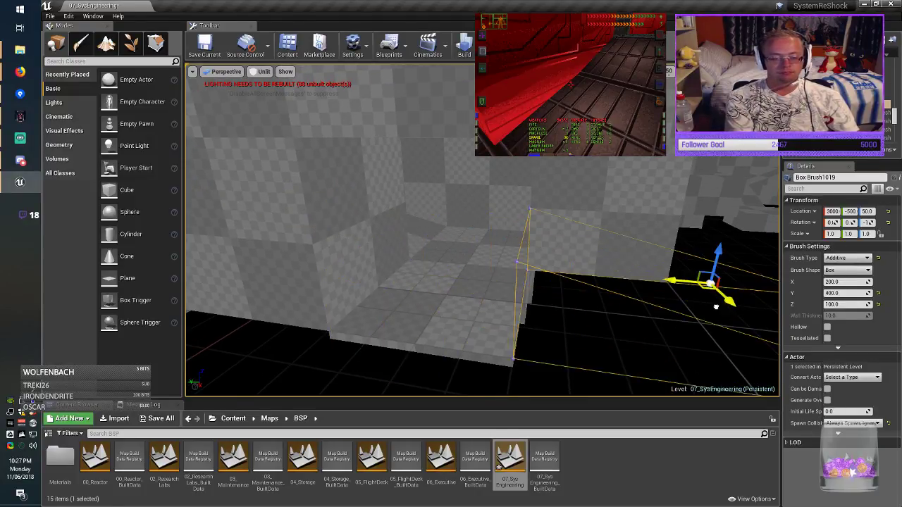
right_click_drag(714, 313, 733, 330)
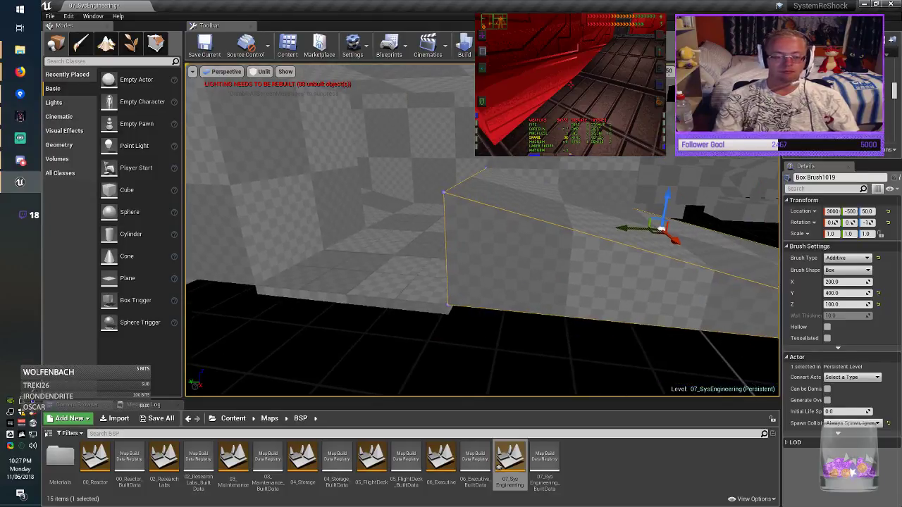
Lower the copied 200 × 400 × 100 ramp brush to Z location -50 and deselect it.
left_click_drag(669, 203, 699, 277)
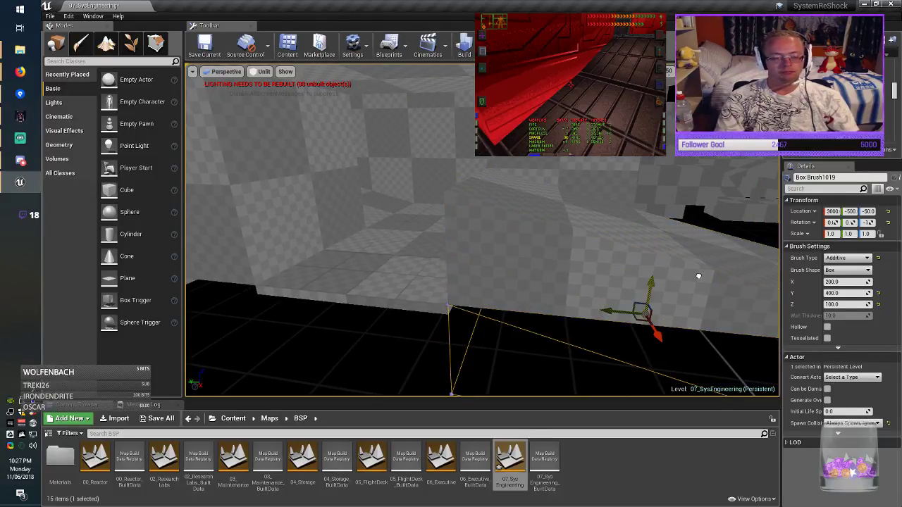
key("Escape")
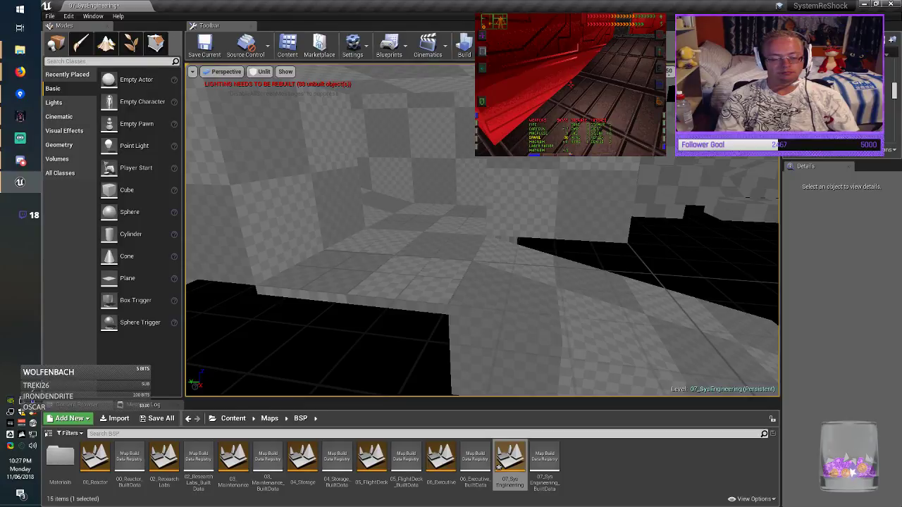
Set the Z size of the wall brush at X 2800, Y -400 to 500 and lower it to Z location 150.
left_click(561, 201)
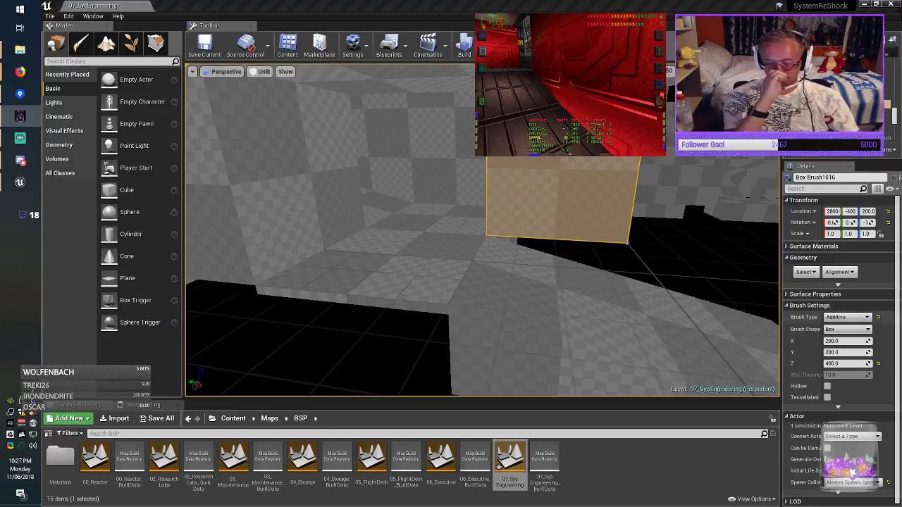
left_click(839, 364)
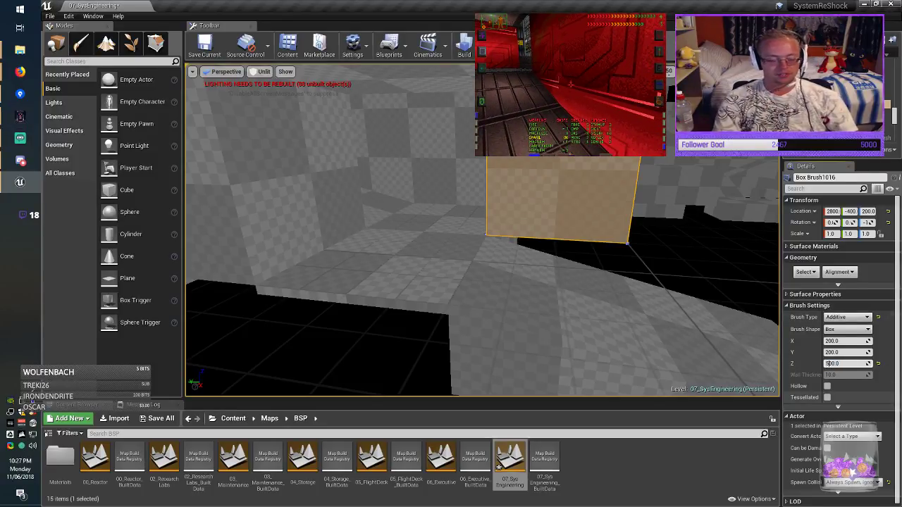
key("Return")
right_click_drag(494, 261, 606, 237)
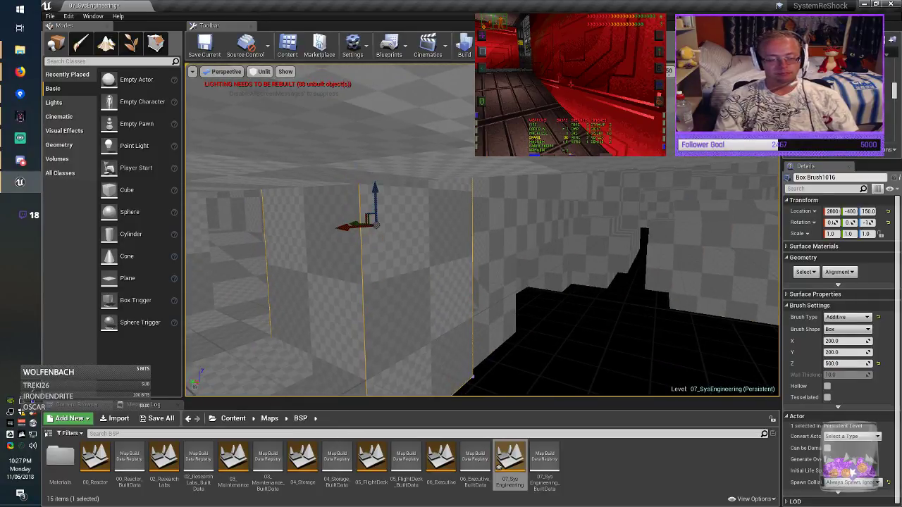
mouse_move(374, 177)
right_mouse_down()
mouse_move(345, 159)
mouse_move(332, 162)
mouse_move(282, 212)
right_mouse_up()
right_click_drag(479, 185, 503, 185)
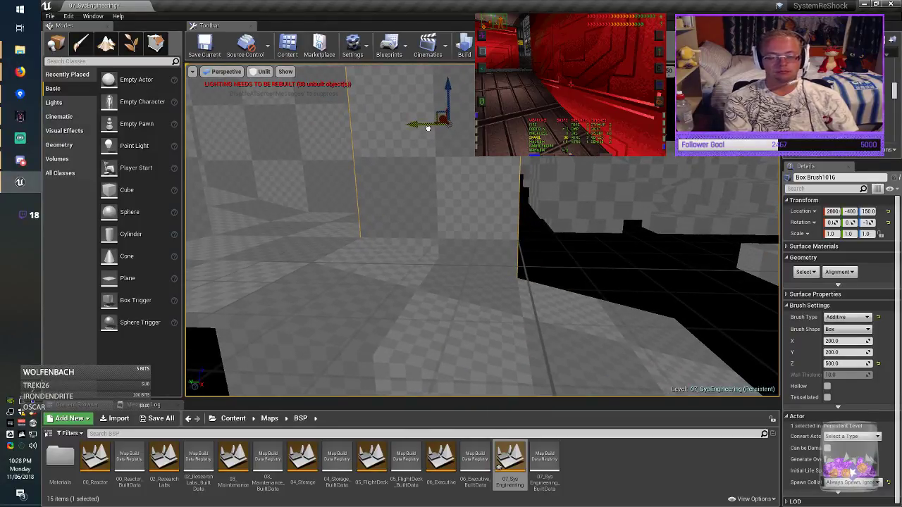
Duplicate the wall brush to Y location -600, set its Z size to 300 and lower it to Z location 50.
mouse_move(428, 129)
left_mouse_down("alt")
mouse_move(596, 130)
mouse_move(549, 129)
left_mouse_up("alt")
right_click_drag(550, 129, 574, 124)
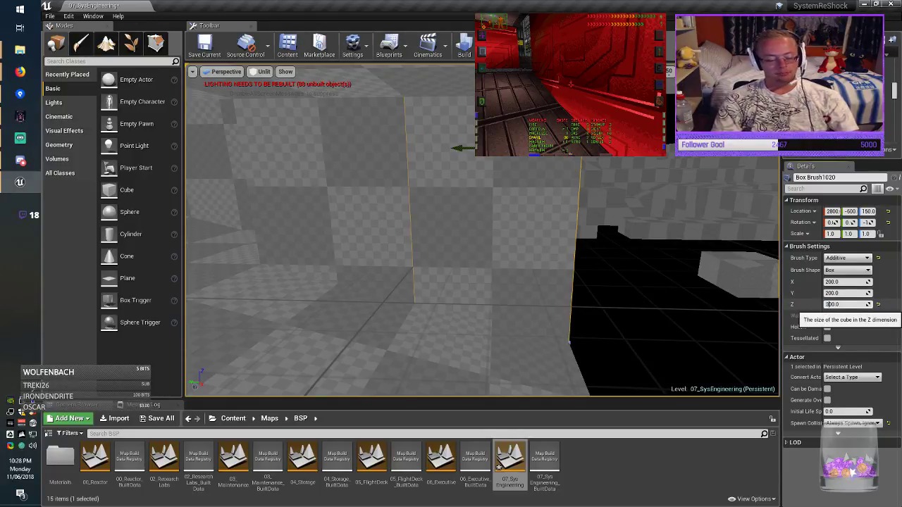
key("Return")
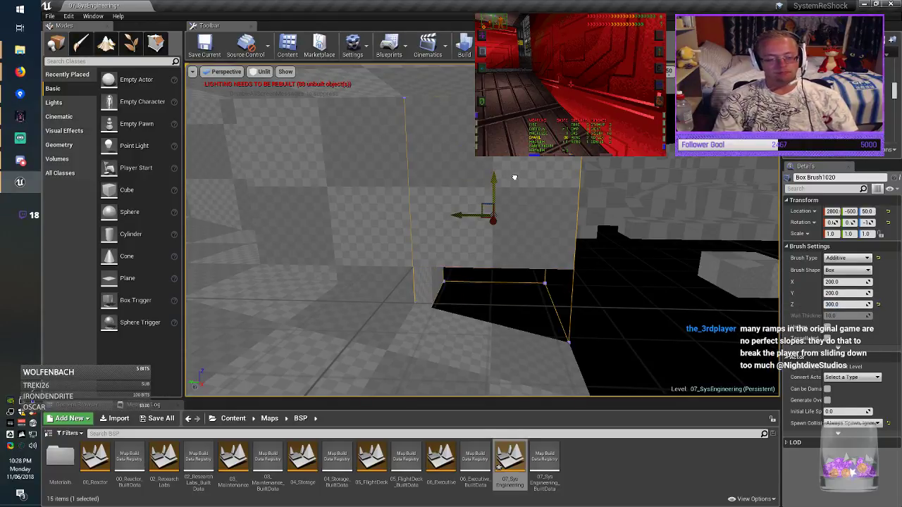
key("Delete")
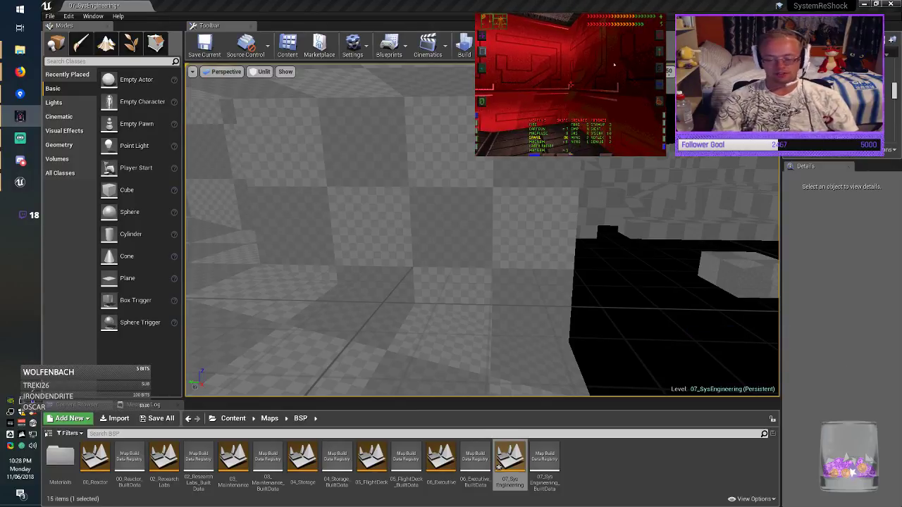
Duplicate the 300-high wall brush to Y location -800 to continue the wall.
key("d")
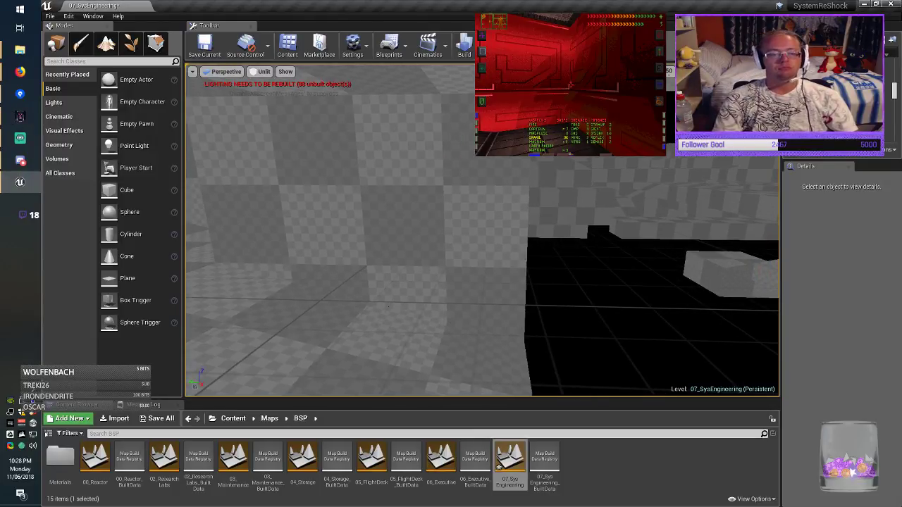
left_click(446, 233)
mouse_move(431, 217)
left_mouse_down("alt")
mouse_move(592, 225)
mouse_move(557, 229)
left_mouse_up("alt")
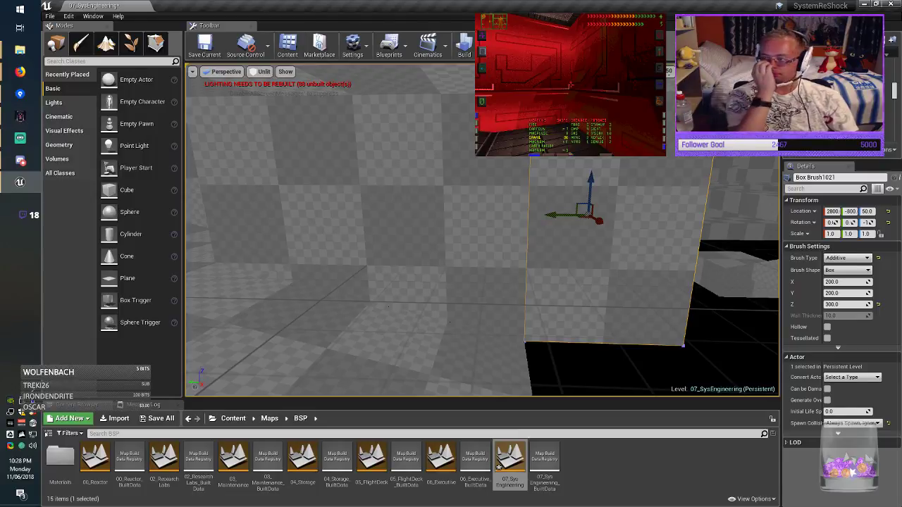
mouse_move(556, 229)
right_mouse_down()
mouse_move(479, 218)
mouse_move(557, 229)
right_mouse_up()
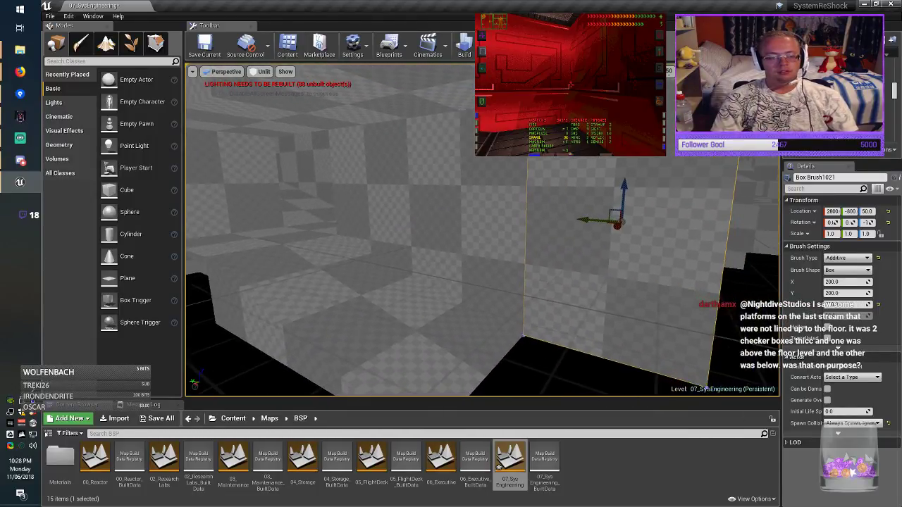
Duplicate the thin floor slab at X 3000, Y -200 to Y location -800.
left_click(257, 241)
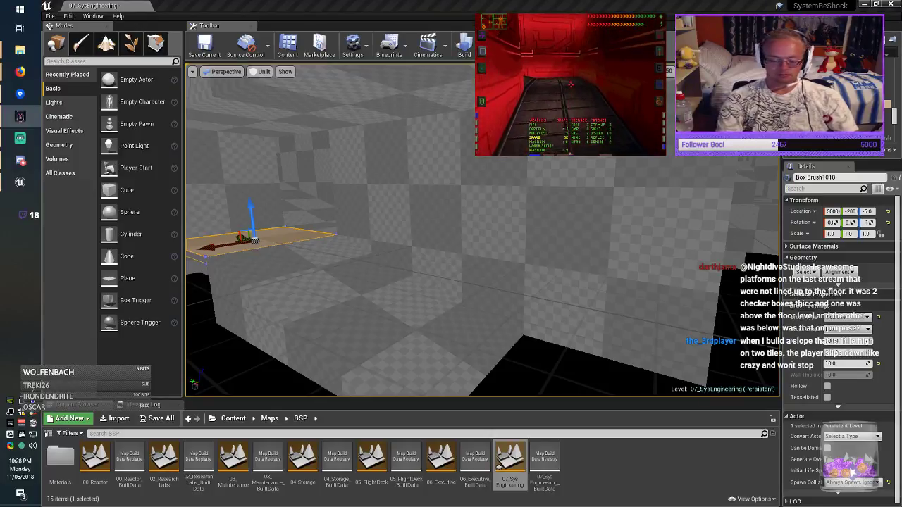
mouse_move(482, 233)
right_mouse_down()
mouse_move(444, 232)
mouse_move(451, 247)
mouse_move(521, 247)
right_mouse_up()
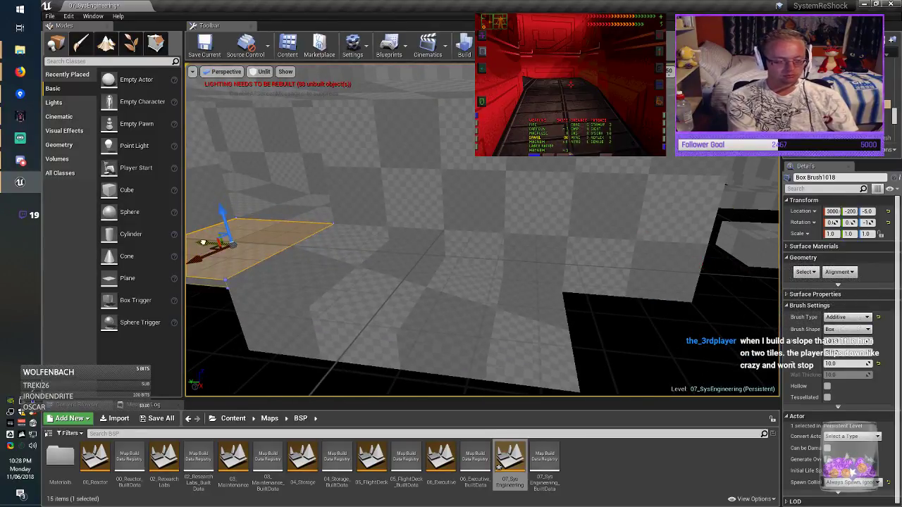
mouse_move(215, 244)
left_mouse_down("alt")
mouse_move(642, 287)
mouse_move(602, 289)
left_mouse_up("alt")
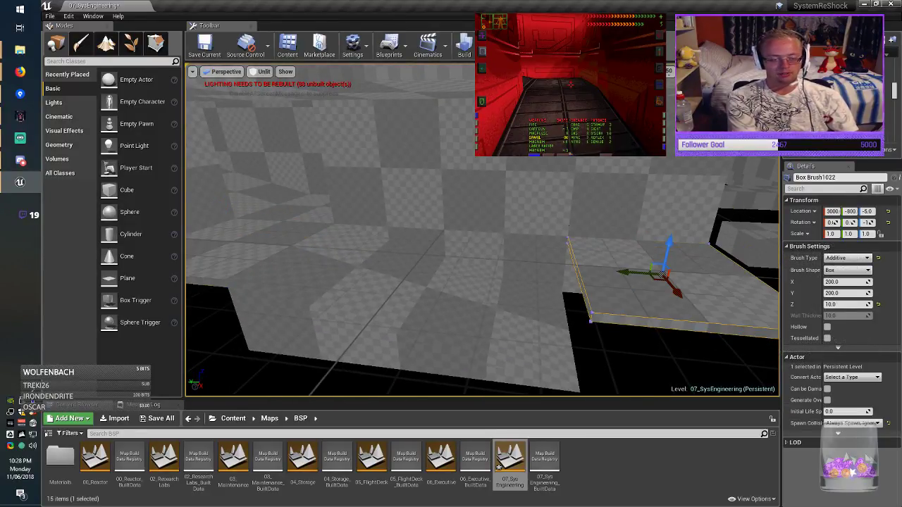
right_click_drag(602, 290, 582, 297)
key("f")
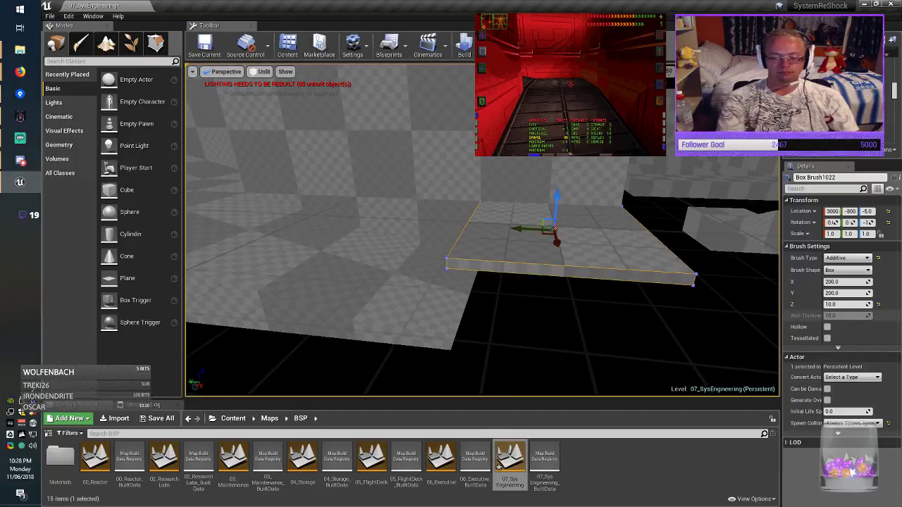
Set the copied floor slab's Z size to 100 and lower it to Z location -150.
key("Return")
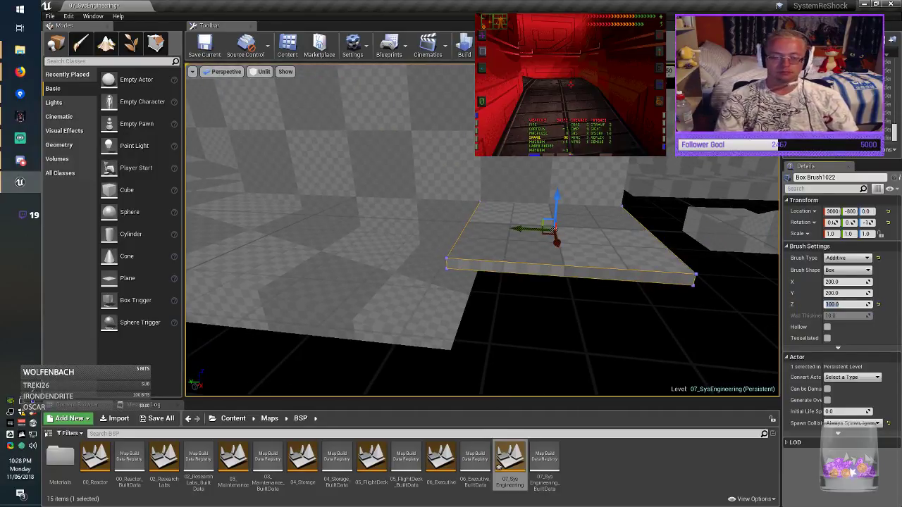
left_click_drag(557, 199, 556, 302)
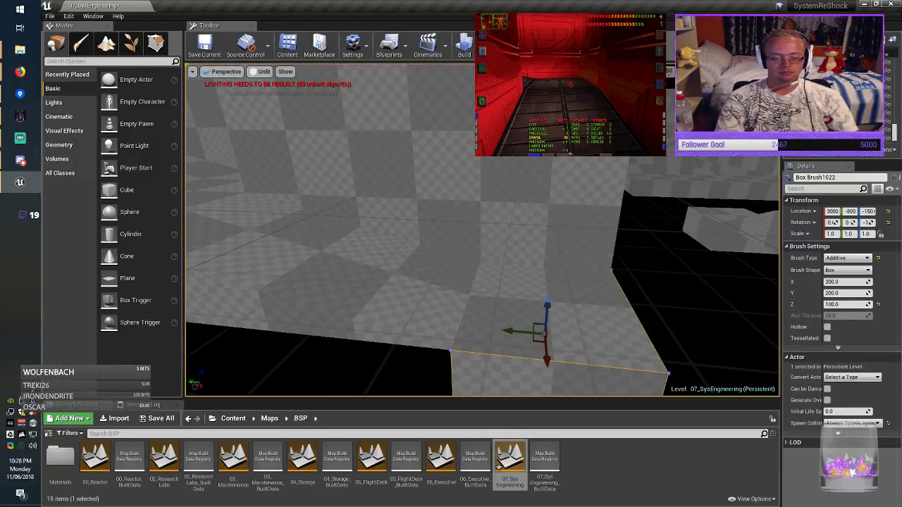
mouse_move(556, 301)
right_mouse_down()
mouse_move(580, 301)
mouse_move(572, 299)
right_mouse_up()
key("alt+Tab")
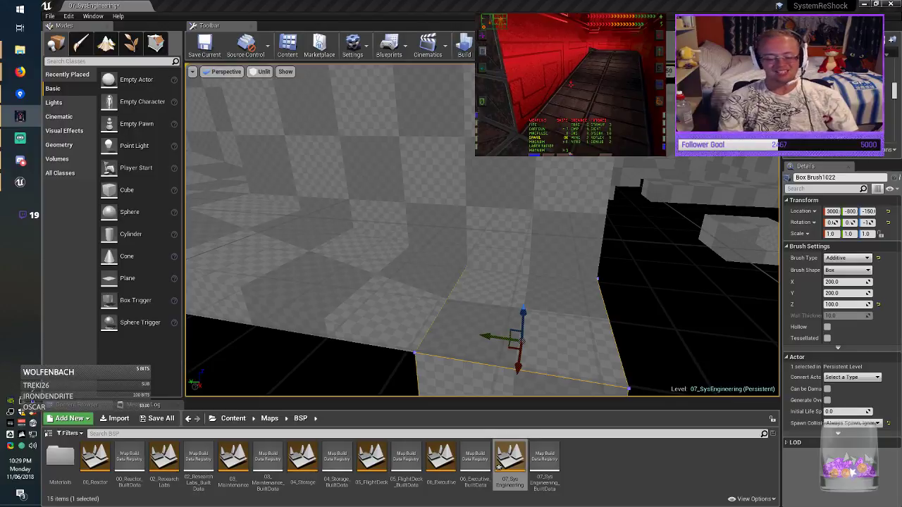
Duplicate the ramp brush at X 3000, Y -500 to X location 3250 and Y location -900.
left_click(407, 259)
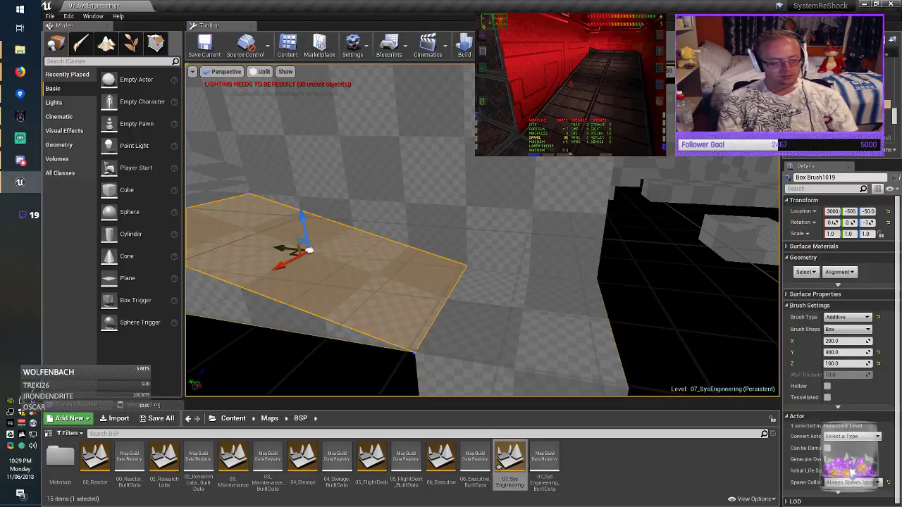
key("f")
mouse_move(408, 259)
right_mouse_down()
mouse_move(423, 282)
mouse_move(486, 278)
right_mouse_up()
mouse_move(318, 263)
left_mouse_down("alt")
mouse_move(745, 312)
mouse_move(708, 314)
mouse_move(733, 339)
mouse_move(713, 349)
left_mouse_up("alt")
Rotate the copied ramp a quarter turn about the vertical axis and place it at X 3300, Y -800, Z -150.
key("e")
right_click_drag(713, 349, 750, 352)
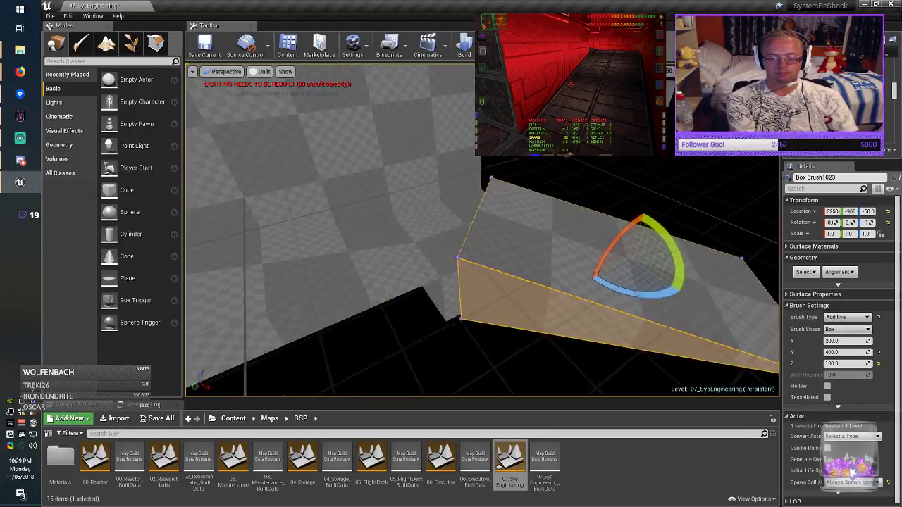
mouse_move(653, 296)
left_mouse_down()
mouse_move(543, 306)
mouse_move(631, 338)
left_mouse_up()
key("space")
key("space")
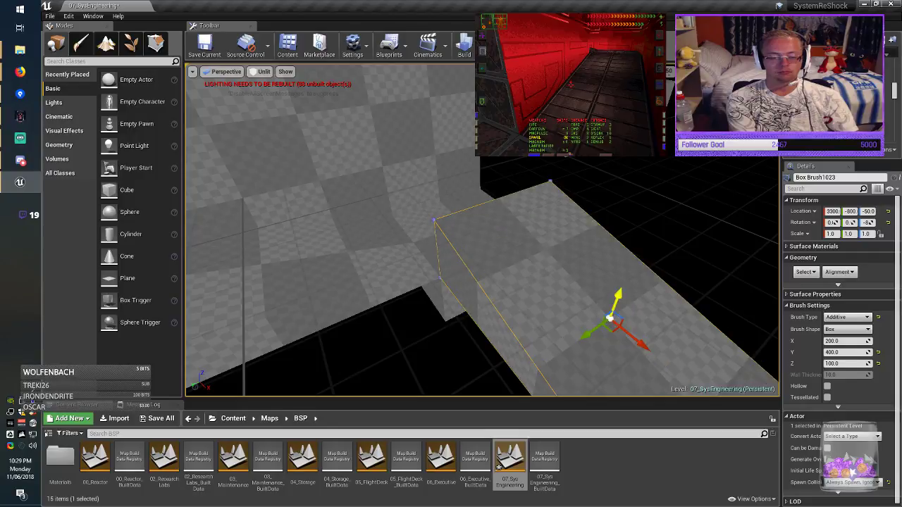
mouse_move(616, 303)
left_mouse_down()
mouse_move(617, 368)
mouse_move(614, 339)
left_mouse_up()
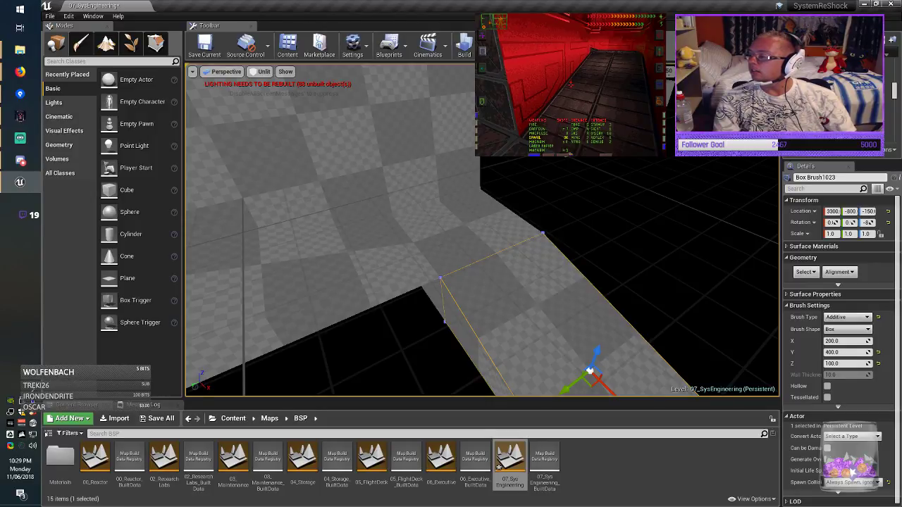
Deselect the rotated ramp and save the level.
mouse_move(483, 229)
right_mouse_down()
mouse_move(384, 189)
mouse_move(366, 166)
right_mouse_up()
mouse_move(444, 232)
right_mouse_down()
mouse_move(415, 222)
mouse_move(332, 230)
right_mouse_up()
key("Escape")
left_click(205, 46)
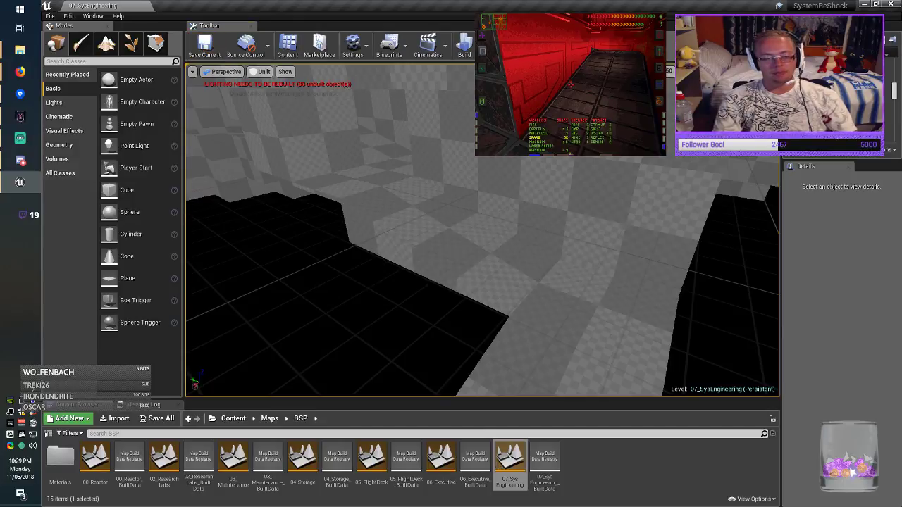
Duplicate the 200 × 200 × 100 floor block at X 3000, Y -800 to X location 3600 and Z location -250, then deselect it.
mouse_move(482, 229)
right_mouse_down()
mouse_move(474, 218)
mouse_move(486, 215)
right_mouse_up()
right_click_drag(331, 227, 321, 228)
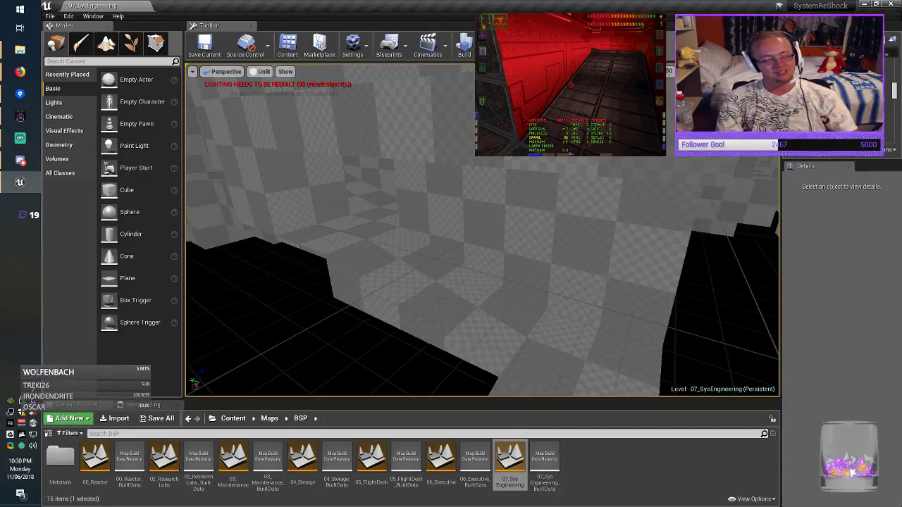
mouse_move(482, 229)
right_mouse_down()
mouse_move(475, 226)
mouse_move(483, 222)
right_mouse_up()
right_click_drag(319, 228, 313, 228)
left_click(649, 250)
right_click_drag(648, 249, 705, 256)
right_click_drag(311, 228, 310, 229)
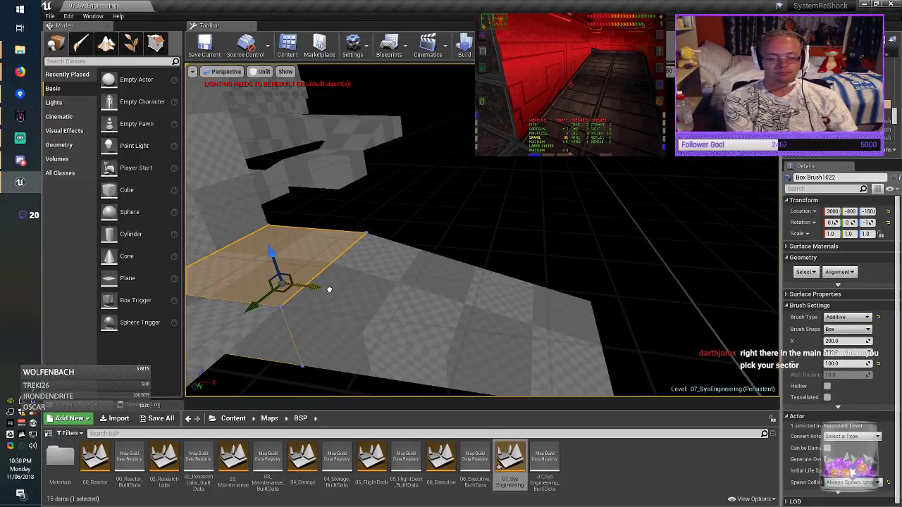
left_click_drag(329, 289, 753, 326, "alt")
right_click_drag(756, 326, 757, 326)
left_click_drag(657, 270, 660, 324)
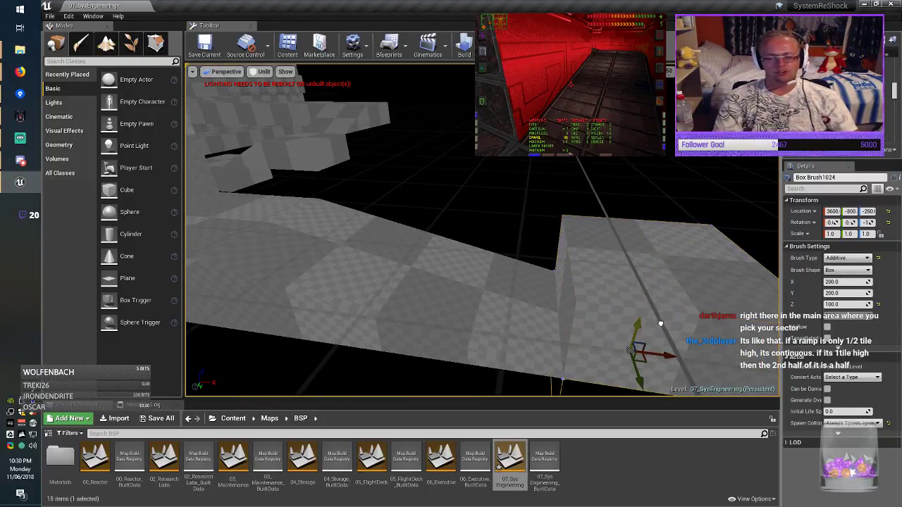
key("Escape")
right_click_drag(660, 329, 660, 328)
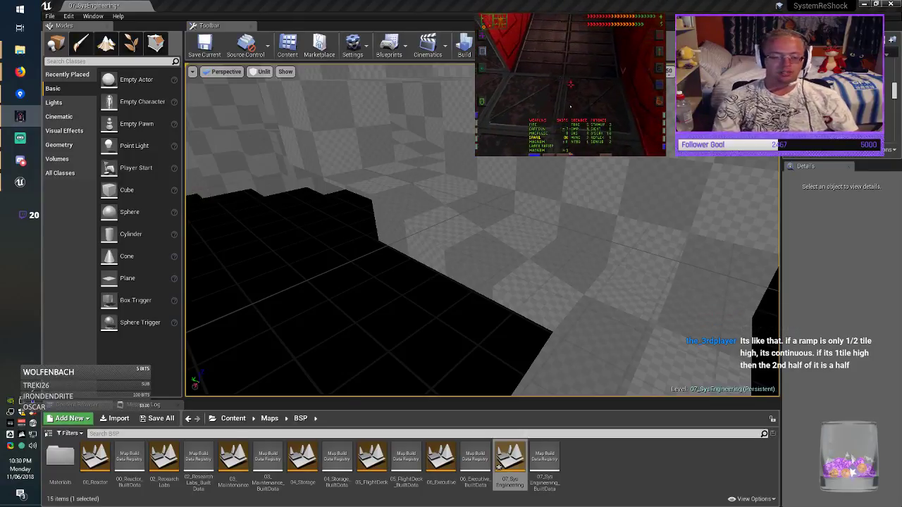
Set the Y size of the floor block at the ramp's foot to 400 and shift it to Y location -700.
right_click_drag(483, 282, 494, 310)
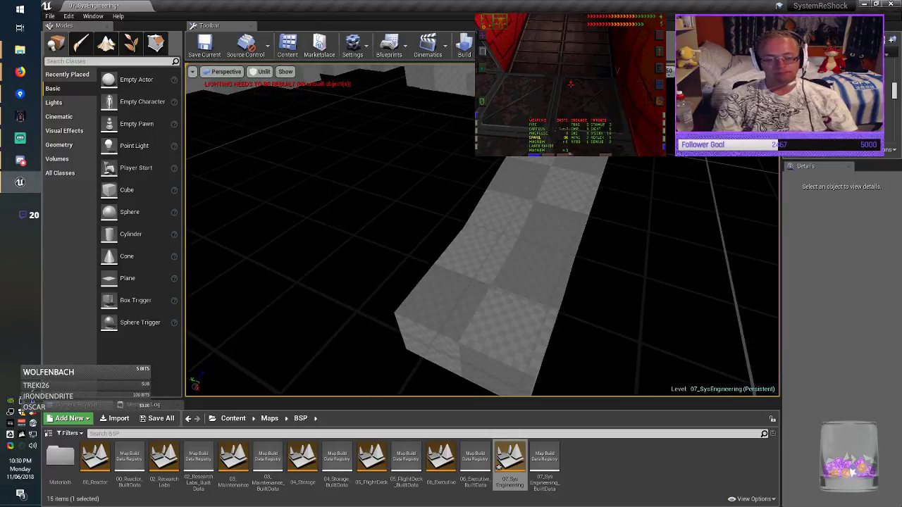
left_click(486, 299)
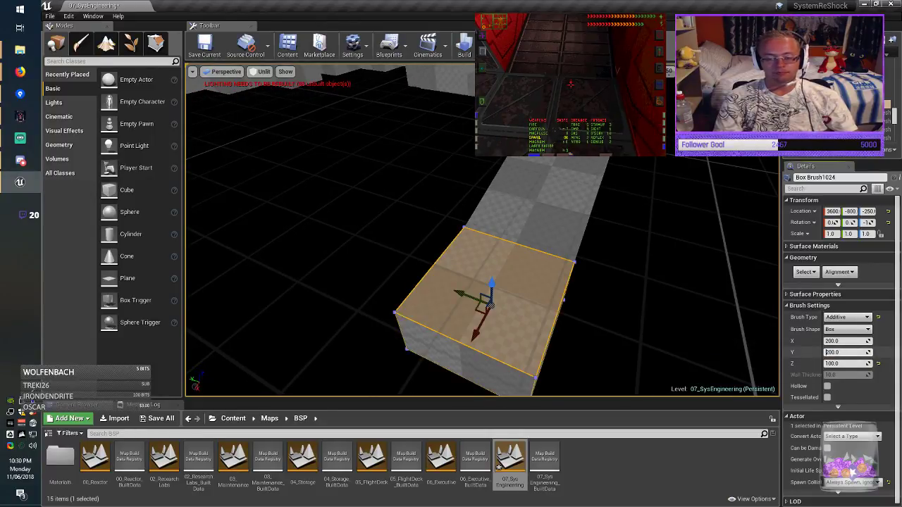
key("Return")
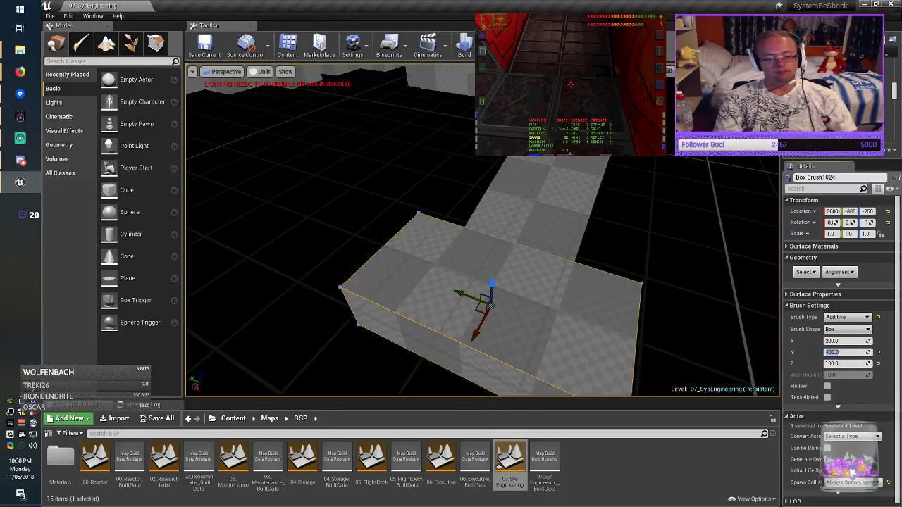
left_click_drag(489, 302, 408, 279)
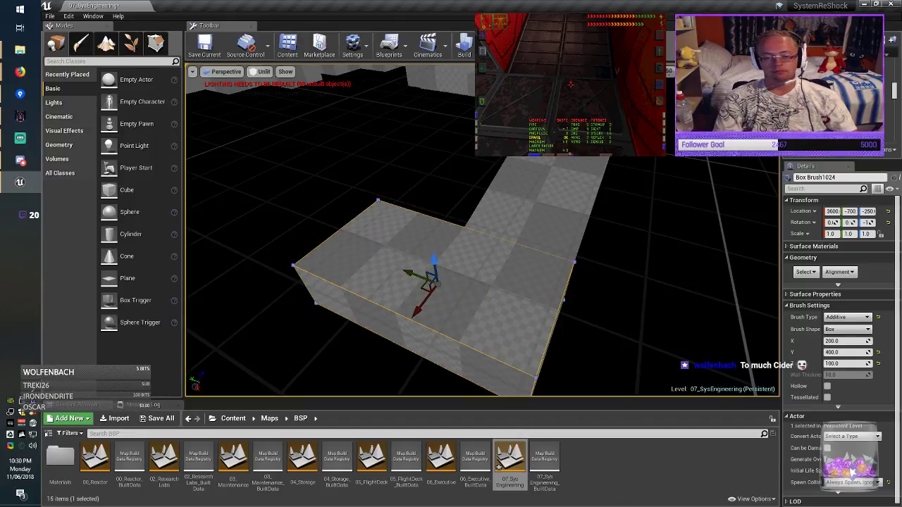
Save the level with the widened floor block.
left_click(204, 44)
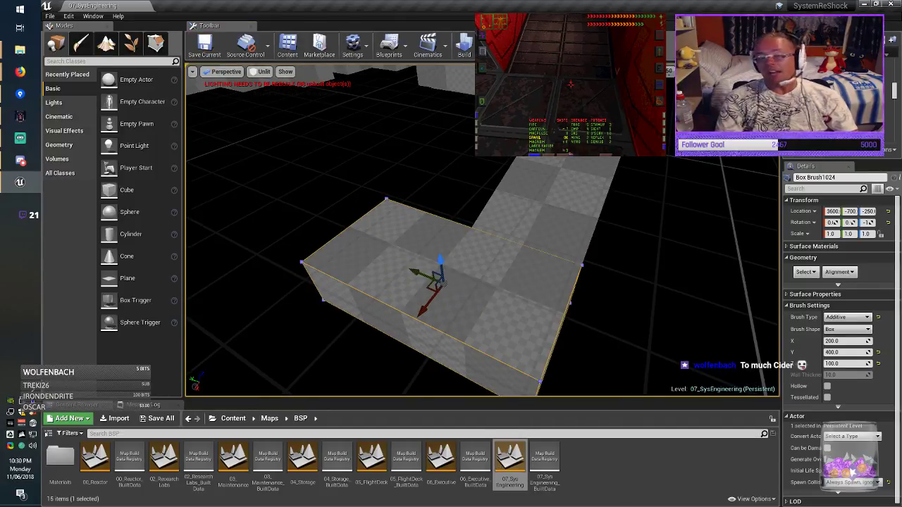
mouse_move(482, 239)
right_mouse_down()
mouse_move(461, 241)
mouse_move(451, 226)
mouse_move(409, 228)
right_mouse_up()
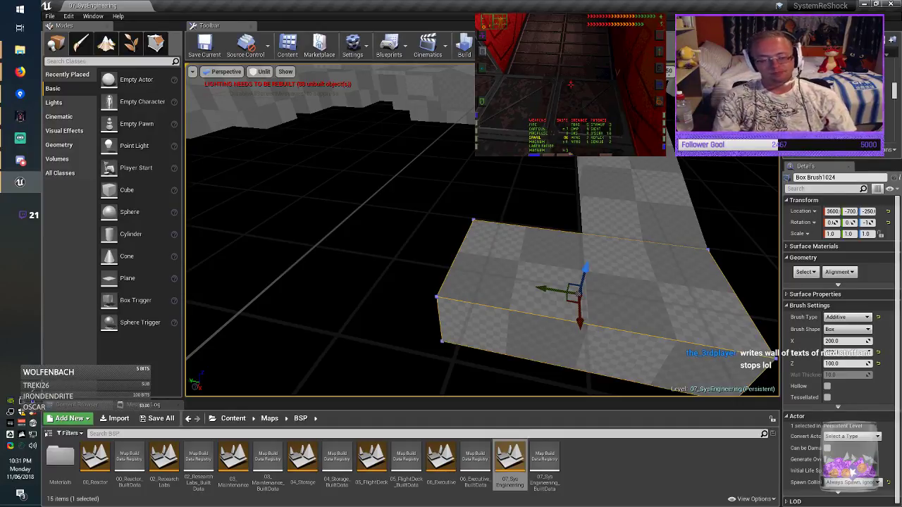
mouse_move(482, 232)
right_mouse_down()
mouse_move(477, 243)
mouse_move(496, 249)
mouse_move(483, 246)
right_mouse_up()
left_click(205, 44)
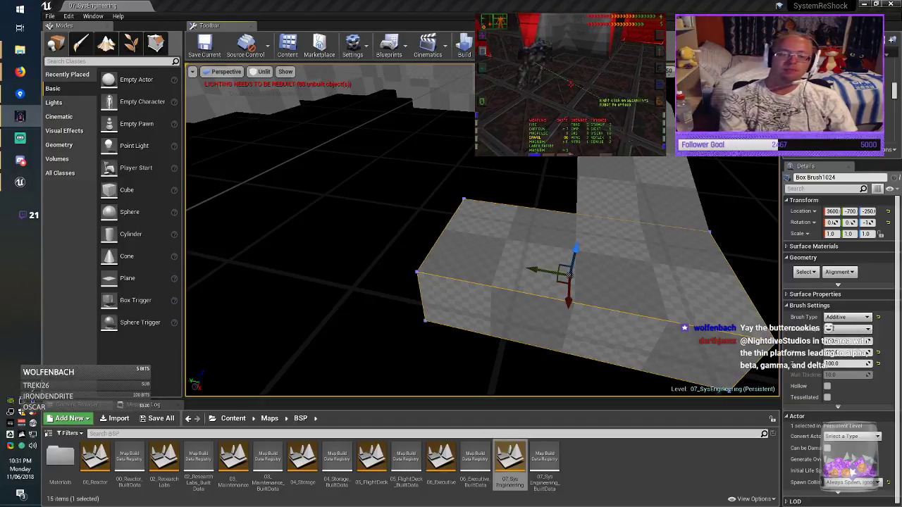
Duplicate the 200 × 400 × 100 floor block at the ramp's foot and move the copy along Y to location -150.
left_click(606, 265)
mouse_move(528, 274)
left_mouse_down("alt")
mouse_move(204, 198)
mouse_move(282, 211)
mouse_move(343, 237)
left_mouse_up("alt")
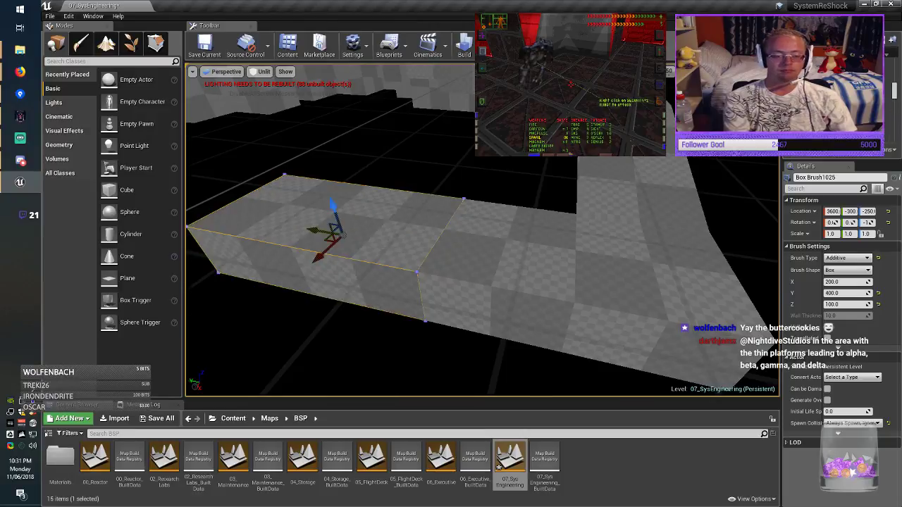
right_click_drag(334, 238, 272, 224)
mouse_move(432, 262)
left_mouse_down()
mouse_move(347, 248)
mouse_move(377, 253)
left_mouse_up()
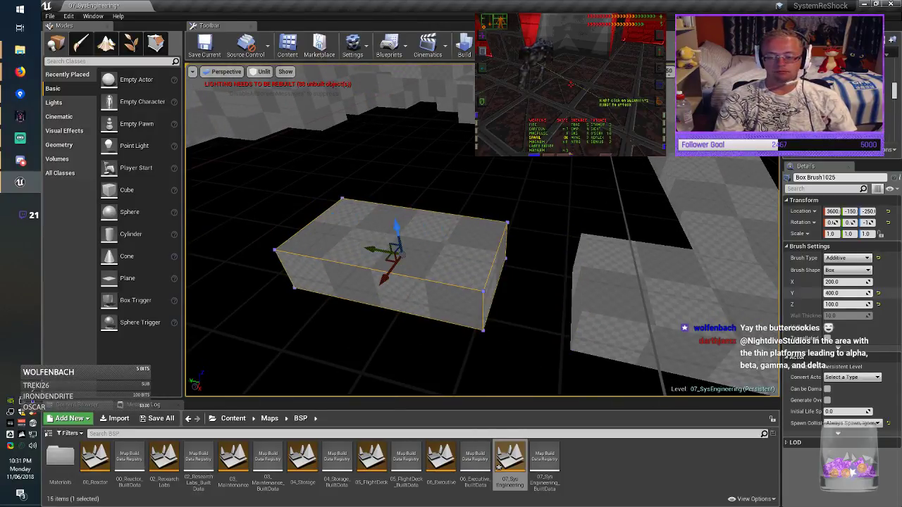
Resize the copied floor block to 600 in X and Y, shift it to Y location -200 and save the level.
left_click(827, 282)
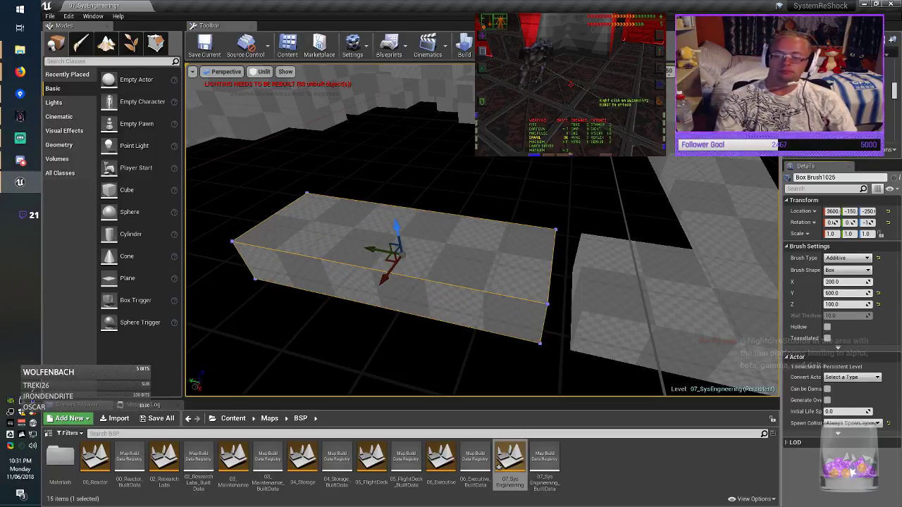
key("Return")
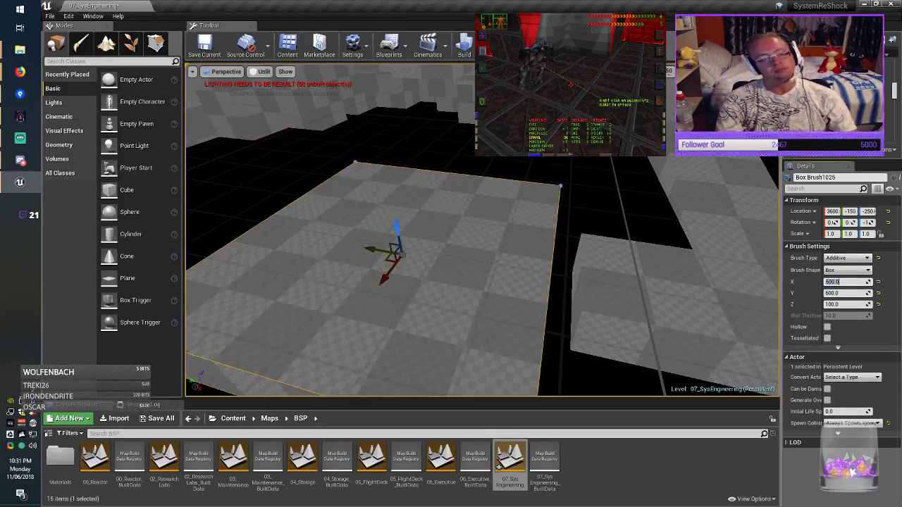
left_click_drag(371, 251, 391, 251)
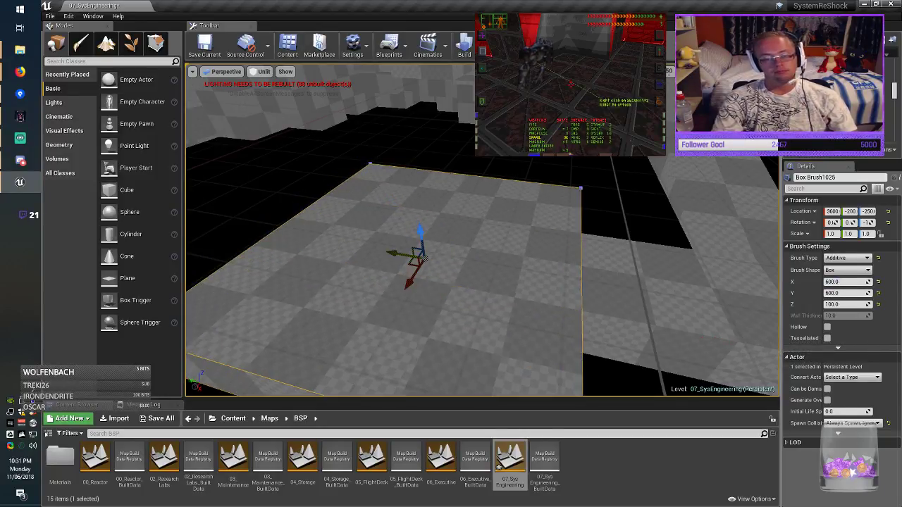
right_click_drag(423, 281, 394, 282)
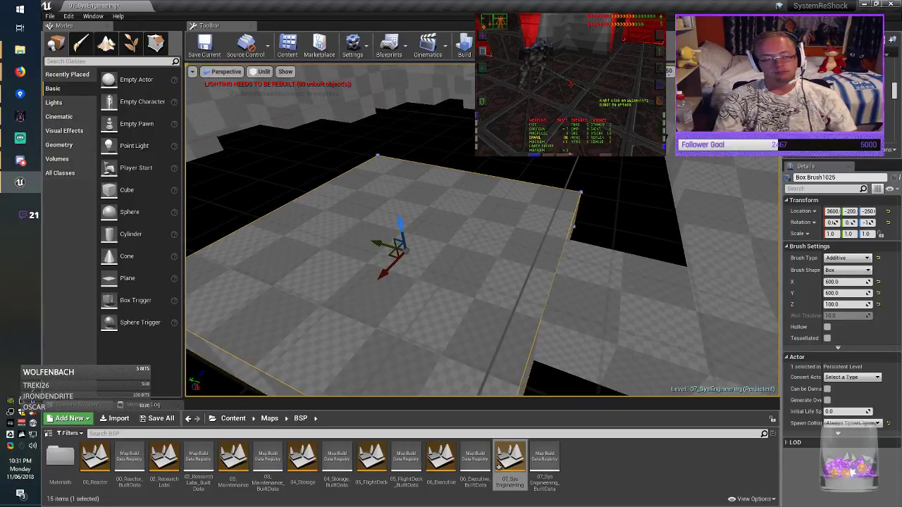
left_click(204, 44)
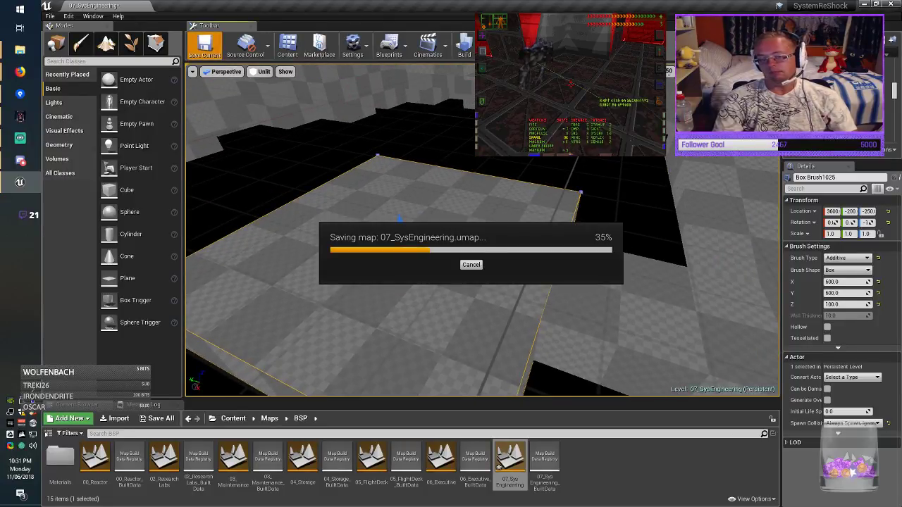
mouse_move(423, 282)
right_mouse_down()
mouse_move(413, 282)
mouse_move(422, 274)
right_mouse_up()
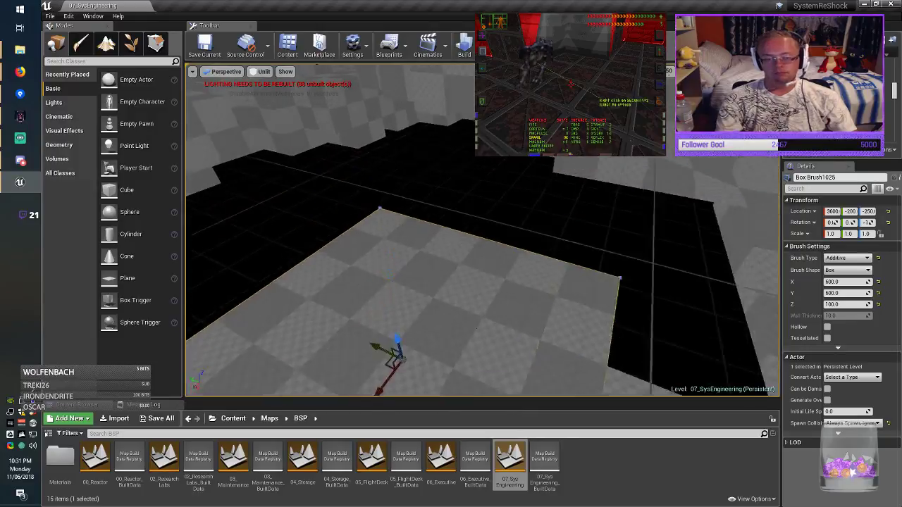
Duplicate the 200 × 400 floor block at the ramp's foot to X location 3200, Y location -200, beside the large floor block.
right_click_drag(483, 219, 564, 264)
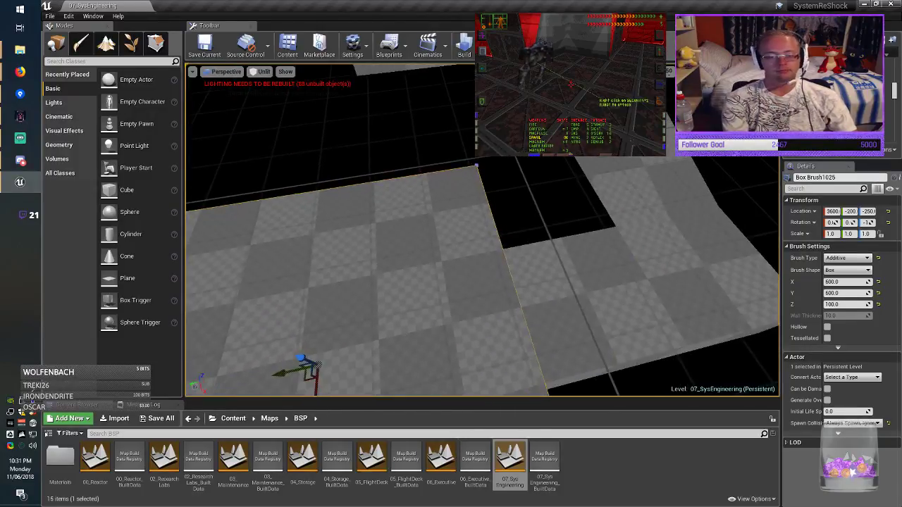
left_click(632, 293)
mouse_move(613, 297)
left_mouse_down("alt")
mouse_move(273, 153)
mouse_move(317, 184)
left_mouse_up("alt")
right_click_drag(317, 184, 272, 176)
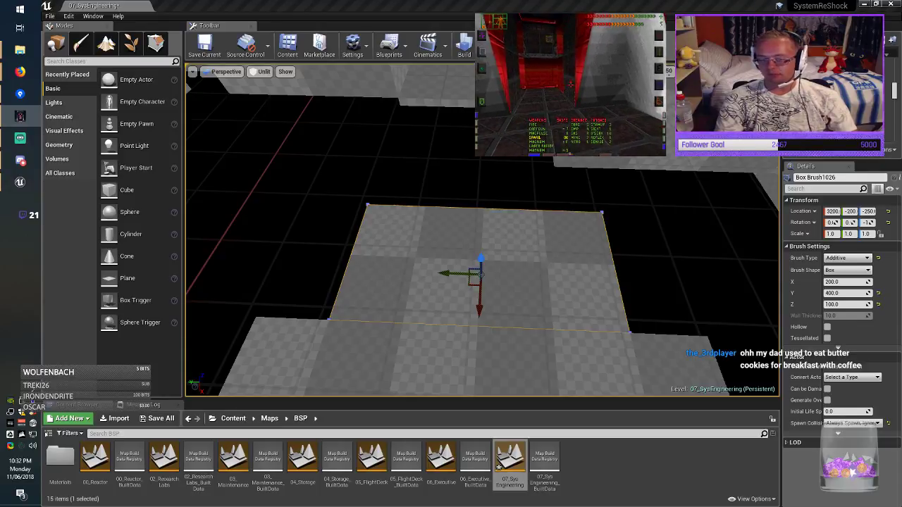
Set the new floor block's size to 400 in X and 200 in Y and shift it to X location 3100.
right_click_drag(482, 275, 502, 265)
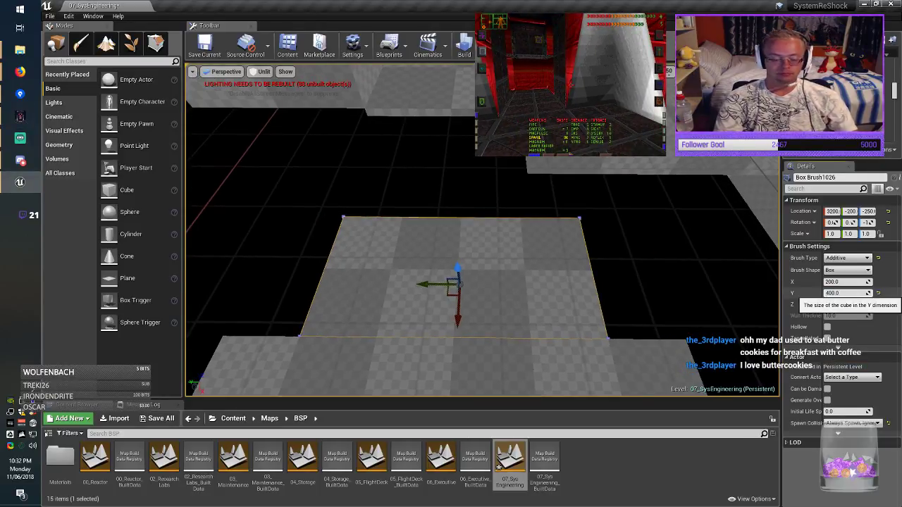
key("Return")
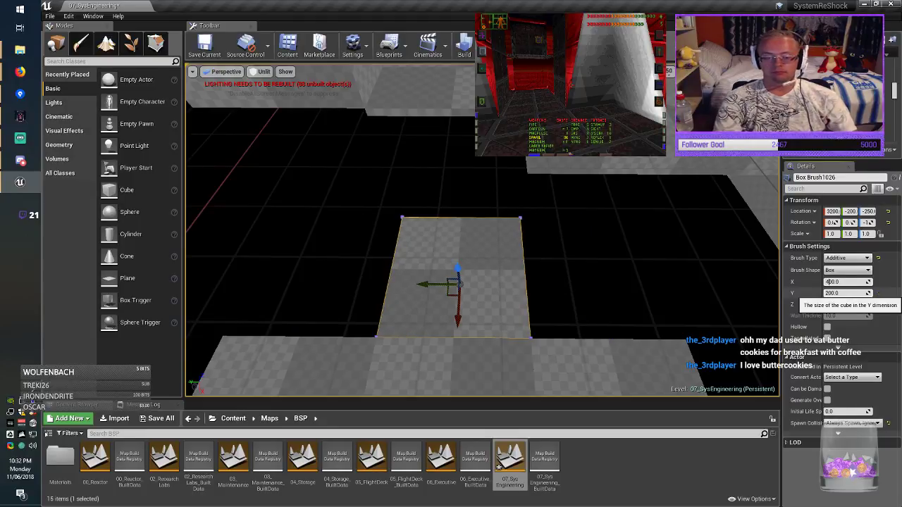
key("Return")
left_click_drag(457, 311, 465, 269)
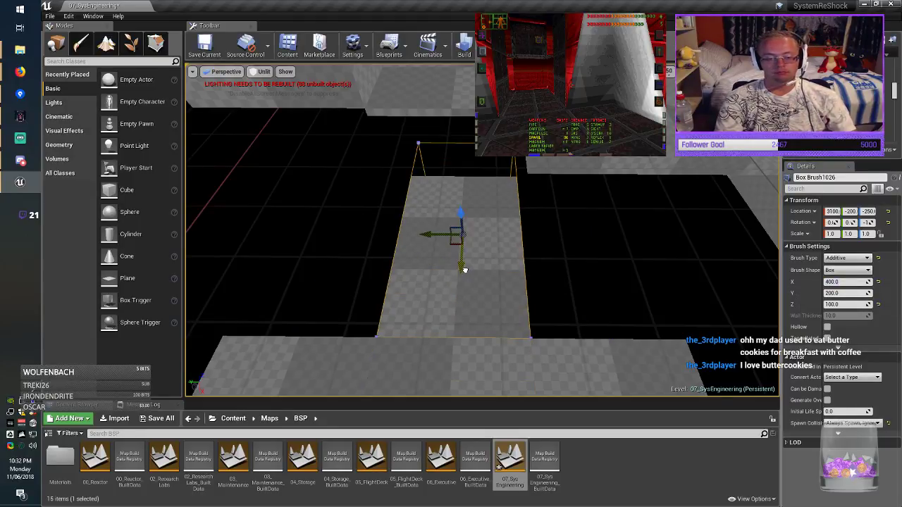
Duplicate the wall block at X 3000, Y -500 downward to Z location -150.
mouse_move(427, 282)
right_mouse_down()
mouse_move(536, 260)
mouse_move(592, 236)
mouse_move(444, 236)
right_mouse_up()
left_click(430, 195)
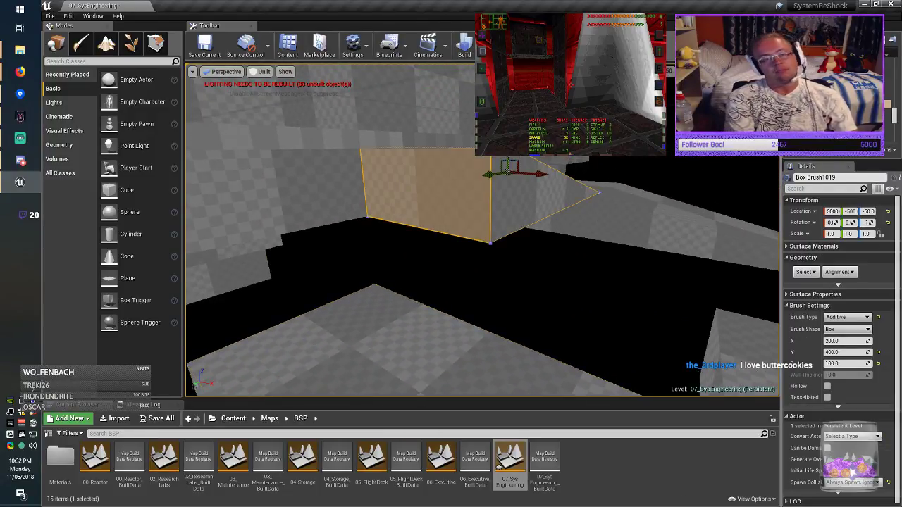
mouse_move(509, 155)
left_mouse_down("alt")
mouse_move(517, 241)
mouse_move(518, 215)
left_mouse_up("alt")
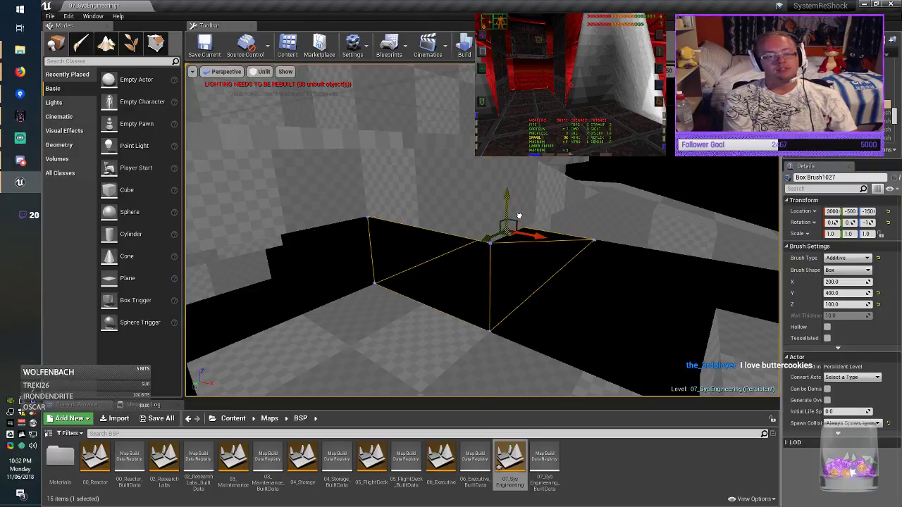
Set the lower wall block's Y size to 200 and shift it to Y location -400, beside the narrow floor strip.
left_click(831, 293)
left_click_drag(830, 293, 792, 301)
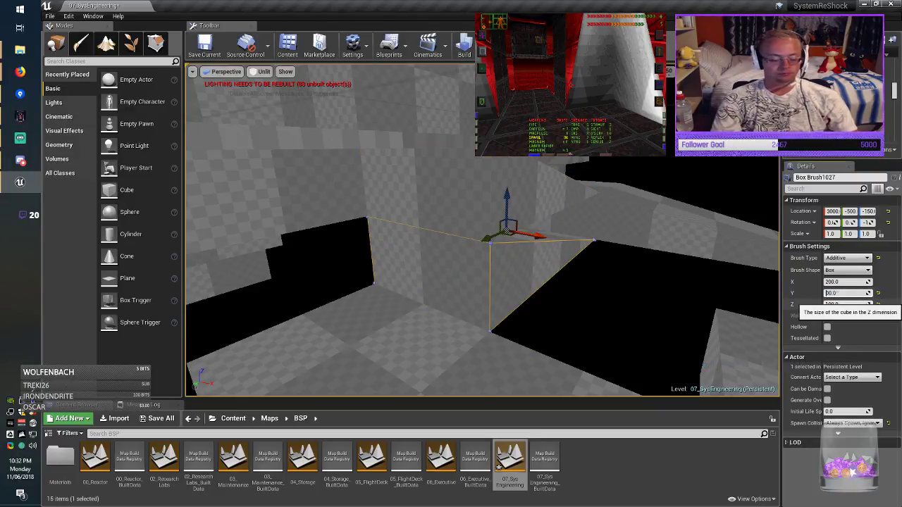
type("20")
key("Return")
left_click_drag(492, 246, 448, 251)
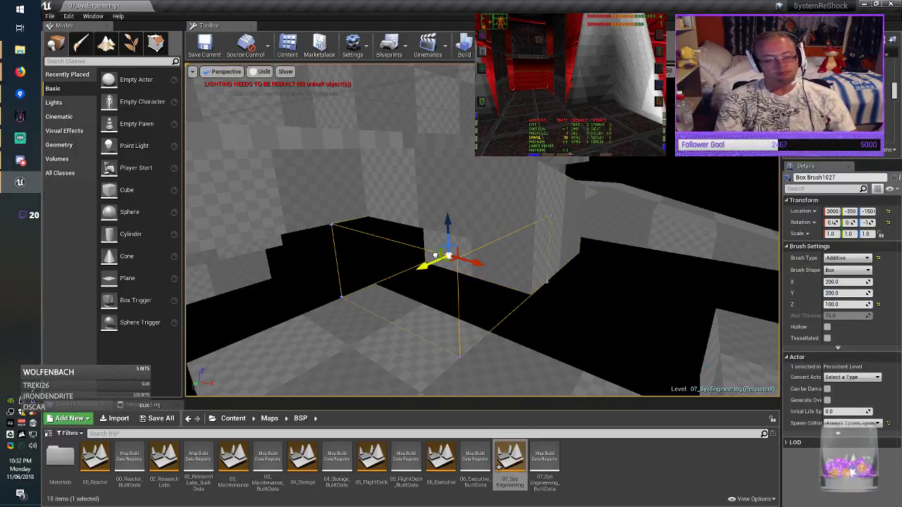
mouse_move(448, 249)
right_mouse_down()
mouse_move(392, 231)
mouse_move(494, 264)
mouse_move(395, 261)
right_mouse_up()
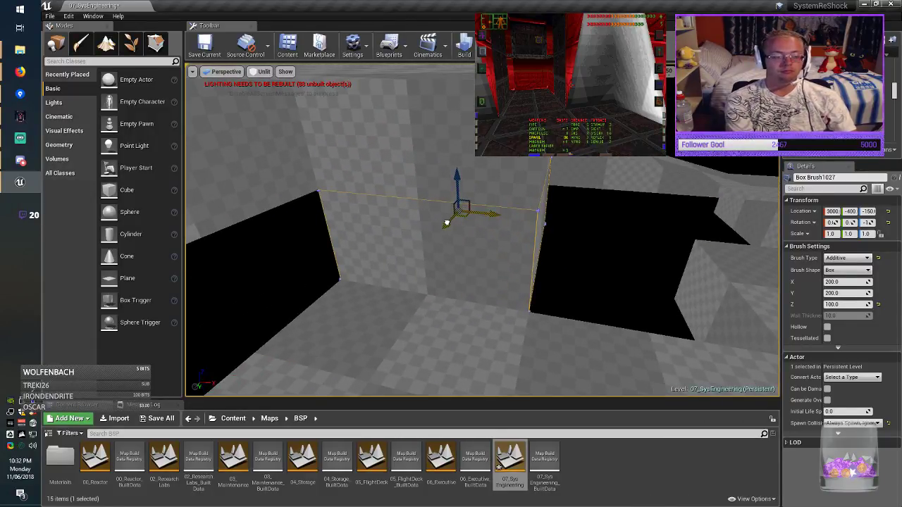
Duplicate the 200 × 200 × 100 wall block to the opposite side of the narrow floor strip.
left_click_drag(462, 214, 144, 294, "alt")
mouse_move(352, 268)
right_mouse_down()
mouse_move(198, 262)
mouse_move(268, 271)
right_mouse_up()
Select everything in the level and realign the brush surface textures, then deselect and save the level.
key("ctrl+a")
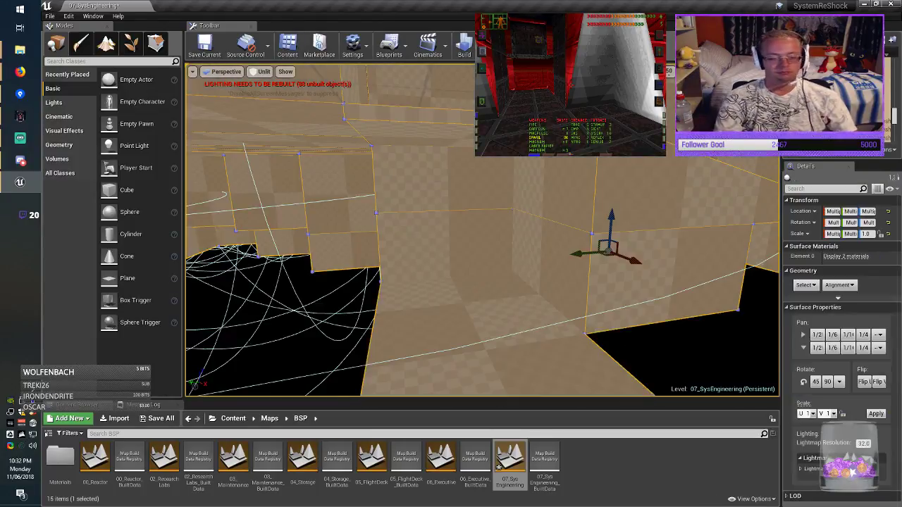
left_click(840, 285)
left_click(858, 306)
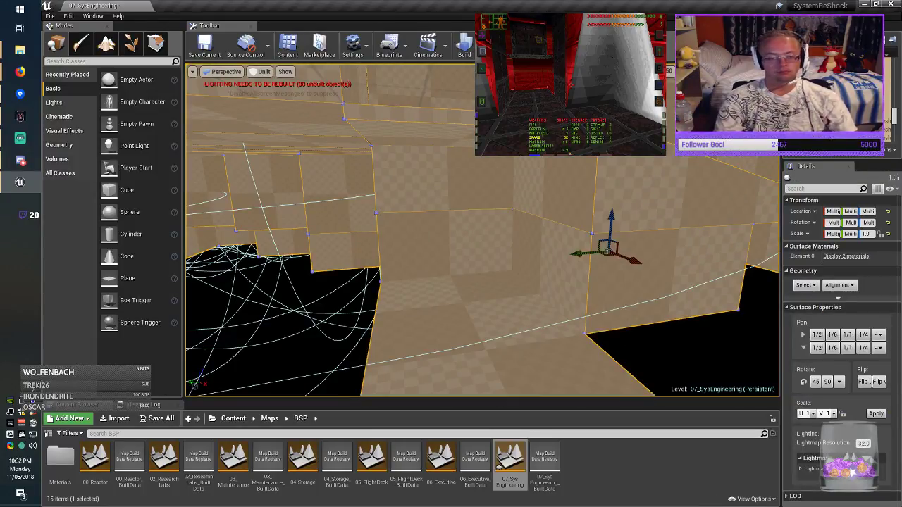
key("Escape")
left_click(204, 46)
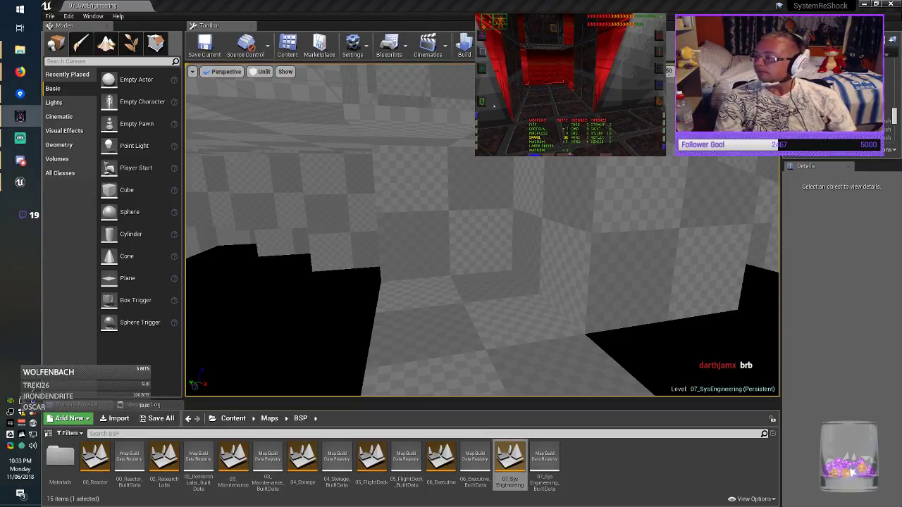
Check the passage in the original game and duplicate the wall block at X 3000, Y -400 to X location 3200.
key("alt+Tab")
mouse_move(483, 239)
right_mouse_down()
mouse_move(480, 226)
mouse_move(482, 243)
mouse_move(489, 235)
mouse_move(504, 243)
right_mouse_up()
left_click(500, 274)
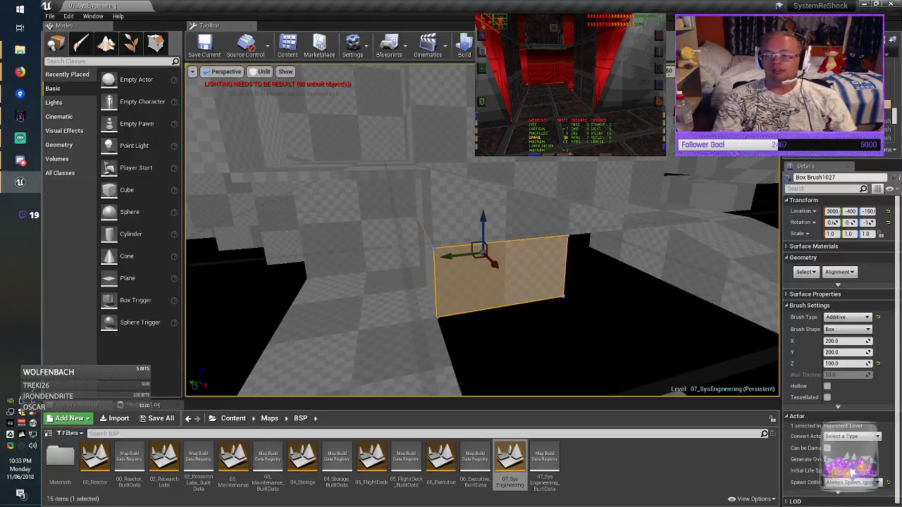
key("alt+Tab")
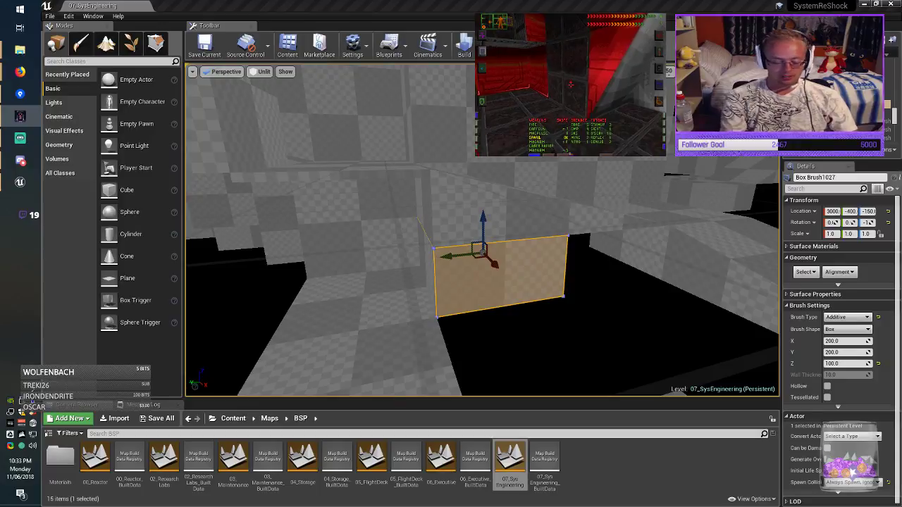
key("alt+Tab")
mouse_move(501, 273)
right_mouse_down()
mouse_move(543, 279)
mouse_move(534, 287)
right_mouse_up()
left_click_drag(447, 230, 571, 247, "alt")
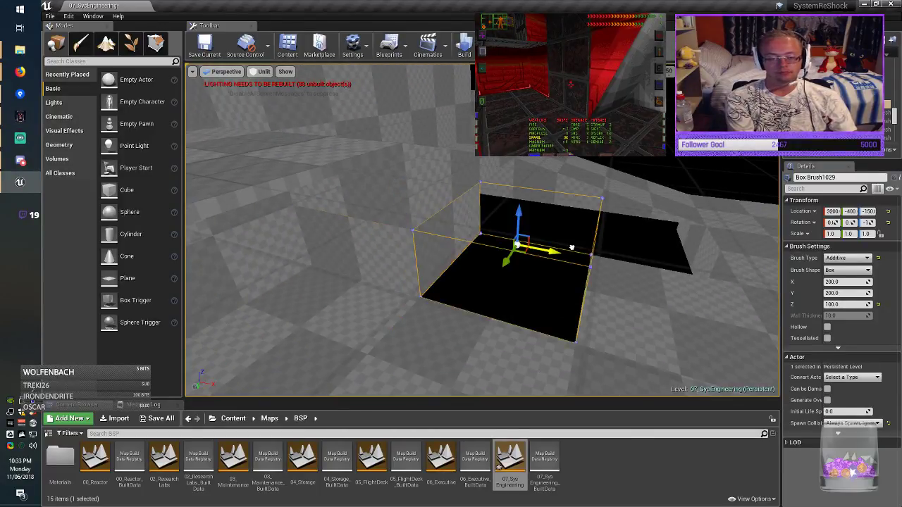
right_click_drag(571, 247, 588, 248)
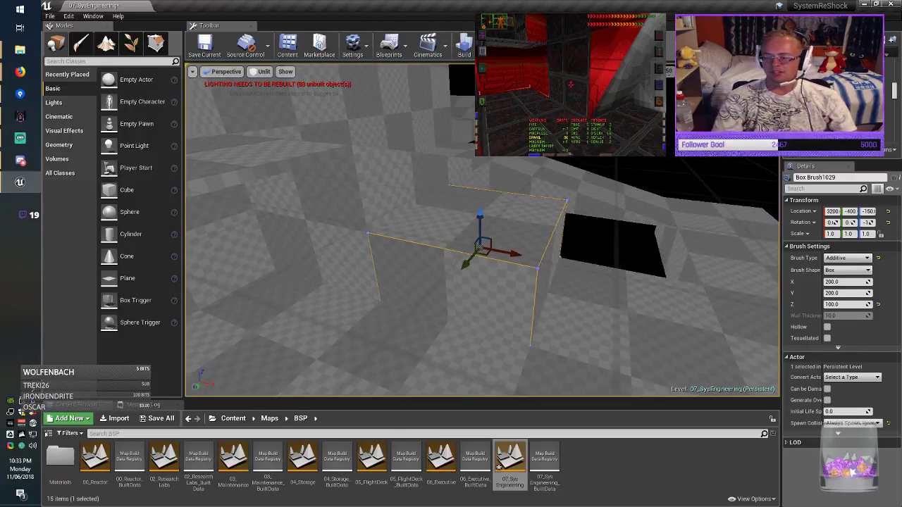
Compare with the original game, set the new wall block's Z size to 400 and raise it to Z location 0.
key("alt+Tab")
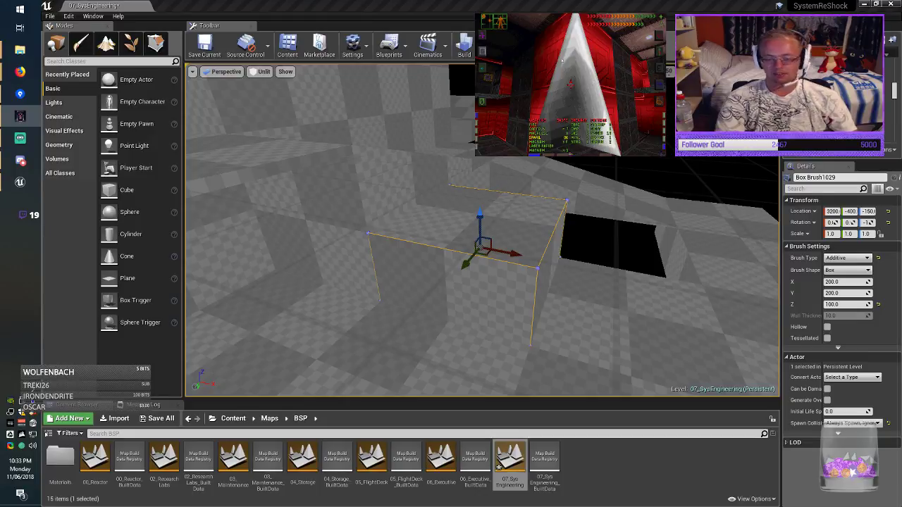
right_click_drag(482, 282, 489, 280)
left_click(830, 305)
left_click(829, 304)
key("BackSpace")
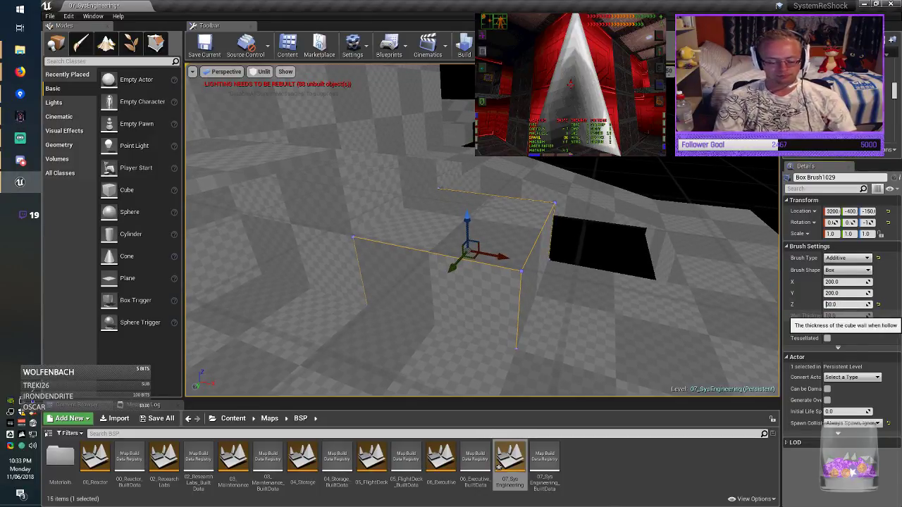
type("4")
key("Return")
left_click_drag(468, 218, 461, 84)
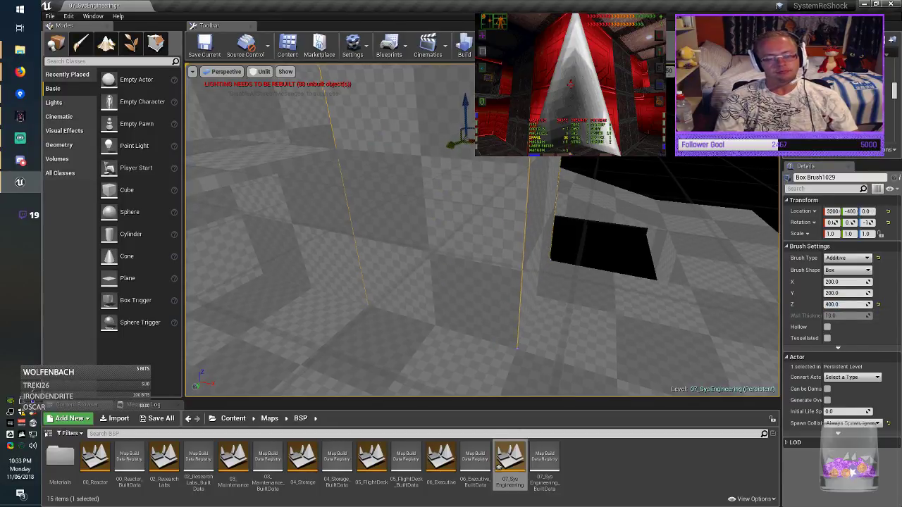
Set the tall wall block's Y size to 400 and shift it to Y location -500.
mouse_move(461, 83)
right_mouse_down()
mouse_move(430, 49)
mouse_move(439, 45)
mouse_move(461, 84)
right_mouse_up()
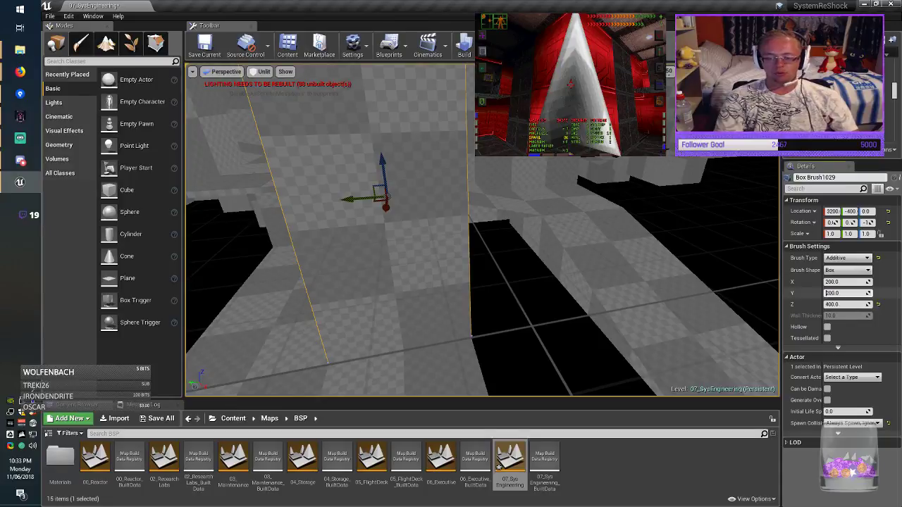
left_click(828, 293)
key("BackSpace")
type("4")
key("Return")
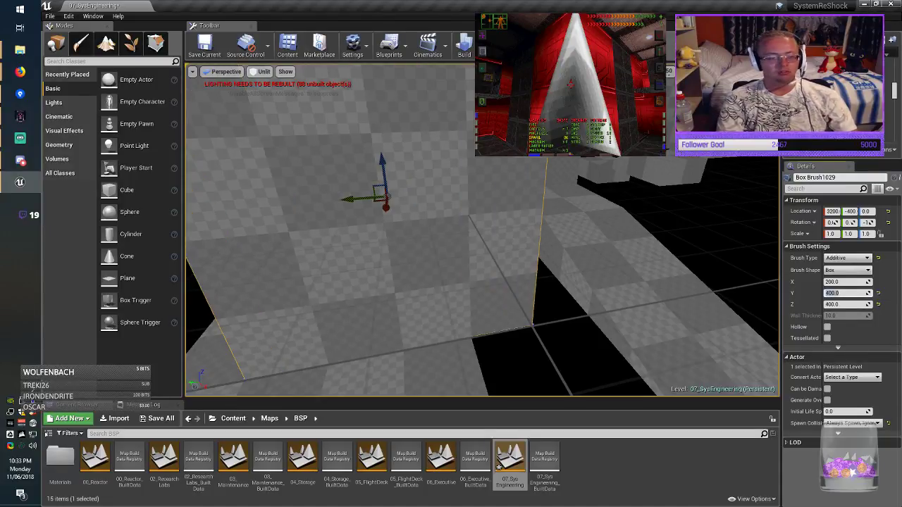
left_click_drag(356, 200, 430, 196)
Duplicate the 200 × 400 × 400 wall block along X to location 3450, over the square floor gap.
right_click_drag(429, 196, 429, 197)
right_click_drag(482, 233, 482, 233)
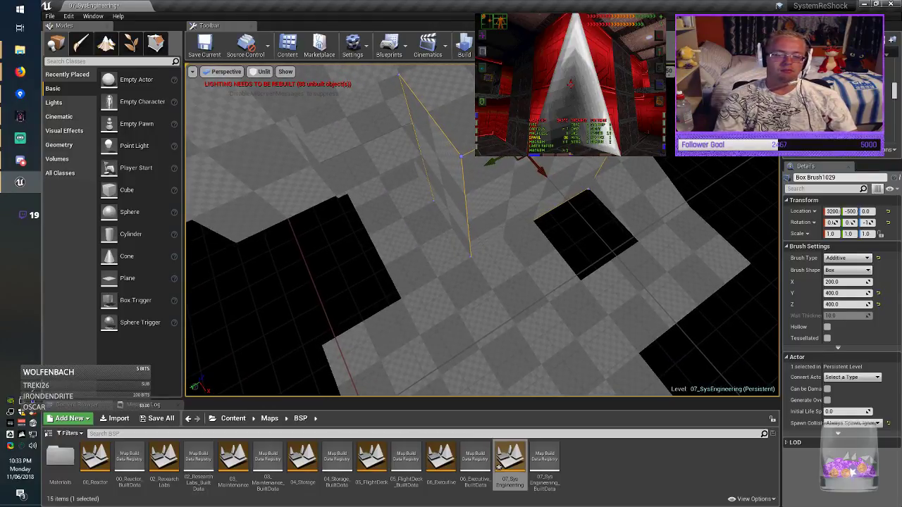
left_click_drag(547, 174, 643, 244, "alt")
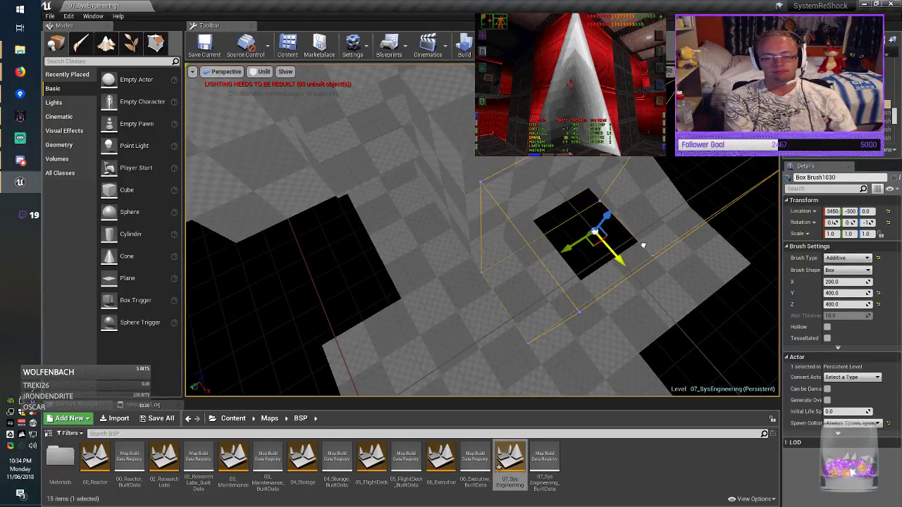
Reduce the copied tall block's Y size and reposition it over the square floor gap, then deselect it.
left_click(833, 294)
key("Home")
key("Delete")
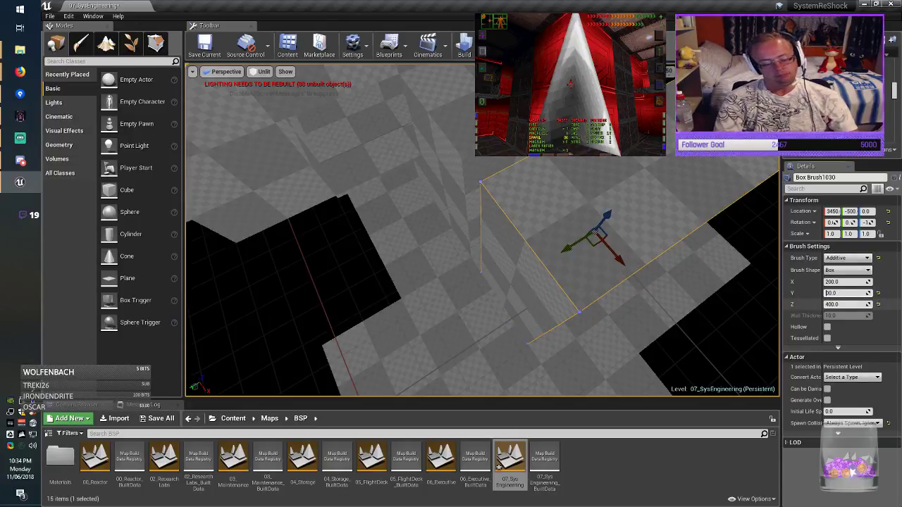
key("Return")
mouse_move(596, 238)
left_mouse_down()
mouse_move(599, 212)
mouse_move(610, 202)
left_mouse_up()
key("Escape")
mouse_move(610, 202)
right_mouse_down()
mouse_move(486, 183)
mouse_move(592, 185)
mouse_move(571, 180)
right_mouse_up()
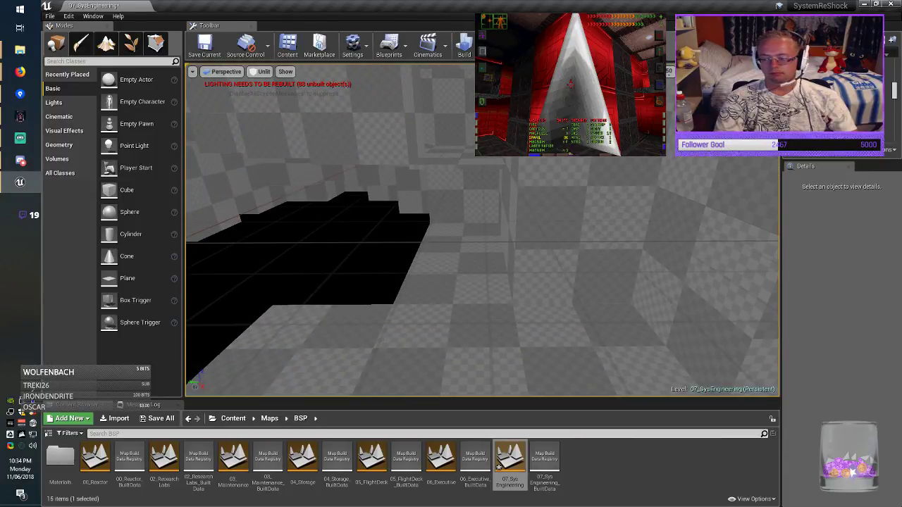
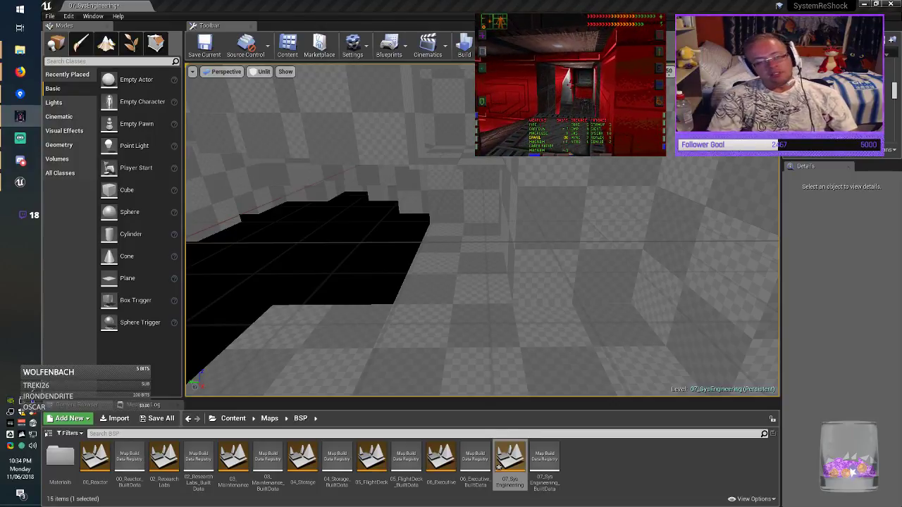
Check the corridor against the original game and duplicate the 200 × 600 × 100 ceiling brush along X to location 3200.
right_click_drag(482, 239, 621, 212)
key("w")
key("w")
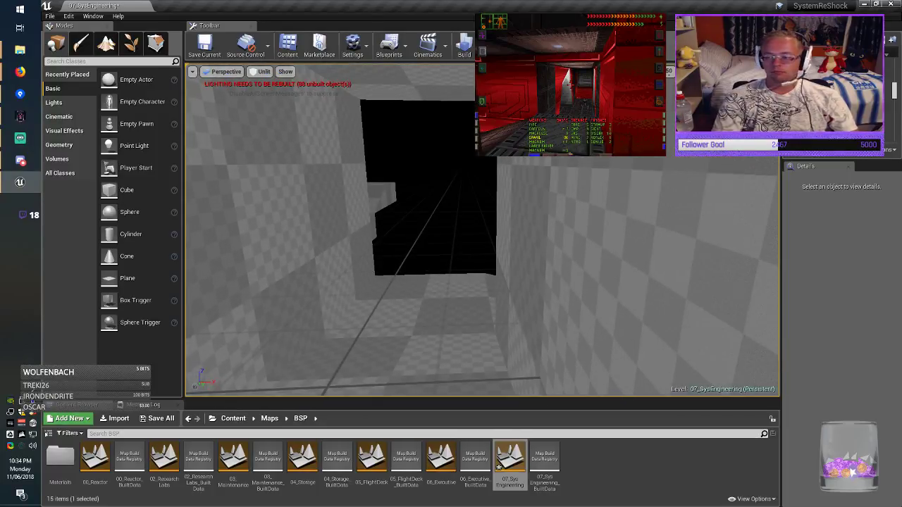
key("alt+Tab")
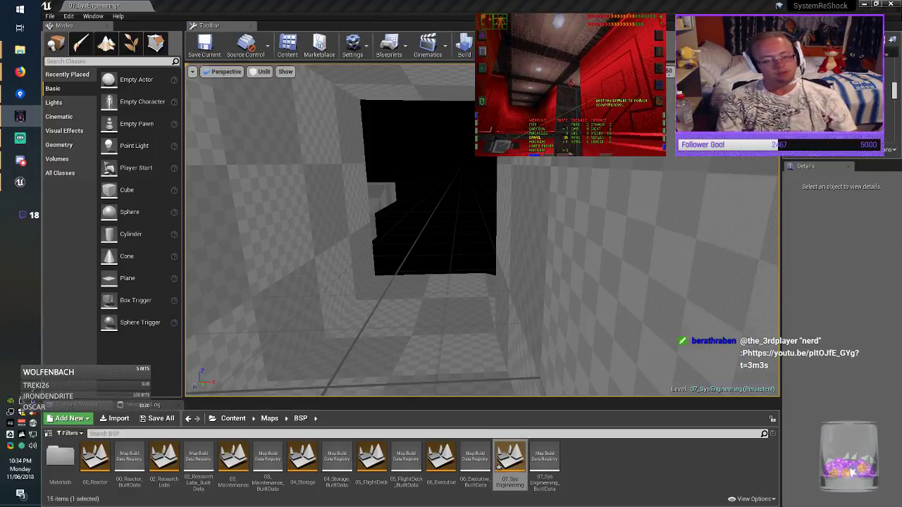
key("w")
mouse_move(483, 233)
right_mouse_down()
mouse_move(507, 236)
mouse_move(437, 247)
mouse_move(331, 243)
mouse_move(466, 243)
mouse_move(419, 253)
right_mouse_up()
left_click(525, 229)
right_click_drag(525, 229, 557, 314)
left_click_drag(473, 169, 373, 188, "alt")
Set the new ceiling brush's Y size to 200 and shift it to Y location -800.
left_click(840, 305)
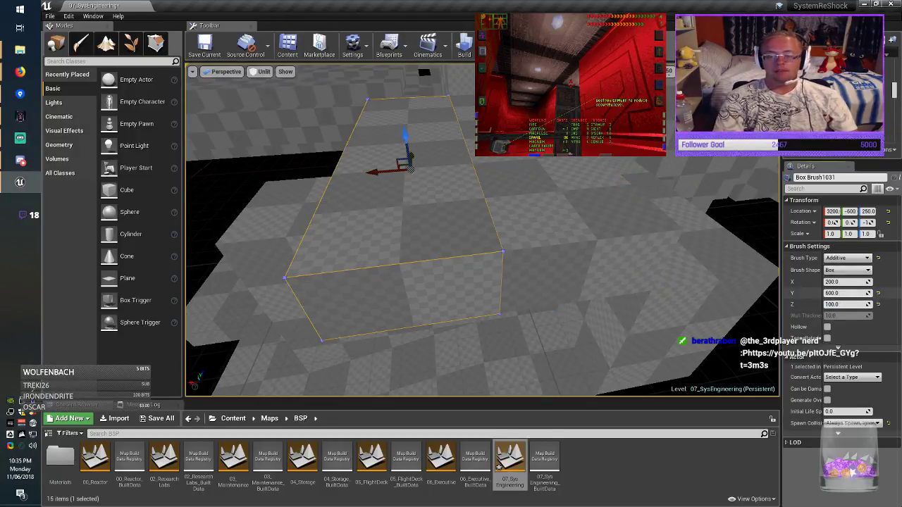
left_click(840, 293)
type("200")
key("Return")
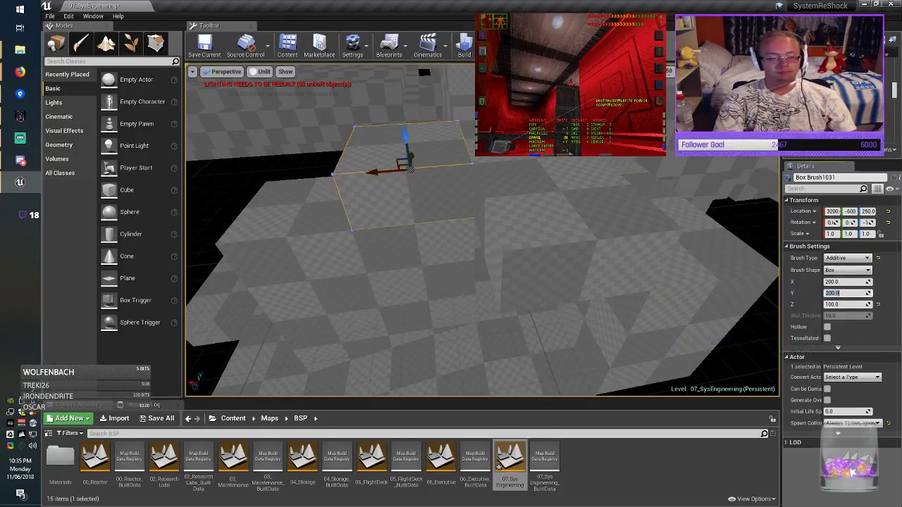
mouse_move(714, 343)
right_mouse_down()
mouse_move(747, 374)
mouse_move(719, 381)
right_mouse_up()
left_click_drag(413, 239, 511, 287)
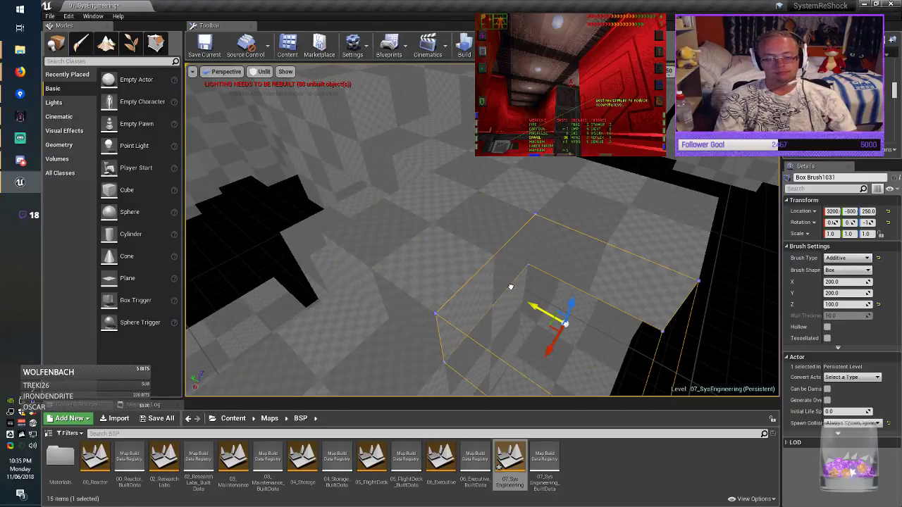
Set the ceiling brush's X size to 400, shift it to X location 3300 and save the level.
right_click_drag(511, 287, 513, 287)
left_click(829, 282)
type("400")
key("Return")
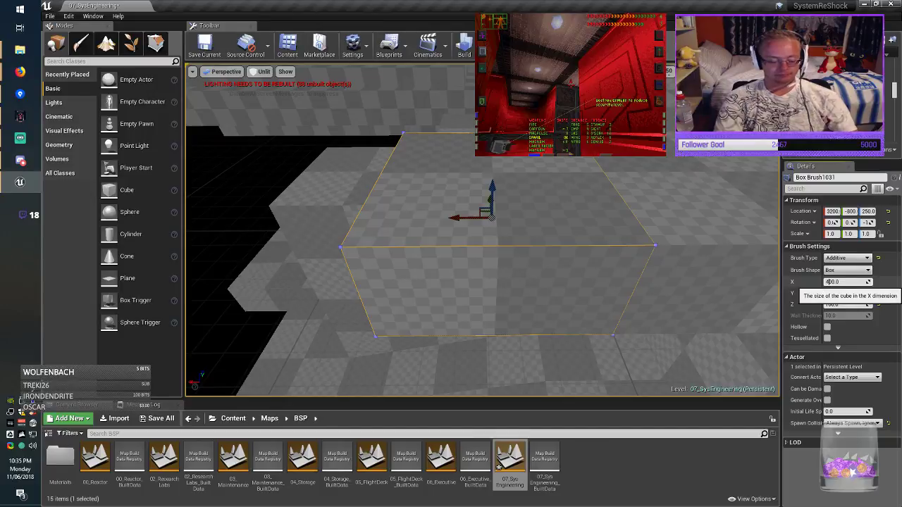
key("Return")
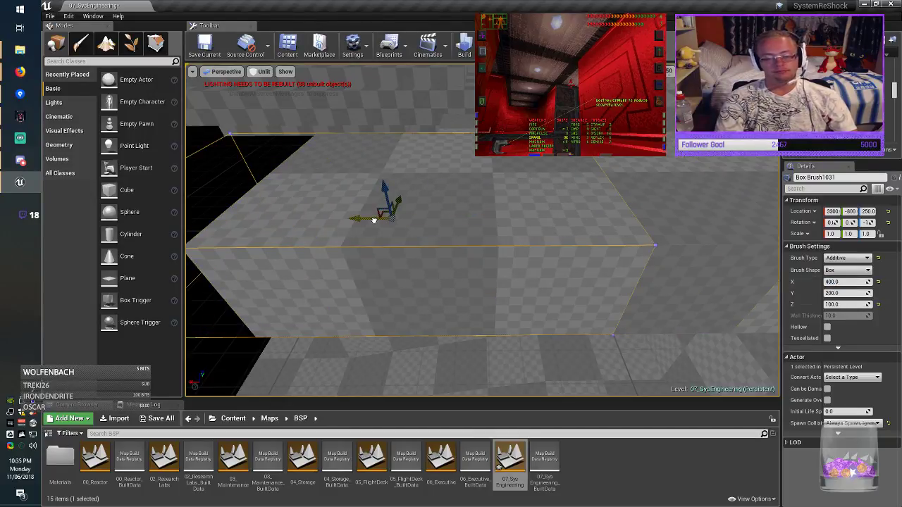
mouse_move(483, 231)
right_mouse_down()
mouse_move(493, 243)
mouse_move(472, 232)
right_mouse_up()
left_click(205, 46)
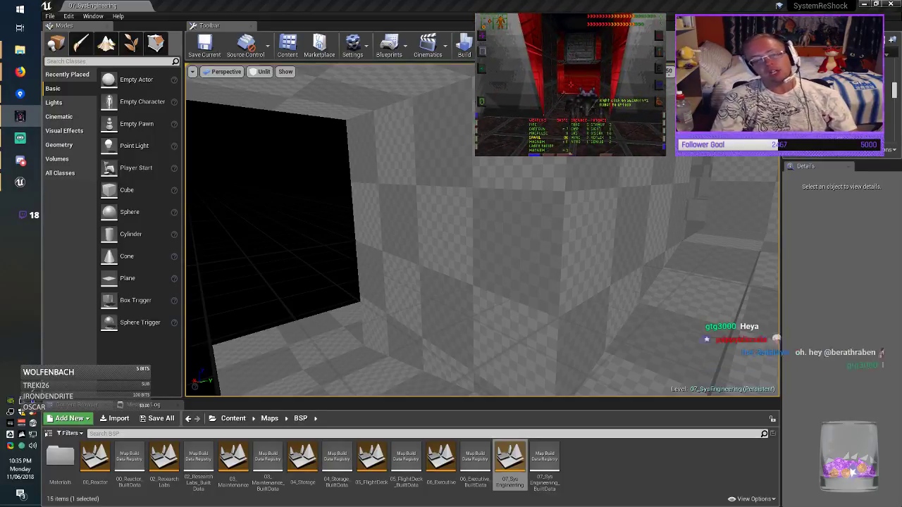
Duplicate the 200 × 200 × 400 wall block along X to location 4000, on the far side of the room.
right_click_drag(482, 233, 465, 240)
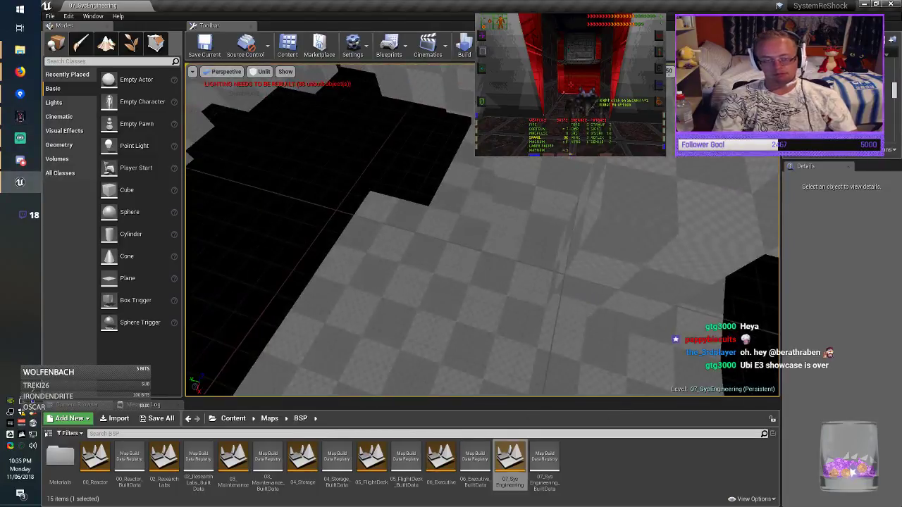
left_click(652, 273)
mouse_move(652, 274)
right_mouse_down()
mouse_move(726, 317)
mouse_move(738, 279)
right_mouse_up()
mouse_move(414, 222)
left_mouse_down("alt")
mouse_move(626, 222)
mouse_move(601, 222)
left_mouse_up("alt")
mouse_move(601, 222)
right_mouse_down()
mouse_move(705, 225)
mouse_move(638, 222)
right_mouse_up()
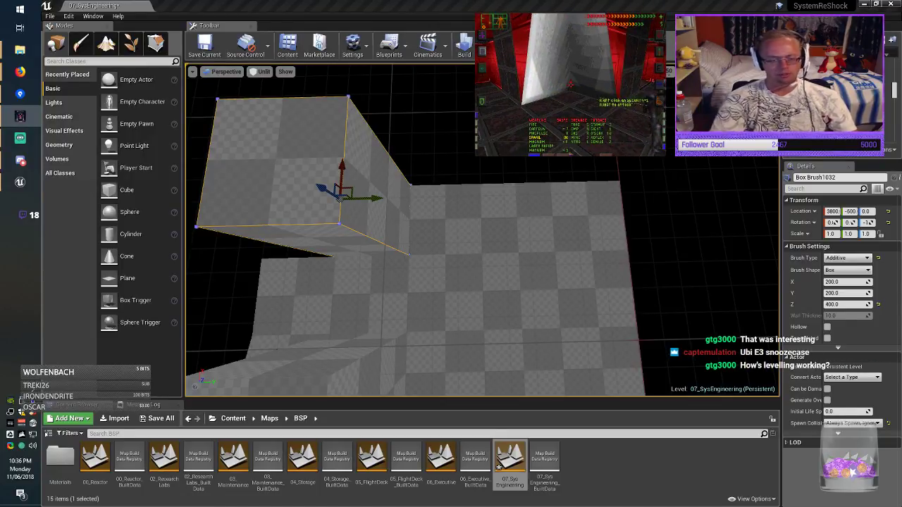
left_click_drag(342, 169, 355, 82)
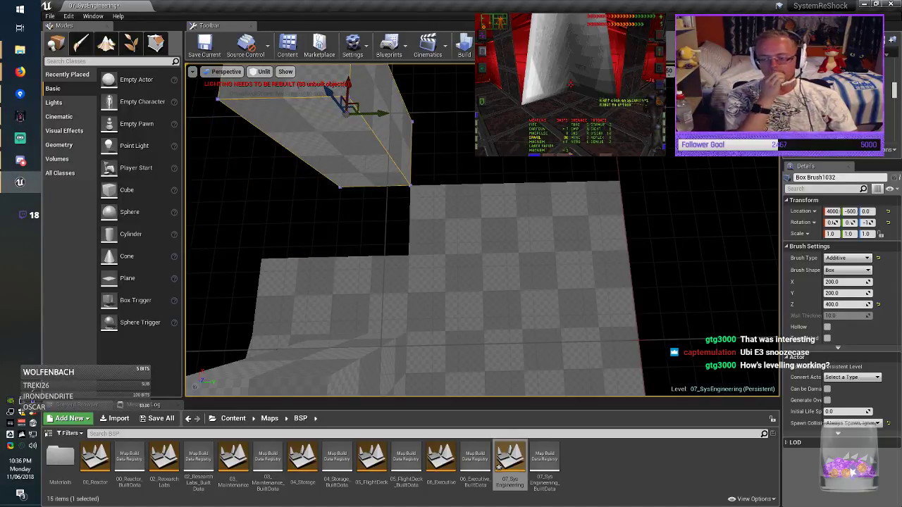
Compare with the original game, set the new wall block's X size to 400 and shift it to X location 3900.
key("alt+Tab")
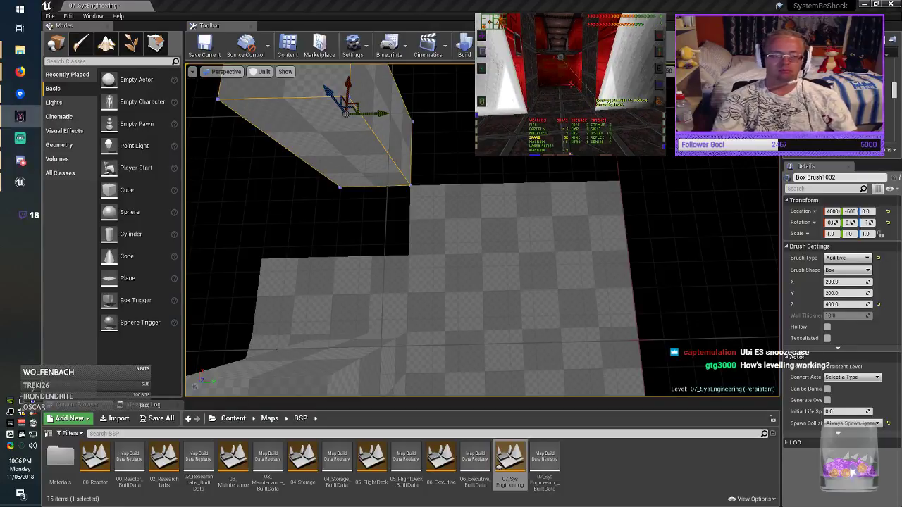
right_click_drag(482, 229, 275, 224)
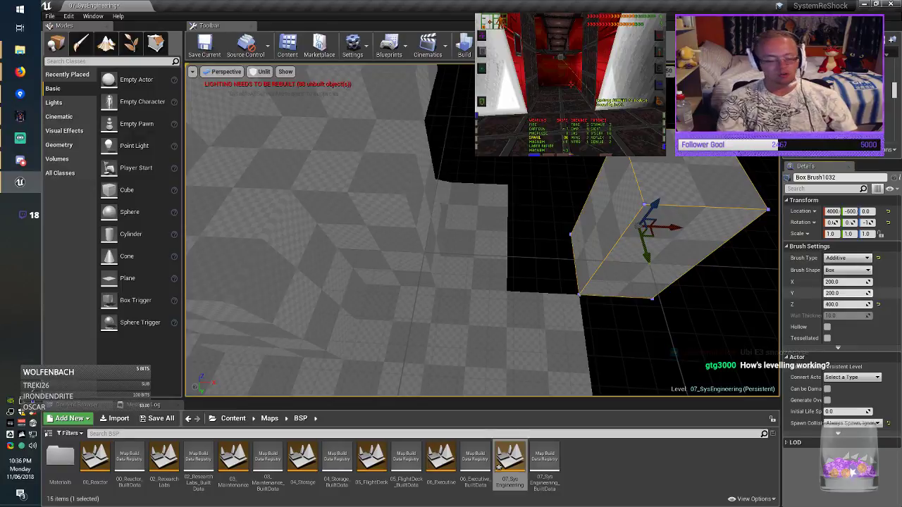
key("Return")
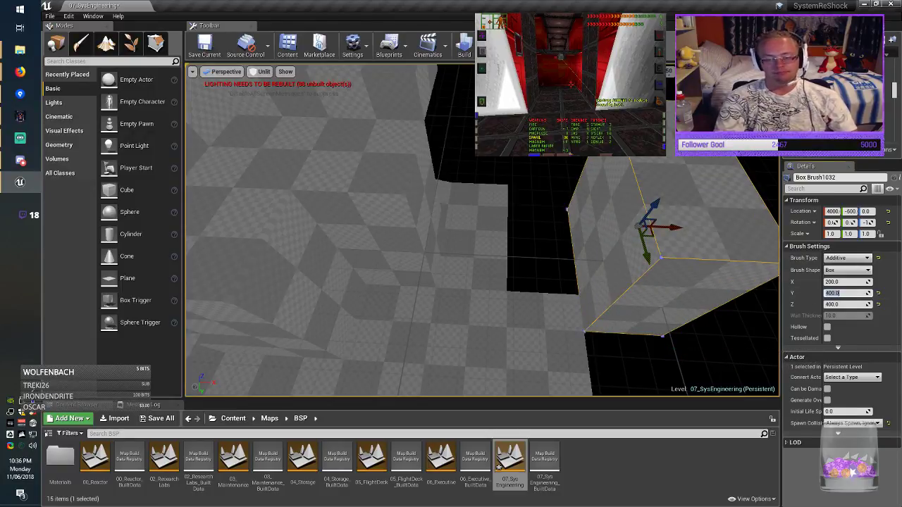
key("Return")
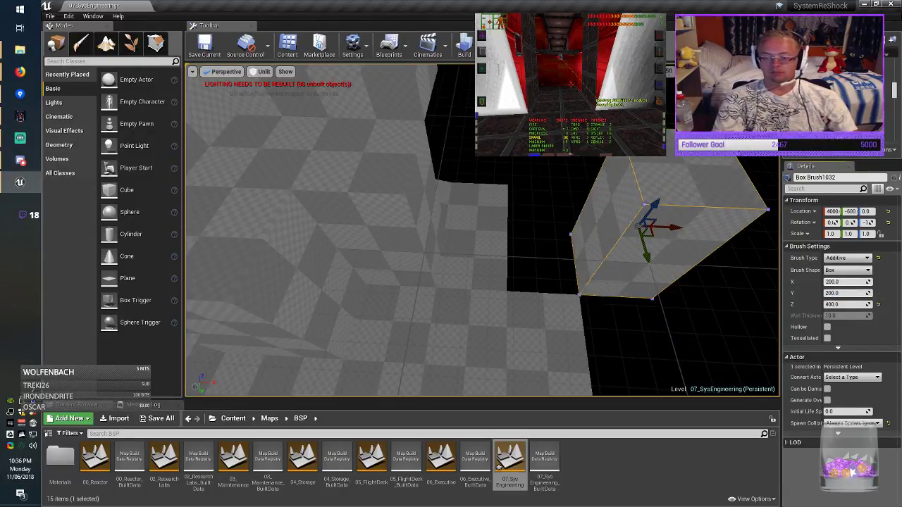
key("Return")
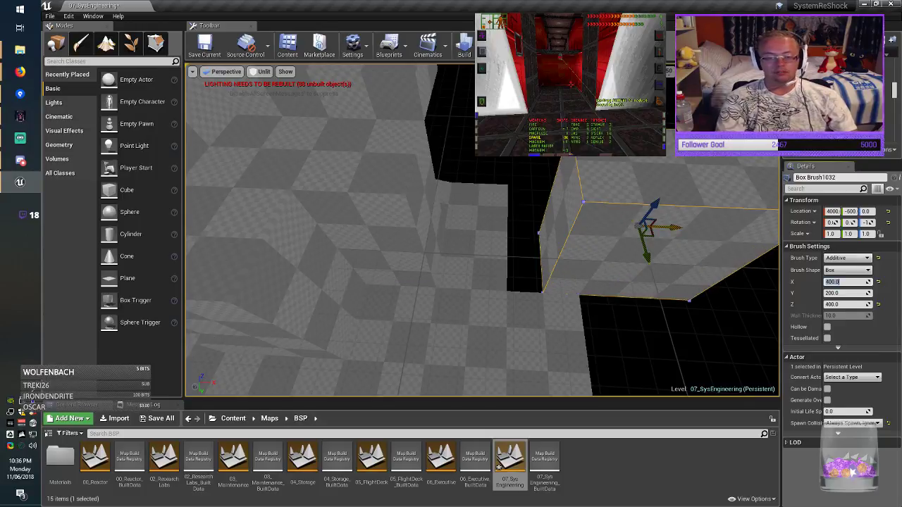
left_click_drag(663, 228, 614, 226)
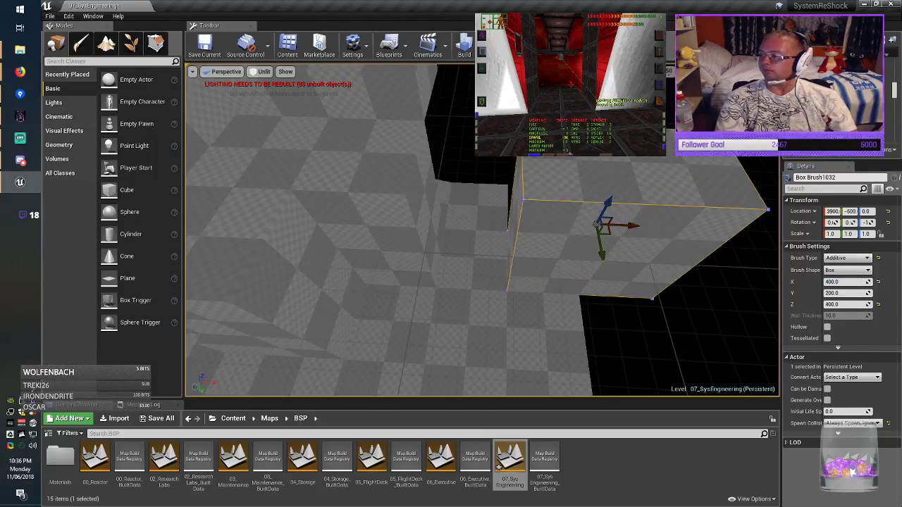
right_click_drag(615, 226, 620, 229)
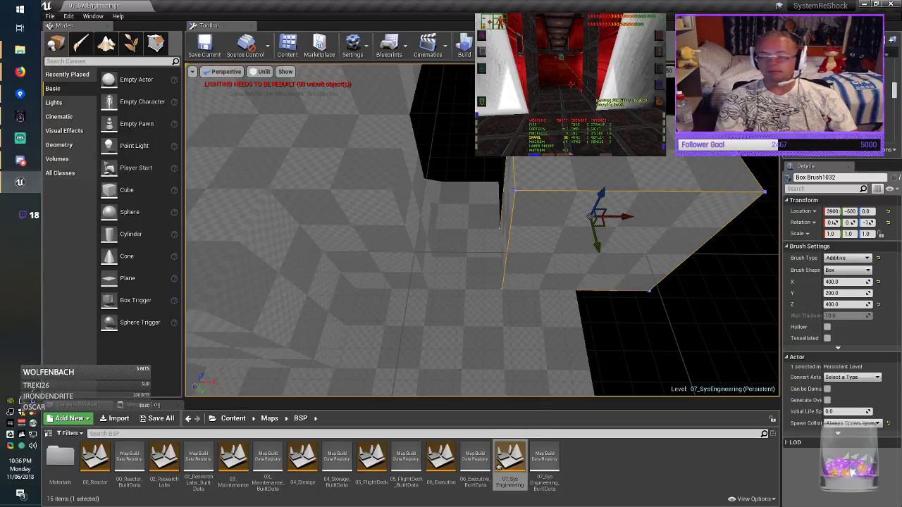
right_click_drag(620, 229, 618, 227)
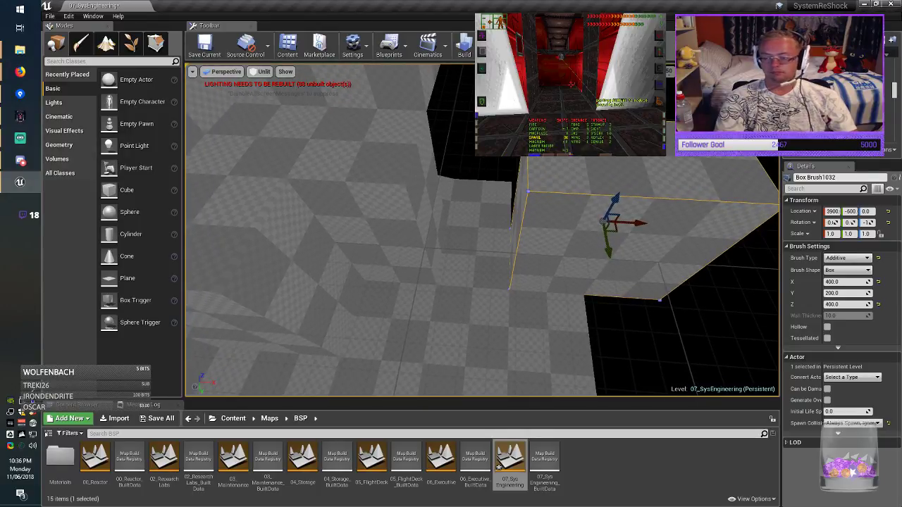
right_click_drag(486, 232, 485, 232)
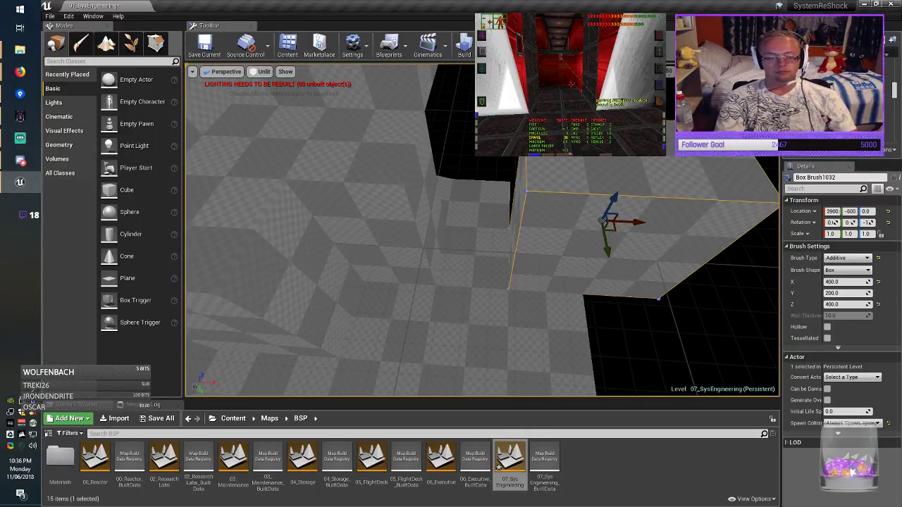
Duplicate the 200 × 400 × 400 wall block at X 3200 along X to location 4000.
left_click(299, 259)
right_click_drag(298, 260, 296, 281)
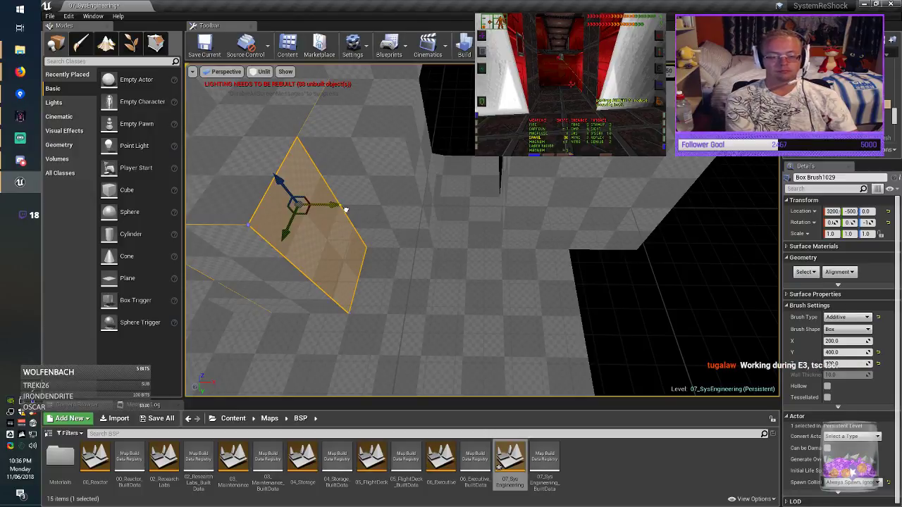
left_click(674, 227)
left_click_drag(674, 228, 674, 228)
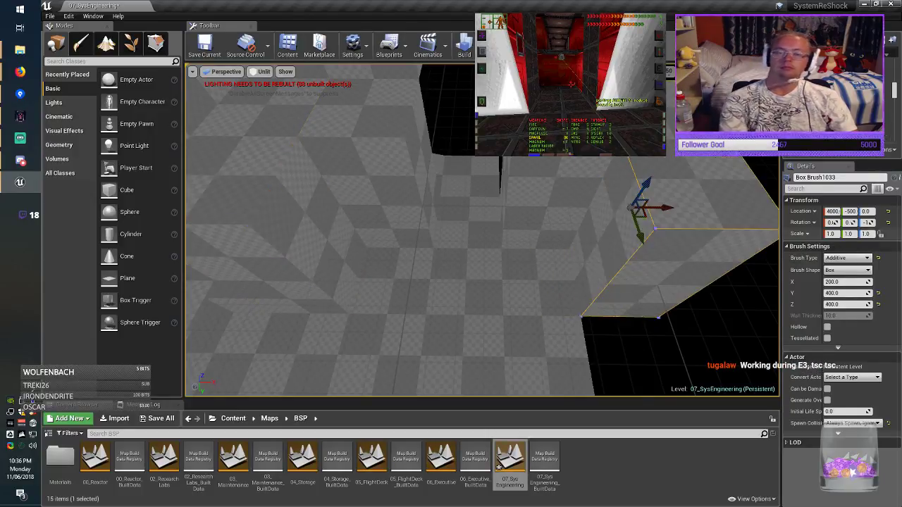
Set the duplicated wall block's Y size to 200, shift it to Y location -400 and deselect it.
left_click(830, 294)
key("Home")
key("Delete")
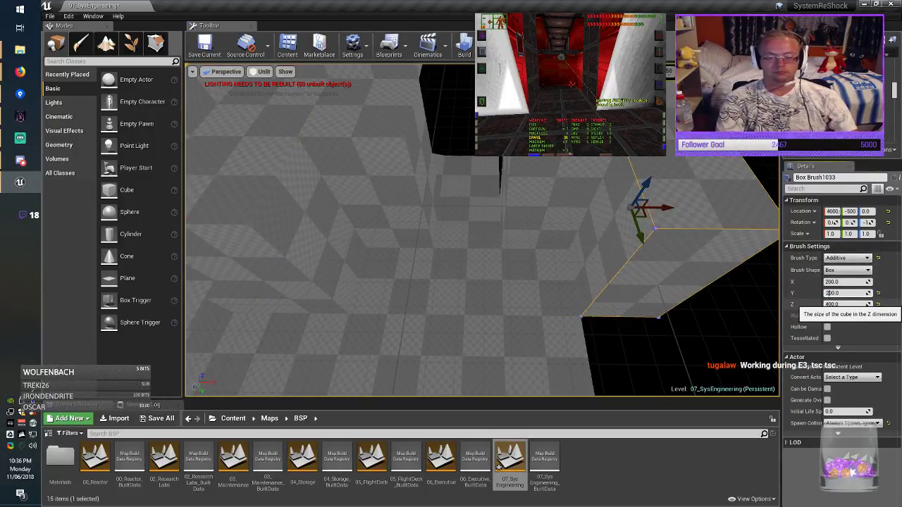
key("Return")
left_click_drag(640, 236, 652, 273)
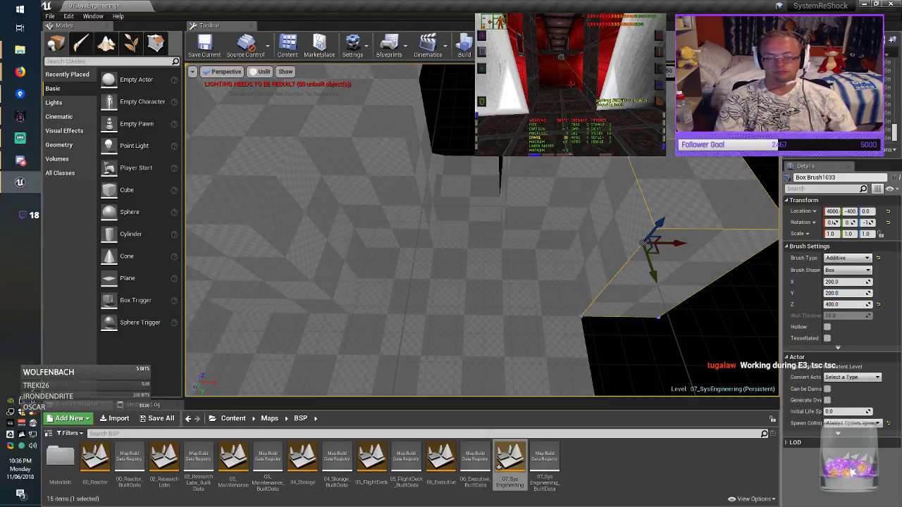
key("Escape")
right_click_drag(653, 274, 634, 279)
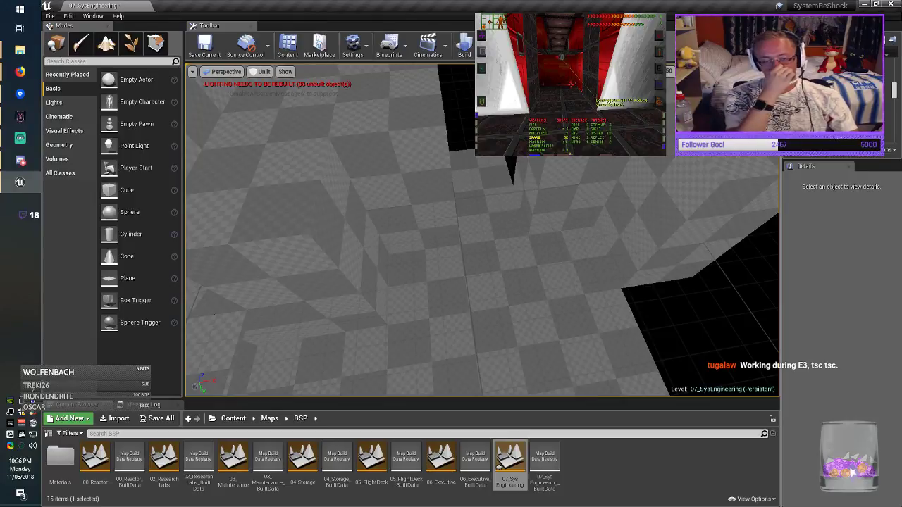
Duplicate the 400 × 200 floor brush at X 3100, Y -200 along X to the opposite side of the room.
left_click(308, 358)
right_click_drag(308, 358, 304, 416)
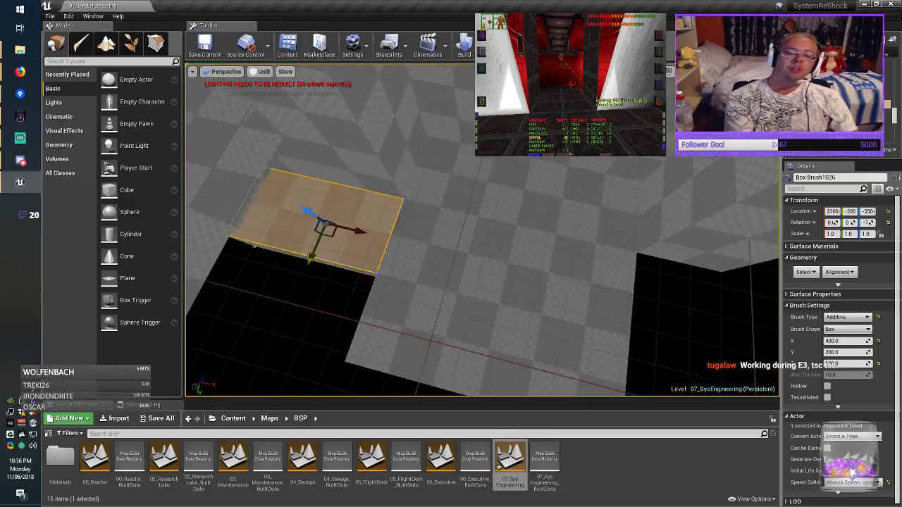
mouse_move(365, 234)
left_mouse_down("alt")
mouse_move(842, 348)
mouse_move(748, 326)
left_mouse_up("alt")
mouse_move(564, 282)
right_mouse_down()
mouse_move(570, 303)
mouse_move(711, 313)
right_mouse_up()
Duplicate the 400 × 200 × 400 wall block at X 3900 along Y to location 200.
left_click(346, 155)
mouse_move(346, 155)
right_mouse_down()
mouse_move(366, 106)
mouse_move(350, 101)
right_mouse_up()
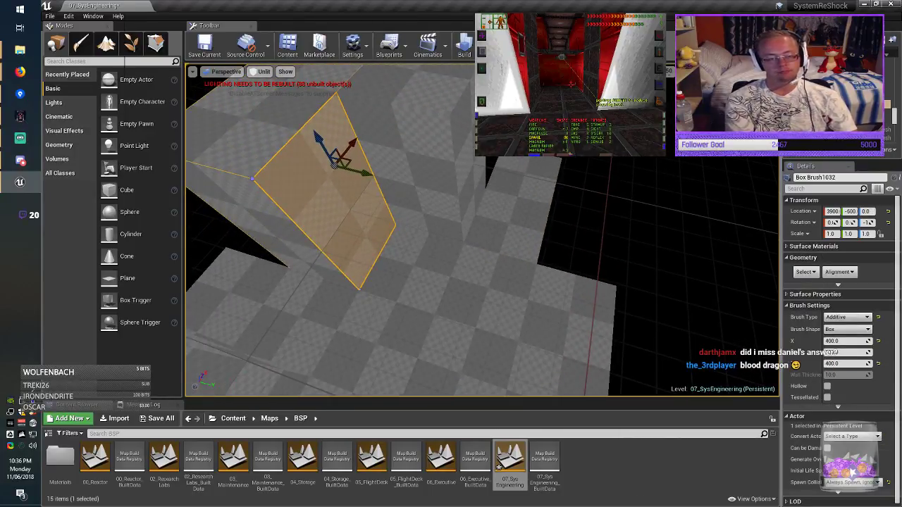
key("alt+space")
key("Escape")
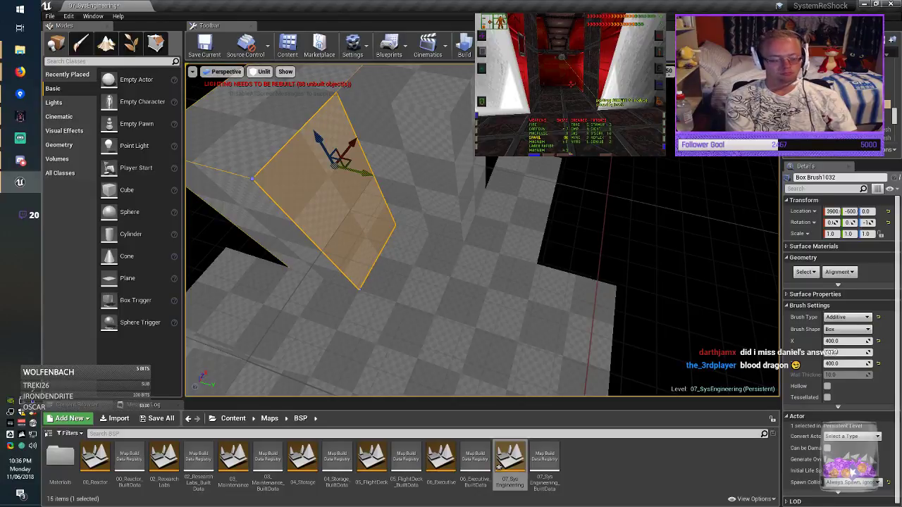
mouse_move(372, 174)
left_mouse_down("alt")
mouse_move(767, 288)
mouse_move(757, 286)
left_mouse_up("alt")
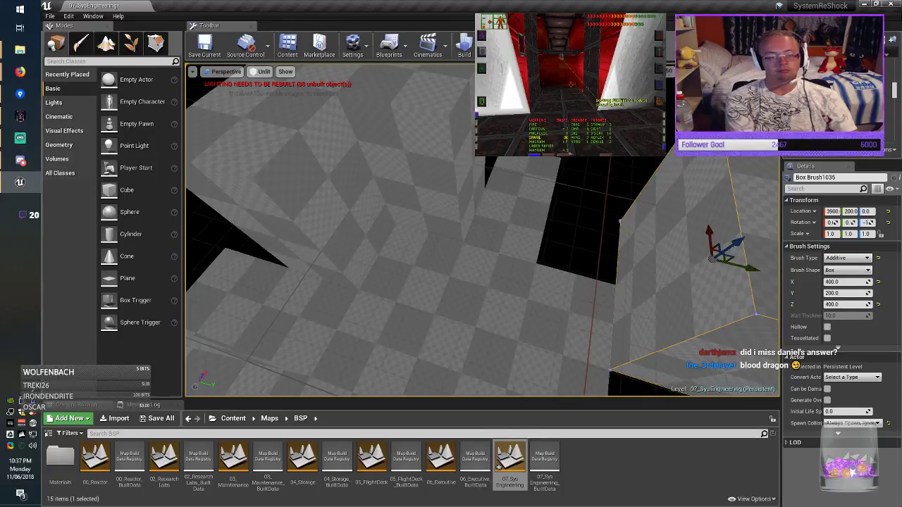
Duplicate the 200 × 200 × 400 wall block at X 4000 along Y to location 0, filling the gap between the walls.
left_click(418, 173)
mouse_move(474, 164)
left_mouse_down("alt")
mouse_move(671, 207)
mouse_move(659, 206)
left_mouse_up("alt")
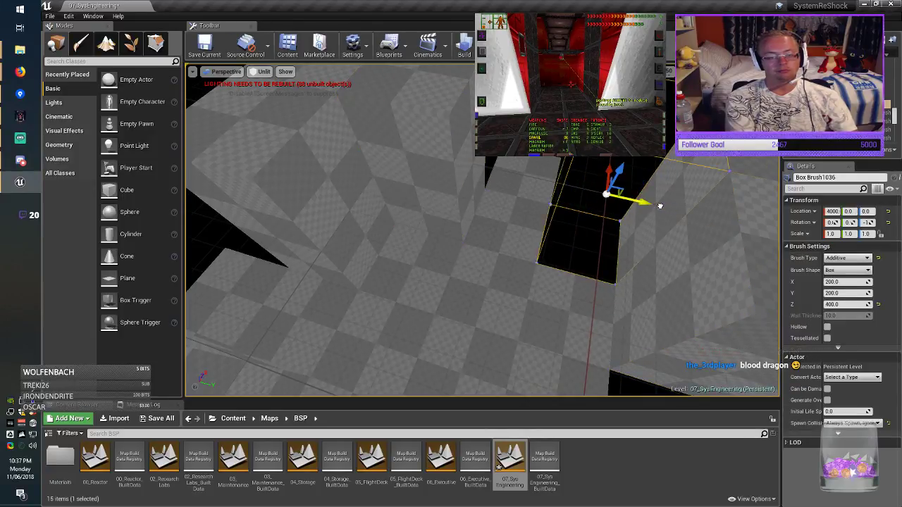
mouse_move(656, 205)
right_mouse_down()
mouse_move(409, 212)
mouse_move(652, 204)
right_mouse_up()
Duplicate the 200 × 400 × 100 floor brush at X 3600 along Y to location 300, extending the corridor floor.
left_click(386, 181)
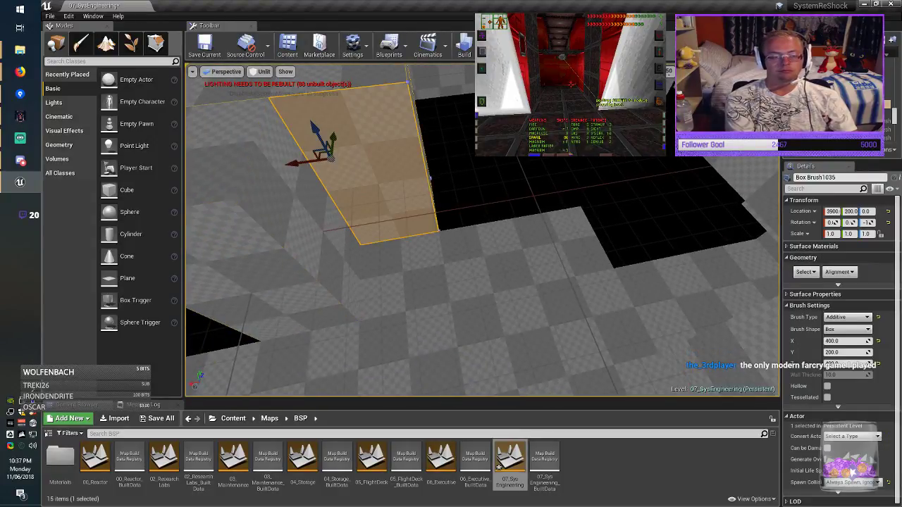
right_click_drag(386, 181, 599, 197)
left_click(640, 273)
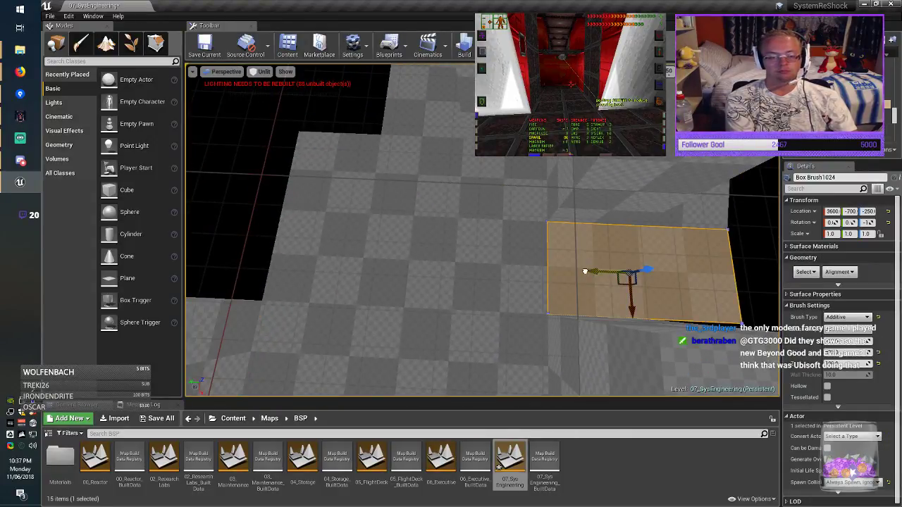
key("ctrl+z")
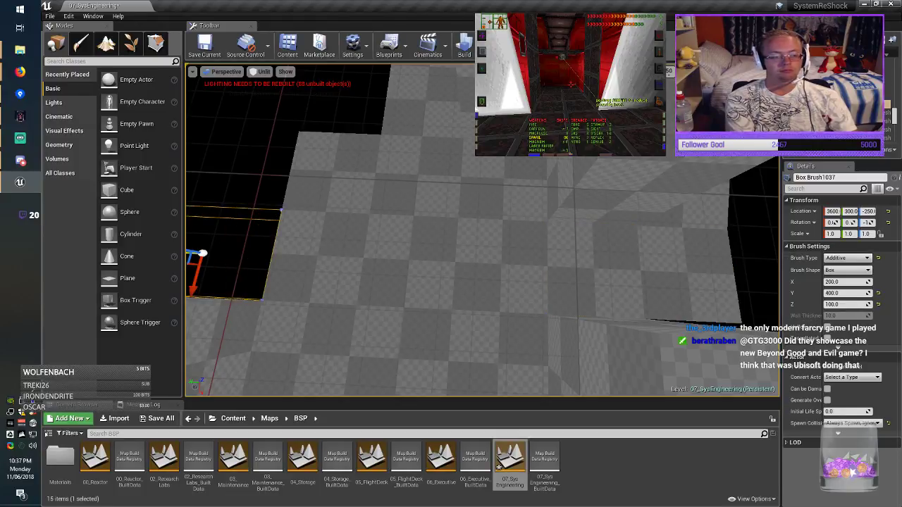
key("f")
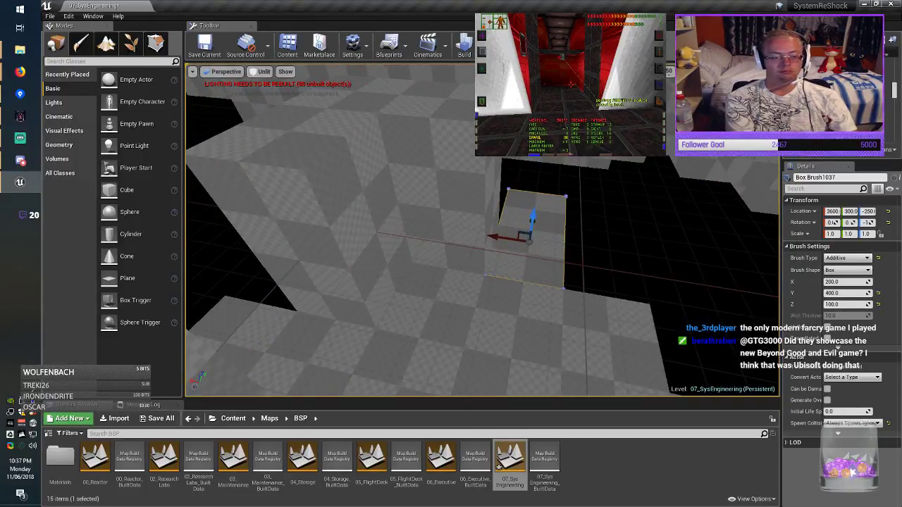
Duplicate the 400 × 200 × 400 wall block at X 3900, Y 200 along X to location 3300 on the opposite side.
left_click(432, 194)
right_click_drag(431, 194, 514, 201)
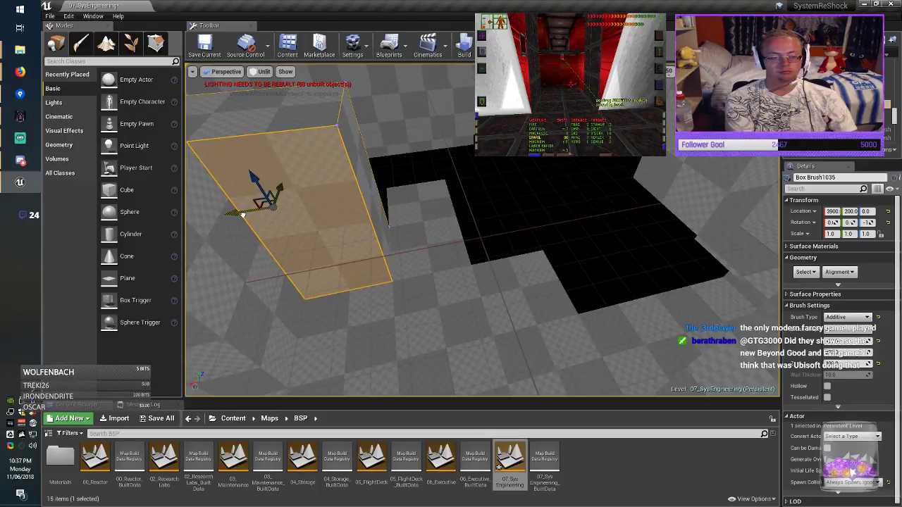
key("ctrl+z")
key("ctrl+z")
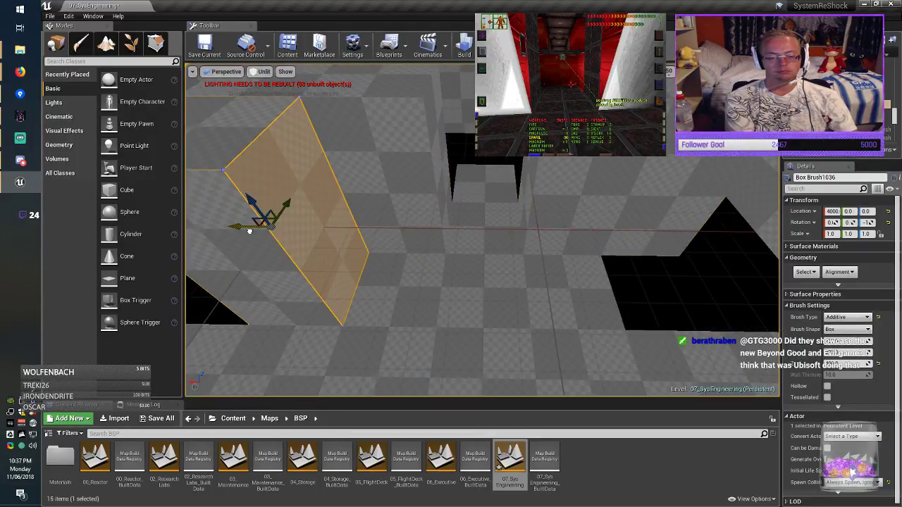
Duplicate the 200 × 200 × 400 wall block at X 4000, Y 0 along X to location 3200 and save the level.
key("ctrl+z")
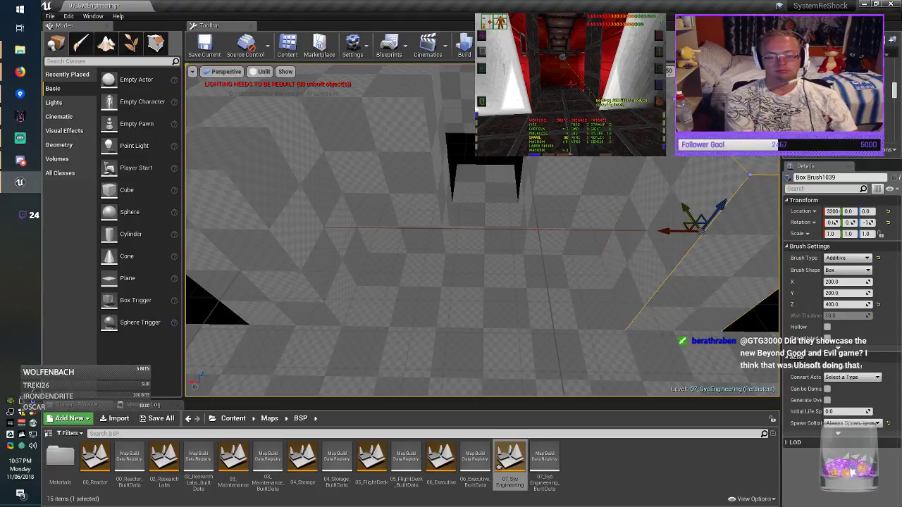
key("ctrl+z")
right_click_drag(482, 240, 458, 264)
right_click_drag(539, 233, 546, 226)
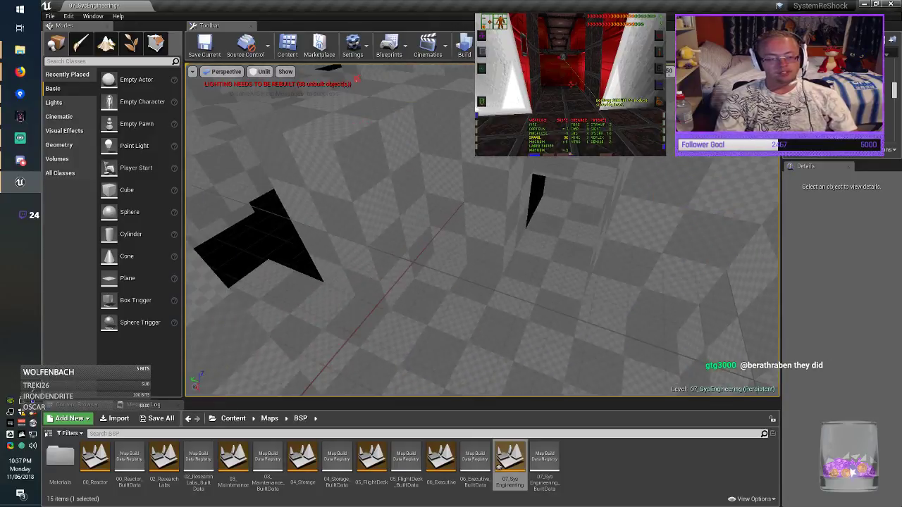
left_click(205, 45)
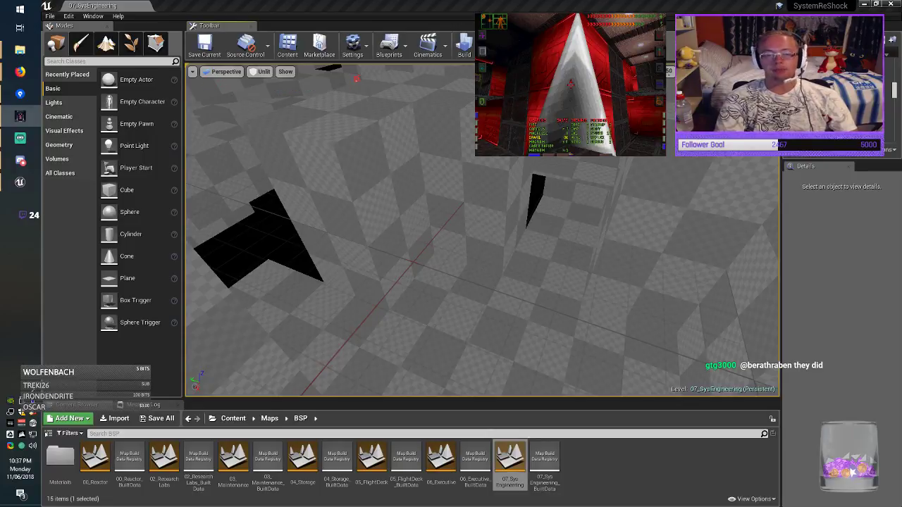
Duplicate the 400 × 200 × 400 wall block at X 3300, Y 200 along Y to location 0.
left_click(383, 205)
mouse_move(383, 204)
right_mouse_down()
mouse_move(400, 217)
mouse_move(425, 212)
mouse_move(426, 198)
right_mouse_up()
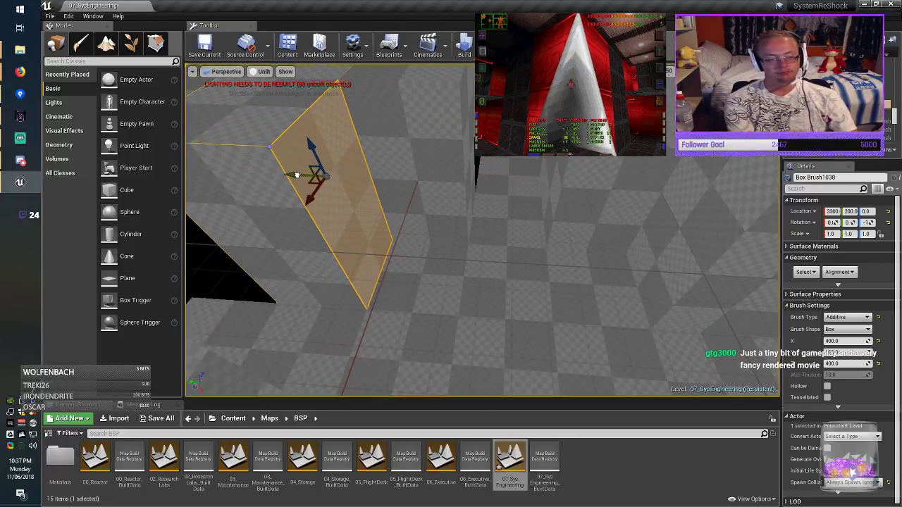
mouse_move(297, 176)
left_mouse_down("alt")
mouse_move(397, 190)
mouse_move(381, 190)
left_mouse_up("alt")
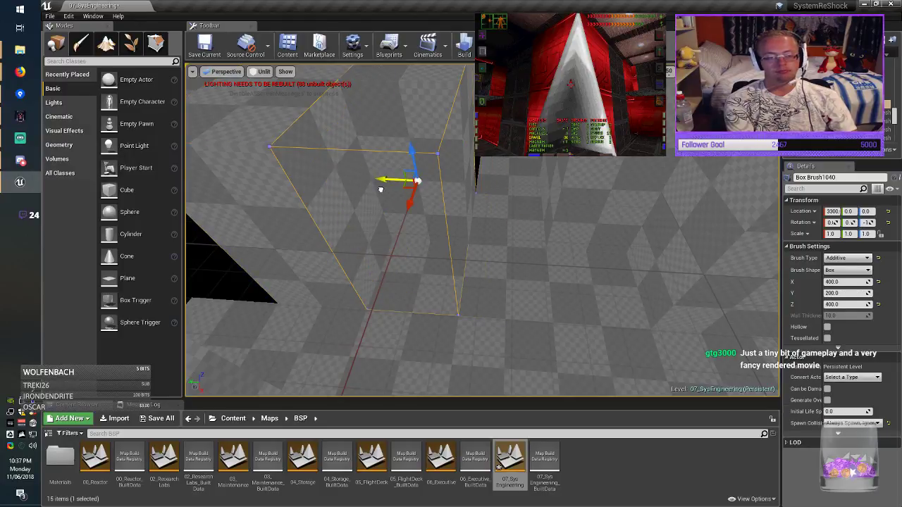
Set the duplicated wall block's X size to 200 and move it along X to location 3400.
left_click(839, 293)
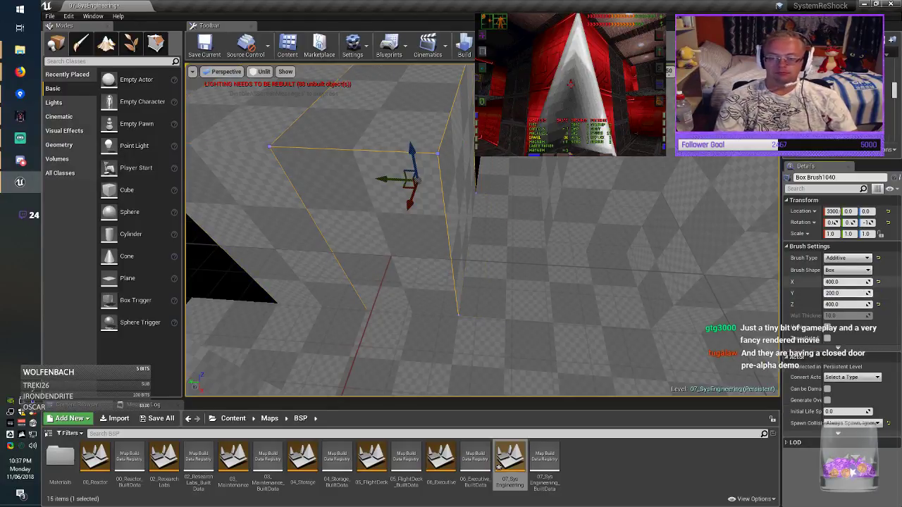
left_click(839, 282)
type("200")
key("Return")
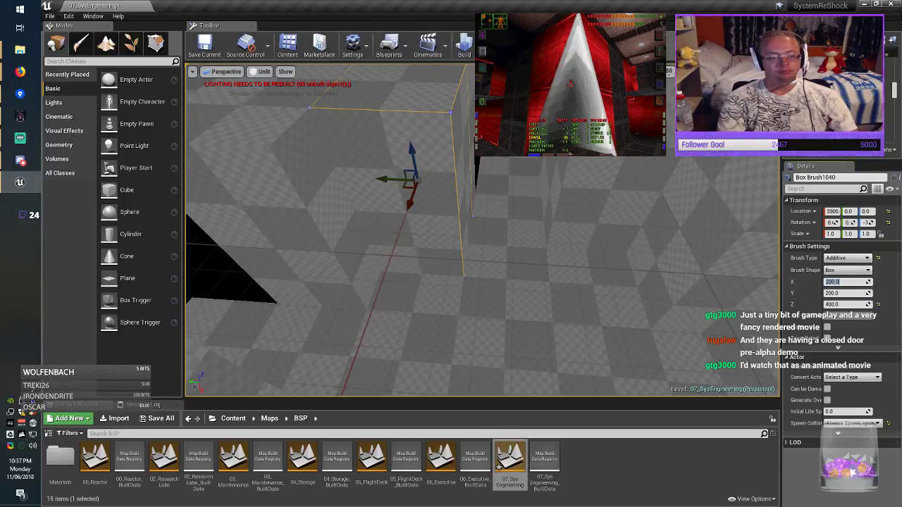
left_click_drag(411, 201, 405, 238)
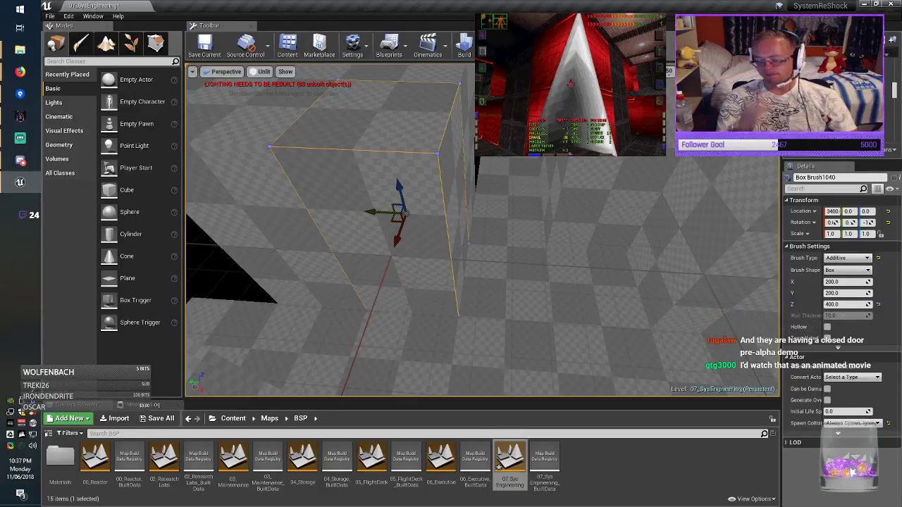
In geometry editing, move the lower side edge of the 200 × 200 × 400 block at X 3400 halfway across its base.
right_click_drag(451, 232, 367, 170)
right_click_drag(404, 212, 394, 211)
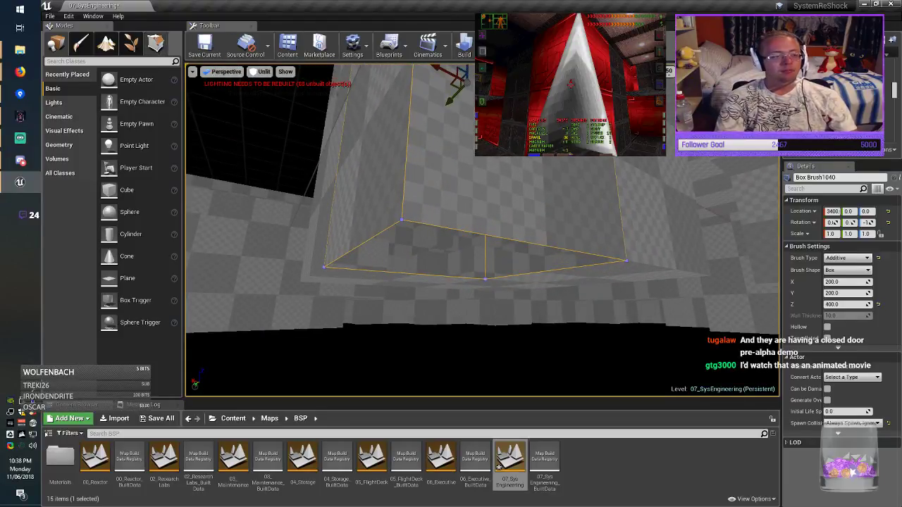
left_click(156, 44)
left_click(362, 236)
left_click(360, 244)
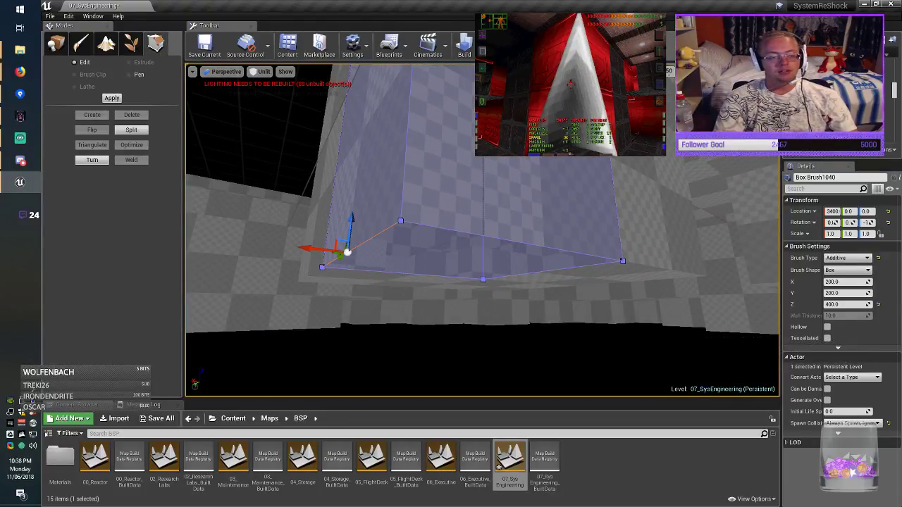
mouse_move(328, 251)
left_mouse_down()
mouse_move(563, 296)
mouse_move(486, 280)
mouse_move(552, 311)
mouse_move(499, 304)
mouse_move(540, 313)
mouse_move(415, 292)
left_mouse_up()
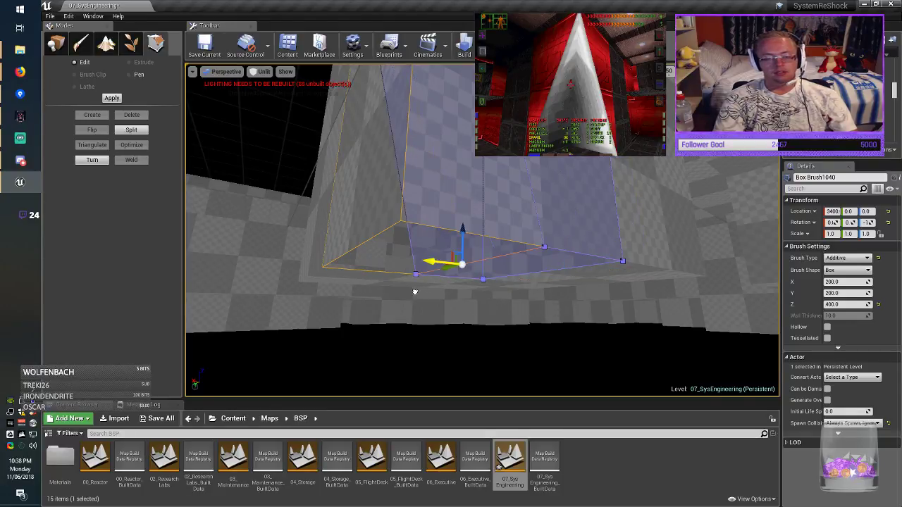
Shift the block's lower side edge fully onto the opposite base edge to form a sloped wedge, and leave geometry editing.
mouse_move(416, 293)
right_mouse_down()
mouse_move(395, 276)
mouse_move(431, 283)
right_mouse_up()
left_click(391, 272)
left_click(496, 303)
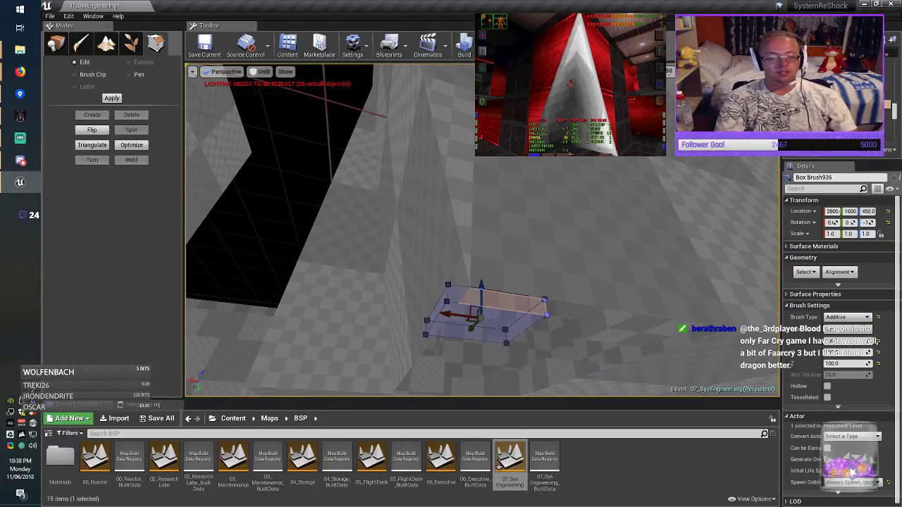
left_click(431, 282)
left_click(413, 365)
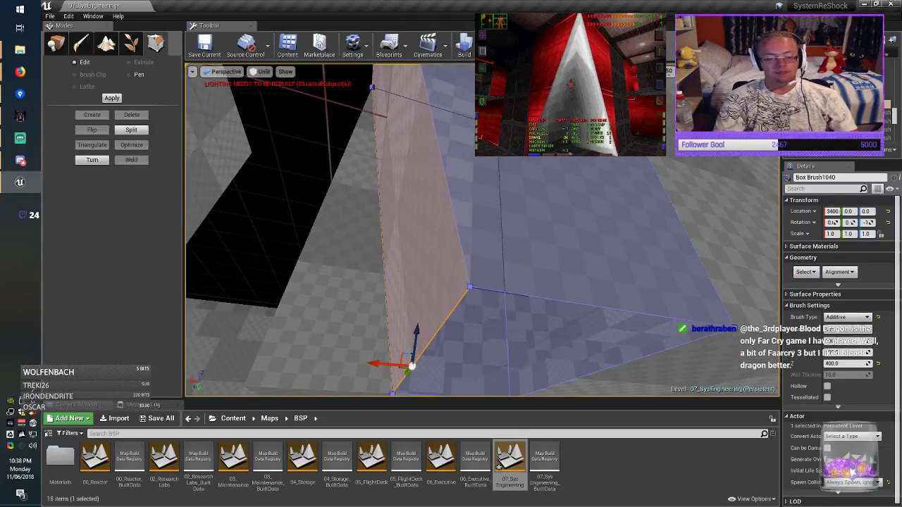
left_click_drag(386, 365, 463, 373)
mouse_move(567, 385)
left_mouse_down()
mouse_move(314, 380)
mouse_move(719, 384)
mouse_move(535, 368)
left_mouse_up()
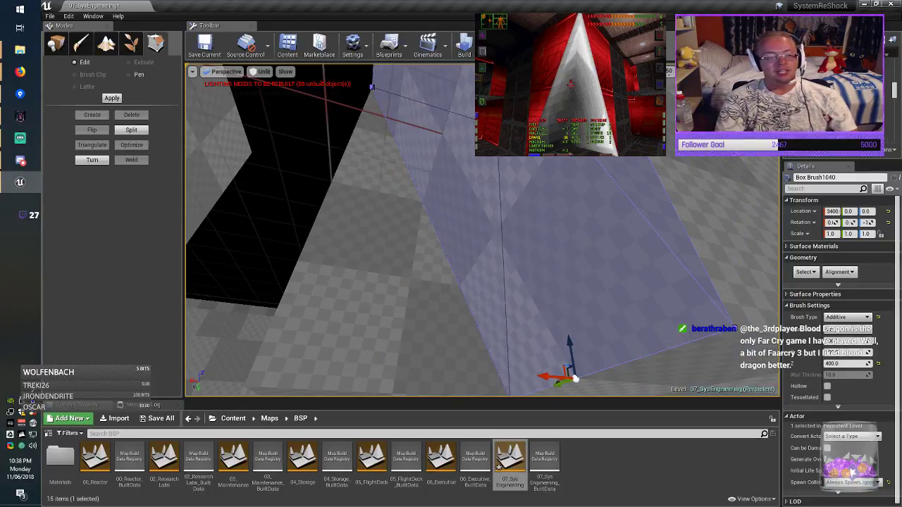
left_click(56, 44)
key("Escape")
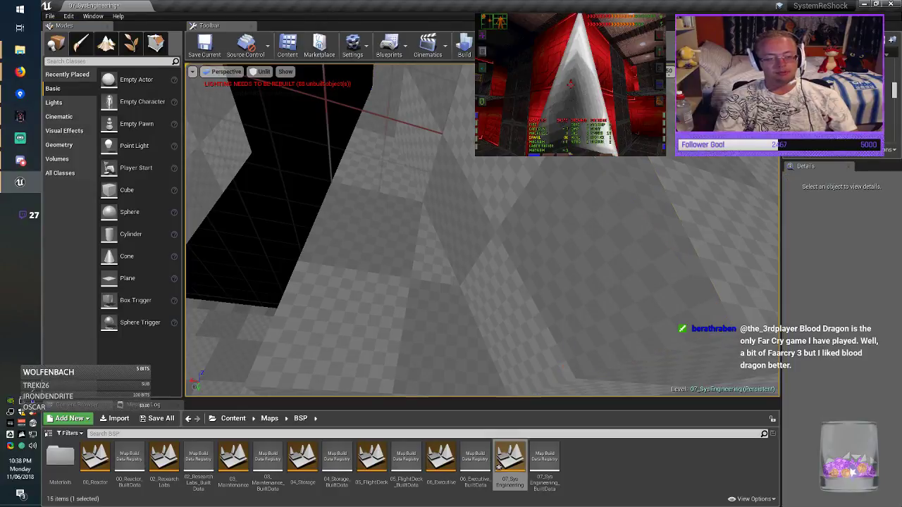
Duplicate the sloped wedge brush at X 3400, Y 0 in place, rotating the copy 90° about Z to form the second sloped side.
right_click_drag(437, 232, 536, 275)
mouse_move(465, 219)
right_mouse_down()
mouse_move(507, 232)
mouse_move(536, 218)
right_mouse_up()
left_click(476, 212)
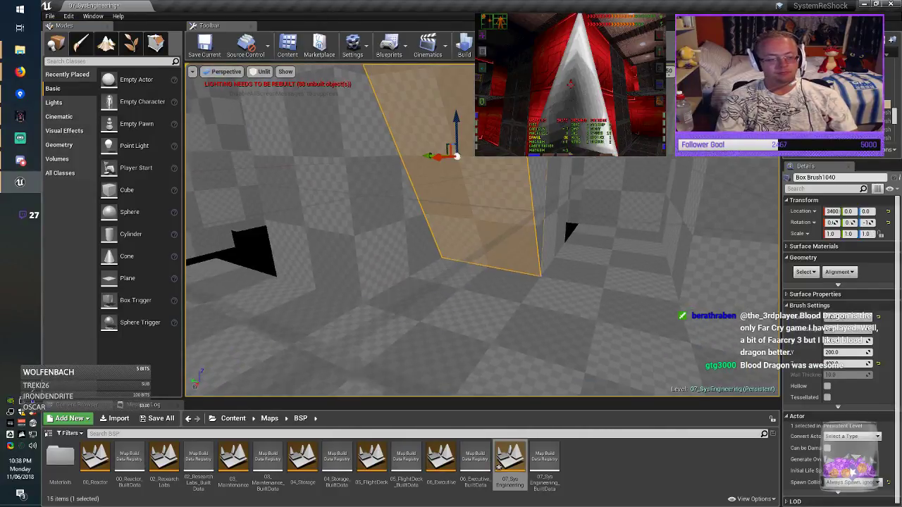
mouse_move(476, 212)
right_mouse_down()
mouse_move(461, 183)
mouse_move(447, 212)
mouse_move(445, 179)
right_mouse_up()
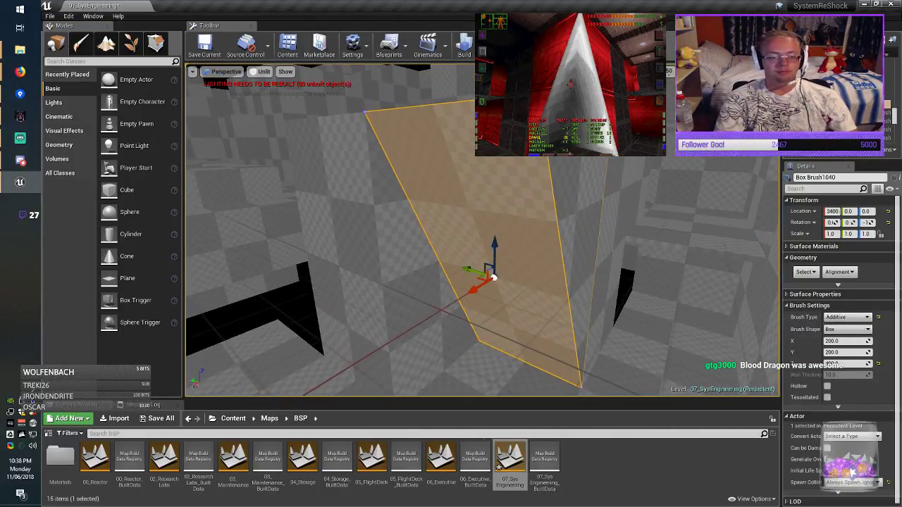
key("e")
left_click_drag(500, 303, 606, 303, "alt")
left_click_drag(456, 299, 445, 293, "alt")
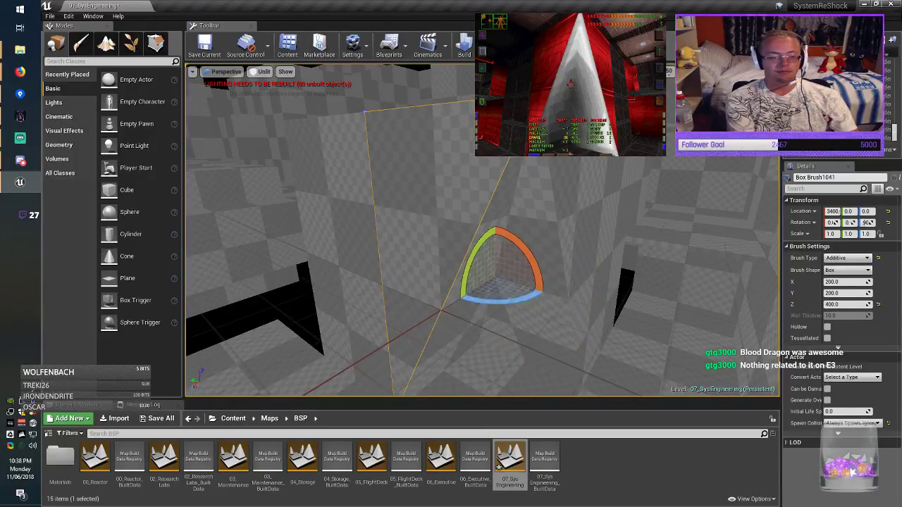
Select everything in the level, realign the textures on all brush surfaces, and clear the selection.
key("Escape")
mouse_move(446, 293)
right_mouse_down()
mouse_move(462, 303)
mouse_move(448, 277)
right_mouse_up()
key("ctrl+a")
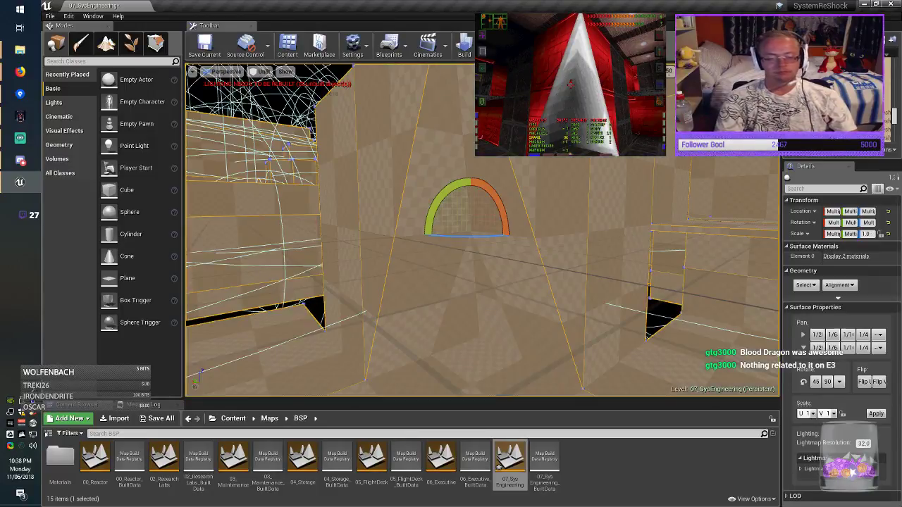
left_click(840, 286)
left_click(861, 307)
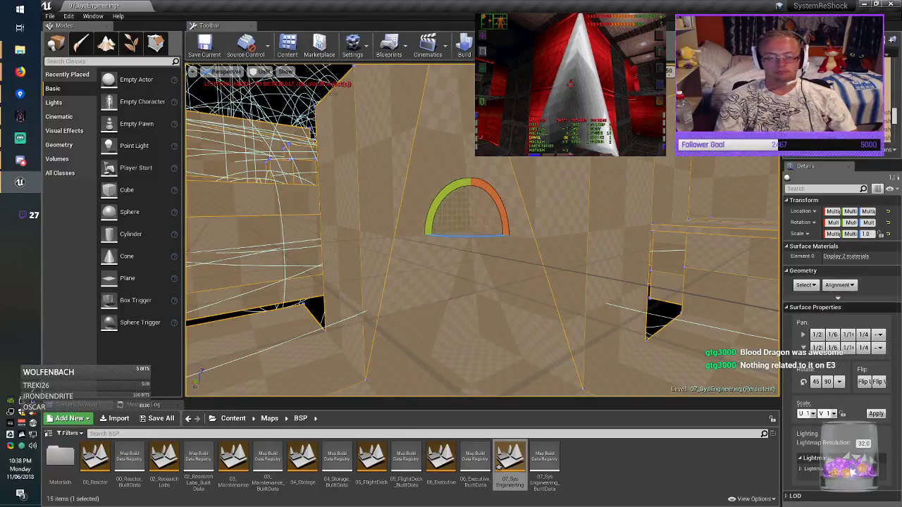
key("Escape")
mouse_move(471, 282)
right_mouse_down()
mouse_move(466, 299)
mouse_move(463, 246)
mouse_move(480, 275)
right_mouse_up()
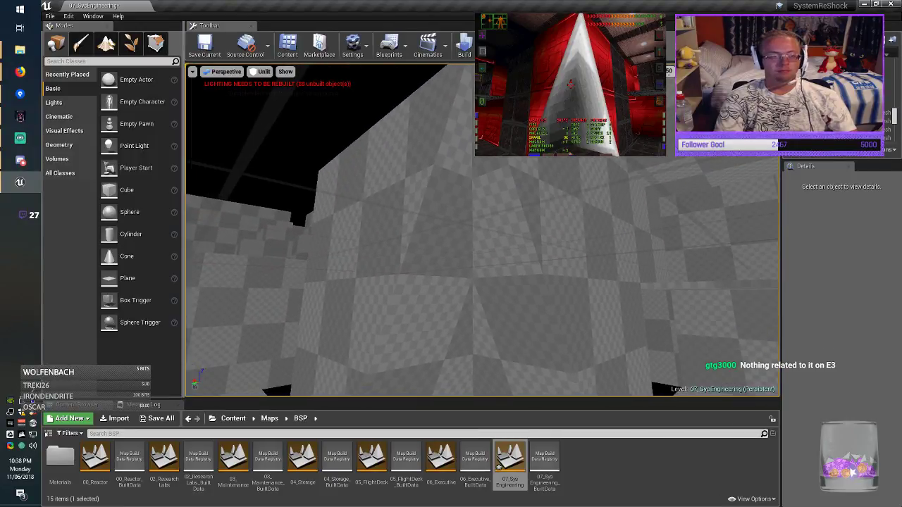
Switch the viewport to lit shading and place a point light at X 3450, Y -50, Z -150 in front of the sloped corner.
left_click(263, 71)
left_click(269, 91)
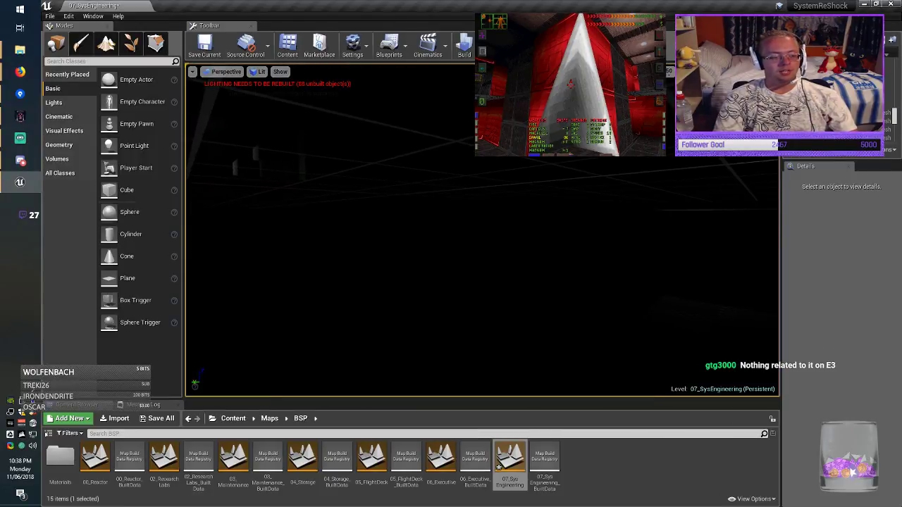
left_click_drag(131, 165, 453, 291)
right_click_drag(453, 291, 451, 308)
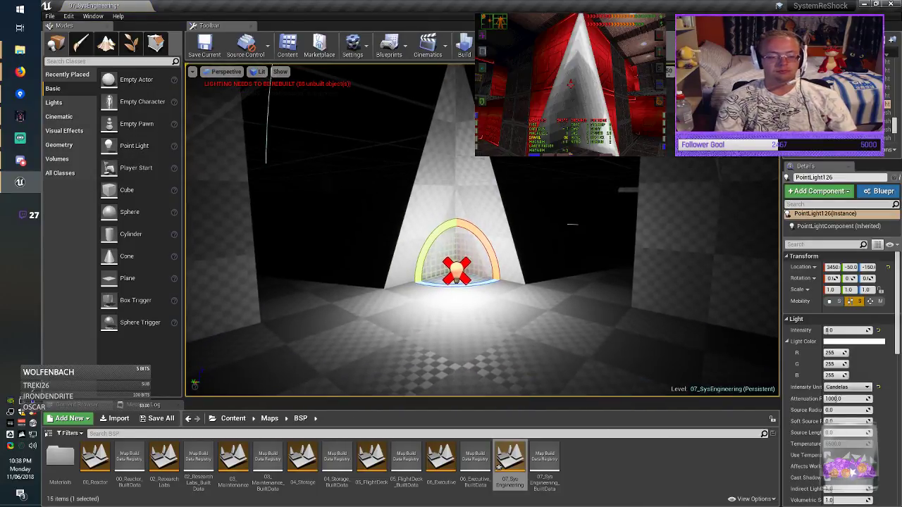
Raise the point light to Z 0 and move it to X 3600, Y -200 to light the room.
key("w")
left_click_drag(456, 244, 457, 154)
right_click_drag(457, 184, 627, 231)
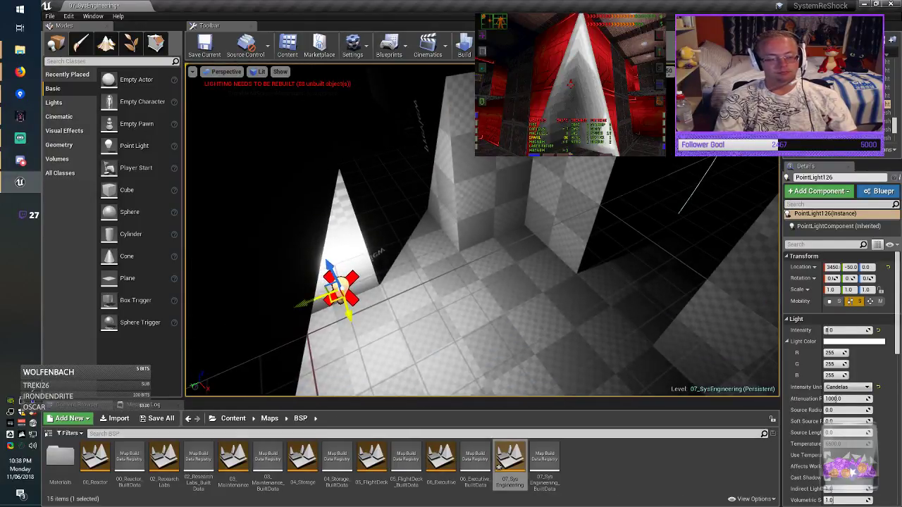
left_click_drag(324, 302, 473, 337)
mouse_move(483, 233)
right_mouse_down()
mouse_move(395, 190)
mouse_move(310, 176)
mouse_move(303, 186)
mouse_move(314, 211)
mouse_move(282, 197)
mouse_move(317, 201)
mouse_move(328, 258)
mouse_move(437, 271)
right_mouse_up()
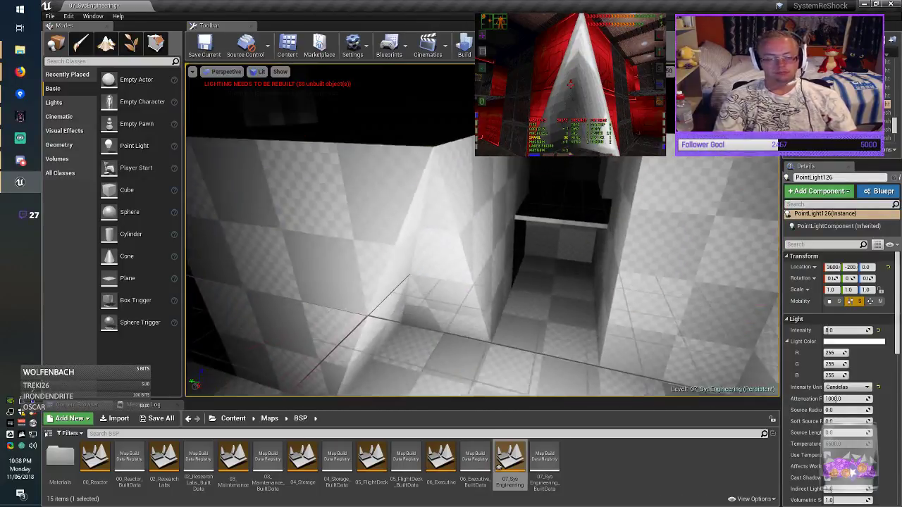
Duplicate the two wedge brushes at the corridor corner to Y -400 and rotate the copies 90 degrees.
left_click(440, 271)
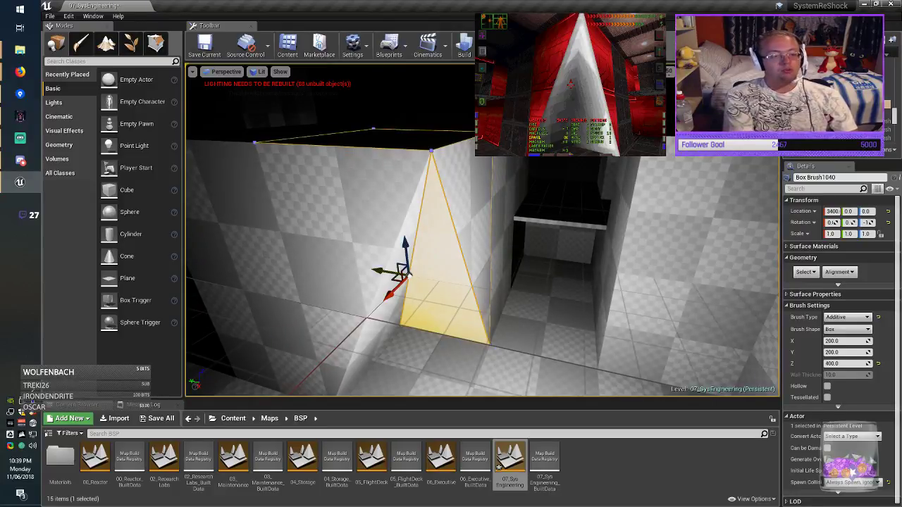
left_click(360, 236, "ctrl")
mouse_move(360, 236)
right_mouse_down()
mouse_move(412, 258)
mouse_move(408, 313)
right_mouse_up()
key("e")
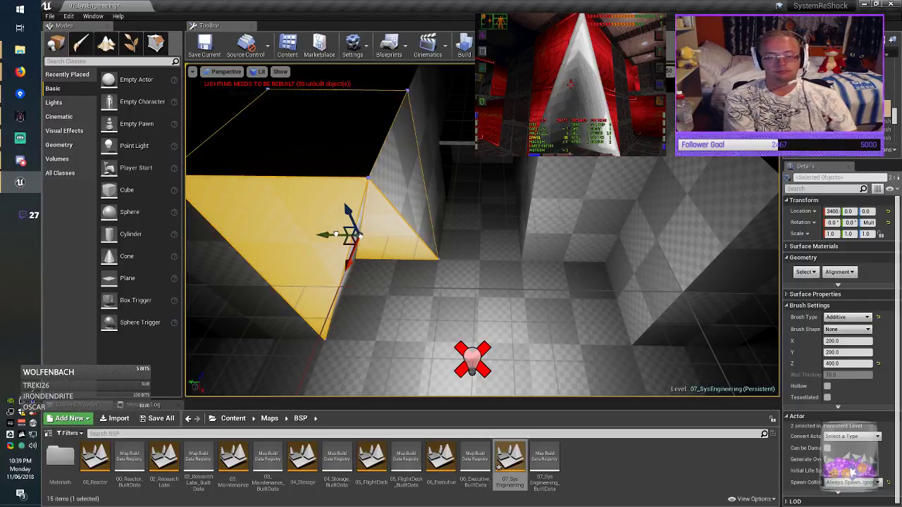
mouse_move(336, 233)
left_mouse_down()
mouse_move(599, 246)
mouse_move(565, 249)
mouse_move(544, 275)
left_mouse_up()
key("e")
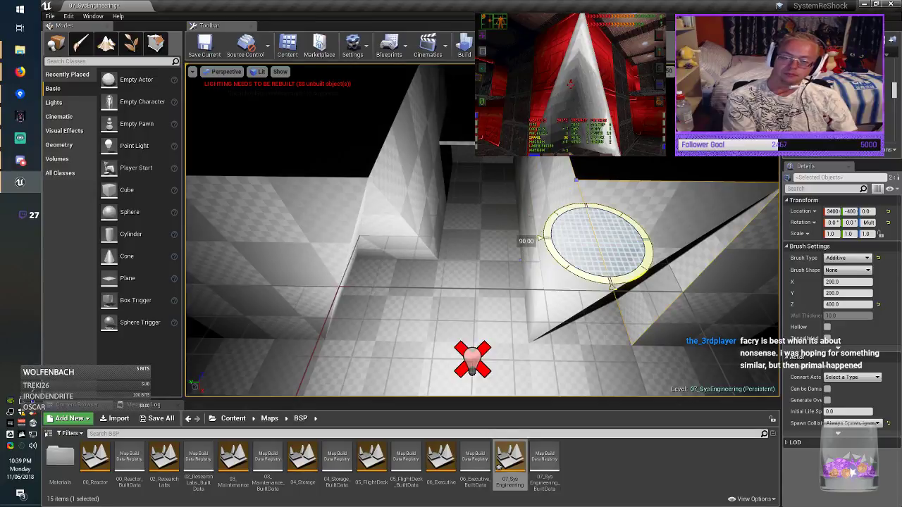
Duplicate the rotated wedge pair across the corridor to X 3800, Y -400 and rotate the new copies 90 degrees.
mouse_move(544, 275)
right_mouse_down()
mouse_move(634, 289)
mouse_move(712, 282)
right_mouse_up()
key("w")
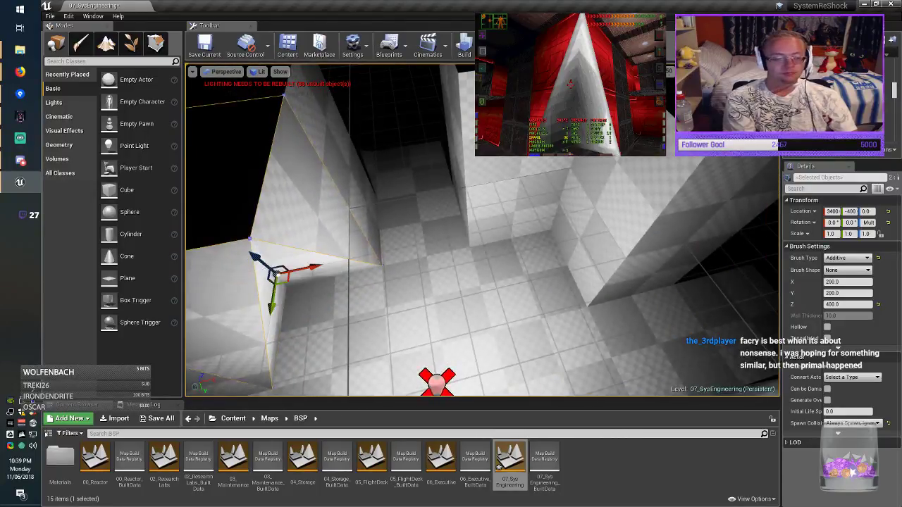
mouse_move(331, 270)
left_mouse_down()
mouse_move(575, 249)
mouse_move(561, 269)
left_mouse_up()
key("e")
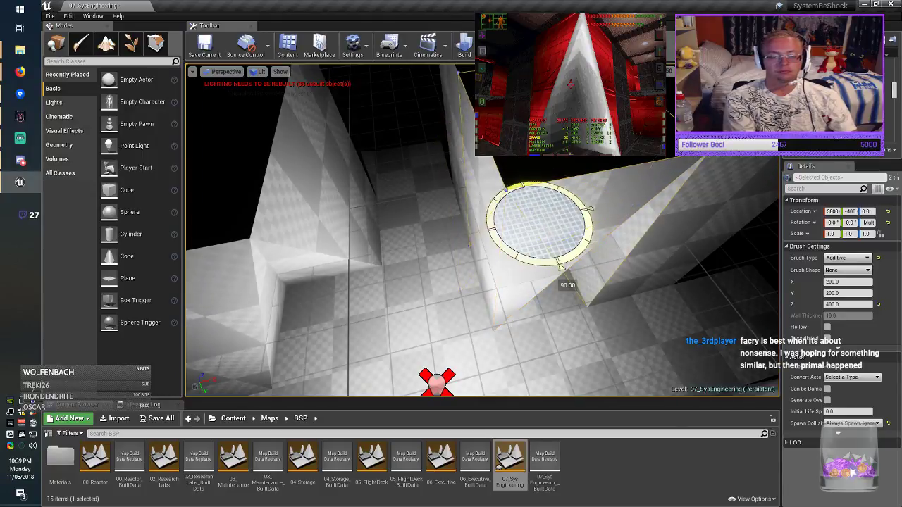
Duplicate the wedge pair into the last corner at X 3800, Y 0, rotate it to fit, and clear the selection.
mouse_move(560, 268)
right_mouse_down()
mouse_move(557, 281)
mouse_move(695, 270)
right_mouse_up()
key("r")
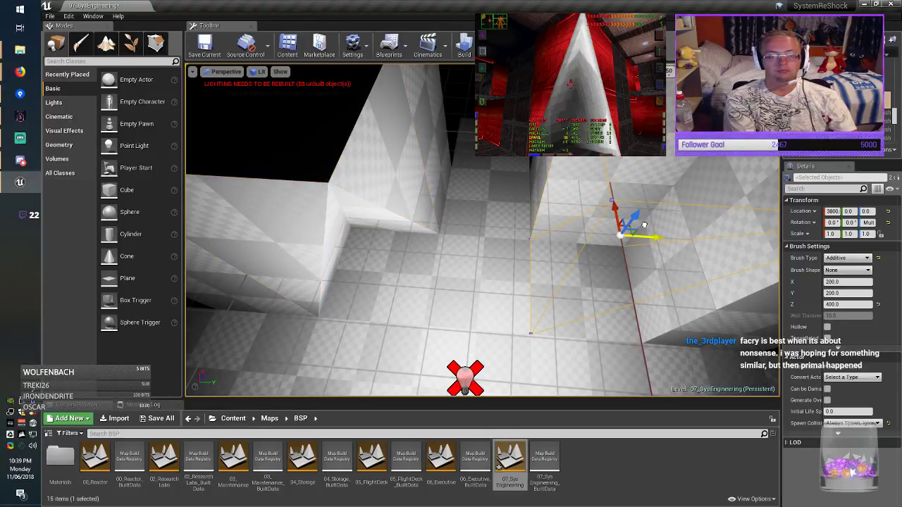
right_click_drag(643, 224, 638, 227)
key("e")
left_click_drag(596, 269, 649, 270)
key("Escape")
mouse_move(649, 270)
right_mouse_down()
mouse_move(650, 234)
mouse_move(765, 247)
mouse_move(754, 248)
right_mouse_up()
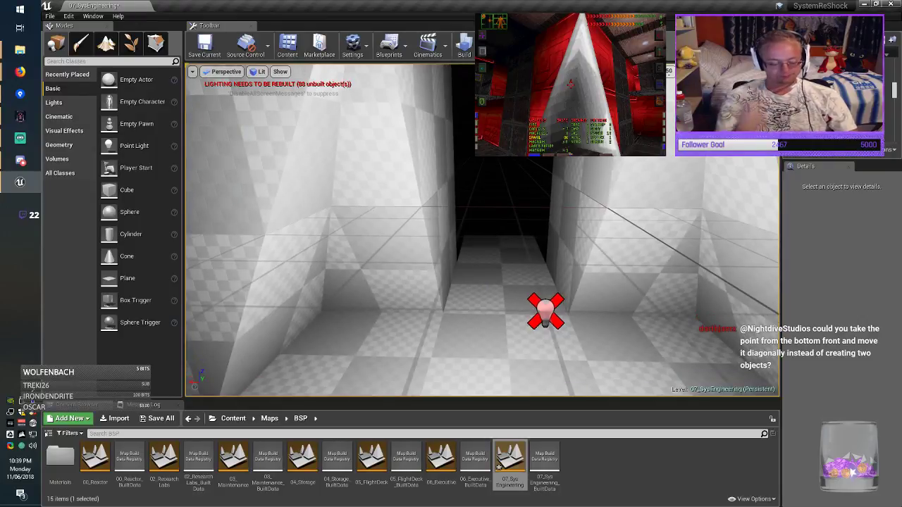
Align the textures on all brush surfaces in the level and save the 07_SysEngineering map.
key("ctrl+a")
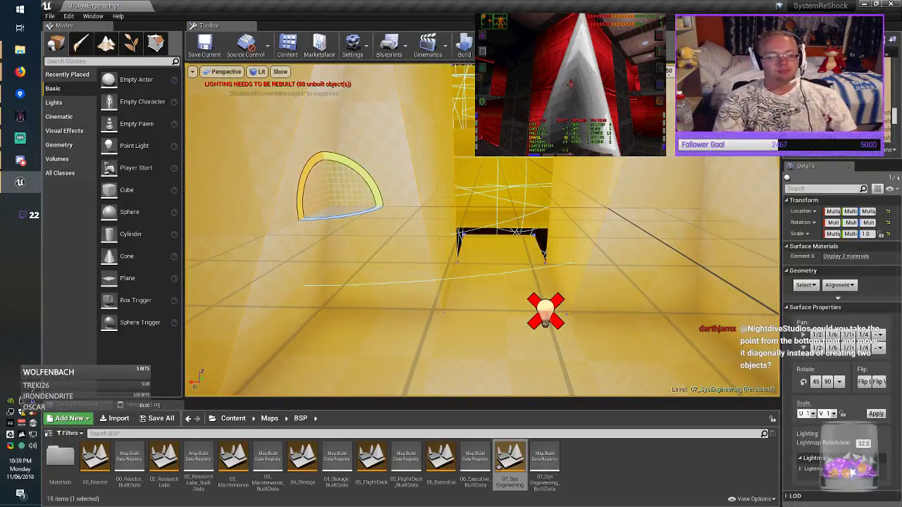
right_click_drag(483, 239, 482, 227)
key("space")
key("Escape")
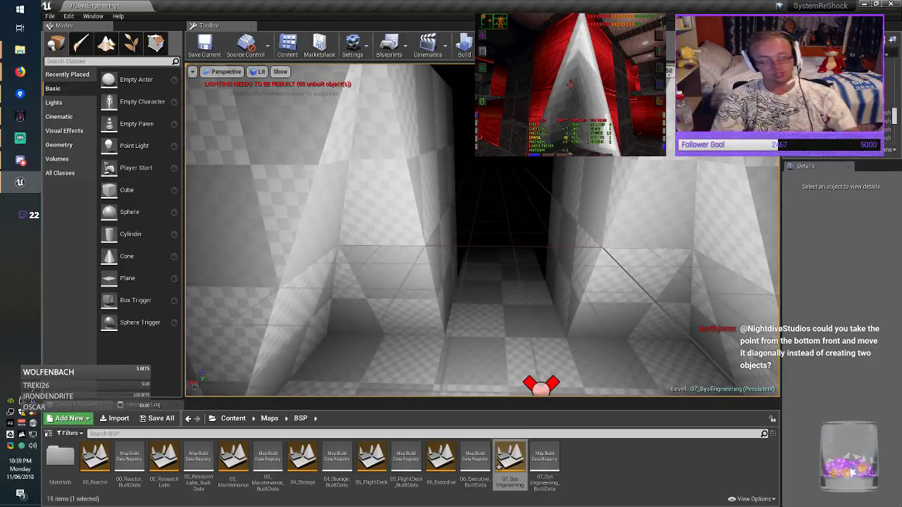
right_click_drag(483, 229, 520, 238)
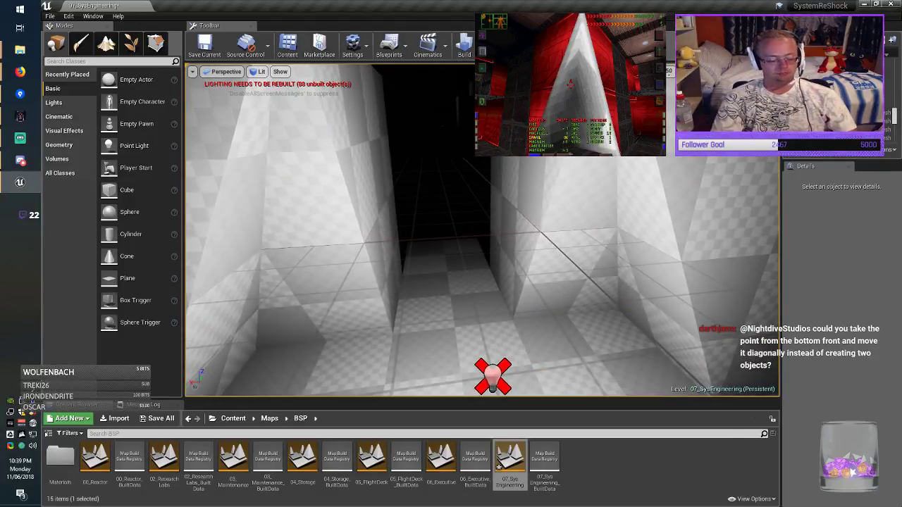
key("ctrl+a")
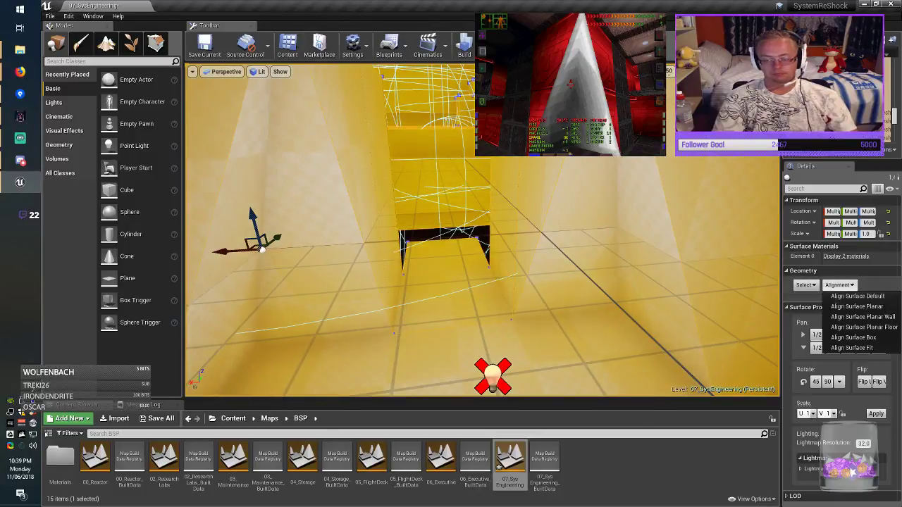
key("Escape")
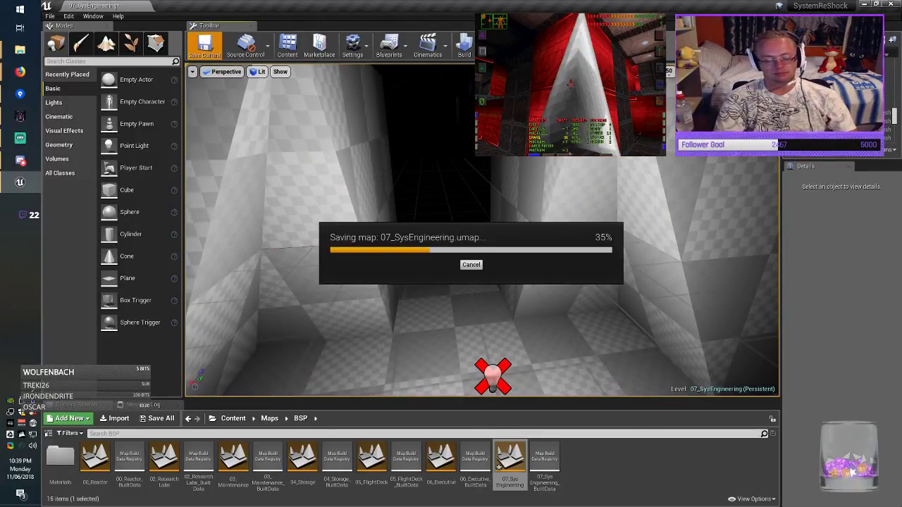
Inspect the wedge-shaped corner brushes and switch the viewport shading to Unlit.
mouse_move(483, 230)
right_mouse_down()
mouse_move(563, 232)
mouse_move(476, 235)
right_mouse_up()
key("w")
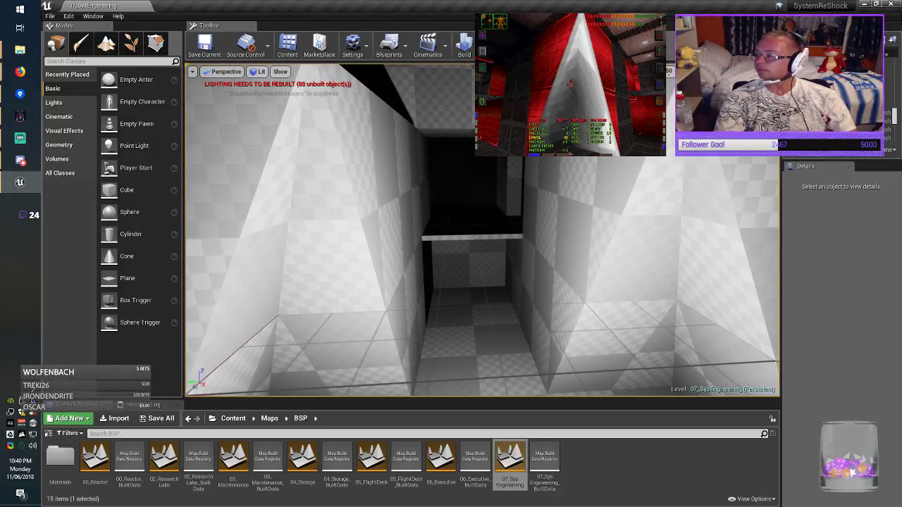
right_click_drag(476, 235, 476, 235)
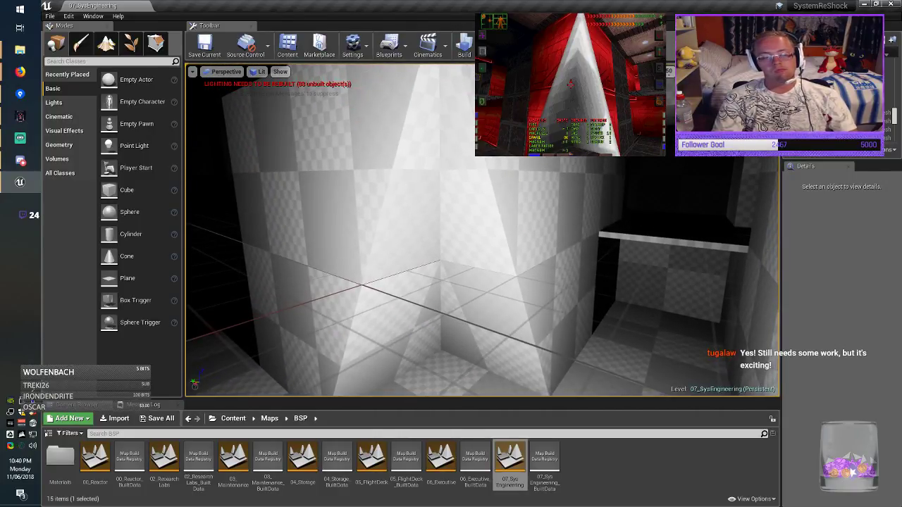
left_click(331, 205)
right_click_drag(332, 204, 331, 204)
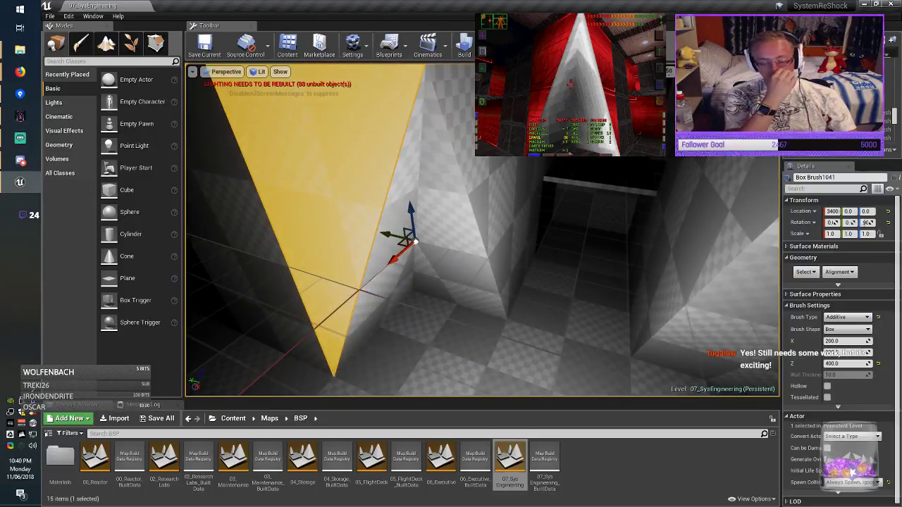
right_click_drag(477, 235, 477, 235)
left_click(257, 71)
left_click(281, 100)
Duplicate one wedge brush along X to an empty spot at X 4600 as a test piece.
left_click(335, 236)
right_click_drag(335, 236, 335, 236)
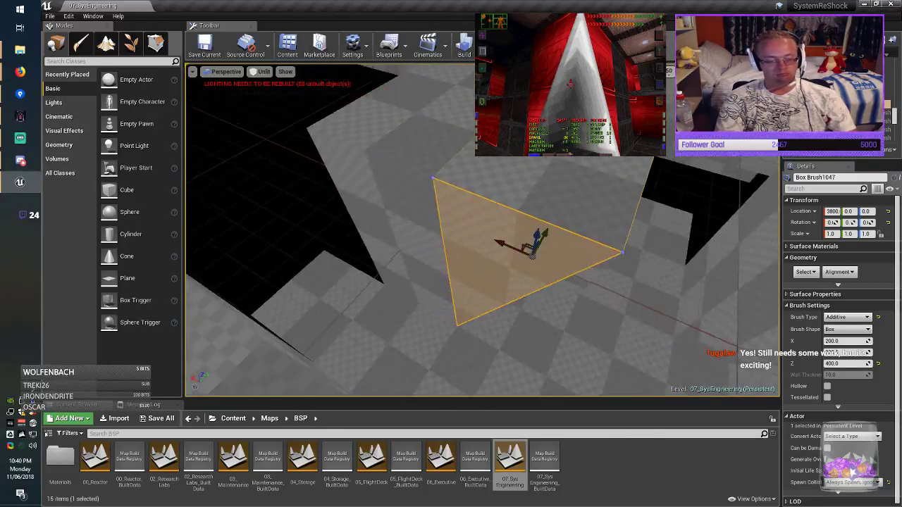
right_click_drag(476, 235, 476, 235)
mouse_move(495, 239)
left_mouse_down("alt")
mouse_move(188, 86)
mouse_move(220, 103)
left_mouse_up("alt")
right_click_drag(219, 103, 219, 103)
right_click_drag(476, 235, 477, 235)
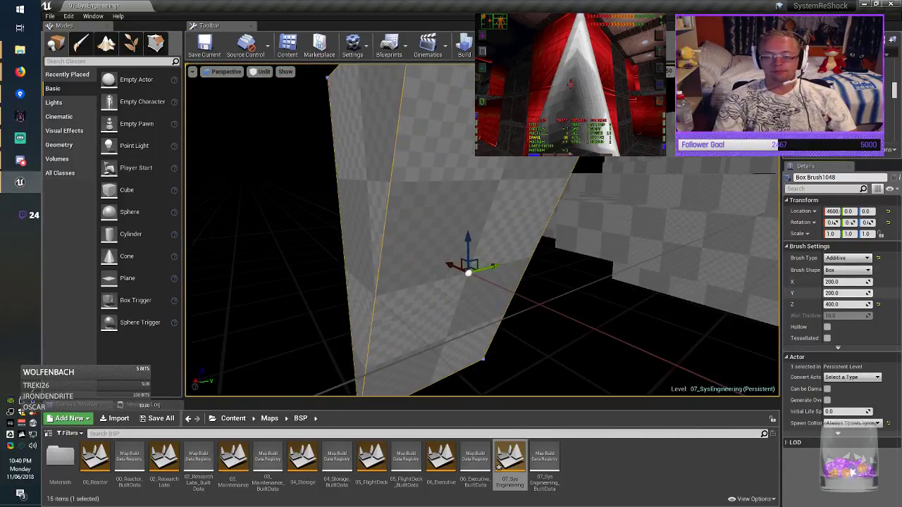
Rebuild the test wedge as a plain box by changing its Y size and setting it back to 200.
key("Return")
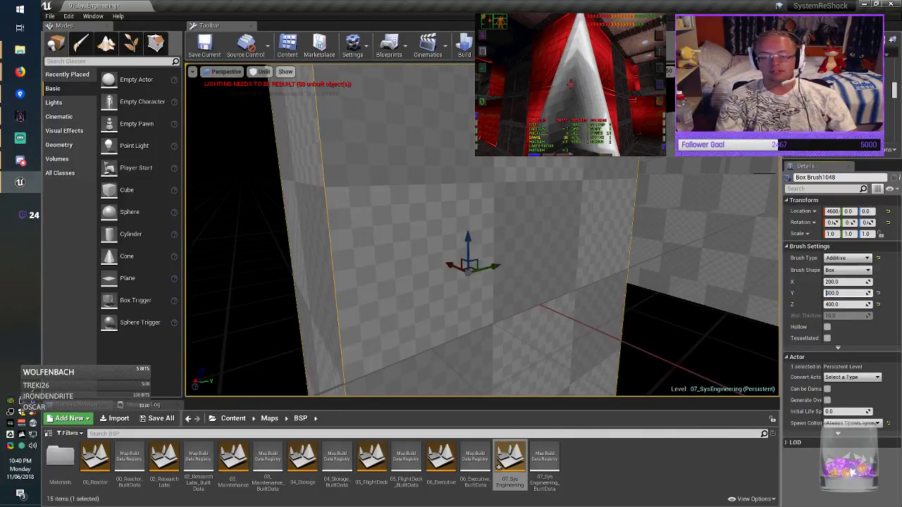
key("Return")
right_click_drag(476, 234, 476, 235)
In geometry editing, try moving one corner vertex of the test box diagonally inward across its face.
left_click(156, 44)
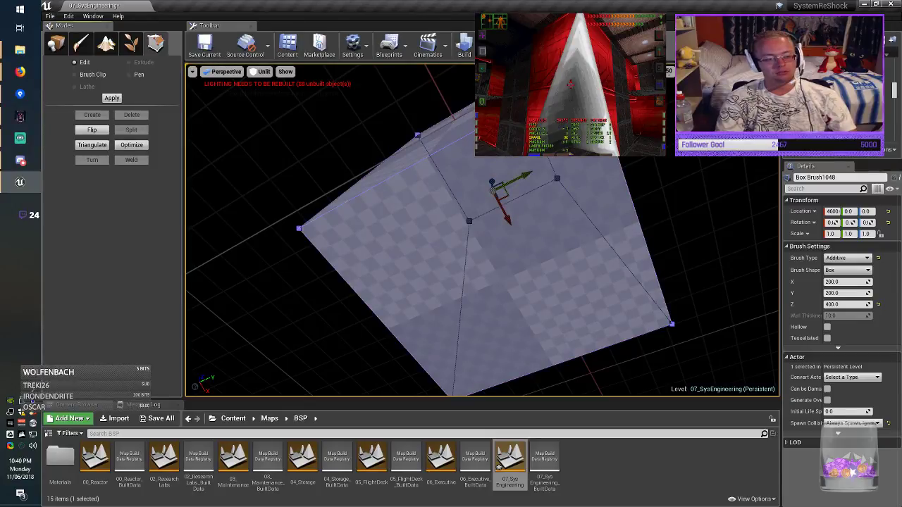
left_click(299, 228)
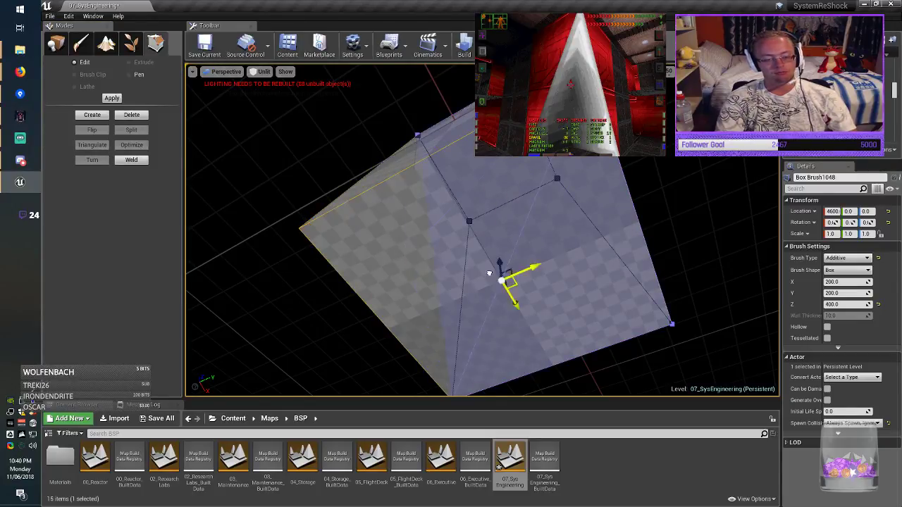
left_click(672, 324)
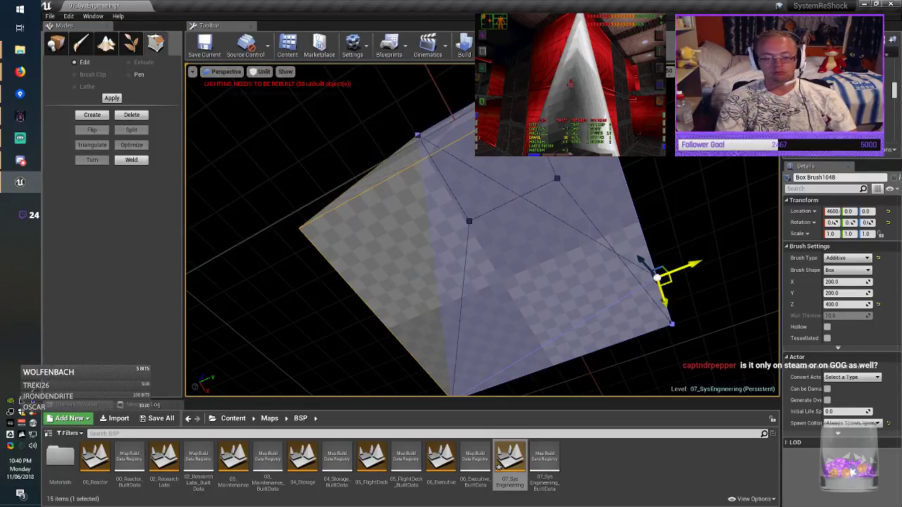
left_click_drag(596, 344, 652, 423)
left_click(587, 327)
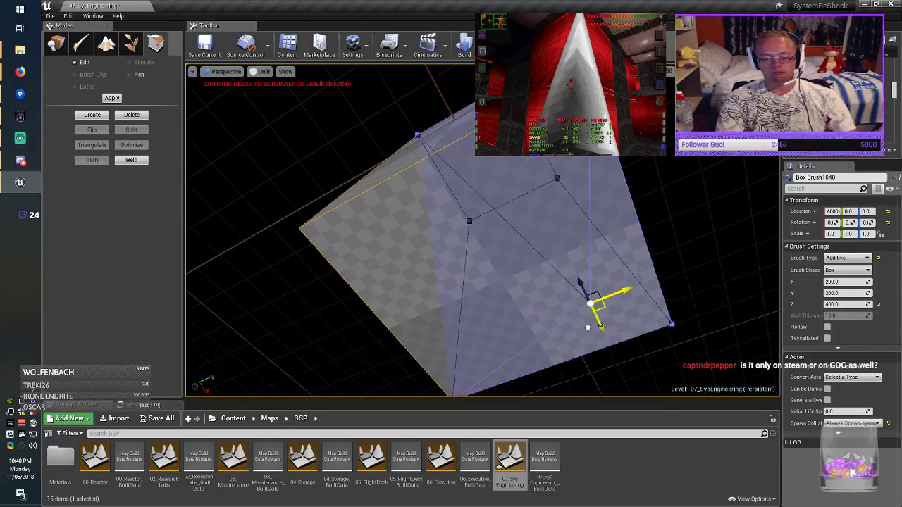
left_click(663, 354)
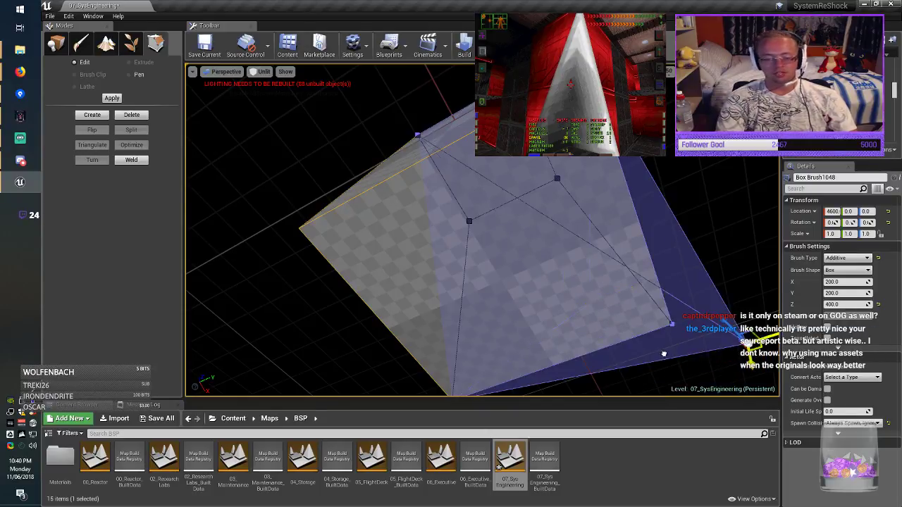
left_click(641, 317)
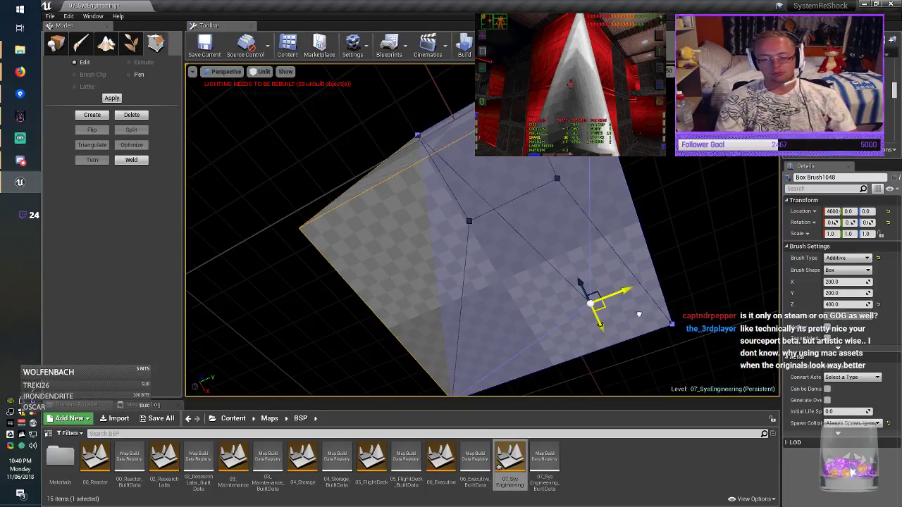
left_click(703, 349)
left_click(658, 310)
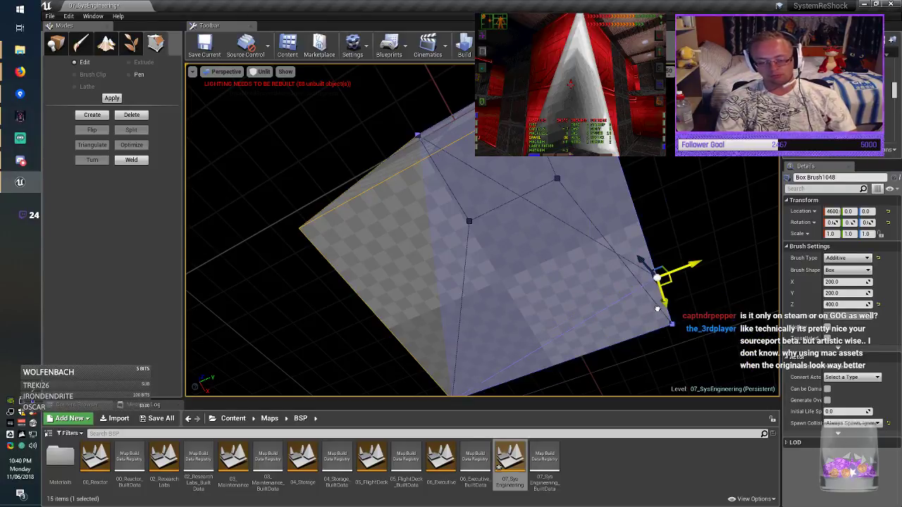
left_click(640, 322)
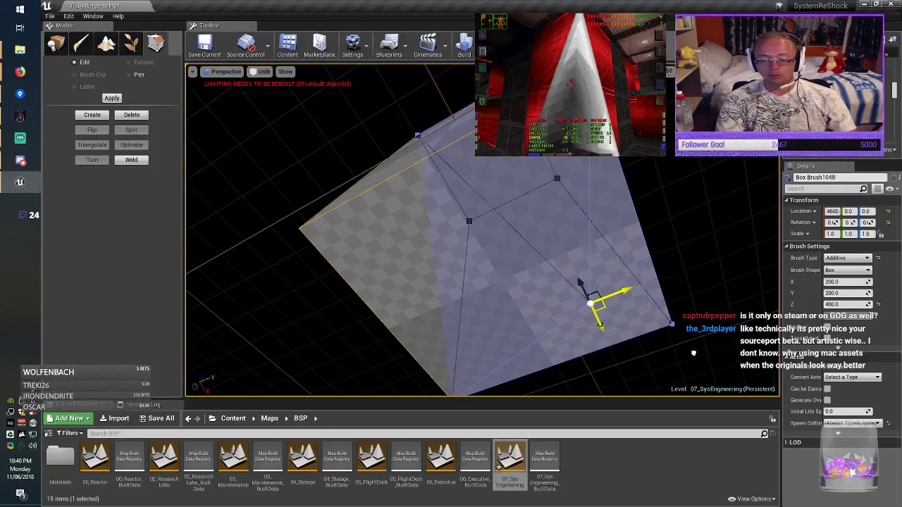
left_click(740, 363)
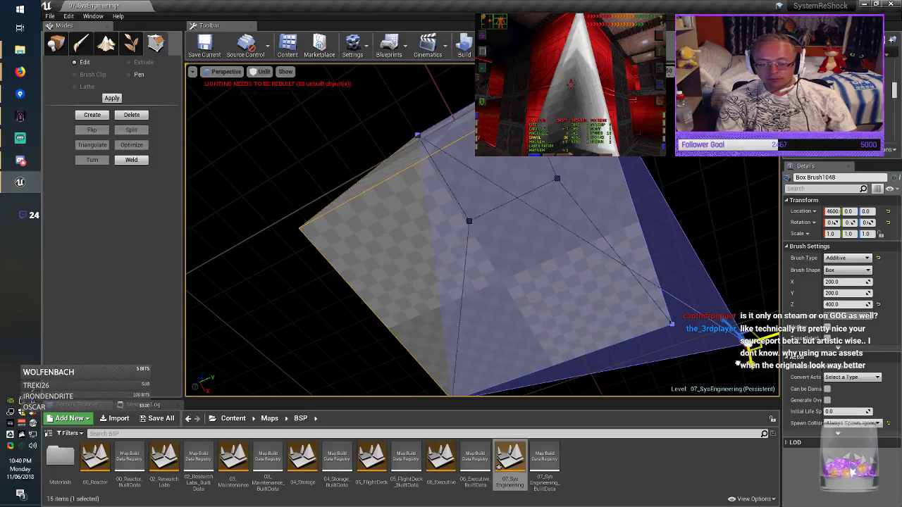
mouse_move(660, 323)
left_mouse_down()
mouse_move(639, 315)
mouse_move(694, 358)
left_mouse_up()
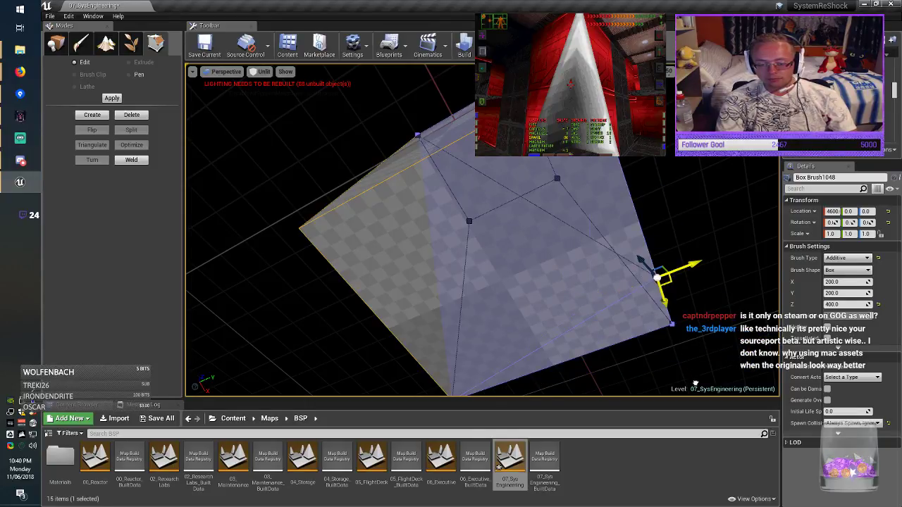
left_click(734, 366)
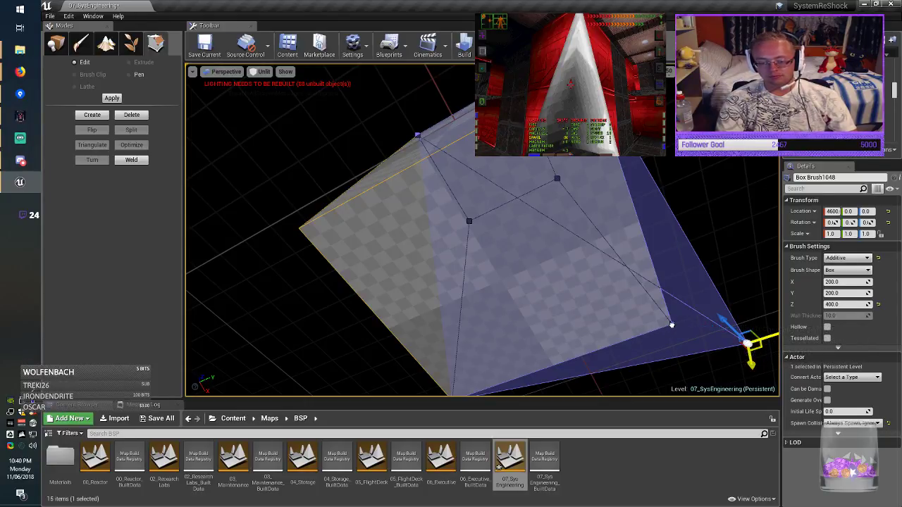
left_click_drag(672, 325, 621, 314)
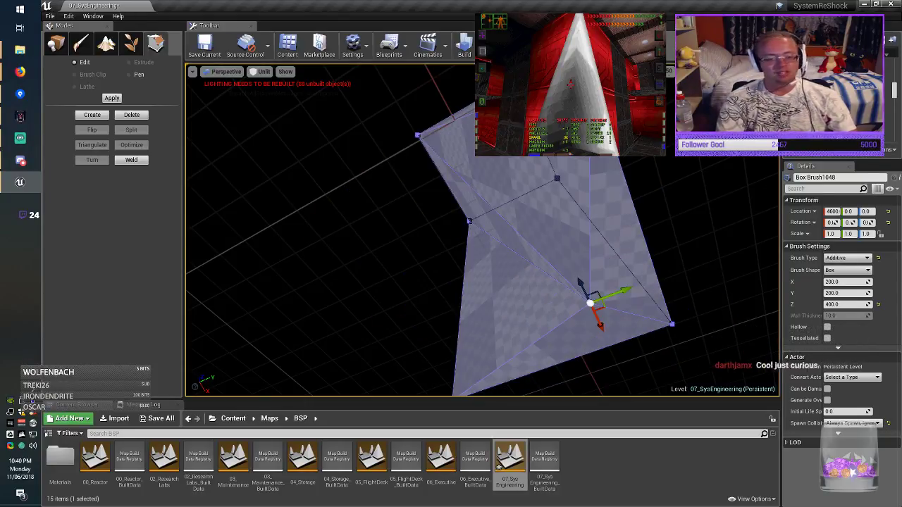
Try moving the same vertex diagonally out beyond the box's corner, then undo that move.
right_click_drag(622, 314, 676, 373)
right_click_drag(588, 296, 572, 282)
mouse_move(483, 233)
right_mouse_down()
mouse_move(481, 266)
mouse_move(476, 258)
mouse_move(508, 239)
right_mouse_up()
right_click_drag(555, 270, 544, 263)
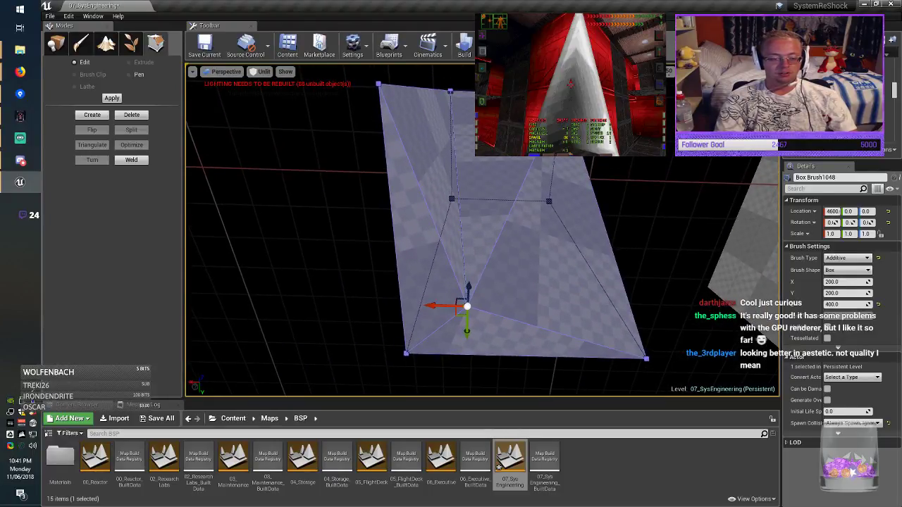
mouse_move(461, 311)
left_mouse_down()
mouse_move(399, 349)
mouse_move(389, 381)
left_mouse_up()
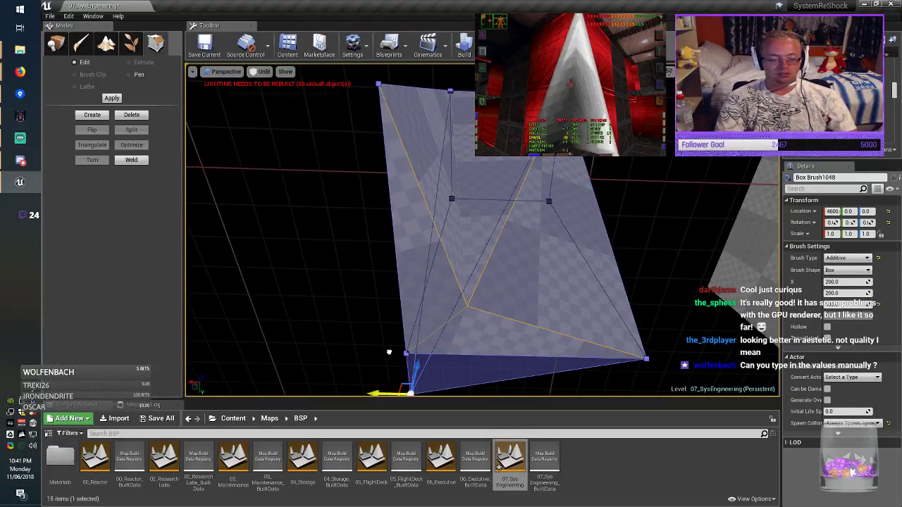
key("ctrl+z")
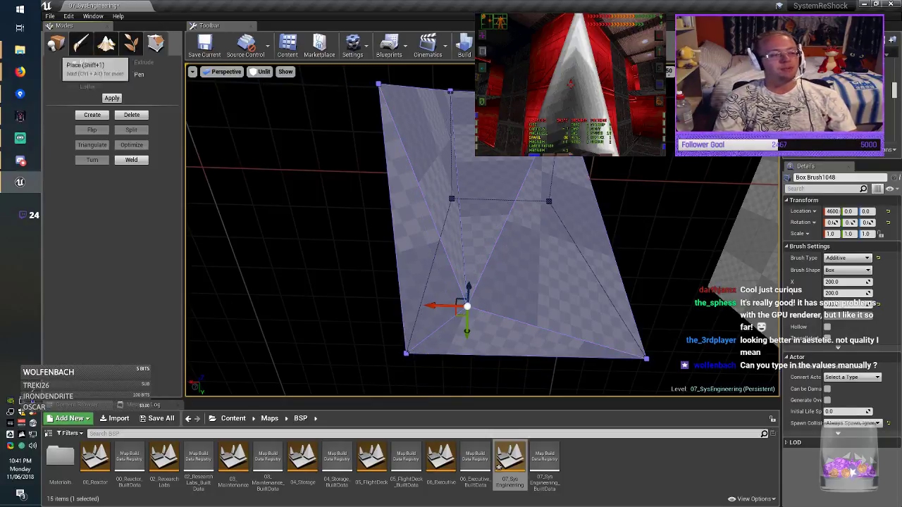
Return to placement mode and delete the test box brush.
left_click(57, 44)
key("Delete")
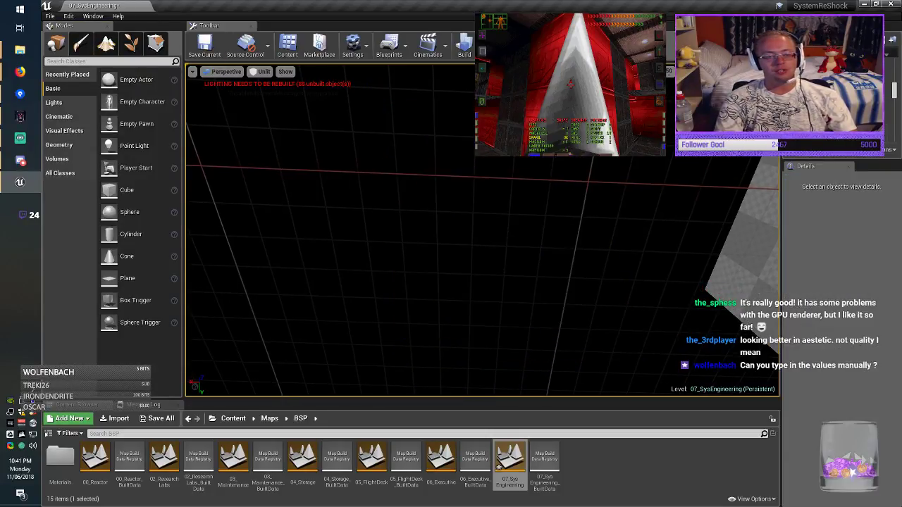
mouse_move(483, 282)
right_mouse_down()
mouse_move(557, 324)
mouse_move(557, 310)
mouse_move(535, 293)
mouse_move(480, 303)
mouse_move(402, 292)
right_mouse_up()
right_click_drag(475, 181, 471, 179)
right_click_drag(689, 274, 474, 278)
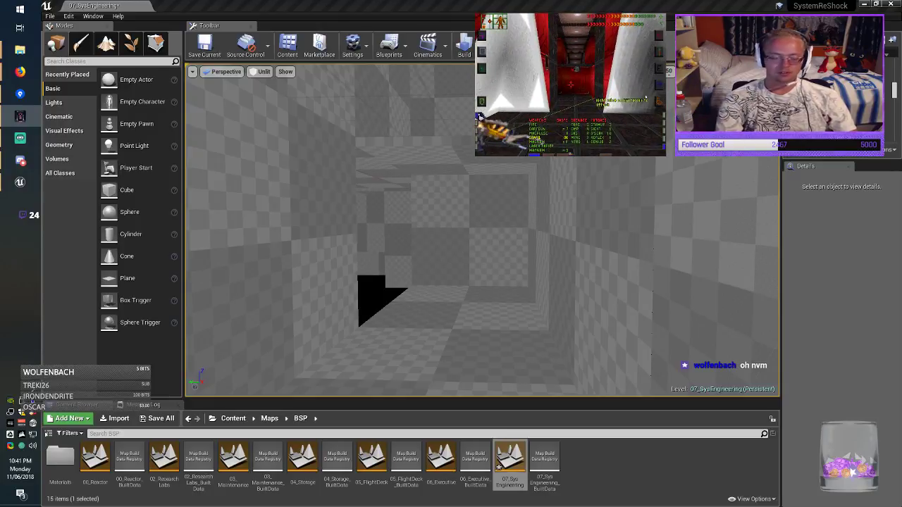
Duplicate the 200 × 200 × 10 floor slab at X 3000, Y -200 into the side opening at X 3600, Y -800.
right_click_drag(482, 240, 722, 276)
left_click(461, 224)
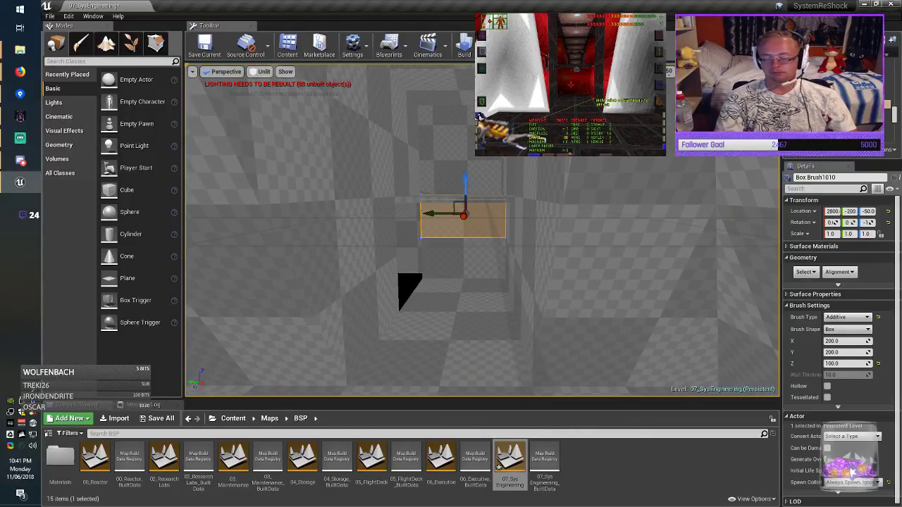
mouse_move(461, 224)
right_mouse_down()
mouse_move(455, 211)
mouse_move(487, 213)
right_mouse_up()
left_click(461, 224)
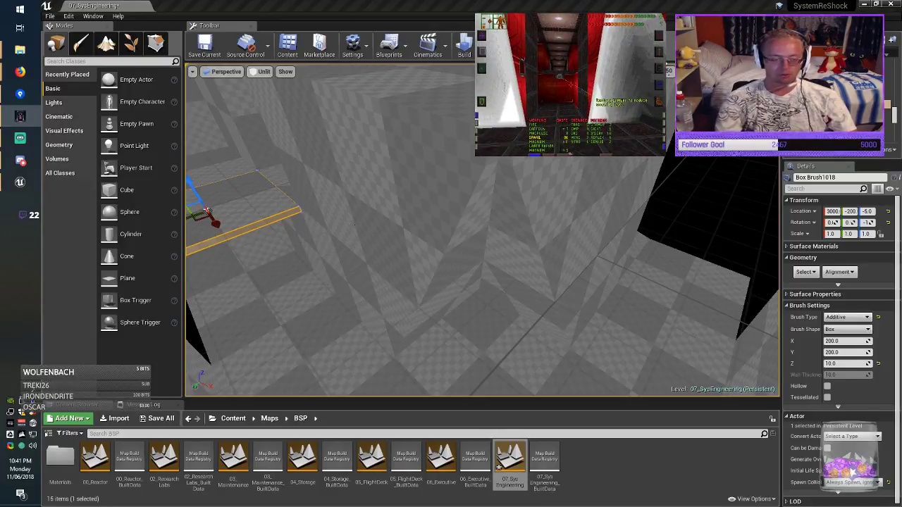
right_click_drag(483, 232, 487, 257)
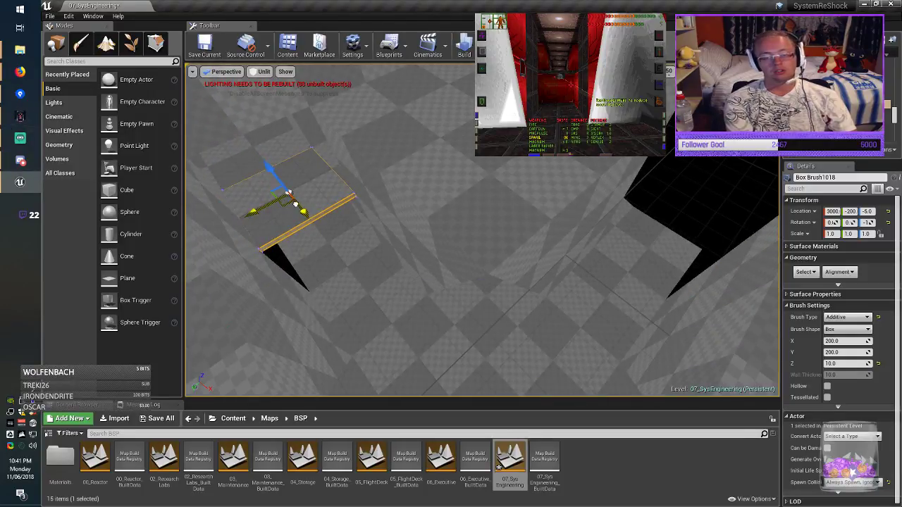
mouse_move(295, 203)
left_mouse_down("alt")
mouse_move(647, 199)
mouse_move(691, 226)
mouse_move(692, 205)
left_mouse_up("alt")
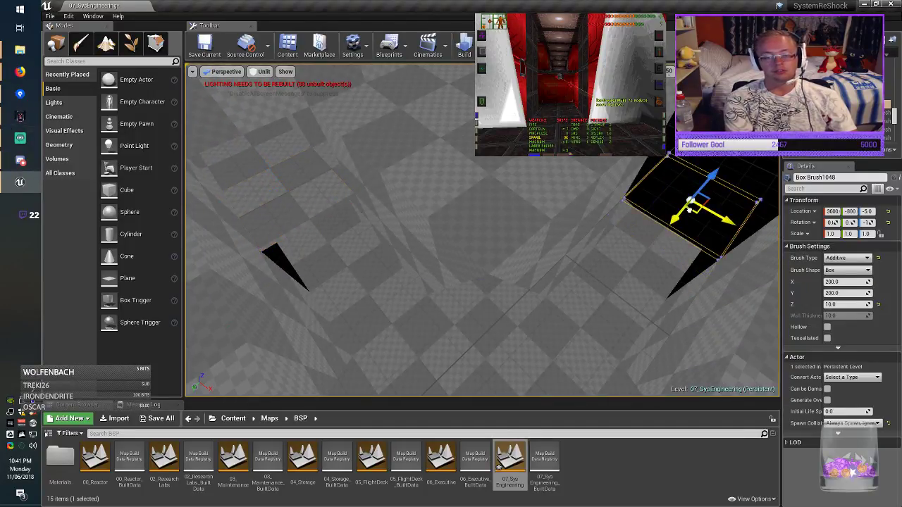
Duplicate the floor slab again into the next side opening at X 4200, Y -200.
mouse_move(690, 208)
right_mouse_down()
mouse_move(588, 187)
mouse_move(680, 201)
mouse_move(768, 190)
right_mouse_up()
right_click_drag(708, 243, 719, 252)
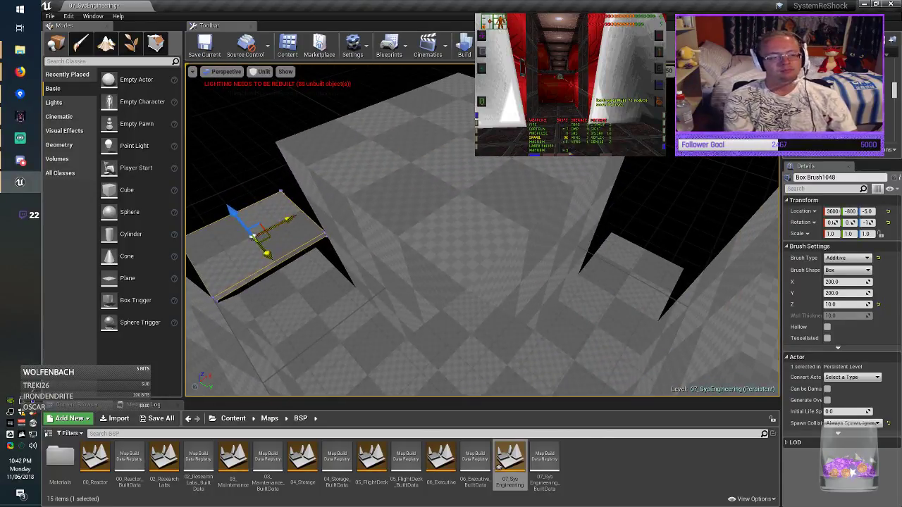
mouse_move(274, 241)
left_mouse_down("alt")
mouse_move(645, 204)
mouse_move(675, 220)
left_mouse_up("alt")
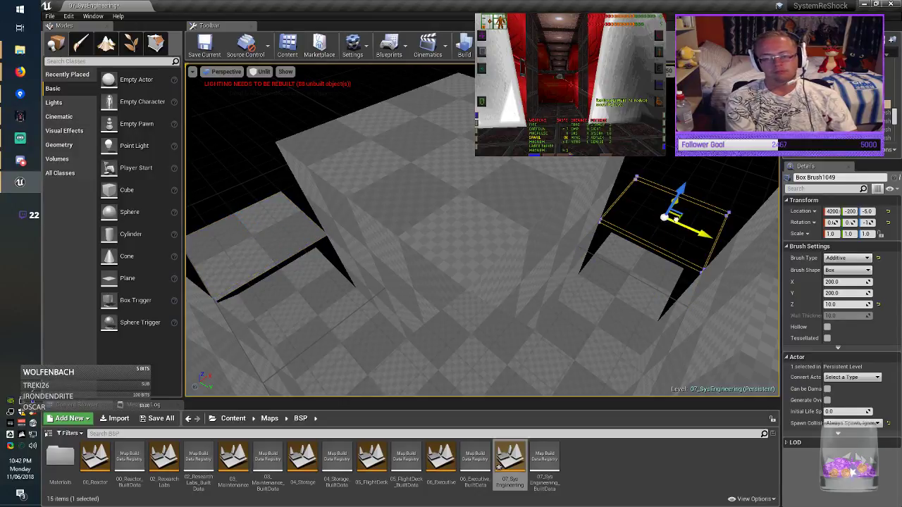
Duplicate the slab into the remaining side opening at X 3600, Y 400, clear the selection and save the level.
right_click_drag(675, 220, 786, 219)
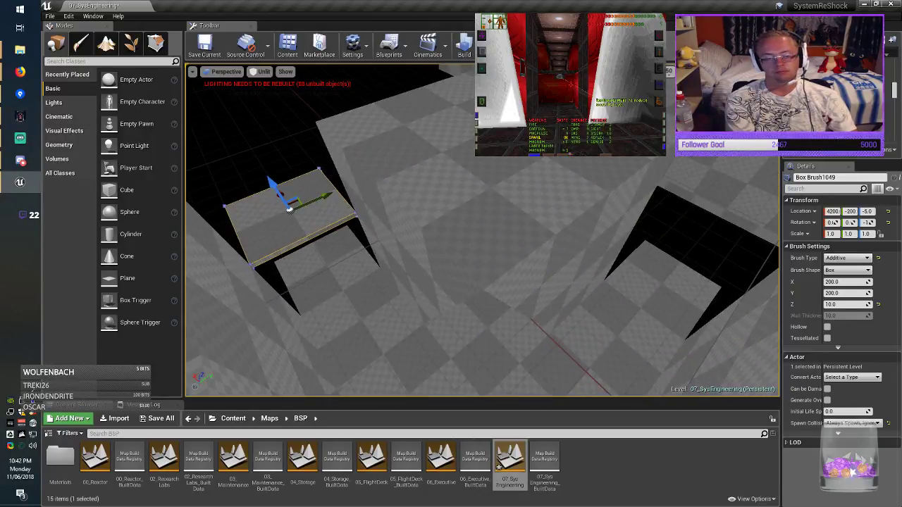
mouse_move(294, 203)
right_mouse_down()
mouse_move(380, 211)
mouse_move(430, 229)
right_mouse_up()
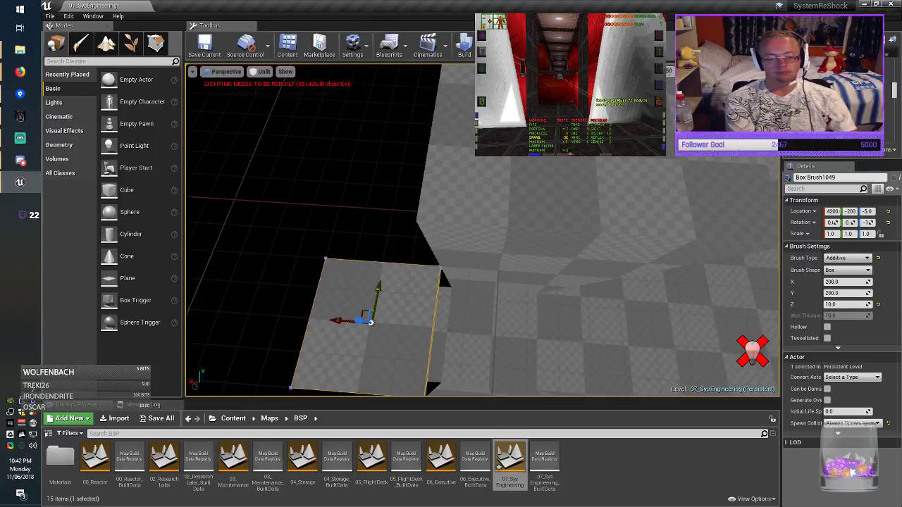
left_click_drag(371, 295, 646, 62, "alt")
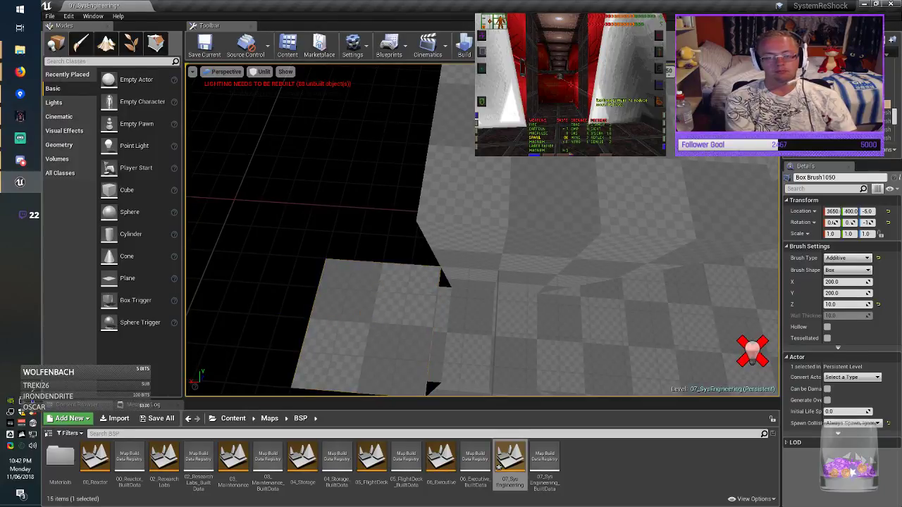
mouse_move(627, 106)
right_mouse_down()
mouse_move(688, 106)
mouse_move(747, 81)
mouse_move(754, 63)
right_mouse_up()
left_click_drag(503, 230, 503, 173)
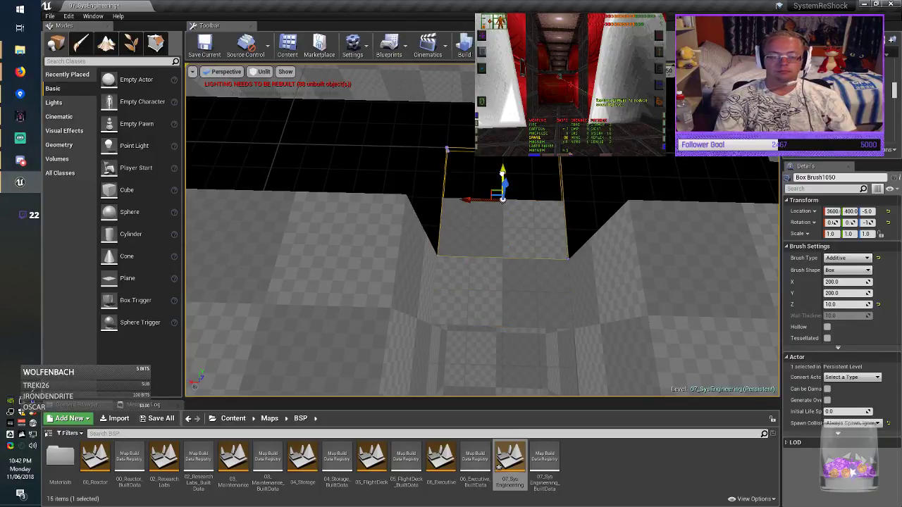
key("Escape")
right_click_drag(482, 229, 402, 205)
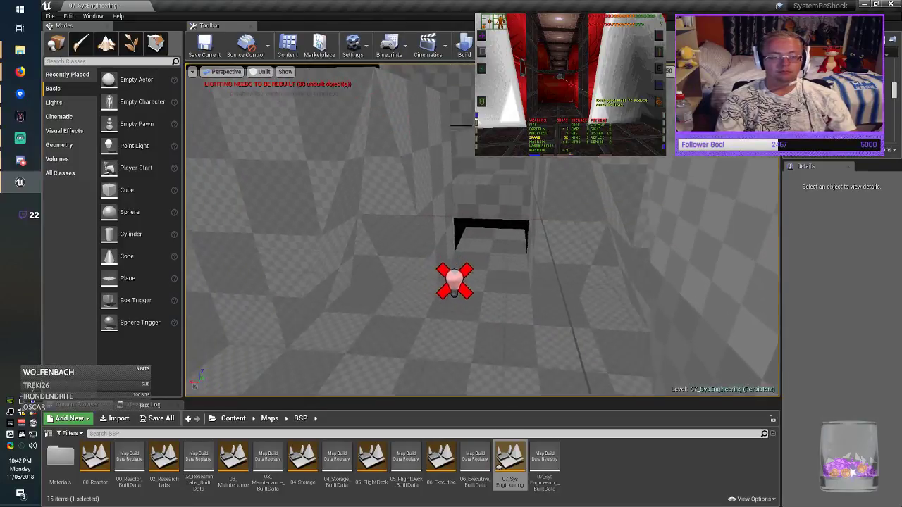
key("ctrl+s")
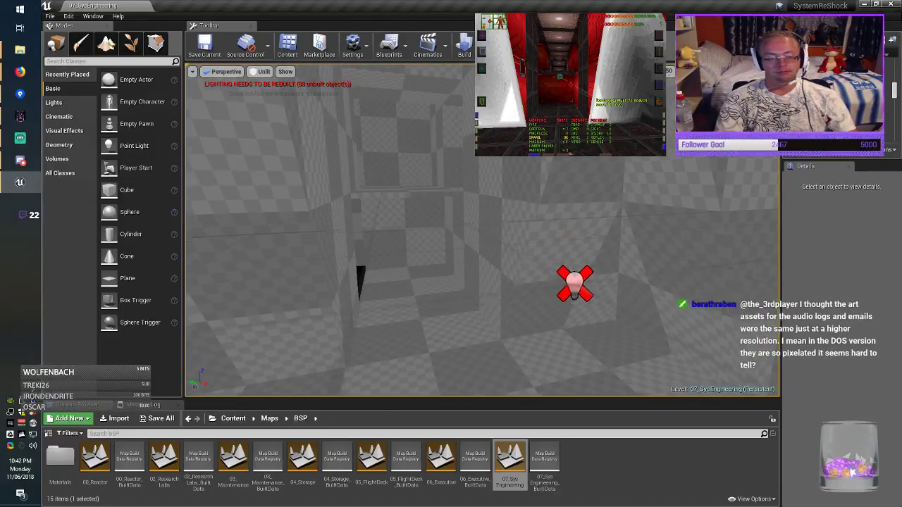
Examine the sunken passage's floor and side gaps, switching to the original game to compare its layout.
key("w")
mouse_move(482, 230)
right_mouse_down()
mouse_move(359, 236)
mouse_move(451, 261)
right_mouse_up()
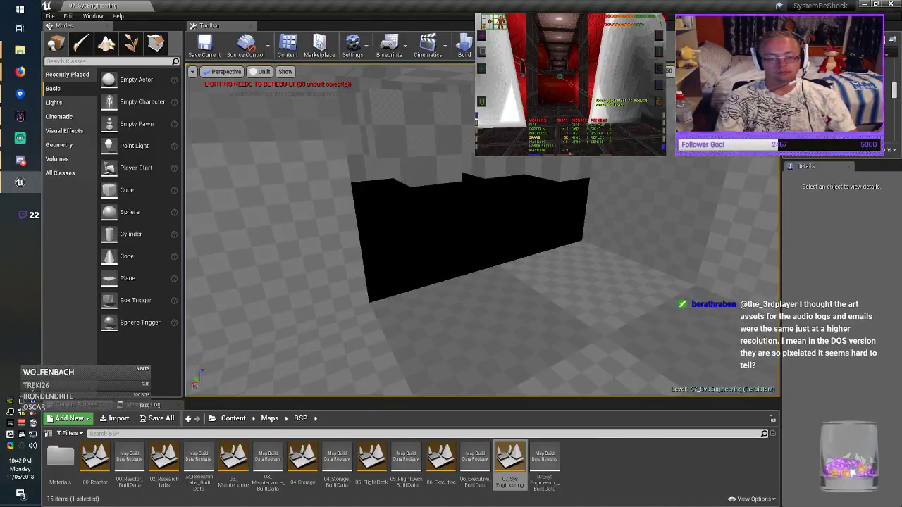
left_click(482, 321)
key("alt+Tab")
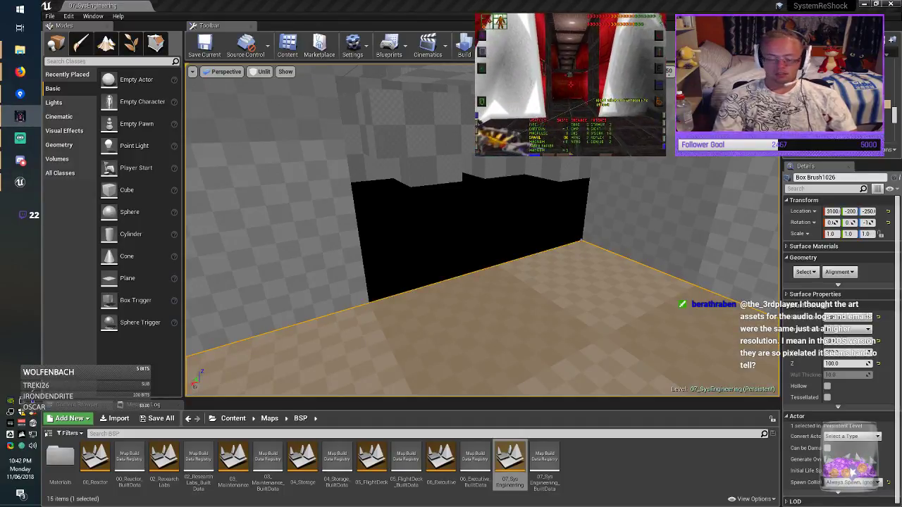
mouse_move(482, 282)
right_mouse_down()
mouse_move(550, 282)
mouse_move(521, 303)
mouse_move(465, 296)
mouse_move(613, 296)
mouse_move(528, 299)
right_mouse_up()
right_click_drag(444, 240, 475, 237)
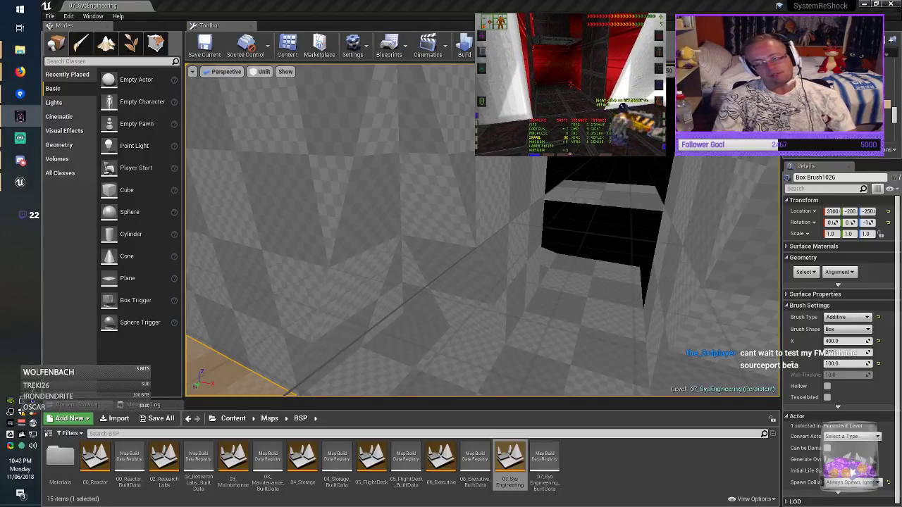
mouse_move(465, 239)
right_mouse_down()
mouse_move(275, 238)
mouse_move(220, 227)
right_mouse_up()
key("w")
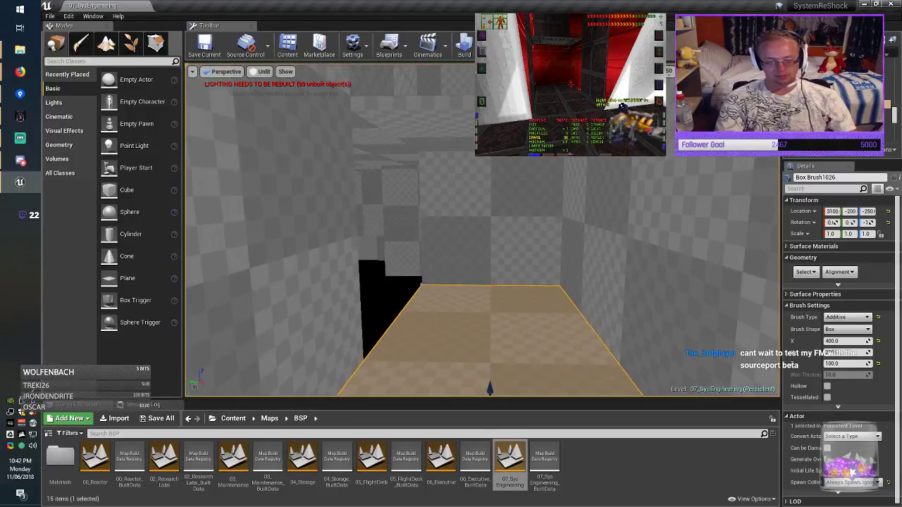
key("alt+Tab")
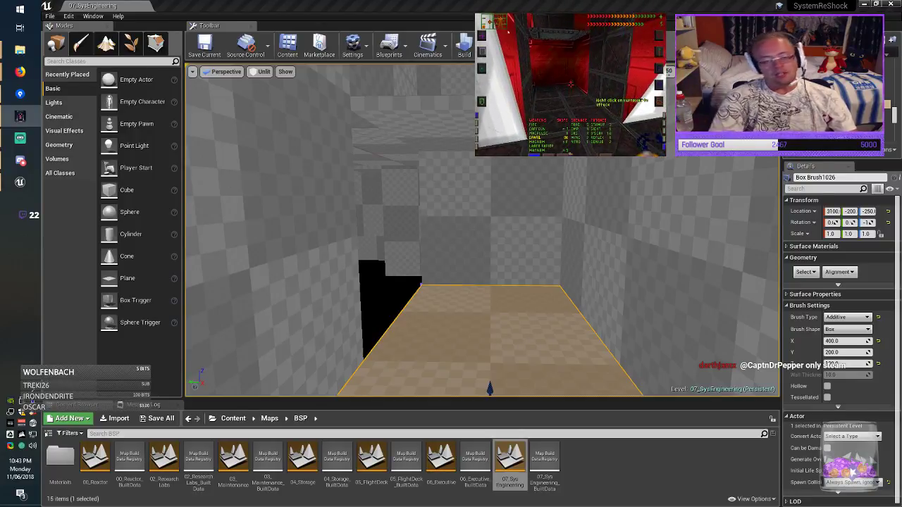
Duplicate the 200 × 400 × 100 box brush beside the passage to X 3000, Y 100, Z -150.
mouse_move(484, 253)
right_mouse_down()
mouse_move(596, 257)
mouse_move(589, 271)
mouse_move(472, 246)
right_mouse_up()
left_click(486, 243)
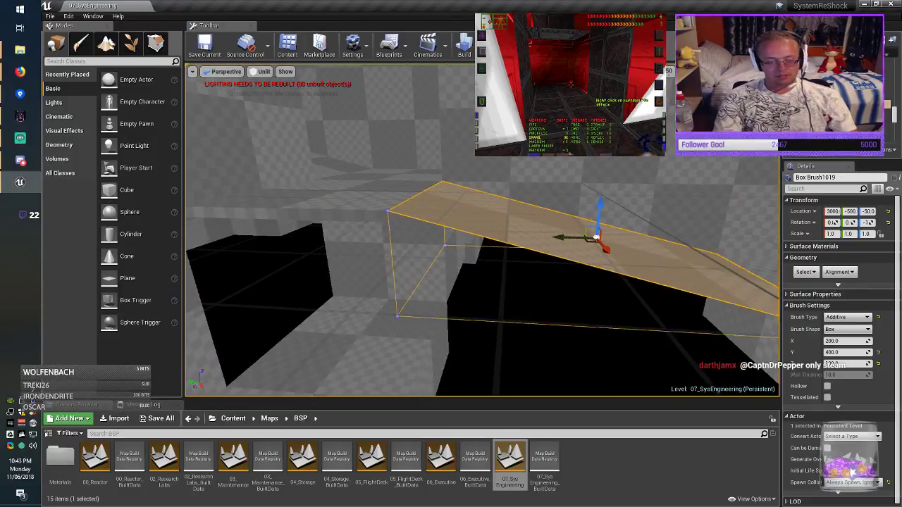
left_click_drag(565, 235, 211, 254, "alt")
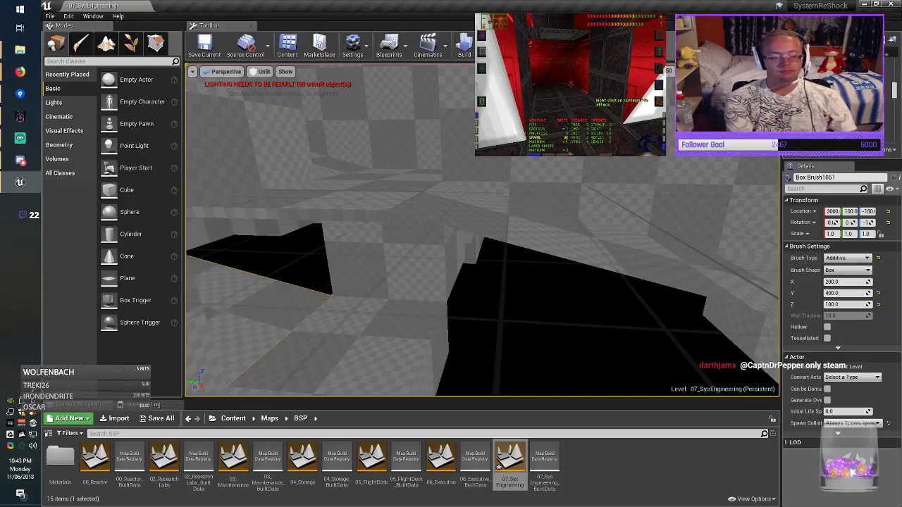
mouse_move(451, 247)
right_mouse_down()
mouse_move(380, 250)
mouse_move(352, 236)
mouse_move(324, 253)
right_mouse_up()
mouse_move(444, 279)
right_mouse_down()
mouse_move(422, 282)
mouse_move(442, 269)
right_mouse_up()
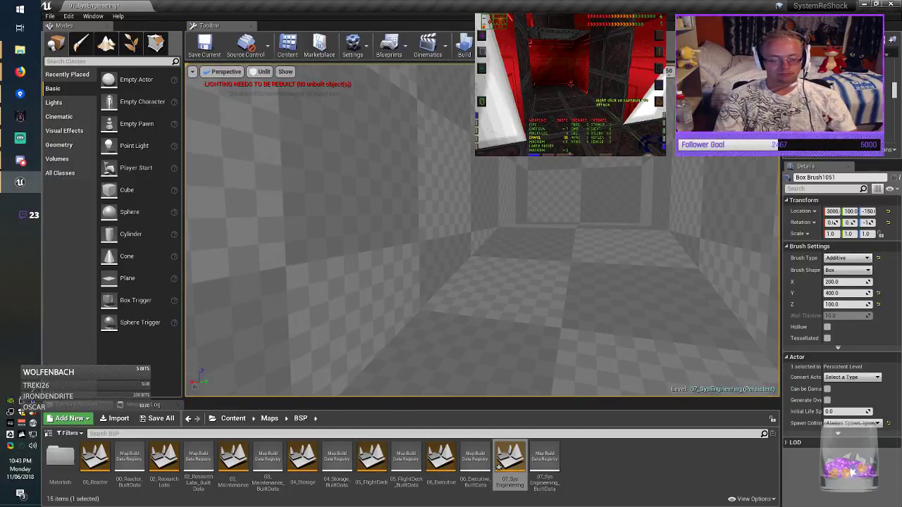
Set the Z size of the 100 × 200 wall brush at X 2950, Y 200 to 400.
left_click(452, 229)
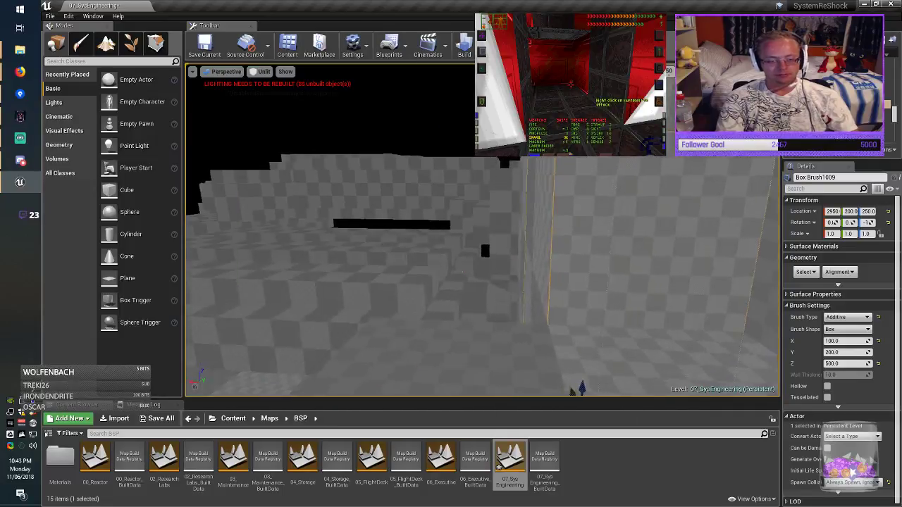
right_click_drag(482, 230, 458, 233)
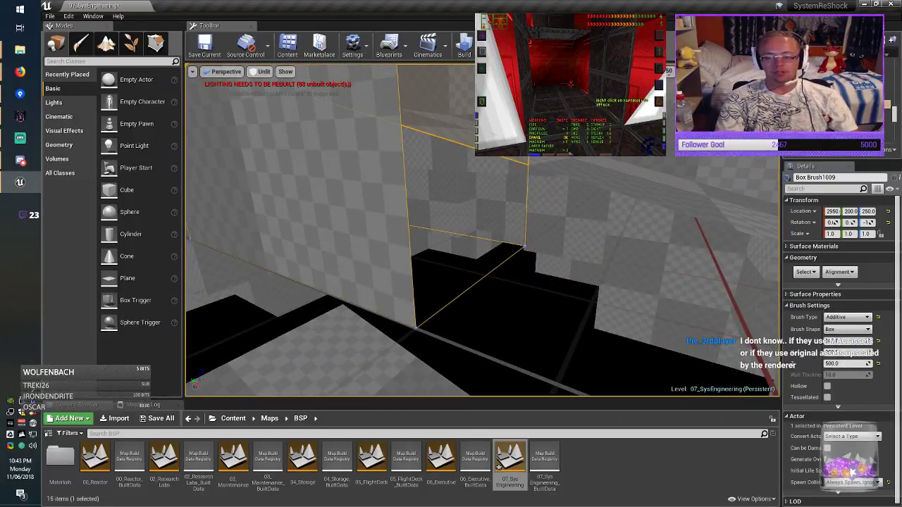
right_click_drag(458, 232, 430, 230)
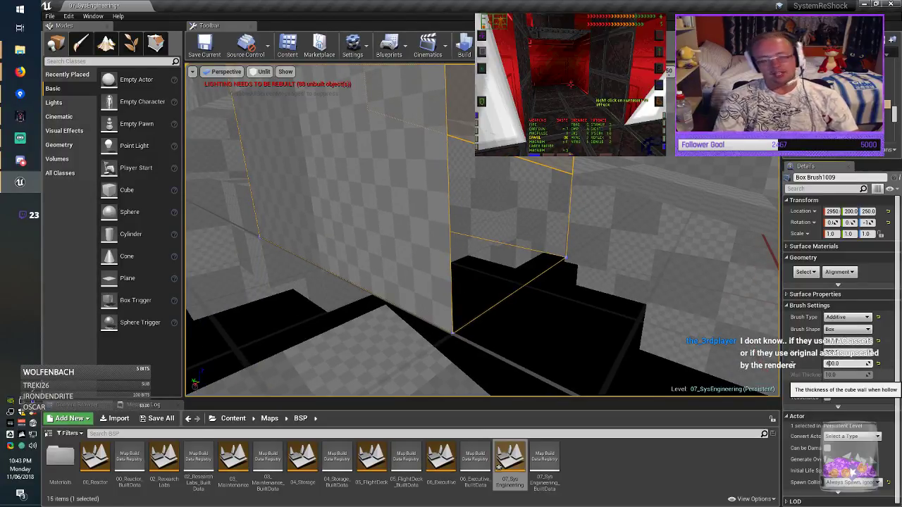
key("Return")
mouse_move(634, 296)
right_mouse_down()
mouse_move(606, 282)
mouse_move(578, 289)
mouse_move(606, 287)
mouse_move(624, 300)
mouse_move(613, 296)
mouse_move(620, 306)
mouse_move(606, 310)
mouse_move(634, 310)
mouse_move(644, 324)
mouse_move(657, 281)
right_mouse_up()
Compare the passage's walls and ceiling blocks with the original game's red corridor, checking the overhead box and adjoining wall brush.
key("alt+Tab")
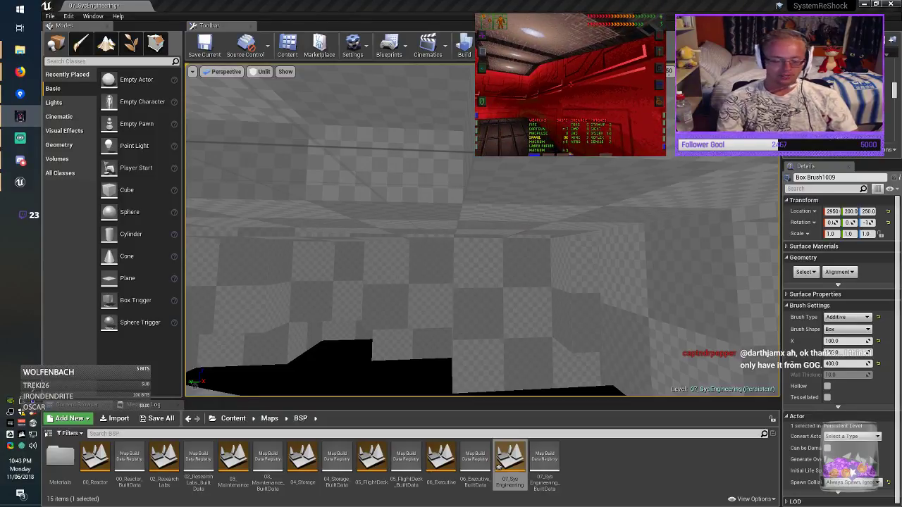
right_click_drag(483, 233, 419, 303)
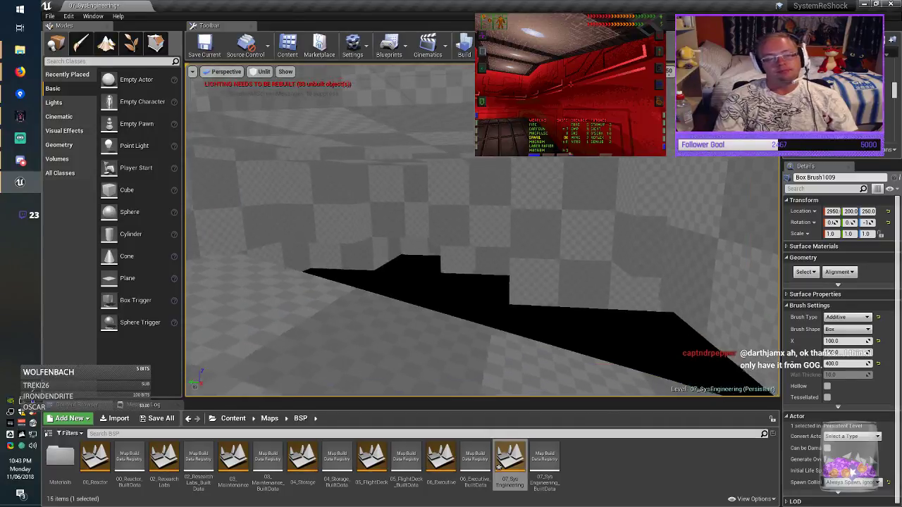
right_click_drag(483, 232, 563, 190)
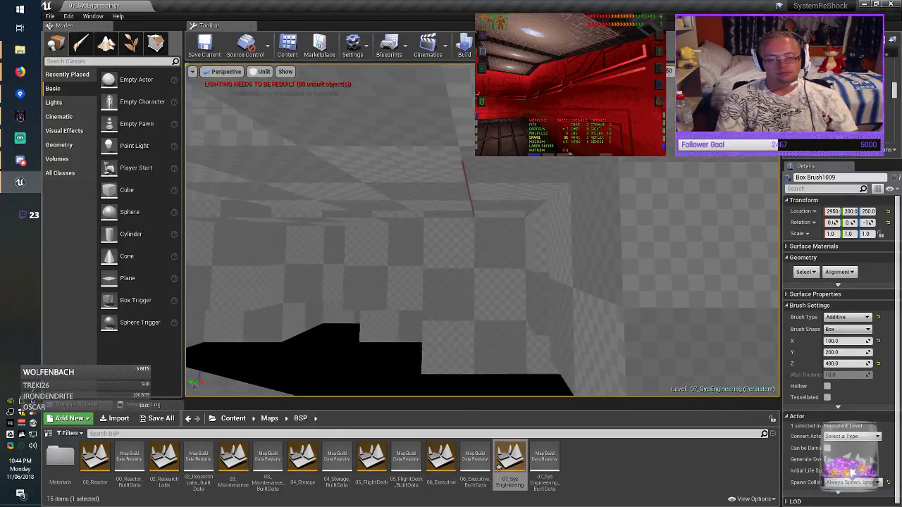
left_click(482, 232)
mouse_move(482, 232)
right_mouse_down()
mouse_move(479, 303)
mouse_move(476, 293)
mouse_move(454, 300)
mouse_move(486, 303)
mouse_move(564, 282)
mouse_move(649, 286)
right_mouse_up()
right_click_drag(410, 189, 408, 187)
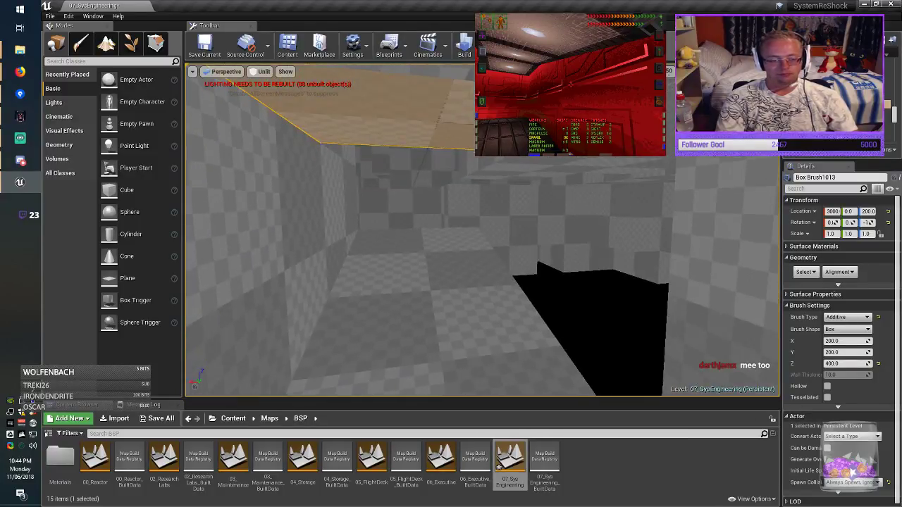
right_click_drag(409, 187, 385, 179)
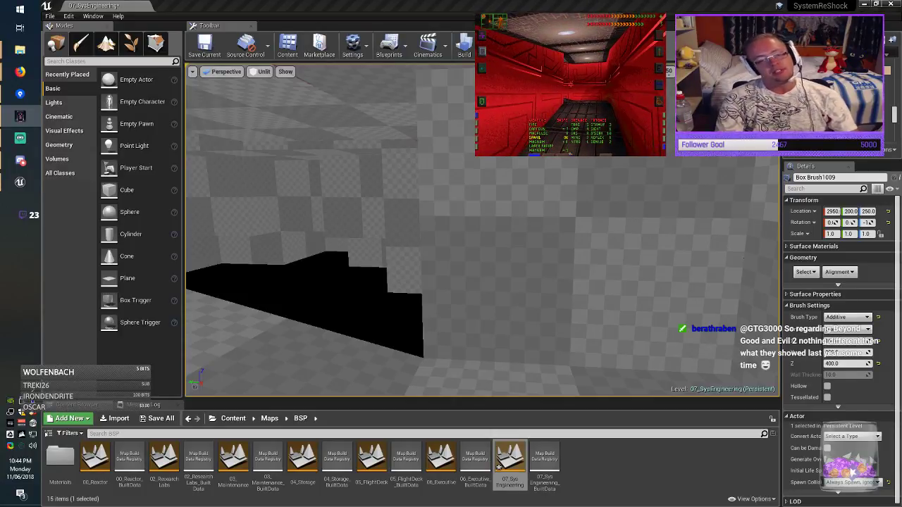
key("alt+Tab")
right_click_drag(482, 230, 303, 230)
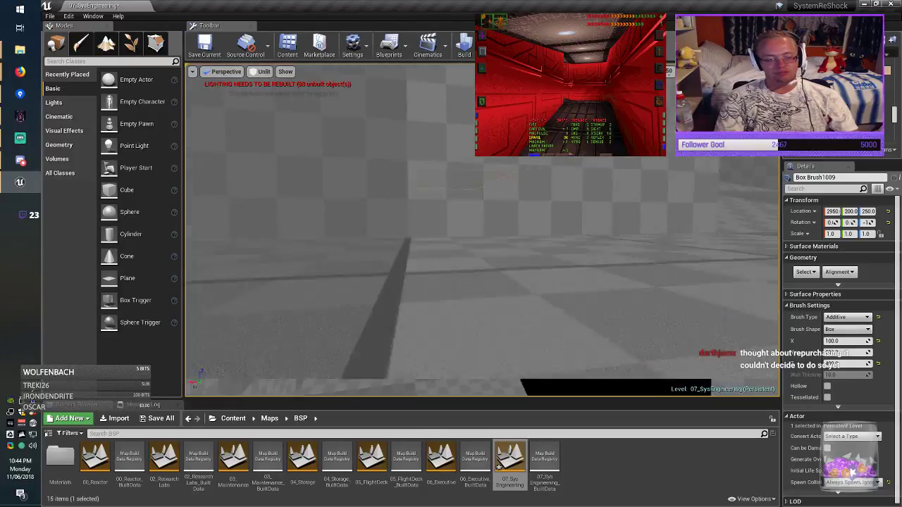
mouse_move(482, 230)
right_mouse_down()
mouse_move(497, 231)
mouse_move(335, 221)
right_mouse_up()
In geometry editing, raise one bottom edge of the 200 × 200 × 400 overhead box at X 3000, Y 0 to slope its underside.
left_click(655, 193)
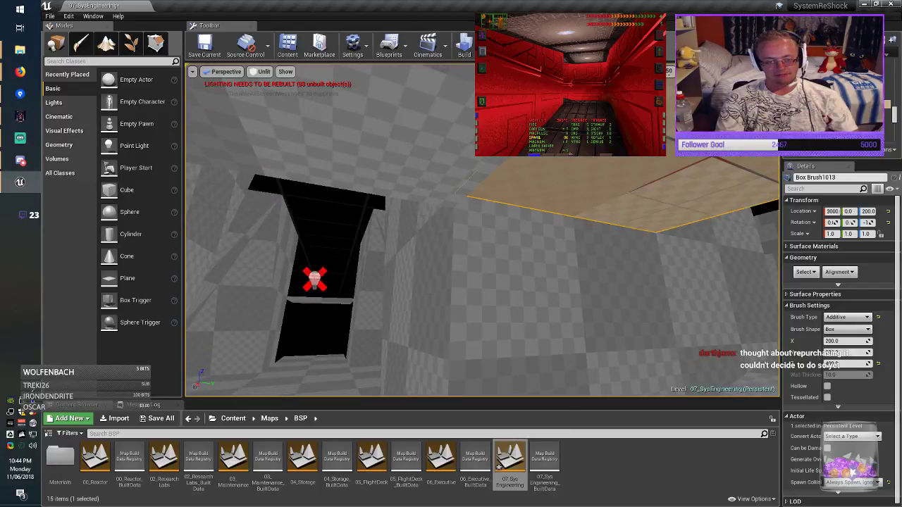
mouse_move(656, 194)
right_mouse_down()
mouse_move(719, 194)
mouse_move(775, 219)
right_mouse_up()
right_click_drag(422, 239, 395, 225)
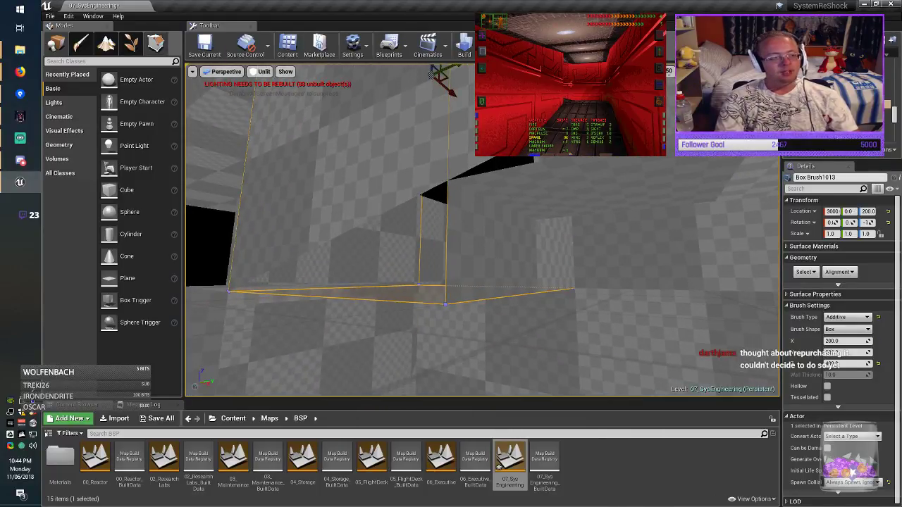
left_click(156, 43)
left_click(520, 229)
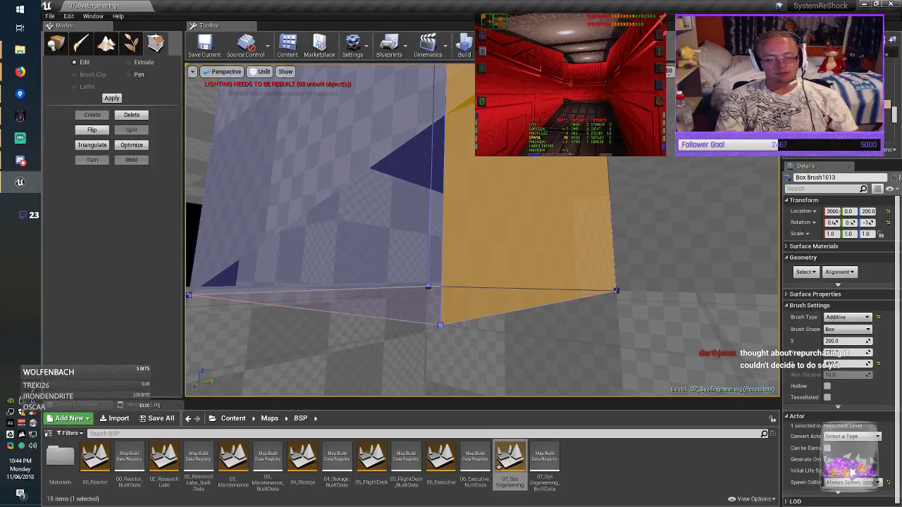
right_click_drag(520, 229, 486, 177)
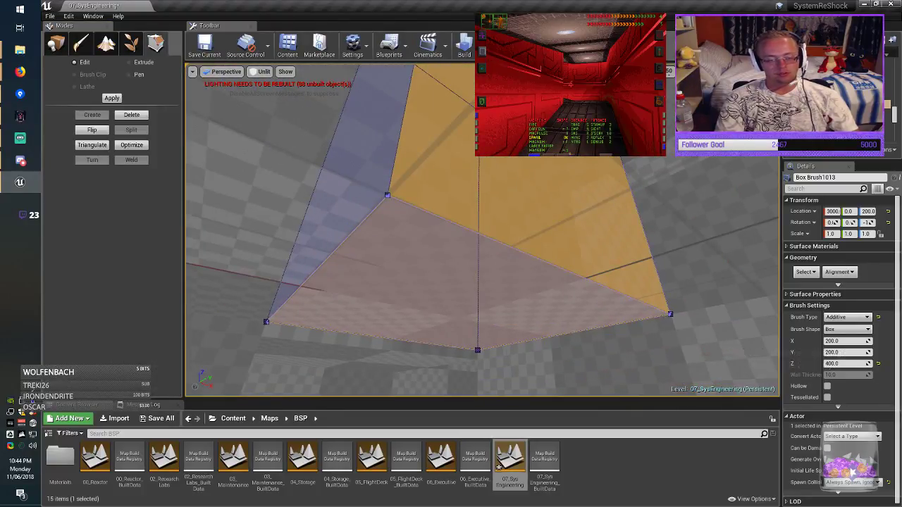
left_click(584, 278)
mouse_move(584, 278)
right_mouse_down()
mouse_move(575, 229)
mouse_move(588, 210)
right_mouse_up()
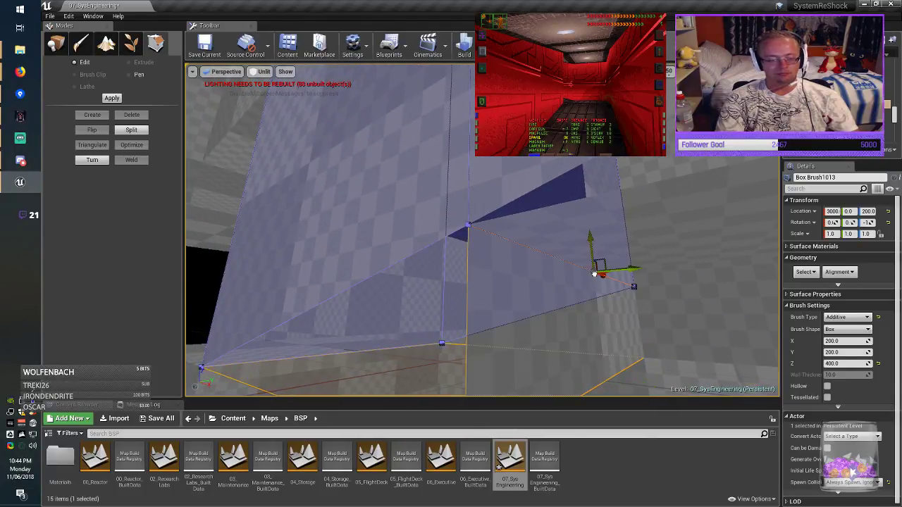
left_click_drag(587, 243, 588, 243)
right_click_drag(587, 243, 606, 289)
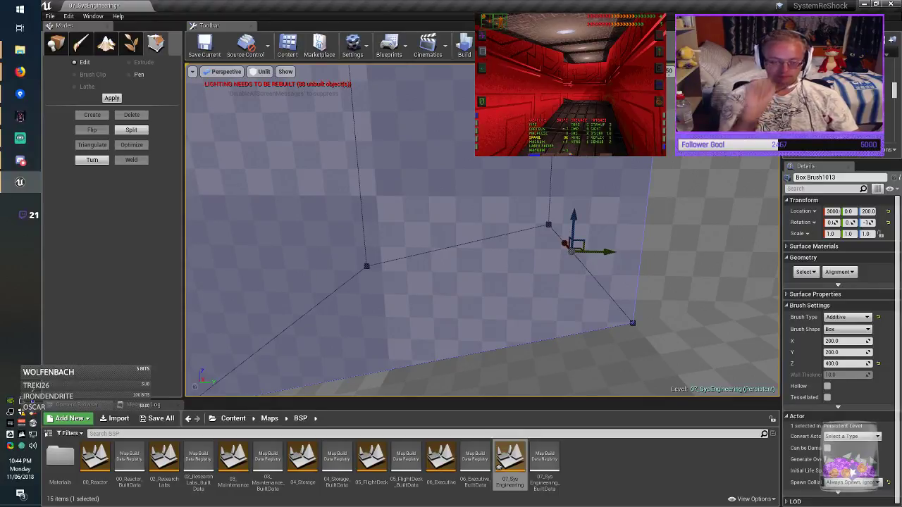
Leave geometry editing and deselect the sloped overhead box at X 3000, Y 0.
mouse_move(587, 243)
right_mouse_down()
mouse_move(652, 289)
mouse_move(631, 264)
mouse_move(642, 254)
right_mouse_up()
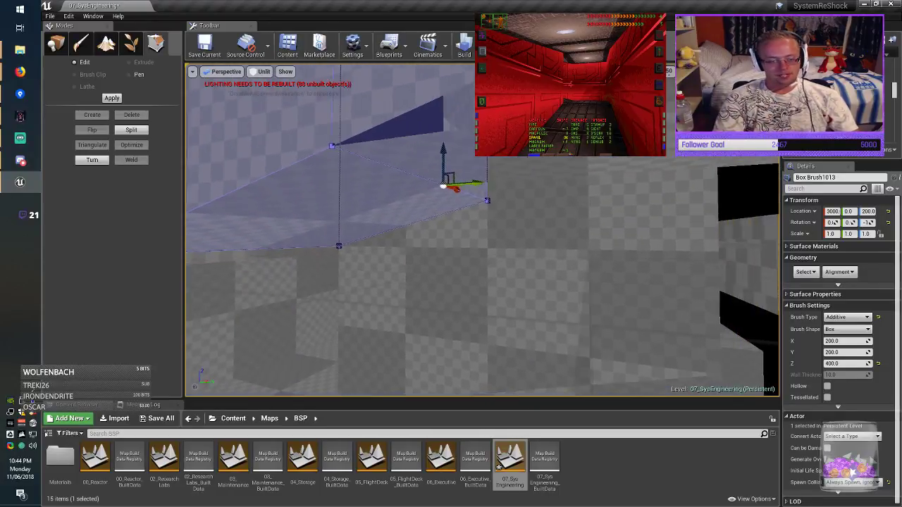
right_click_drag(448, 222, 434, 211)
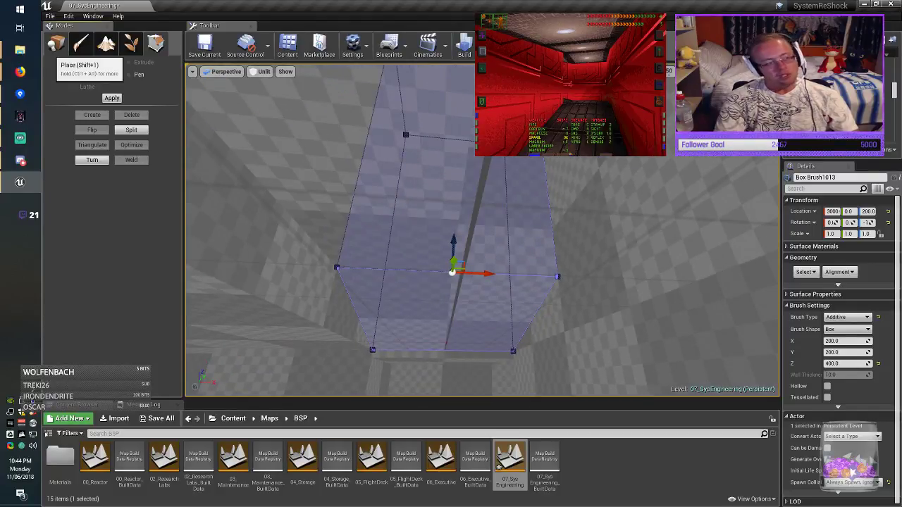
left_click(56, 43)
key("Escape")
Widen the ceiling brush at X 2950, Y 200 to an X size of 200 and move it to X 3000.
right_click_drag(395, 243, 363, 260)
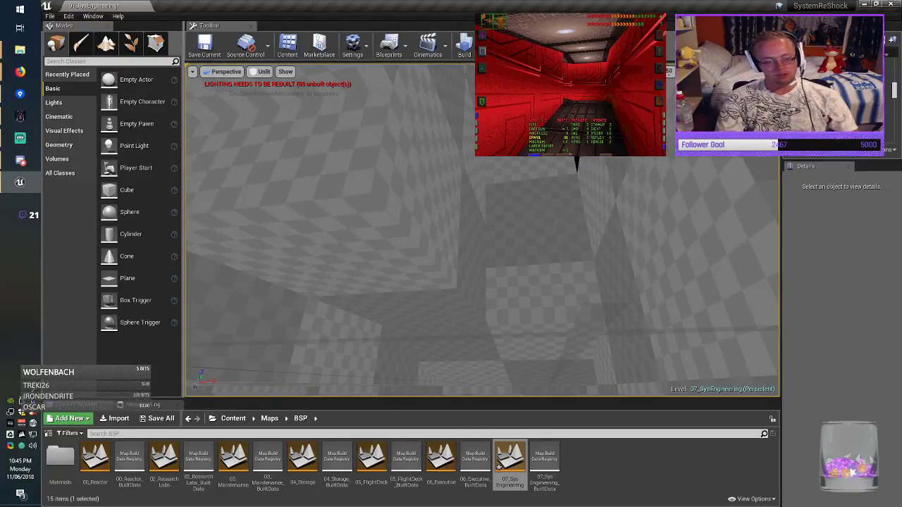
left_click(363, 261)
mouse_move(437, 261)
right_mouse_down()
mouse_move(380, 247)
mouse_move(423, 246)
mouse_move(465, 275)
mouse_move(451, 261)
mouse_move(448, 282)
mouse_move(394, 317)
mouse_move(352, 310)
right_mouse_up()
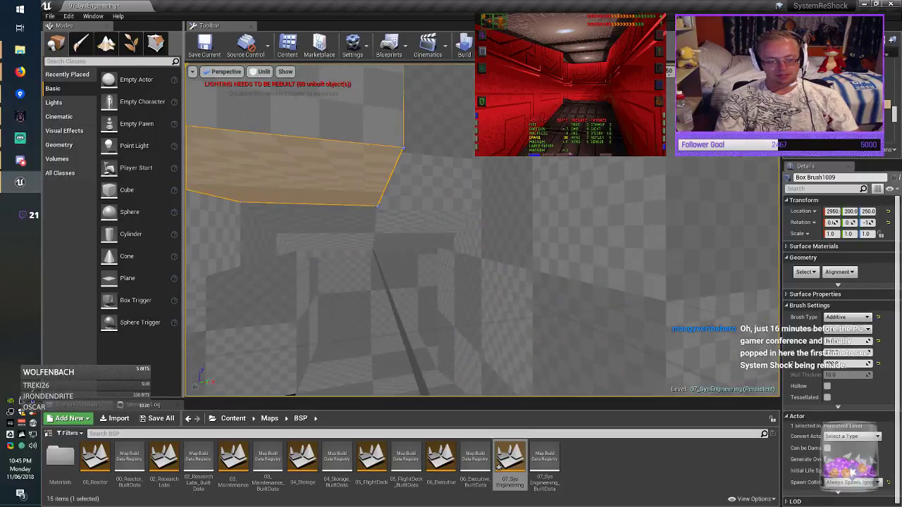
right_click_drag(310, 187, 296, 166)
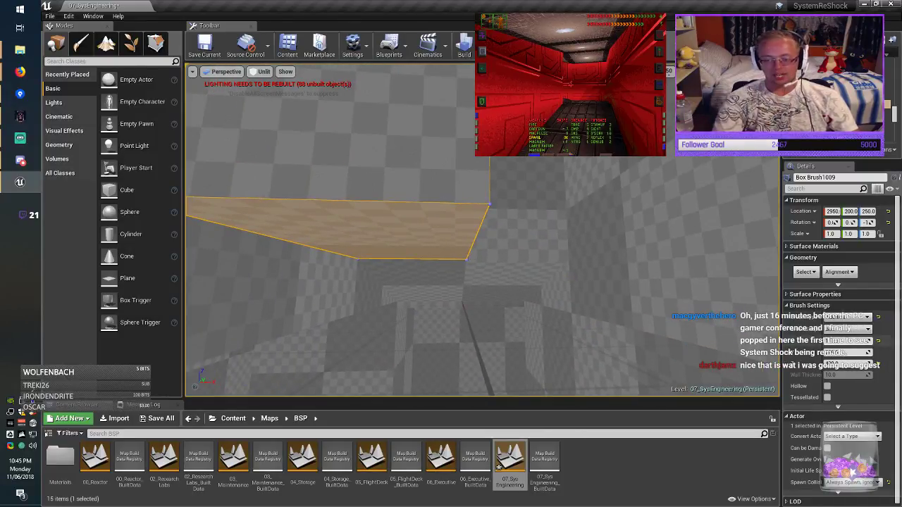
key("Return")
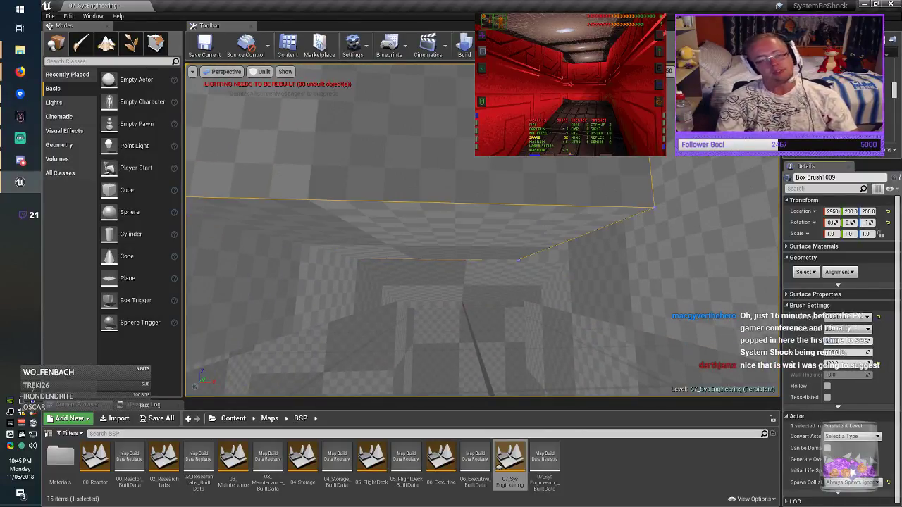
mouse_move(486, 240)
right_mouse_down()
mouse_move(485, 201)
mouse_move(500, 173)
right_mouse_up()
left_click_drag(465, 176, 492, 177)
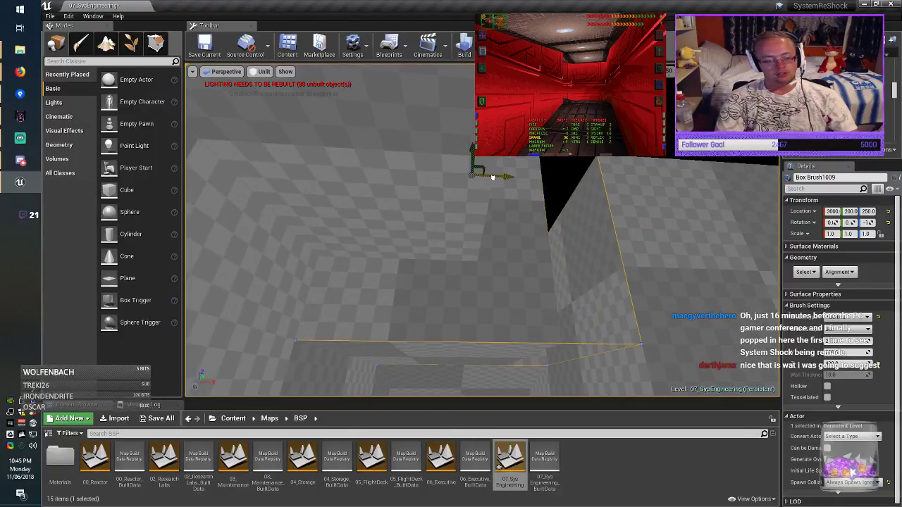
Set the Z size of the ceiling brush at X 3000, Y 200 to 450 and move it to Z 275.
mouse_move(493, 177)
right_mouse_down()
mouse_move(525, 194)
mouse_move(592, 180)
right_mouse_up()
right_click_drag(486, 163, 478, 150)
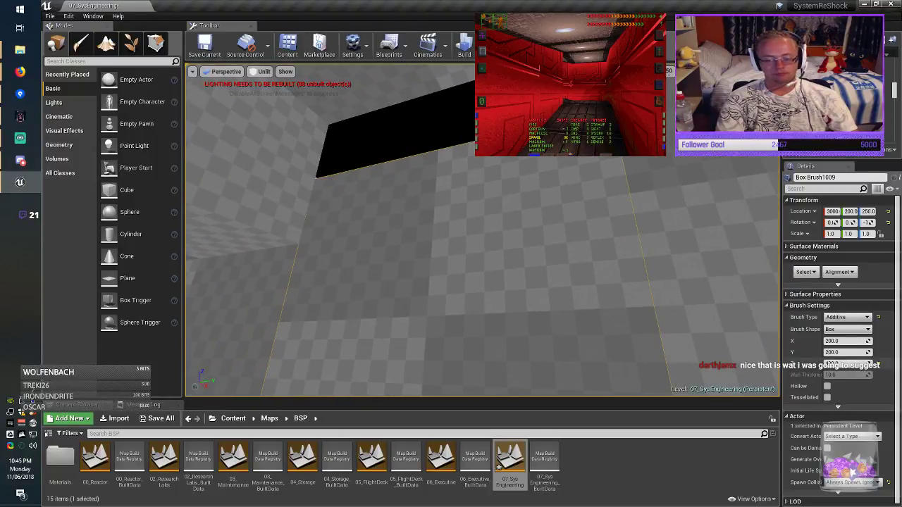
key("Return")
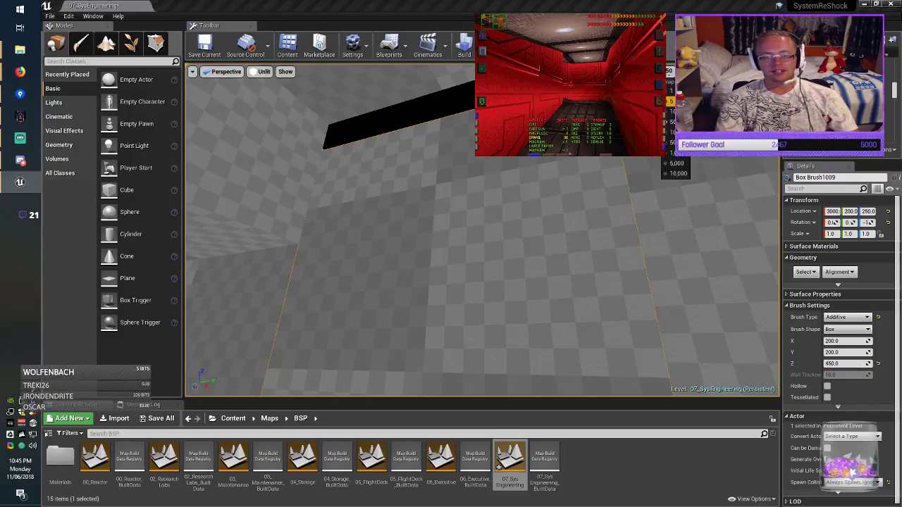
mouse_move(482, 230)
right_mouse_down()
mouse_move(482, 275)
mouse_move(465, 289)
mouse_move(465, 257)
right_mouse_up()
left_click_drag(502, 321, 500, 297)
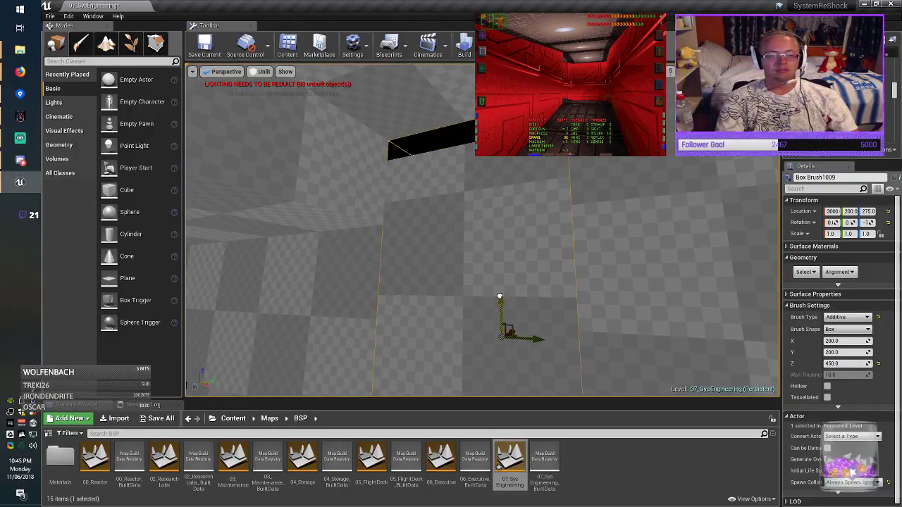
In geometry editing, raise one bottom edge of the 200 × 200 × 450 brush at X 3000, Y 200 to slope its underside.
right_click_drag(499, 294, 499, 294)
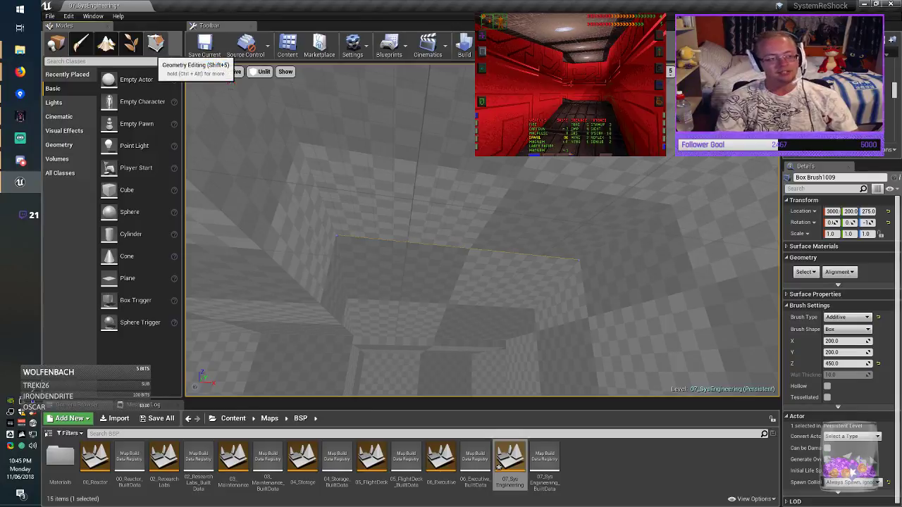
left_click(154, 46)
left_click(451, 200)
mouse_move(451, 200)
right_mouse_down()
mouse_move(471, 199)
mouse_move(497, 173)
mouse_move(461, 131)
right_mouse_up()
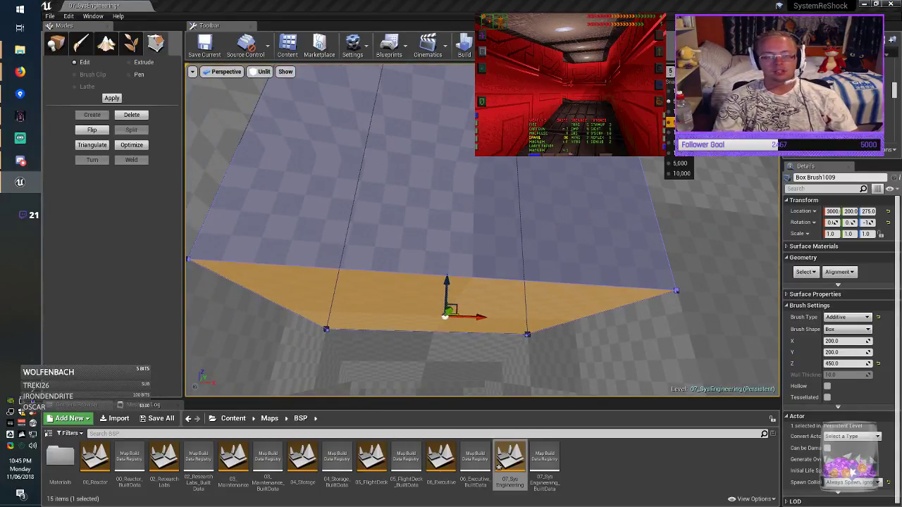
left_click(496, 279)
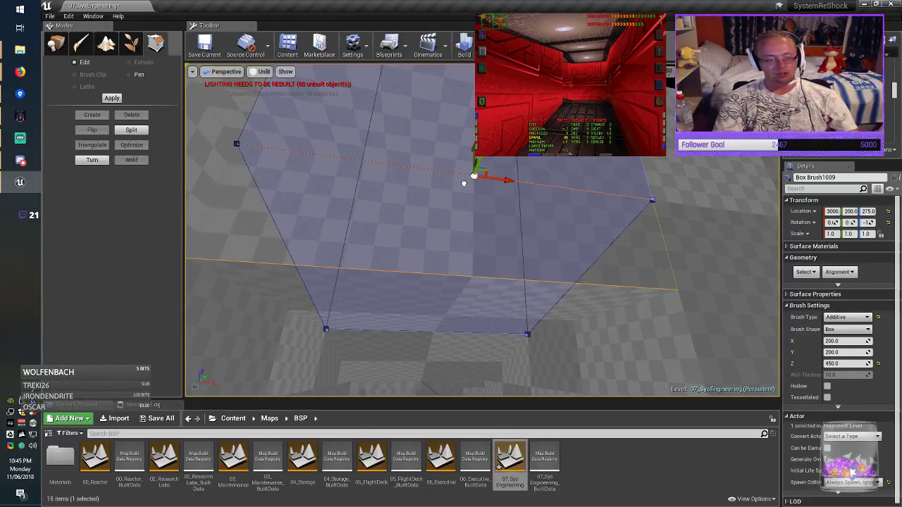
left_click(463, 183)
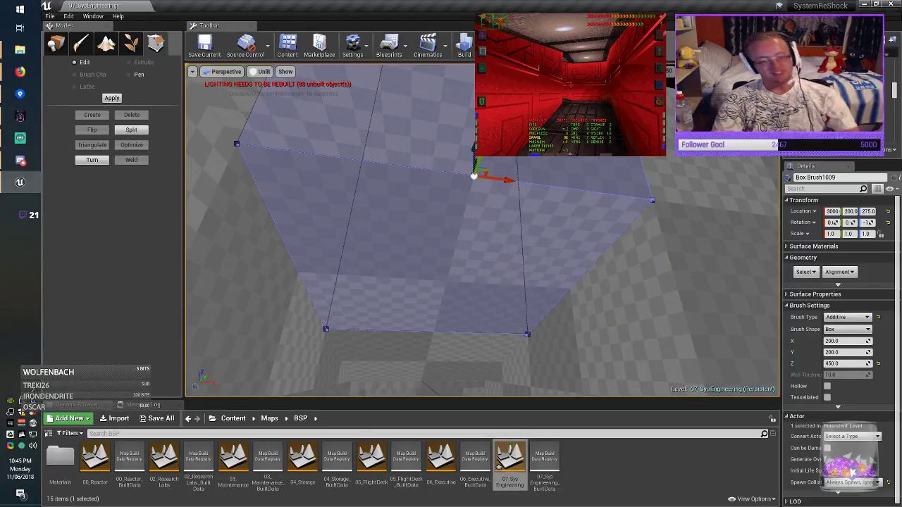
mouse_move(482, 232)
right_mouse_down()
mouse_move(482, 289)
mouse_move(521, 296)
mouse_move(494, 303)
mouse_move(517, 282)
mouse_move(462, 240)
mouse_move(574, 232)
right_mouse_up()
mouse_move(482, 233)
right_mouse_down()
mouse_move(423, 236)
mouse_move(458, 244)
mouse_move(423, 250)
mouse_move(469, 237)
mouse_move(430, 232)
mouse_move(480, 247)
mouse_move(473, 267)
right_mouse_up()
Leave geometry editing, clear the brush selection and save the current level.
left_click(59, 45)
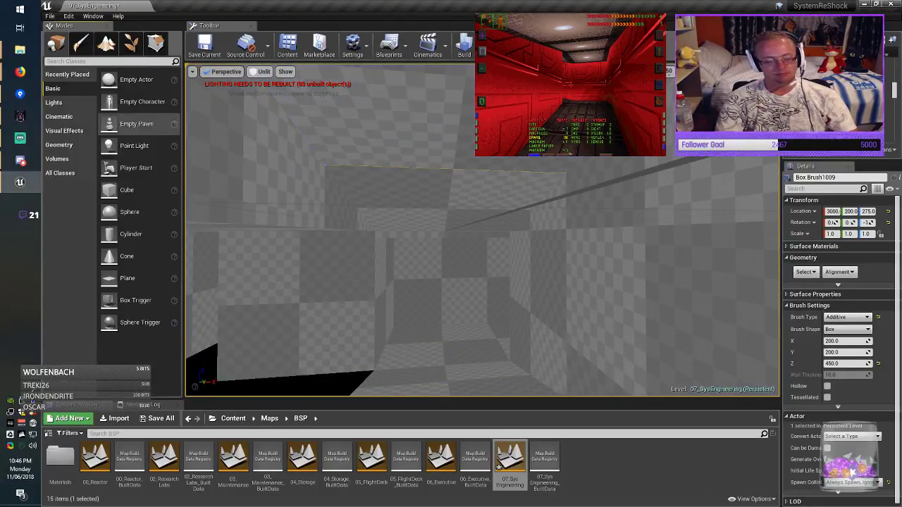
right_click_drag(423, 232, 388, 254)
key("Escape")
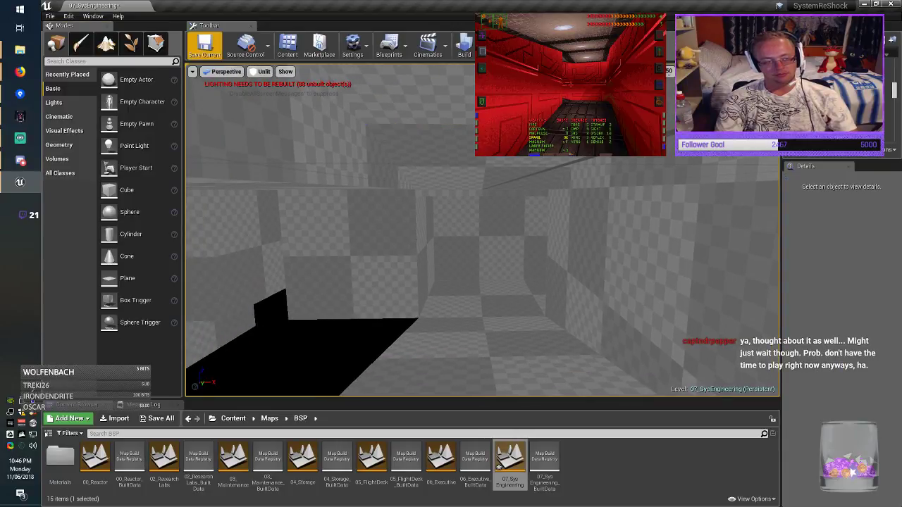
left_click(204, 46)
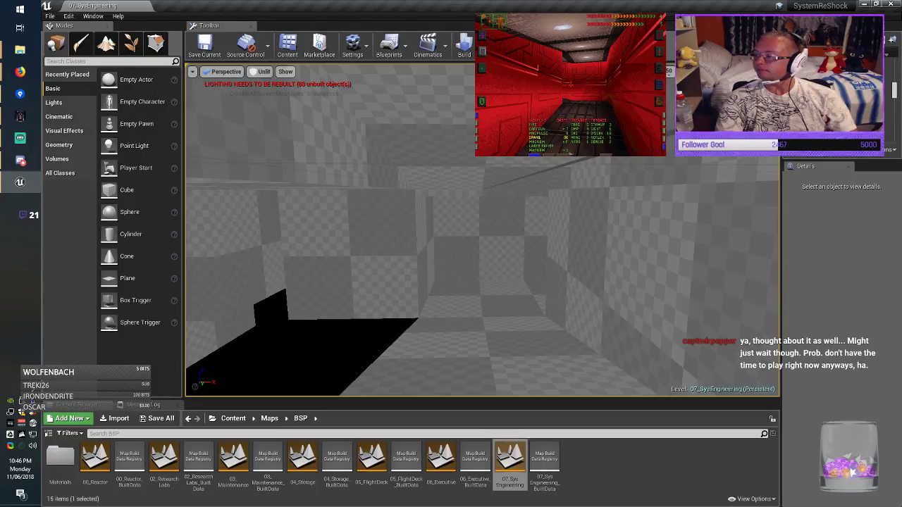
Duplicate the 200 × 200 × 400 wall brush at X 3200, Y 0 across the corridor to X 2800.
mouse_move(482, 232)
right_mouse_down()
mouse_move(483, 247)
mouse_move(468, 254)
mouse_move(476, 257)
mouse_move(448, 238)
mouse_move(413, 239)
mouse_move(437, 239)
right_mouse_up()
left_click(331, 222)
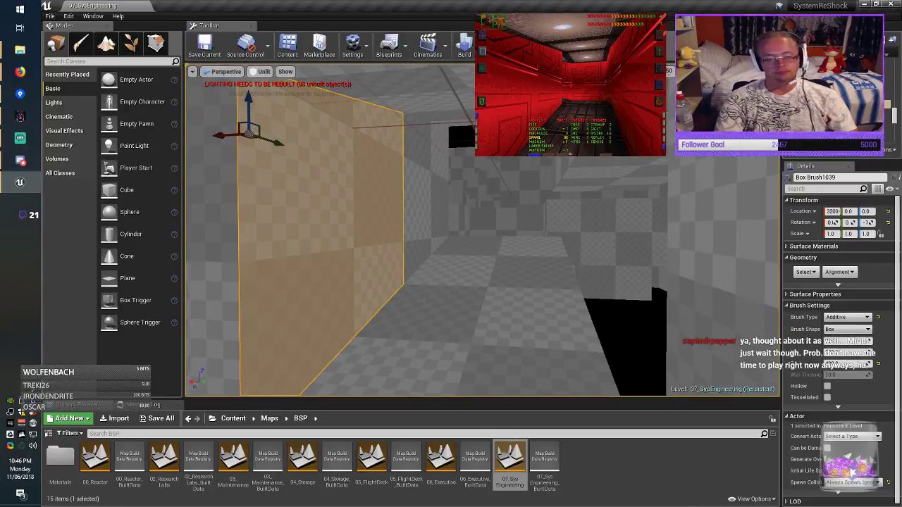
right_click_drag(331, 222, 303, 232)
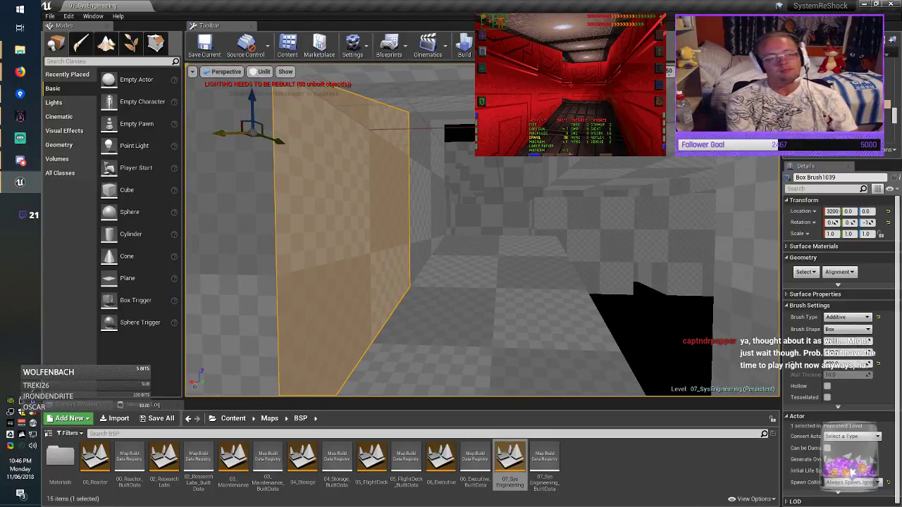
mouse_move(250, 138)
left_mouse_down("alt")
mouse_move(685, 132)
mouse_move(696, 161)
left_mouse_up("alt")
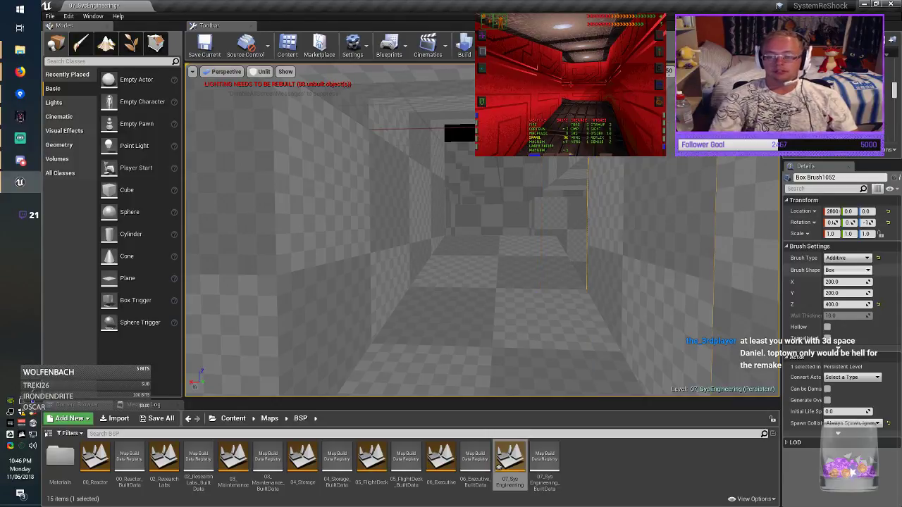
Set the Z size of the duplicated wall brush at X 2800, Y 0 to 200 and move it to Z -100.
key("Home")
key("Delete")
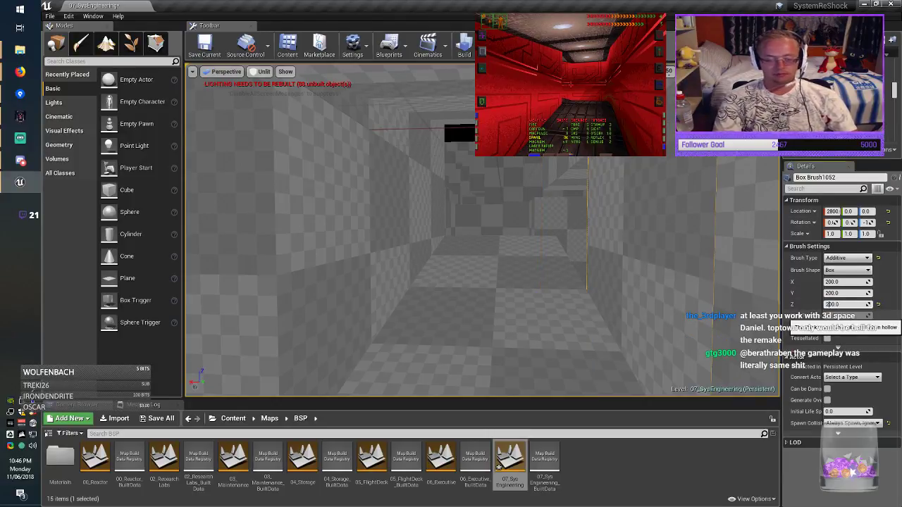
key("Return")
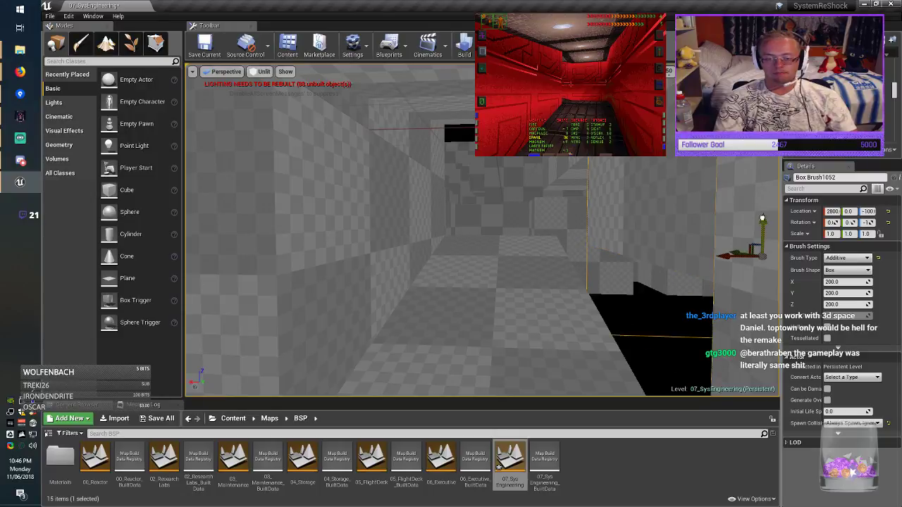
left_click_drag(762, 218, 761, 219)
Set the X size of the wall brush at X 2800, Y 0, Z -100 to 100 and move it to X 2850.
right_click_drag(762, 219, 810, 235)
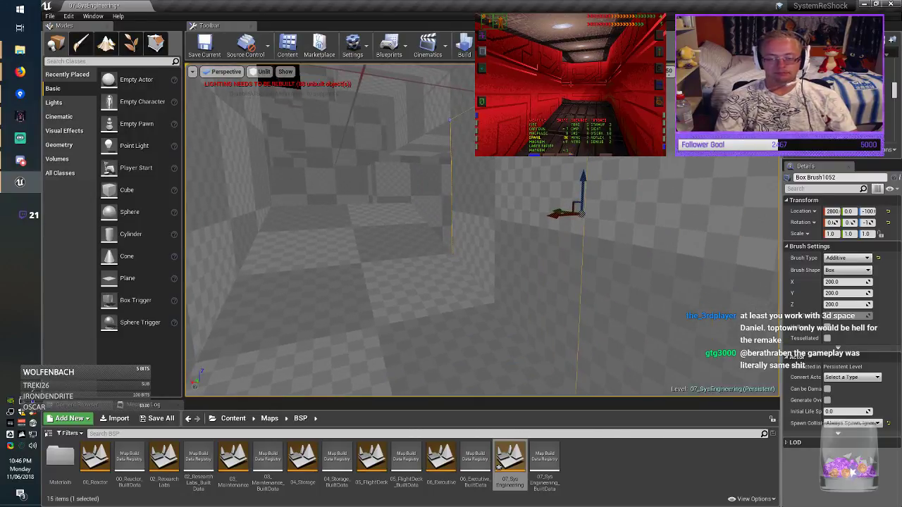
left_click(827, 282)
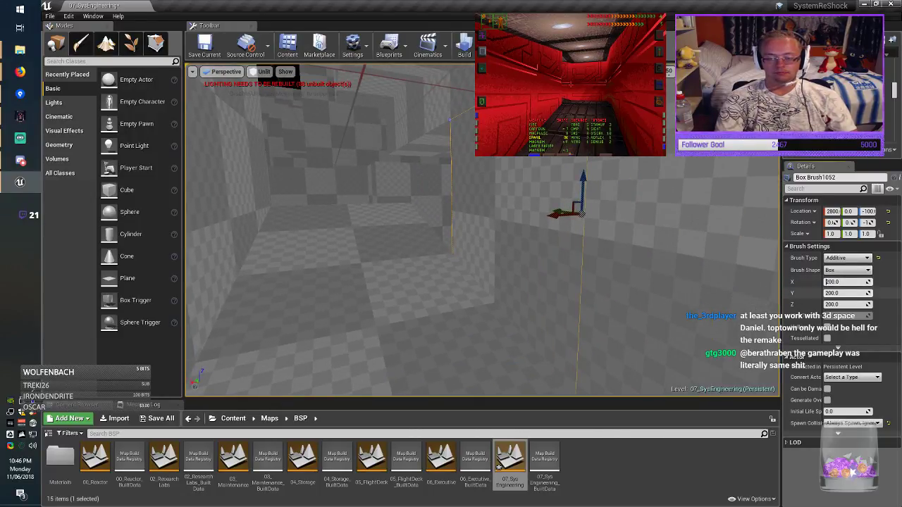
key("Return")
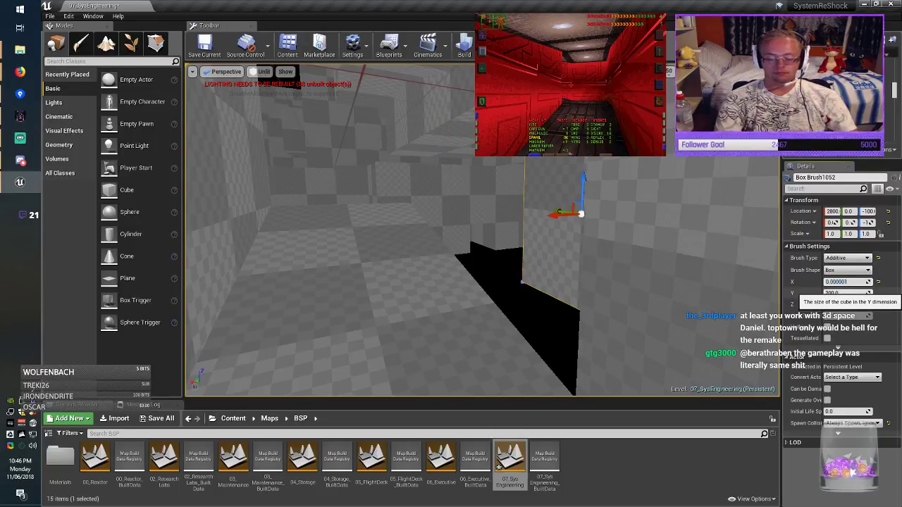
type("100")
key("Return")
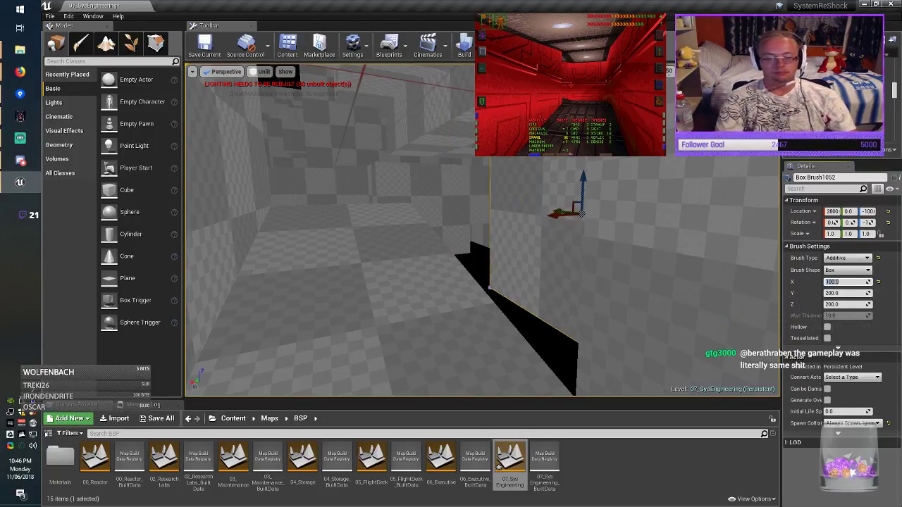
left_click_drag(511, 227, 511, 227)
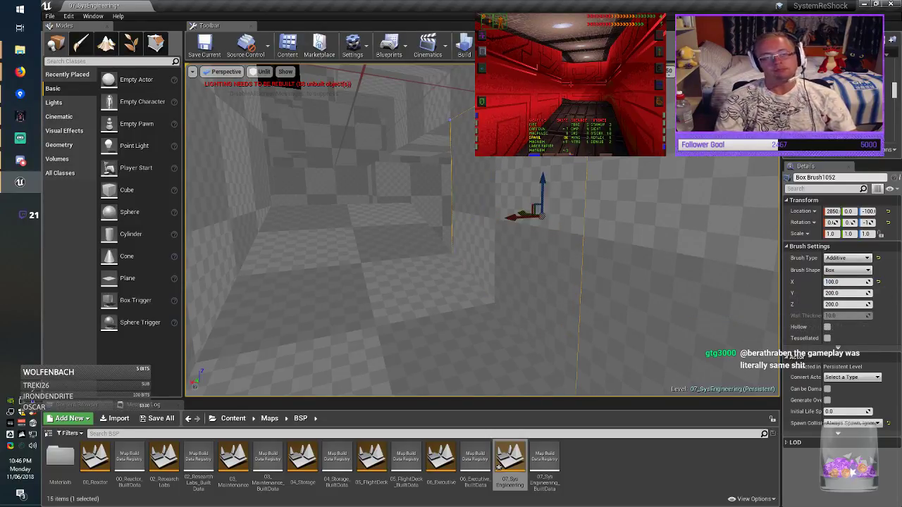
Lengthen the wall brush at X 2850, Z -100 to a Y size of 400 and move it to Y 100.
mouse_move(511, 227)
right_mouse_down()
mouse_move(606, 229)
mouse_move(511, 226)
right_mouse_up()
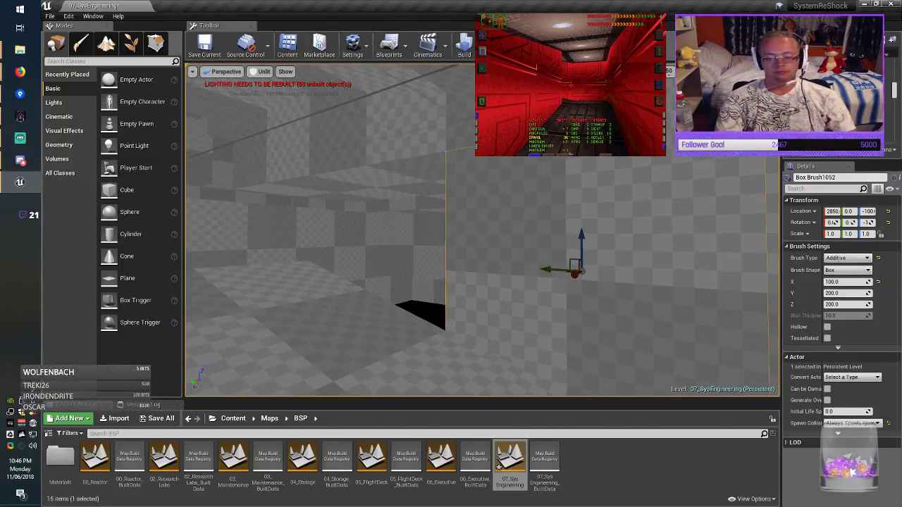
left_click(842, 294)
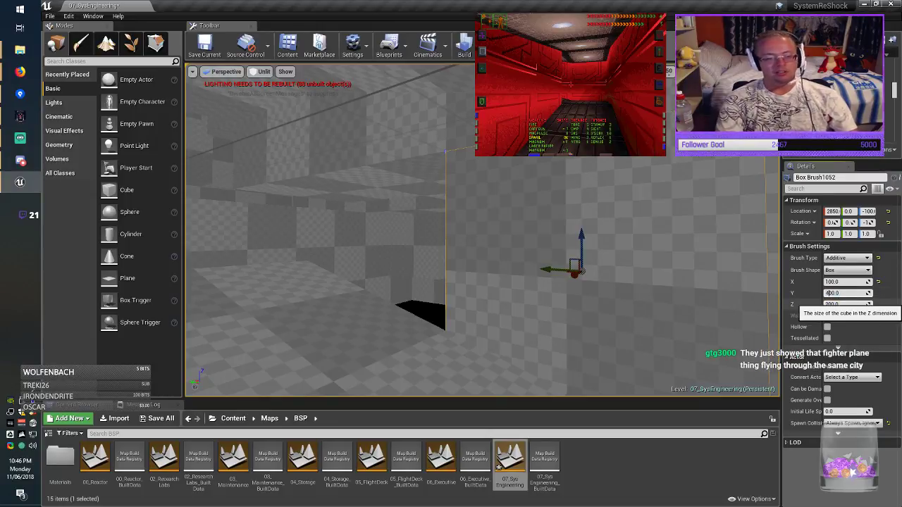
type("400")
key("Return")
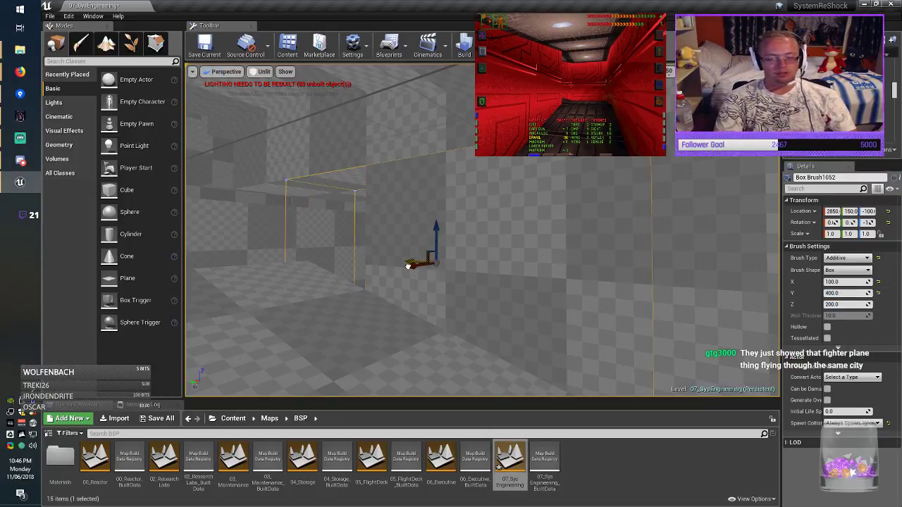
left_click_drag(486, 271, 486, 272)
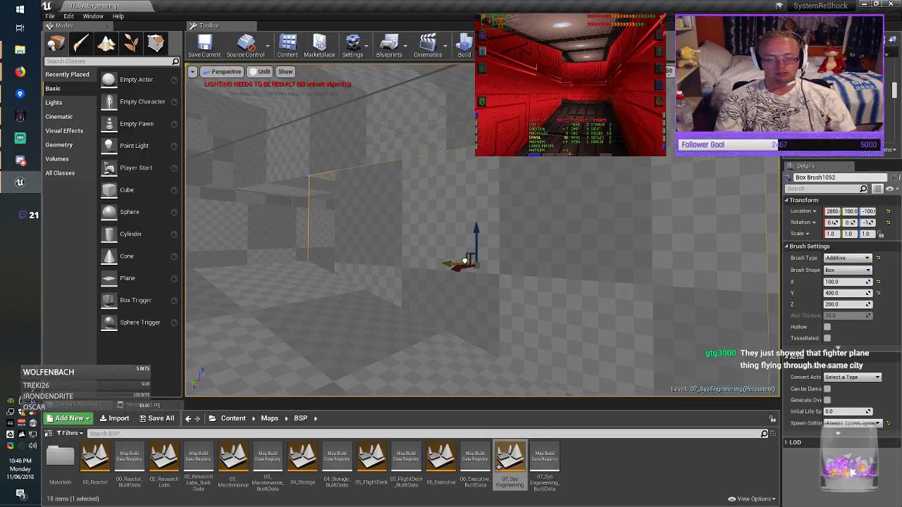
mouse_move(464, 261)
right_mouse_down()
mouse_move(498, 234)
mouse_move(416, 246)
mouse_move(379, 232)
mouse_move(464, 261)
right_mouse_up()
key("Escape")
Duplicate the 200 × 200 × 100 box brush at X 2800, Y 400, Z 50 down into the adjoining floor gap.
left_click(462, 282)
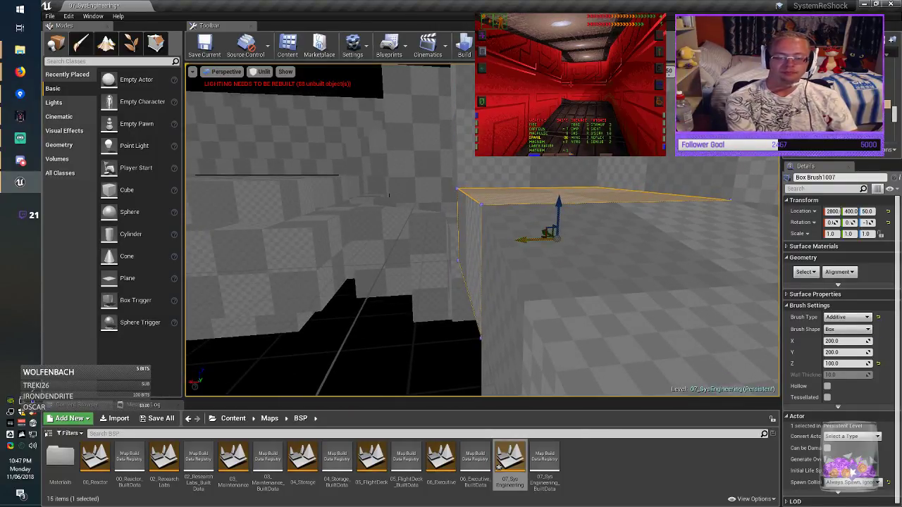
mouse_move(528, 240)
left_mouse_down("alt")
mouse_move(319, 379)
mouse_move(363, 407)
left_mouse_up("alt")
right_click_drag(376, 386, 377, 386)
Set the Z size of the original box brush at X 2800, Y 400, Z 50 to 200.
left_click(553, 163)
right_click_drag(553, 163, 553, 163)
left_click(844, 364)
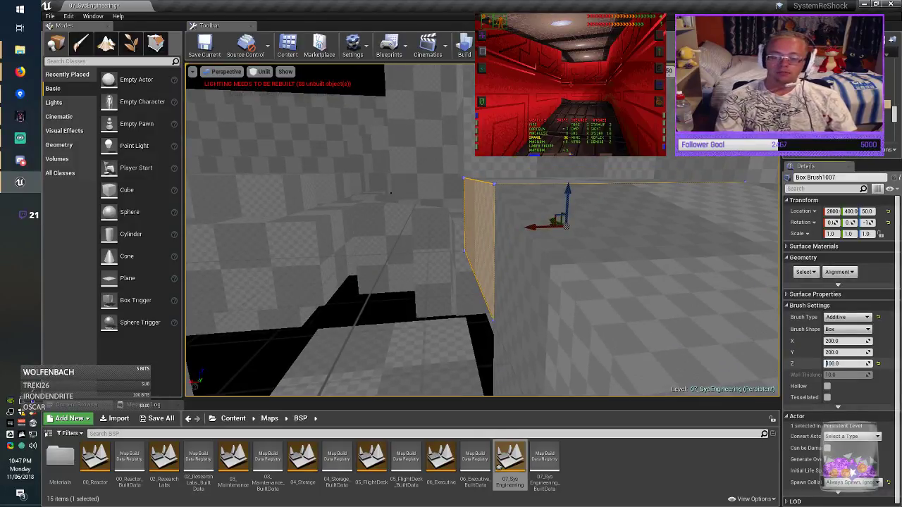
key("Return")
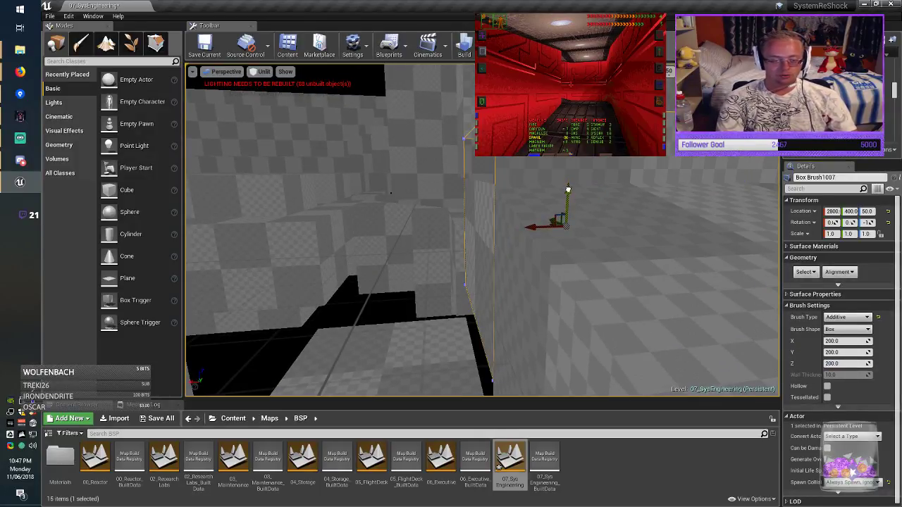
mouse_move(391, 193)
right_mouse_down()
mouse_move(451, 205)
mouse_move(507, 197)
mouse_move(328, 212)
right_mouse_up()
key("Delete")
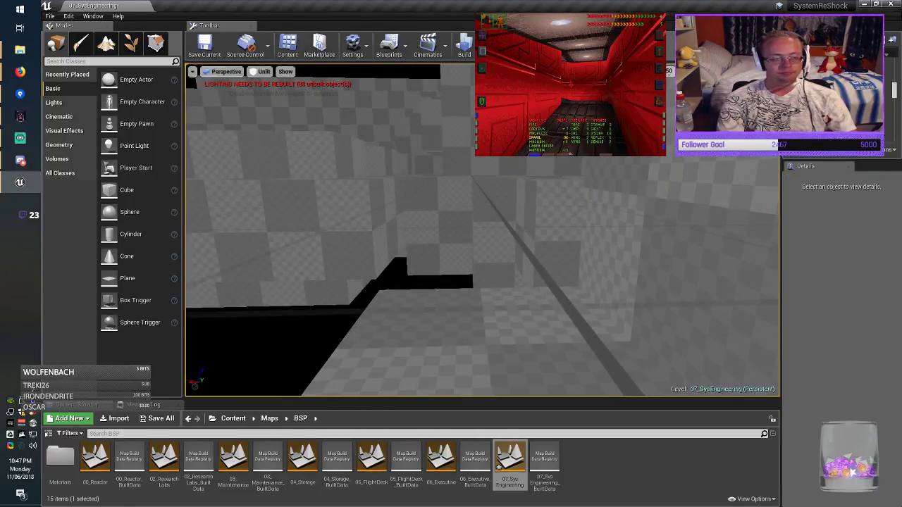
Save the current level.
left_click(204, 46)
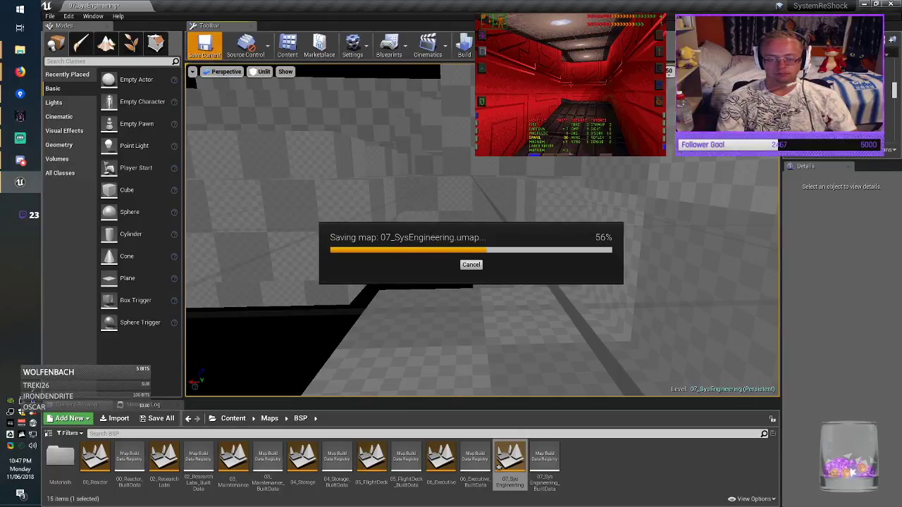
right_click_drag(395, 225, 394, 190)
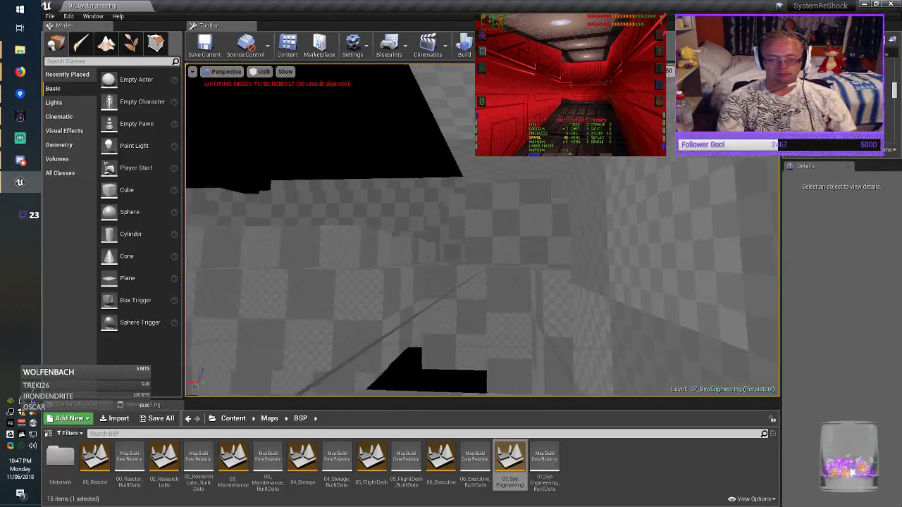
right_click_drag(444, 226, 451, 211)
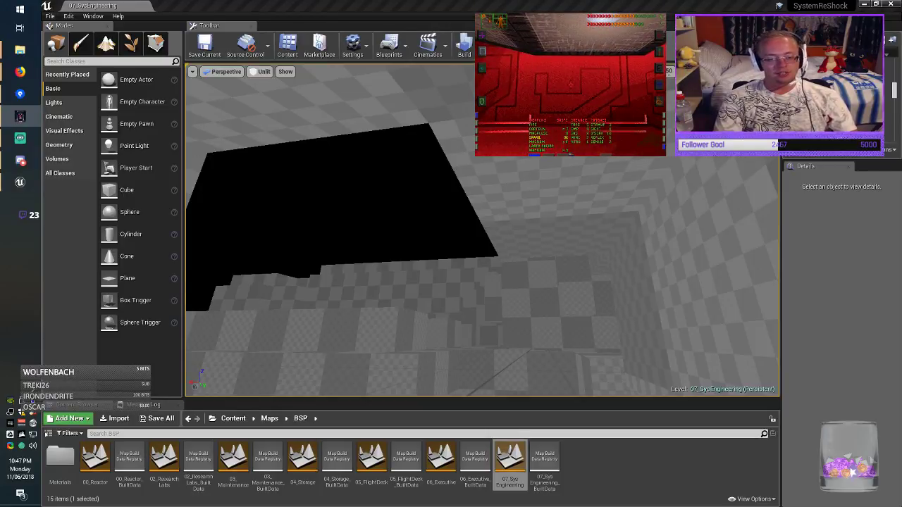
Duplicate the 100 × 200 × 500 box brush at X 2950, Y 400, Z 350 to X 3050.
left_click(542, 205)
mouse_move(543, 205)
right_mouse_down()
mouse_move(577, 240)
mouse_move(649, 232)
right_mouse_up()
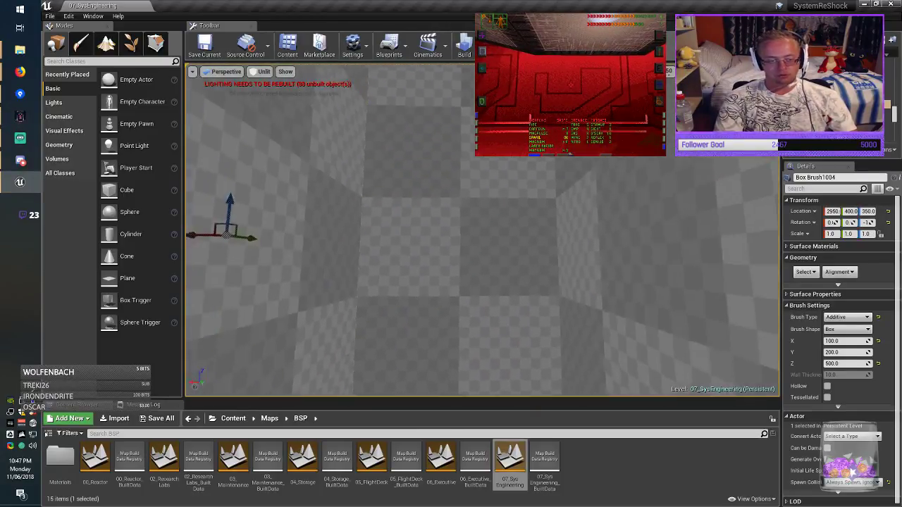
mouse_move(482, 229)
right_mouse_down()
mouse_move(444, 204)
mouse_move(465, 232)
mouse_move(476, 208)
mouse_move(415, 222)
mouse_move(451, 232)
right_mouse_up()
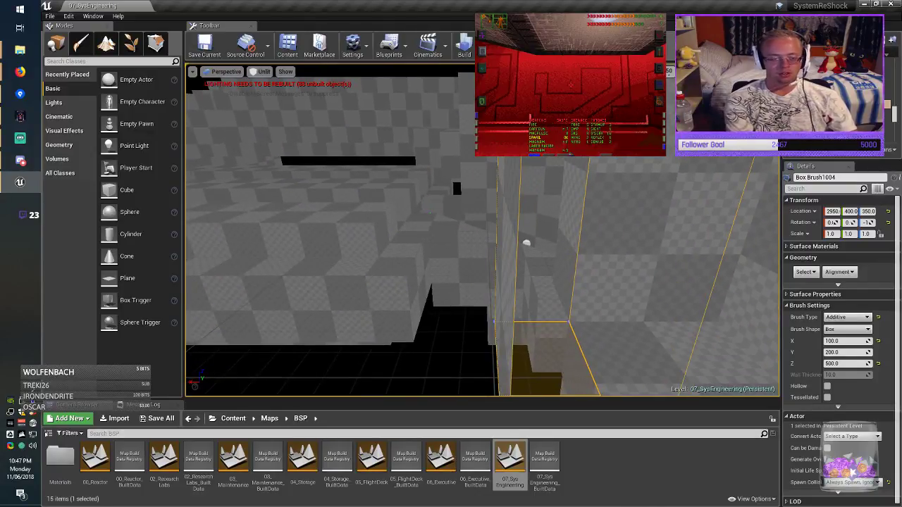
left_click_drag(487, 129, 415, 154, "alt")
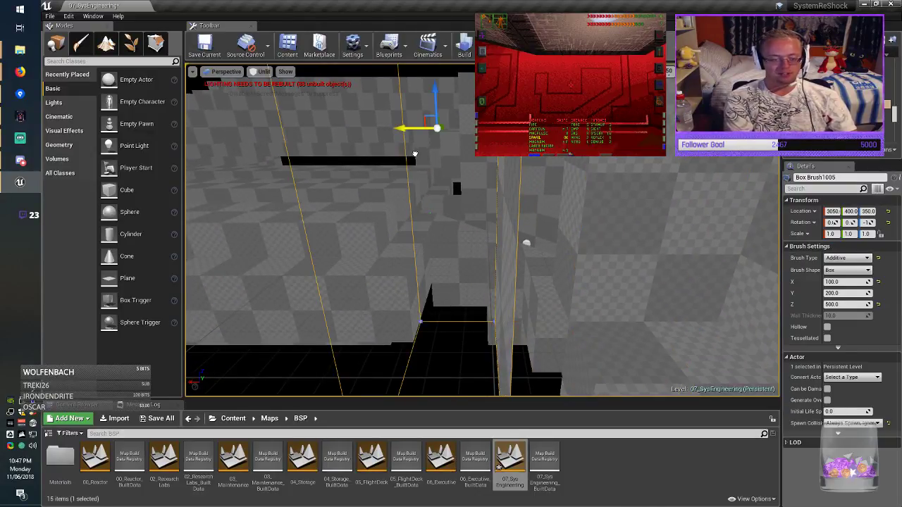
Set the Z size of the copied brush at X 3050, Y 400 to 100 and lower it to Z 150.
right_click_drag(414, 153, 429, 160)
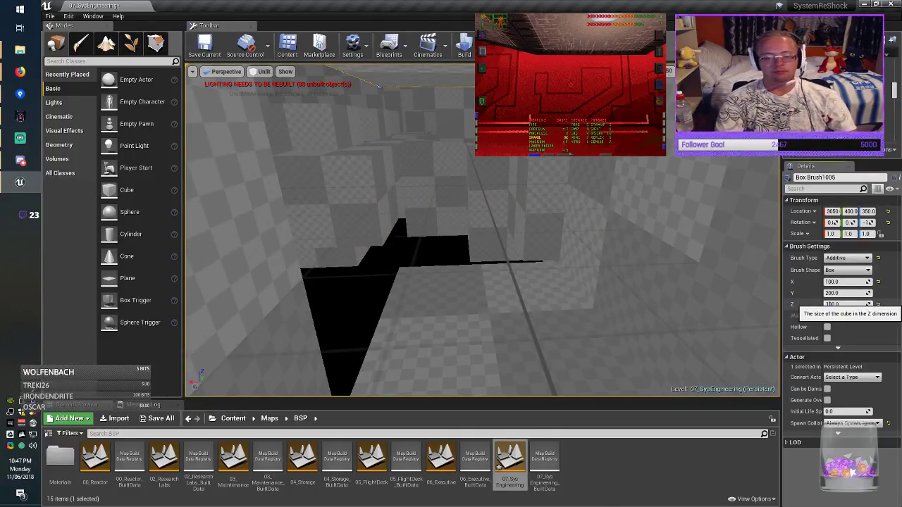
key("Return")
mouse_move(634, 282)
right_mouse_down()
mouse_move(620, 289)
mouse_move(620, 279)
right_mouse_up()
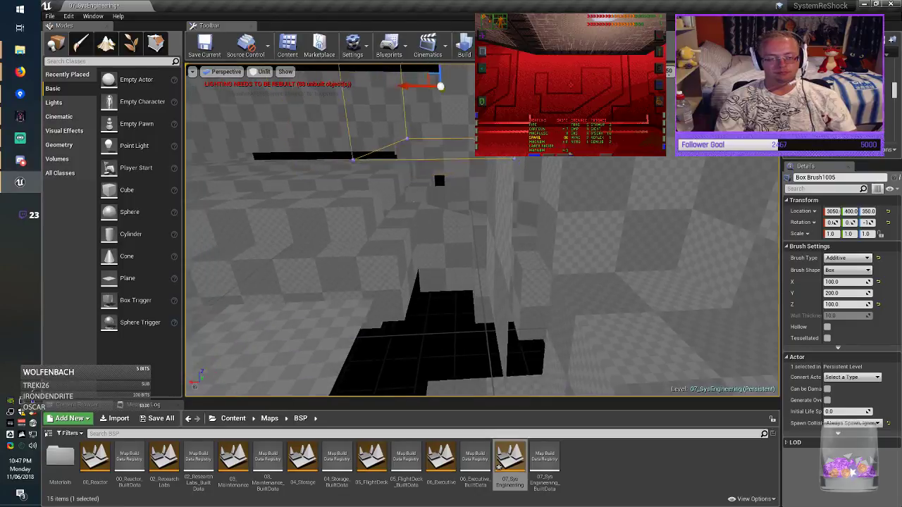
right_click_drag(471, 229, 516, 223)
key("End")
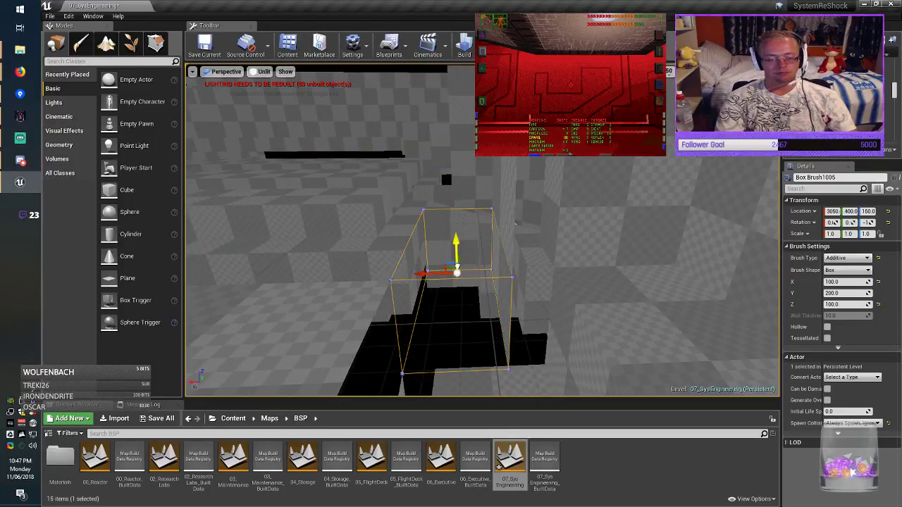
Duplicate the floor brush at X 3000, Y 100, Z -150 to X 3000, Y 450, Z 0.
right_click_drag(515, 224, 451, 247)
left_click(340, 314)
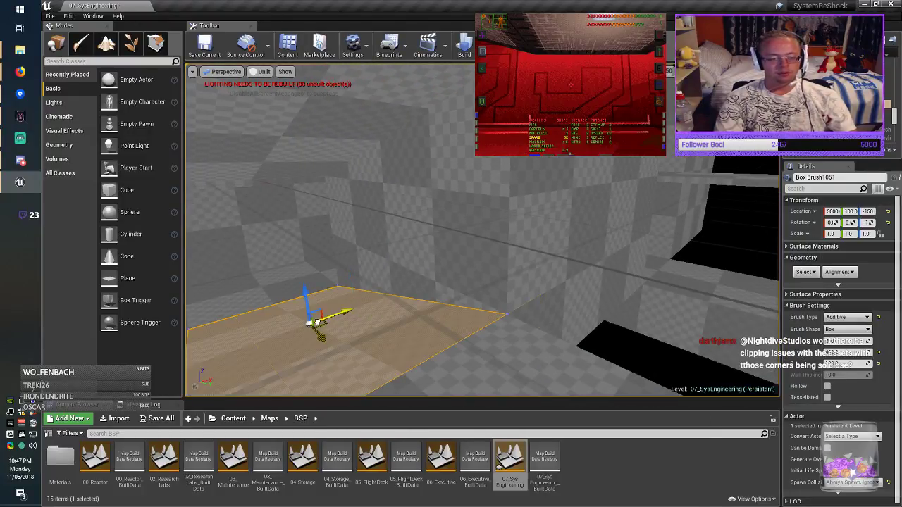
right_click_drag(317, 322, 330, 326)
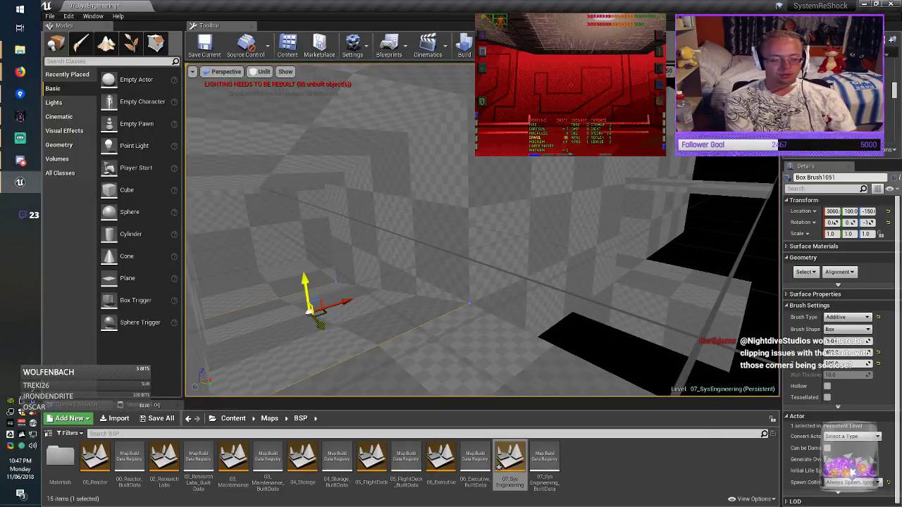
left_click(619, 250)
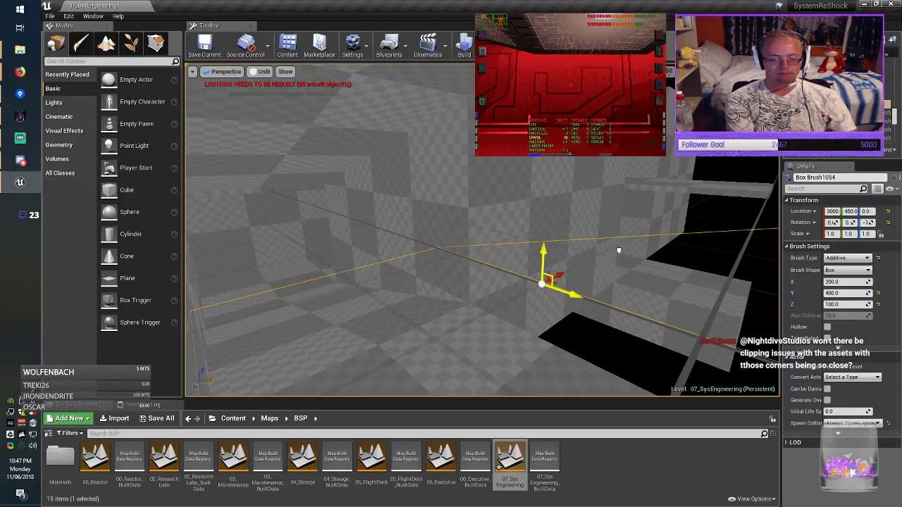
Rotate the 200 × 400 × 100 copy a quarter turn about Z, move it to X 3300, Y 400, Z -50, and deselect it.
right_click_drag(618, 250, 605, 243)
key("e")
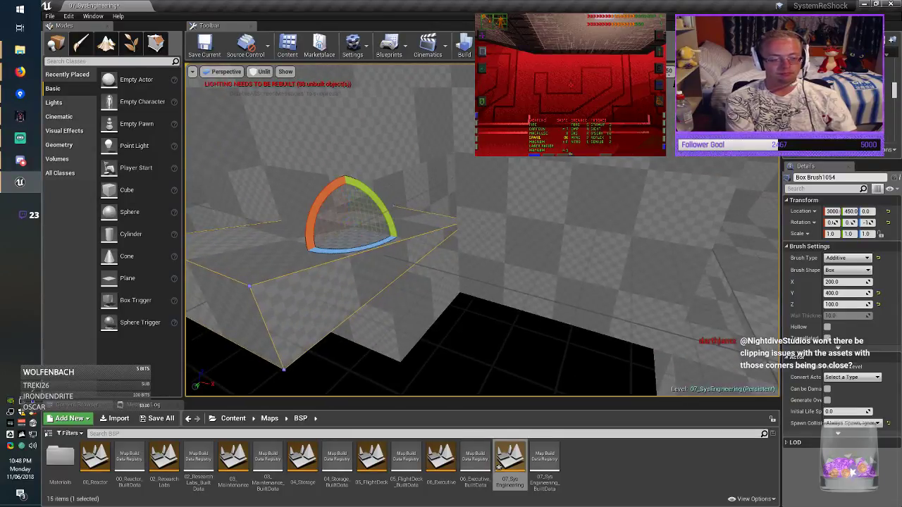
mouse_move(349, 248)
left_mouse_down()
mouse_move(404, 238)
mouse_move(637, 276)
left_mouse_up()
mouse_move(637, 276)
right_mouse_down()
mouse_move(705, 273)
mouse_move(725, 289)
mouse_move(691, 289)
mouse_move(705, 279)
right_mouse_up()
key("a")
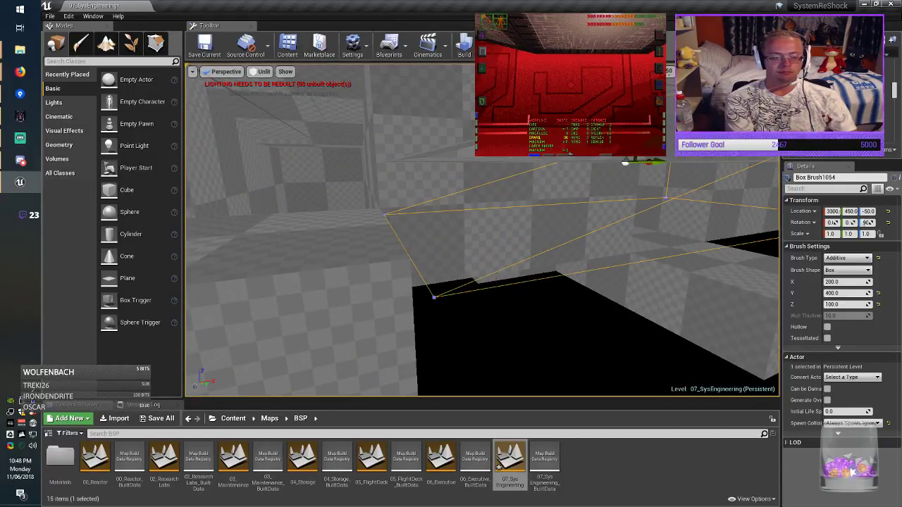
mouse_move(705, 278)
right_mouse_down()
mouse_move(740, 307)
mouse_move(772, 303)
right_mouse_up()
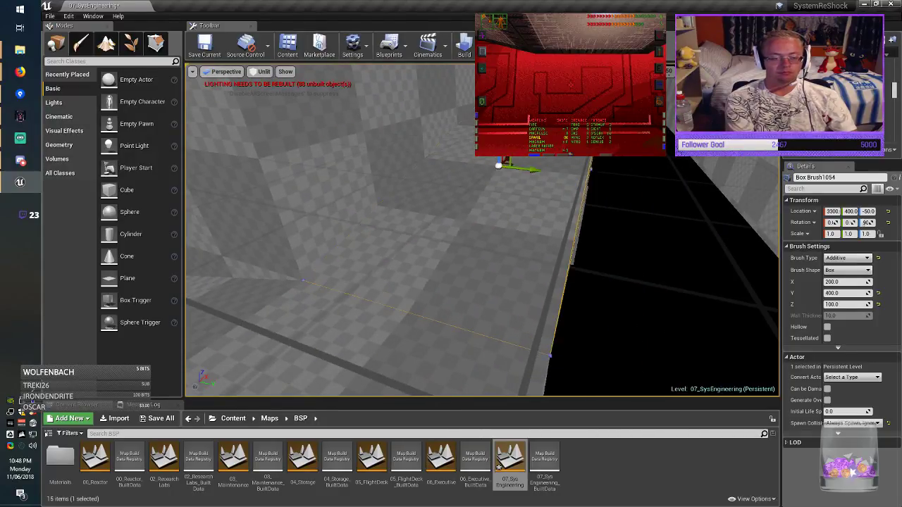
key("Escape")
Duplicate the 200 × 200 × 200 box brush at X 2800, Y 400, Z 0 to X 3000, Y 500.
mouse_move(704, 278)
right_mouse_down()
mouse_move(490, 265)
mouse_move(709, 279)
mouse_move(634, 274)
right_mouse_up()
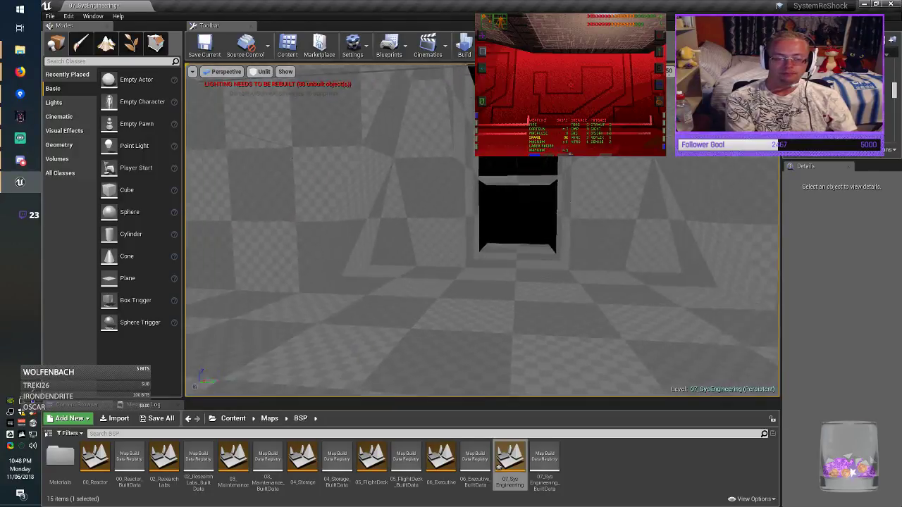
right_click_drag(412, 119, 354, 124)
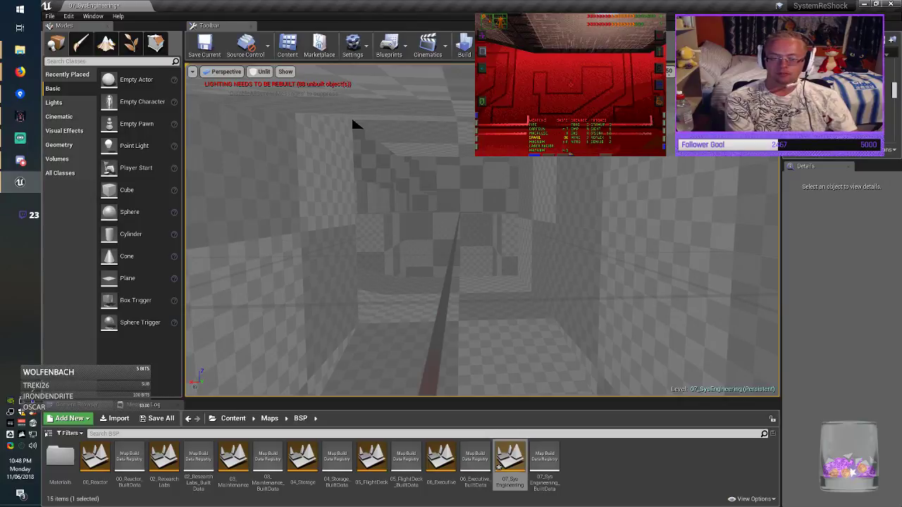
mouse_move(550, 268)
right_mouse_down()
mouse_move(620, 272)
mouse_move(564, 282)
right_mouse_up()
left_click(549, 267)
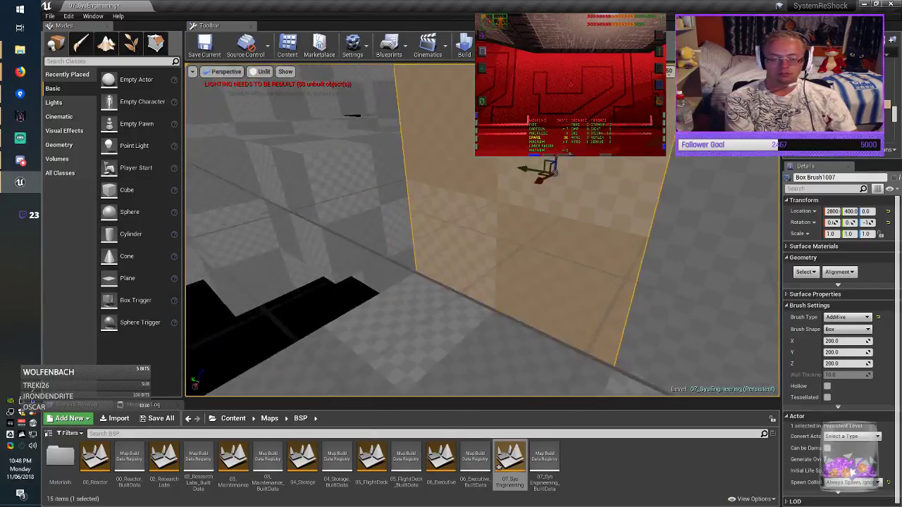
right_click_drag(627, 253, 627, 254)
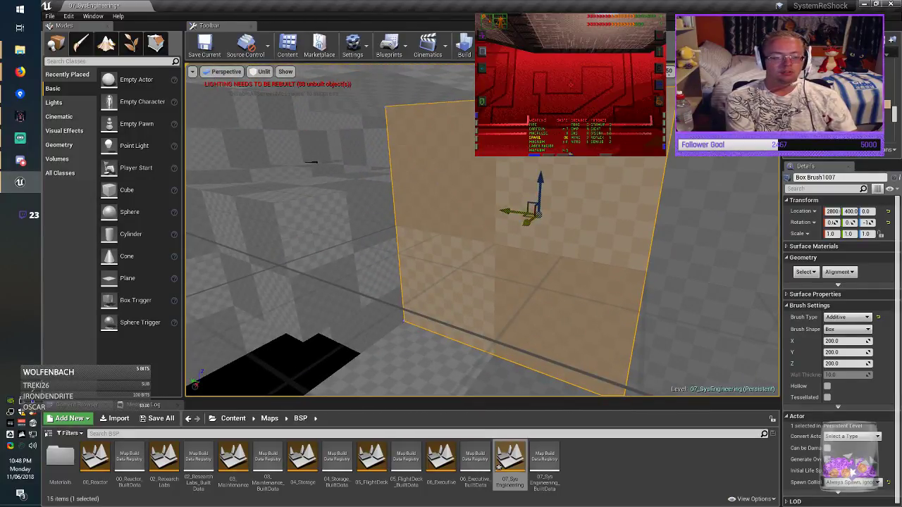
left_click(237, 296)
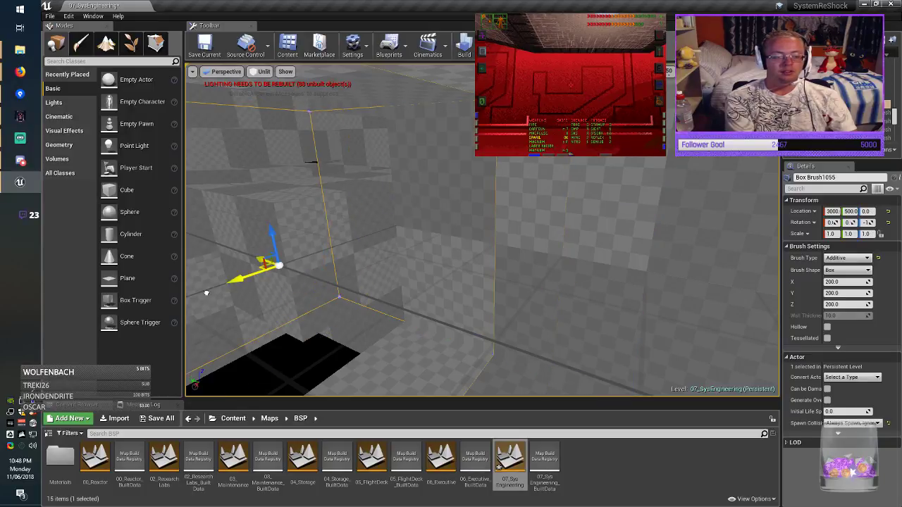
Set the Y size of the copy at X 3000, Y 500, Z 0 to 100 and move it to Y 550.
right_click_drag(206, 292, 206, 293)
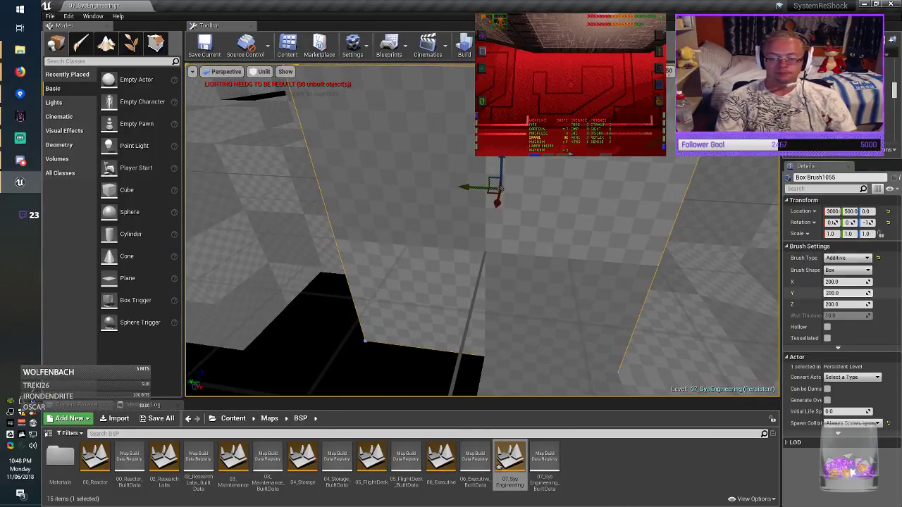
key("Return")
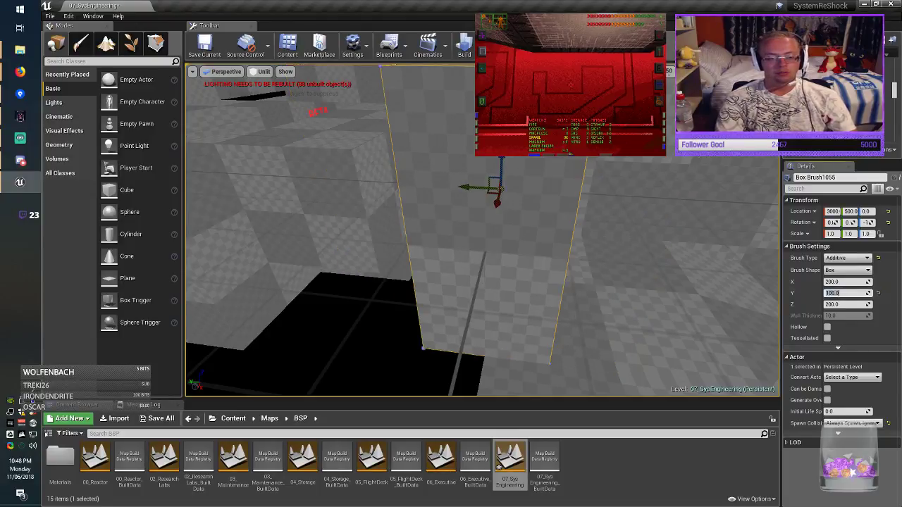
left_click_drag(442, 191, 418, 194)
key("Escape")
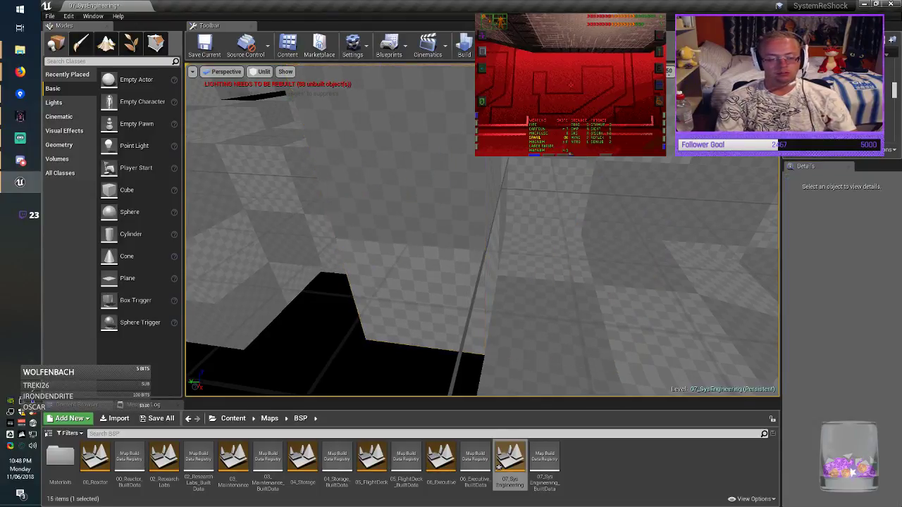
Switch back to Unreal Editor and duplicate the wall brush at X 3000, Y 550, Z 0 to X 3200.
right_click_drag(418, 194, 441, 191)
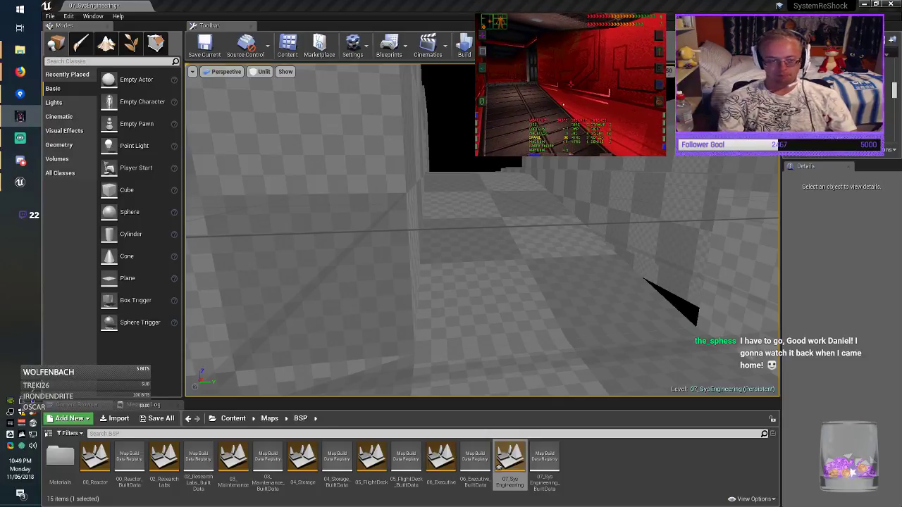
key("alt+Tab")
mouse_move(482, 230)
right_mouse_down()
mouse_move(564, 212)
mouse_move(564, 250)
right_mouse_up()
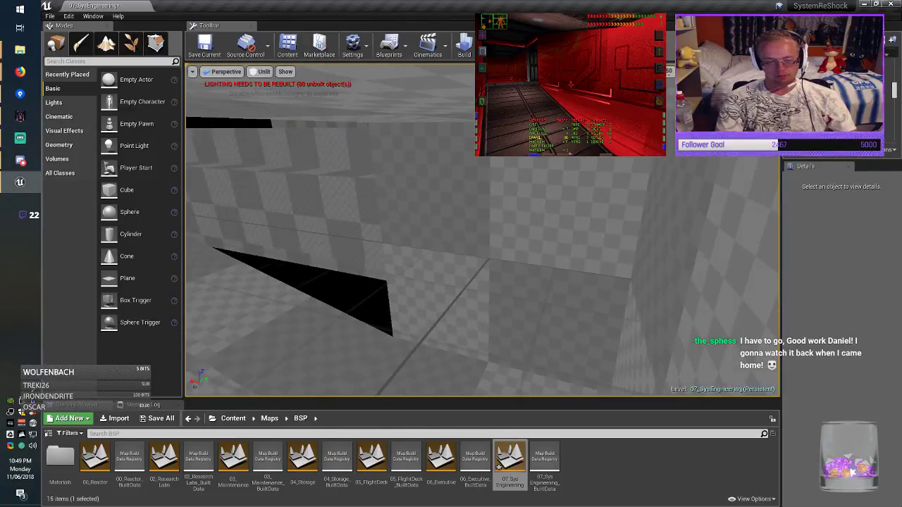
left_click(486, 236)
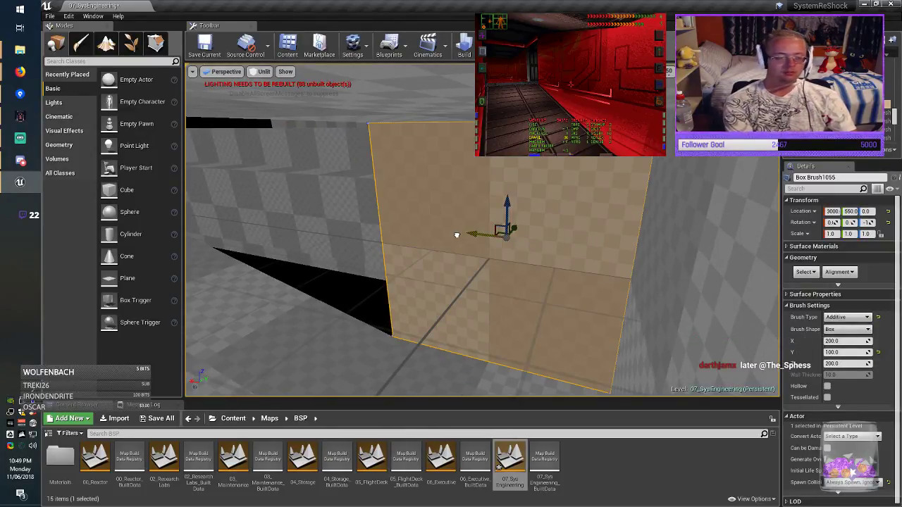
mouse_move(458, 233)
left_mouse_down()
mouse_move(230, 211)
mouse_move(323, 227)
left_mouse_up()
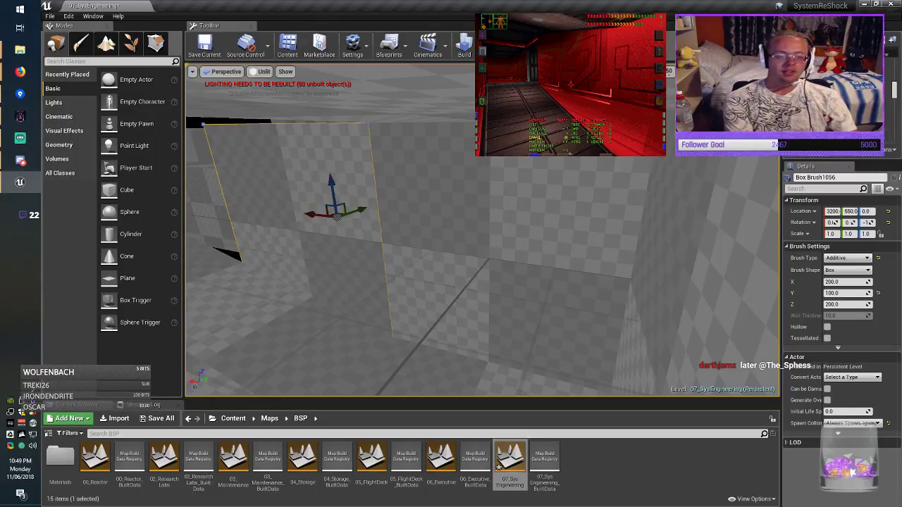
Set the Z size of the wall brush at X 3200, Y 550 to 300 and raise it to Z 50.
mouse_move(323, 227)
right_mouse_down()
mouse_move(246, 215)
mouse_move(247, 199)
right_mouse_up()
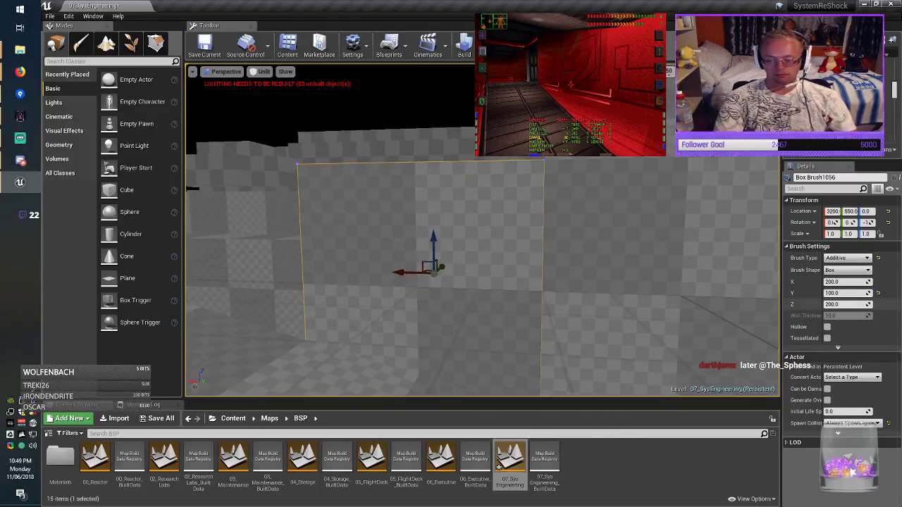
left_click(839, 305)
left_click(827, 305)
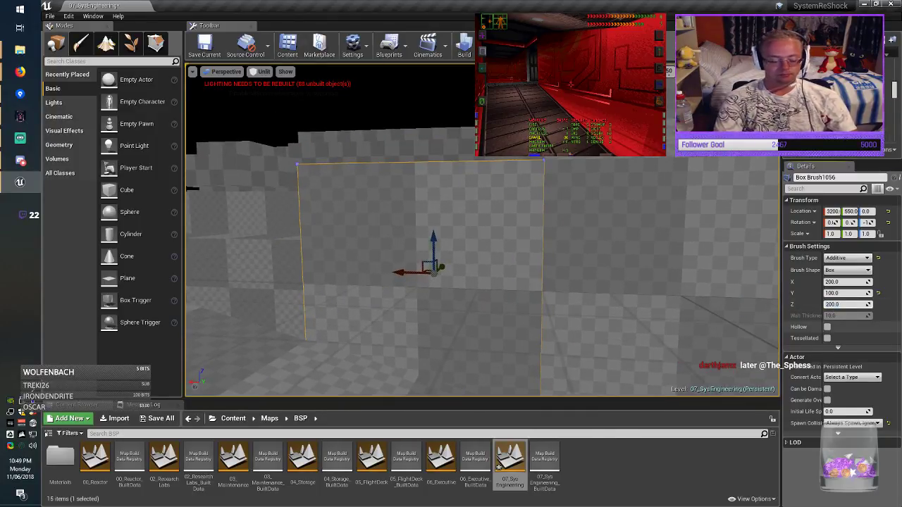
type("300")
key("Return")
left_click_drag(434, 241, 437, 199)
Save the level with the new wall brushes.
right_click_drag(437, 198, 398, 177)
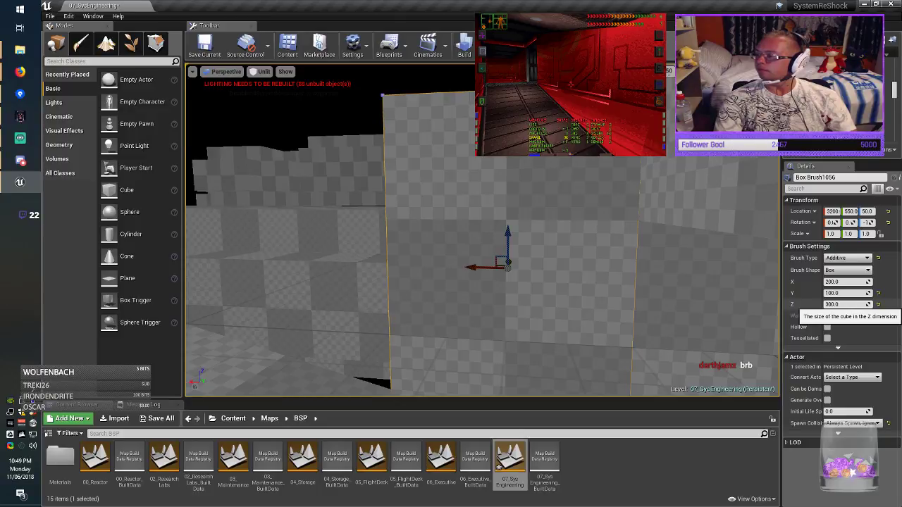
mouse_move(564, 267)
right_mouse_down()
mouse_move(547, 279)
mouse_move(612, 282)
mouse_move(282, 279)
mouse_move(395, 289)
mouse_move(423, 282)
mouse_move(380, 285)
mouse_move(401, 277)
mouse_move(408, 287)
right_mouse_up()
right_click_drag(501, 245, 493, 246)
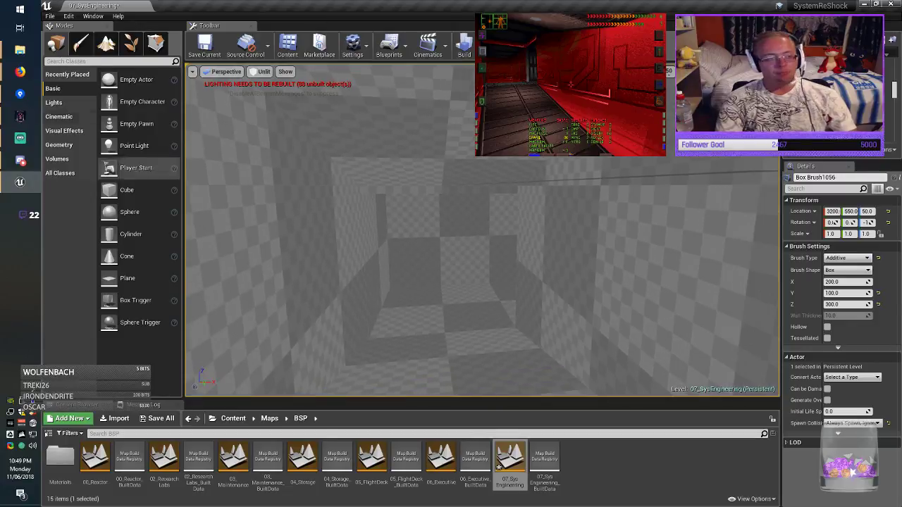
left_click(204, 46)
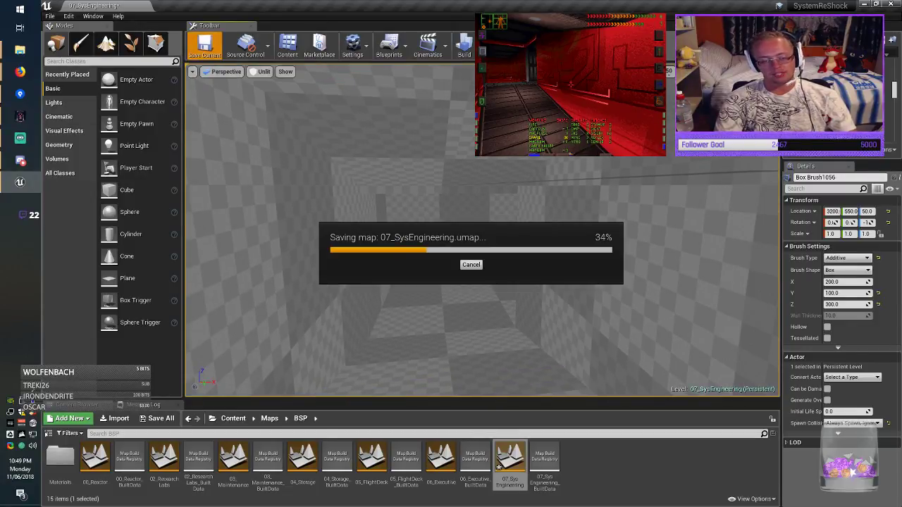
Lengthen the wall brush at X 3200, Y 550, Z 50 to an X size of 300 and move it to X 3250.
mouse_move(483, 240)
right_mouse_down()
mouse_move(430, 244)
mouse_move(511, 243)
mouse_move(383, 246)
right_mouse_up()
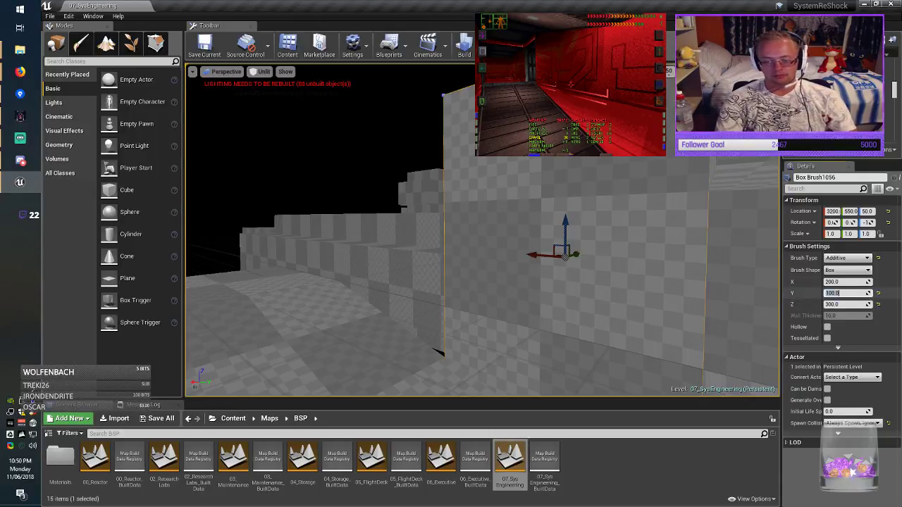
left_click(827, 293)
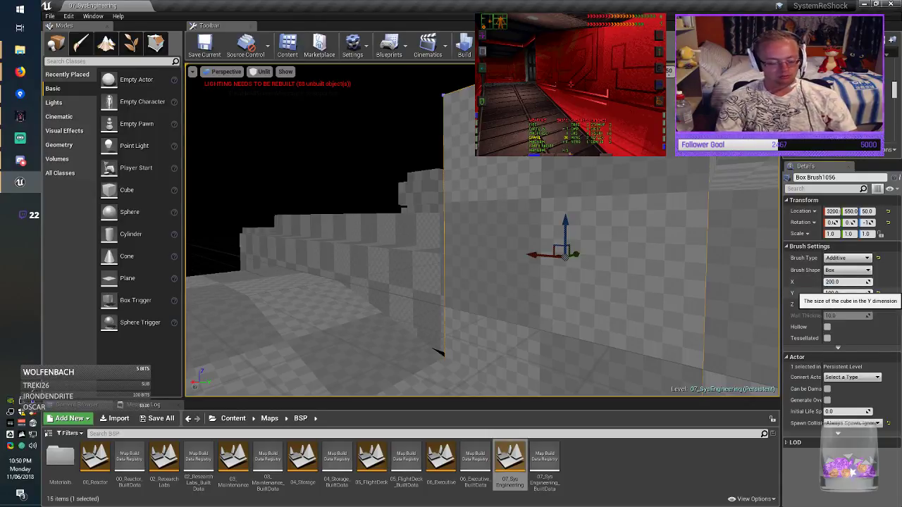
left_click_drag(530, 255, 486, 251)
right_click_drag(487, 251, 550, 255)
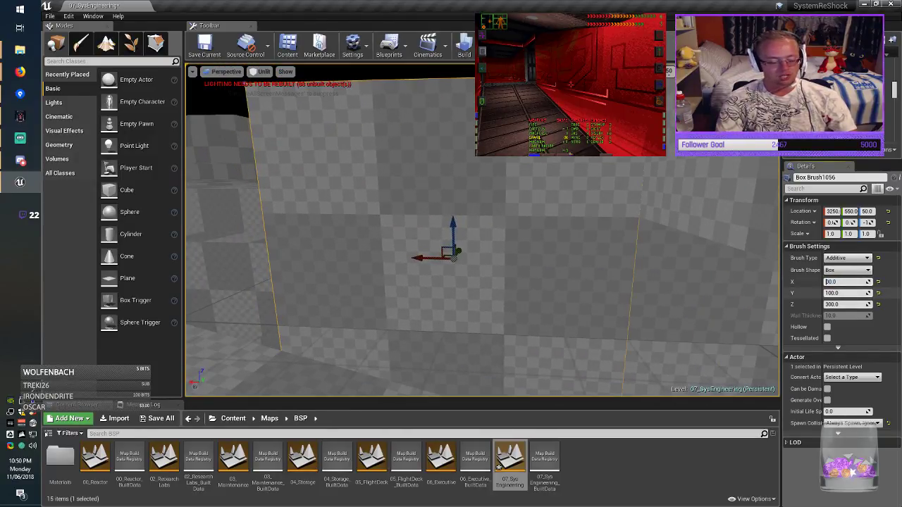
Lengthen the selected wall brush to an X size of 400 and move it to X 3300.
type("4")
key("Return")
right_click_drag(486, 275, 458, 268)
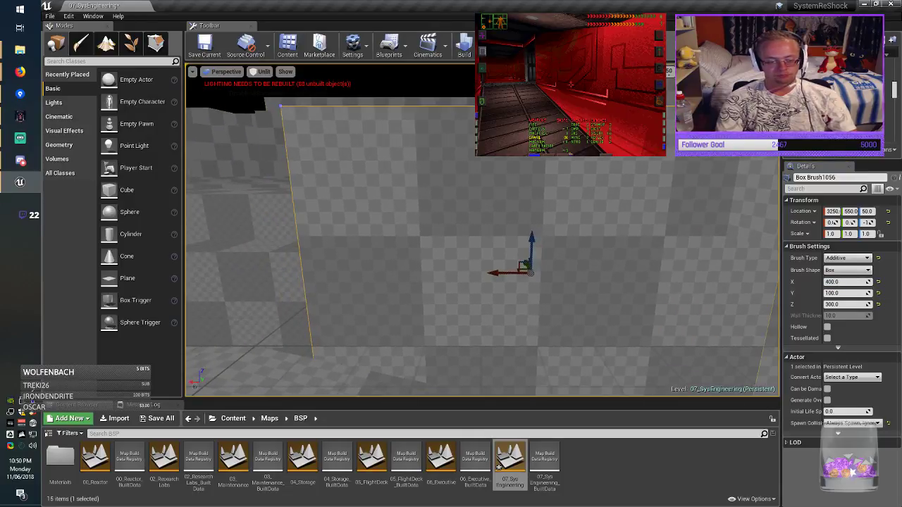
left_click_drag(493, 273, 445, 273)
mouse_move(445, 272)
right_mouse_down()
mouse_move(380, 275)
mouse_move(394, 293)
mouse_move(360, 275)
mouse_move(445, 273)
right_mouse_up()
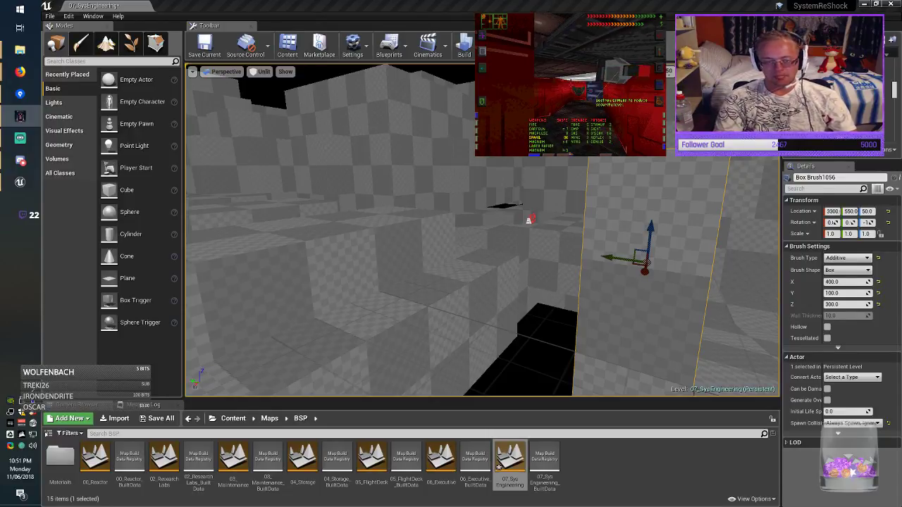
Check the corridor against the original game and place a Text Render actor reading "Camera" on the wall beside the dark opening.
mouse_move(482, 229)
right_mouse_down()
mouse_move(606, 285)
mouse_move(641, 265)
mouse_move(621, 263)
mouse_move(622, 256)
mouse_move(589, 268)
mouse_move(582, 240)
mouse_move(591, 252)
mouse_move(591, 238)
right_mouse_up()
right_click_drag(486, 282, 486, 282)
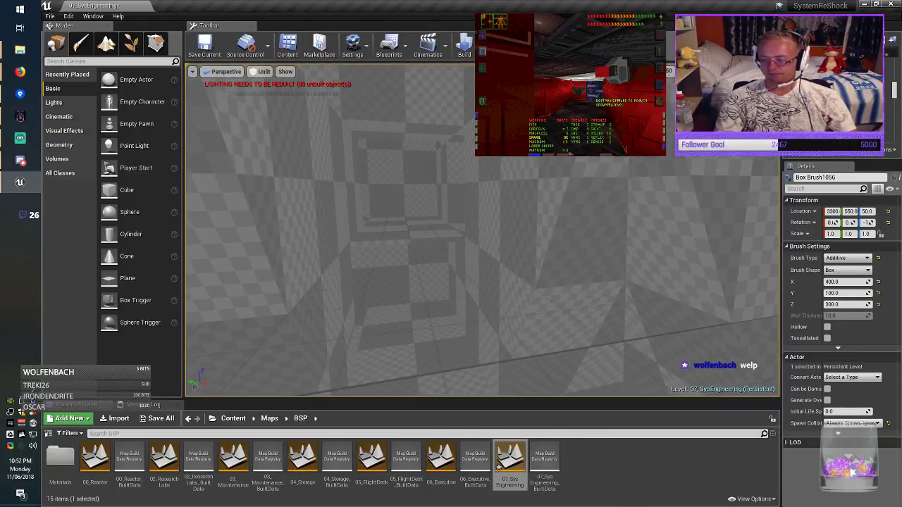
key("alt+Tab")
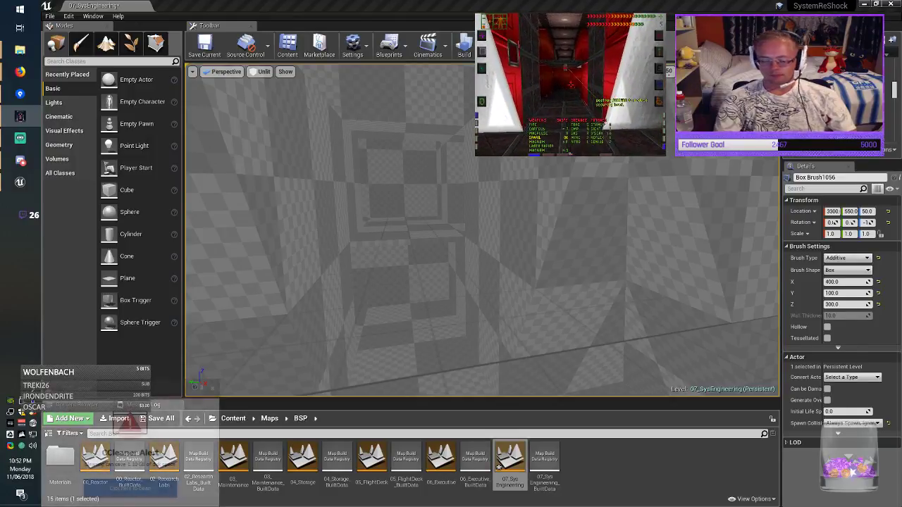
right_click_drag(482, 232, 564, 232)
right_click_drag(482, 230, 529, 227)
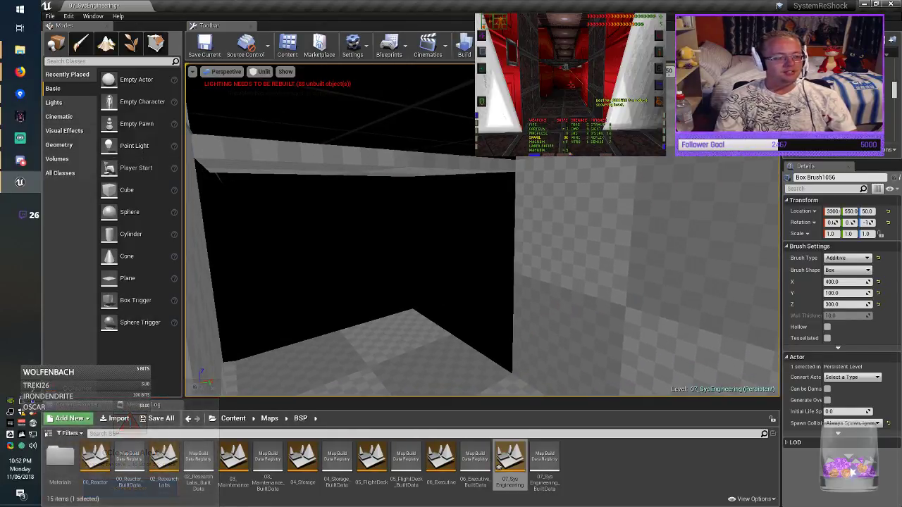
type("text")
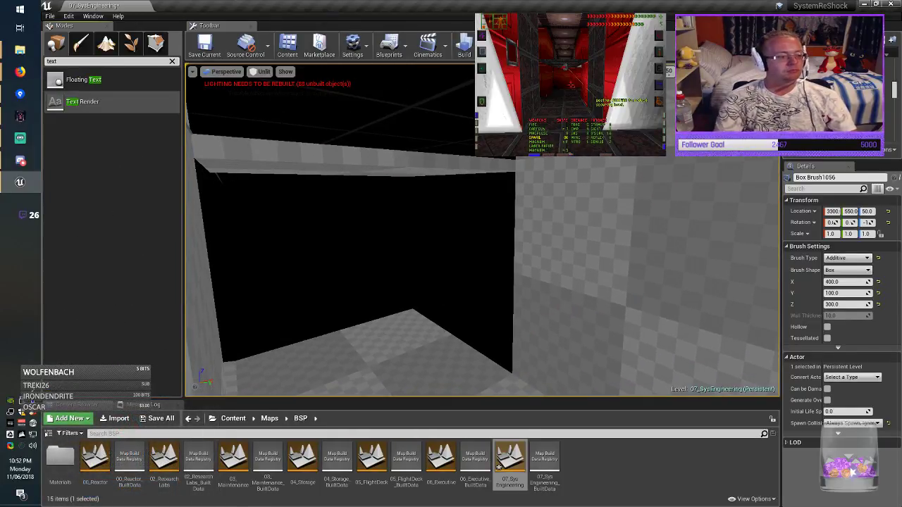
left_click_drag(81, 102, 557, 226)
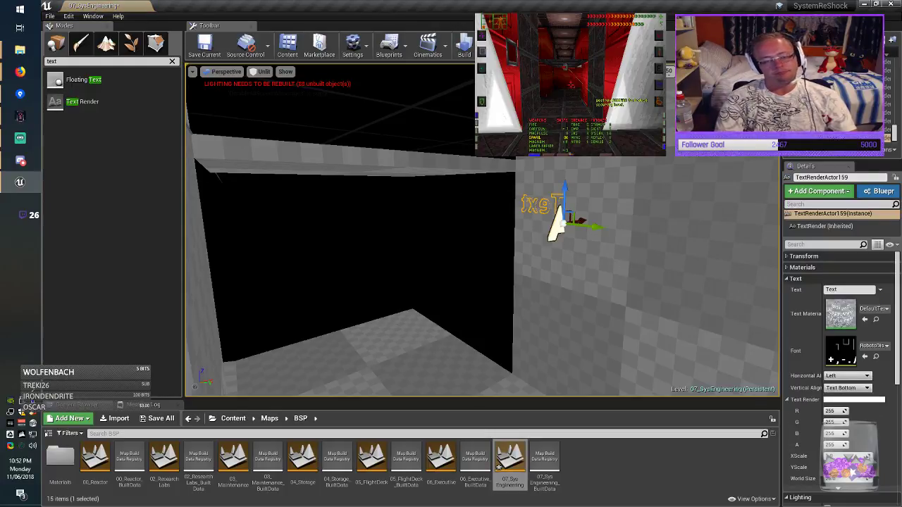
left_click(849, 290)
type("Cam")
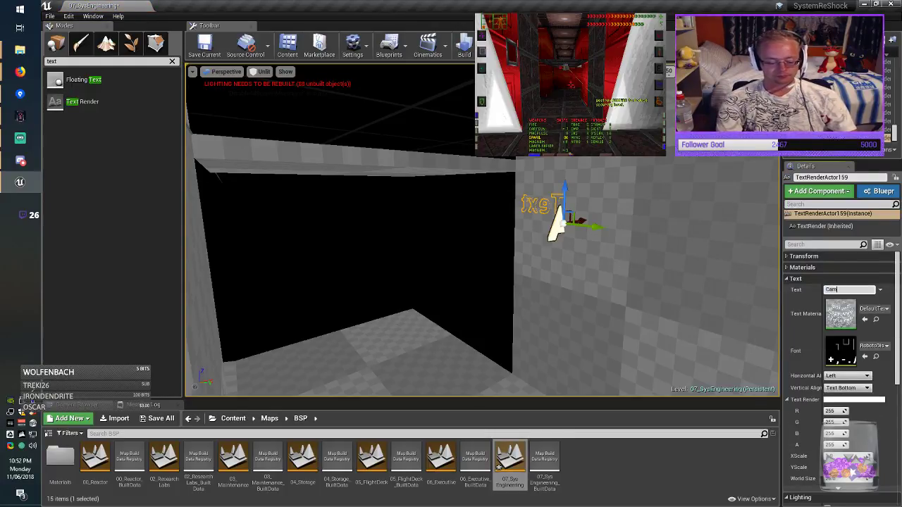
type("era")
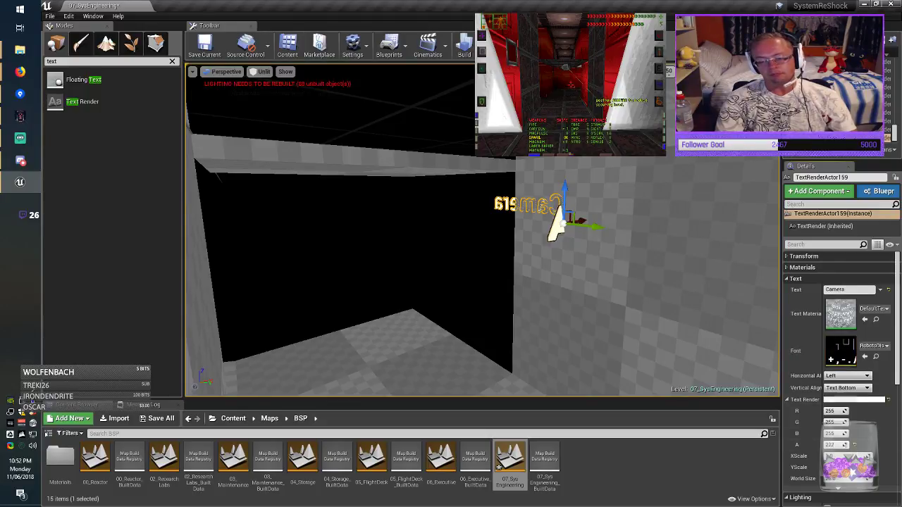
Color the Camera text yellow by setting its blue value to 0, and rotate it so it reads the right way round.
left_click_drag(836, 434, 796, 434)
right_click_drag(536, 261, 544, 252)
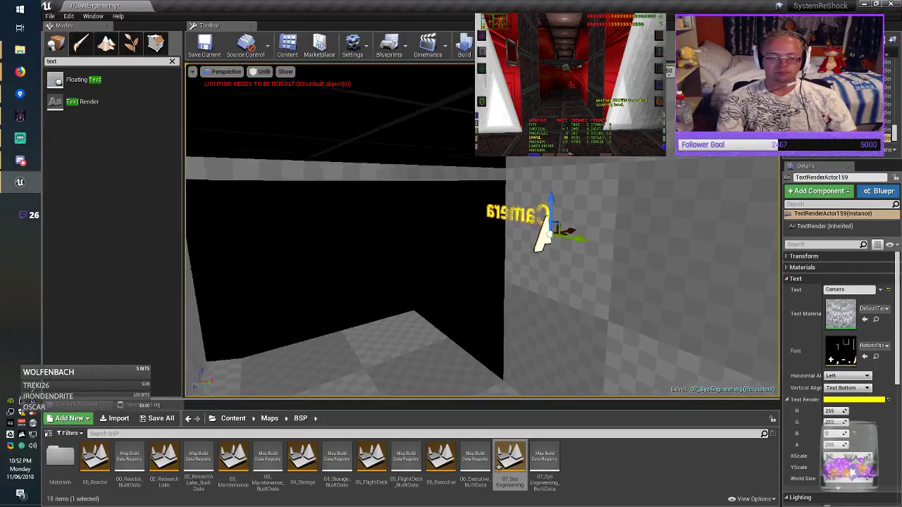
key("e")
left_click_drag(554, 245, 493, 244)
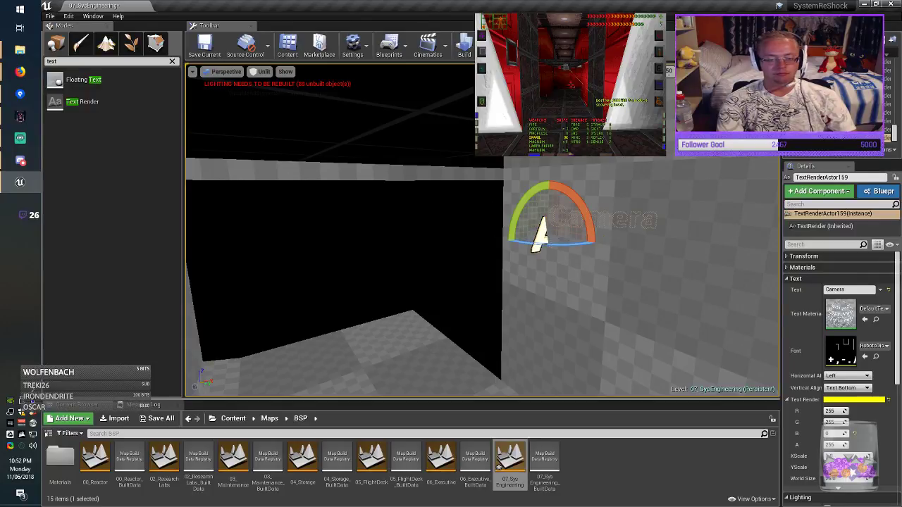
Position and angle the Camera text in the dark opening at the end of the corridor, and save the level.
key("w")
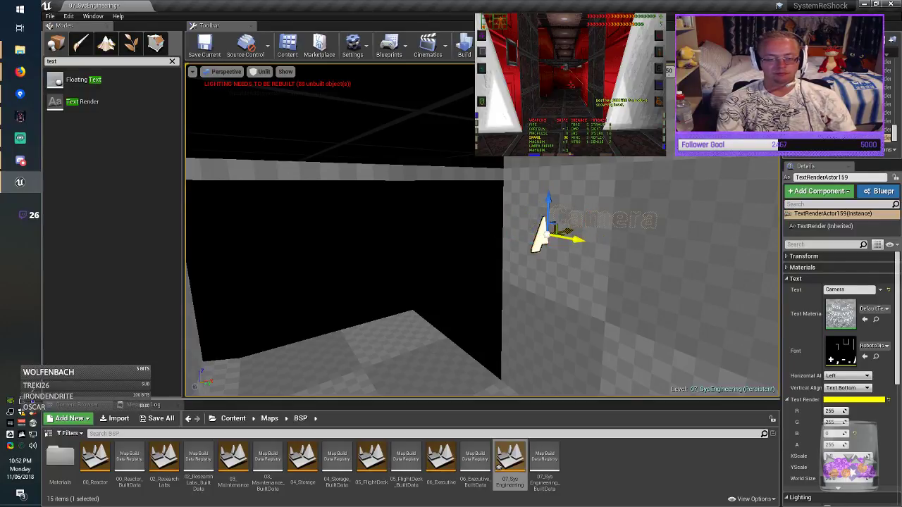
left_click_drag(548, 234, 338, 232)
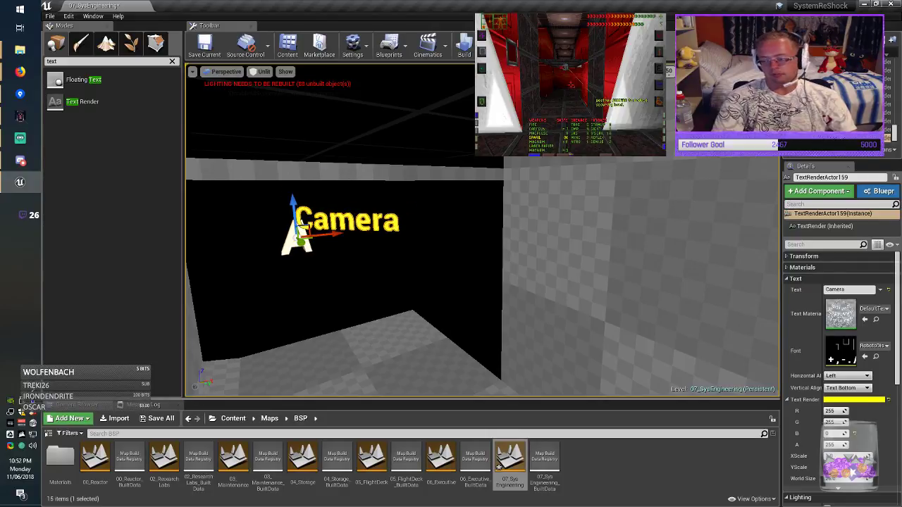
right_click_drag(338, 233, 289, 229)
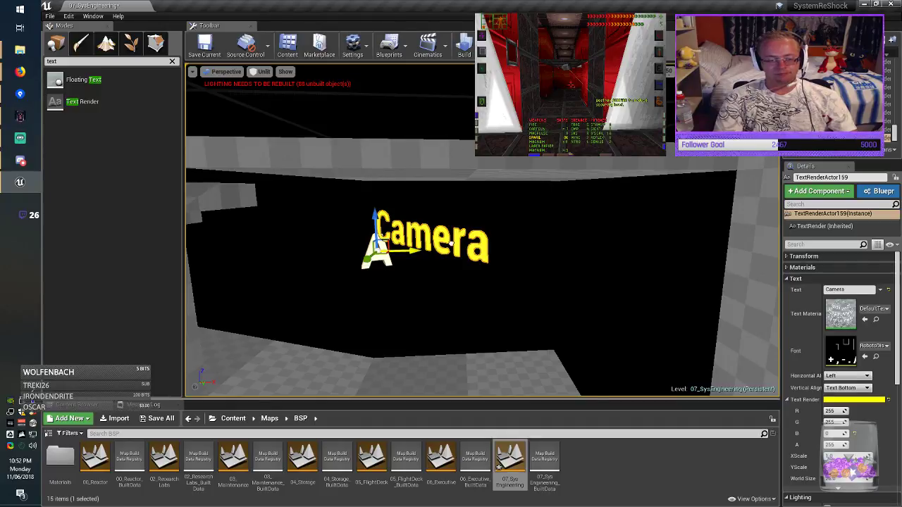
left_click_drag(289, 229, 285, 278)
key("space")
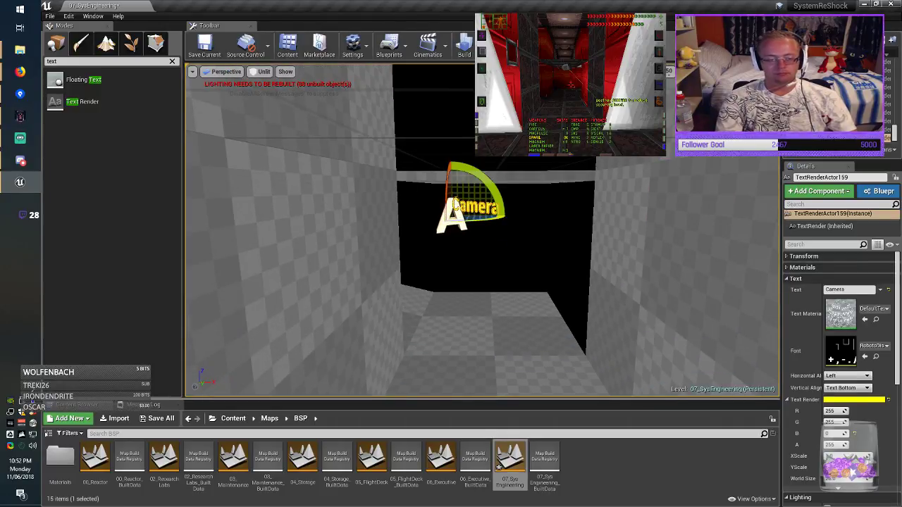
left_click_drag(487, 221, 465, 221)
key("space")
key("space")
right_click_drag(465, 222, 437, 227)
key("Escape")
key("ctrl+s")
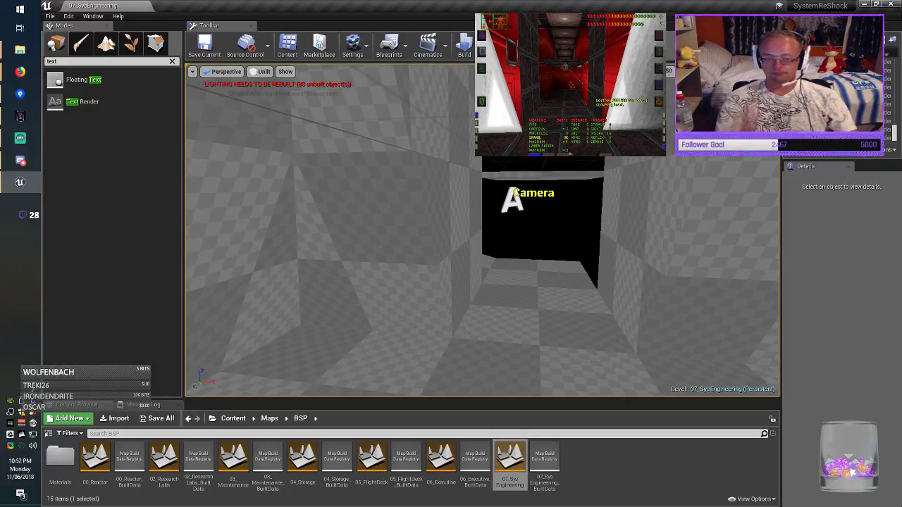
Examine the thin slab brush above the Camera text and the neighbouring corridor.
mouse_move(482, 229)
right_mouse_down()
mouse_move(451, 233)
mouse_move(452, 220)
mouse_move(456, 247)
mouse_move(465, 223)
mouse_move(471, 228)
right_mouse_up()
left_click(471, 228)
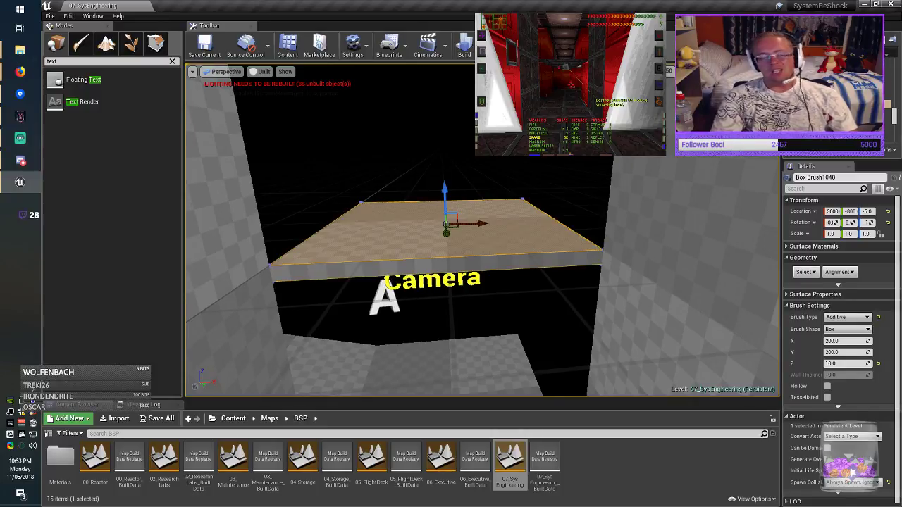
key("Escape")
left_click(471, 228)
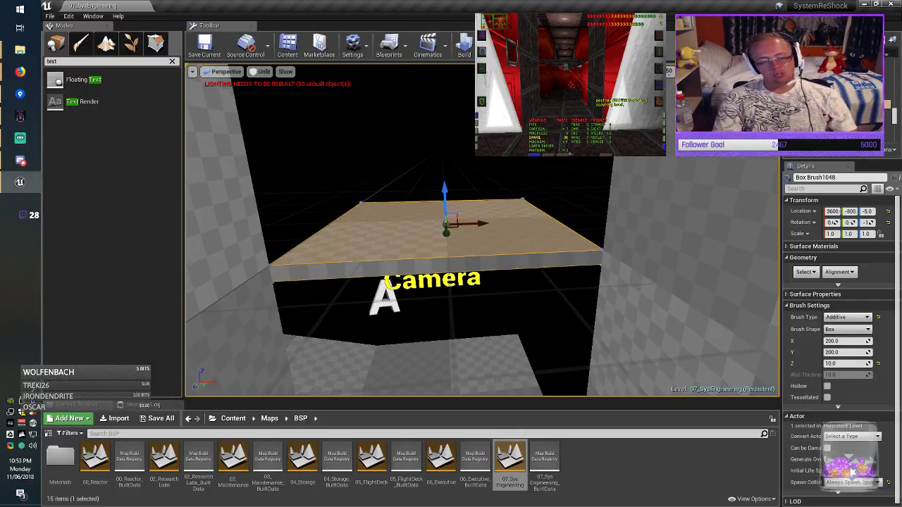
right_click_drag(471, 228, 546, 250)
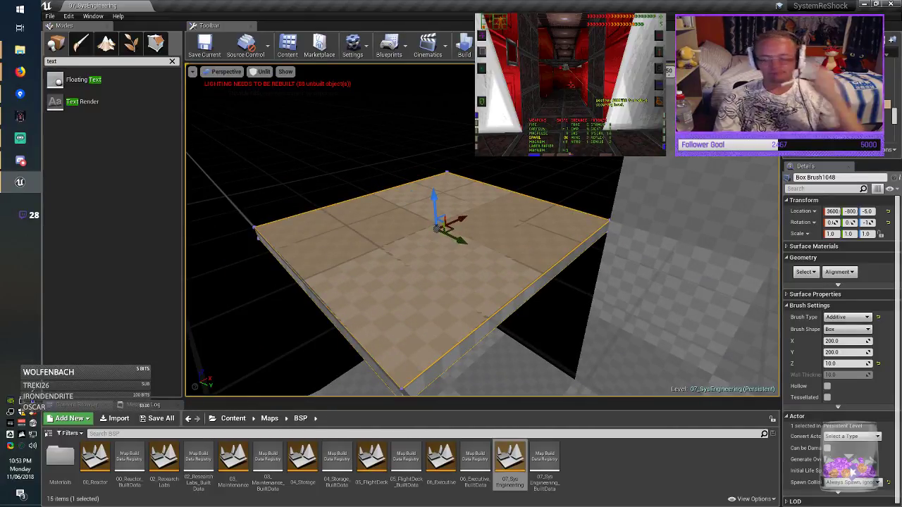
key("ctrl+z")
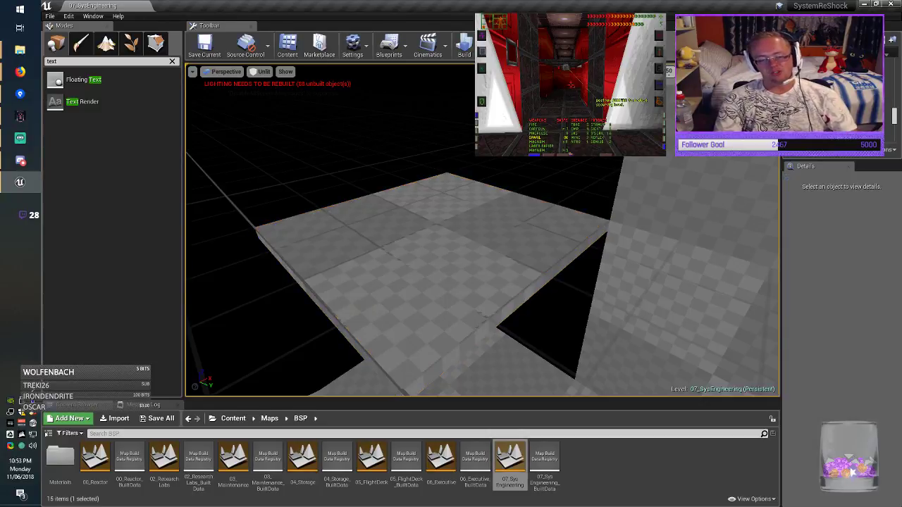
key("ctrl+y")
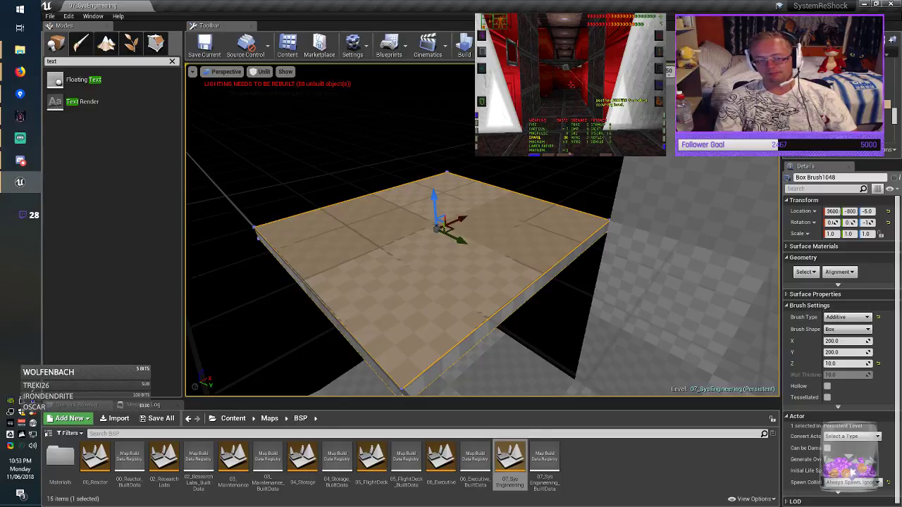
right_click_drag(451, 282, 456, 259)
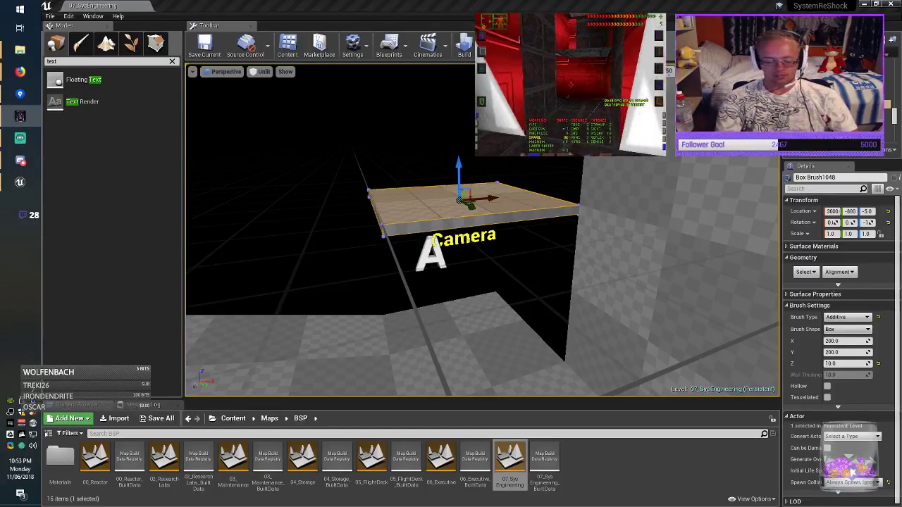
right_click_drag(508, 260, 395, 243)
right_click_drag(482, 233, 310, 236)
Check the area in the original game, and back in Unreal Editor duplicate the wall brush at X 3300, Y 400, Z -50 down to Z -150.
key("alt+Tab")
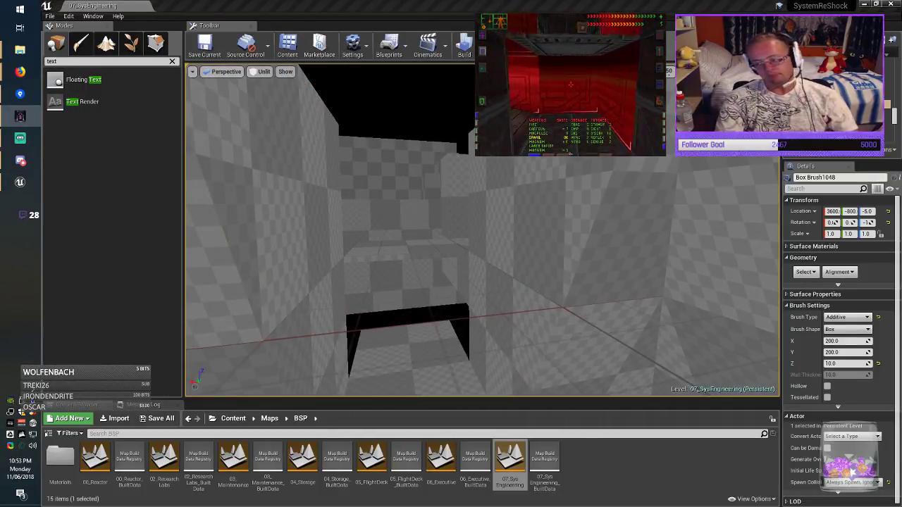
key("alt+Tab")
right_click_drag(395, 240, 564, 271)
left_click(398, 240)
mouse_move(398, 239)
right_mouse_down()
mouse_move(360, 218)
mouse_move(388, 217)
right_mouse_up()
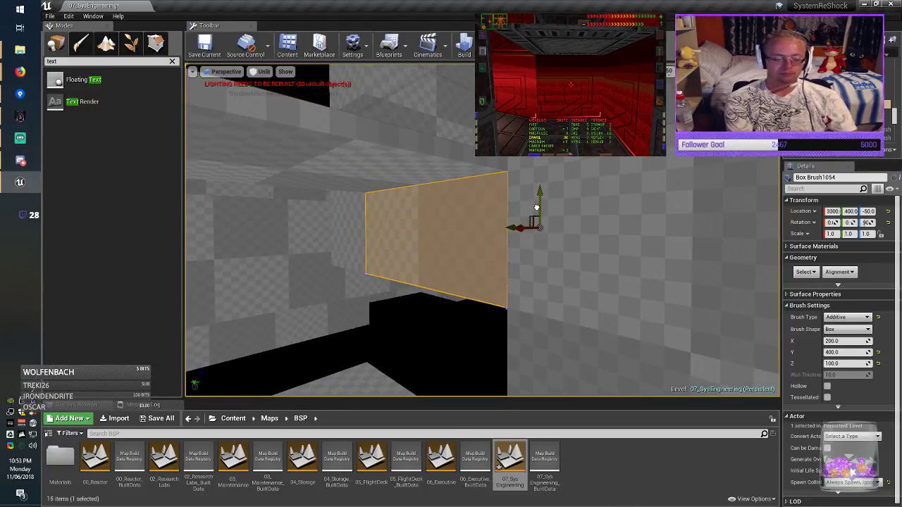
mouse_move(537, 207)
left_mouse_down("alt")
mouse_move(535, 301)
mouse_move(537, 279)
left_mouse_up("alt")
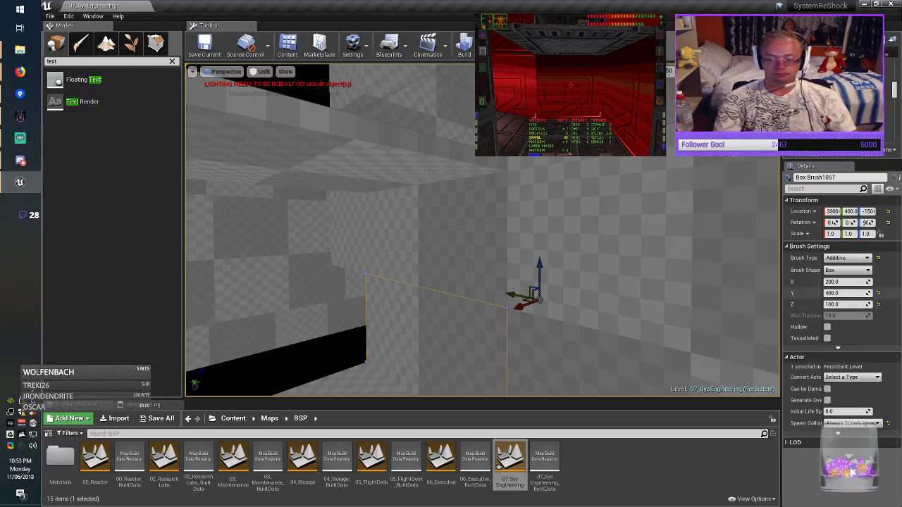
Set the duplicated wall brush's Y size to 100 and move it to X 3450.
left_click(846, 282)
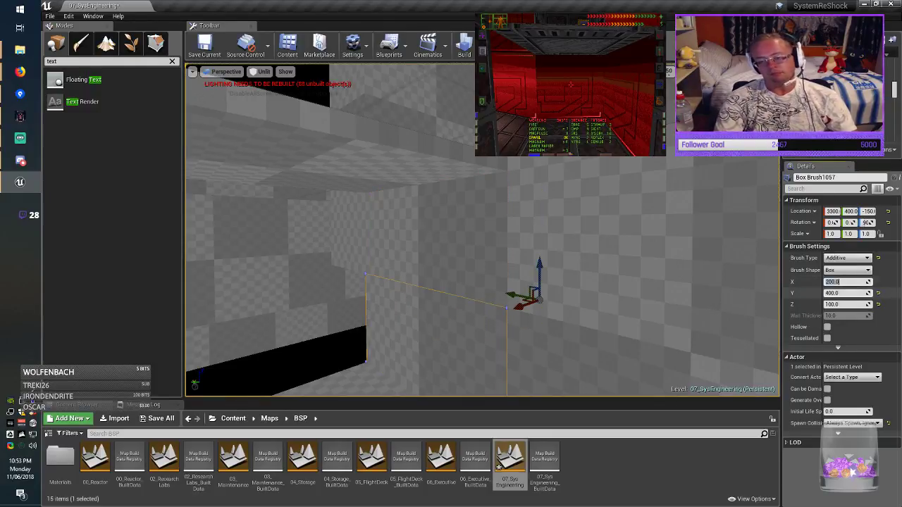
left_click(841, 293)
type("100")
key("Return")
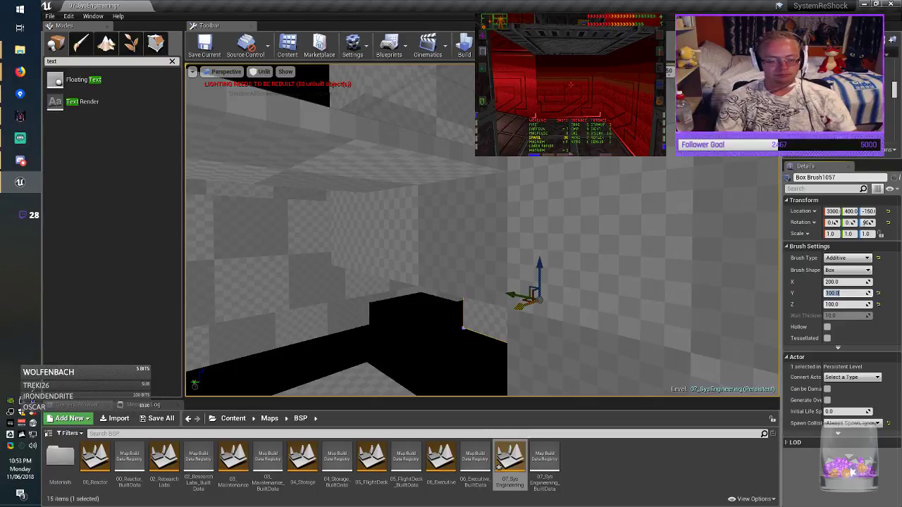
left_click_drag(520, 307, 414, 368)
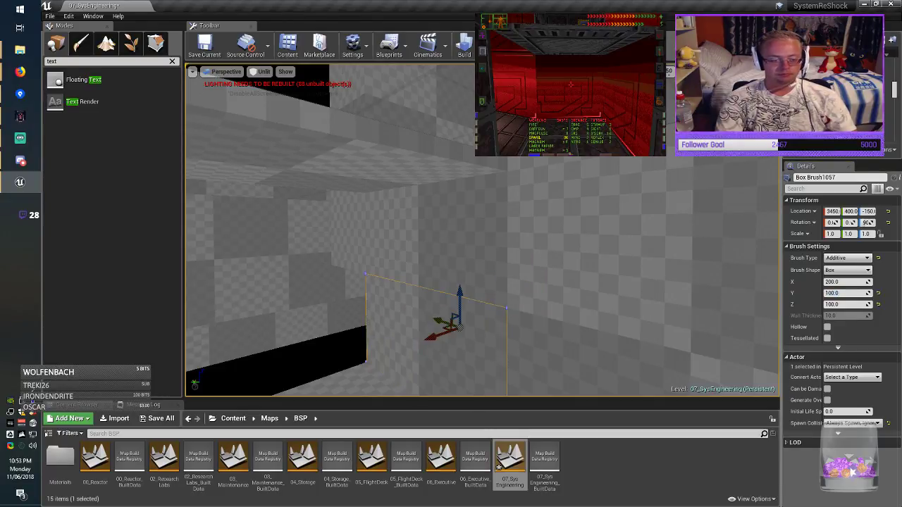
mouse_move(393, 370)
right_mouse_down()
mouse_move(430, 392)
mouse_move(380, 395)
mouse_move(282, 374)
mouse_move(392, 370)
right_mouse_up()
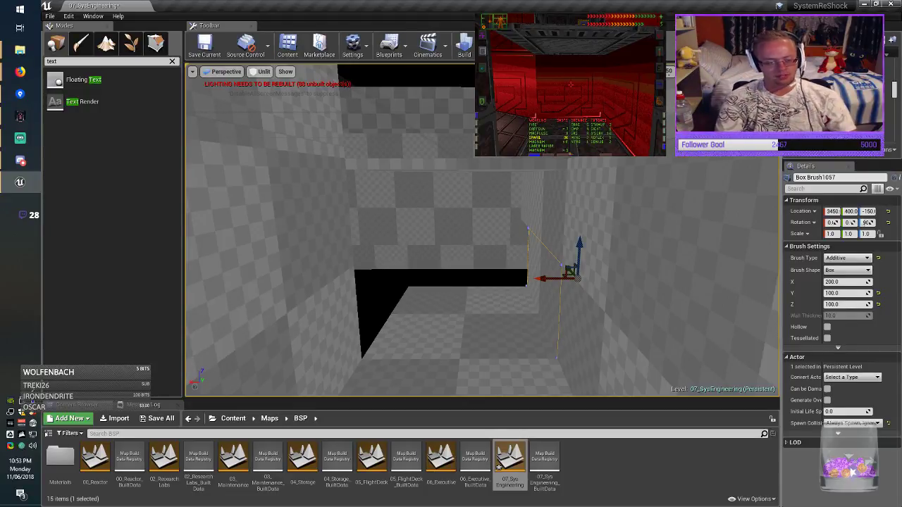
right_click_drag(393, 370, 393, 370)
key("Escape")
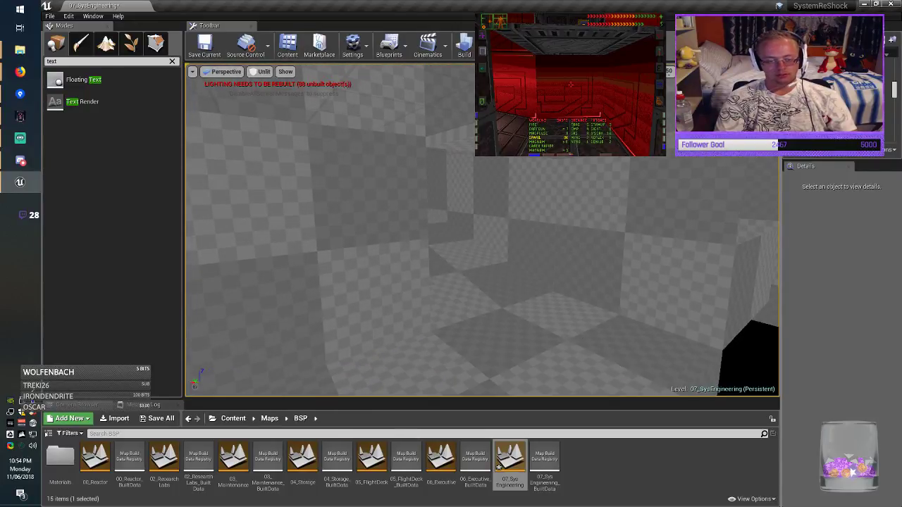
Duplicate the wall brush at X 3300, Y 400, Z -50 and move the copy to X 3900, Y 450, Z -200.
left_click(474, 283)
right_click_drag(474, 284, 474, 283)
right_click_drag(393, 370, 393, 370)
left_click(414, 189)
right_click_drag(415, 189, 415, 190)
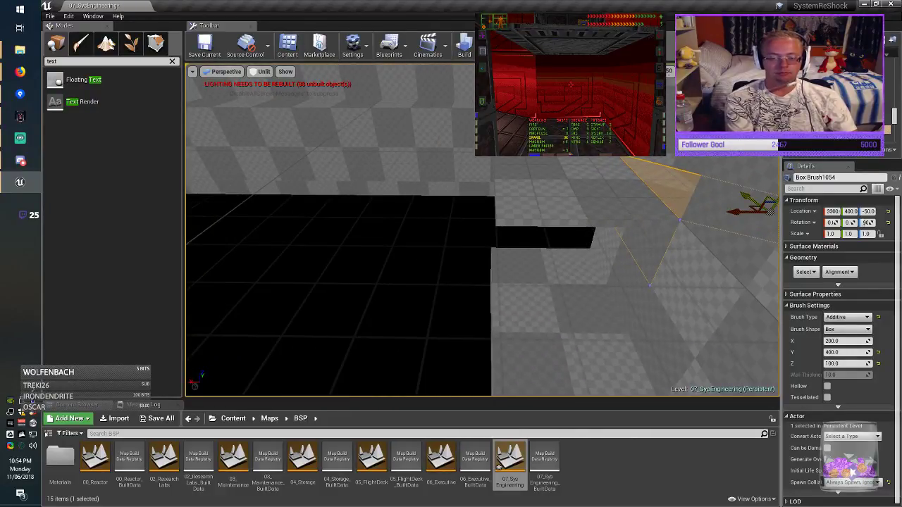
left_click_drag(746, 204, 327, 279, "alt")
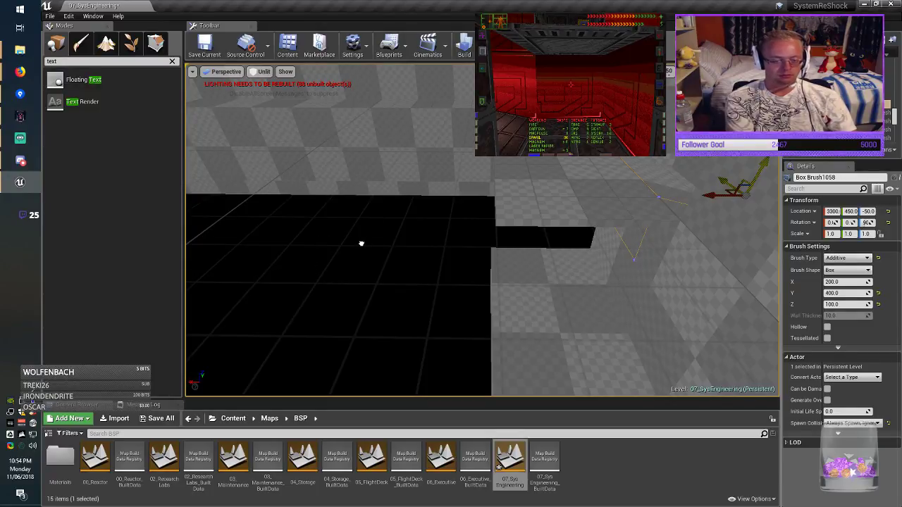
right_click_drag(360, 243, 361, 243)
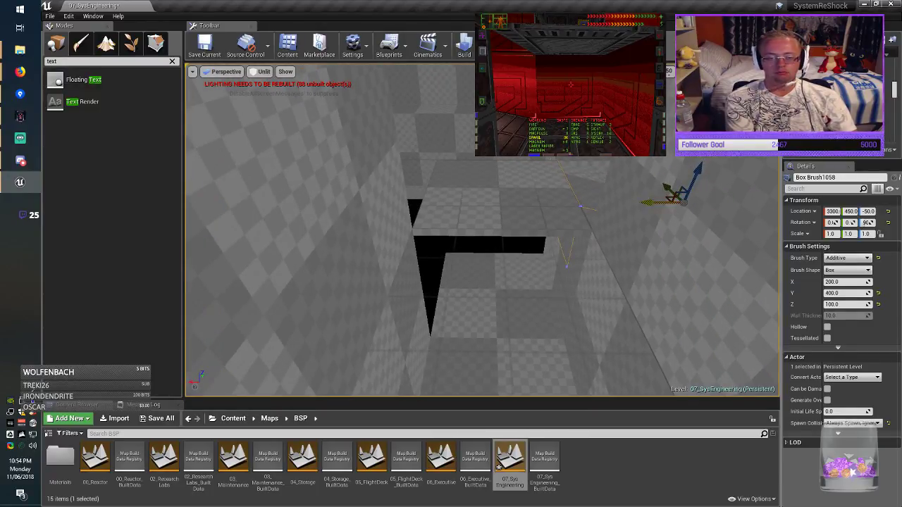
left_click_drag(674, 197, 324, 260)
right_click_drag(325, 260, 325, 260)
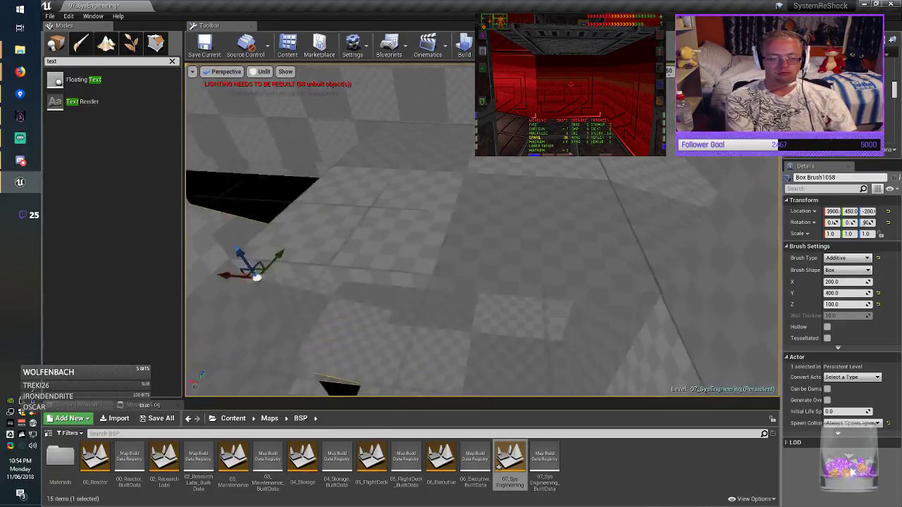
Align the duplicated wall brush with the corridor at Y 400, Z -150.
mouse_move(255, 277)
right_mouse_down()
mouse_move(641, 258)
mouse_move(606, 249)
mouse_move(607, 225)
right_mouse_up()
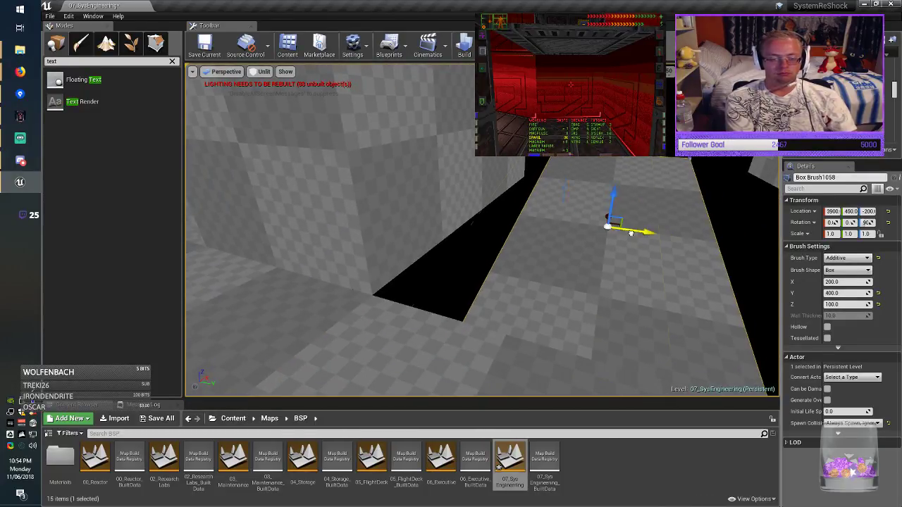
left_click_drag(631, 232, 586, 226)
right_click_drag(586, 226, 451, 224)
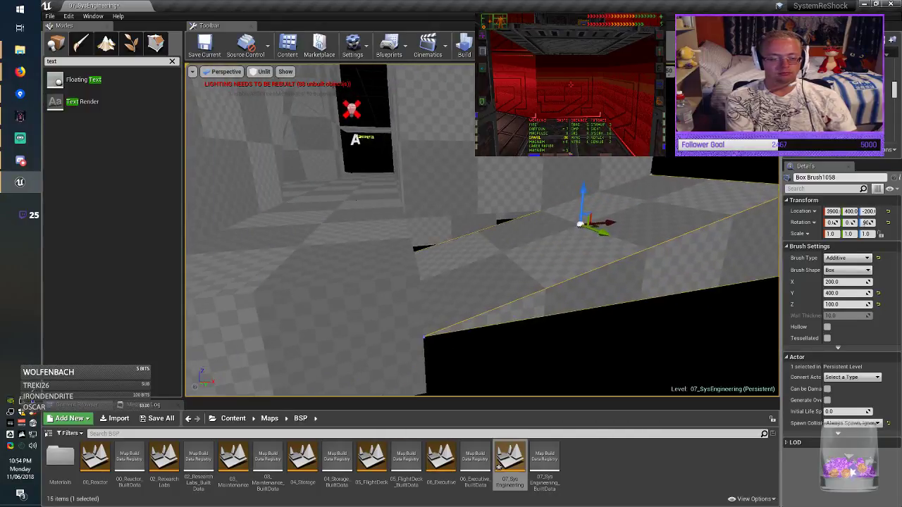
left_click_drag(582, 189, 582, 163)
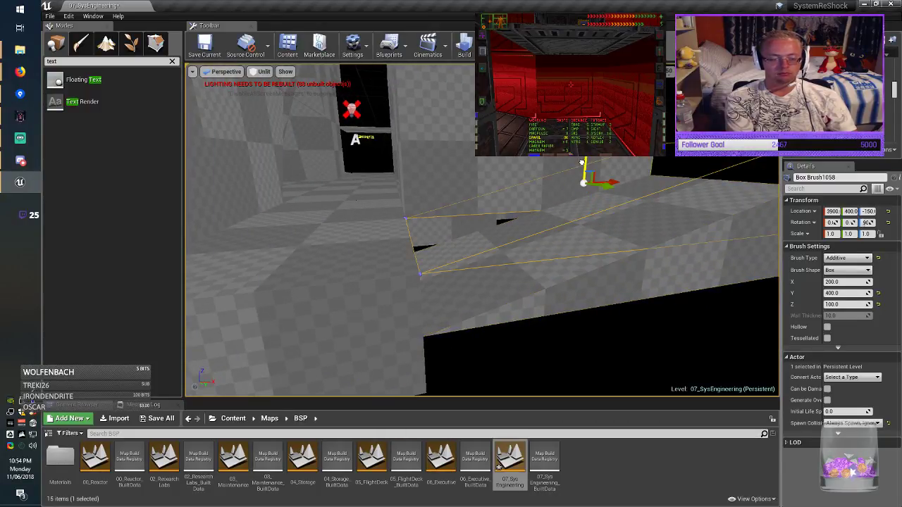
key("Escape")
right_click_drag(582, 163, 676, 159)
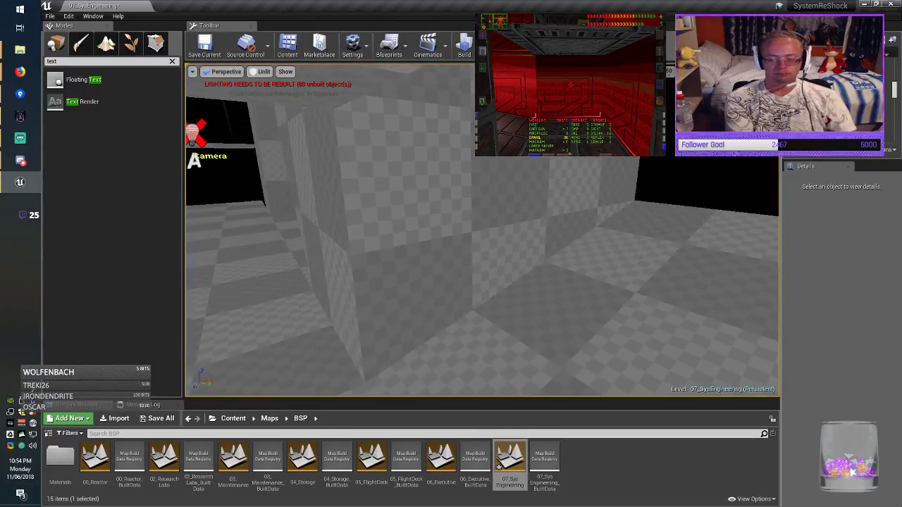
Check the area in the original game, and in Unreal Editor duplicate the 200 by 200 brush at X 3000, Y 400 across to X 4200.
key("alt+Tab")
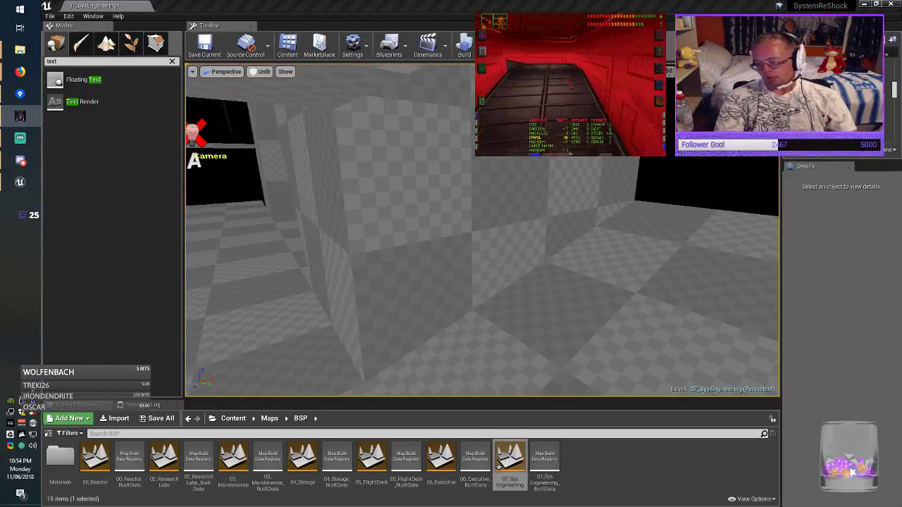
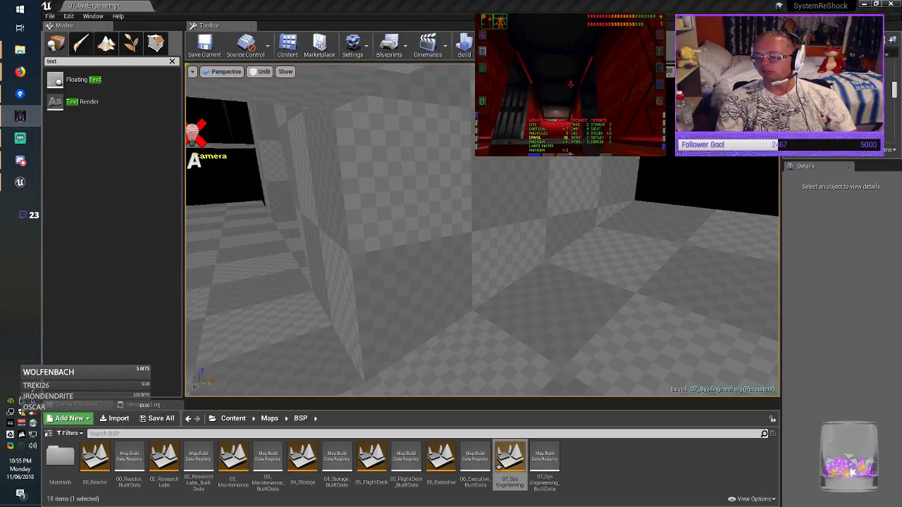
mouse_move(482, 229)
right_mouse_down()
mouse_move(388, 232)
mouse_move(458, 243)
mouse_move(482, 233)
right_mouse_up()
left_click(265, 321)
mouse_move(265, 321)
right_mouse_down()
mouse_move(292, 317)
mouse_move(276, 321)
right_mouse_up()
right_click_drag(483, 232, 483, 232)
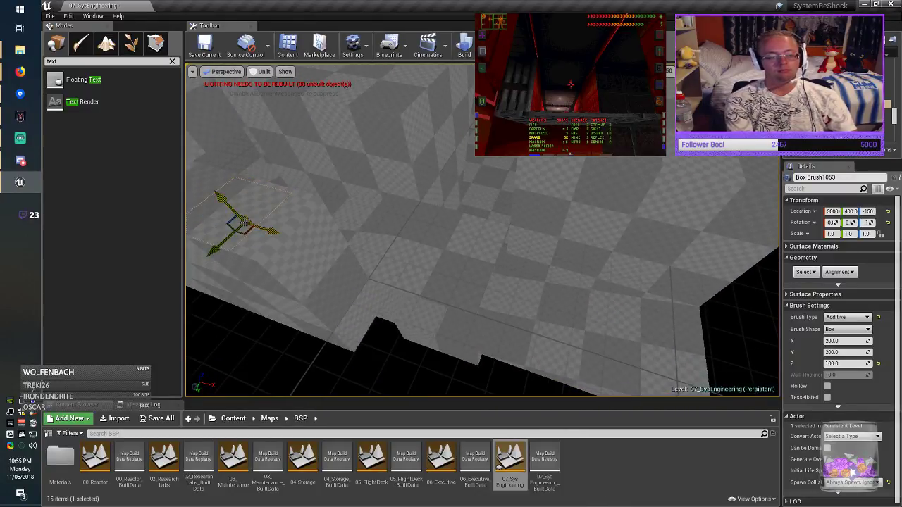
left_click_drag(249, 217, 748, 383, "alt")
mouse_move(749, 383)
right_mouse_down()
mouse_move(761, 386)
mouse_move(775, 370)
right_mouse_up()
Duplicate the wall brush at X 3900, Y 400, Z -150 to Y 100, Z 0 and rotate the copy 90 degrees about Z.
left_click(451, 335)
mouse_move(451, 334)
right_mouse_down()
mouse_move(522, 331)
mouse_move(504, 346)
mouse_move(518, 345)
right_mouse_up()
right_click_drag(483, 233, 483, 233)
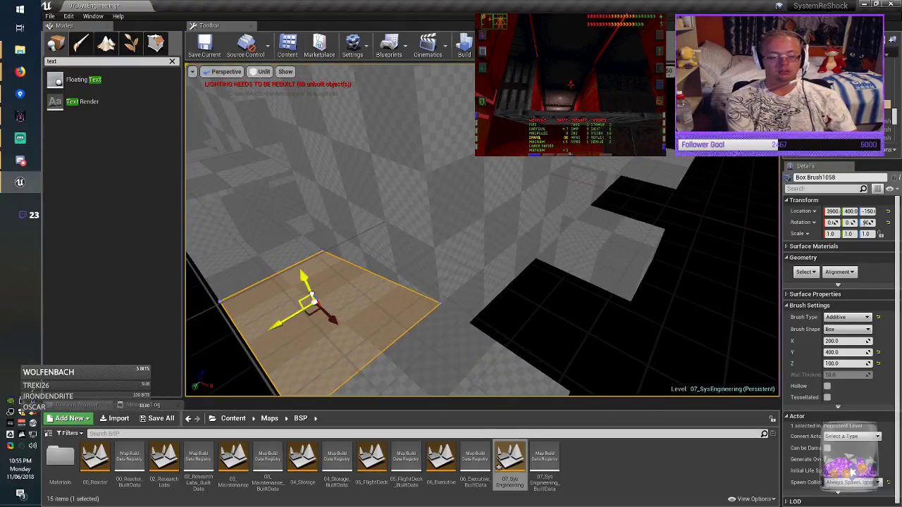
mouse_move(311, 296)
left_mouse_down("alt")
mouse_move(493, 202)
mouse_move(437, 180)
mouse_move(435, 158)
mouse_move(485, 168)
left_mouse_up("alt")
key("e")
right_click_drag(451, 182, 459, 184)
left_click_drag(448, 182, 476, 167)
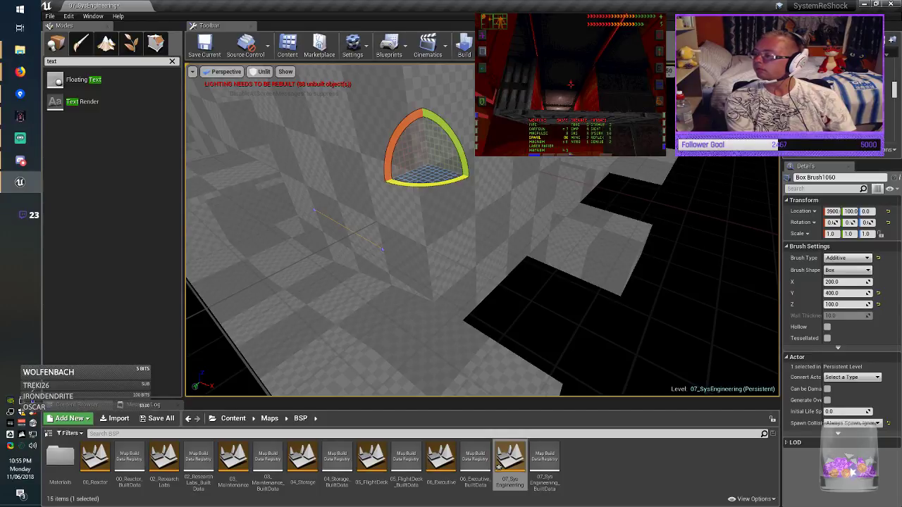
Move the rotated wall brush to X 4200, Y 100, Z -50 and save the level.
key("space")
key("space")
key("space")
key("space")
key("space")
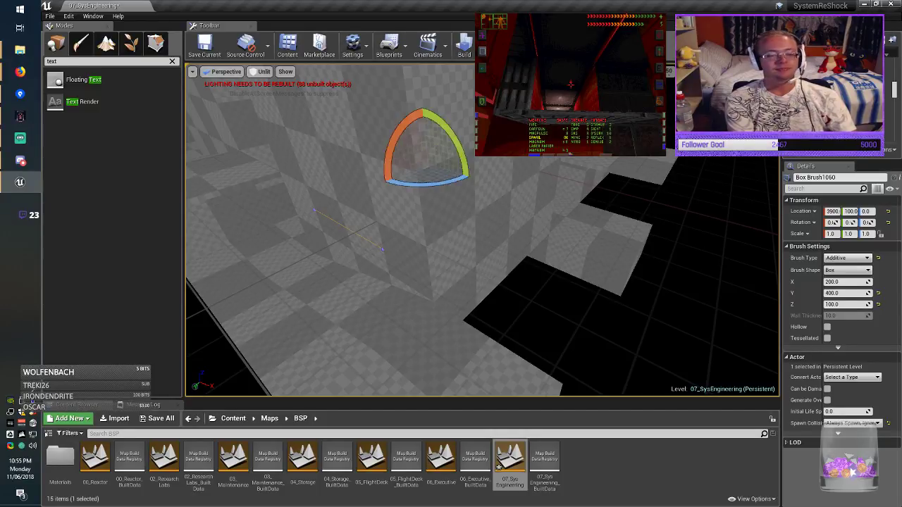
left_click_drag(455, 171, 619, 220)
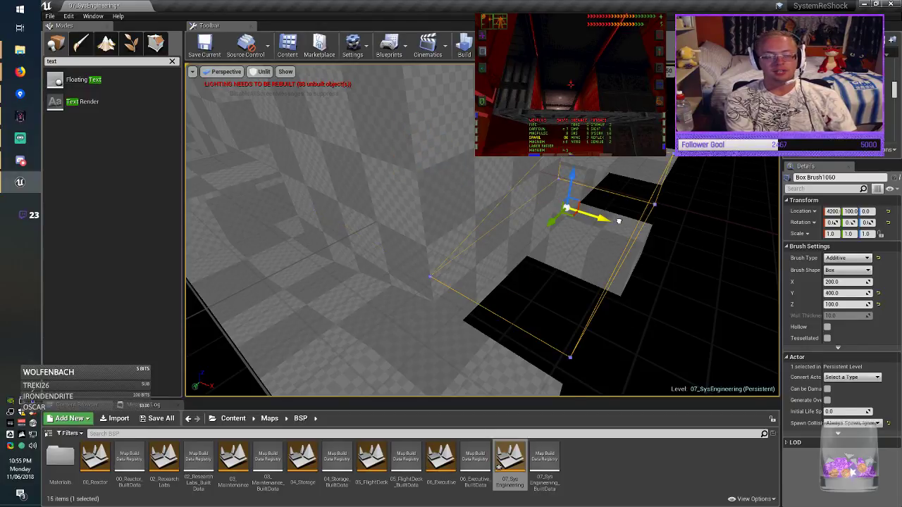
mouse_move(619, 220)
right_mouse_down()
mouse_move(612, 211)
mouse_move(677, 201)
mouse_move(694, 186)
mouse_move(619, 221)
right_mouse_up()
mouse_move(539, 123)
left_mouse_down()
mouse_move(542, 171)
mouse_move(543, 161)
left_mouse_up()
key("Escape")
right_click_drag(544, 161, 613, 159)
left_click(204, 46)
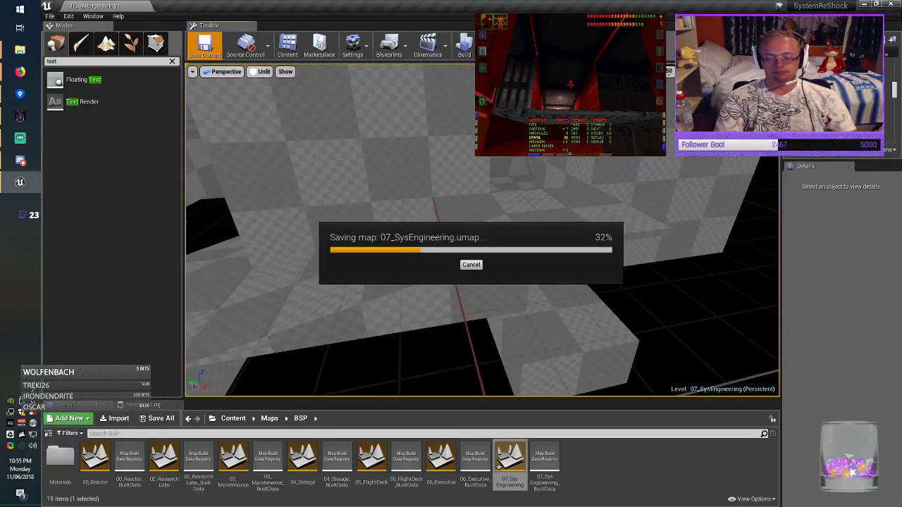
Duplicate the wall brush at X 4200, Y 100, Z -50 to Y -500, Z -150.
right_click_drag(381, 176, 507, 183)
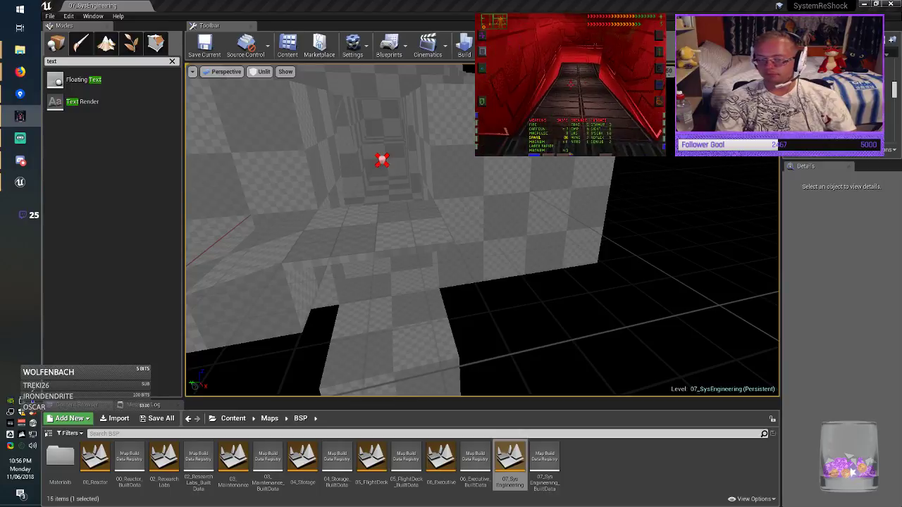
right_click_drag(373, 205, 317, 205)
left_click(374, 166)
left_click(289, 285)
mouse_move(289, 285)
right_mouse_down()
mouse_move(303, 282)
mouse_move(302, 294)
right_mouse_up()
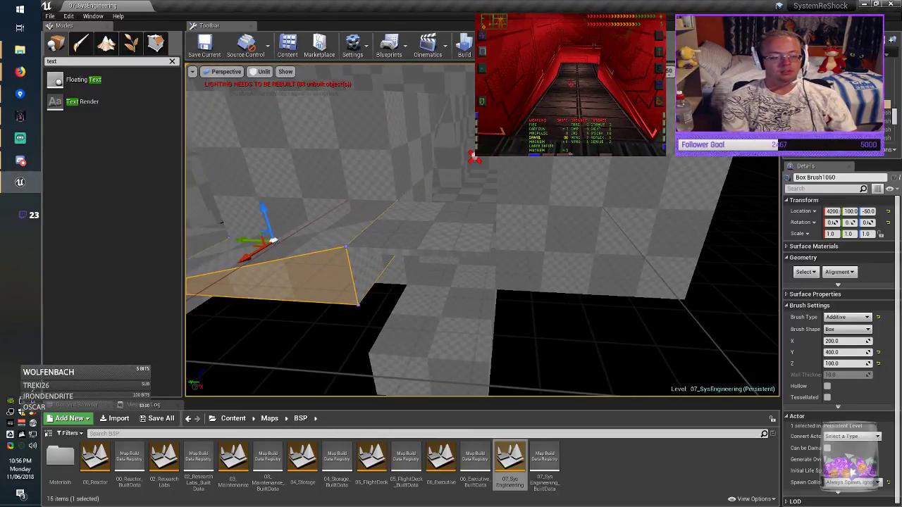
mouse_move(265, 234)
left_mouse_down("alt")
mouse_move(680, 300)
mouse_move(586, 309)
mouse_move(595, 297)
left_mouse_up("alt")
right_click_drag(595, 296, 480, 304)
Duplicate the corner brush at X 4200, Y 400, Z -150 to the opposite corner at Y -800.
left_click(345, 321)
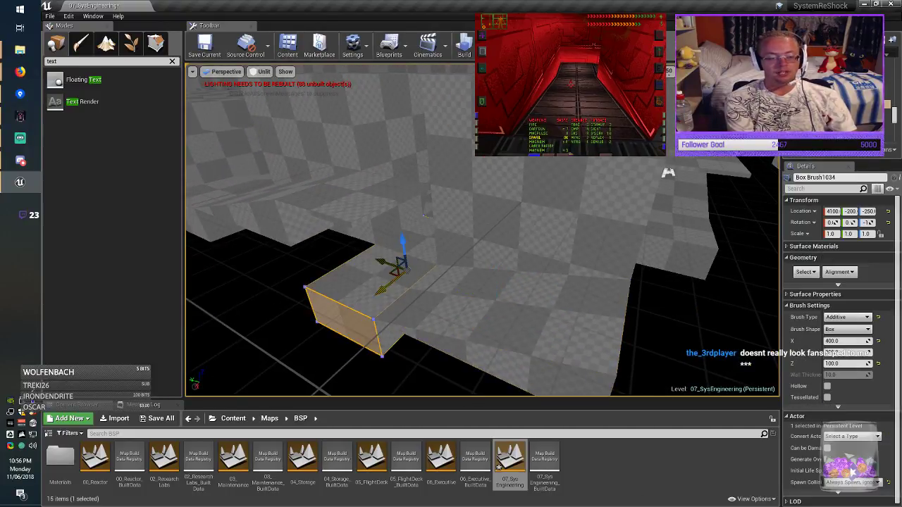
right_click_drag(389, 283, 336, 254)
left_click(235, 257)
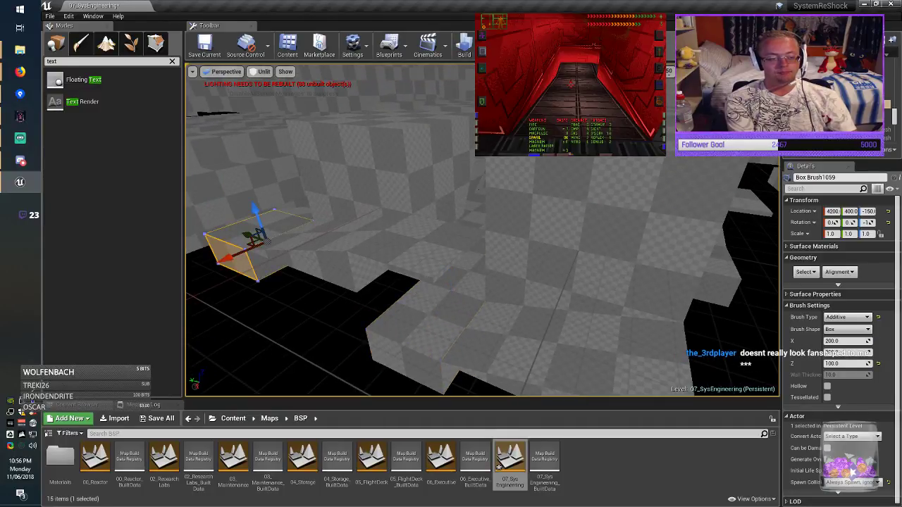
left_click_drag(248, 235, 714, 366, "alt")
right_click_drag(588, 198, 625, 201)
right_click_drag(451, 282, 426, 307)
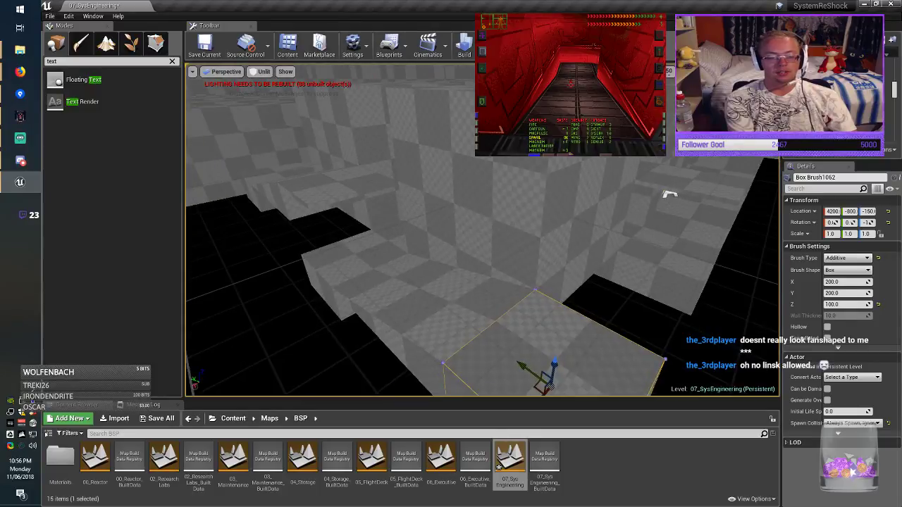
Duplicate the wall brush at X 4200, Y -500, rotate the copy perpendicular to it, and place it at X 3900, Y -800, Z -50.
left_click(423, 302)
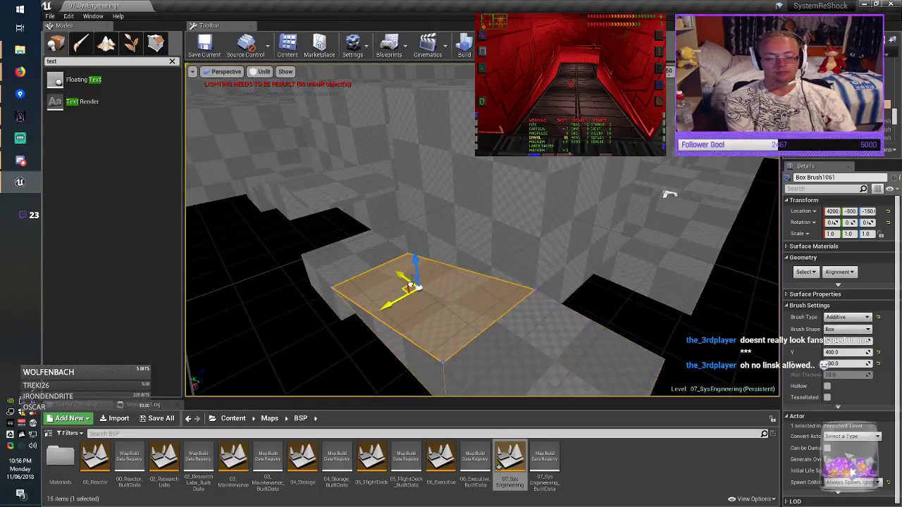
mouse_move(406, 288)
left_mouse_down("alt")
mouse_move(478, 226)
mouse_move(471, 219)
mouse_move(471, 254)
mouse_move(525, 243)
left_mouse_up("alt")
key("e")
key("w")
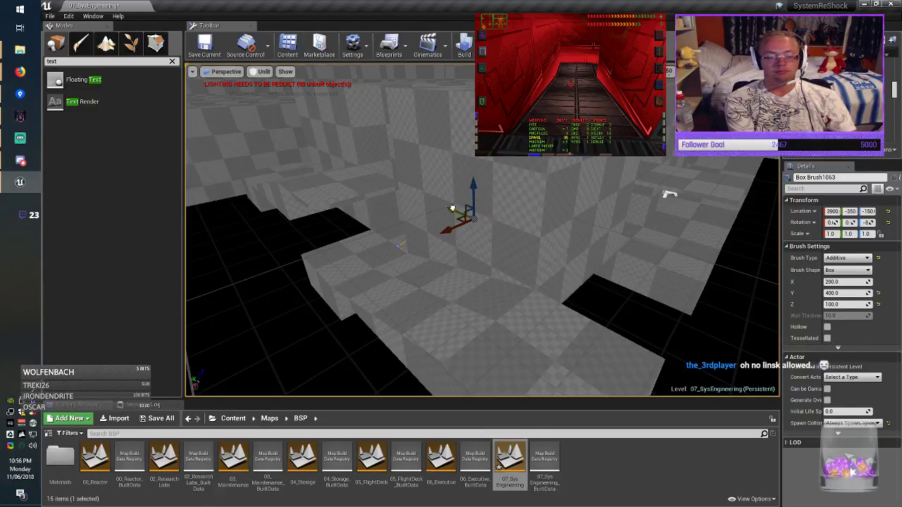
left_click_drag(453, 208, 583, 247)
mouse_move(593, 252)
right_mouse_down()
mouse_move(458, 225)
mouse_move(465, 236)
right_mouse_up()
left_click_drag(511, 304, 508, 224)
mouse_move(508, 224)
right_mouse_down()
mouse_move(606, 218)
mouse_move(571, 215)
mouse_move(589, 222)
mouse_move(564, 219)
mouse_move(515, 239)
right_mouse_up()
mouse_move(574, 239)
right_mouse_down()
mouse_move(563, 240)
mouse_move(588, 237)
right_mouse_up()
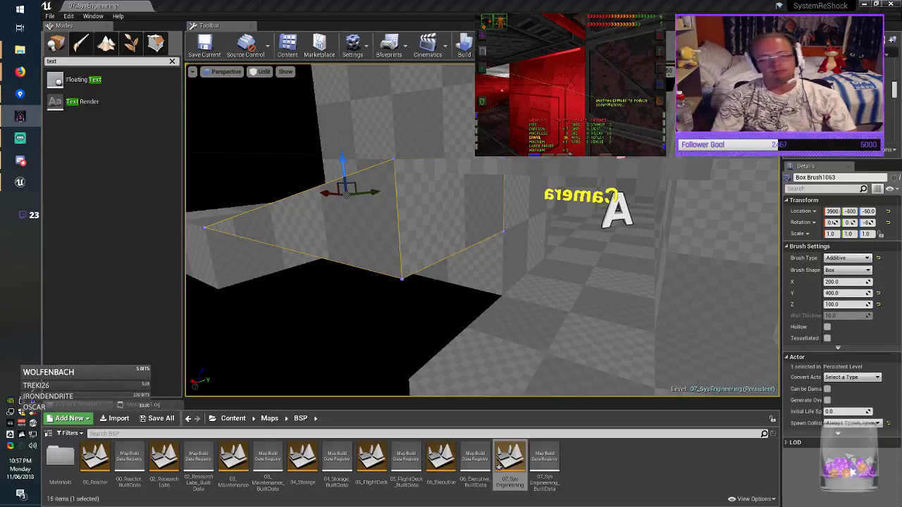
Duplicate the wall brush at X 3900, Y -800, Z -50 down to Z -150.
mouse_move(451, 282)
right_mouse_down()
mouse_move(423, 282)
mouse_move(458, 288)
right_mouse_up()
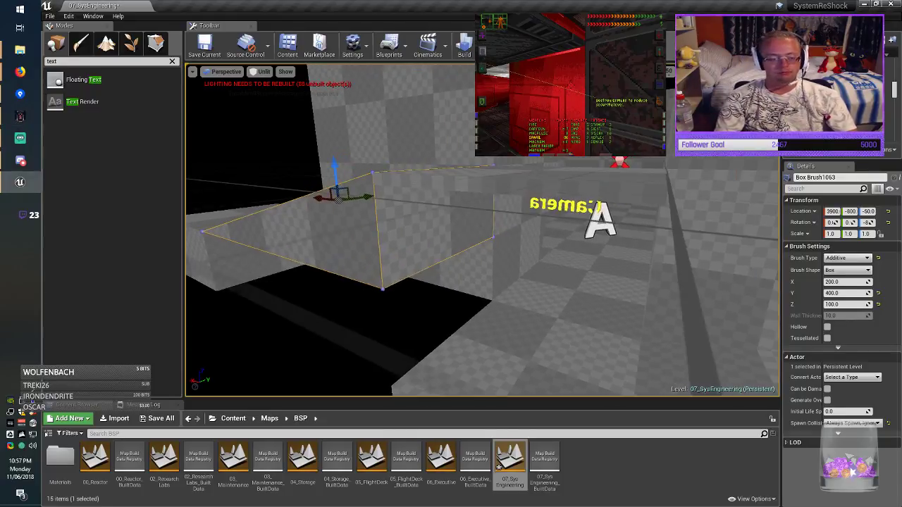
left_click(436, 229)
right_click_drag(435, 229, 406, 228)
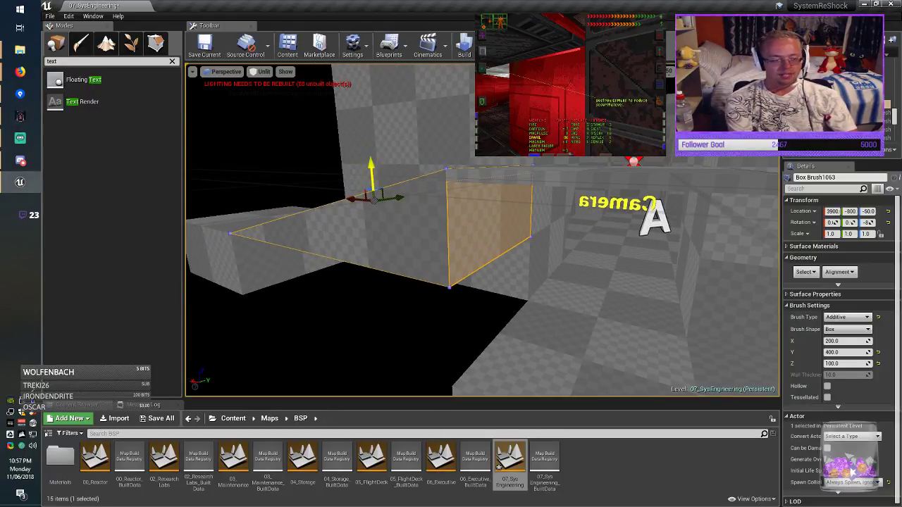
mouse_move(373, 178)
left_mouse_down("alt")
mouse_move(373, 310)
mouse_move(383, 244)
left_mouse_up("alt")
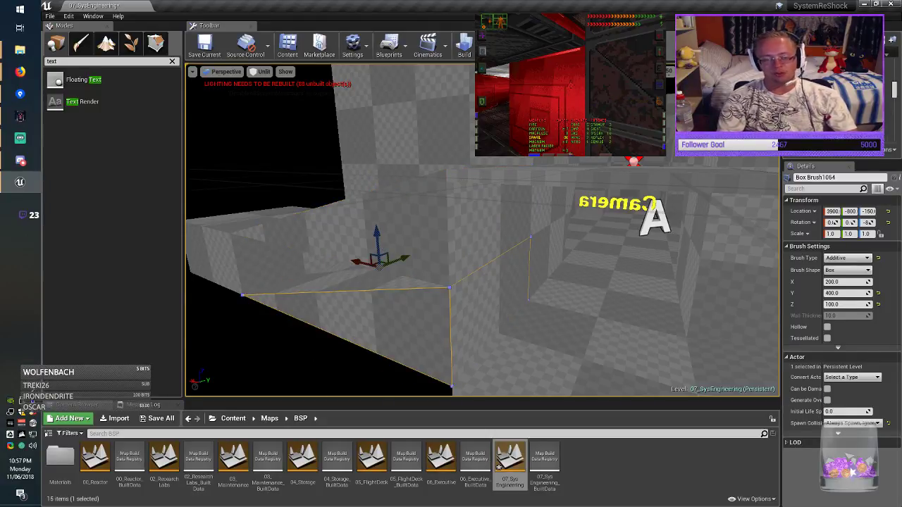
mouse_move(381, 245)
right_mouse_down()
mouse_move(396, 268)
mouse_move(374, 208)
right_mouse_up()
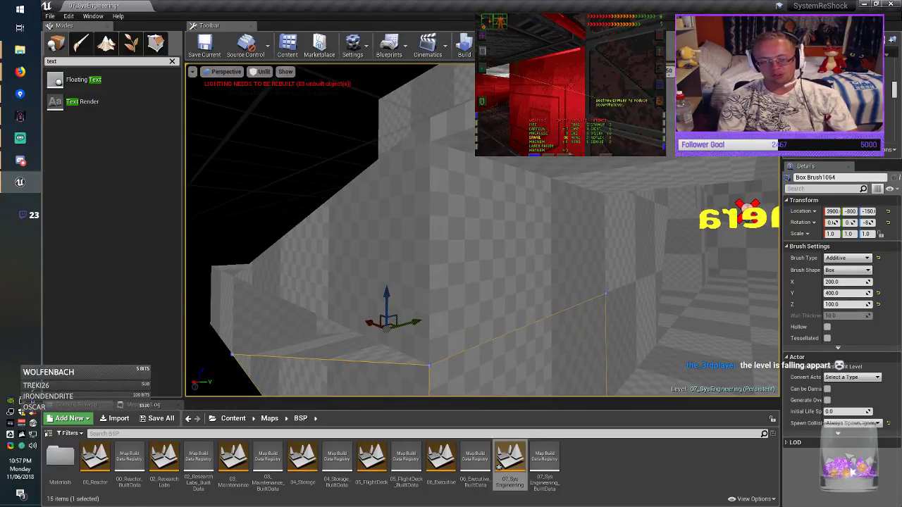
Set the lower wall copy's Y size to 100 and shift it along X to the corridor-side end of the wall above.
mouse_move(423, 245)
right_mouse_down()
mouse_move(444, 204)
mouse_move(419, 267)
right_mouse_up()
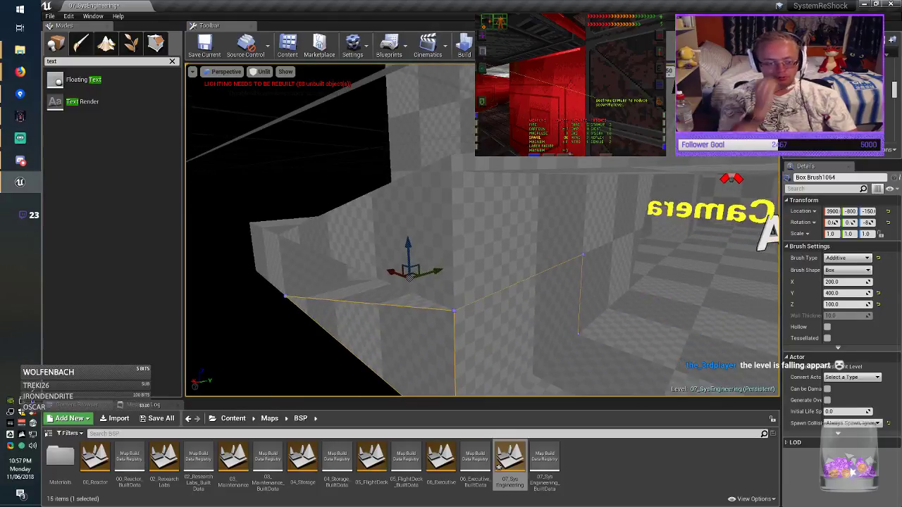
left_click(518, 320)
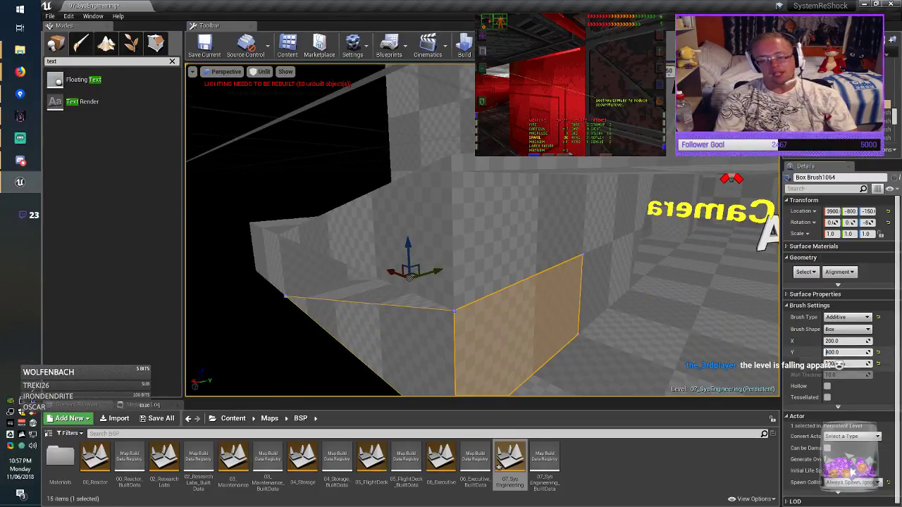
key("Return")
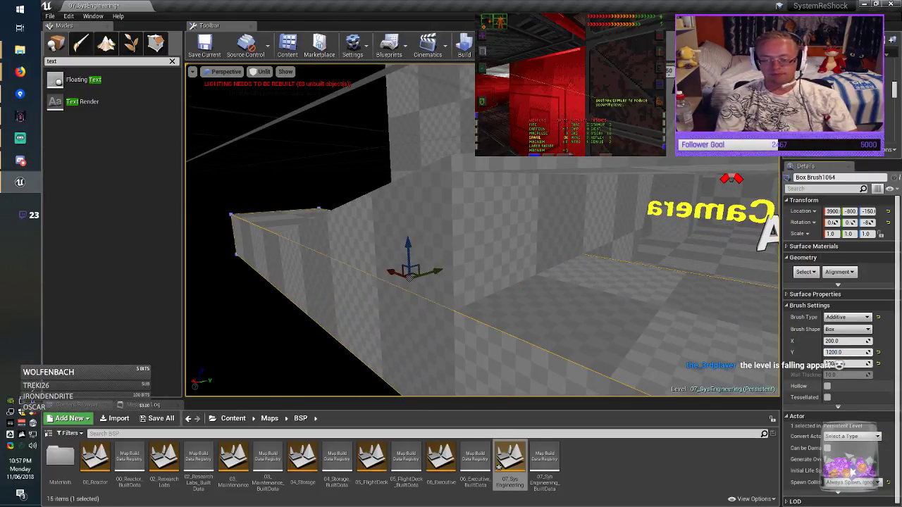
key("Return")
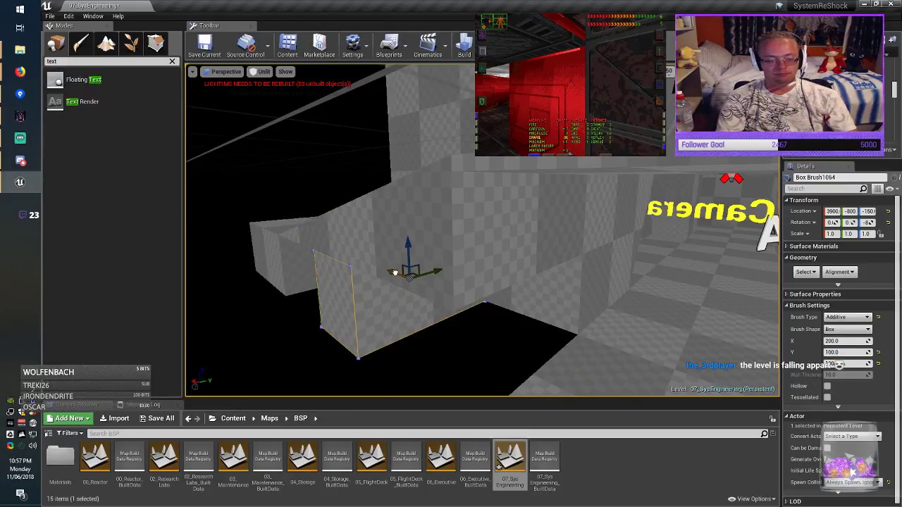
key("Escape")
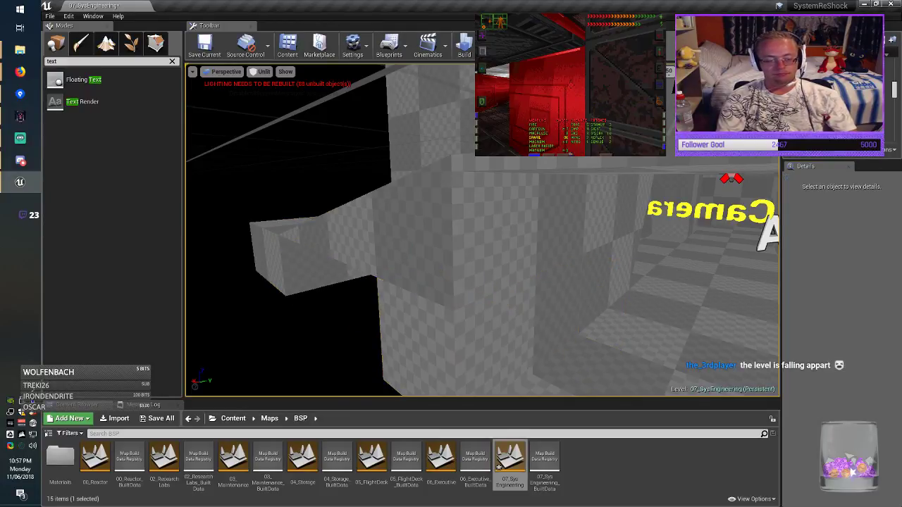
Set the Y size of the floor brush at X 3600, Y -800 to 600.
mouse_move(468, 292)
right_mouse_down()
mouse_move(487, 303)
mouse_move(444, 308)
mouse_move(451, 353)
mouse_move(467, 363)
mouse_move(461, 358)
right_mouse_up()
left_click(486, 318)
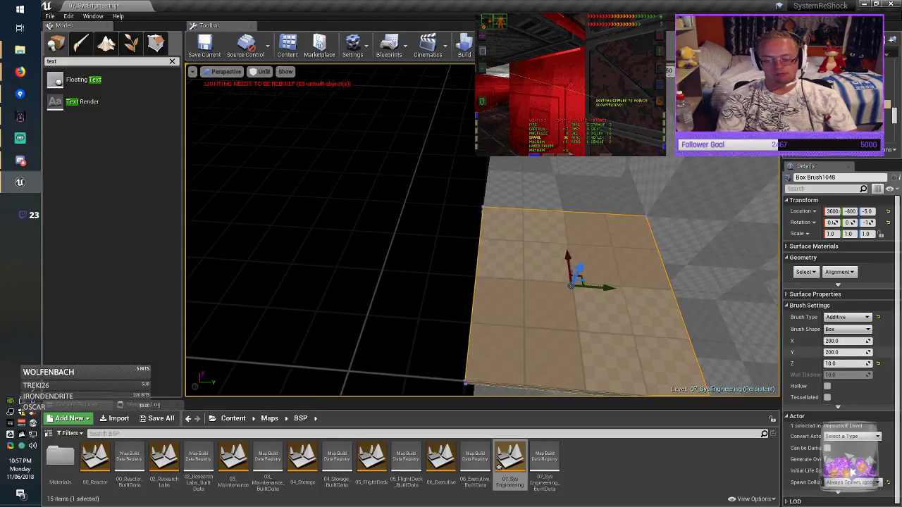
right_click_drag(487, 296, 481, 289)
left_click(843, 352)
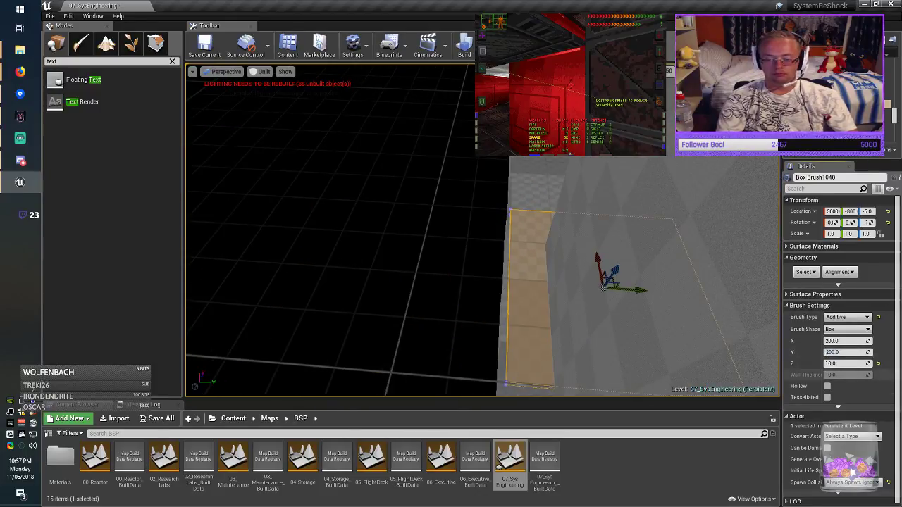
left_click(834, 353)
key("Return")
right_click_drag(528, 260, 541, 257)
Set the position snap to 5 and place the lengthened floor brush at Y -1000, Z -5.
left_click_drag(537, 251, 537, 245)
mouse_move(537, 246)
right_mouse_down()
mouse_move(557, 251)
mouse_move(518, 236)
right_mouse_up()
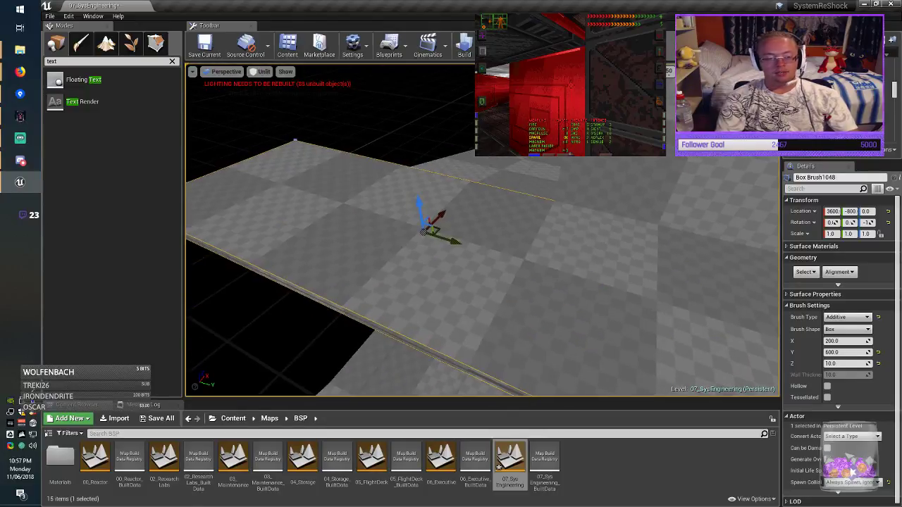
left_click(669, 71)
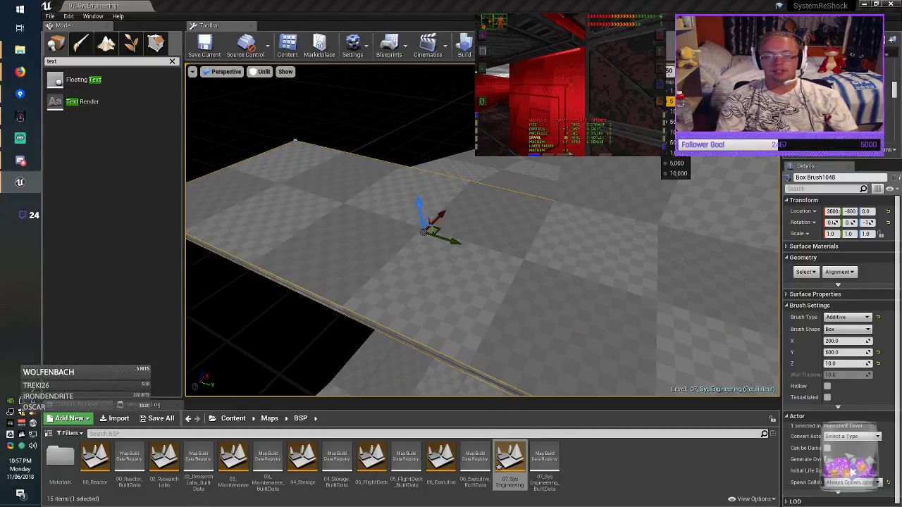
left_click(670, 102)
right_click_drag(529, 236, 530, 257)
right_click_drag(458, 224, 451, 222)
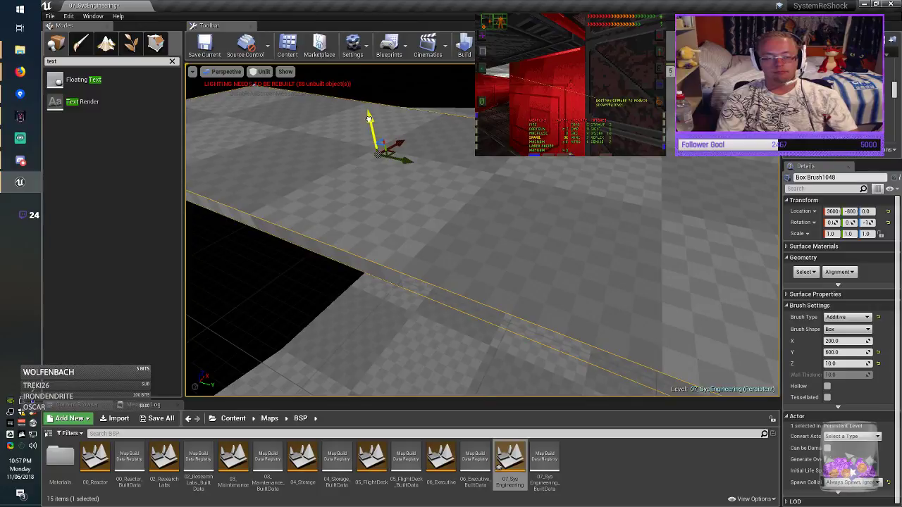
left_click_drag(369, 117, 370, 121)
mouse_move(402, 164)
left_mouse_down()
mouse_move(399, 146)
mouse_move(407, 149)
mouse_move(233, 101)
left_mouse_up()
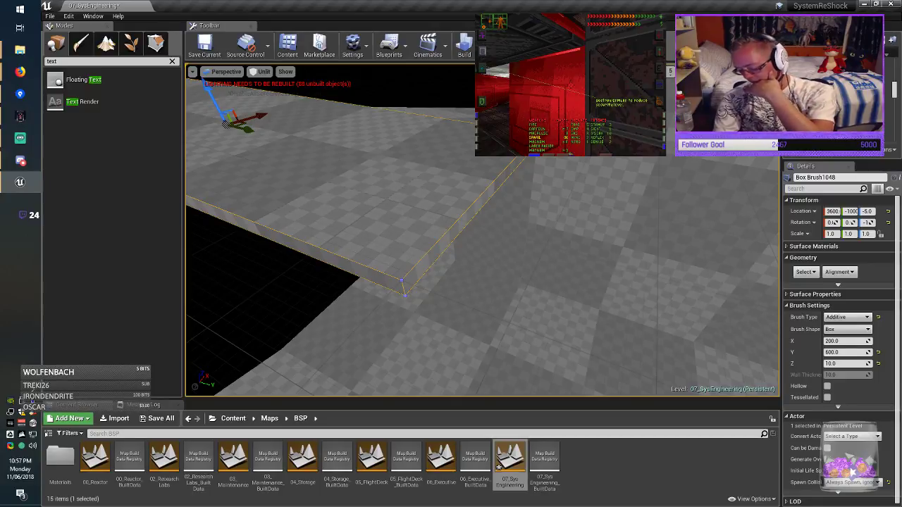
Set the position snap size to 50 and save the level with the floor brush deselected.
right_click_drag(422, 240, 315, 203)
key("ctrl+s")
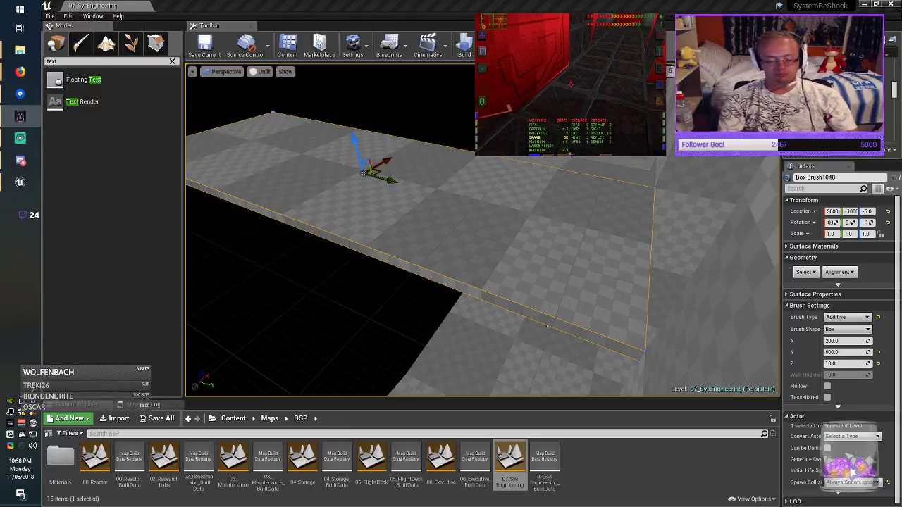
mouse_move(547, 326)
right_mouse_down()
mouse_move(549, 338)
mouse_move(581, 346)
mouse_move(560, 353)
right_mouse_up()
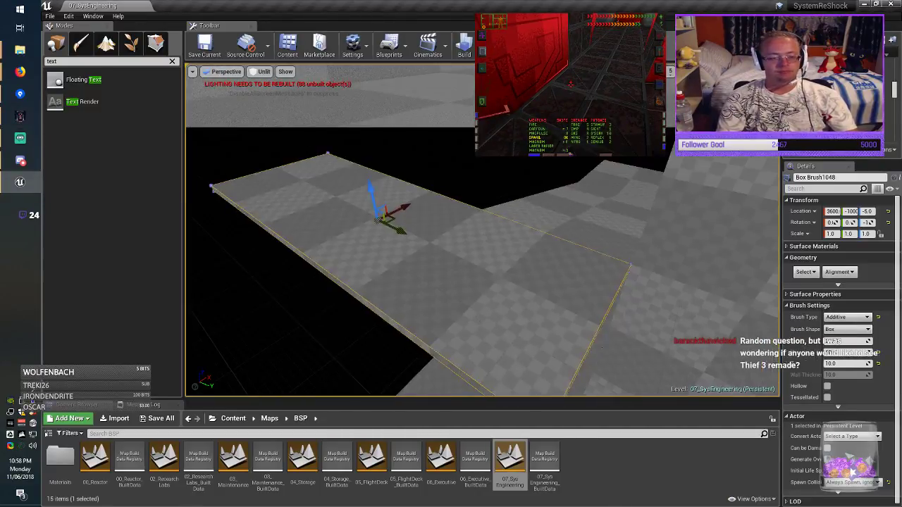
left_click(670, 72)
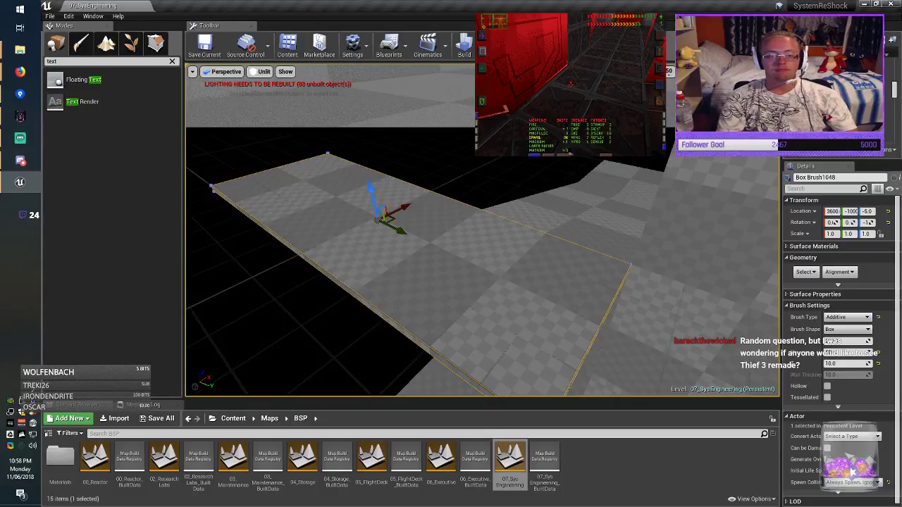
key("Escape")
left_click(204, 45)
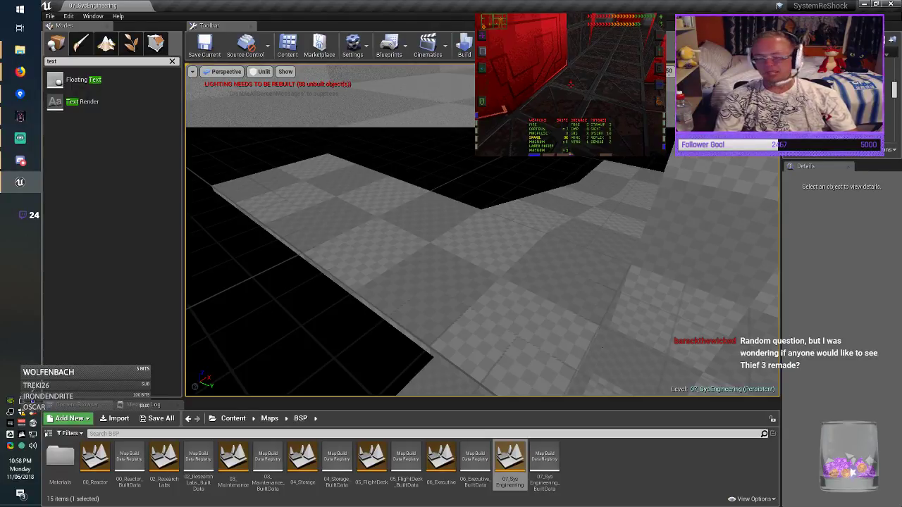
mouse_move(482, 230)
right_mouse_down()
mouse_move(466, 247)
mouse_move(465, 237)
mouse_move(479, 240)
mouse_move(467, 238)
right_mouse_up()
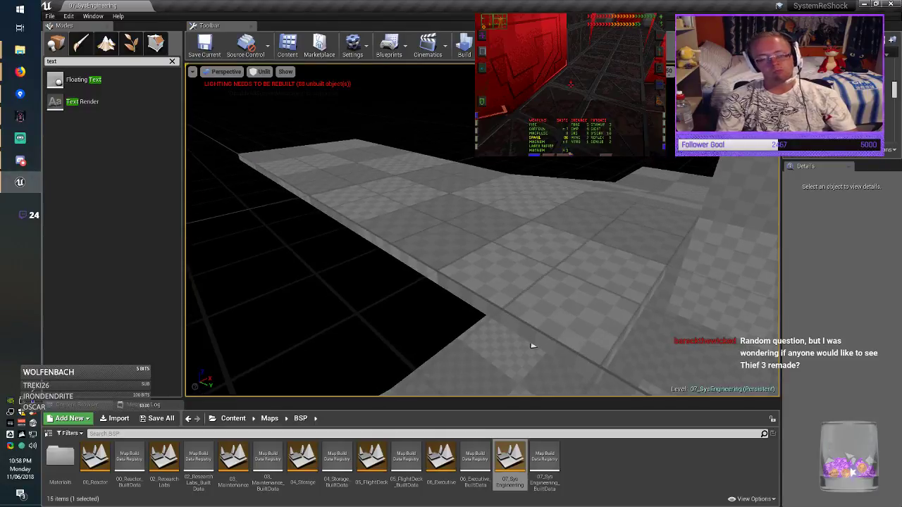
mouse_move(533, 346)
right_mouse_down()
mouse_move(560, 346)
mouse_move(545, 342)
right_mouse_up()
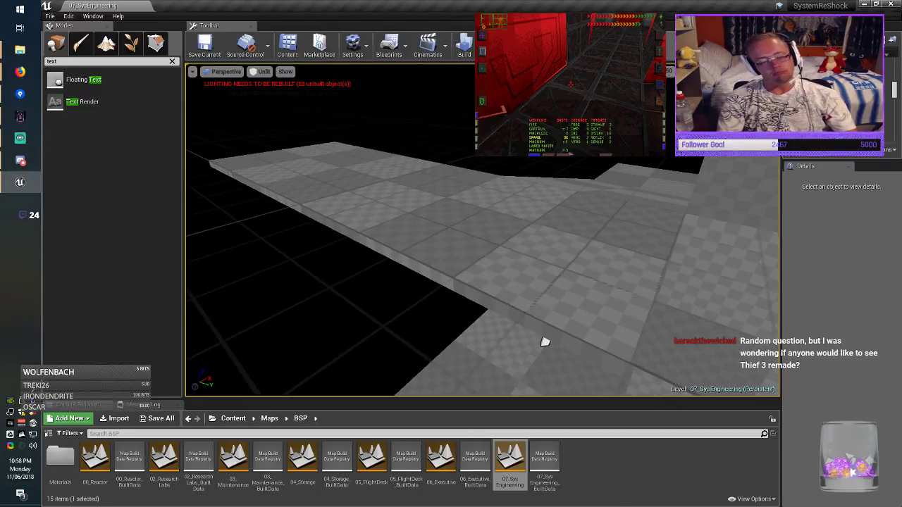
key("ctrl+s")
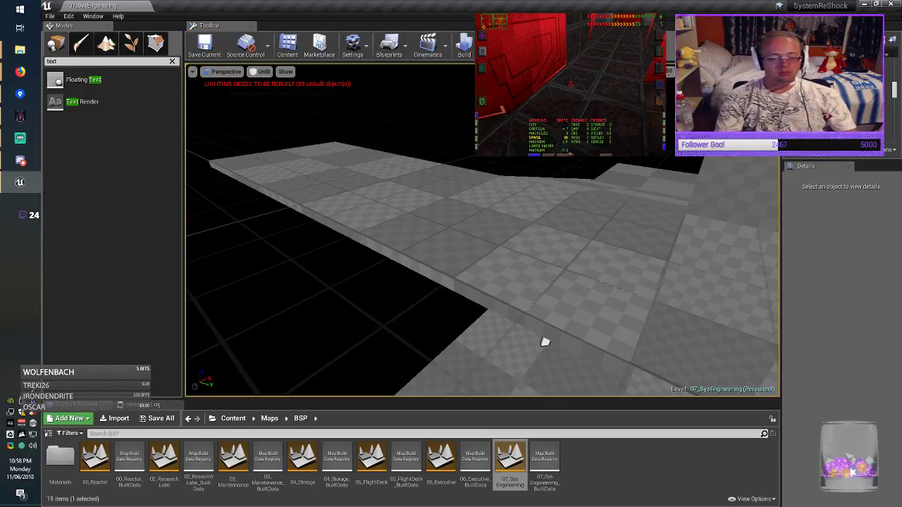
Align the textures of all brush surfaces in the level and save it.
right_click_drag(545, 342, 694, 162)
key("ctrl+a")
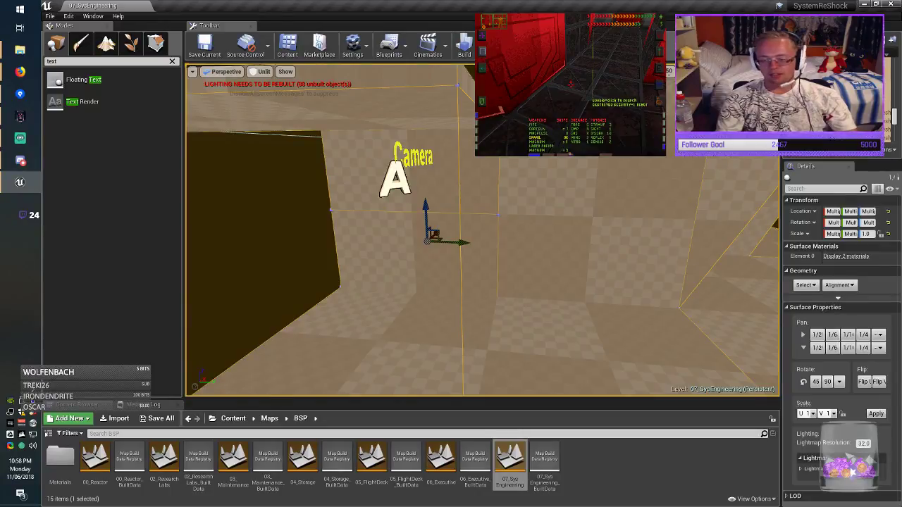
left_click(839, 285)
left_click(863, 316)
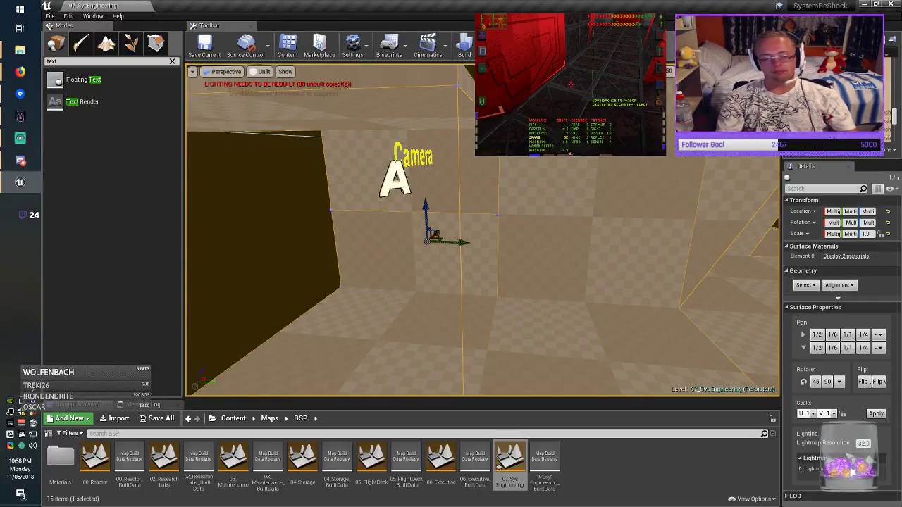
key("Escape")
left_click(204, 47)
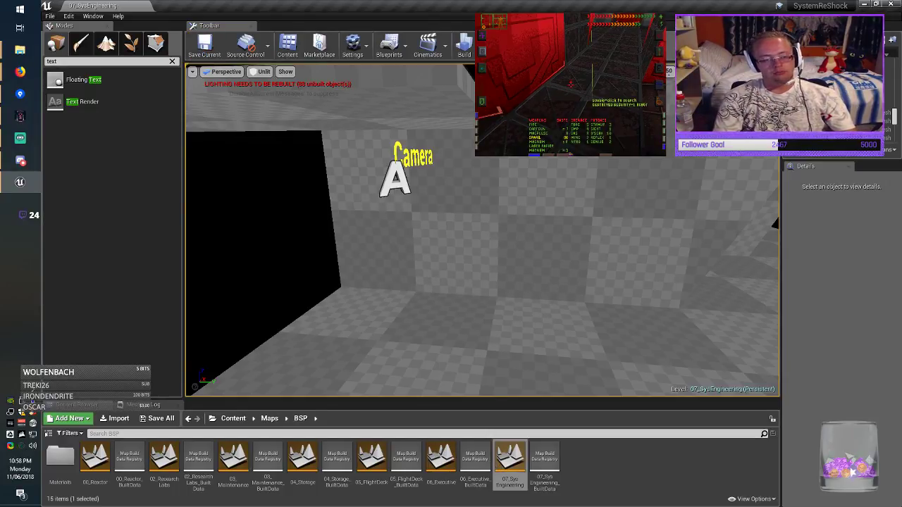
Duplicate the lower wall brush at X 3750, Y -800, Z -150 along Y to -1000.
right_click_drag(483, 232, 505, 232)
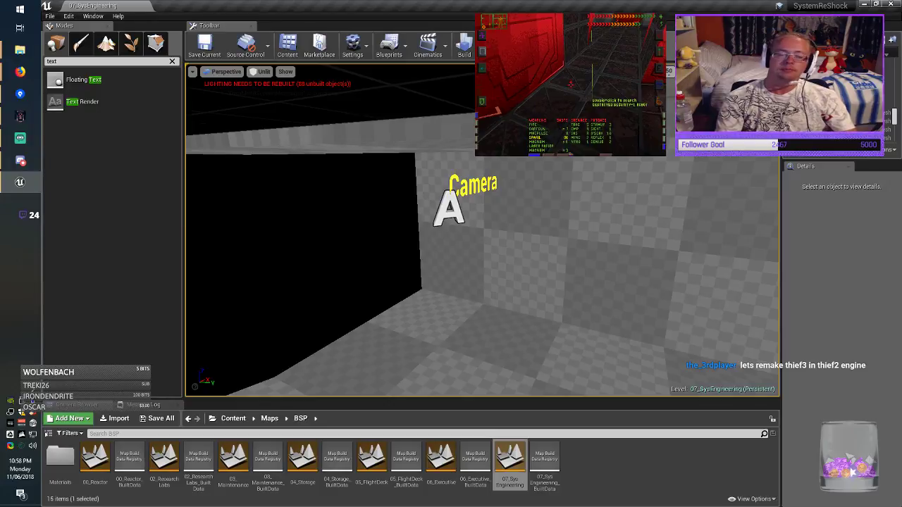
left_click(496, 271)
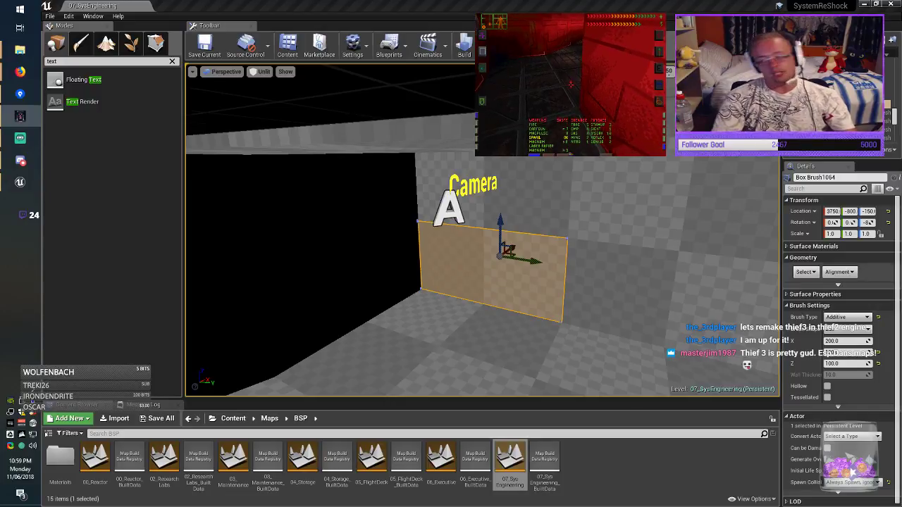
mouse_move(483, 247)
right_mouse_down()
mouse_move(485, 238)
mouse_move(518, 245)
right_mouse_up()
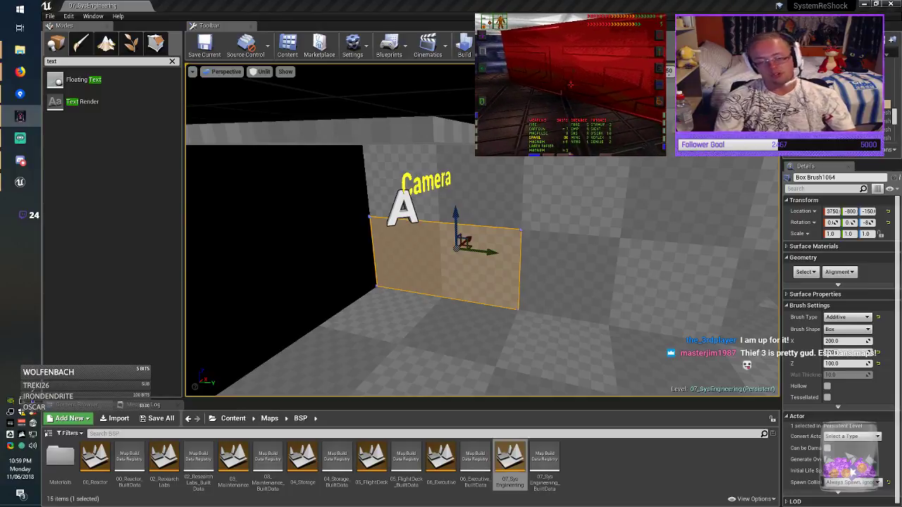
key("w")
mouse_move(483, 240)
right_mouse_down()
mouse_move(656, 236)
mouse_move(483, 238)
right_mouse_up()
key("w")
key("w")
key("s")
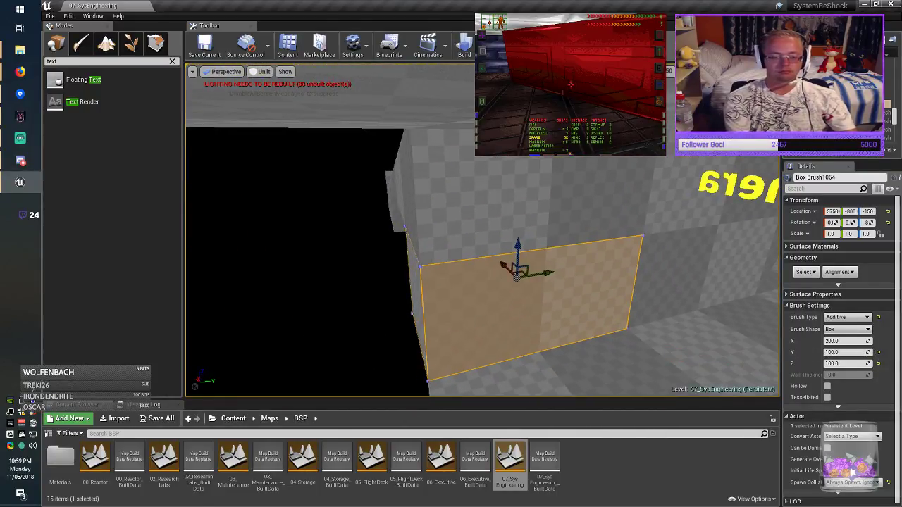
left_click_drag(535, 279, 320, 315, "alt")
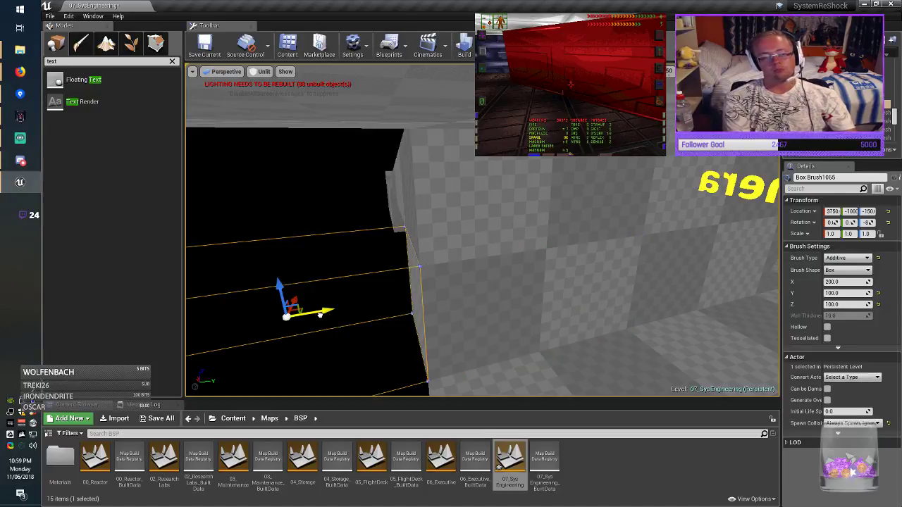
mouse_move(320, 315)
right_mouse_down()
mouse_move(261, 310)
mouse_move(271, 314)
mouse_move(257, 332)
right_mouse_up()
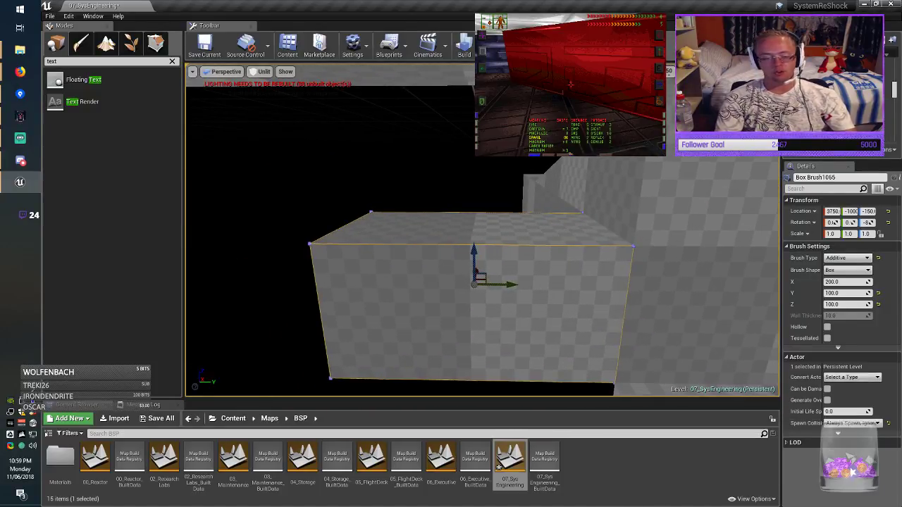
Set the duplicated block's Y size to 200 and shift it to X 3800.
right_click_drag(634, 296, 694, 312)
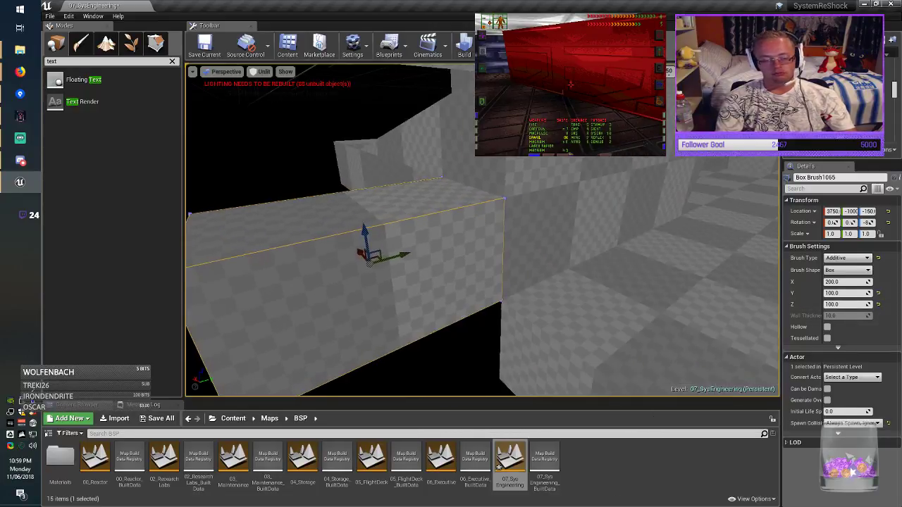
left_click(843, 294)
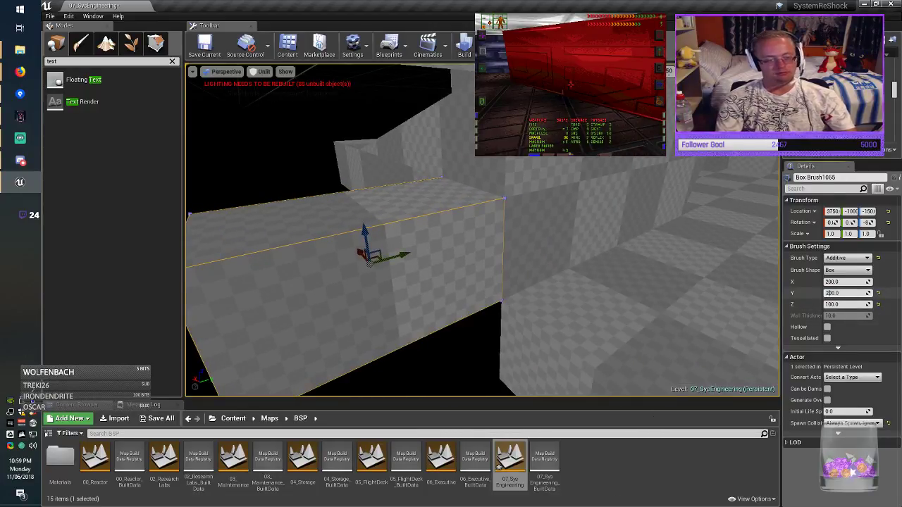
key("Return")
left_click_drag(366, 256, 348, 238)
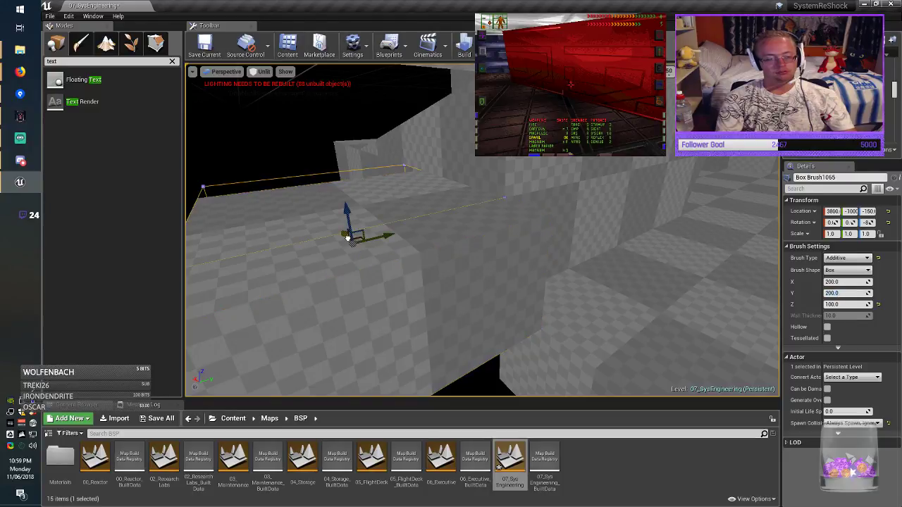
Set the block's Z size to 200 and raise it to Z 100.
left_click(828, 304)
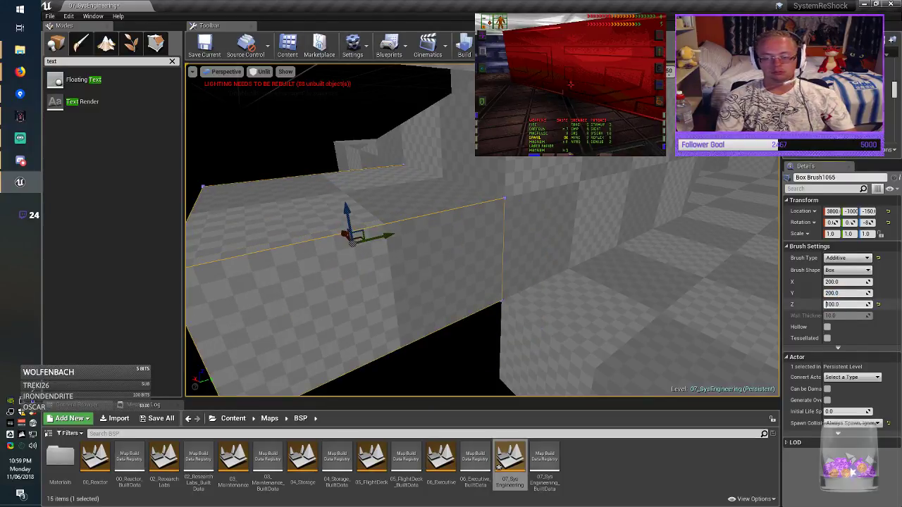
key("BackSpace")
type("2")
key("Return")
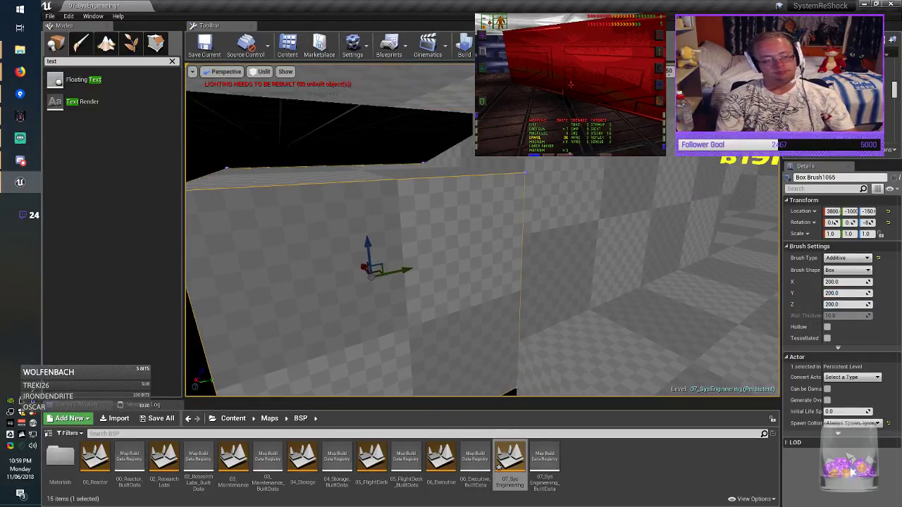
left_click_drag(367, 241, 361, 191)
mouse_move(360, 189)
right_mouse_down()
mouse_move(444, 229)
mouse_move(434, 224)
mouse_move(439, 247)
mouse_move(452, 247)
mouse_move(413, 249)
mouse_move(370, 215)
mouse_move(400, 220)
right_mouse_up()
left_click_drag(440, 304, 427, 132)
Duplicate the 200-unit block at X 3800, Y -1000 down to Z -100.
right_click_drag(427, 132, 422, 149)
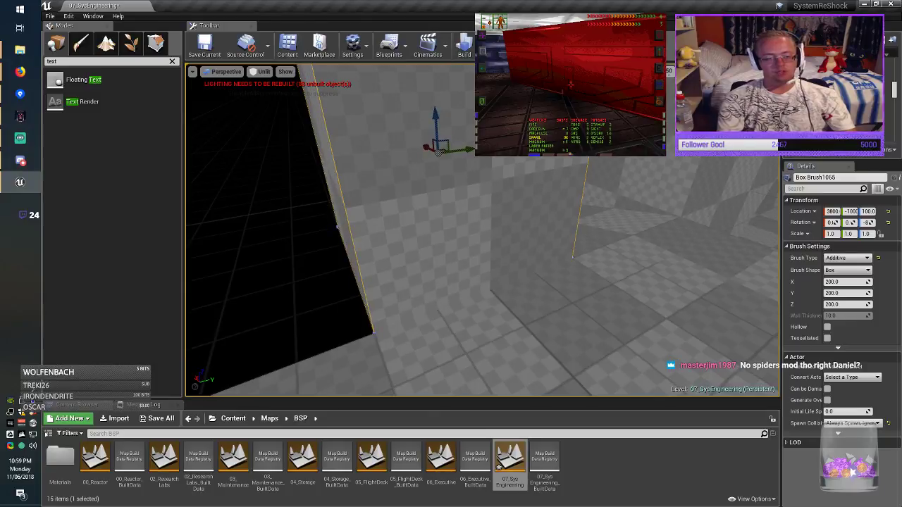
left_click_drag(439, 143, 443, 274, "alt")
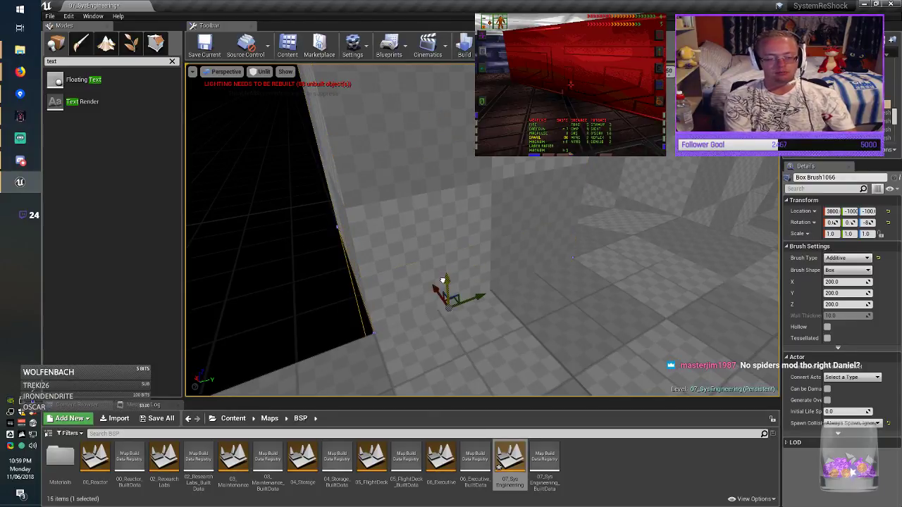
right_click_drag(442, 281, 451, 285)
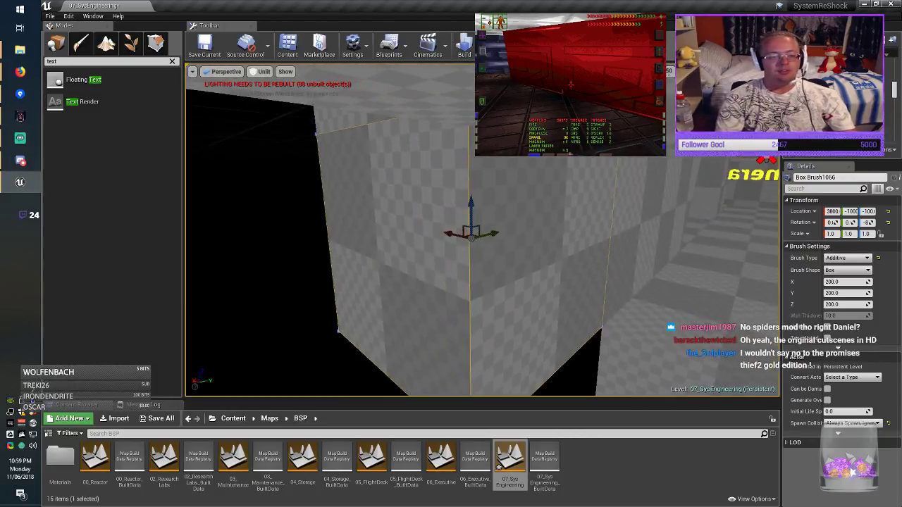
Collapse the lower block's outer vertical edge in geometry editing to form a diagonal-faced wedge, leave geometry editing and reselect the wedge.
left_click(156, 44)
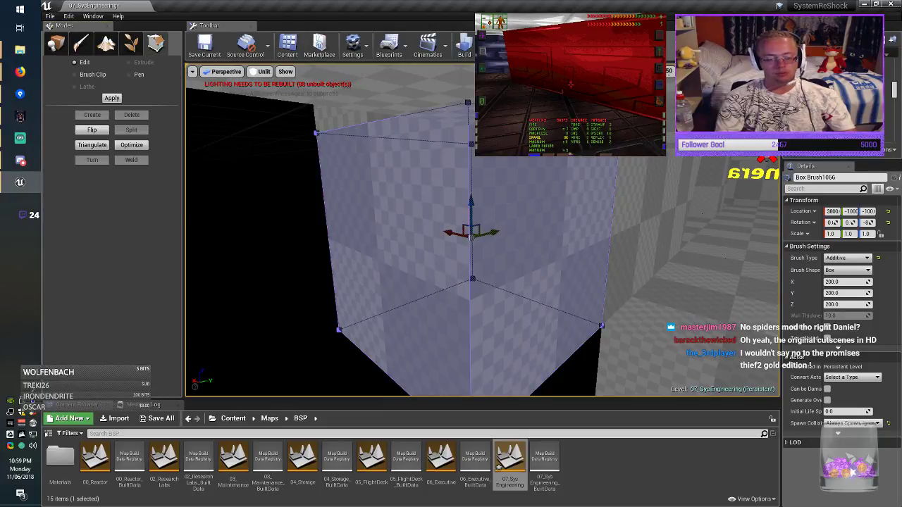
left_click(562, 258)
left_click(470, 300)
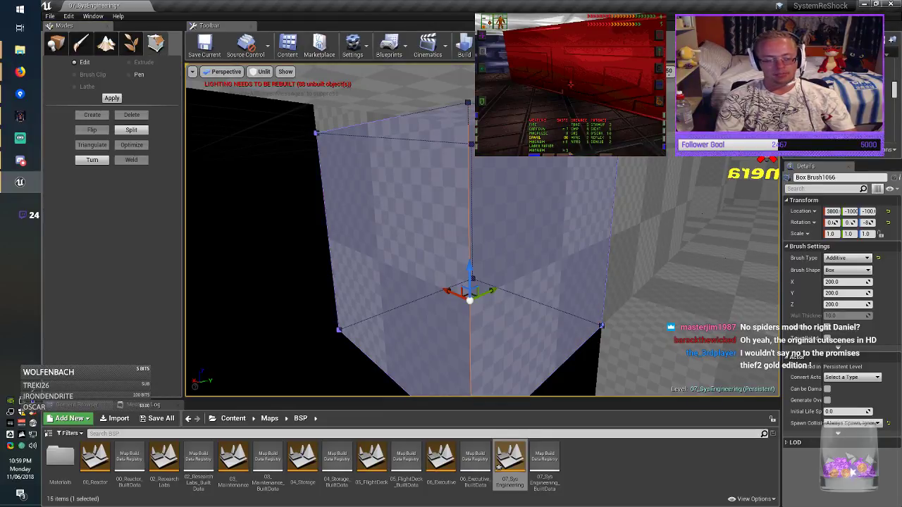
left_click(328, 250)
left_click_drag(290, 251, 290, 251)
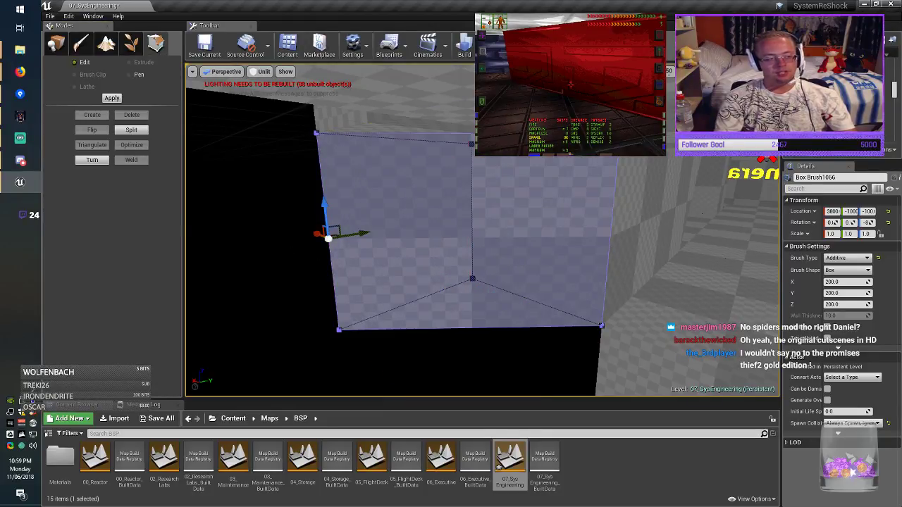
left_click(56, 44)
left_click(275, 190)
left_click(415, 236)
right_click_drag(416, 236, 395, 198)
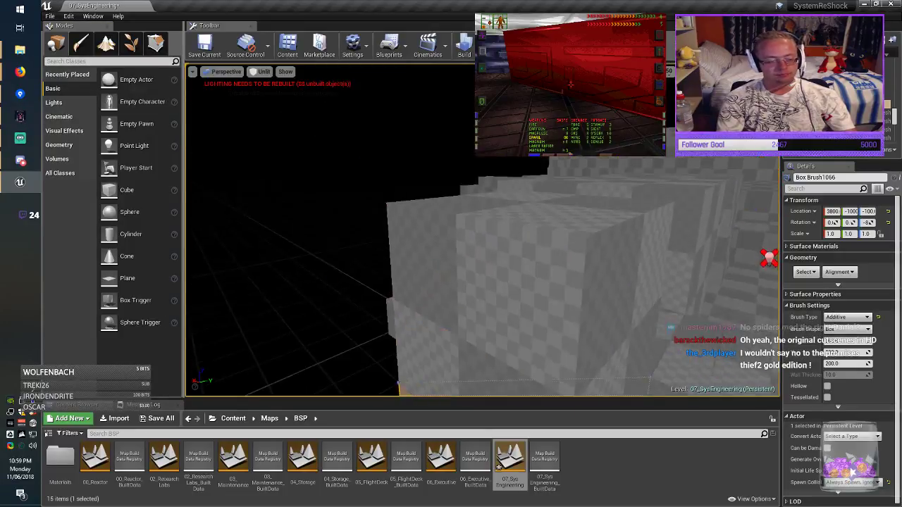
key("f")
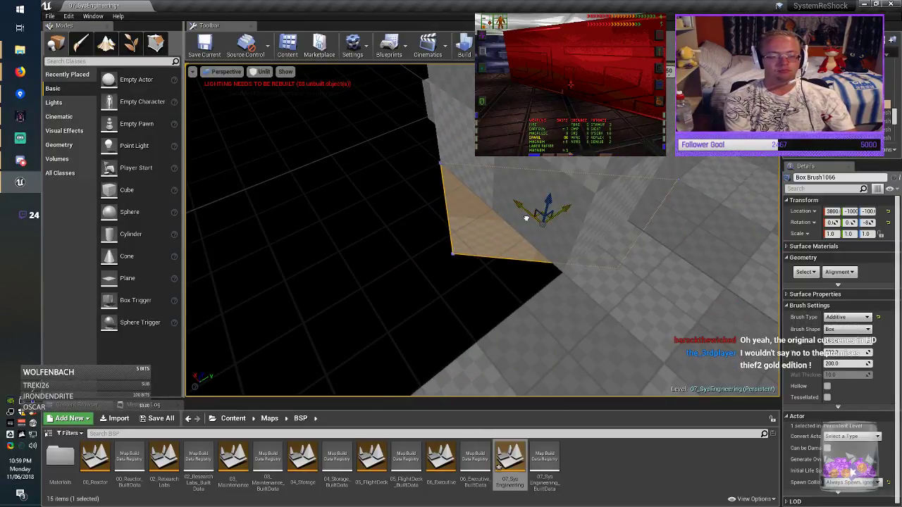
Duplicate the diagonal-faced wedge to X 4000, Y -1200, keeping it at Z -100.
mouse_move(526, 219)
left_mouse_down("alt")
mouse_move(244, 226)
mouse_move(357, 207)
left_mouse_up("alt")
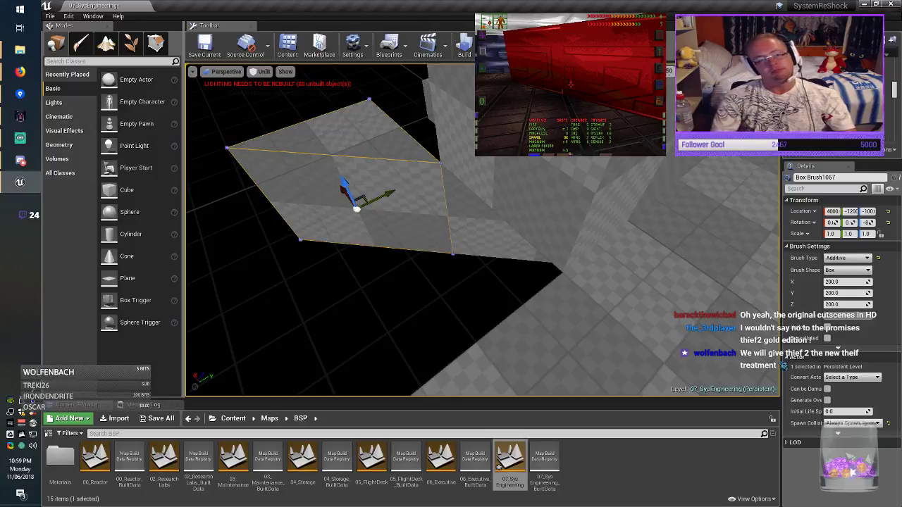
mouse_move(357, 206)
right_mouse_down()
mouse_move(373, 224)
mouse_move(317, 211)
mouse_move(303, 185)
mouse_move(310, 176)
mouse_move(422, 211)
mouse_move(352, 204)
mouse_move(395, 232)
mouse_move(373, 229)
right_mouse_up()
key("Delete")
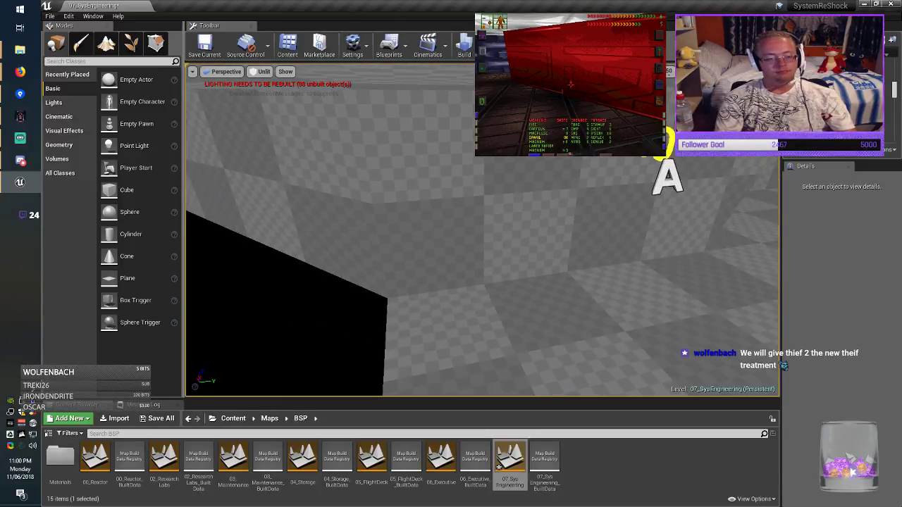
Move the 800-unit-long floor slab at X 3600 along Y to -900 and check the area against the original game.
left_click(465, 310)
right_click_drag(465, 310, 455, 335)
right_click_drag(427, 156, 536, 169)
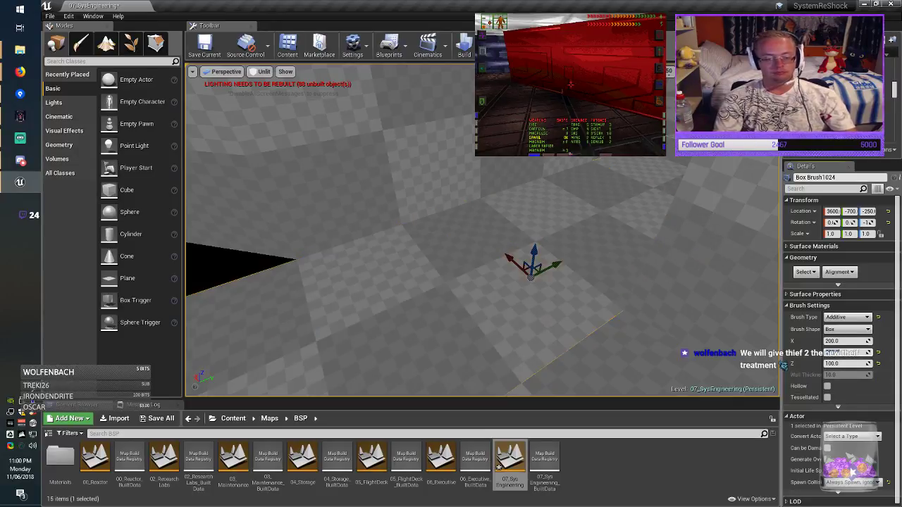
left_click_drag(551, 265, 410, 322)
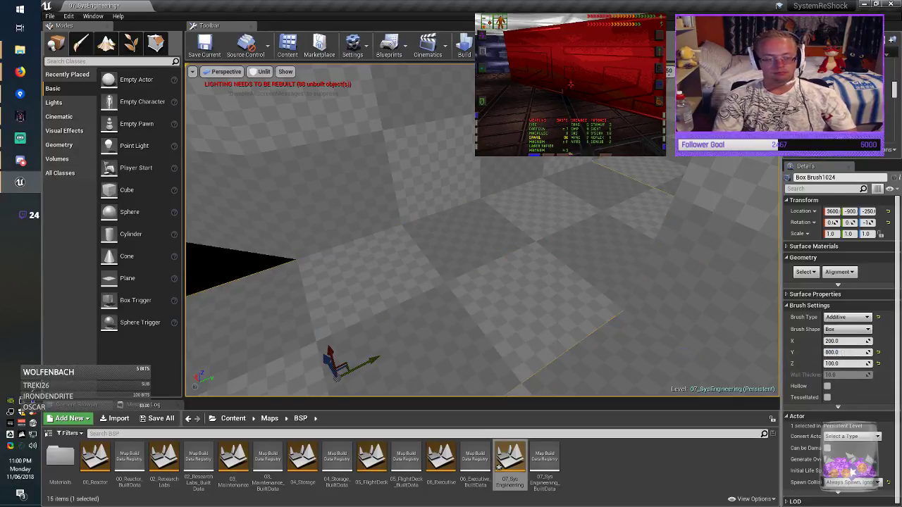
right_click_drag(411, 322, 296, 317)
key("Escape")
key("alt+Tab")
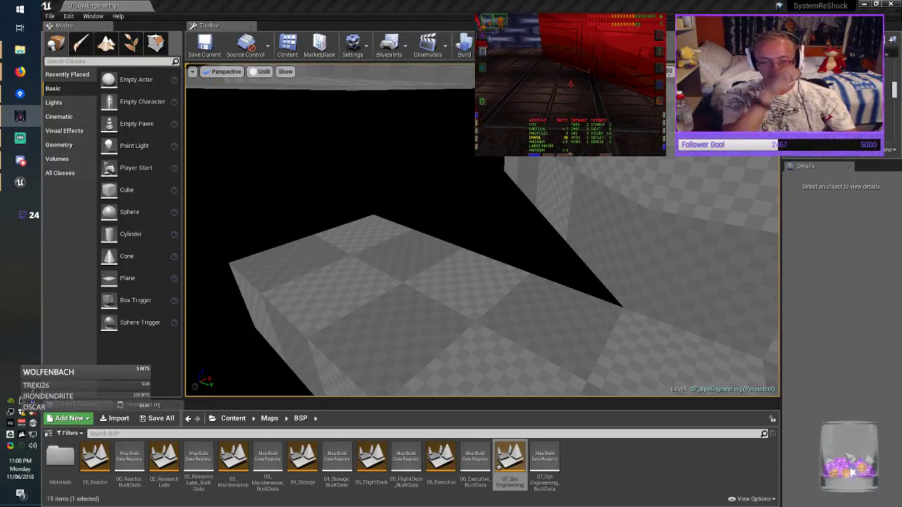
Duplicate the floor slab at X 3600, Y -900 to X 3800, Y -1250.
left_click(437, 310)
right_click_drag(437, 310, 486, 303)
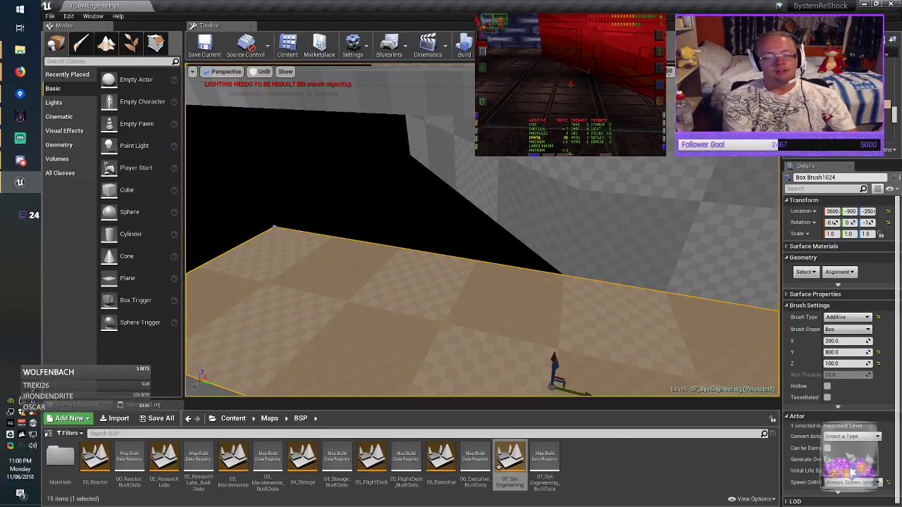
left_click(382, 223)
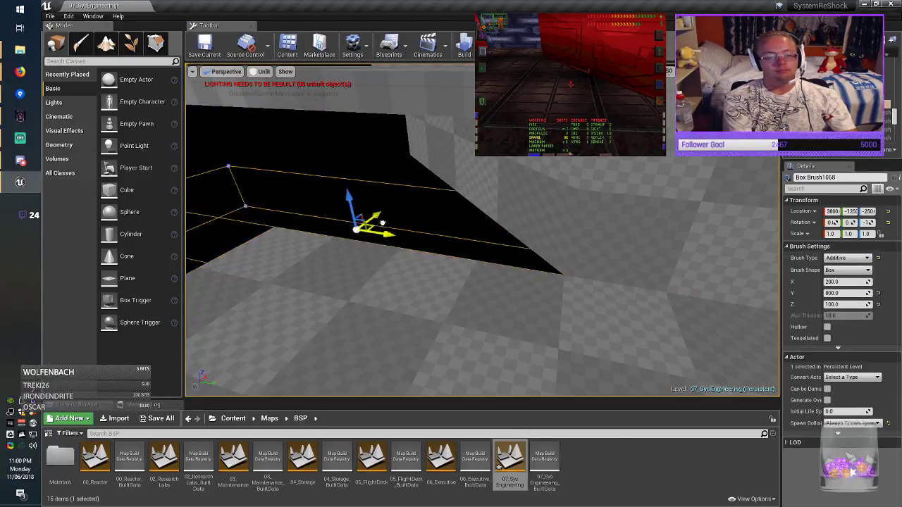
Set the duplicated floor slab's Y size to 600 and shift it to Y -1200.
mouse_move(368, 227)
right_mouse_down()
mouse_move(339, 243)
mouse_move(331, 227)
right_mouse_up()
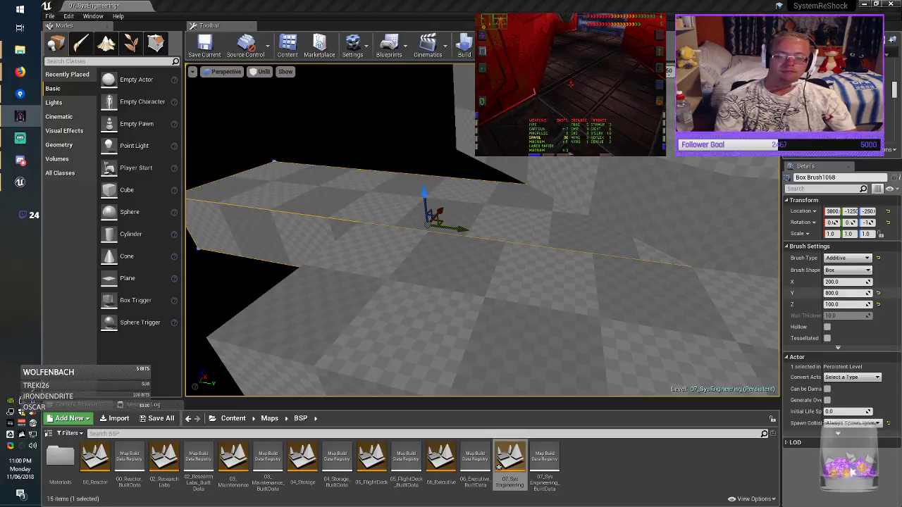
left_click(840, 294)
key("Home")
key("Delete")
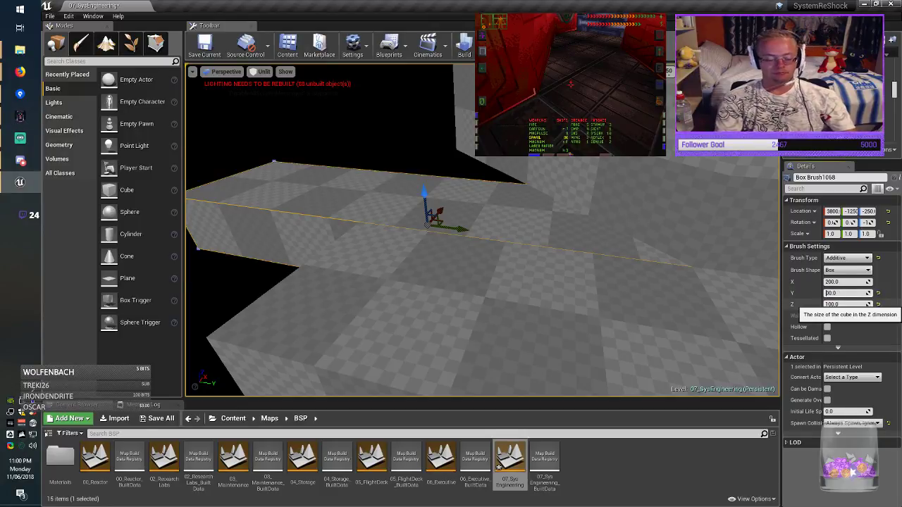
type("60")
key("Return")
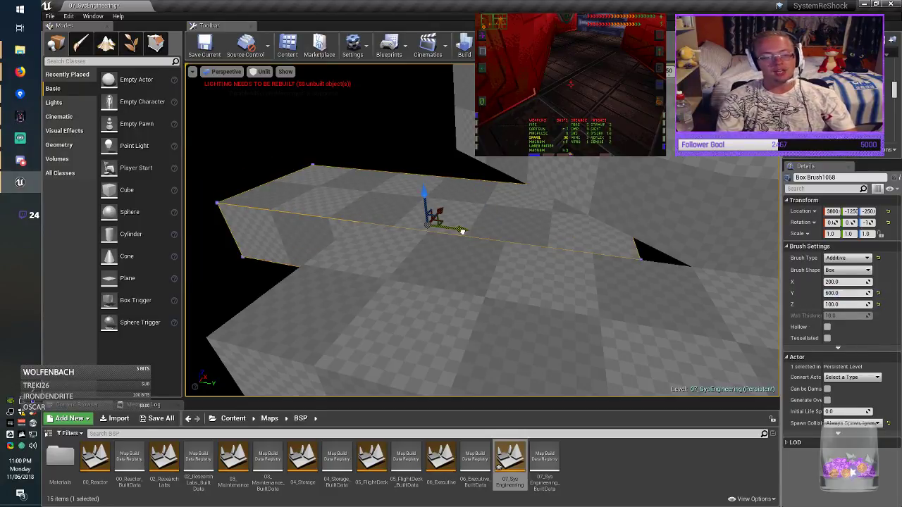
left_click_drag(462, 231, 492, 232)
key("Escape")
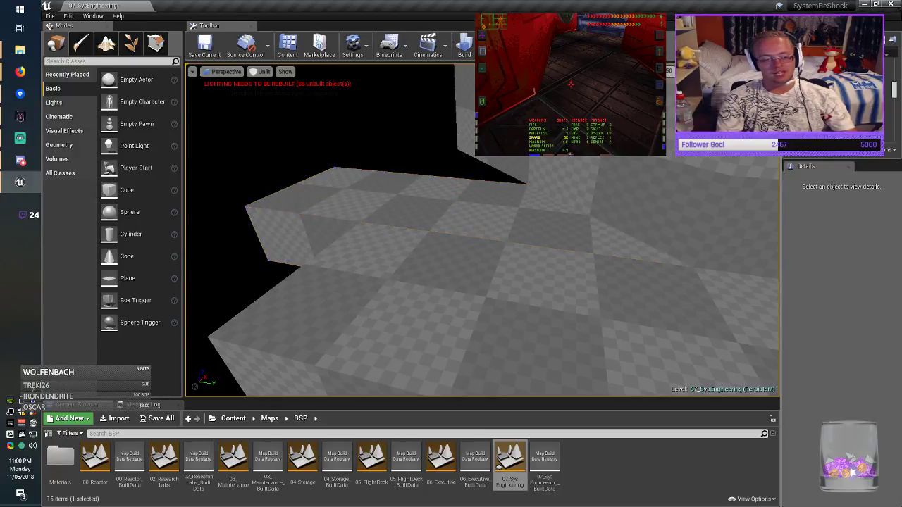
Save the current 07_SysEngineering level.
right_click_drag(483, 230, 509, 207)
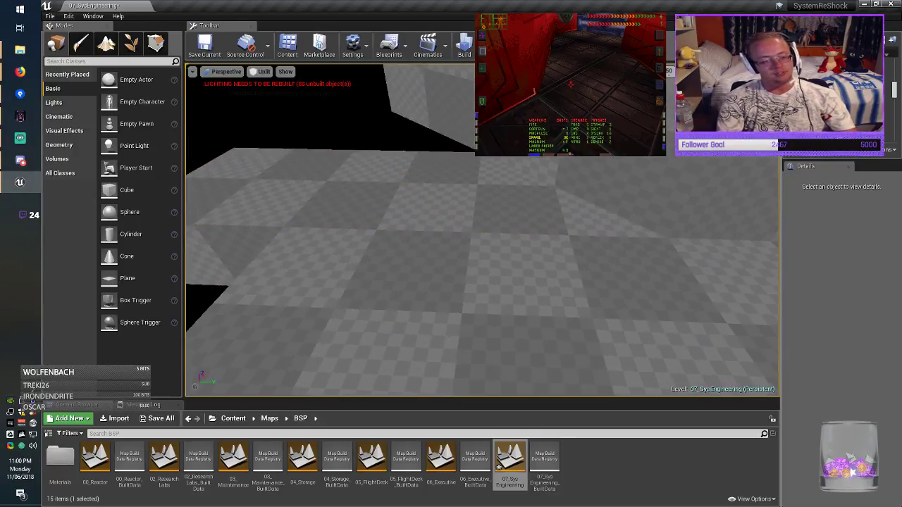
right_click(306, 296)
key("Escape")
key("Escape")
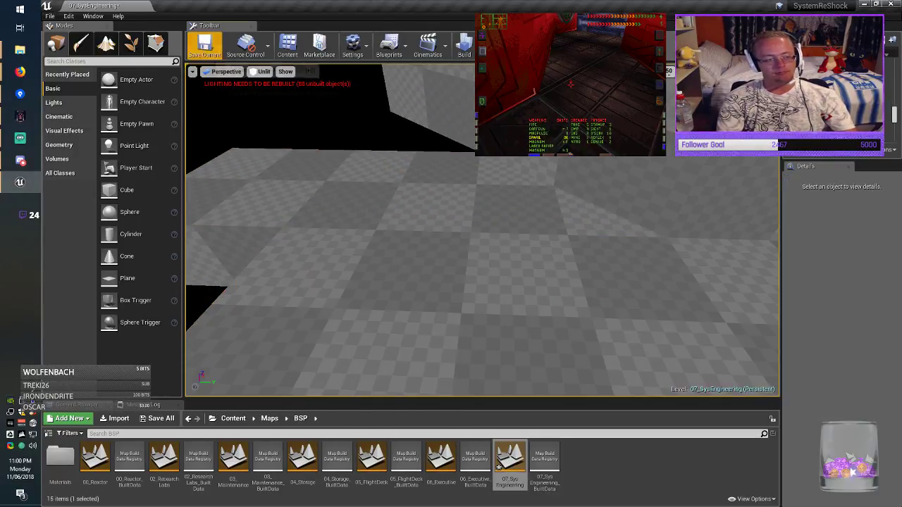
left_click(204, 46)
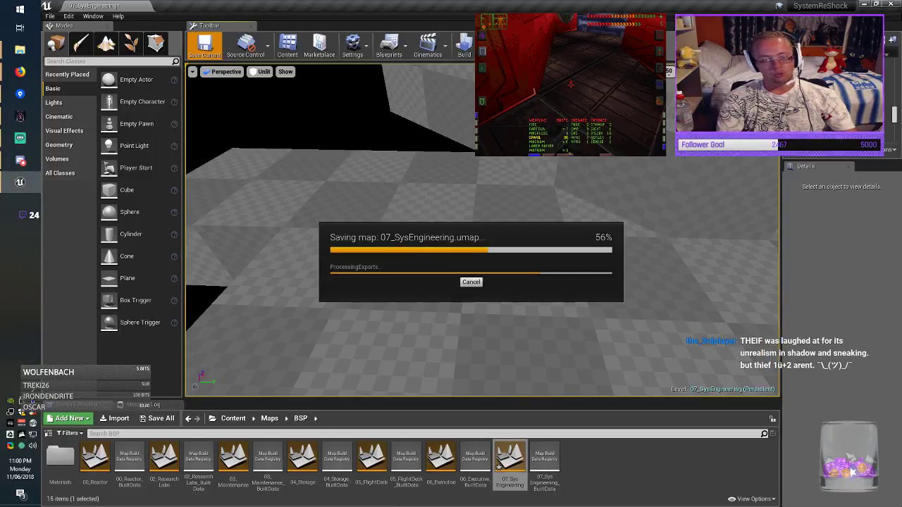
Compare the floor with the original game and duplicate the 600-unit slab to X 4000, Y -1400.
right_click_drag(482, 230, 462, 314)
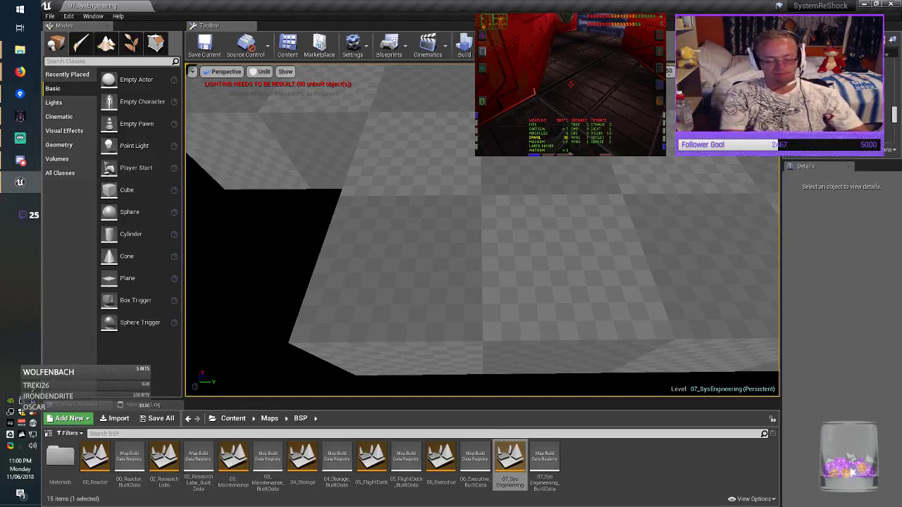
key("d")
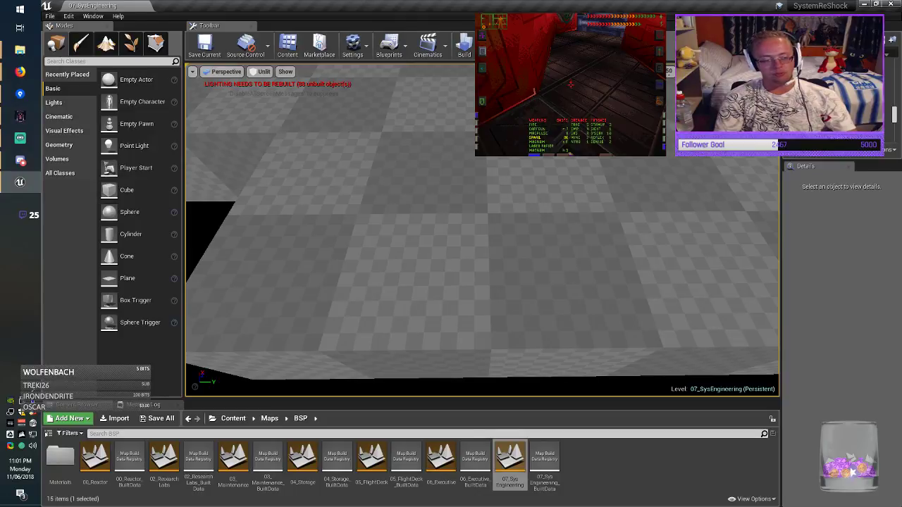
key("a")
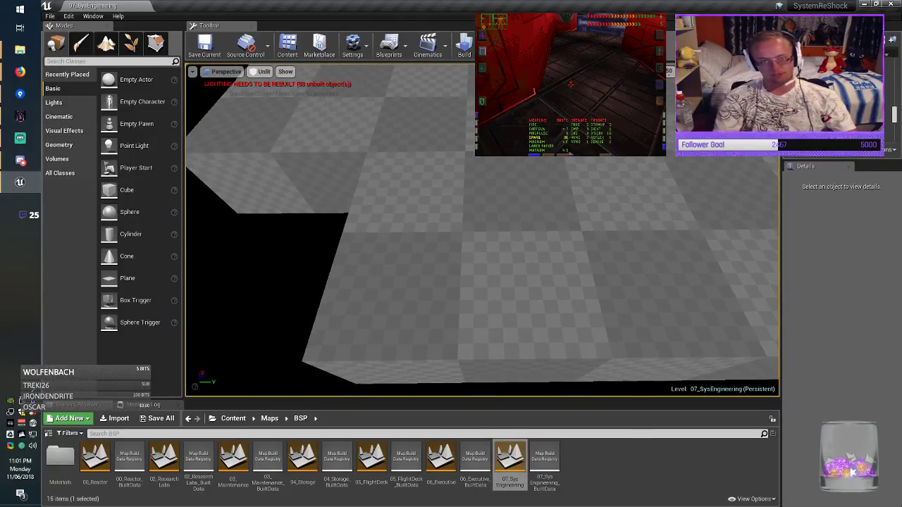
right_click_drag(482, 253, 480, 181)
left_click(474, 201)
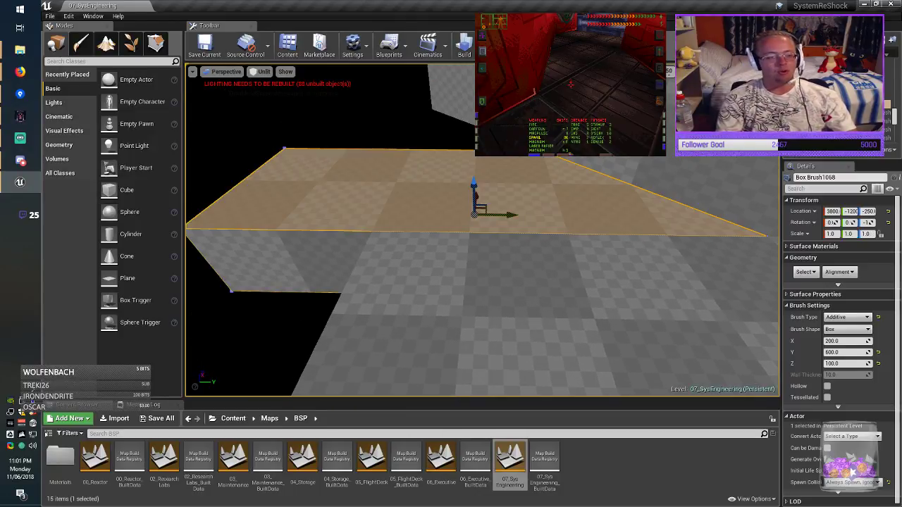
key("alt+Tab")
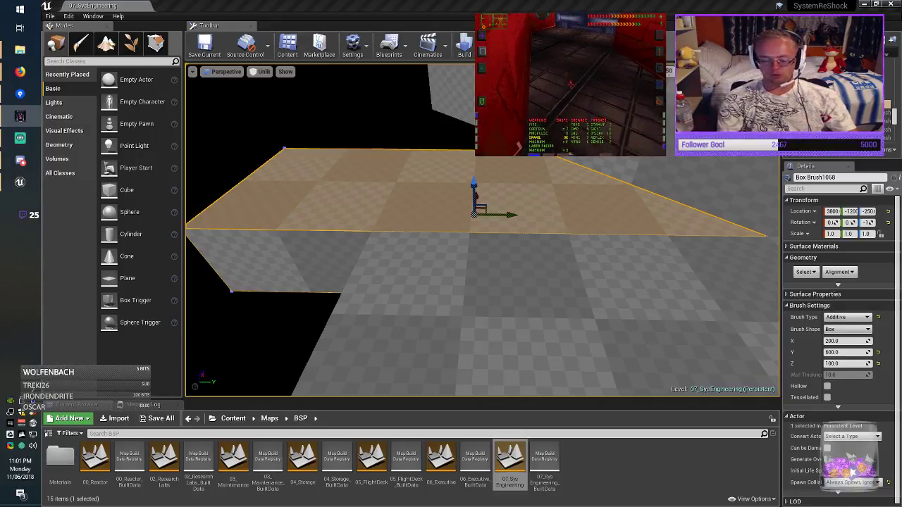
key("alt+Tab")
mouse_move(474, 201)
right_mouse_down()
mouse_move(458, 173)
mouse_move(462, 181)
mouse_move(564, 186)
mouse_move(557, 184)
right_mouse_up()
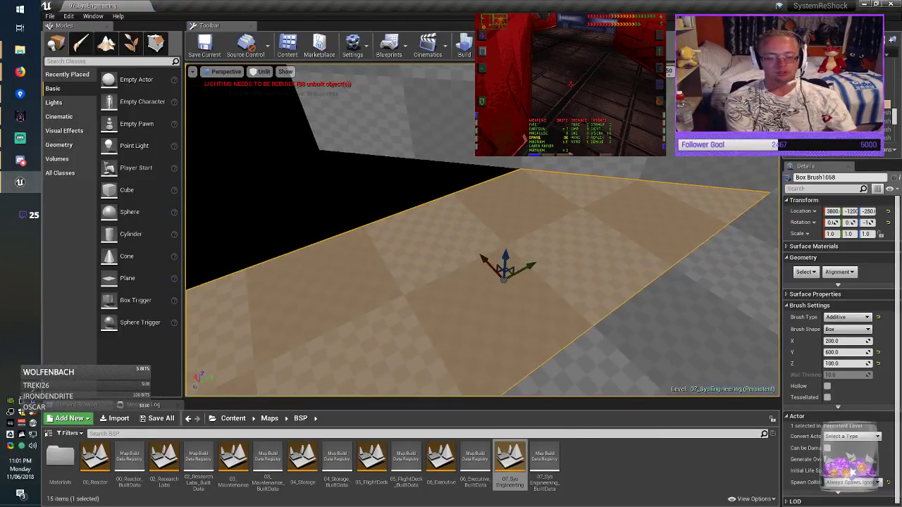
mouse_move(486, 264)
left_mouse_down("alt")
mouse_move(204, 216)
mouse_move(282, 210)
mouse_move(291, 231)
left_mouse_up("alt")
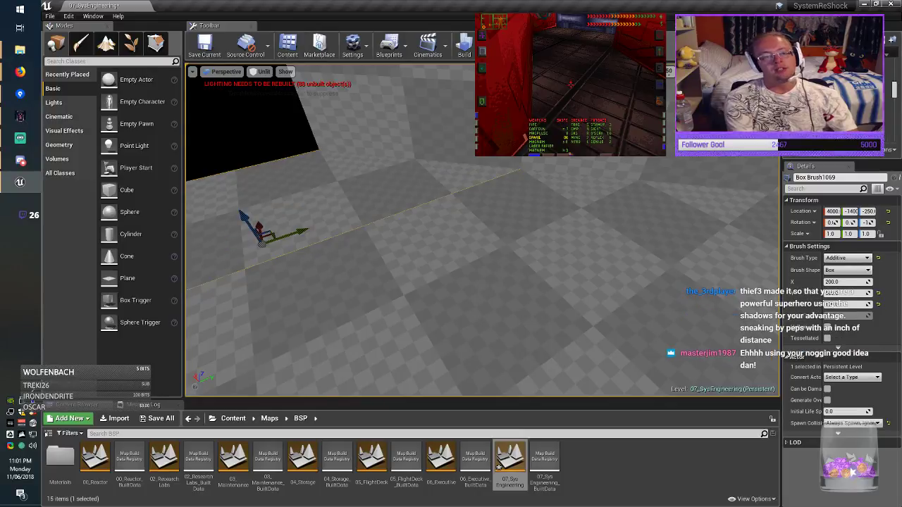
mouse_move(291, 230)
right_mouse_down()
mouse_move(211, 205)
mouse_move(202, 212)
mouse_move(229, 282)
mouse_move(211, 255)
mouse_move(292, 231)
right_mouse_up()
key("Escape")
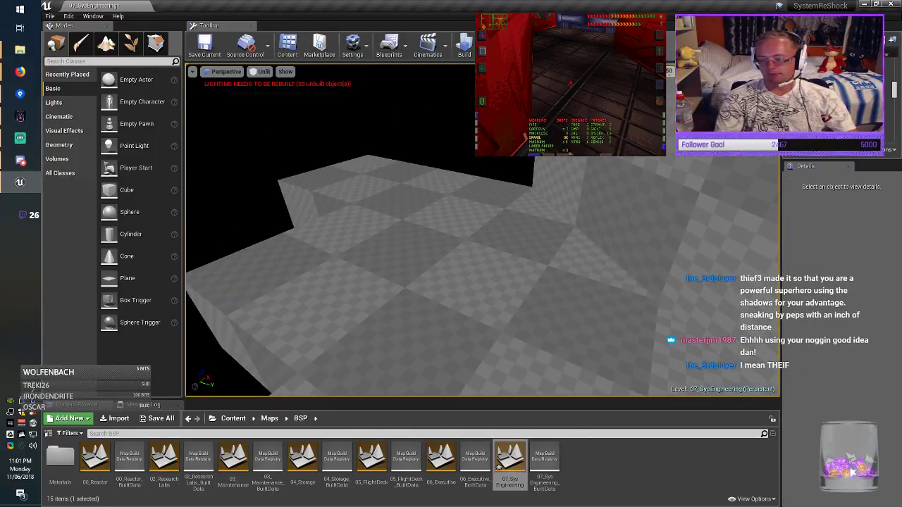
Duplicate the wedge at X 3800, Y -1000 to Y -1400 and rotate the copy to 90 degrees about Z.
left_click(732, 282)
mouse_move(733, 282)
right_mouse_down()
mouse_move(771, 313)
mouse_move(796, 300)
right_mouse_up()
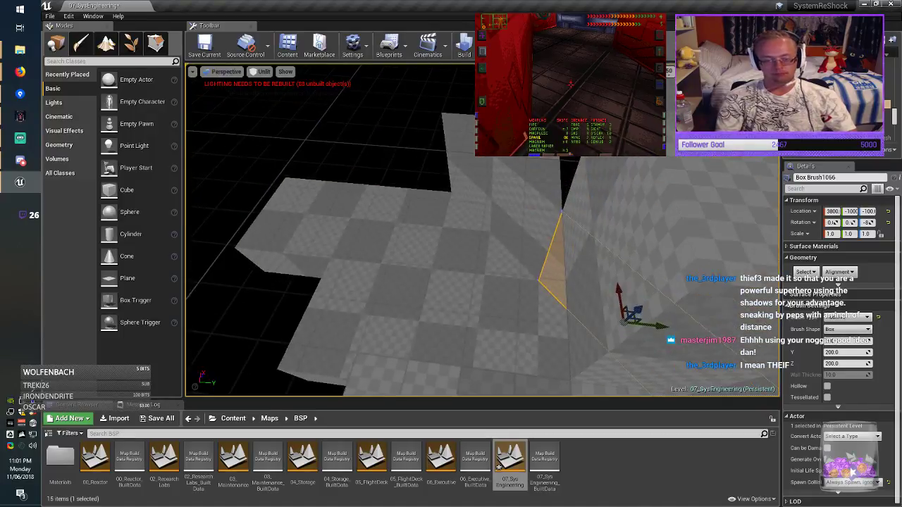
mouse_move(652, 330)
left_mouse_down("alt")
mouse_move(330, 305)
mouse_move(365, 312)
left_mouse_up("alt")
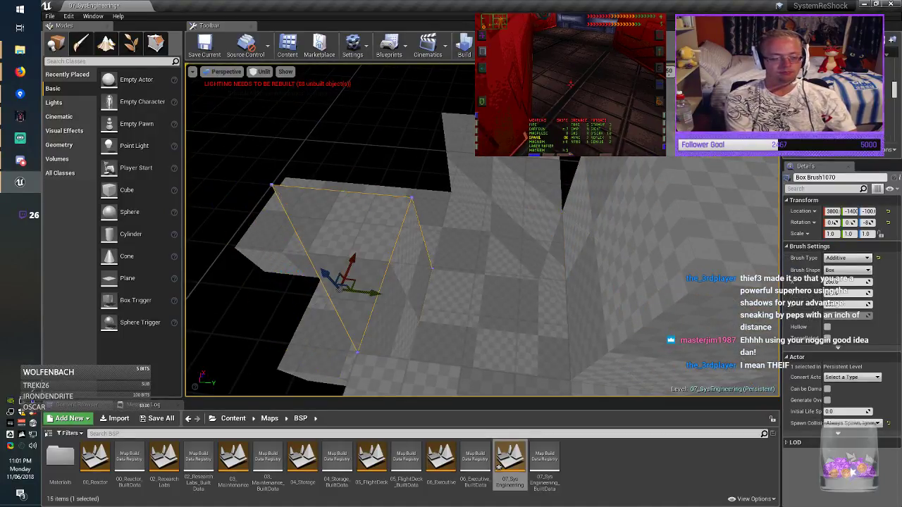
mouse_move(364, 312)
right_mouse_down()
mouse_move(218, 314)
mouse_move(363, 313)
right_mouse_up()
mouse_move(518, 286)
left_mouse_down()
mouse_move(627, 285)
mouse_move(617, 285)
left_mouse_up()
key("w")
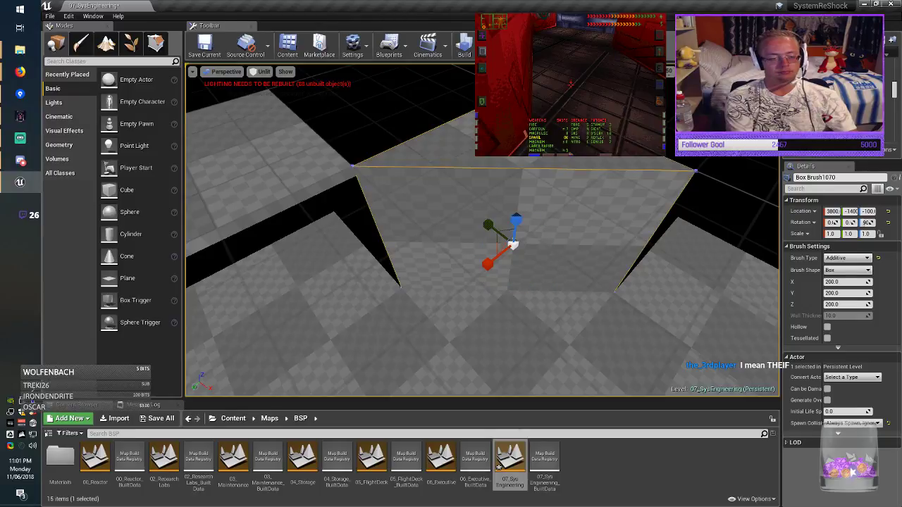
right_click_drag(363, 314, 363, 313)
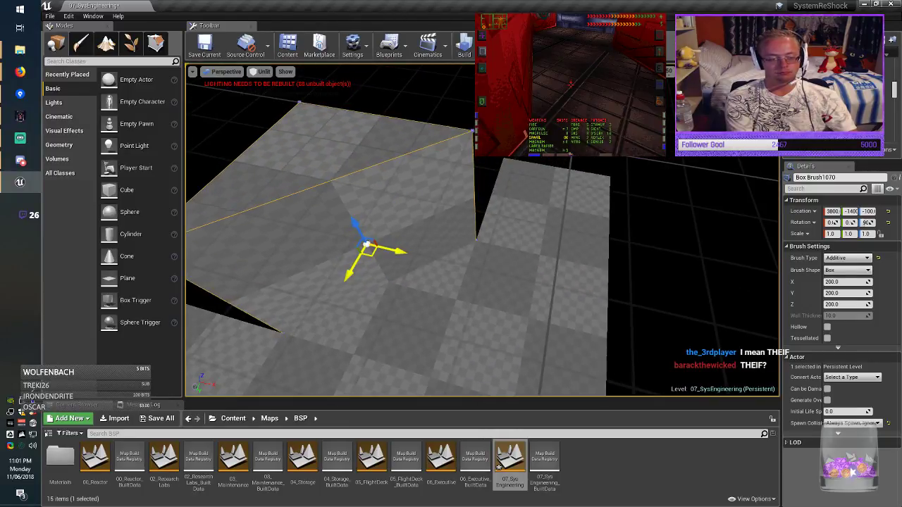
Duplicate the rotated wedge to X 4000, Y -1600 and check the passage in the original game.
left_click_drag(395, 250, 574, 182, "alt")
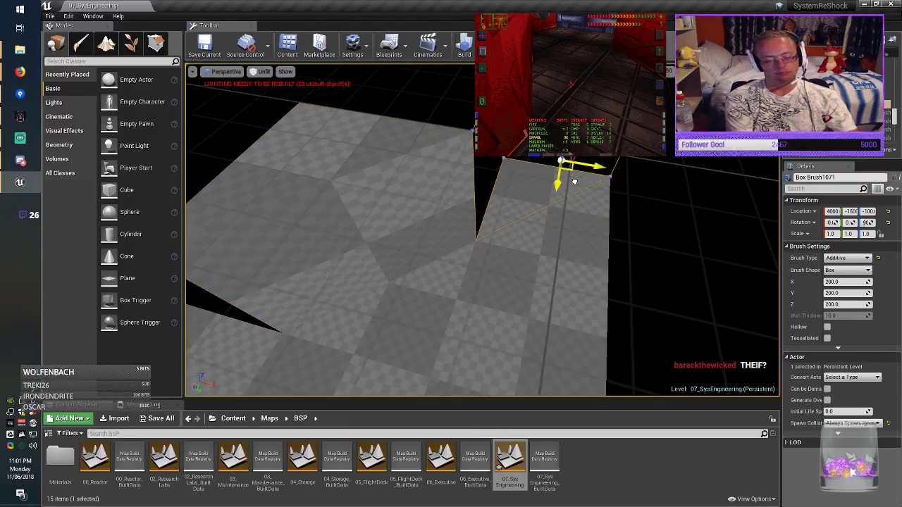
key("Escape")
right_click_drag(575, 182, 574, 182)
left_click(506, 238)
right_click_drag(506, 238, 506, 238)
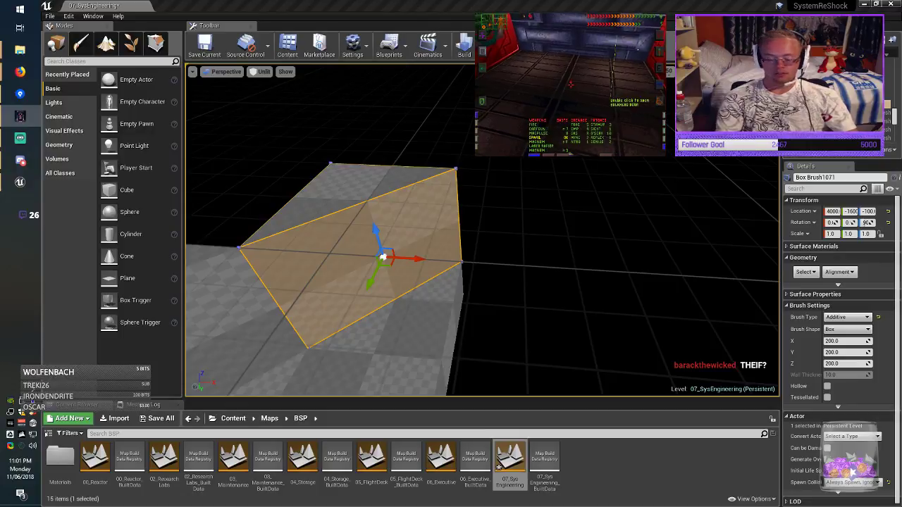
key("alt+Tab")
Duplicate the floor slab at X 4000 to X 4200, Y -1550.
right_click_drag(408, 265, 409, 265)
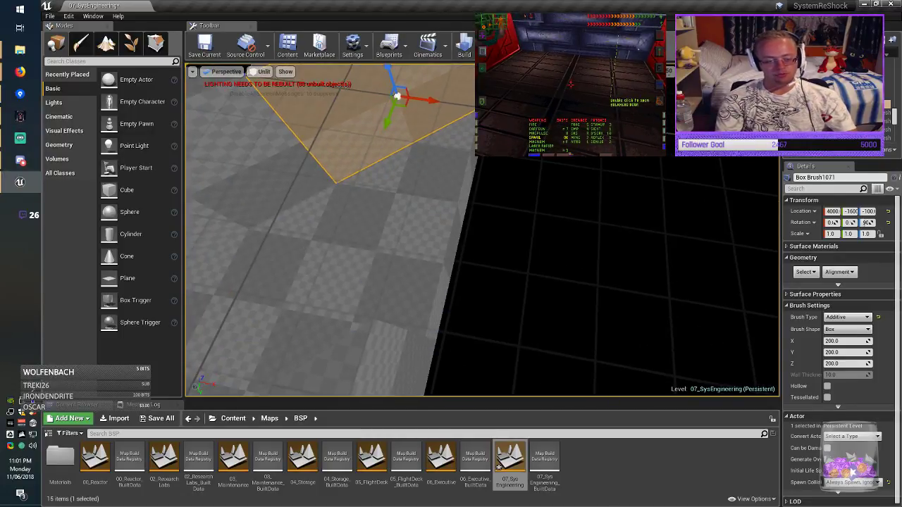
left_click(409, 265)
mouse_move(405, 271)
left_mouse_down("alt")
mouse_move(589, 215)
mouse_move(529, 202)
left_mouse_up("alt")
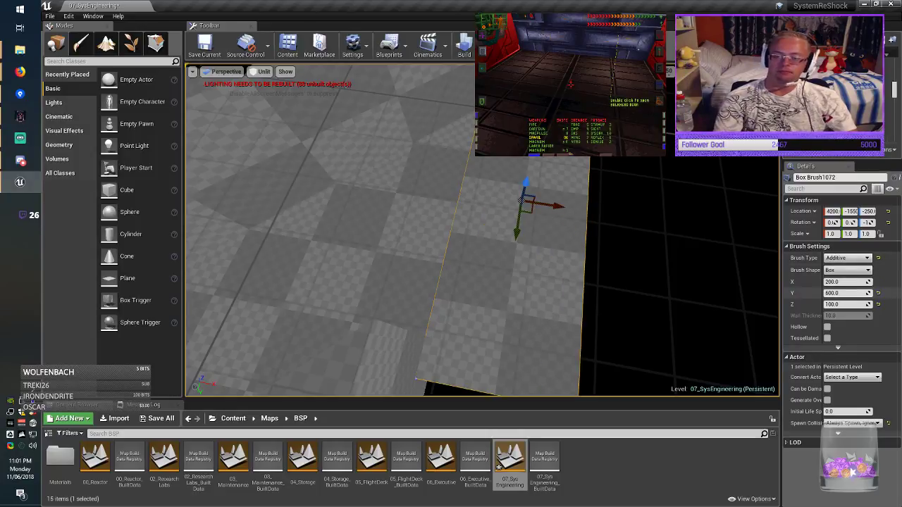
Set the new floor slab's Y size to 400 and slide it along Y into line with the adjoining slab's end.
left_click(828, 293)
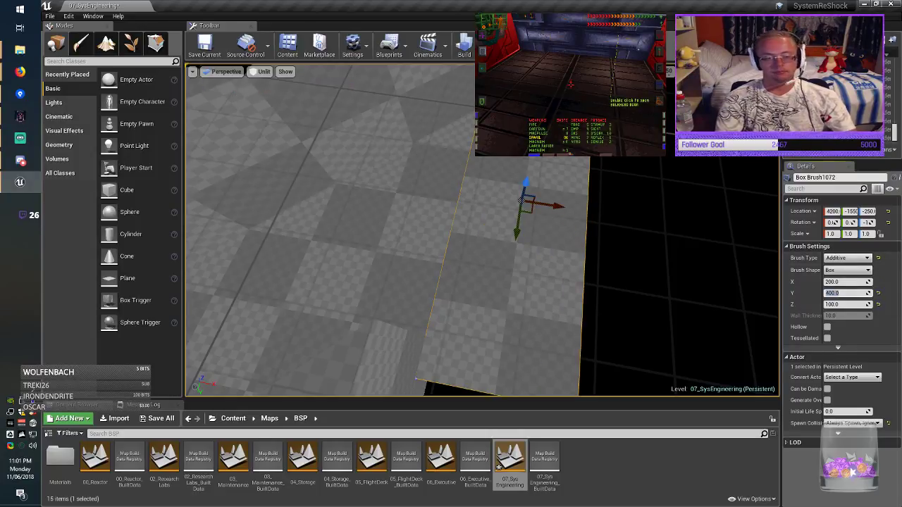
right_click_drag(634, 271, 458, 258)
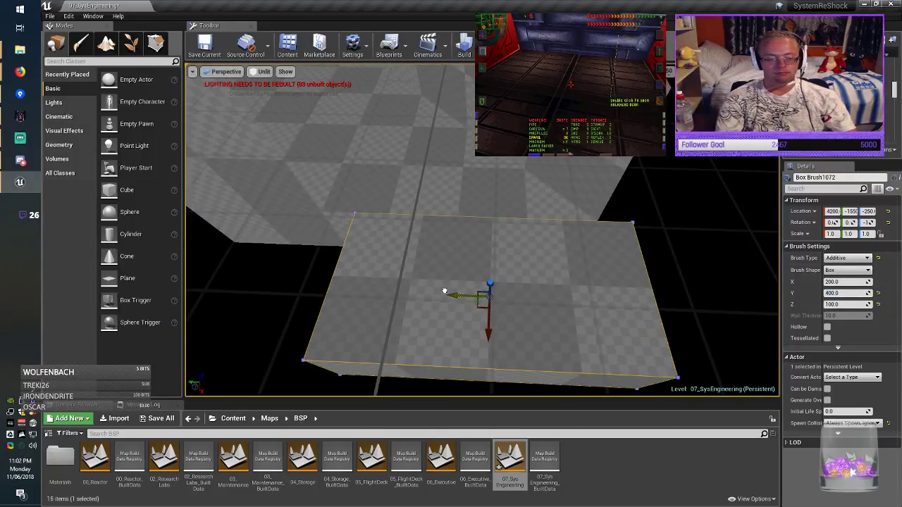
left_click_drag(445, 291, 416, 291)
Duplicate the rotated wedge at X 4000, Y -1600 to X 4200, Y -1800.
left_click(586, 183)
right_click_drag(587, 183, 549, 172)
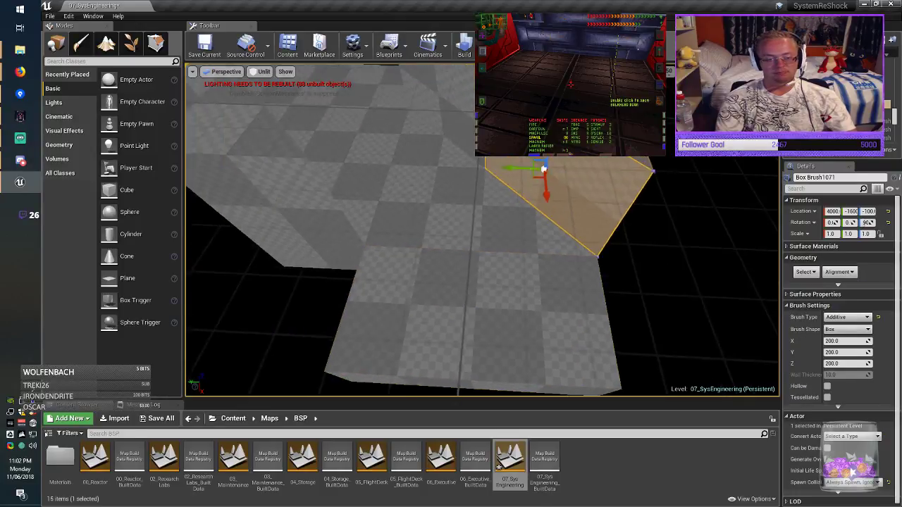
key("f")
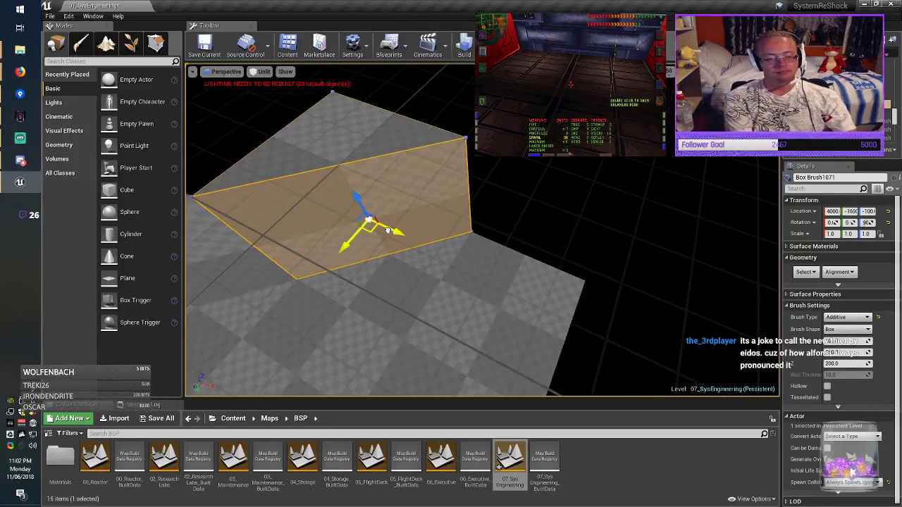
mouse_move(388, 230)
left_mouse_down("alt")
mouse_move(597, 198)
mouse_move(570, 195)
left_mouse_up("alt")
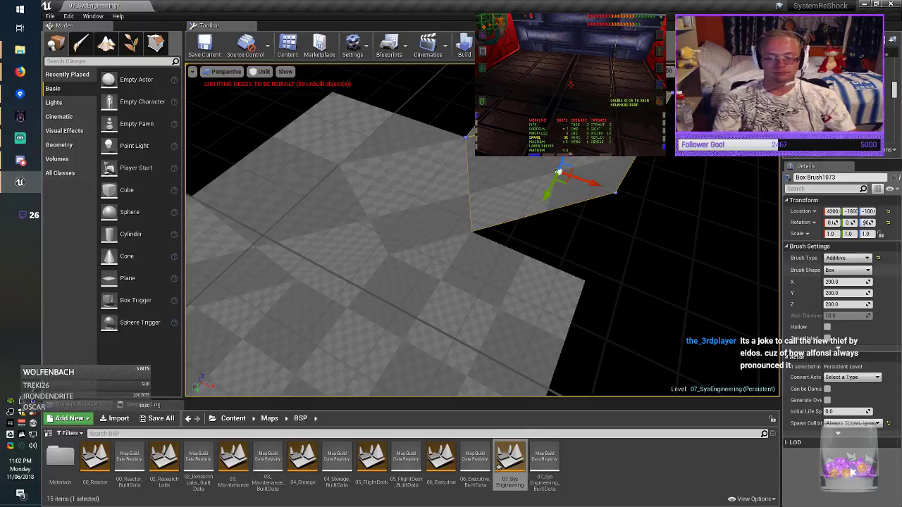
Try a thinner Y size on the duplicated wall brush, then restore Y to 200 and set X to 100.
key("Home")
key("Delete")
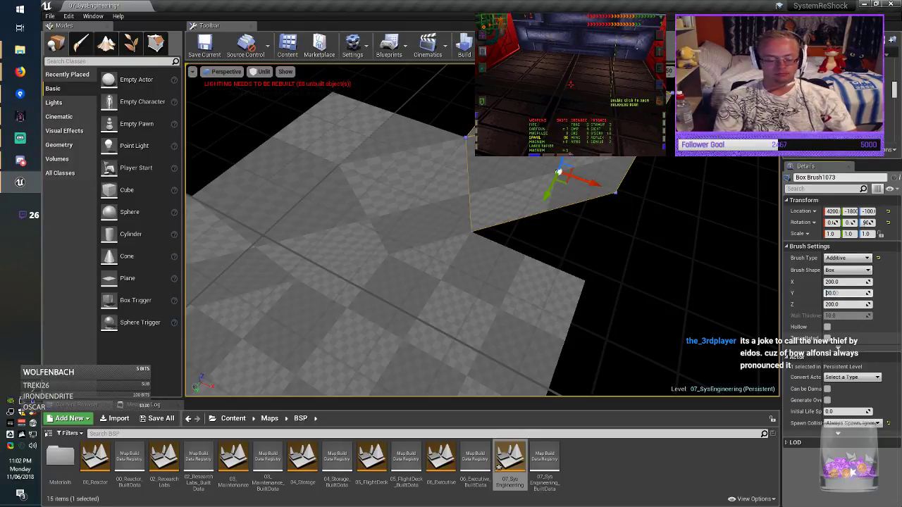
key("Return")
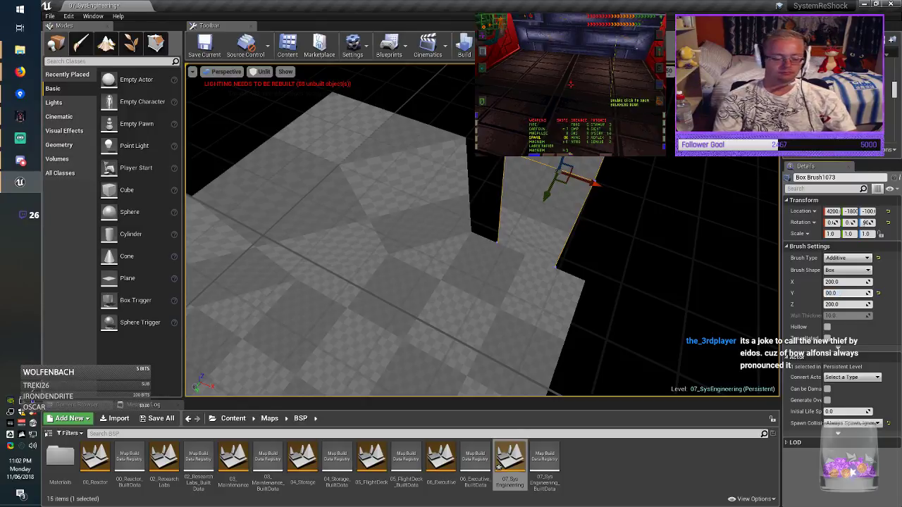
key("Return")
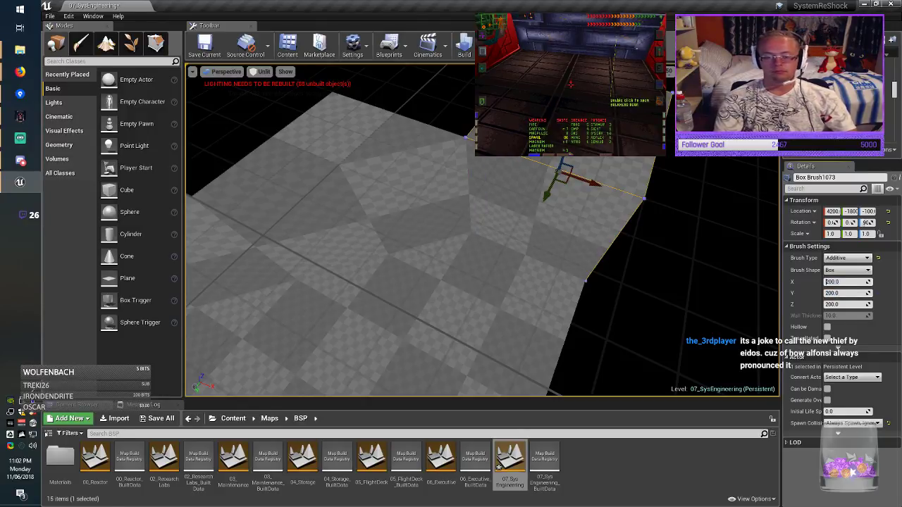
key("Return")
Slide the wall brush along Y to -1750 and rotate it about Z to 0 degrees.
left_click_drag(546, 197, 534, 220)
key("e")
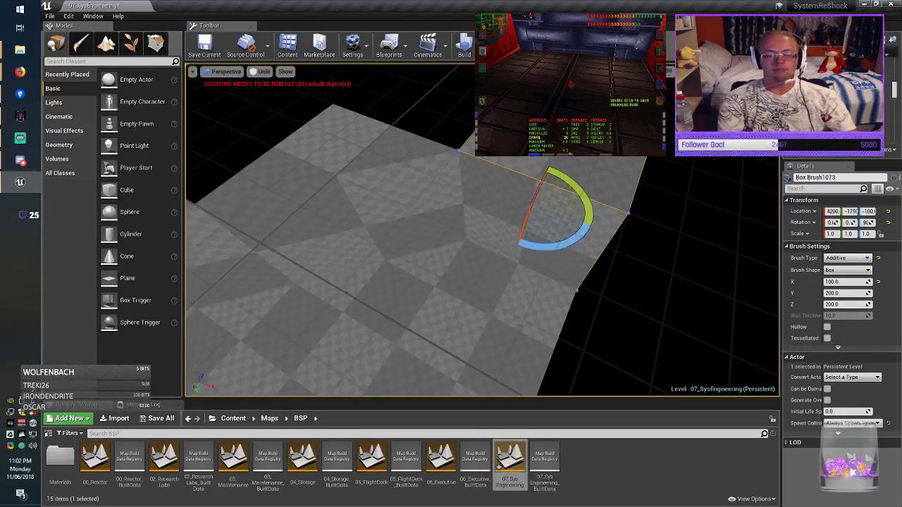
left_click_drag(585, 209, 595, 225)
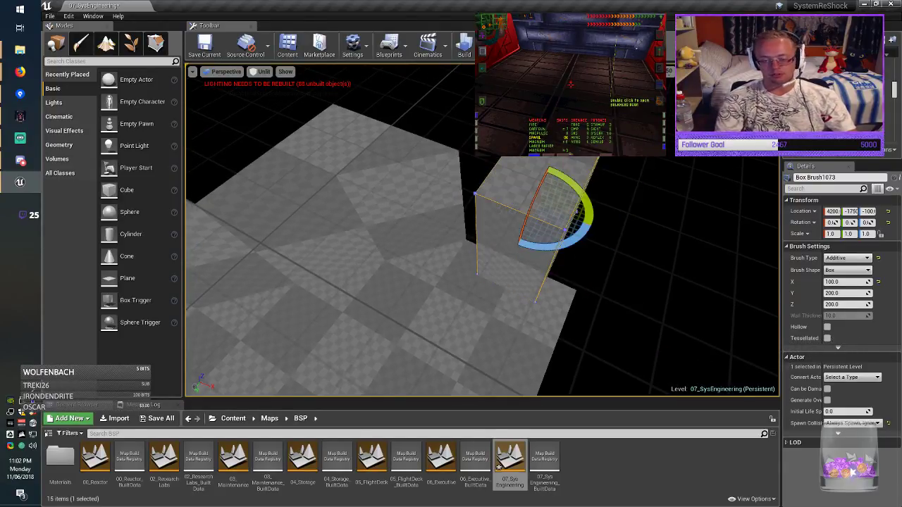
key("w")
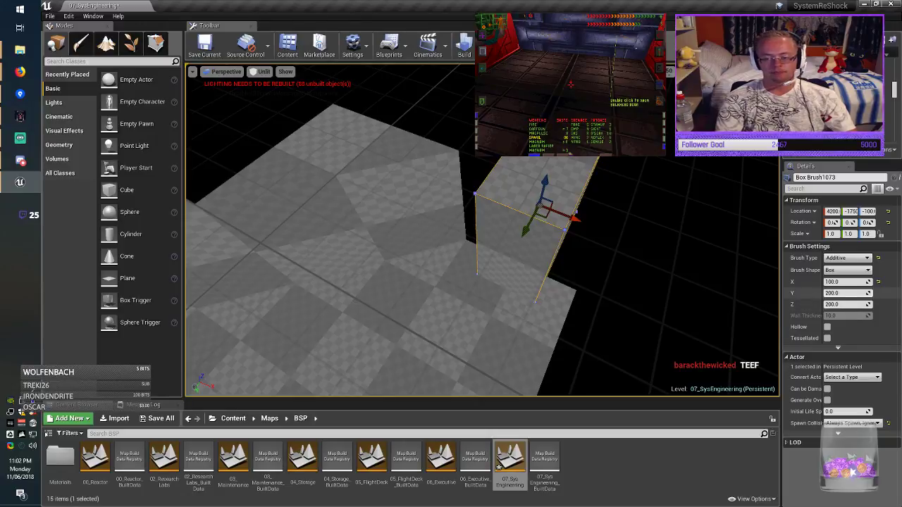
Set the wall brush's size to X 200, Y 100 and save the level.
left_click(834, 293)
left_click(842, 292)
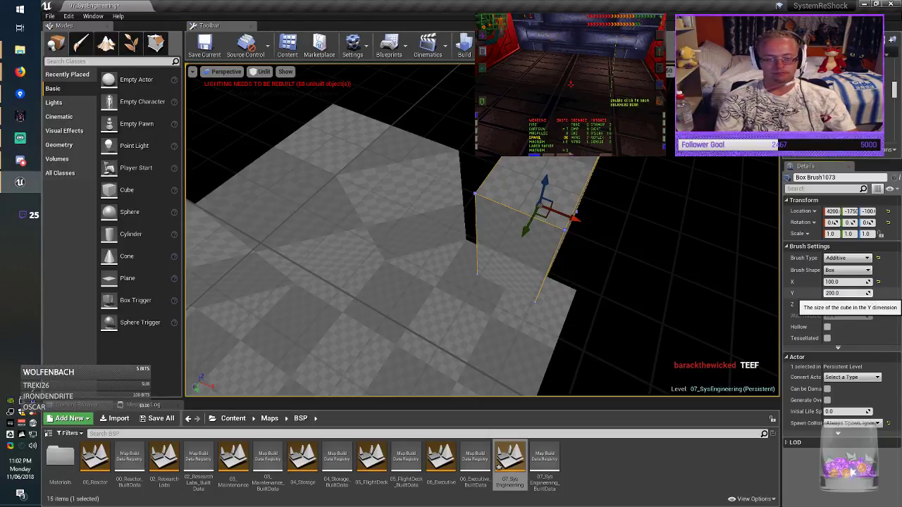
key("Return")
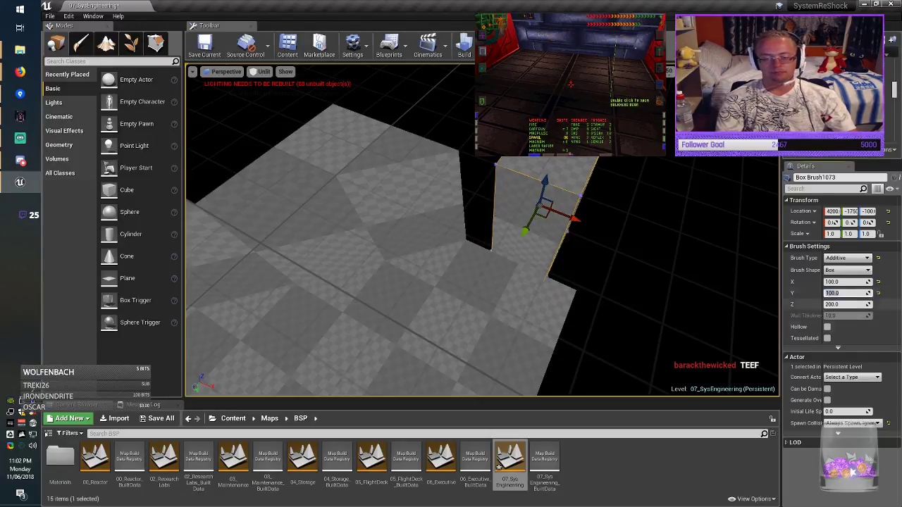
key("Tab")
key("shift+Tab")
key("shift+Tab")
key("Return")
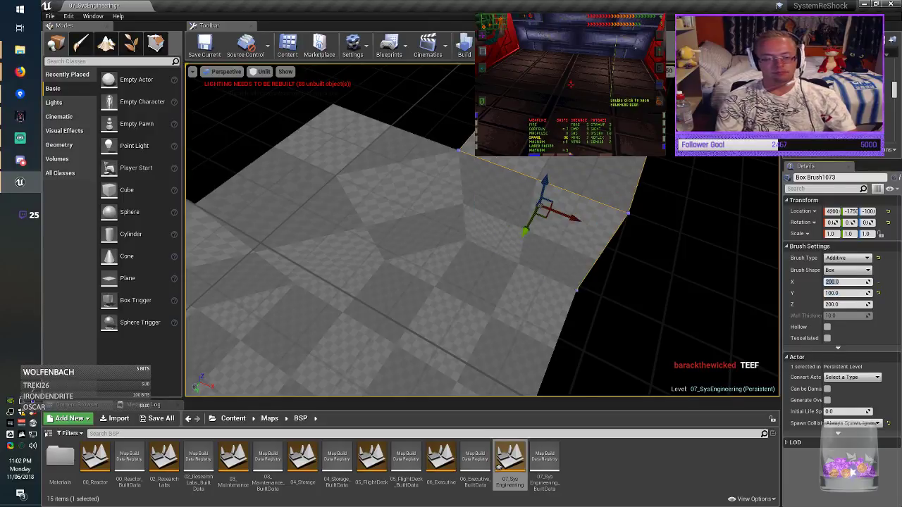
key("Escape")
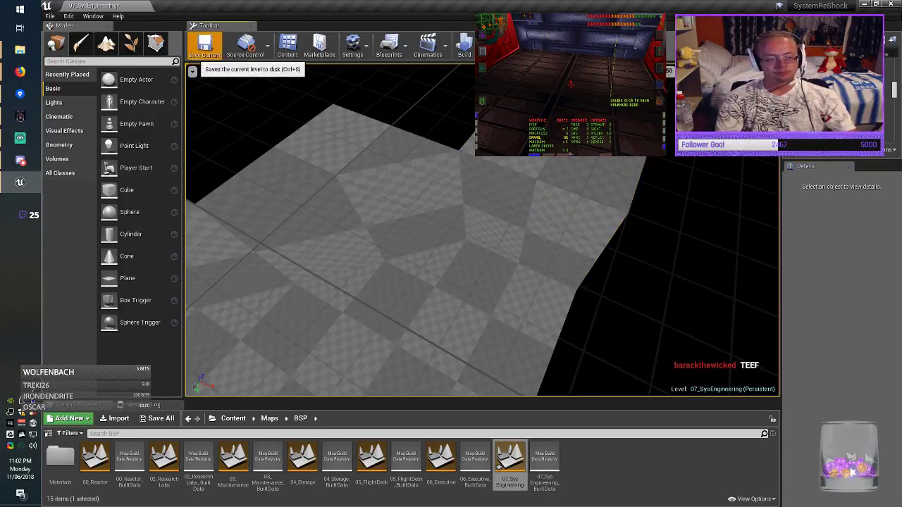
left_click(204, 44)
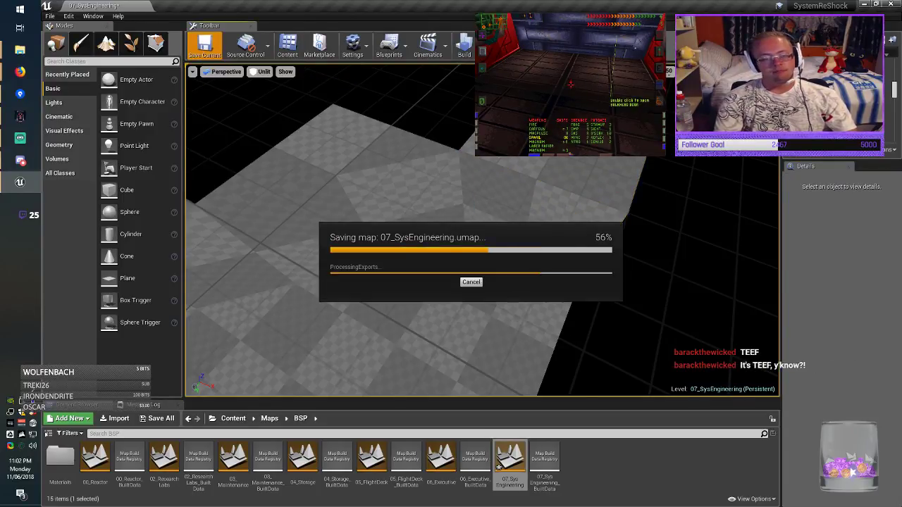
Try rotating the wall brush by -90 degrees about Z and inspect how it fits the diagonal corner.
left_click(581, 176)
mouse_move(581, 176)
right_mouse_down()
mouse_move(589, 199)
mouse_move(610, 148)
mouse_move(649, 168)
mouse_move(640, 152)
mouse_move(667, 150)
right_mouse_up()
right_click_drag(499, 235, 497, 236)
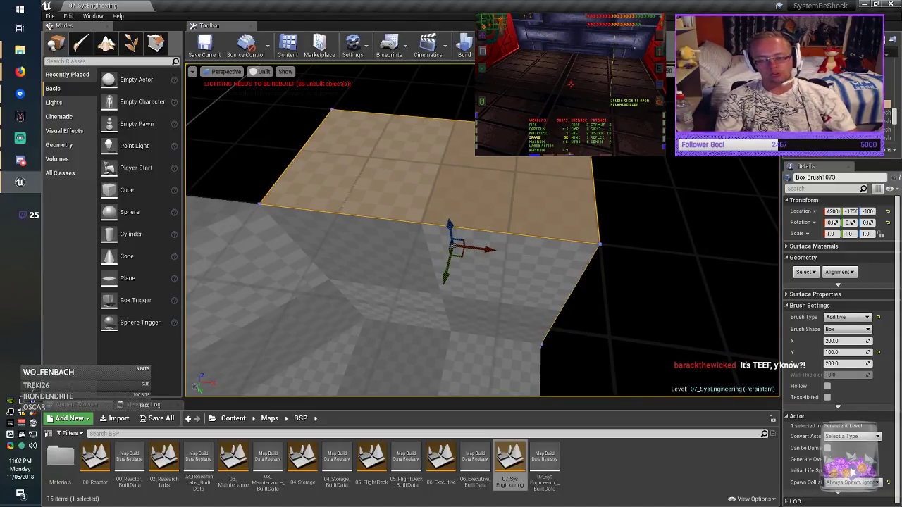
right_click_drag(498, 236, 481, 230)
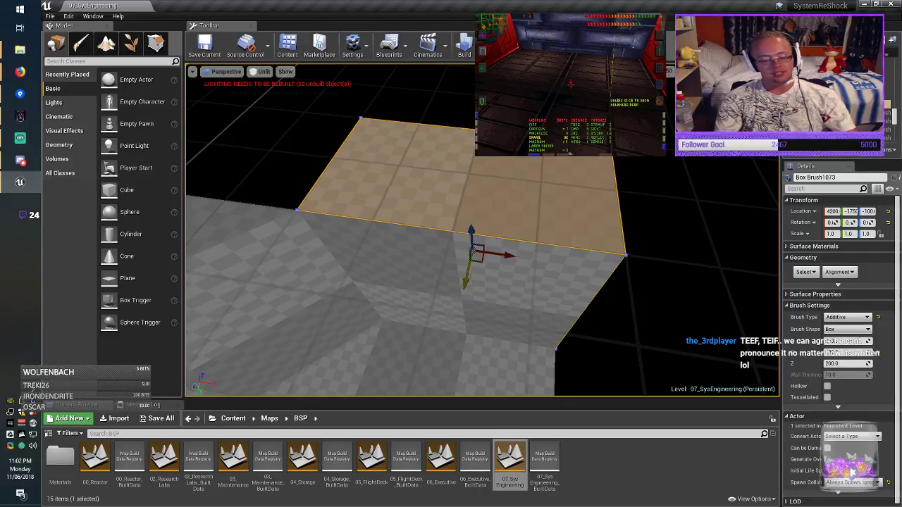
key("e")
mouse_move(511, 281)
left_mouse_down()
mouse_move(520, 236)
mouse_move(483, 213)
left_mouse_up()
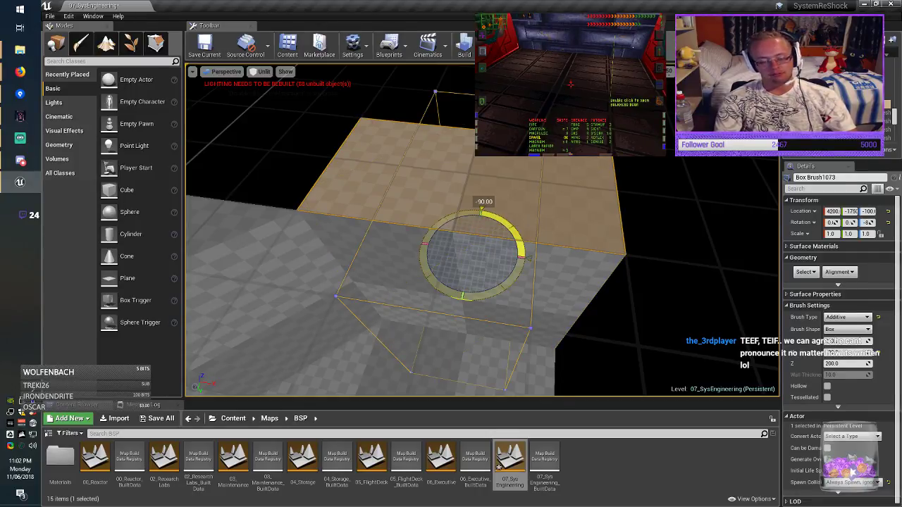
key("w")
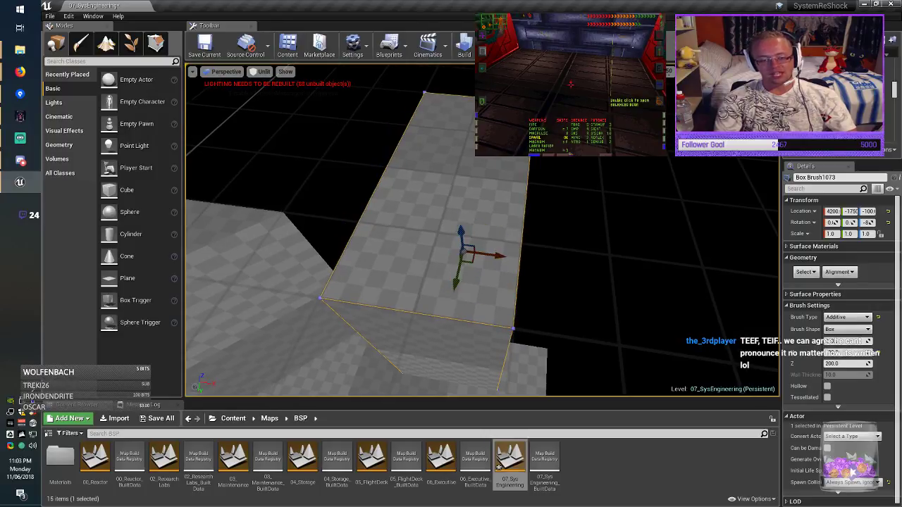
key("e")
key("Escape")
left_click(458, 212)
key("r")
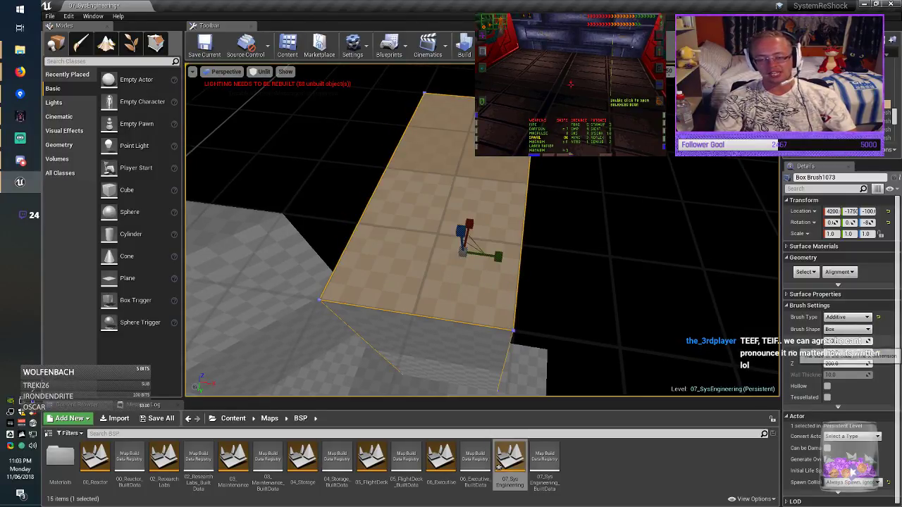
key("w")
middle_click_drag(465, 226, 453, 233)
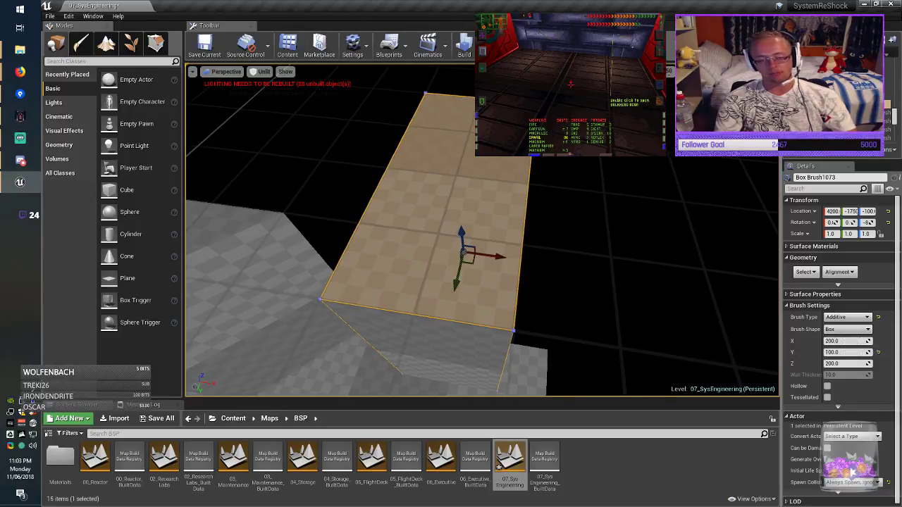
right_click_drag(453, 233, 453, 264)
mouse_move(453, 265)
left_mouse_down()
mouse_move(453, 275)
mouse_move(453, 247)
left_mouse_up()
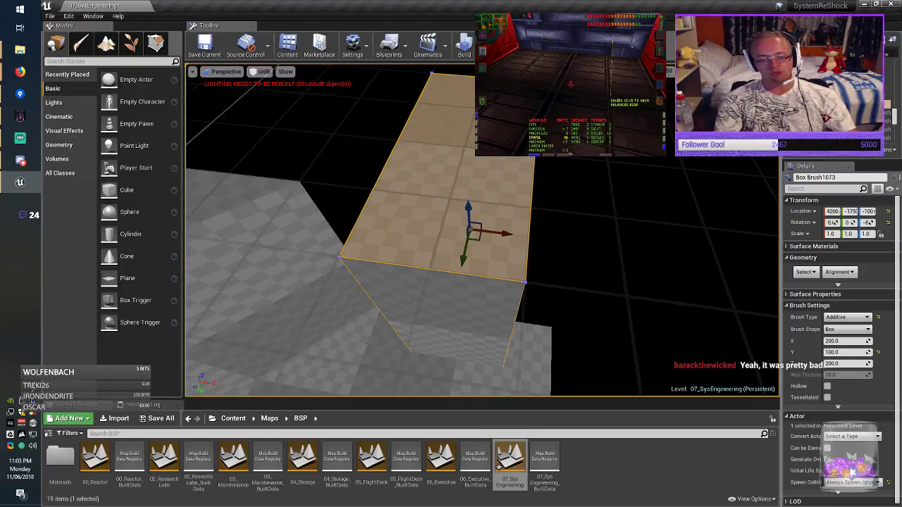
Try an X size of 400 on the rotated wall brush, then set it back to 200.
key("Escape")
left_click(453, 236)
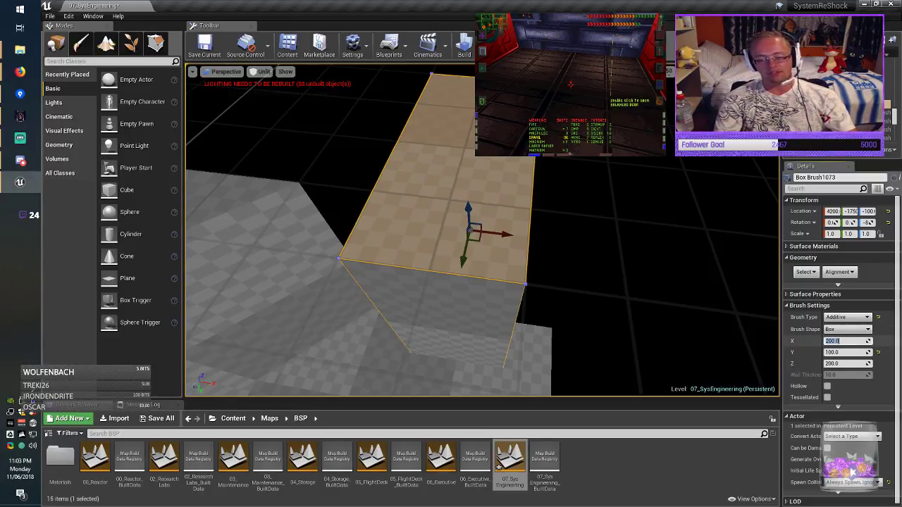
key("Delete")
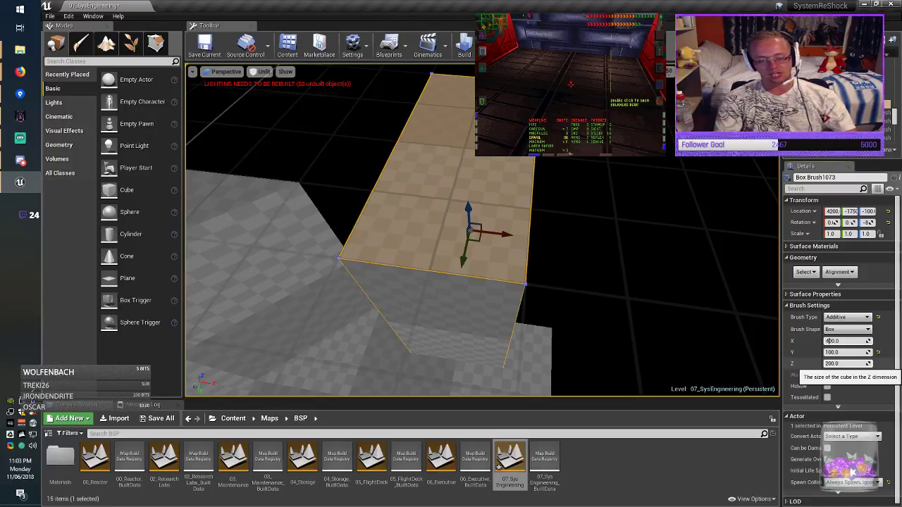
key("Return")
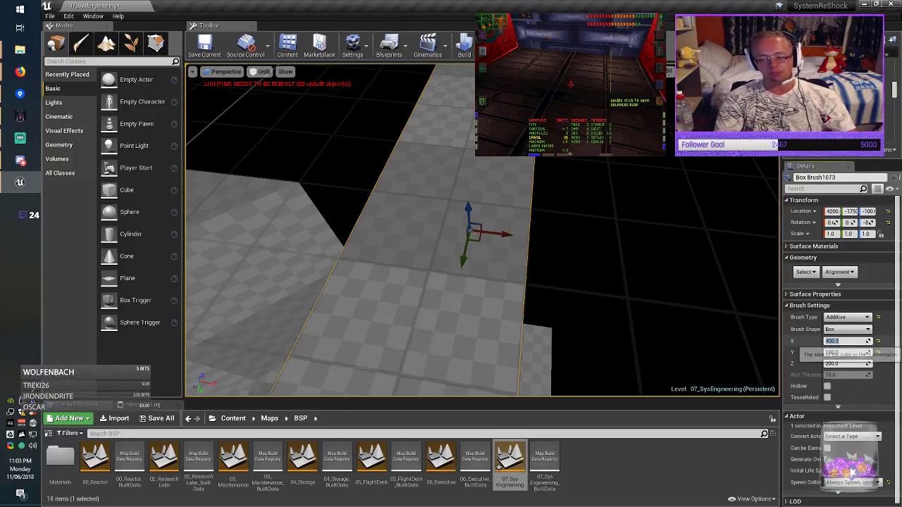
left_click(826, 341)
type("2")
key("Return")
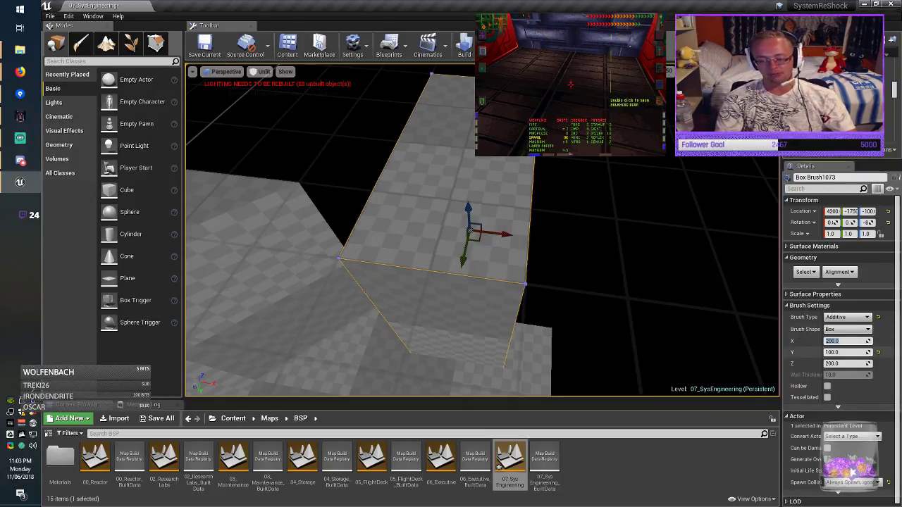
Rotate the wall brush back to 0 degrees about Z and save the level.
left_click(839, 353)
mouse_move(507, 264)
right_mouse_down()
mouse_move(493, 247)
mouse_move(521, 264)
right_mouse_up()
key("e")
left_click_drag(506, 220, 506, 238)
key("Escape")
mouse_move(506, 237)
right_mouse_down()
mouse_move(493, 229)
mouse_move(502, 229)
right_mouse_up()
left_click(494, 229)
key("space")
key("space")
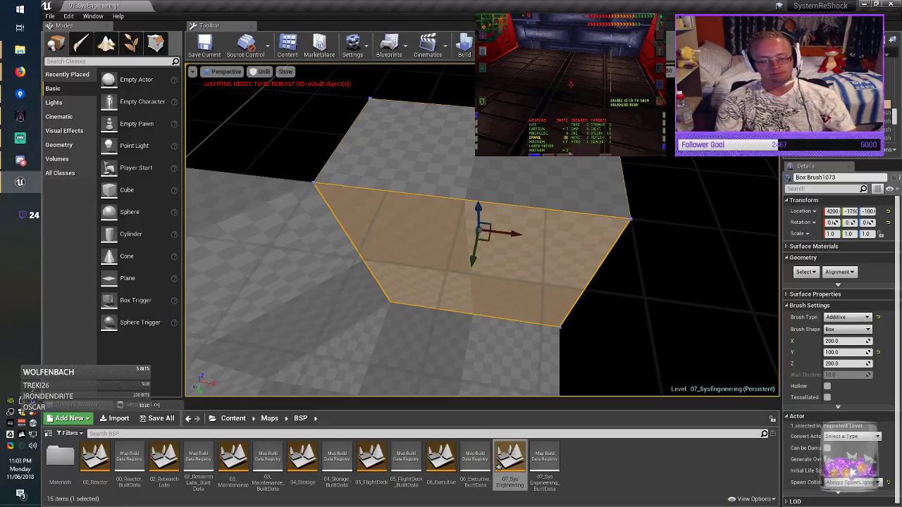
key("Escape")
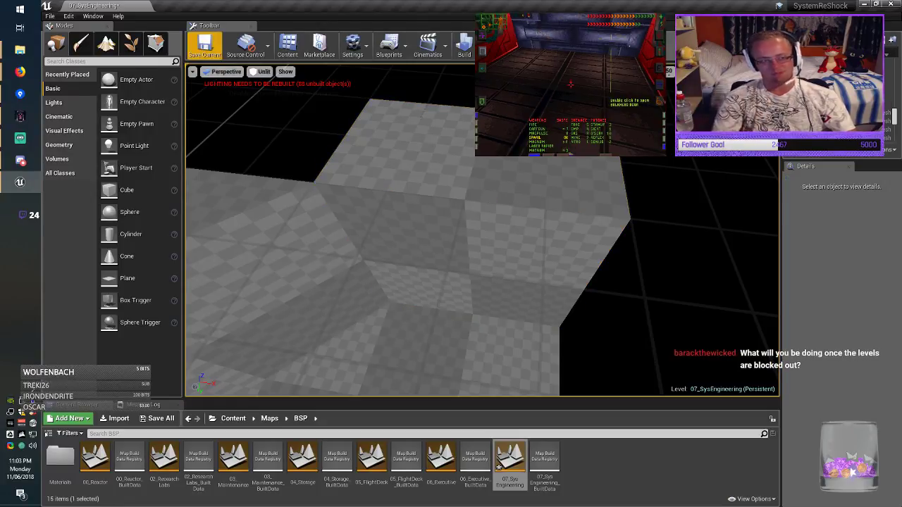
left_click(205, 45)
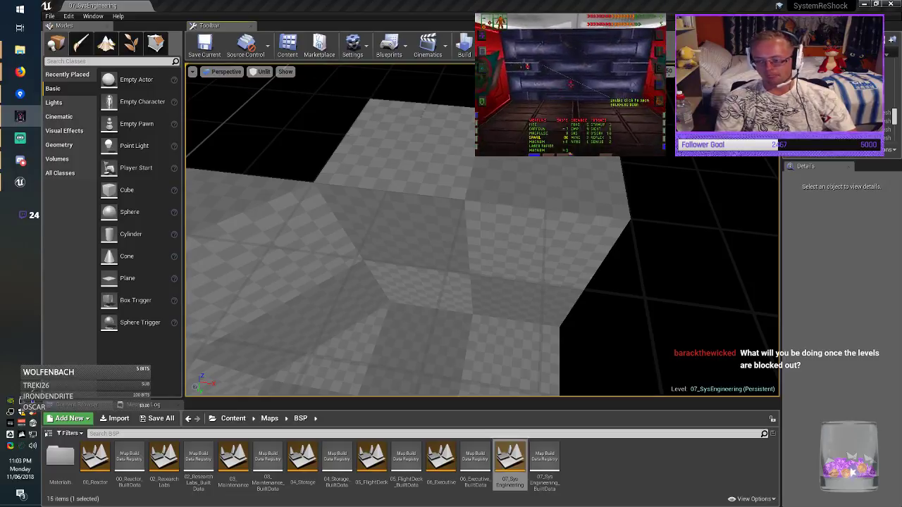
Duplicate the wall brush along Y to -1250 on the opposite side of the passage and check the area in the original game.
mouse_move(482, 230)
right_mouse_down()
mouse_move(521, 243)
mouse_move(604, 222)
mouse_move(606, 246)
mouse_move(648, 211)
mouse_move(578, 255)
right_mouse_up()
left_click(313, 247)
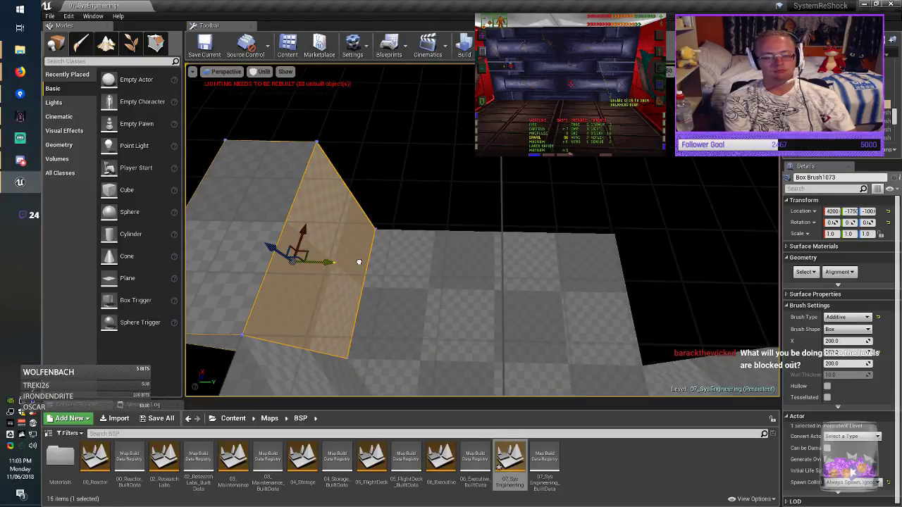
left_click_drag(358, 262, 759, 282, "alt")
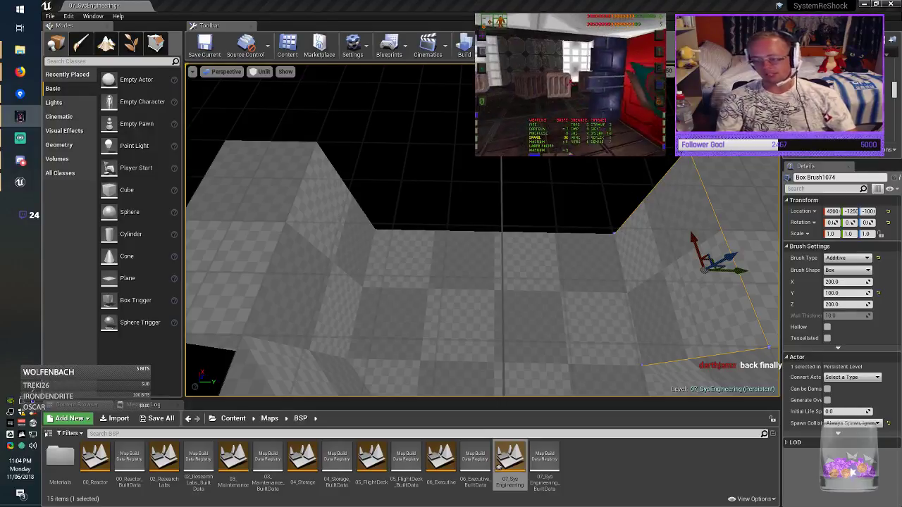
key("alt+Tab")
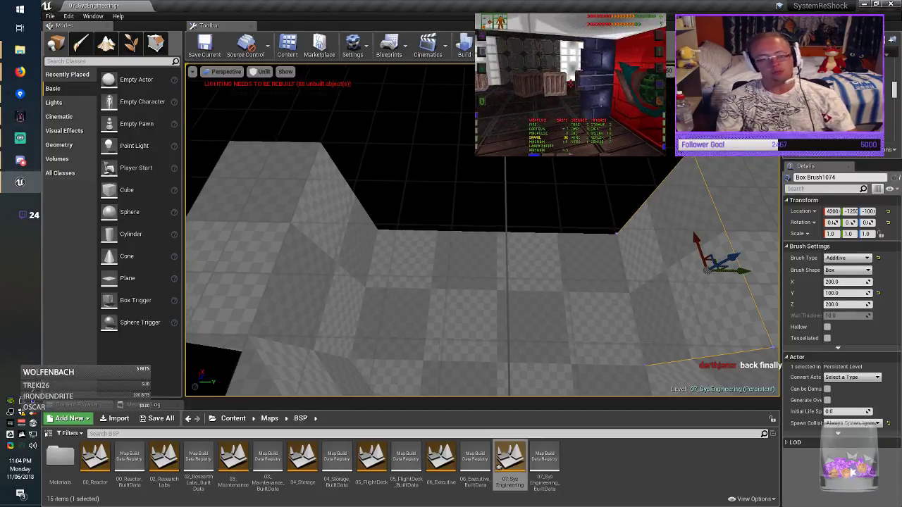
Set the X size of the wall brush at Y -1250 to 300 and slide it to X 4250.
right_click_drag(585, 275, 630, 275)
left_click(630, 275)
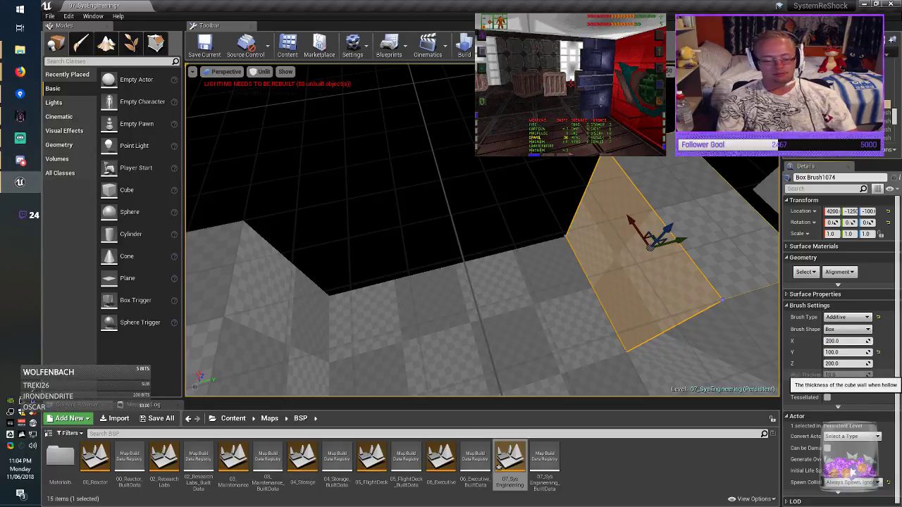
left_click(833, 341)
key("Return")
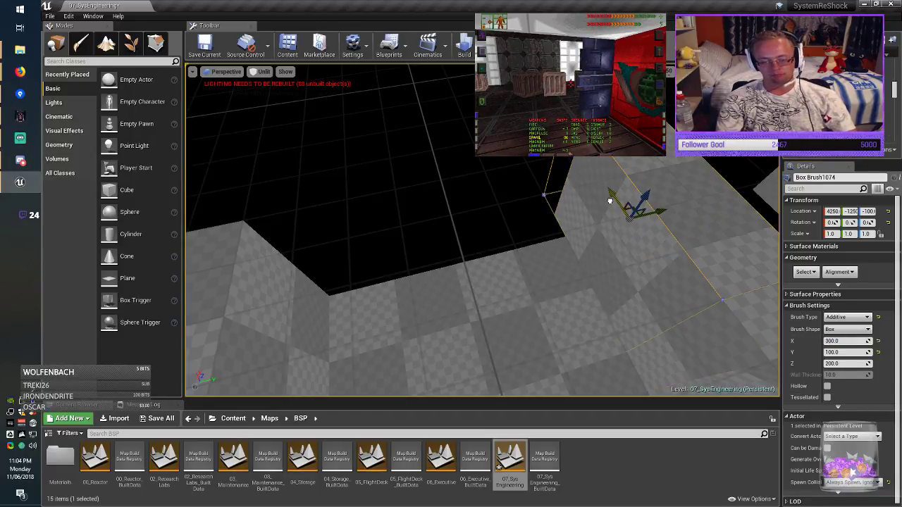
left_click_drag(610, 201, 610, 201)
right_click_drag(610, 201, 582, 199)
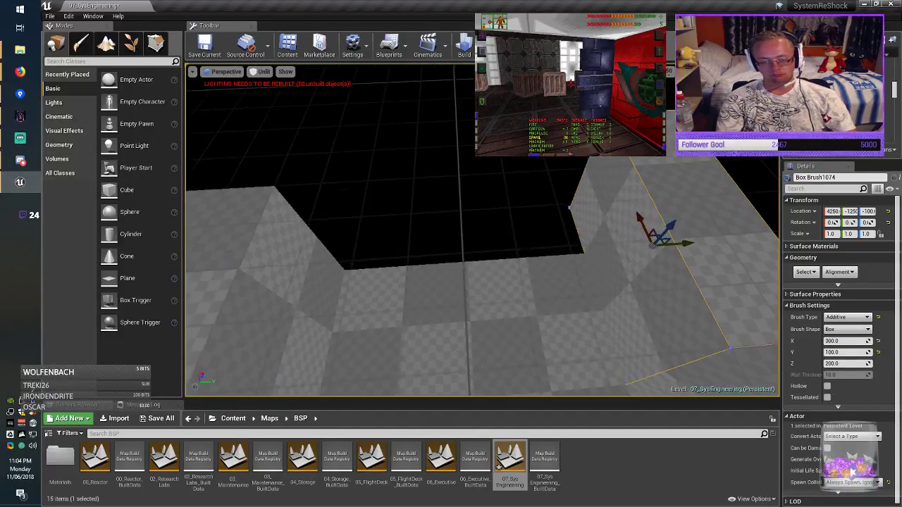
Set the X size of the wall brush at Y -1750 to 300 and slide it to X 4250.
left_click(286, 279)
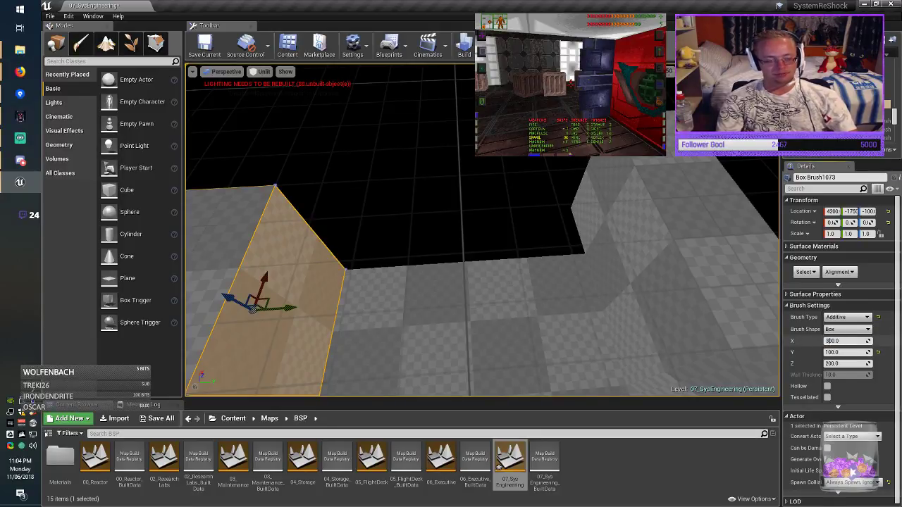
key("Return")
right_click_drag(451, 232, 395, 261)
left_click_drag(355, 213, 376, 183)
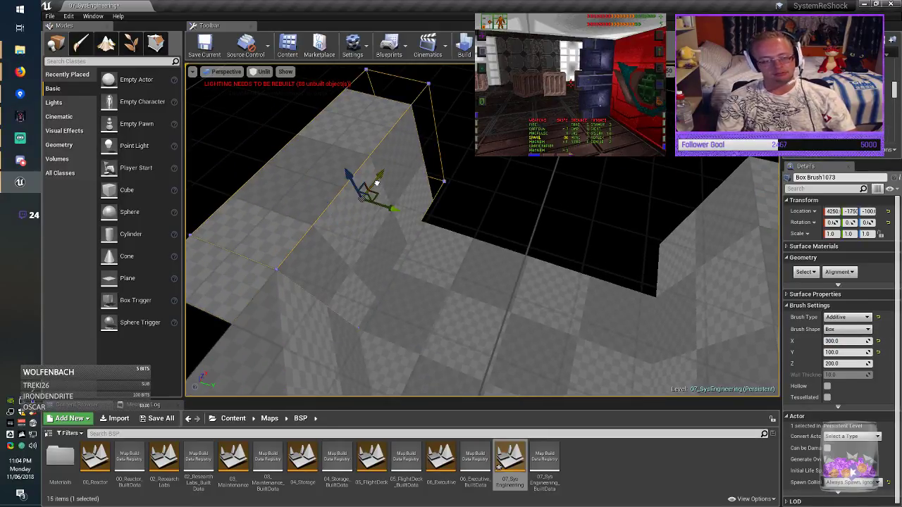
Set the X size of the passage floor brush at Y -1500 to 300 and slide it to X 4250.
left_click(462, 273)
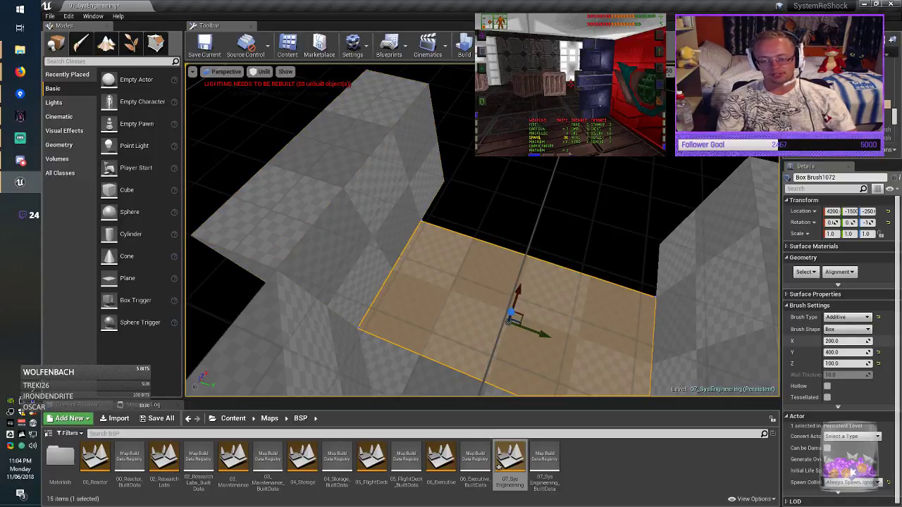
left_click(840, 341)
left_click(840, 351)
type("800")
key("Return")
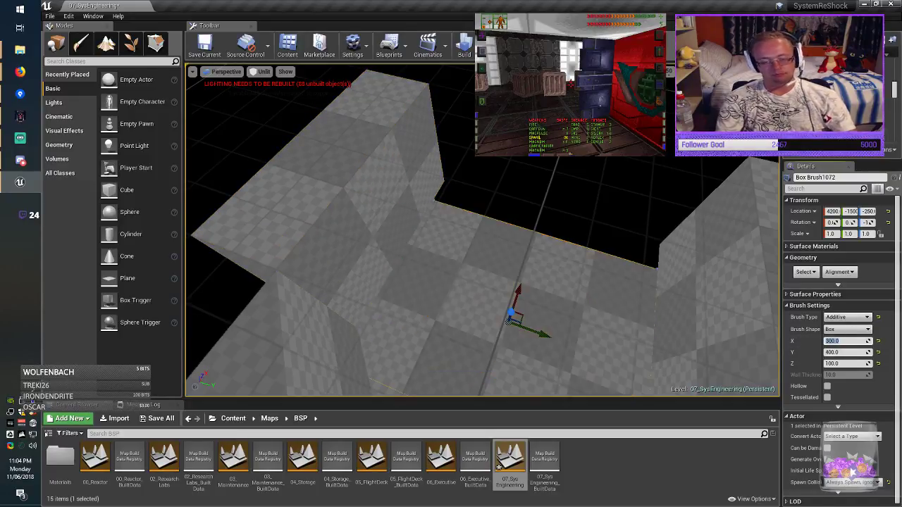
type("300")
key("Return")
left_click_drag(520, 267, 522, 265)
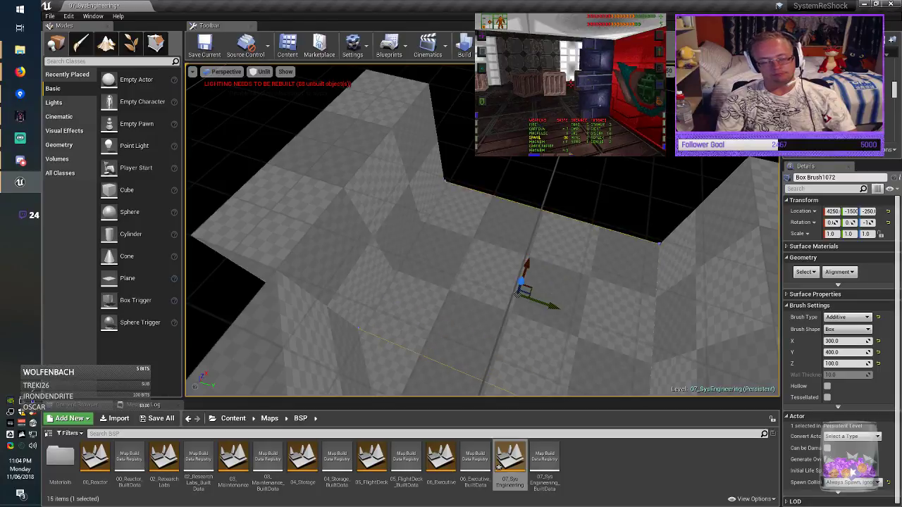
mouse_move(521, 265)
right_mouse_down()
mouse_move(556, 232)
mouse_move(562, 245)
mouse_move(585, 240)
mouse_move(590, 264)
right_mouse_up()
key("Escape")
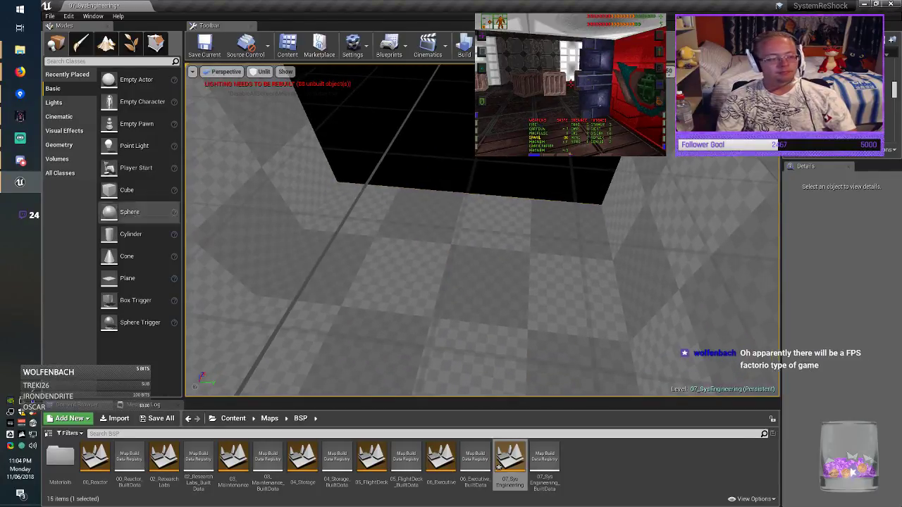
Place an upright plane across the passage at X 4300, Y -1500, Z -150 and set its Y scale to 2.
left_click_drag(127, 278, 445, 196)
key("e")
key("w")
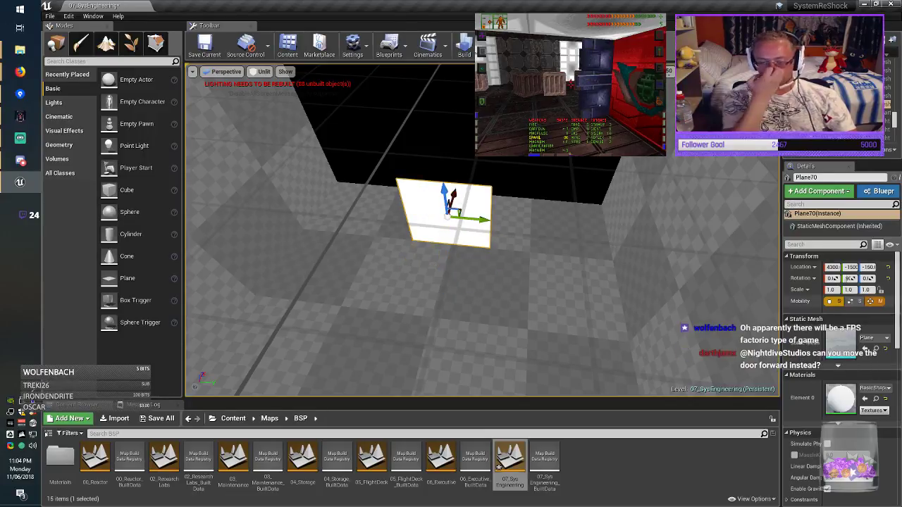
left_click(849, 290)
type("2")
key("Return")
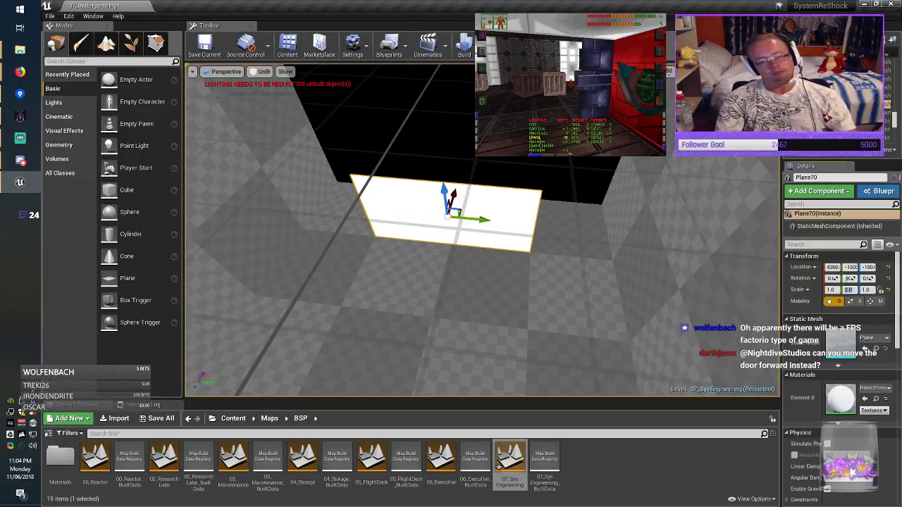
key("Escape")
Duplicate the door plane in place, turned around to face the opposite way, and save the level.
right_click_drag(482, 240, 486, 194)
left_click(471, 283)
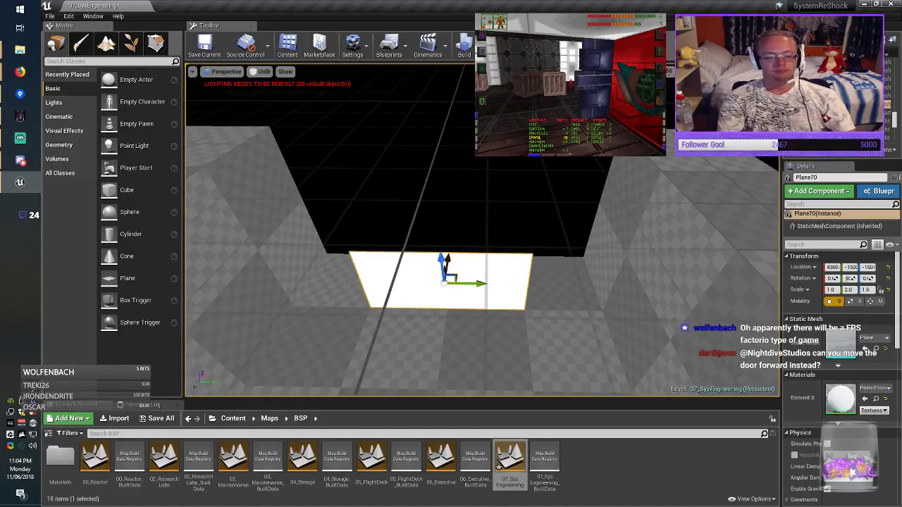
key("e")
left_click_drag(476, 317, 388, 324)
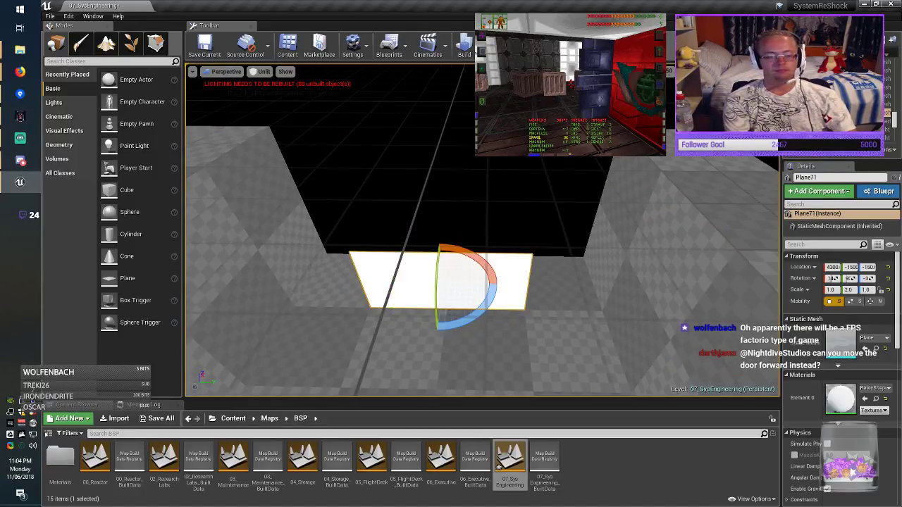
mouse_move(476, 317)
right_mouse_down()
mouse_move(488, 314)
mouse_move(461, 320)
right_mouse_up()
key("Escape")
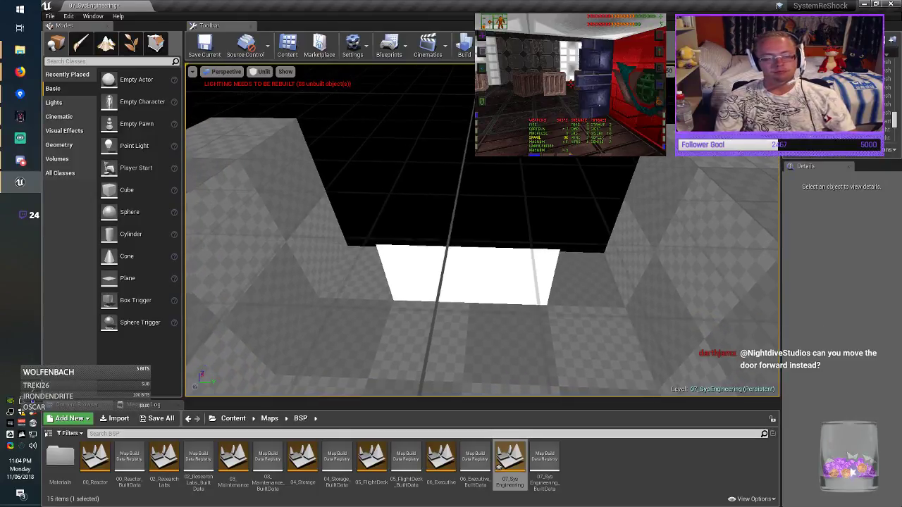
right_click_drag(471, 226, 501, 222)
key("ctrl+s")
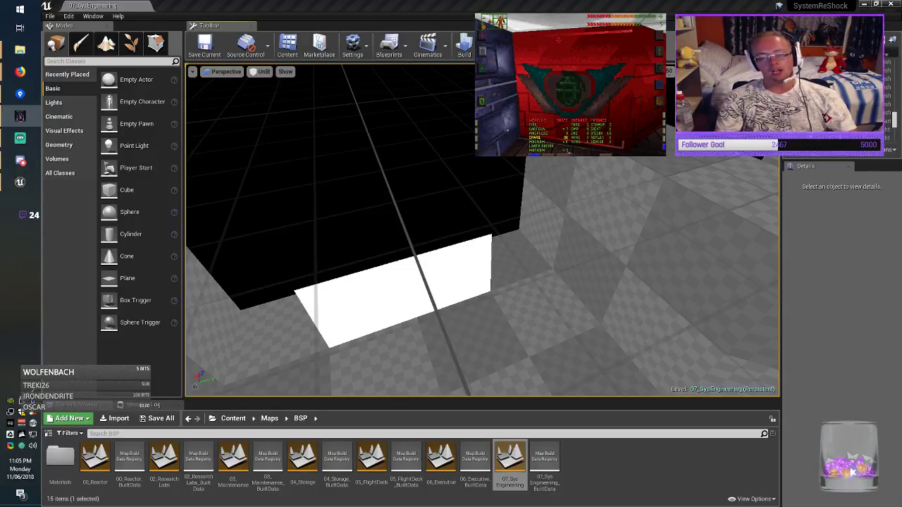
Slide the original door plane along X to 4350.
mouse_move(482, 240)
right_mouse_down()
mouse_move(504, 243)
mouse_move(479, 240)
right_mouse_up()
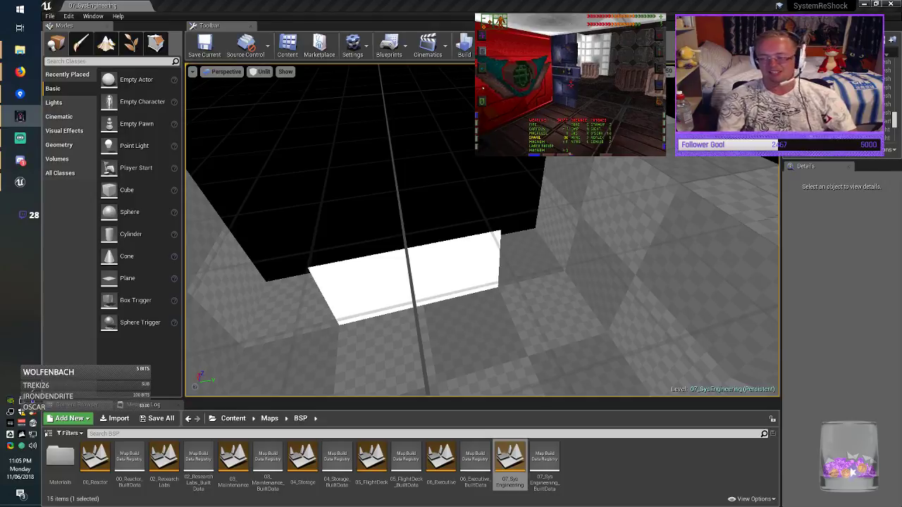
mouse_move(482, 240)
right_mouse_down()
mouse_move(471, 237)
mouse_move(489, 235)
right_mouse_up()
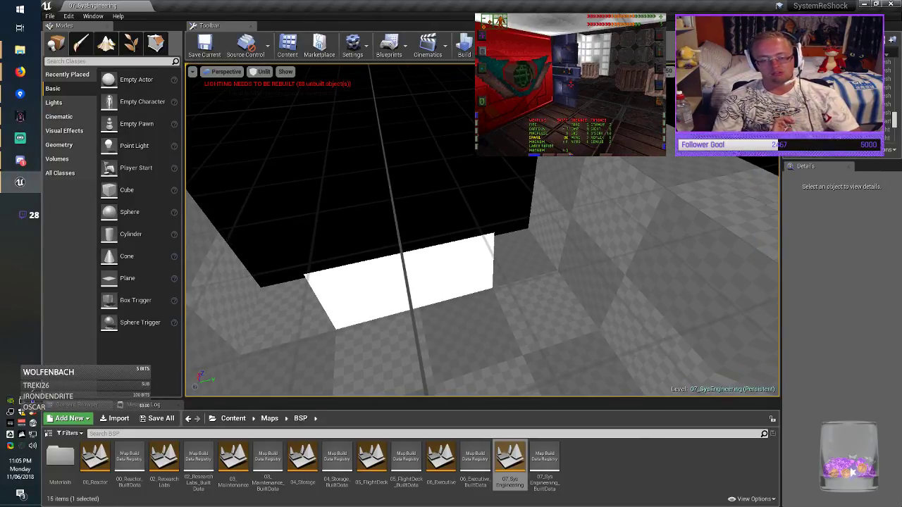
left_click(417, 299)
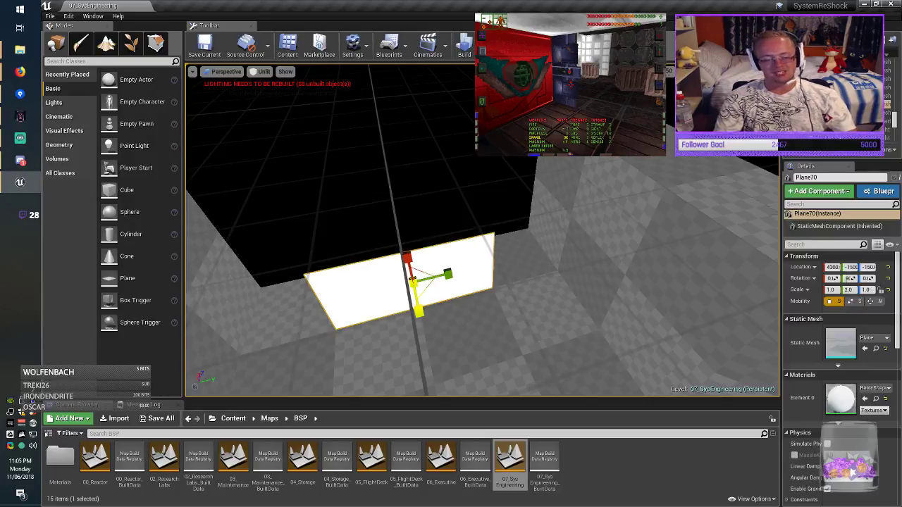
right_click_drag(418, 299, 487, 302)
key("w")
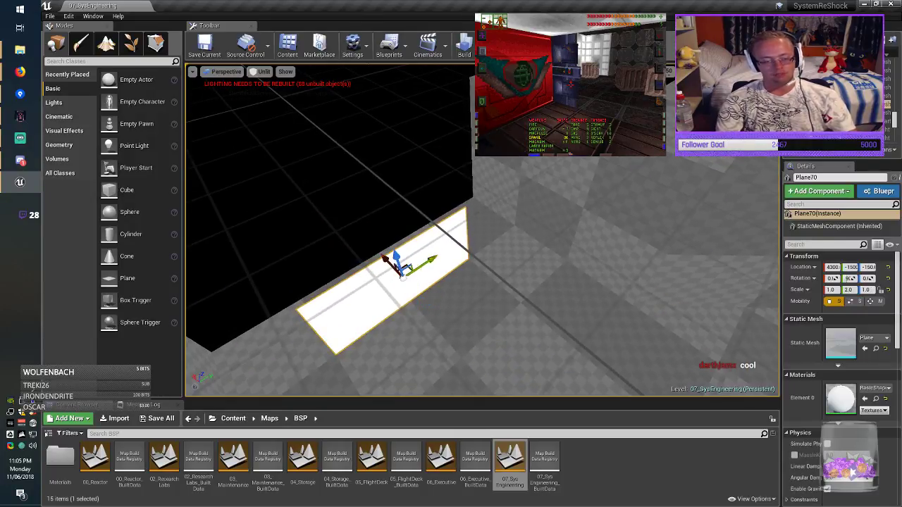
left_click_drag(384, 259, 359, 241)
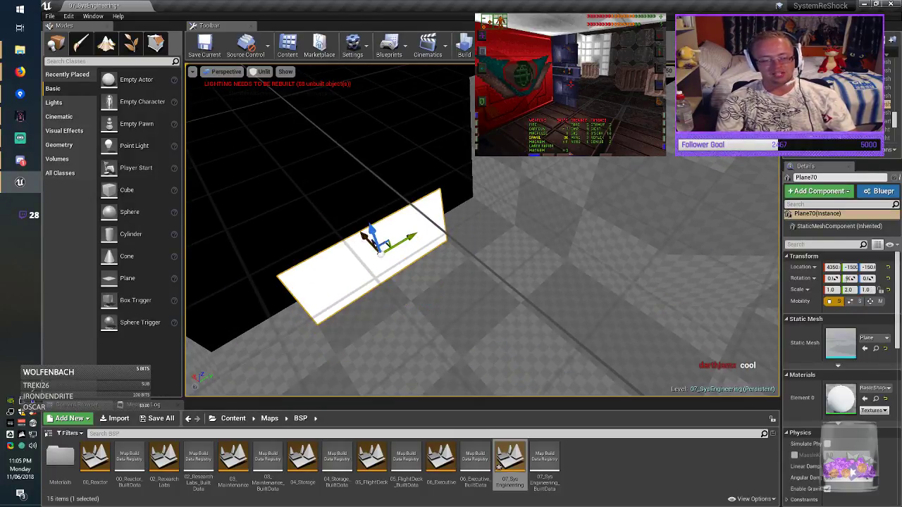
Slide the reversed door plane to X 4350 to match the original and save the level.
right_click_drag(359, 241, 500, 254)
left_click(678, 296)
mouse_move(678, 296)
right_mouse_down()
mouse_move(656, 289)
mouse_move(677, 290)
right_mouse_up()
left_click_drag(509, 316, 446, 303)
right_click_drag(446, 303, 342, 282)
key("f")
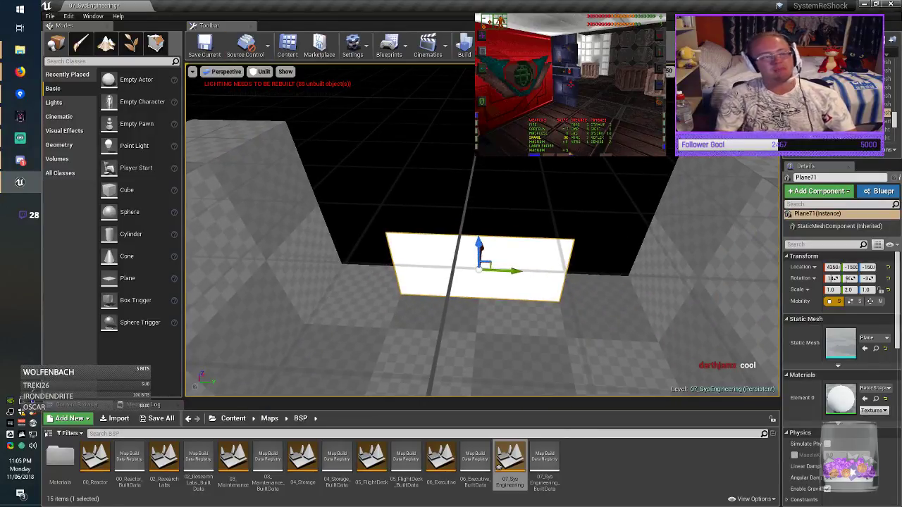
left_click(205, 45)
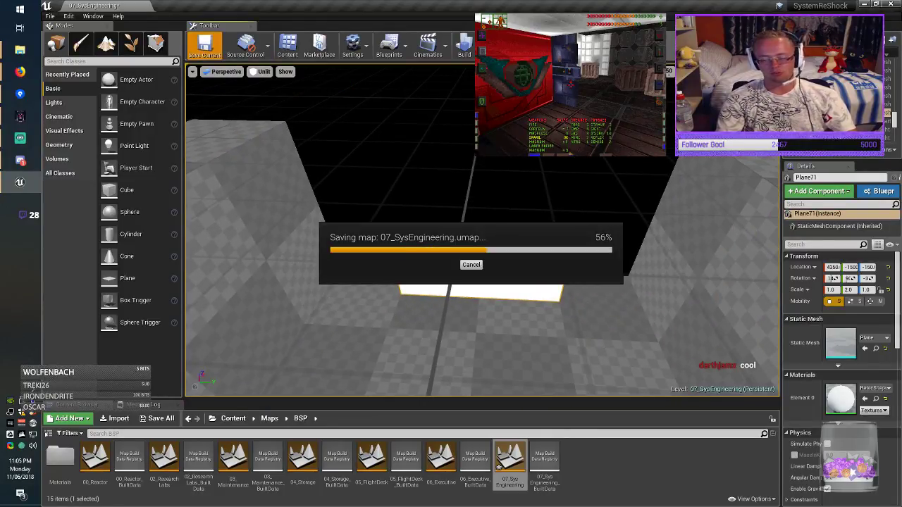
Duplicate the passage floor brush along X to 4600, beyond the door planes.
right_click_drag(480, 233, 529, 197)
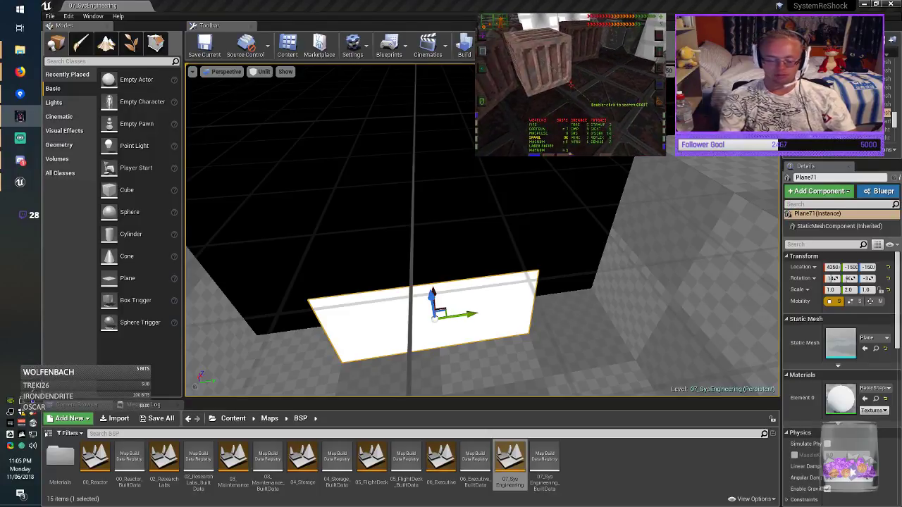
left_click(482, 370)
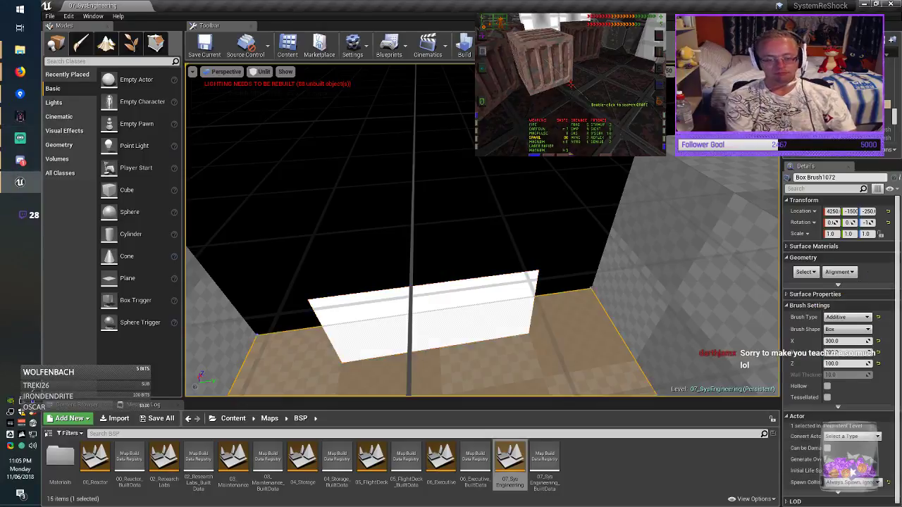
right_click_drag(482, 369, 557, 391)
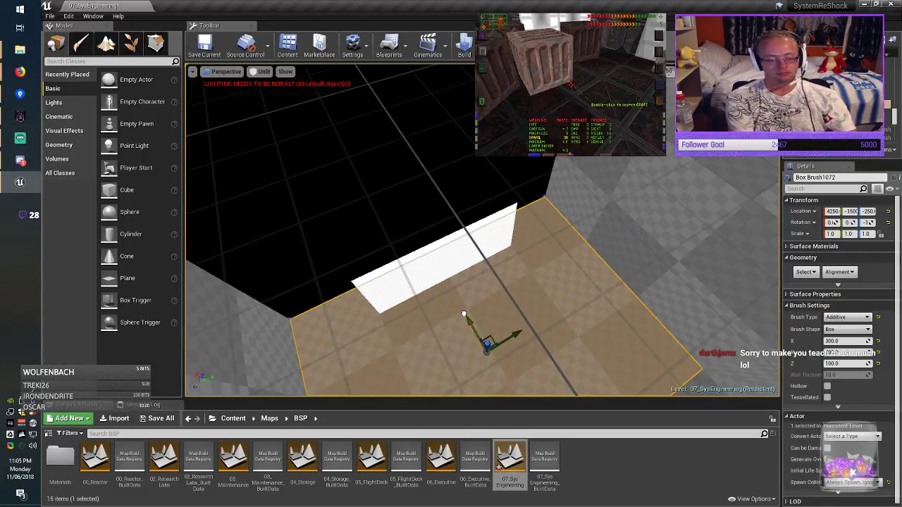
mouse_move(463, 314)
left_mouse_down("alt")
mouse_move(360, 163)
mouse_move(373, 177)
left_mouse_up("alt")
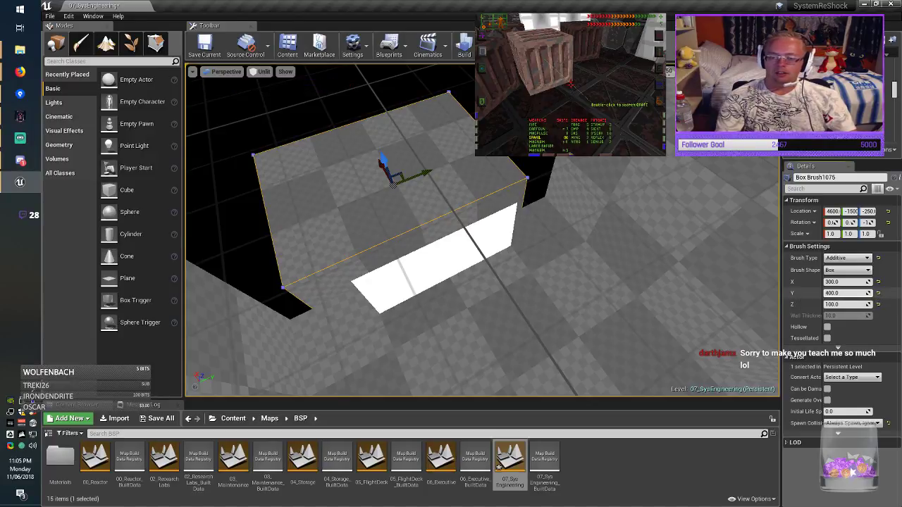
Set the duplicated floor brush's Y size to 800 and X size to 600, and slide it to X 4700.
left_click(829, 293)
key("BackSpace")
key("Return")
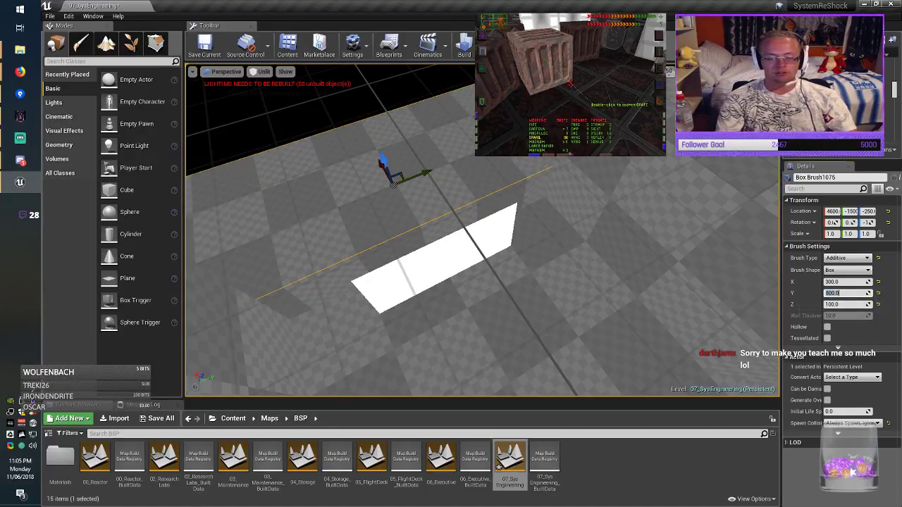
left_click(829, 281)
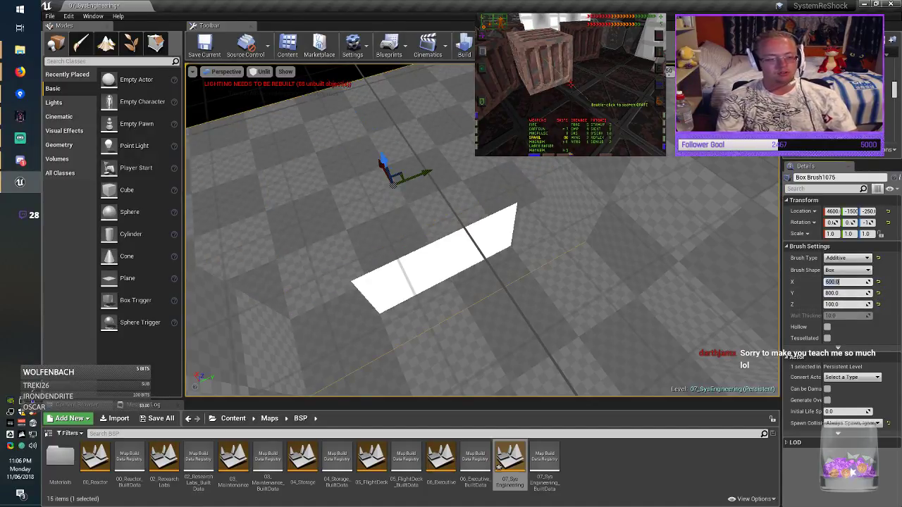
mouse_move(380, 175)
left_mouse_down()
mouse_move(363, 124)
mouse_move(377, 168)
mouse_move(361, 140)
left_mouse_up()
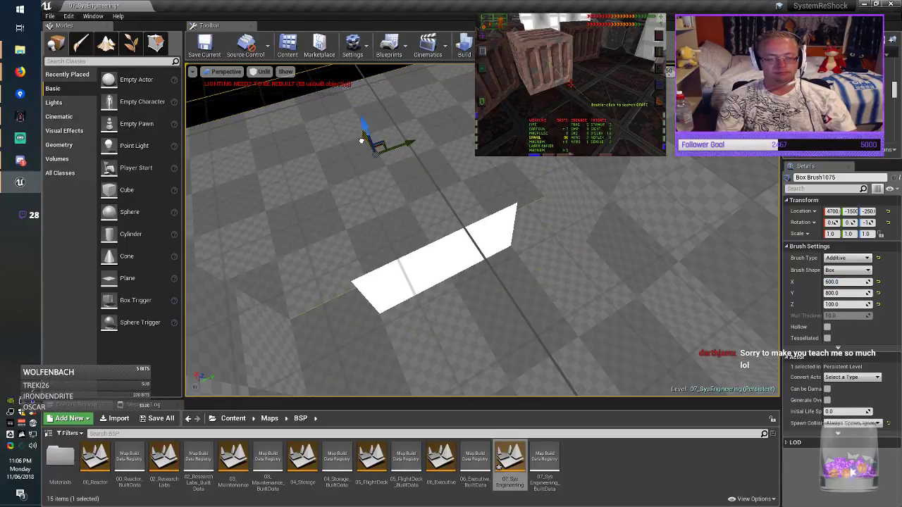
mouse_move(362, 141)
right_mouse_down()
mouse_move(354, 132)
mouse_move(310, 138)
mouse_move(304, 151)
mouse_move(269, 147)
mouse_move(361, 149)
right_mouse_up()
Increase the Y size of the passage wall brush at Y -1250 and slide it outward to Y -1200.
left_click(497, 316)
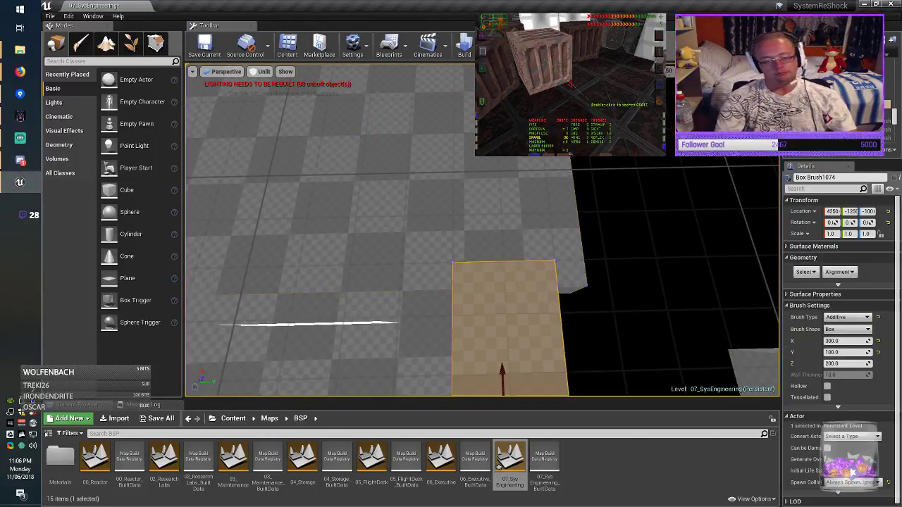
right_click_drag(498, 316, 500, 316)
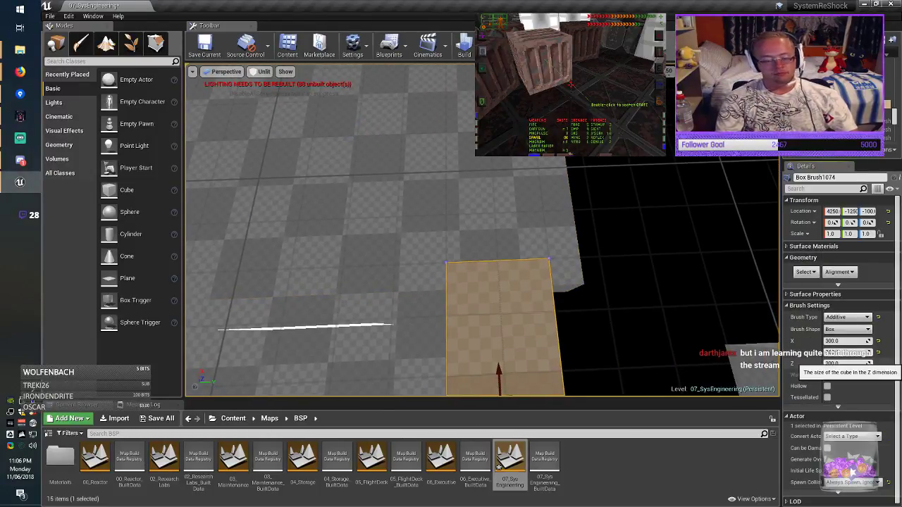
key("Return")
right_click_drag(497, 281, 499, 338)
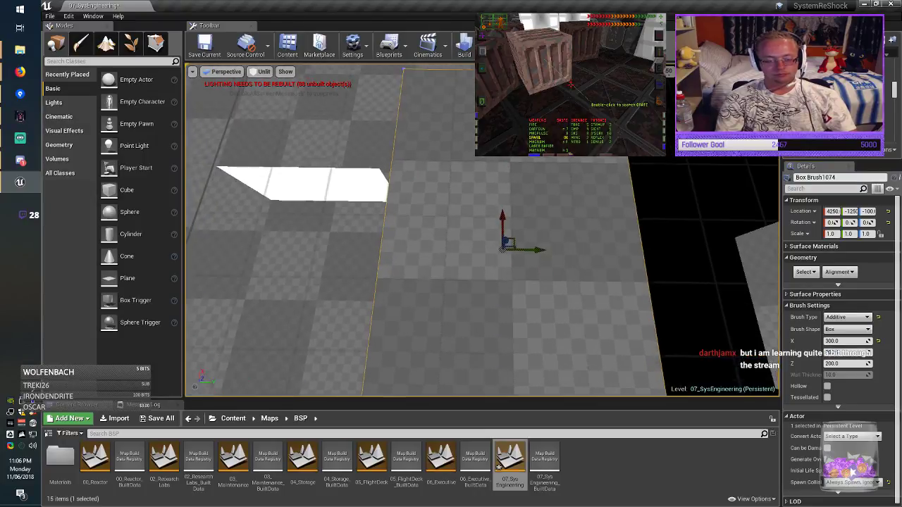
right_click_drag(529, 250, 526, 279)
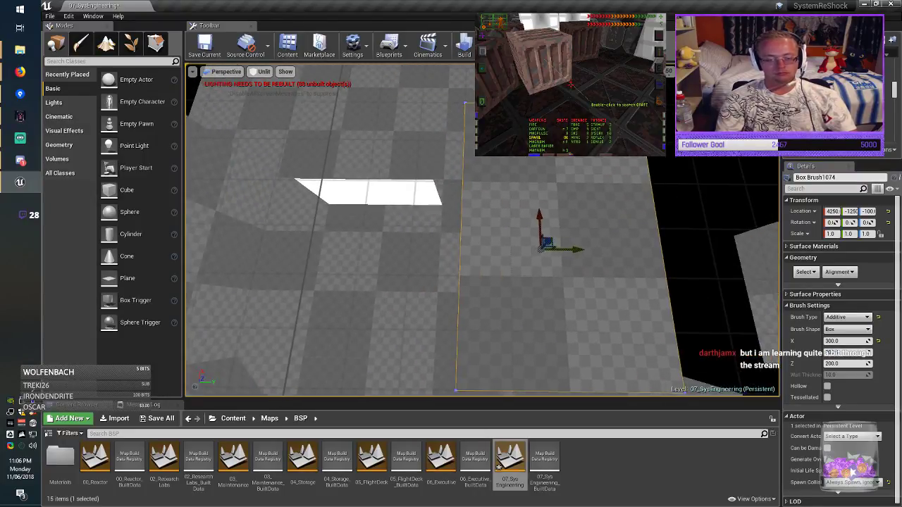
left_click_drag(588, 250, 601, 251)
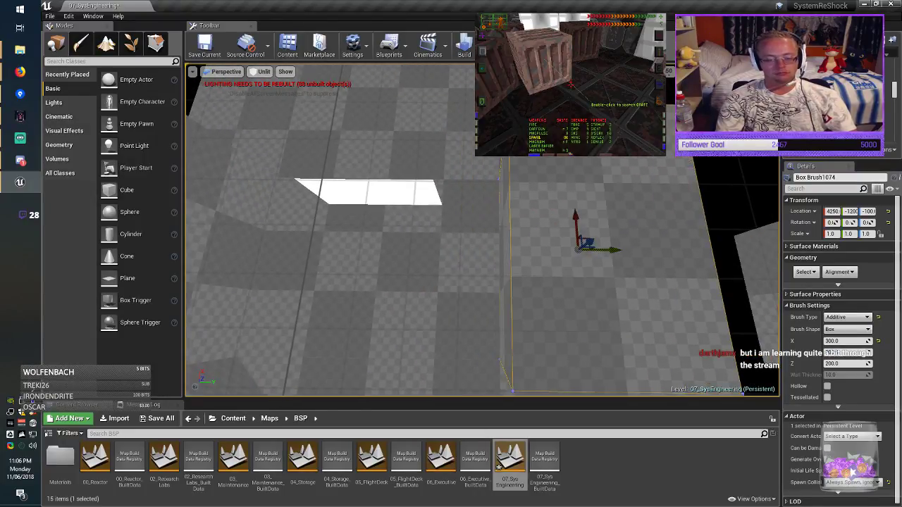
right_click_drag(601, 251, 599, 275)
Delete the thin passage wall brush at Y -1750 and select the widened wall brush on the opposite side.
left_click(403, 185)
right_click_drag(403, 185, 403, 172)
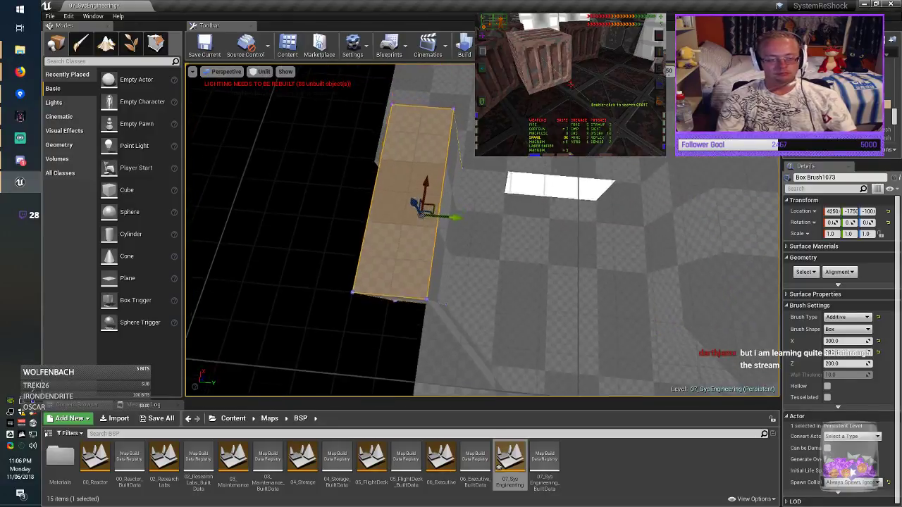
key("Delete")
left_click(682, 243)
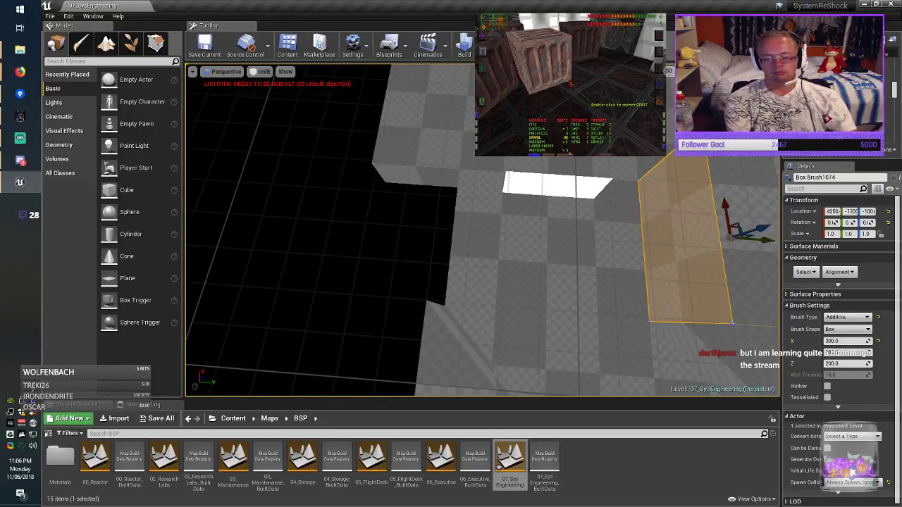
Duplicate the selected wall block across the doorway to Y -1800, then copy that block to the room's side at X 4650, Y -2000.
mouse_move(748, 242)
left_mouse_down("alt")
mouse_move(362, 240)
mouse_move(417, 244)
left_mouse_up("alt")
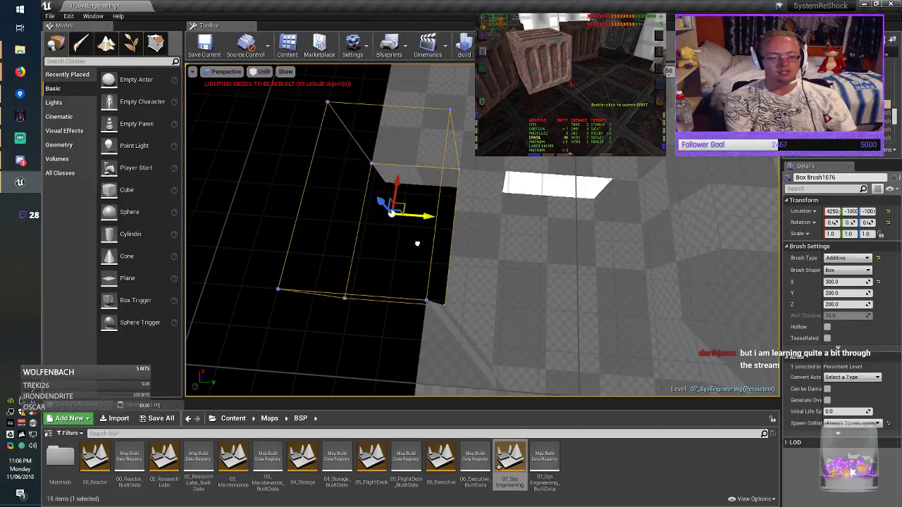
mouse_move(437, 263)
right_mouse_down()
mouse_move(339, 262)
mouse_move(352, 263)
right_mouse_up()
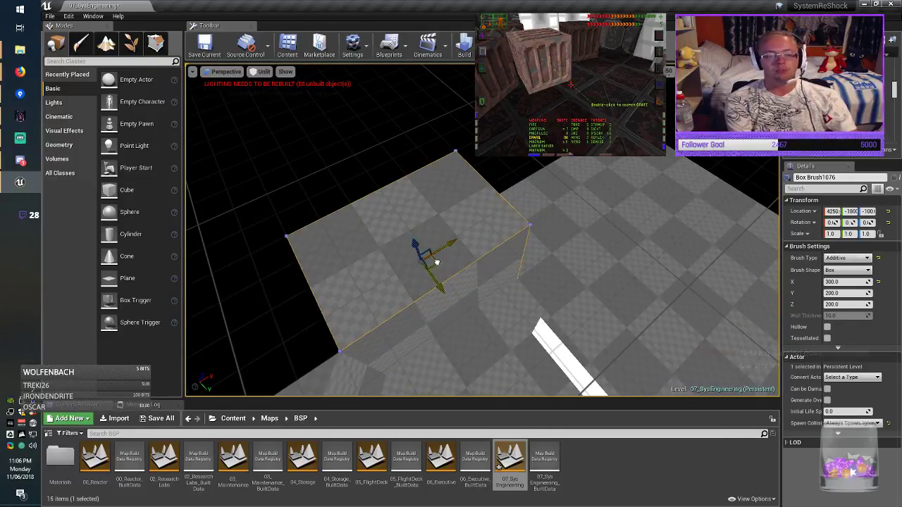
left_click_drag(439, 256, 564, 95, "alt")
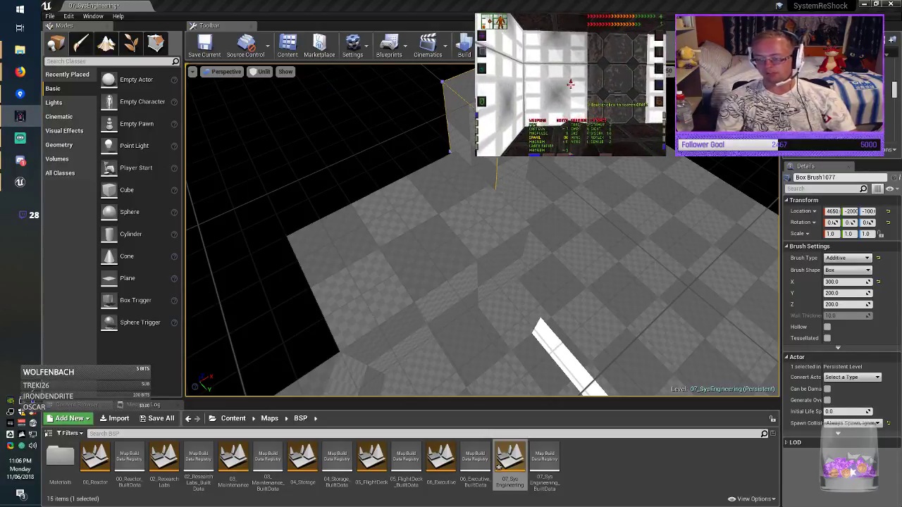
mouse_move(482, 275)
right_mouse_down()
mouse_move(395, 232)
mouse_move(477, 263)
right_mouse_up()
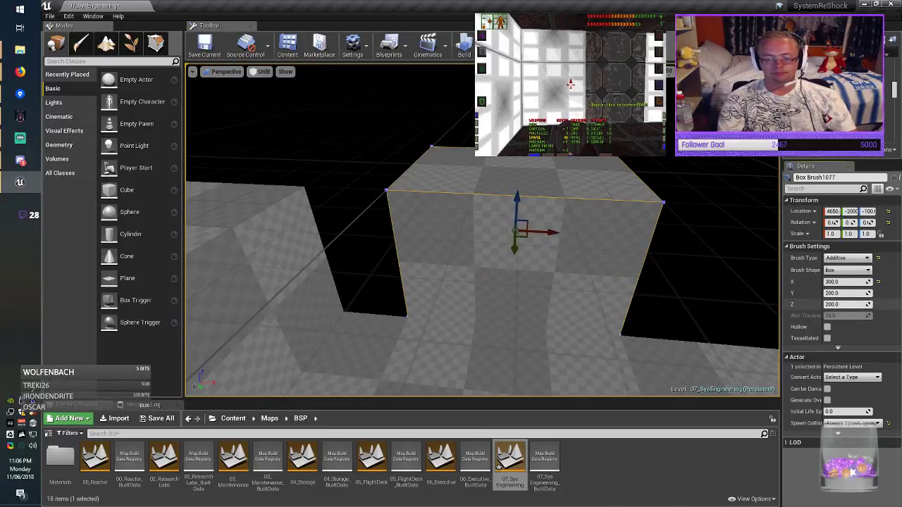
Set the brush height (Z) of the block at X 4650 to 300 and raise it to Z location -50.
key("Delete")
type("3")
key("Return")
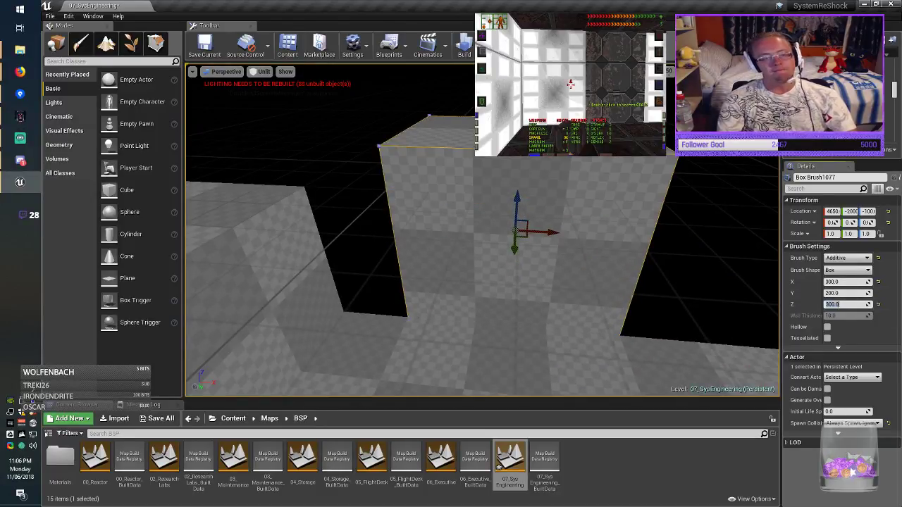
left_click_drag(517, 200, 517, 171)
Set the brush height (Z) of the doorway block at Y -1800 to 300 and raise it to Z location -50.
mouse_move(518, 171)
right_mouse_down()
mouse_move(546, 189)
mouse_move(412, 169)
right_mouse_up()
left_click(455, 268)
mouse_move(455, 268)
right_mouse_down()
mouse_move(454, 282)
mouse_move(409, 274)
right_mouse_up()
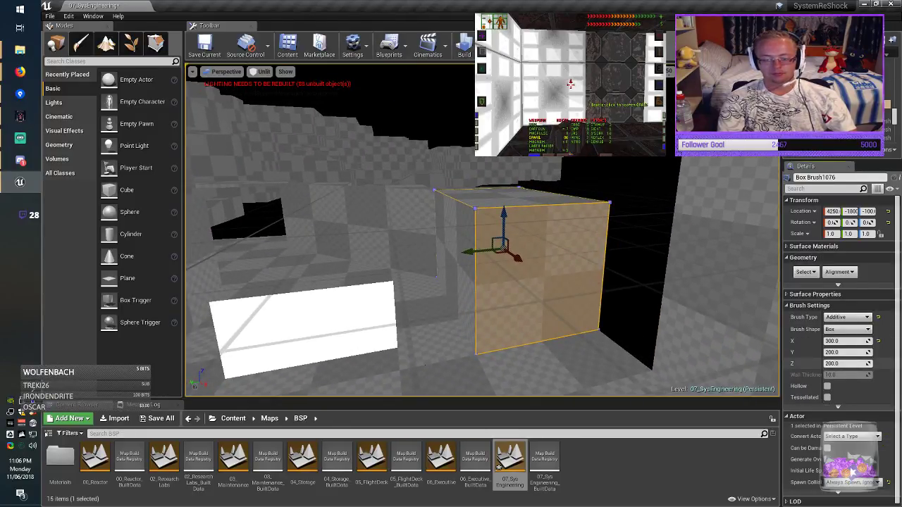
left_click(842, 364)
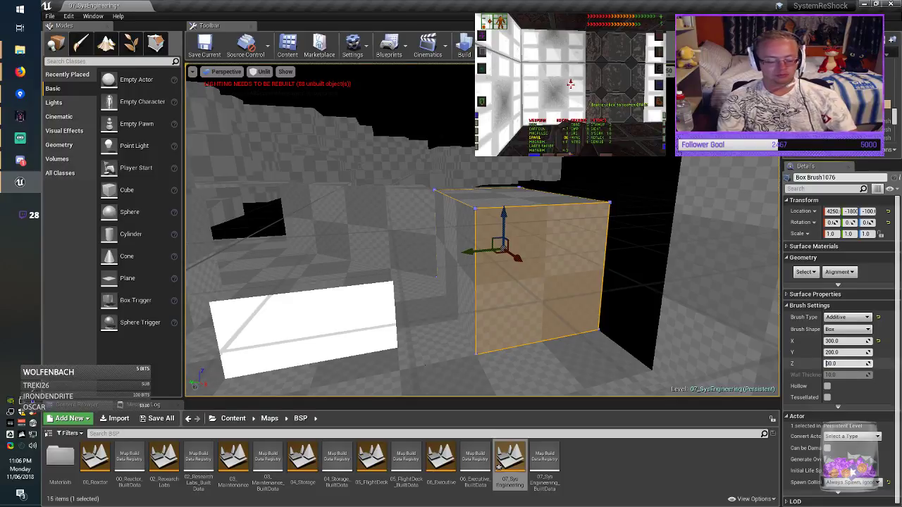
key("Return")
left_click_drag(503, 211, 503, 183)
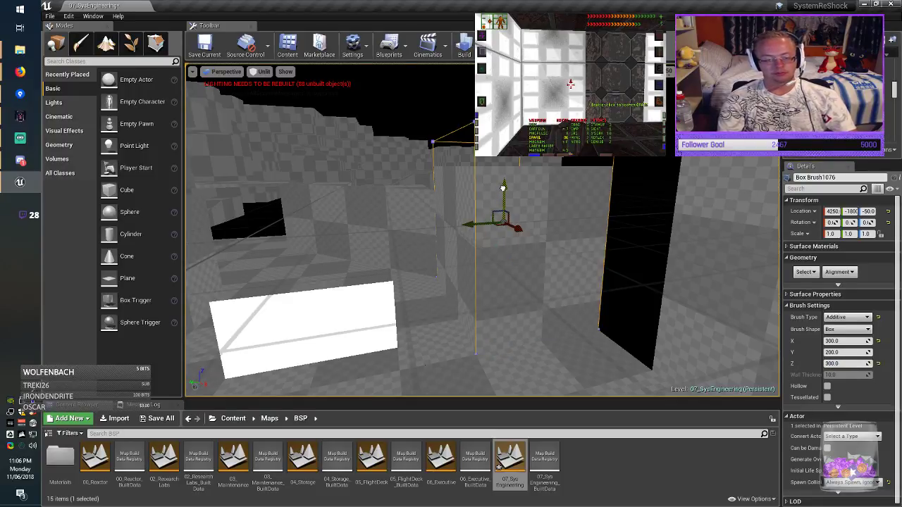
Set the brush height (Z) of the doorway block at Y -1200 to 300 and raise it to Z location -50.
right_click_drag(345, 264, 296, 264)
left_click(342, 264)
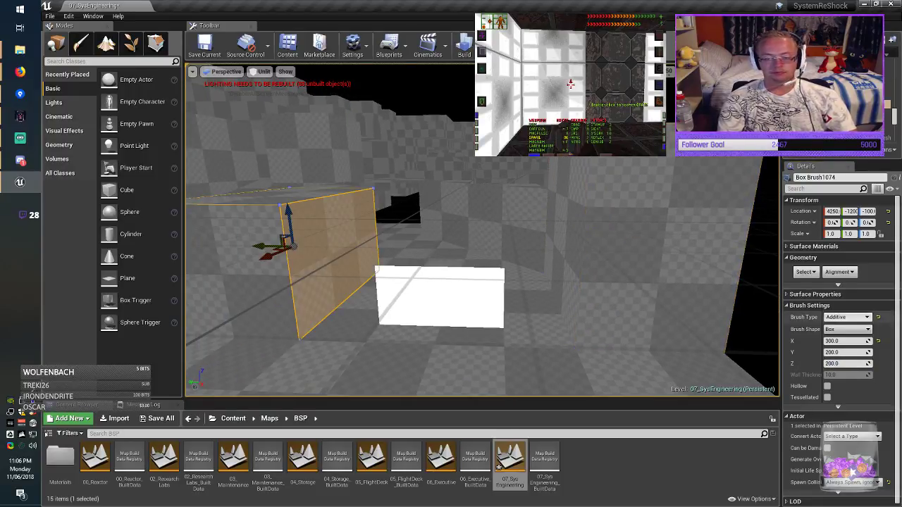
key("Return")
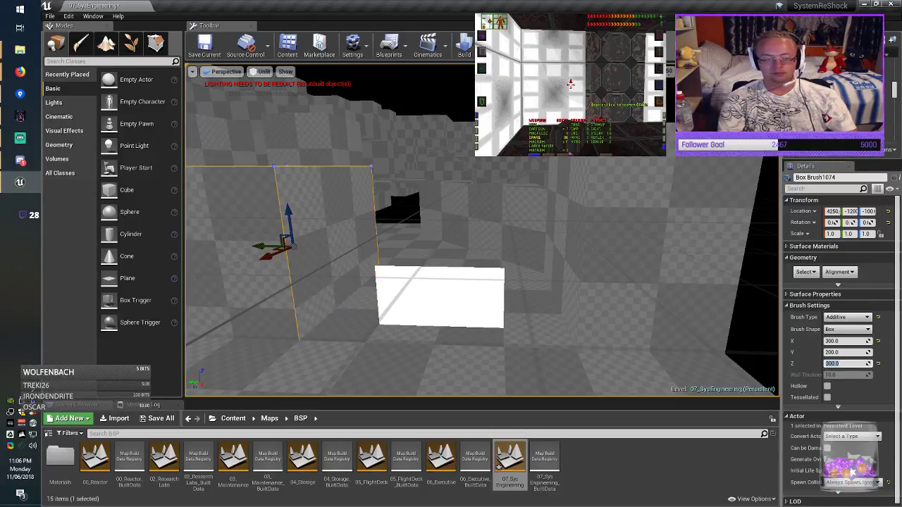
left_click_drag(287, 210, 287, 184)
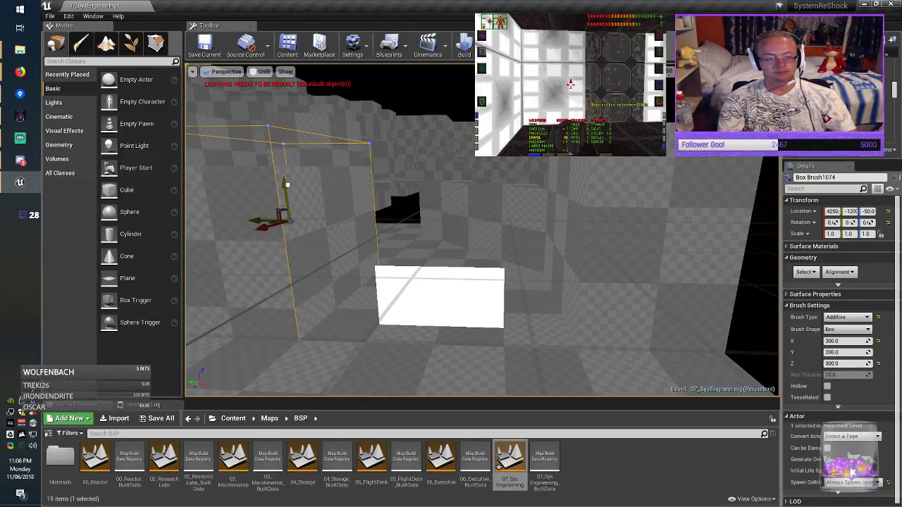
right_click_drag(287, 185, 208, 206)
key("Escape")
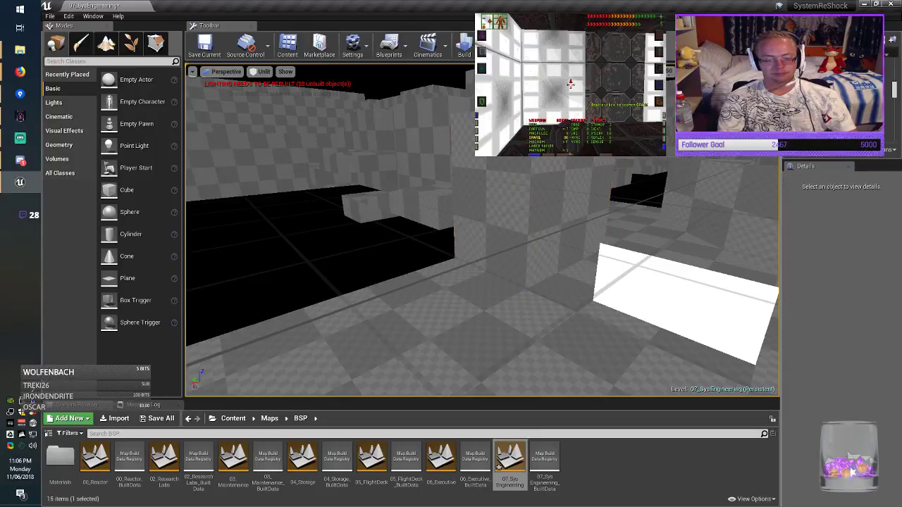
Resize the side block at X 4650 to X 600, Y 100 and reposition it at X 4700, Y -1950 to form the room's side wall.
mouse_move(394, 198)
right_mouse_down()
mouse_move(535, 233)
mouse_move(635, 240)
right_mouse_up()
left_click(440, 194)
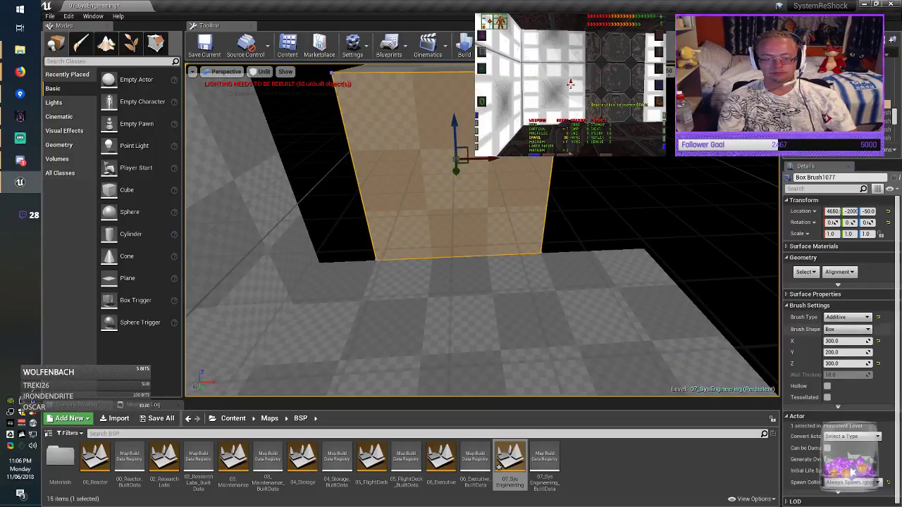
left_click(839, 352)
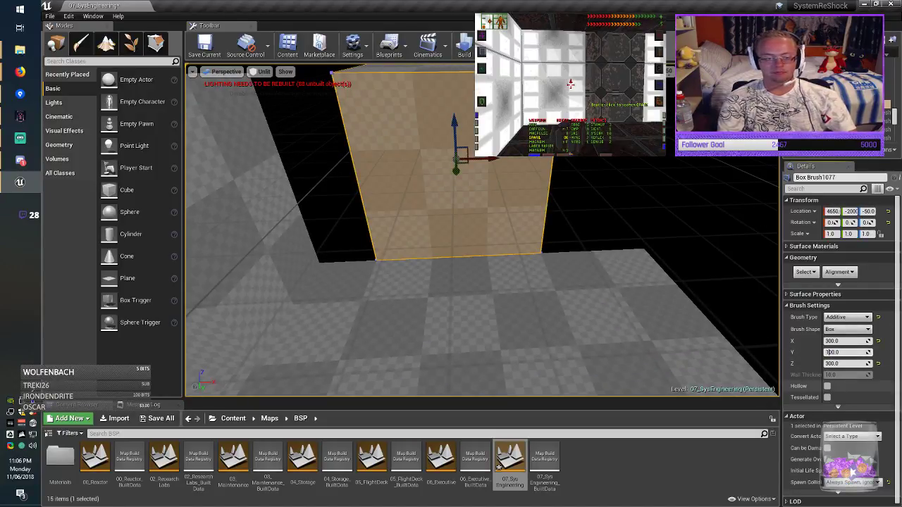
key("Return")
left_click_drag(456, 172, 456, 183)
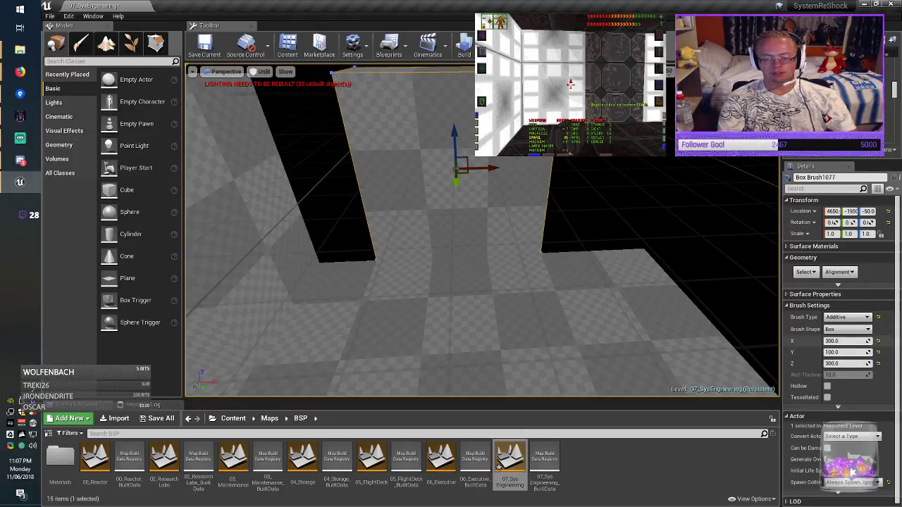
left_click(840, 352)
key("Return")
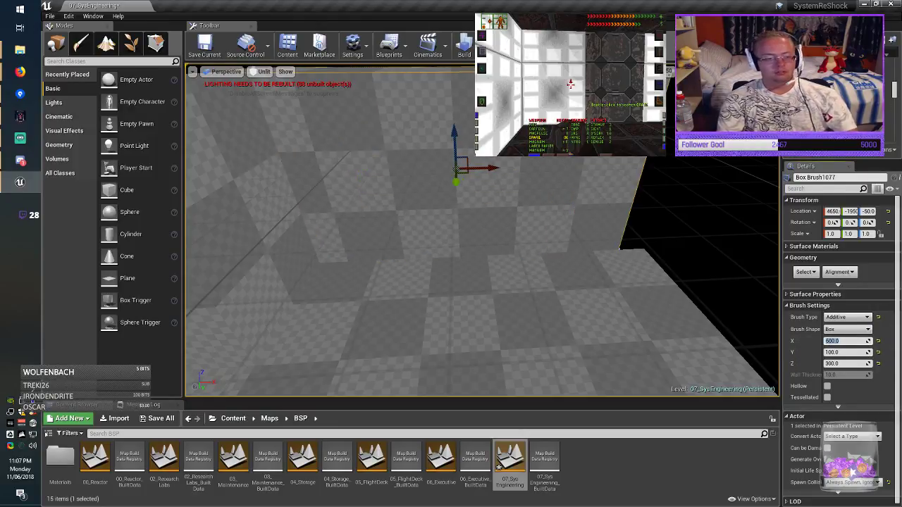
mouse_move(524, 167)
right_mouse_down()
mouse_move(504, 134)
mouse_move(504, 105)
mouse_move(606, 183)
mouse_move(655, 187)
mouse_move(524, 166)
right_mouse_up()
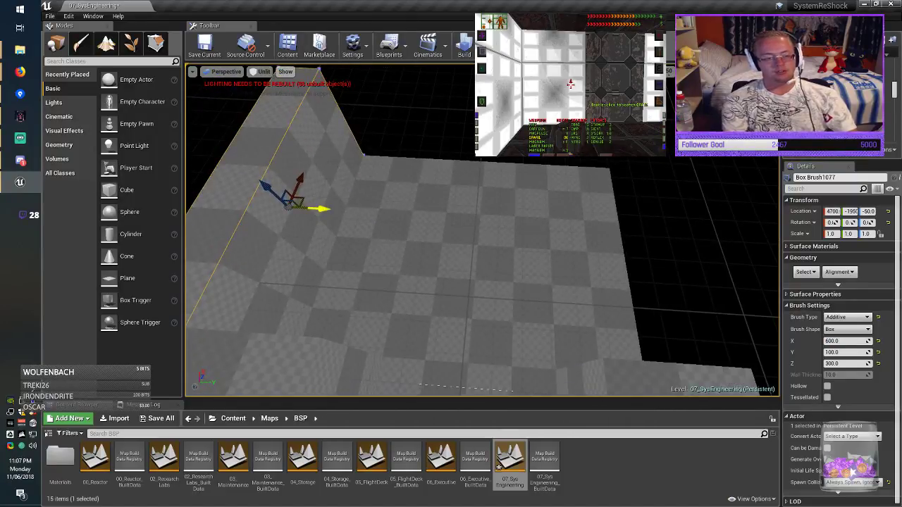
Duplicate the 600-long side wall to the opposite side of the room at Y -1050.
mouse_move(334, 210)
left_mouse_down("alt")
mouse_move(845, 247)
mouse_move(709, 253)
mouse_move(729, 256)
left_mouse_up("alt")
right_click_drag(728, 255, 776, 251)
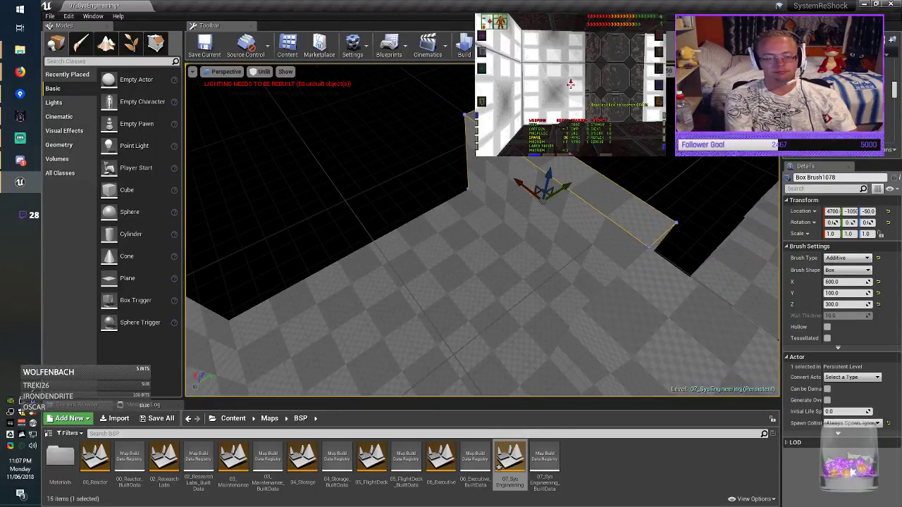
left_click(666, 310)
left_click(585, 251)
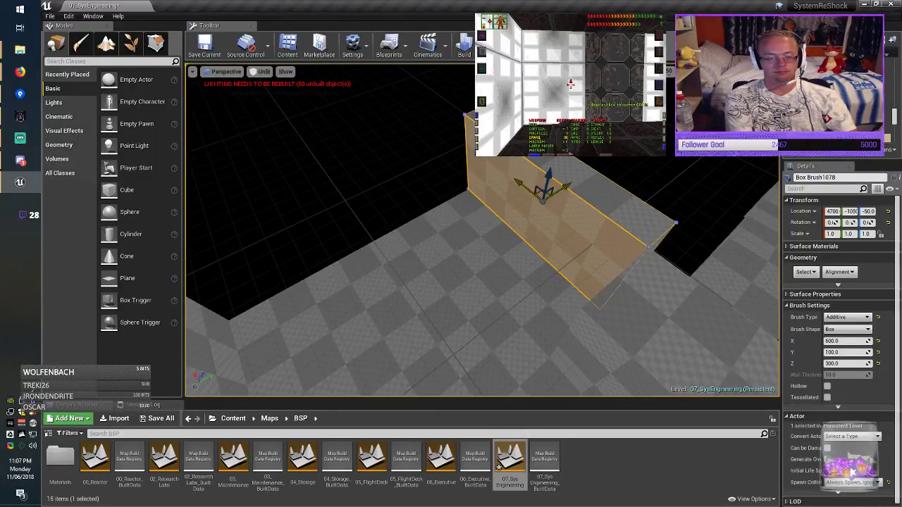
Duplicate the side wall to X 5000, Y -1500, resize it to X 100, Y 800, and shift it outward as the room's end wall.
mouse_move(535, 196)
left_mouse_down("alt")
mouse_move(275, 203)
mouse_move(345, 205)
left_mouse_up("alt")
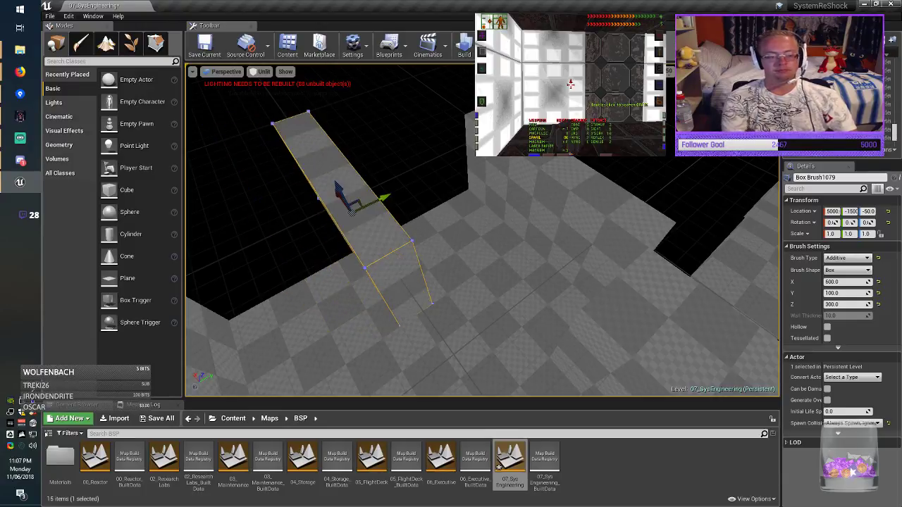
left_click(847, 270)
left_click(810, 282)
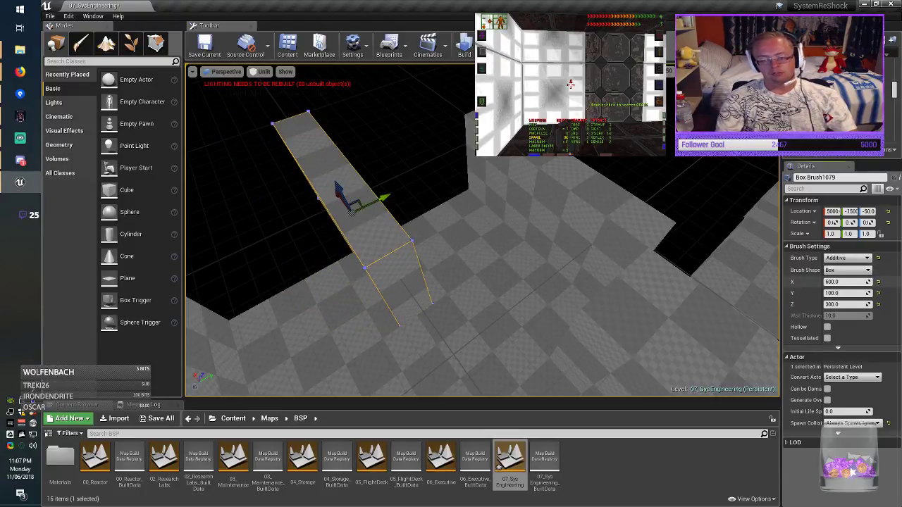
left_click(842, 282)
type("100")
key("Tab")
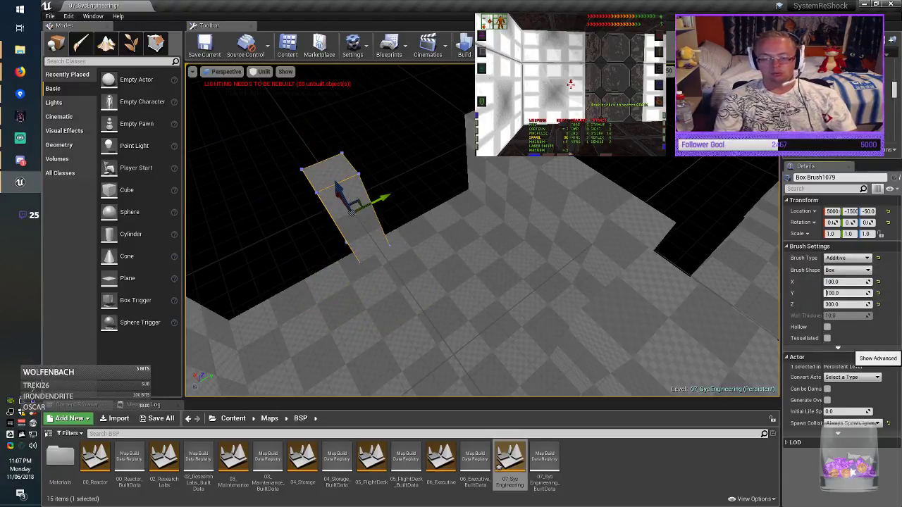
key("Return")
key("f")
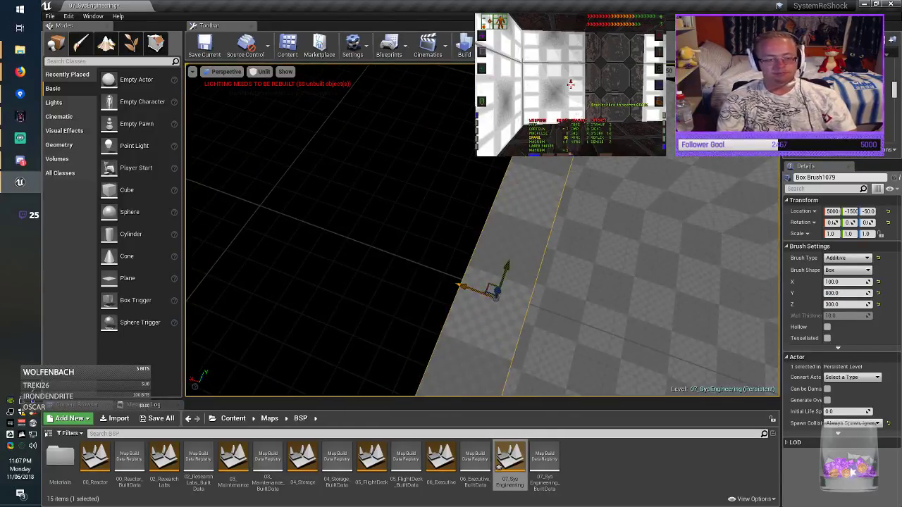
left_click_drag(443, 280, 433, 280)
Clear the brush selection and save the current level.
key("Escape")
mouse_move(431, 280)
right_mouse_down()
mouse_move(345, 268)
mouse_move(289, 233)
right_mouse_up()
left_click(204, 45)
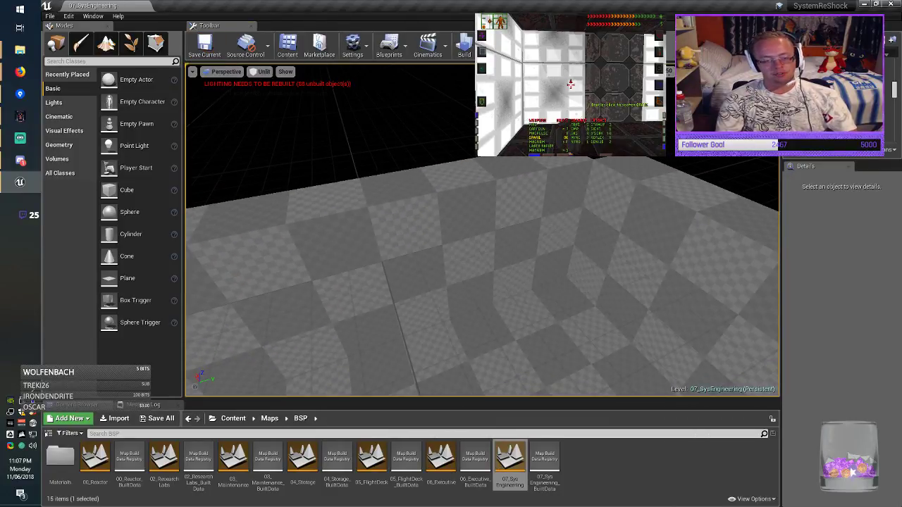
Duplicate the room's 600 × 800 floor brush upward to Z location 150 as the ceiling.
mouse_move(395, 246)
right_mouse_down()
mouse_move(473, 275)
mouse_move(436, 307)
mouse_move(380, 300)
mouse_move(433, 296)
right_mouse_up()
left_click(465, 303)
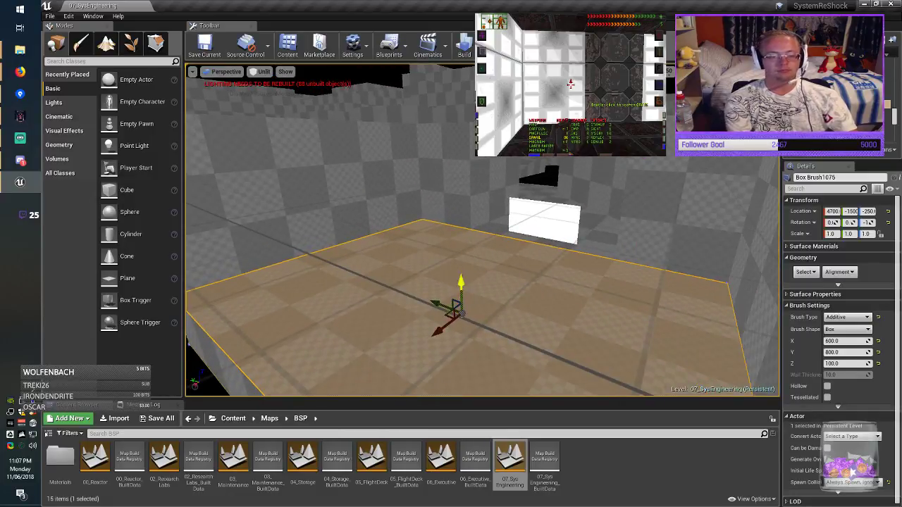
left_click_drag(459, 266, 455, 73, "alt")
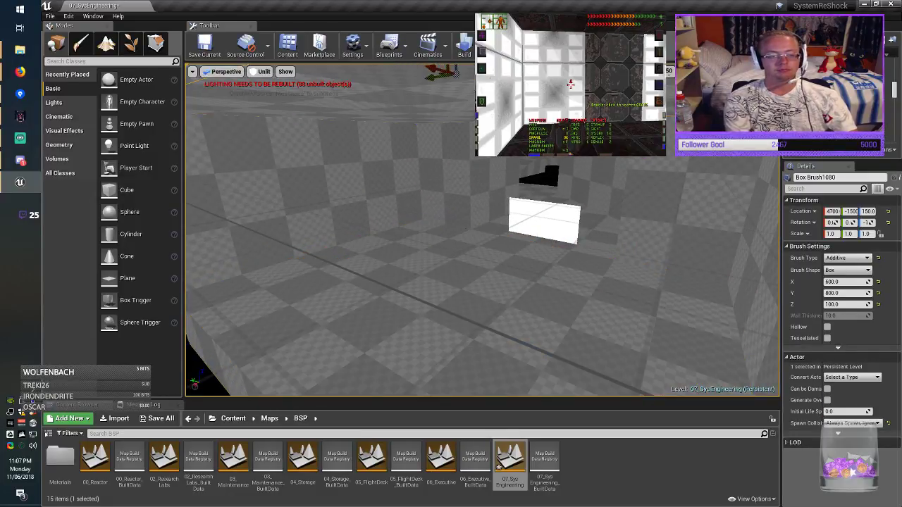
mouse_move(455, 78)
right_mouse_down()
mouse_move(380, 81)
mouse_move(366, 95)
mouse_move(384, 95)
right_mouse_up()
right_click_drag(433, 289, 429, 282)
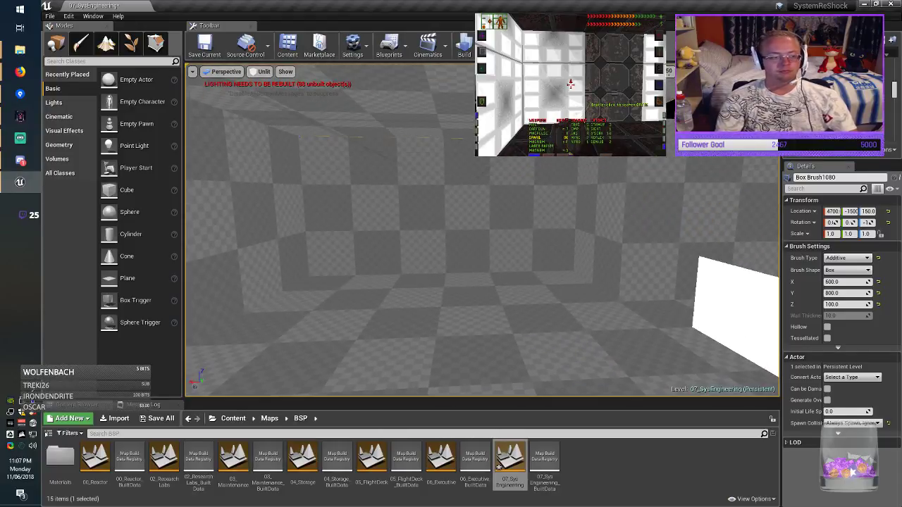
Switch the viewport to Lit and place a point light in the middle of the room at X 4700, Y -1500, Z -50.
left_click(262, 71)
left_click(262, 89)
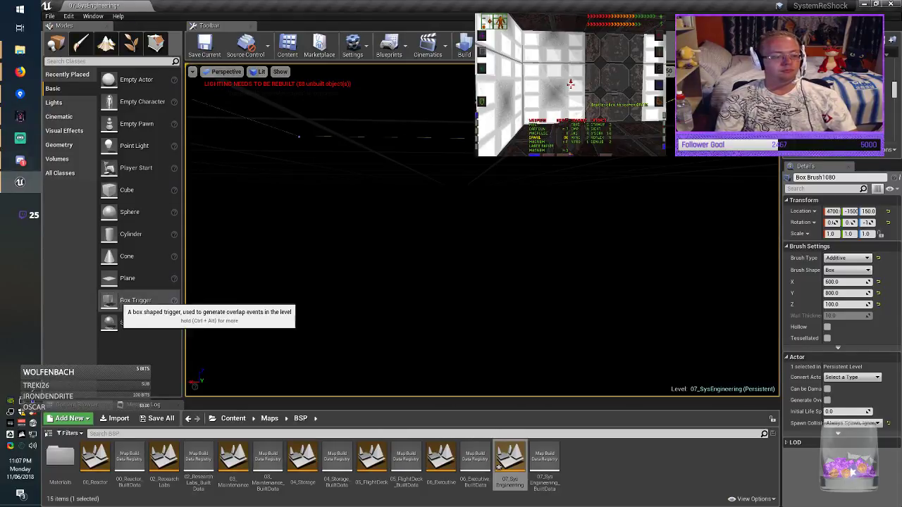
left_click_drag(134, 145, 425, 338)
right_click_drag(425, 339, 201, 344)
key("d")
left_click_drag(497, 275, 492, 164)
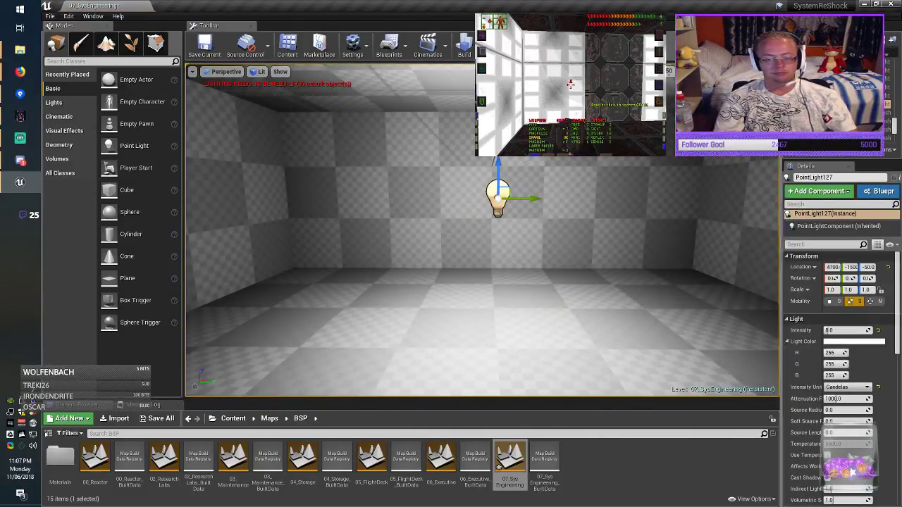
Set the point light's intensity to 1.0 candela and save the level.
type("1")
key("Return")
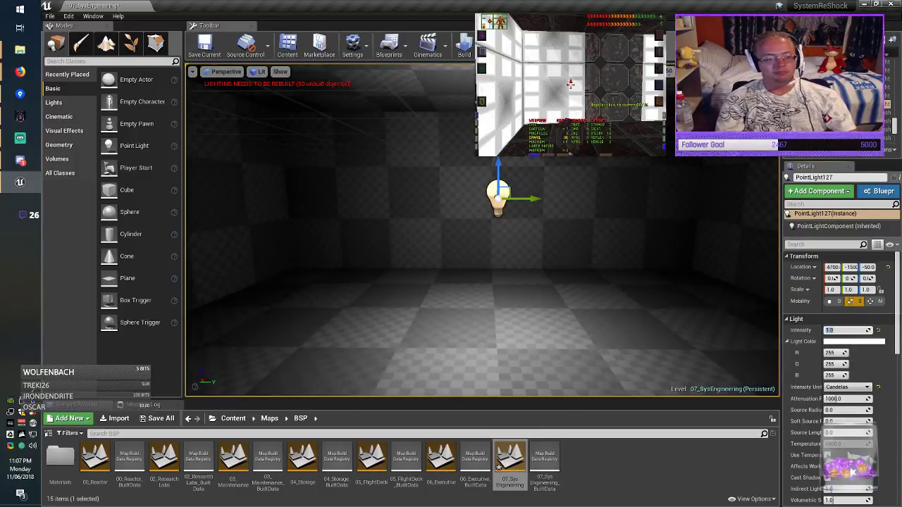
right_click_drag(482, 282, 546, 285)
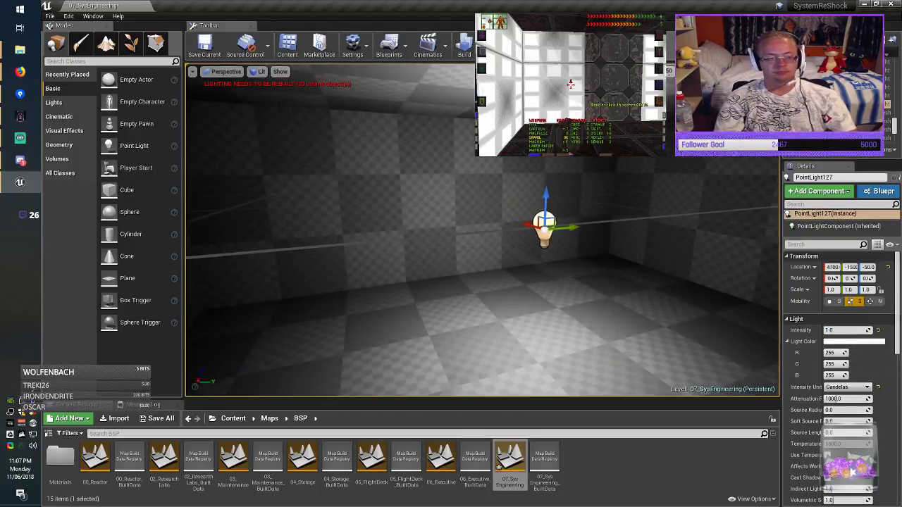
key("ctrl+s")
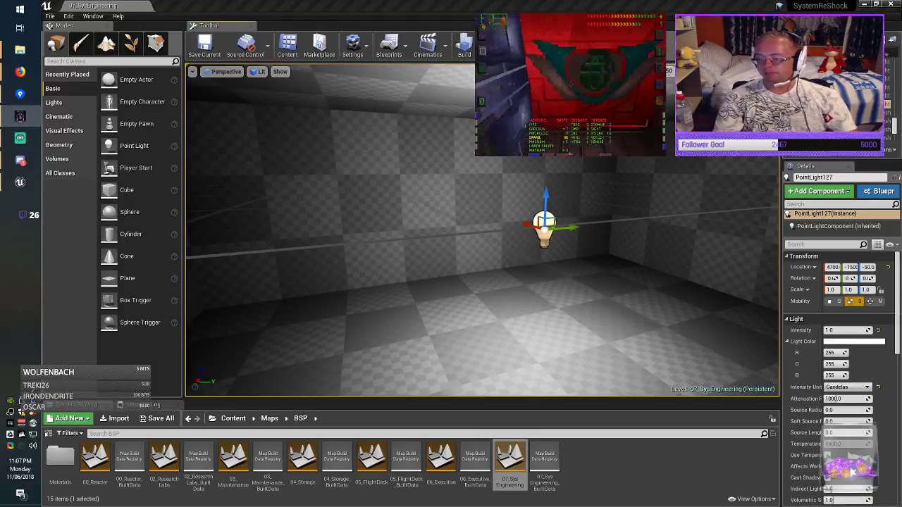
Duplicate the room's point light into the adjoining corridor and position the copy at about X 3950, Y -1300.
right_click_drag(451, 240, 521, 239)
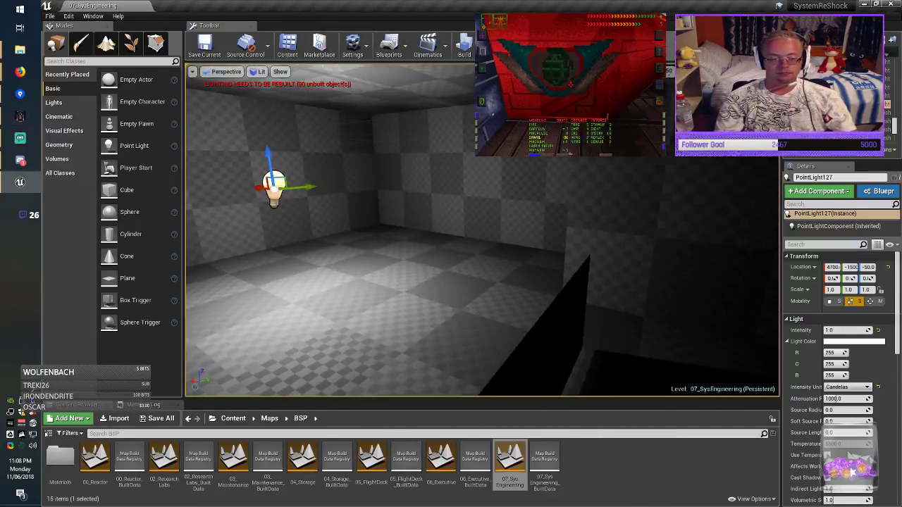
left_click_drag(259, 188, 740, 239, "alt")
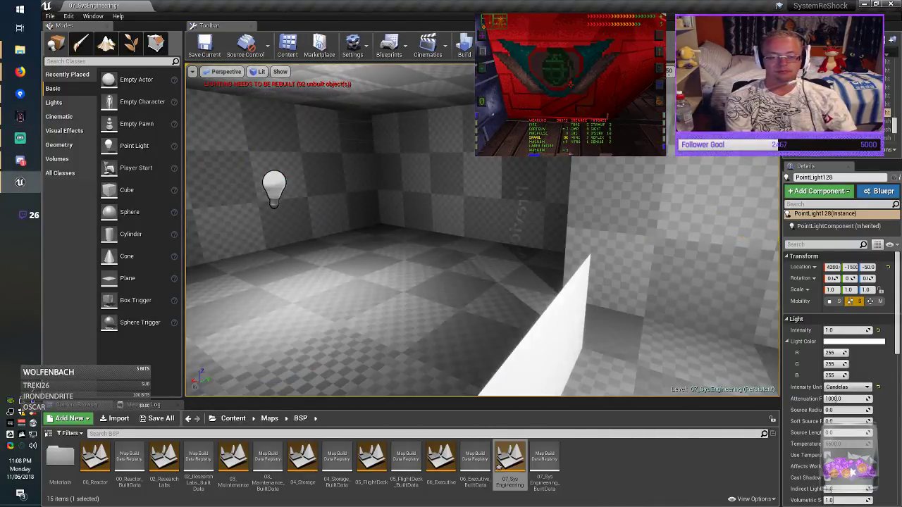
right_click_drag(482, 232, 719, 289)
left_click_drag(485, 328, 352, 167)
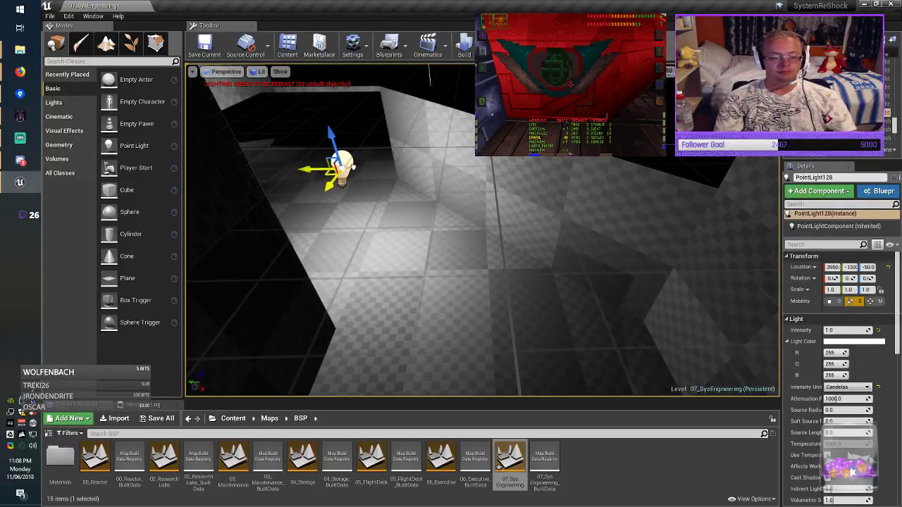
Find the Text Render actor and place one on the dark corridor wall.
right_click_drag(367, 205, 208, 159)
right_click_drag(296, 131, 324, 127)
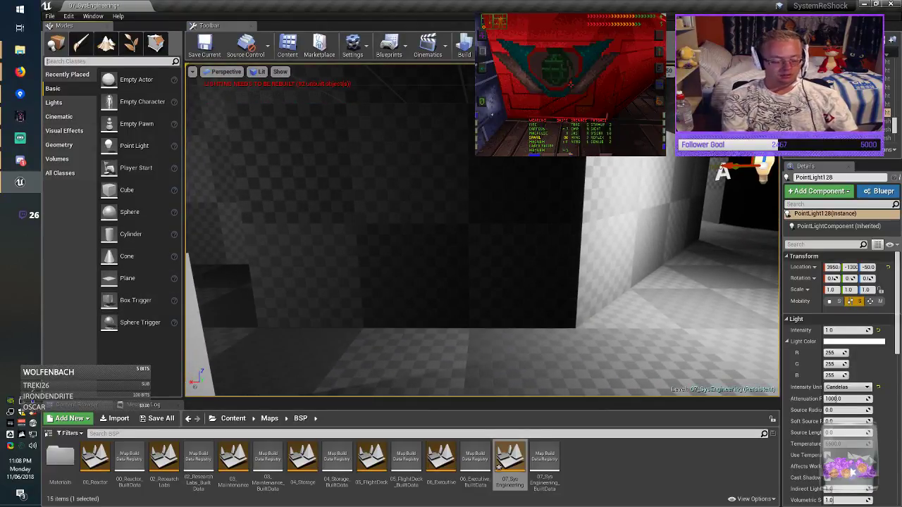
type("Text")
left_click_drag(82, 101, 421, 227)
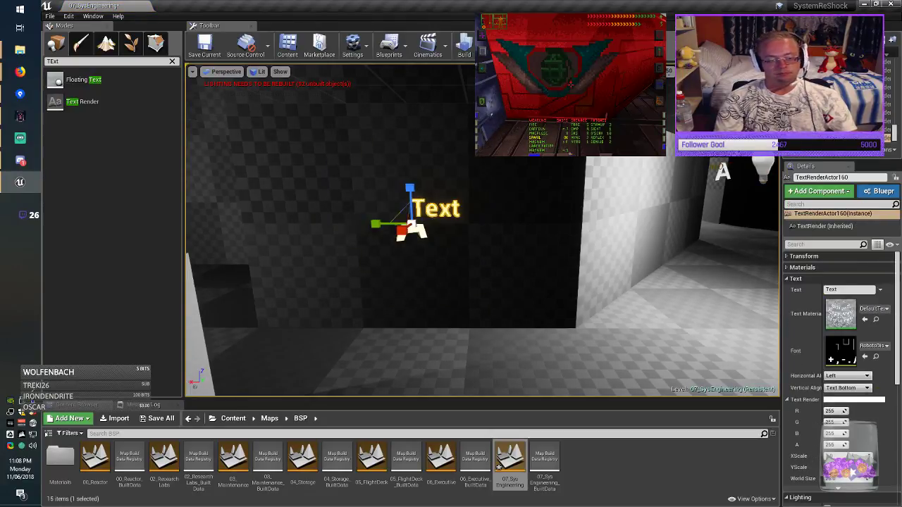
Set the new text actor's text to "Armoury Icon".
left_click_drag(840, 291, 819, 291)
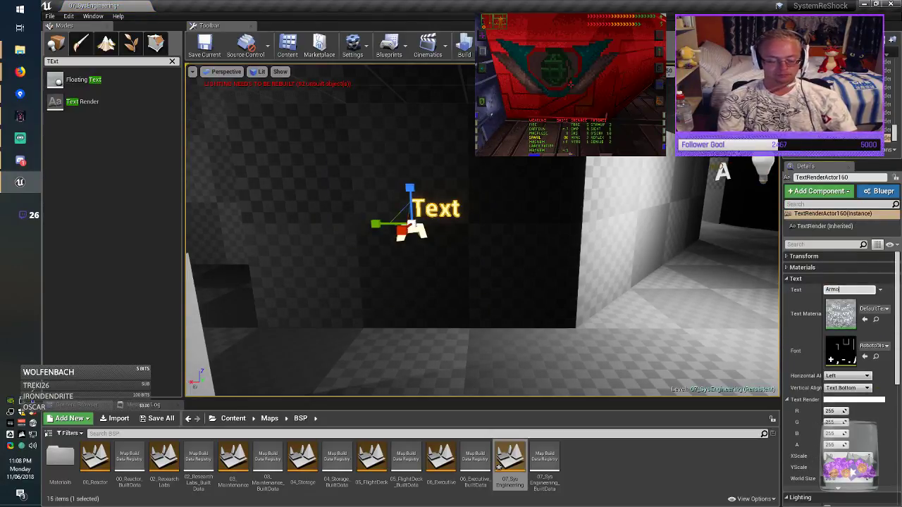
key("BackSpace")
key("BackSpace")
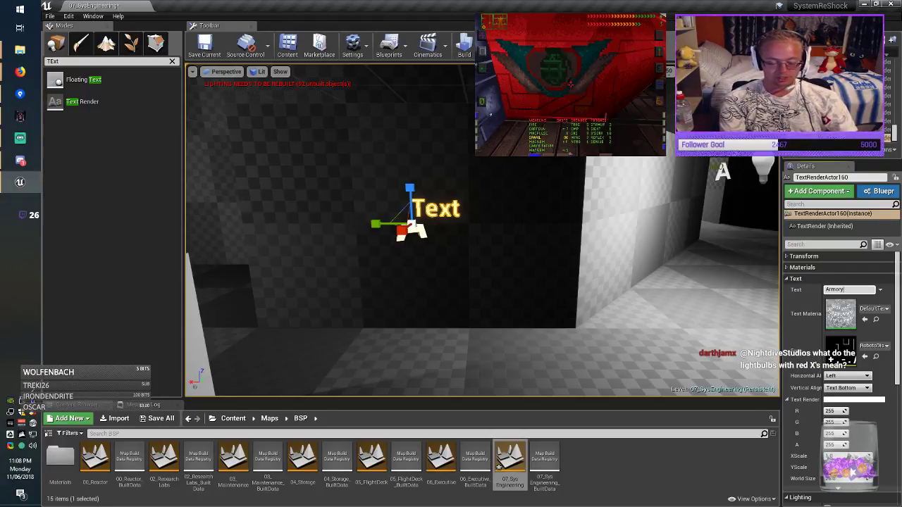
type("ry Icon")
key("Return")
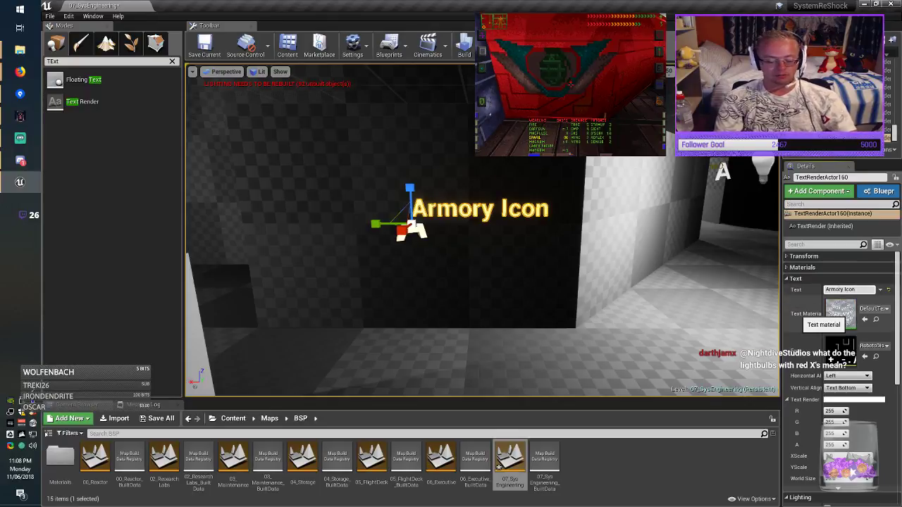
type("u")
key("Return")
Move the Armoury Icon text along the wall, adjust its offset from the surface and lower it slightly to centre it.
right_click_drag(564, 282, 551, 266)
key("w")
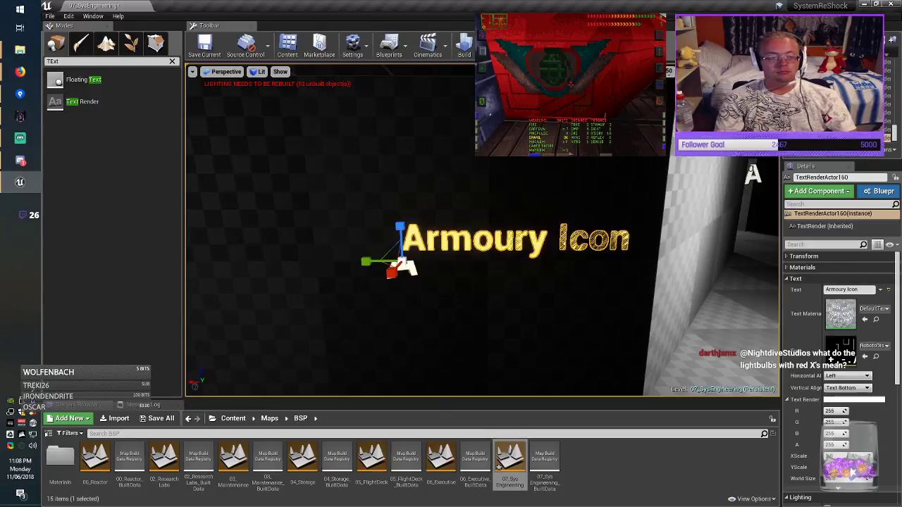
key("w")
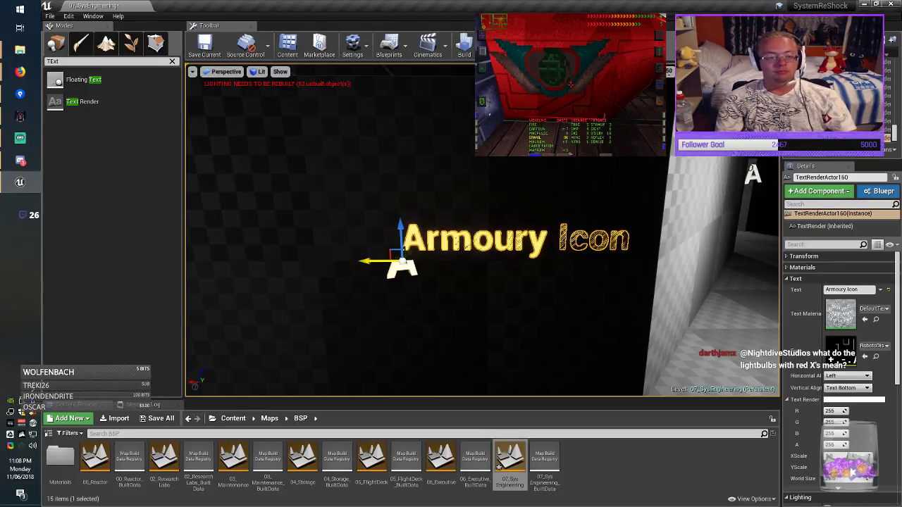
left_click_drag(360, 260, 325, 261)
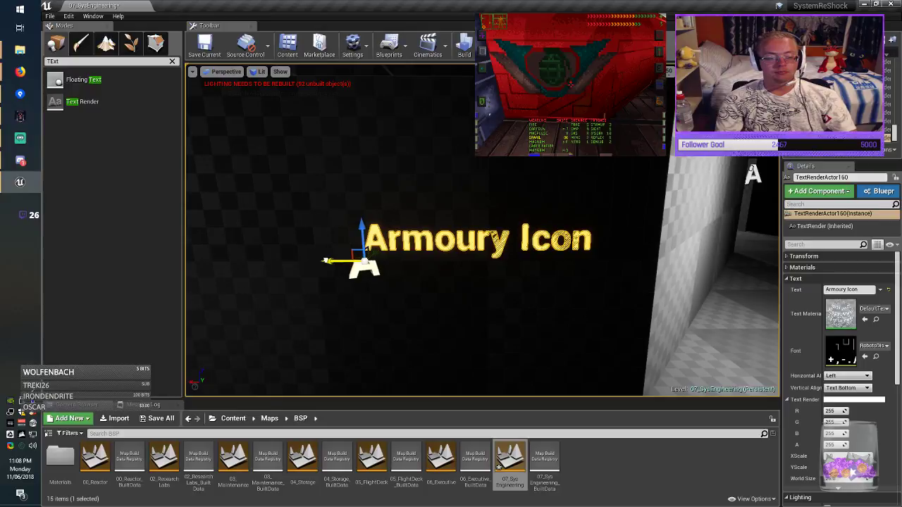
right_click_drag(365, 258, 354, 279)
key("Escape")
left_click(357, 243)
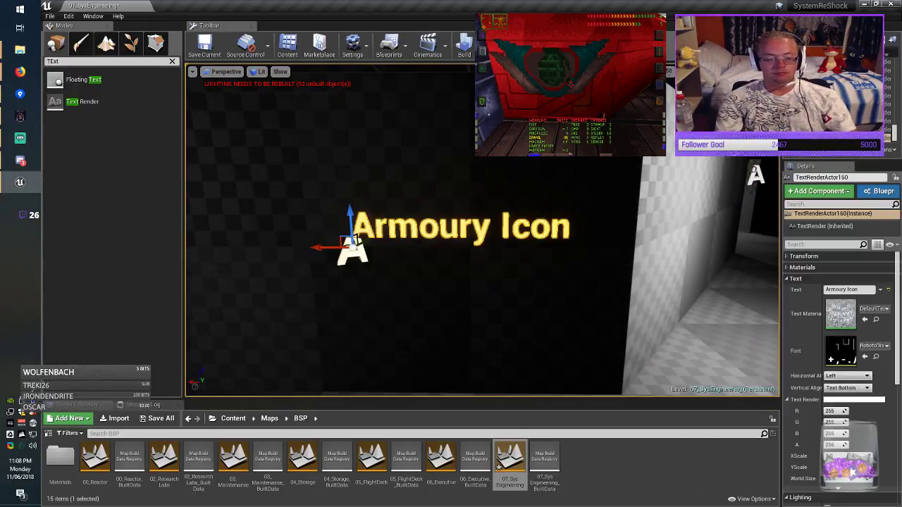
left_click_drag(331, 248, 341, 247)
right_click_drag(342, 247, 290, 269)
key("s")
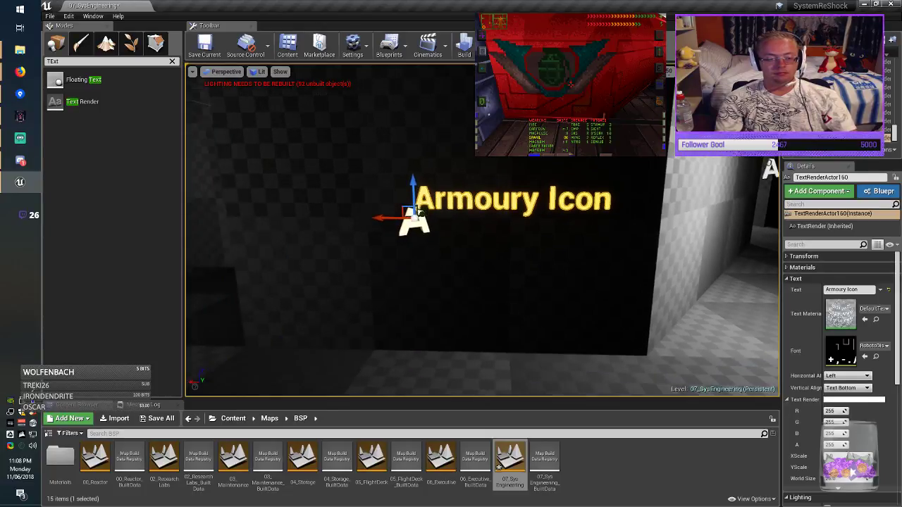
left_click_drag(413, 185, 411, 199)
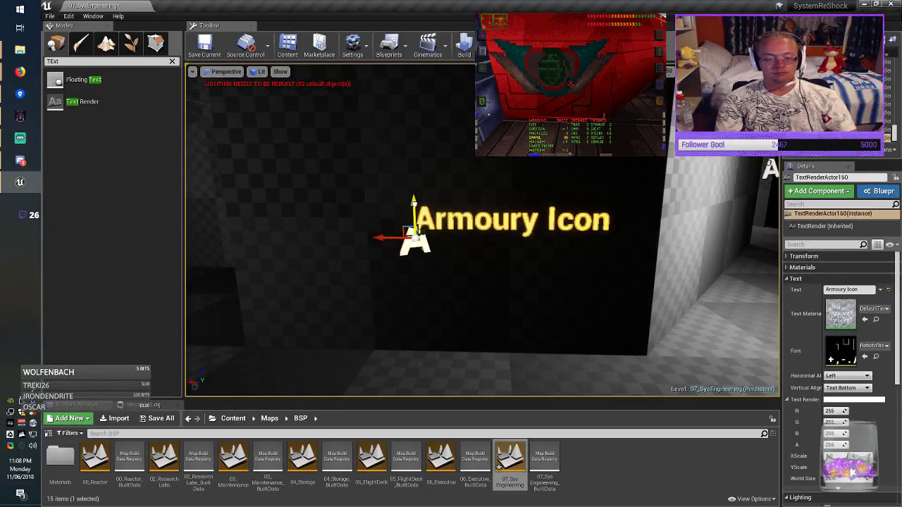
Duplicate the Armoury Icon text to the opposite corridor wall, turn it to face the corridor and align it with the wall.
key("s")
right_click_drag(411, 204, 522, 197)
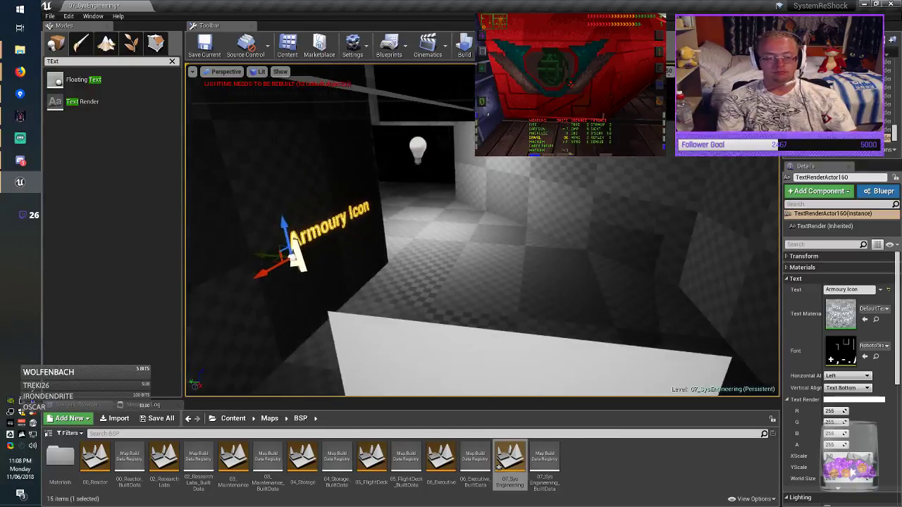
left_click_drag(258, 254, 768, 300, "alt")
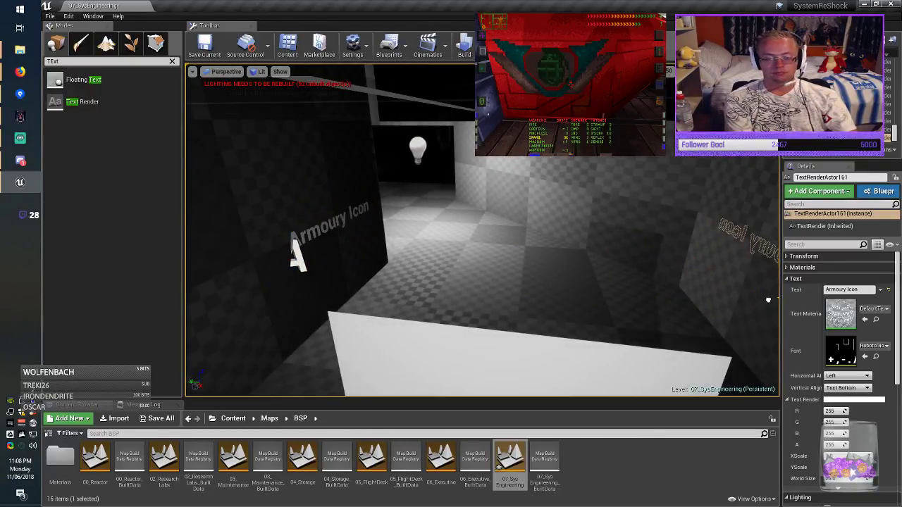
key("e")
right_click_drag(620, 266, 747, 271)
left_click_drag(623, 275, 712, 271)
key("space")
key("w")
right_click_drag(622, 271, 736, 274)
key("space")
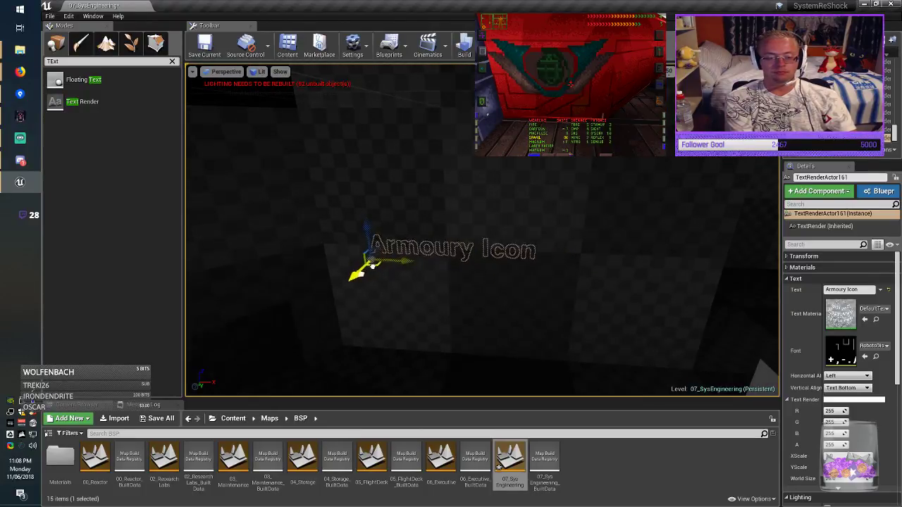
left_click_drag(365, 268, 363, 270)
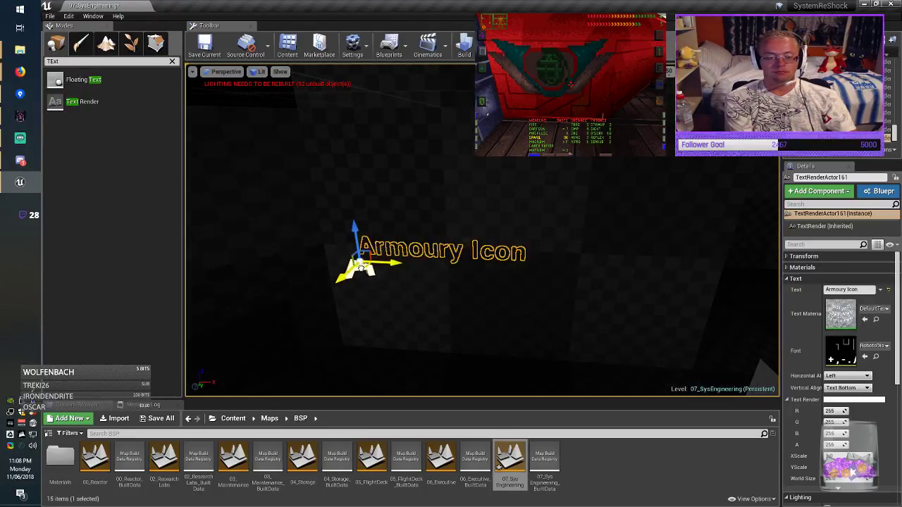
key("Escape")
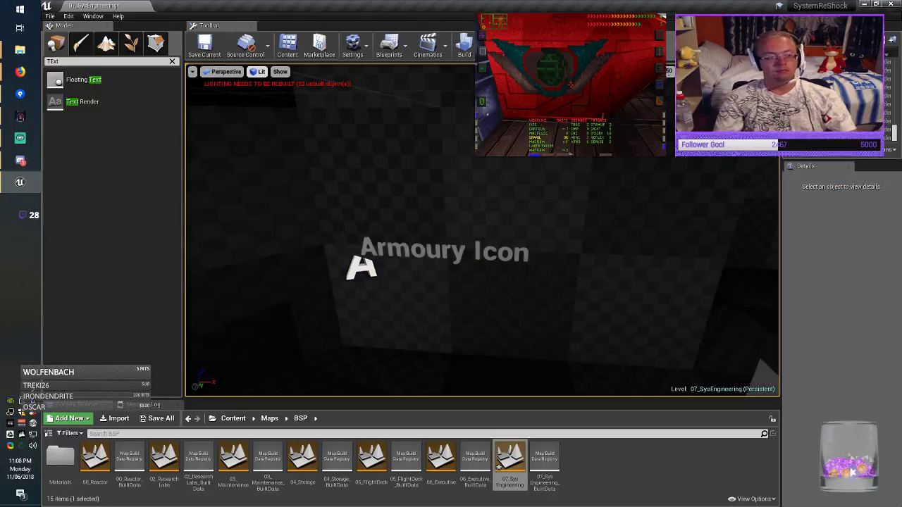
Switch the viewport to Unlit and save the level.
left_click(259, 73)
left_click(266, 91)
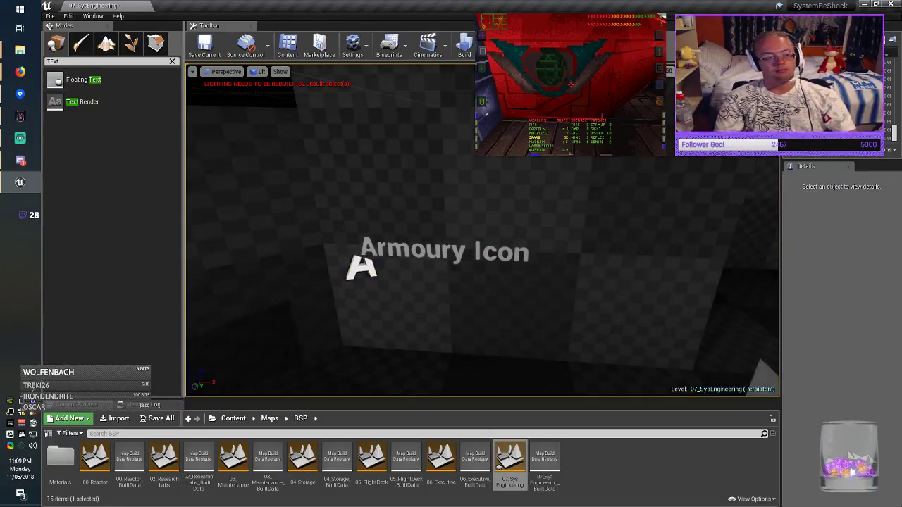
left_click(258, 71)
left_click(262, 99)
left_click(204, 46)
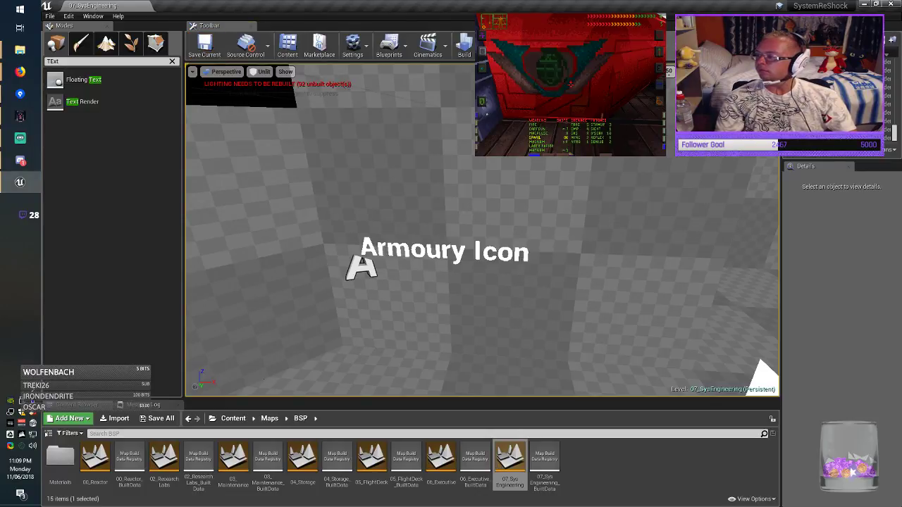
Save the level again, select the red-crossed point light above the checkered floor and switch the viewport to Lit.
right_click_drag(482, 240, 656, 236)
right_click_drag(486, 160, 486, 160)
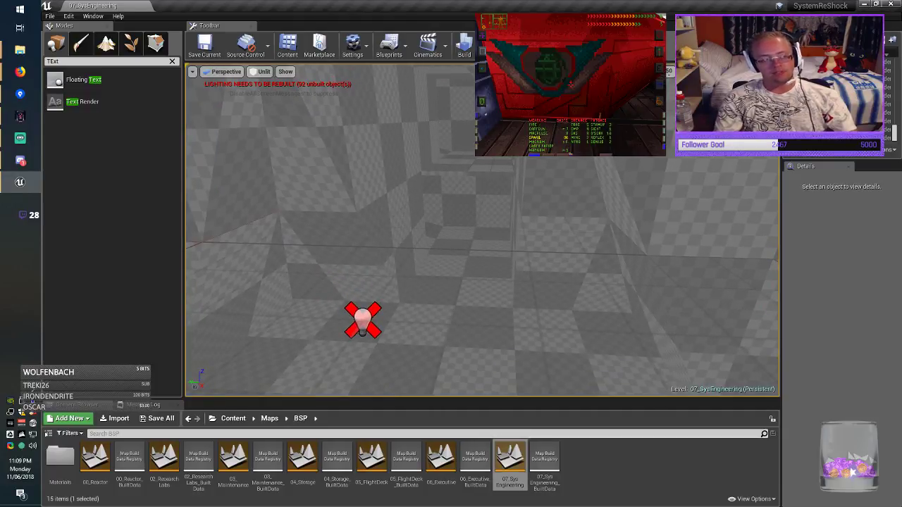
key("ctrl+s")
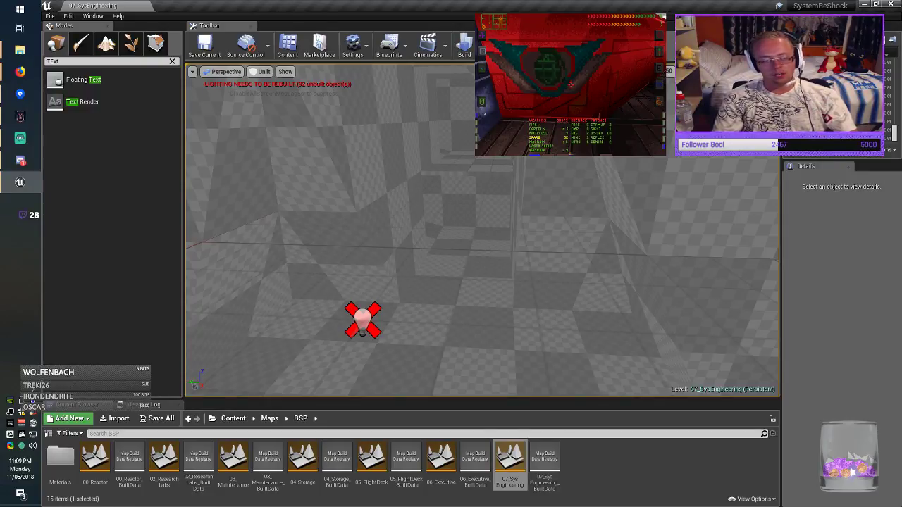
right_click_drag(483, 233, 401, 233)
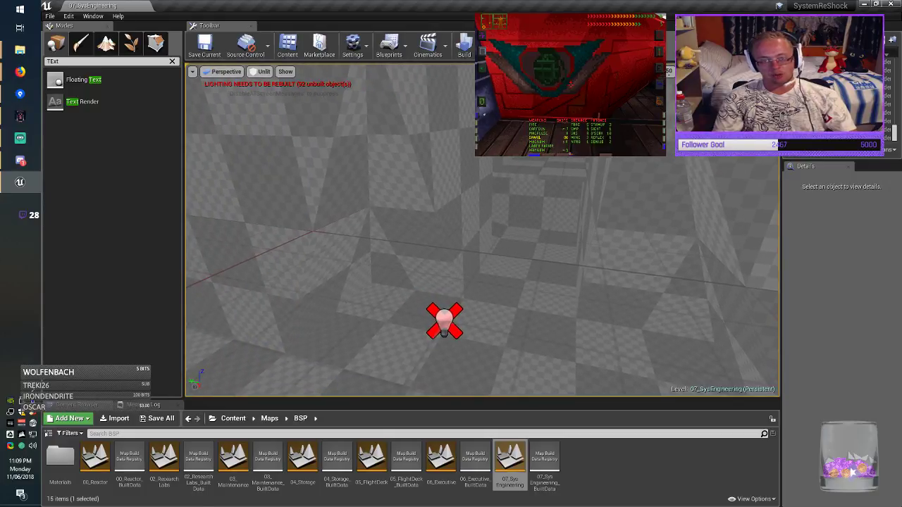
right_click_drag(483, 232, 526, 199)
right_click_drag(451, 220, 454, 286)
left_click(455, 309)
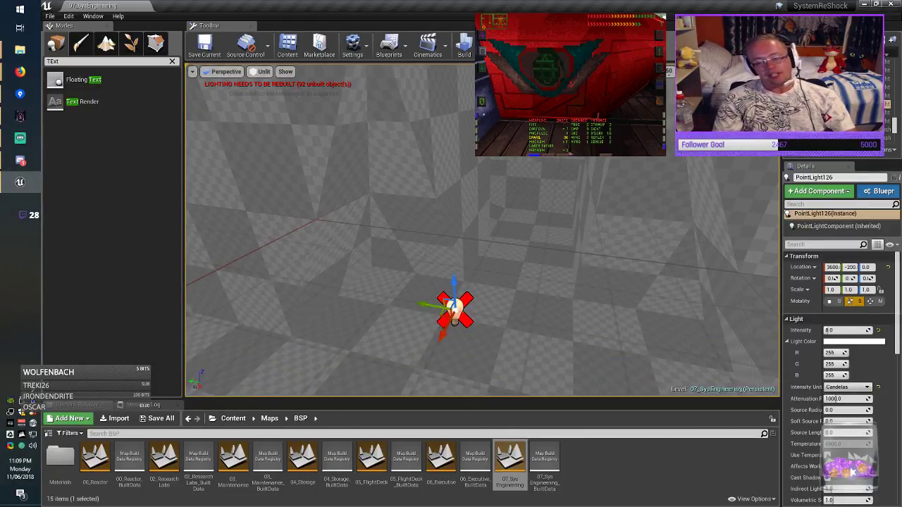
right_click_drag(455, 310, 461, 322)
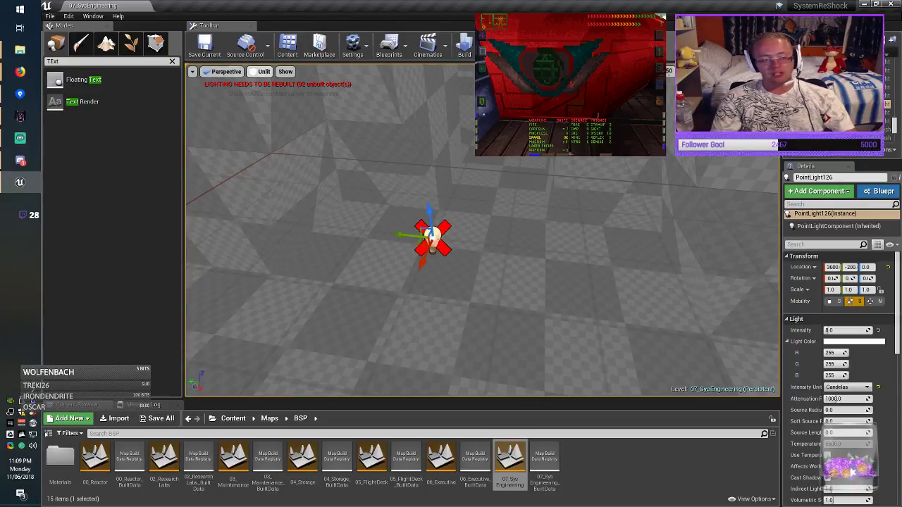
left_click(261, 71)
left_click(268, 88)
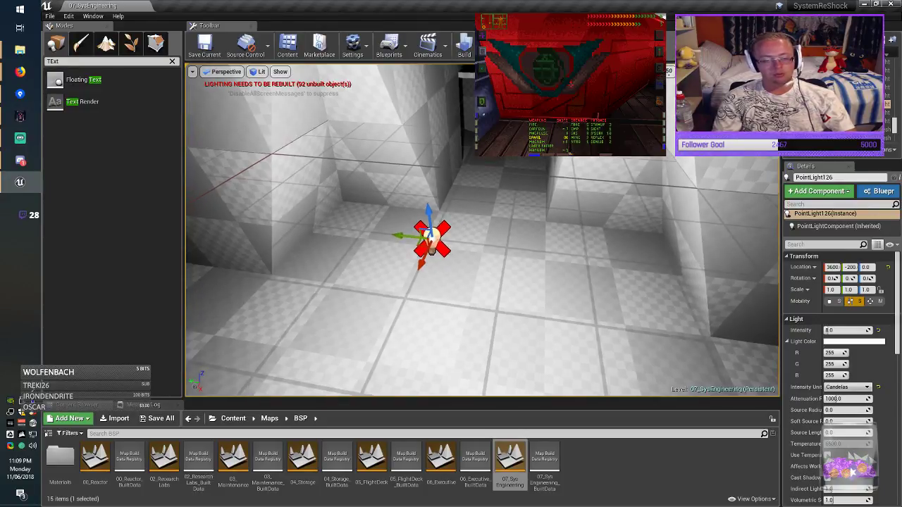
Set the red-crossed point light's intensity to 1.0 candela.
right_click_drag(451, 254, 342, 236)
left_click(827, 331)
type("1")
key("Return")
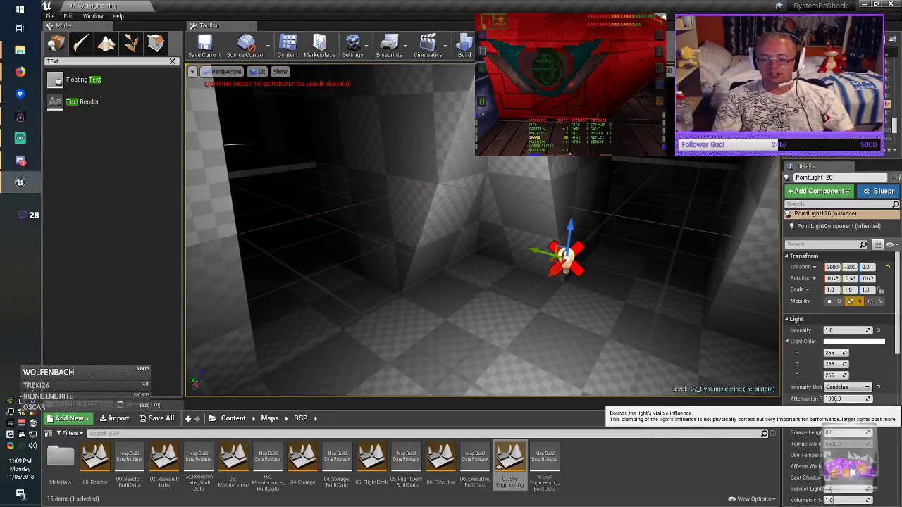
Try an attenuation radius of 500 on the selected point light and view its reach around the room.
left_click_drag(823, 399, 839, 398)
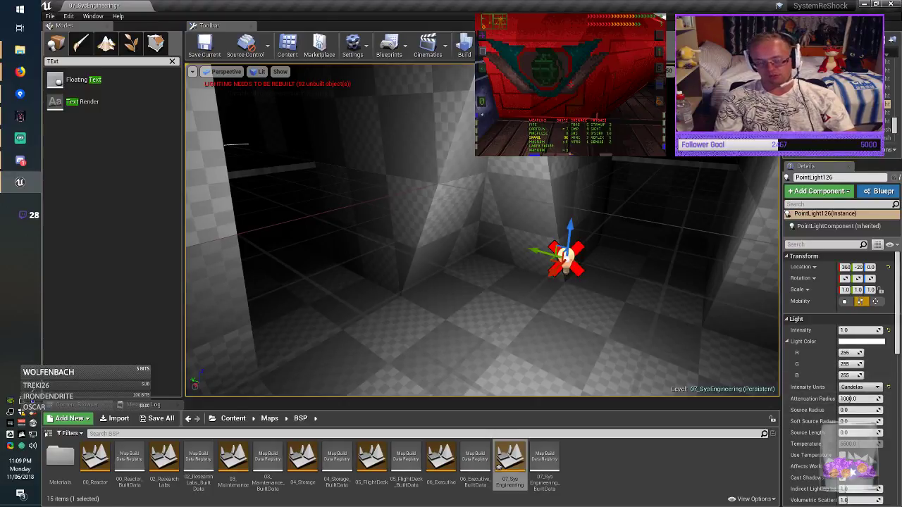
right_click_drag(522, 261, 547, 272)
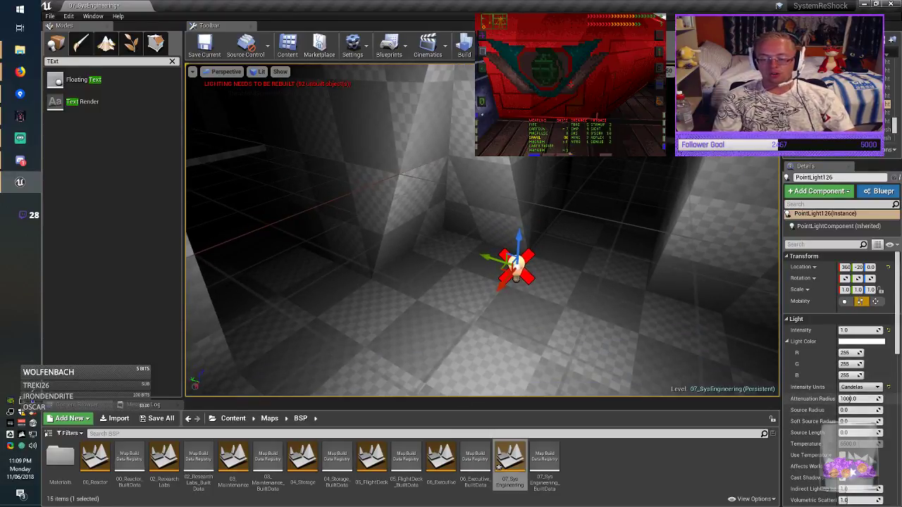
left_click(849, 399)
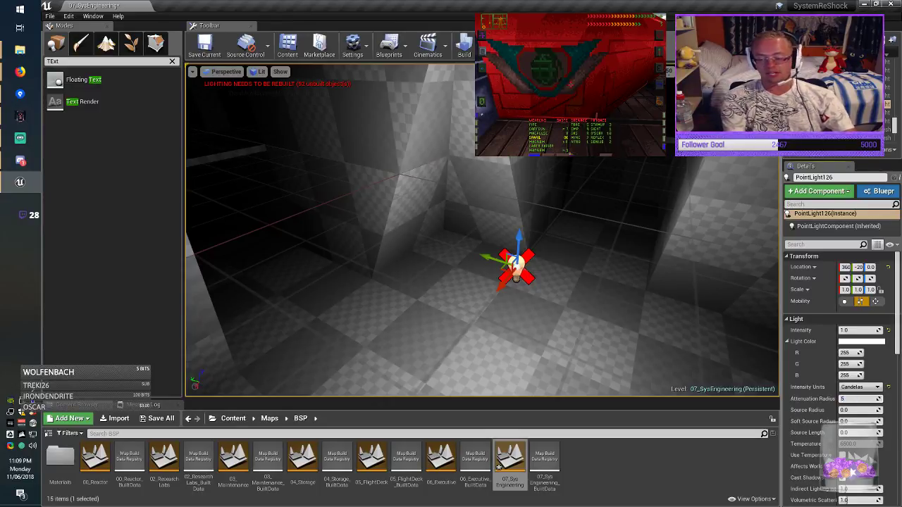
key("Return")
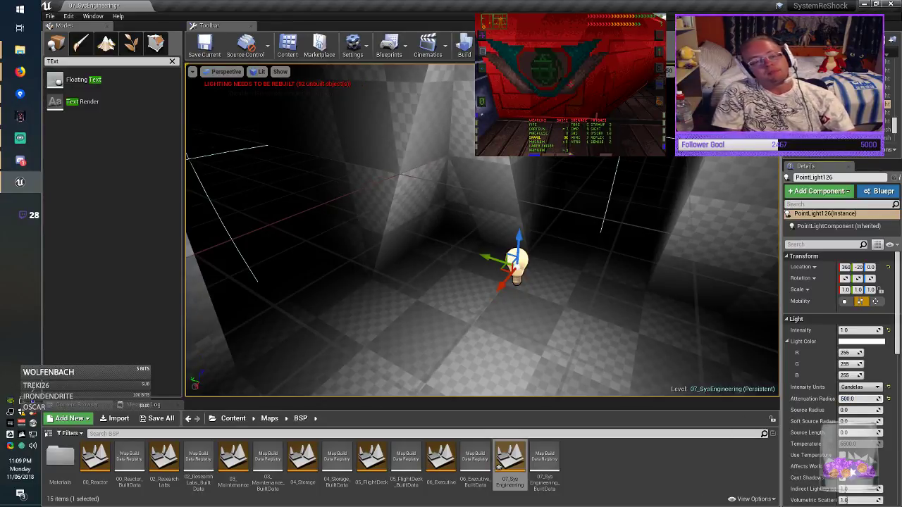
right_click_drag(522, 260, 676, 240)
key("a")
right_click_drag(511, 240, 538, 245)
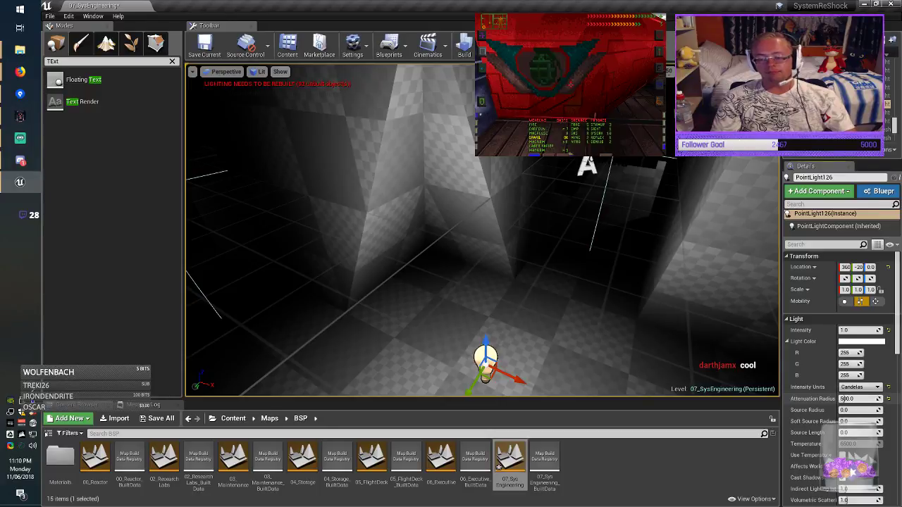
Set the point light's attenuation radius to 800, save the level and clear the actor class search.
type("0")
key("Return")
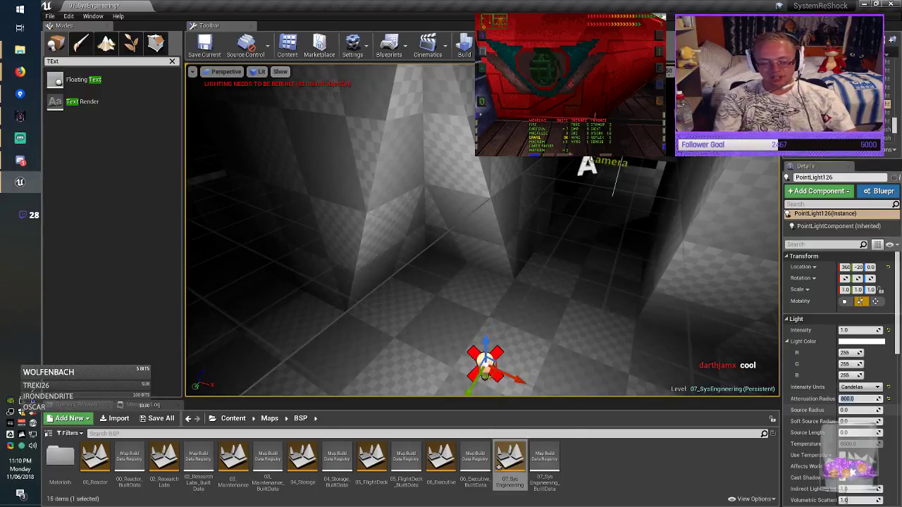
key("ctrl+s")
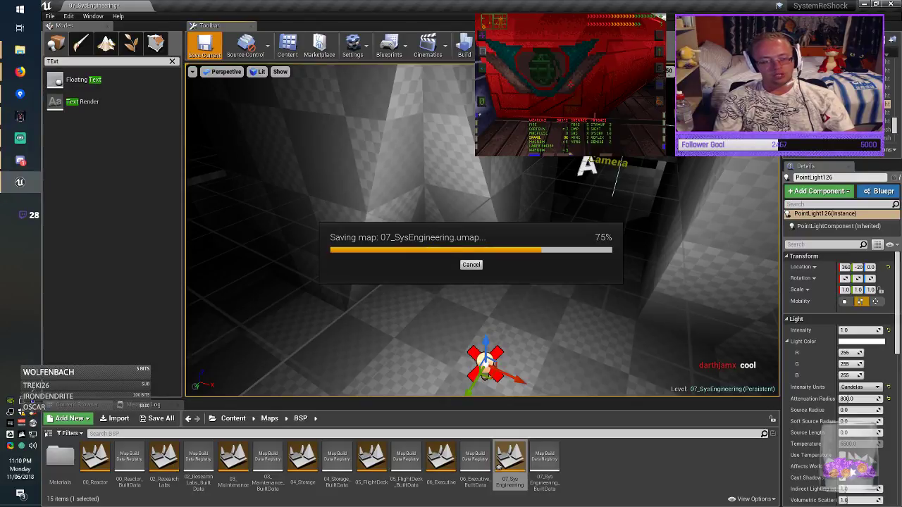
left_click(172, 61)
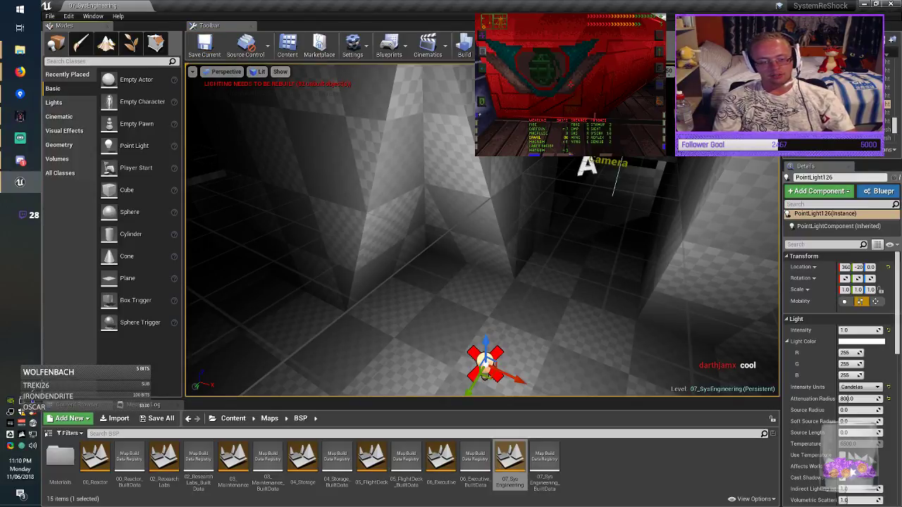
Select the point light in the corridor beside the Armoury Icon label and undo its last height change.
mouse_move(485, 232)
right_mouse_down()
mouse_move(525, 204)
mouse_move(527, 226)
mouse_move(520, 213)
mouse_move(552, 217)
mouse_move(494, 234)
mouse_move(501, 240)
right_mouse_up()
key("s")
key("a")
key("d")
key("q")
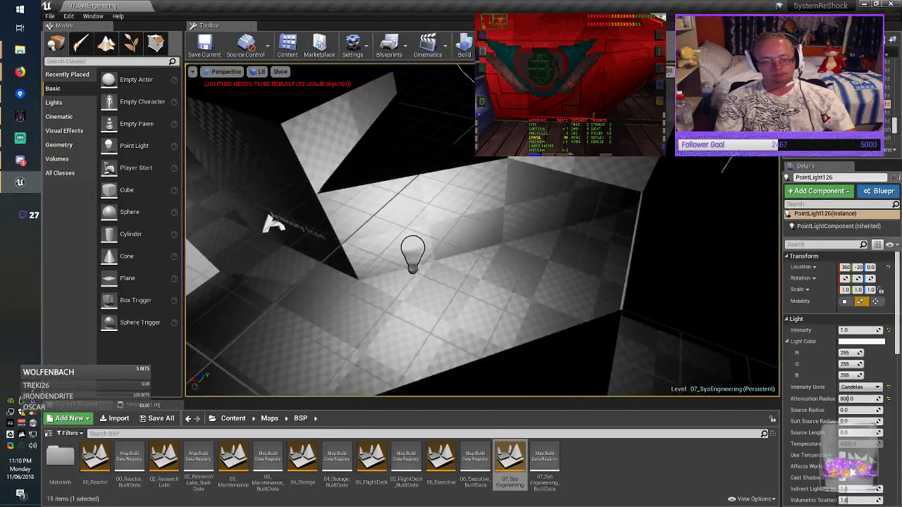
right_click_drag(599, 247, 588, 240)
right_click_drag(502, 241, 506, 245)
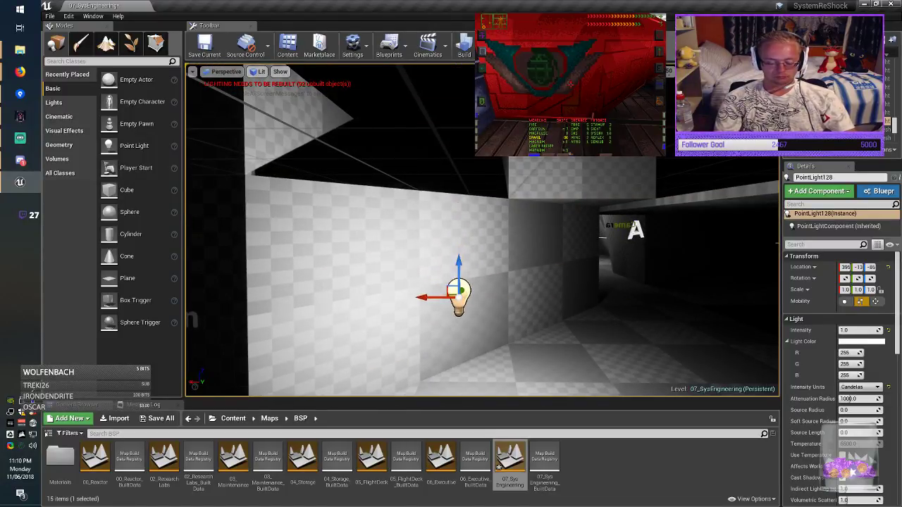
key("ctrl+z")
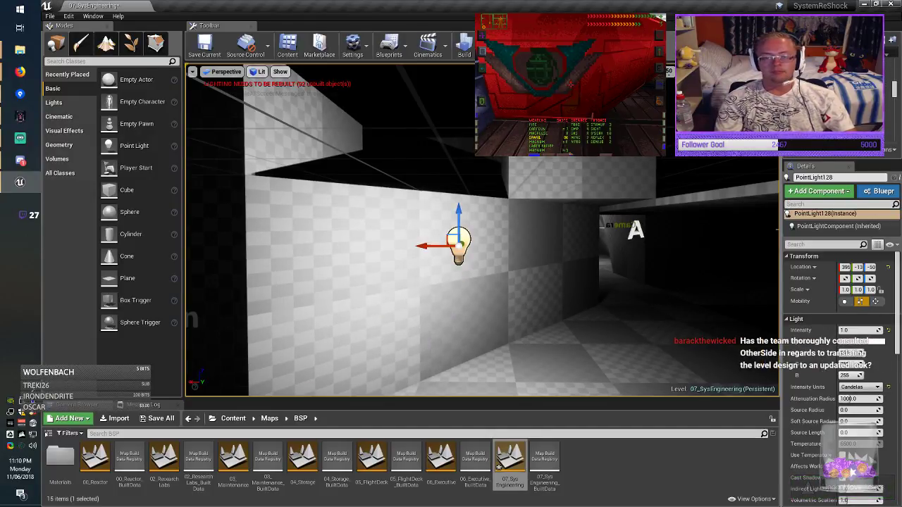
Adjust the position grid snapping, lower the selected corridor point light towards the floor and shift it slightly along X.
left_click(669, 72)
left_click(671, 112)
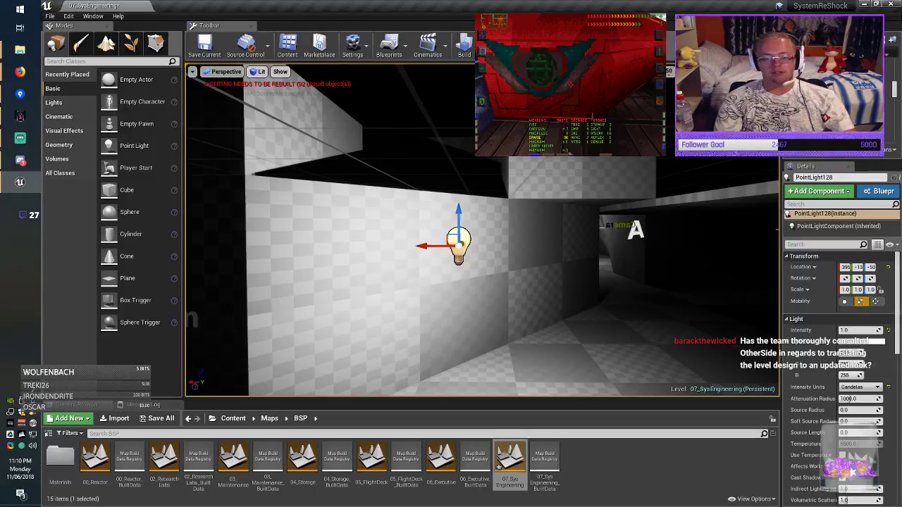
right_click_drag(486, 232, 494, 252)
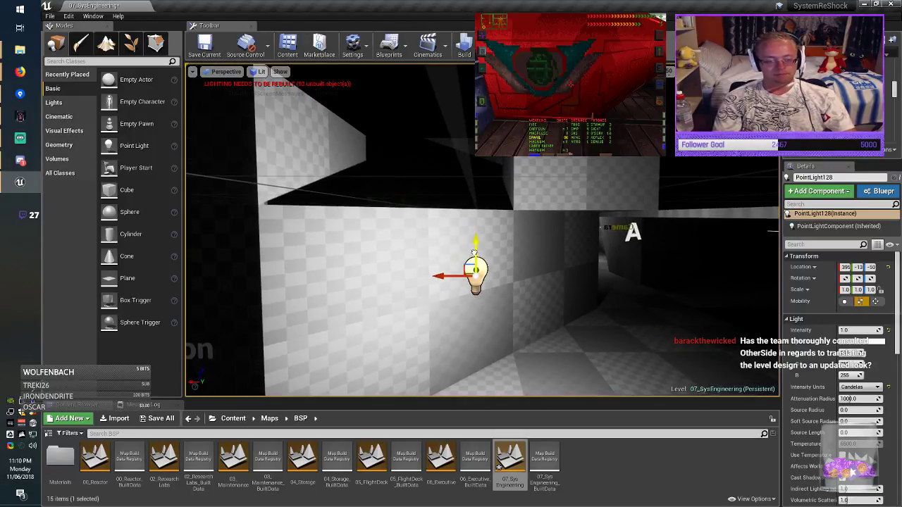
left_click_drag(474, 252, 475, 322)
right_click_drag(476, 314, 563, 384)
left_click_drag(461, 220, 462, 184)
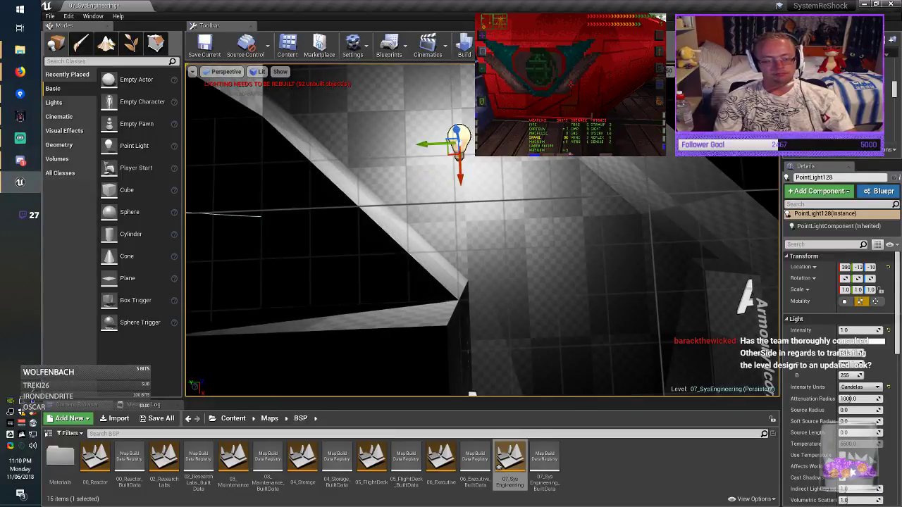
Deselect the light and examine the lighting in the adjoining room and along the Armoury Icon corridor.
right_click_drag(462, 185, 318, 122)
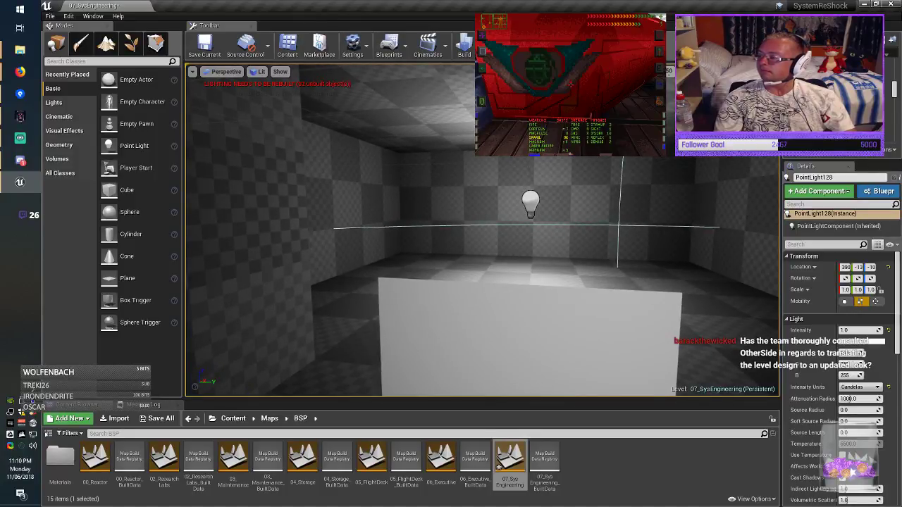
right_click_drag(412, 225, 403, 227)
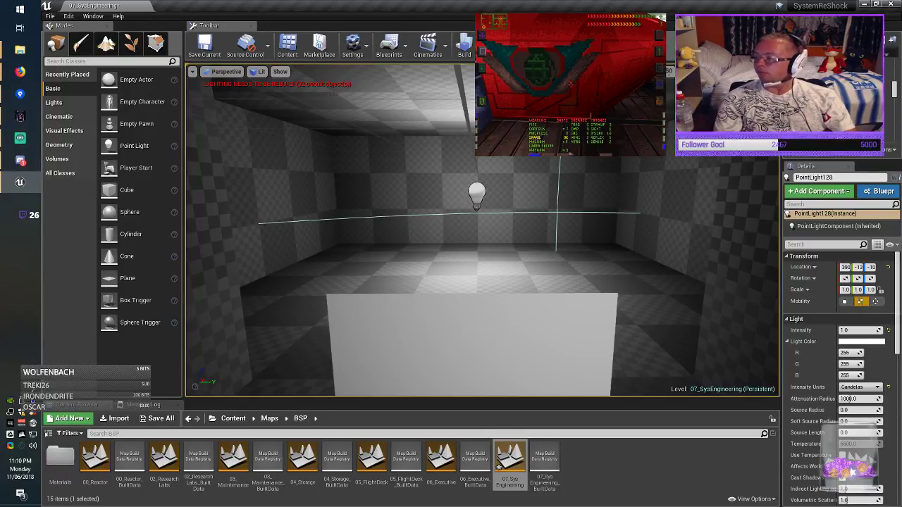
right_click_drag(437, 232, 455, 261)
right_click_drag(410, 231, 634, 227)
key("Escape")
key("w")
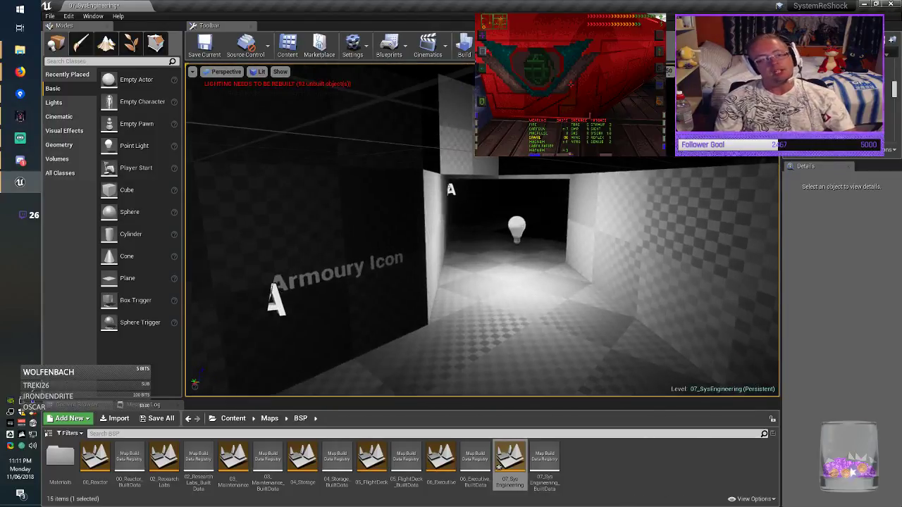
right_click_drag(403, 224, 399, 224)
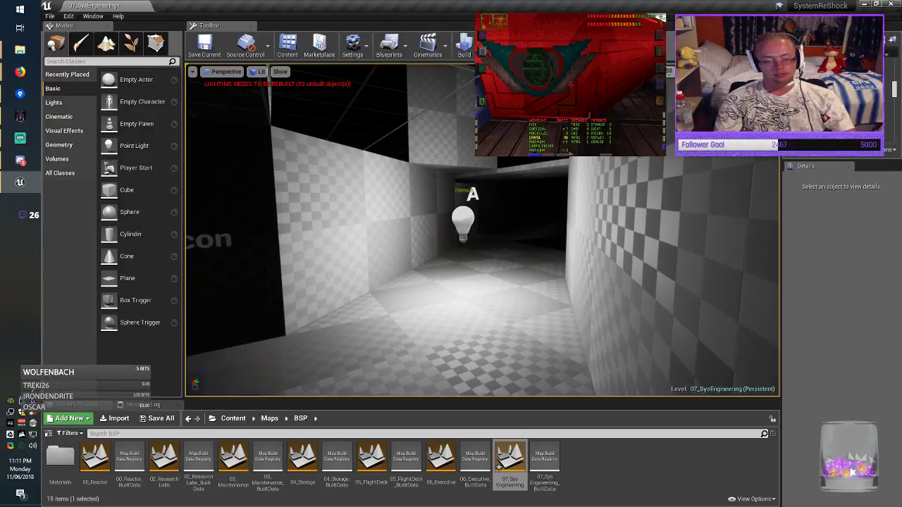
Duplicate the 200 × 600 × 100 corridor floor brush beside the Armoury Icon straight up to Z 50 as a ceiling.
left_click(423, 331)
right_click_drag(423, 331, 394, 321)
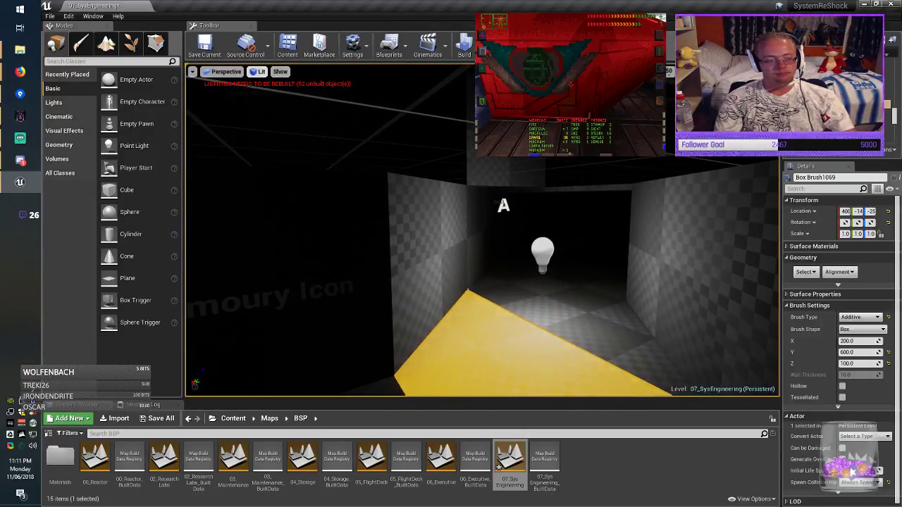
left_click(259, 71)
right_click_drag(451, 240, 455, 279)
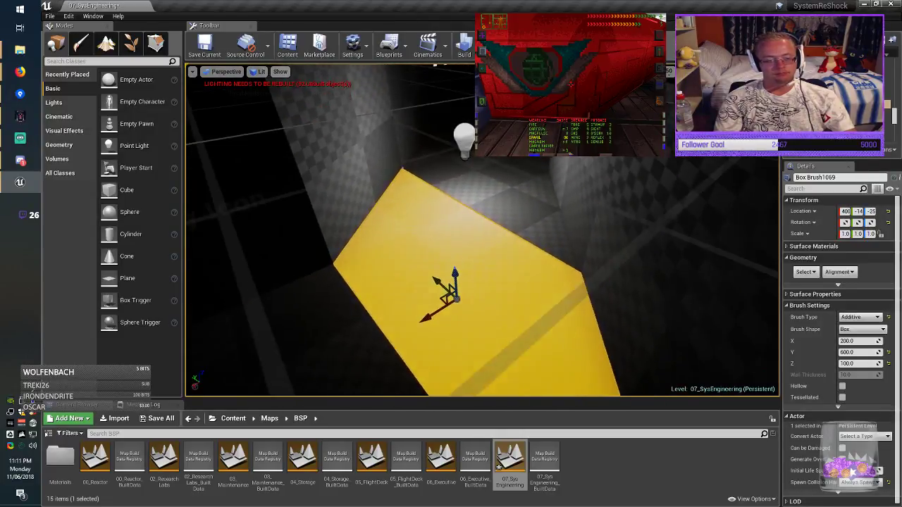
right_click_drag(301, 185, 300, 185)
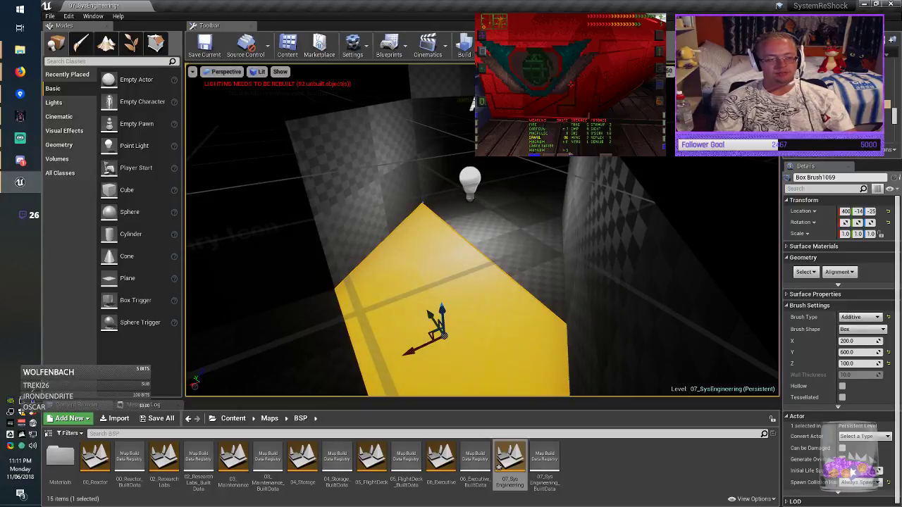
left_click(258, 71)
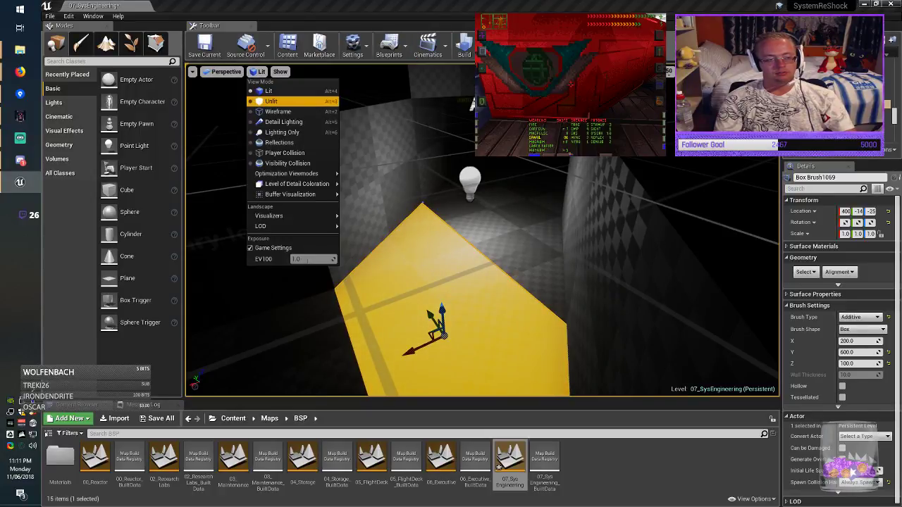
left_click(268, 92)
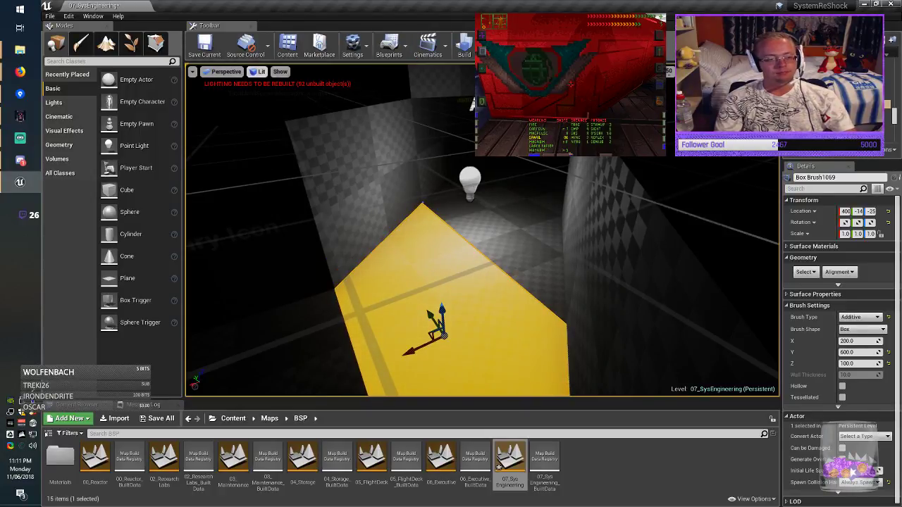
right_click_drag(366, 233, 366, 232)
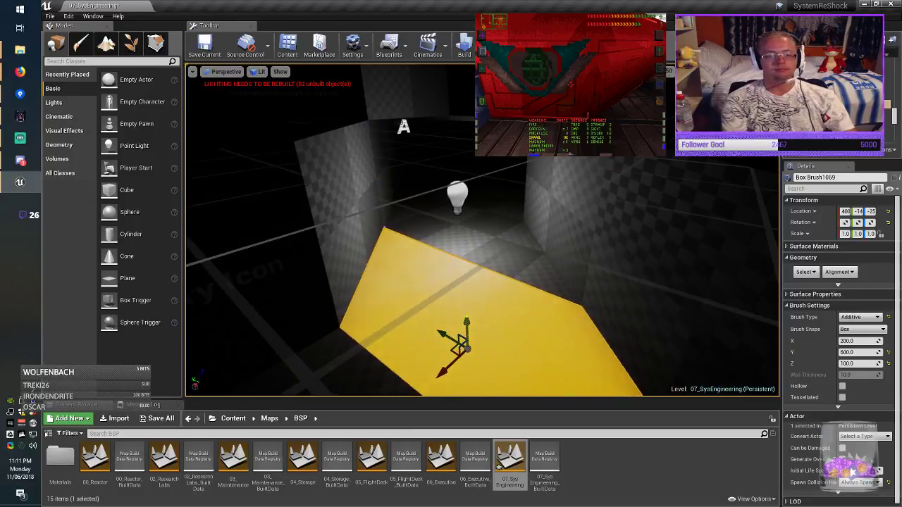
left_click_drag(469, 308, 463, 42, "alt")
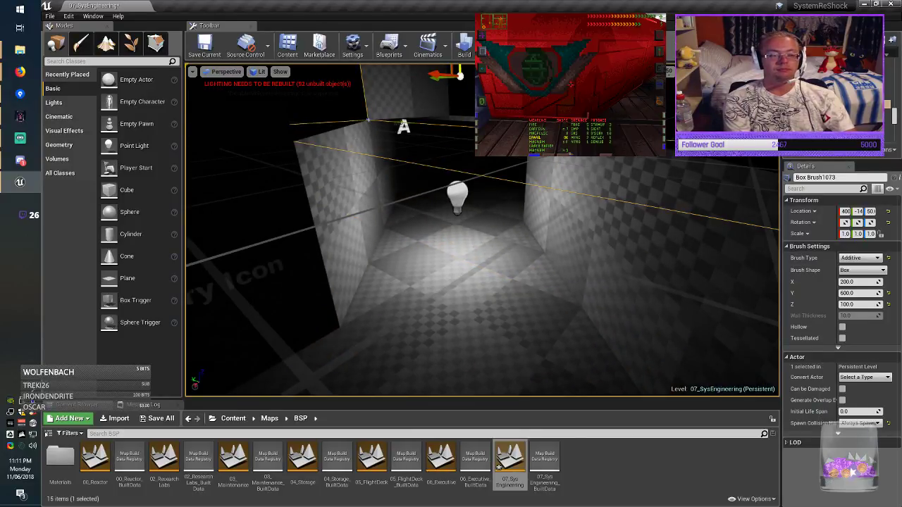
Switch the viewport to Unlit and duplicate the 300 × 400 × 100 floor brush in front of the Armoury Icon up to Z 50.
mouse_move(462, 233)
right_mouse_down()
mouse_move(430, 207)
mouse_move(374, 201)
right_mouse_up()
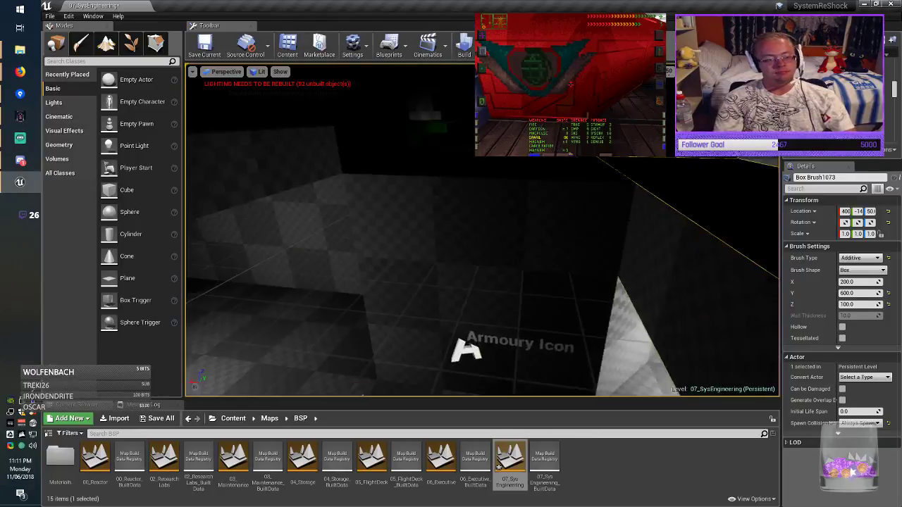
right_click_drag(301, 185, 301, 186)
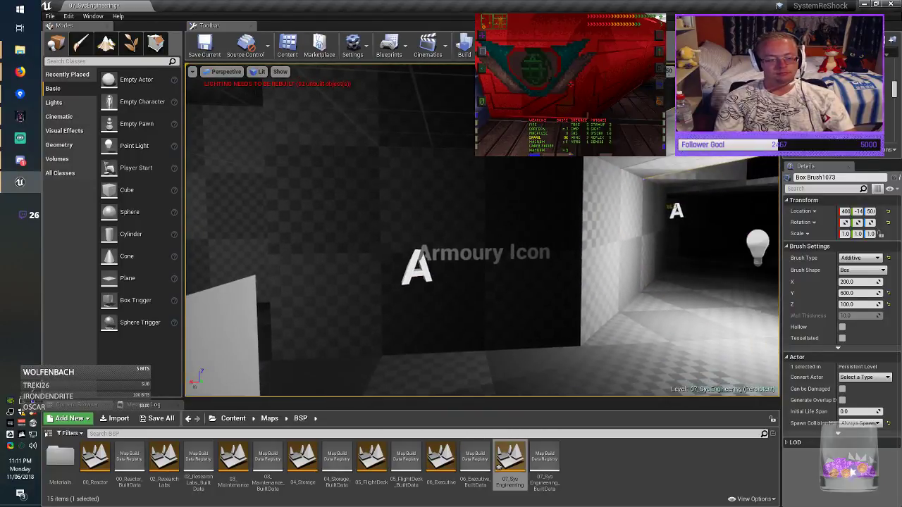
left_click(423, 372)
mouse_move(423, 372)
right_mouse_down()
mouse_move(387, 372)
mouse_move(451, 367)
mouse_move(366, 366)
right_mouse_up()
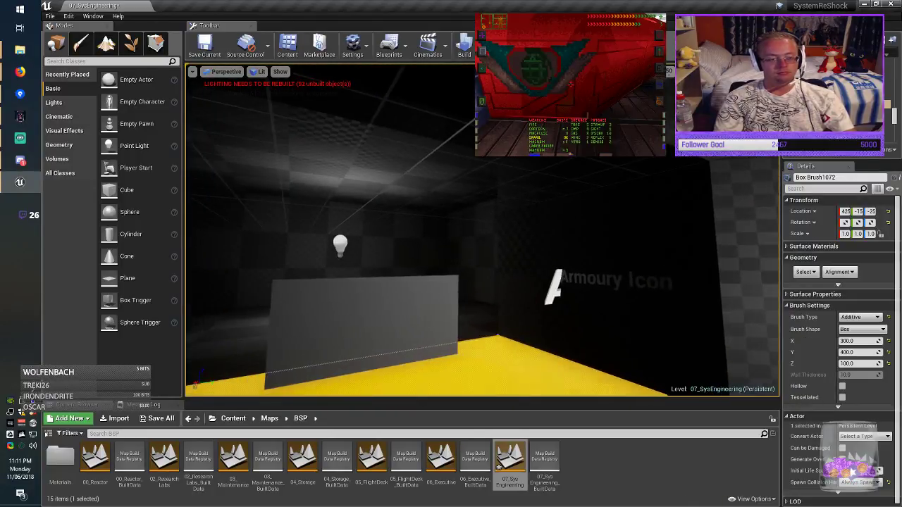
left_click(261, 71)
left_click(261, 101)
right_click_drag(261, 102, 261, 102)
left_click(438, 106)
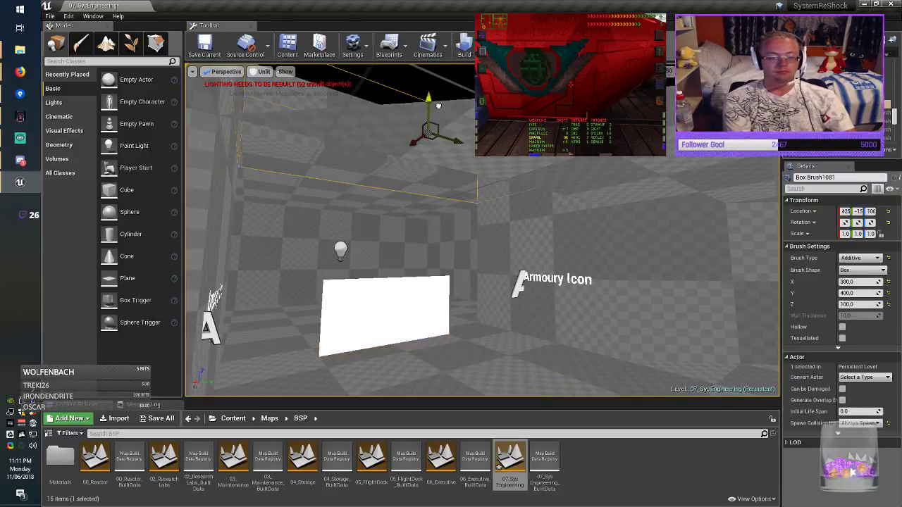
right_click_drag(438, 105, 437, 106)
right_click_drag(261, 102, 261, 102)
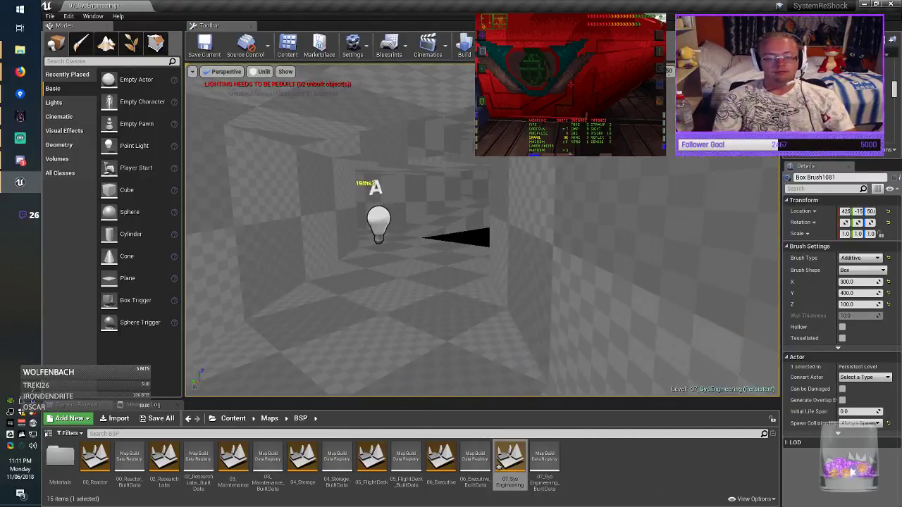
Duplicate the next 200 × 600 × 100 corridor floor brush, under the point light, straight up to Z 50 as a ceiling.
left_click(434, 290)
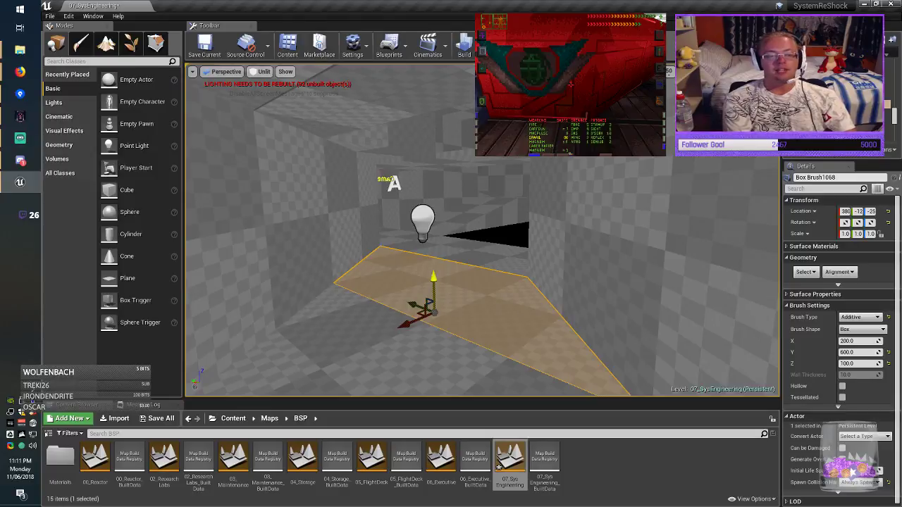
left_click_drag(436, 267, 431, 61, "alt")
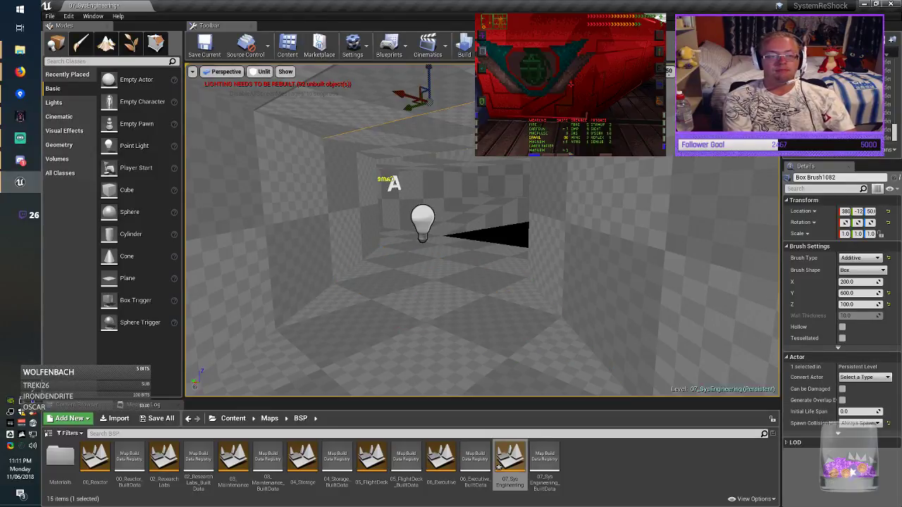
right_click_drag(430, 78, 429, 77)
right_click_drag(261, 101, 261, 102)
Set the new ceiling brush's Y size to 400 and shift it along Y to line up with the corridor walls.
left_click(855, 293)
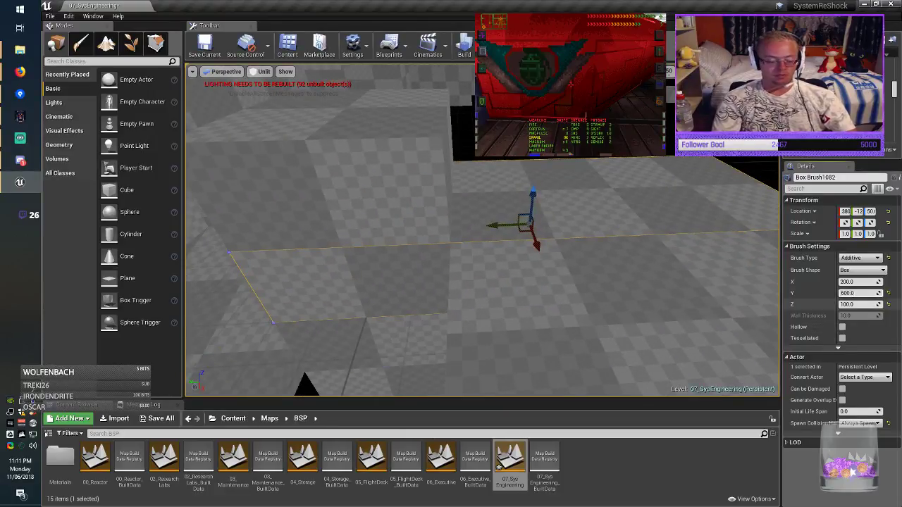
key("Return")
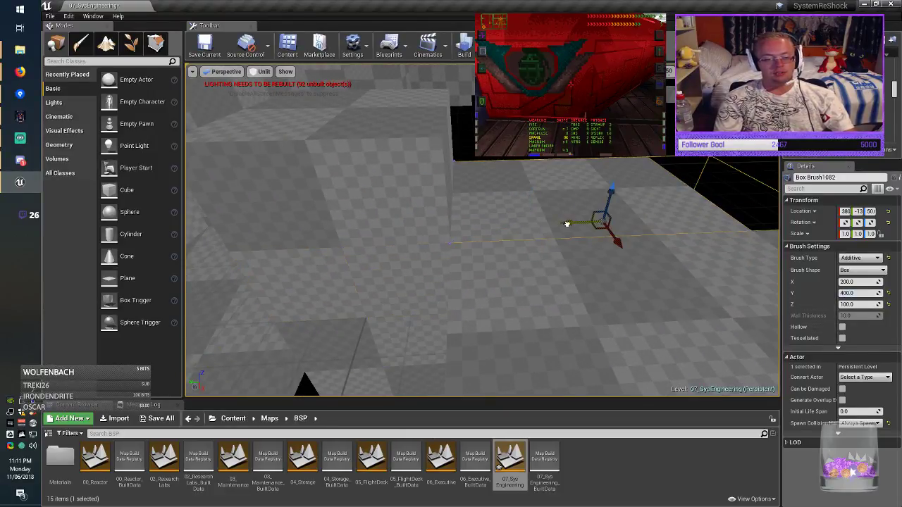
left_click_drag(567, 224, 567, 224)
Deselect the ceiling brush, save the 07_SysEngineering level and switch to the reference game.
key("Escape")
right_click_drag(567, 224, 567, 224)
key("ctrl+s")
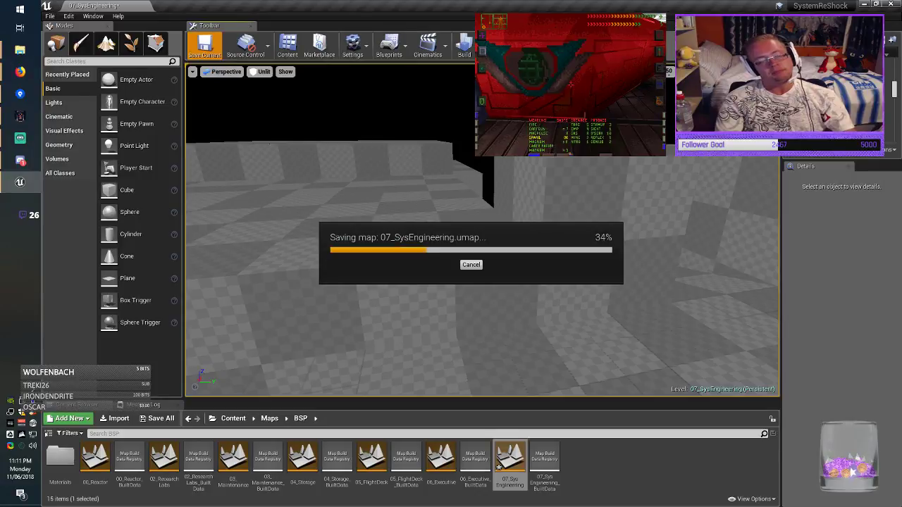
right_click_drag(567, 224, 567, 224)
key("alt+Tab")
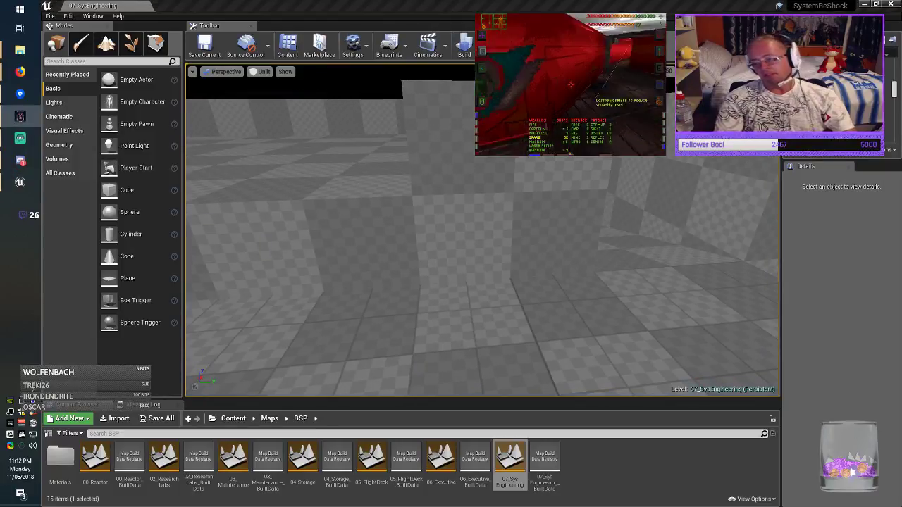
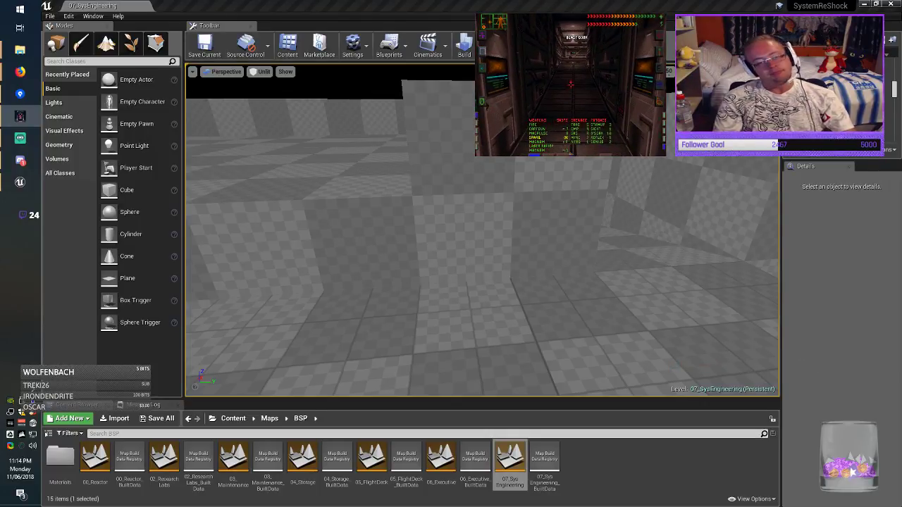
Duplicate the 200 × 400 × 100 wall brush above the open gap one brush height downward to extend the wall to the floor.
right_click_drag(482, 230, 452, 234)
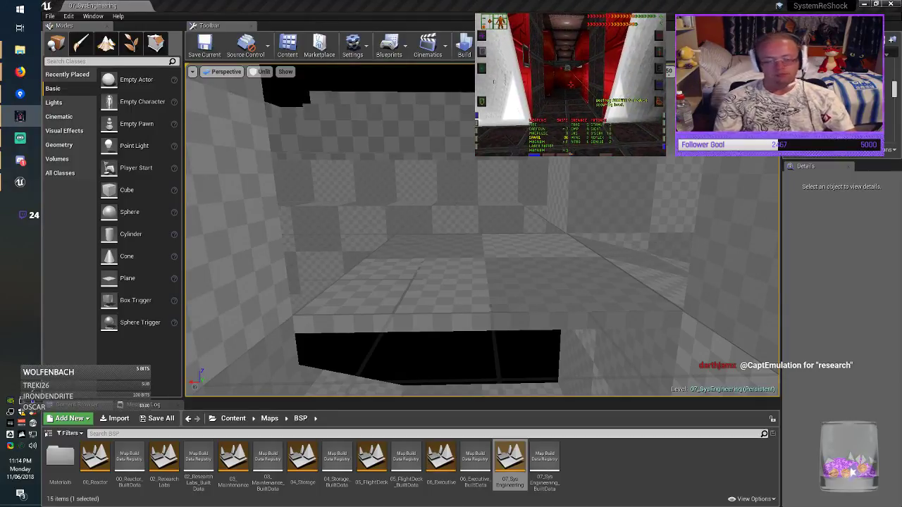
right_click_drag(482, 239, 608, 238)
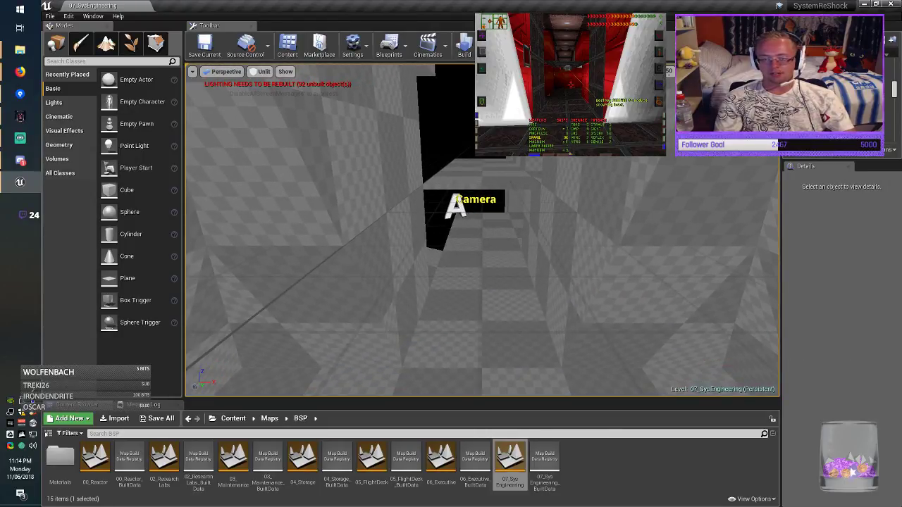
right_click_drag(451, 234, 451, 233)
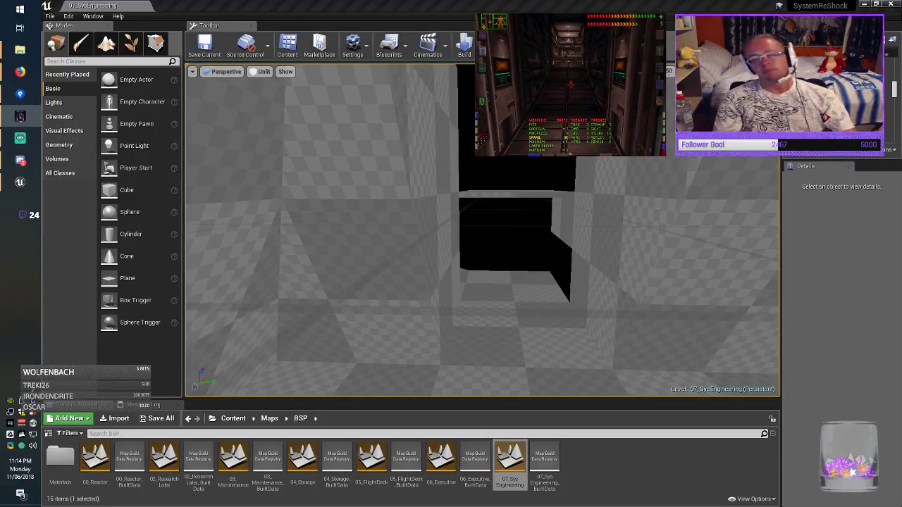
mouse_move(483, 232)
right_mouse_down()
mouse_move(518, 233)
mouse_move(381, 236)
mouse_move(554, 265)
mouse_move(677, 261)
right_mouse_up()
key("w")
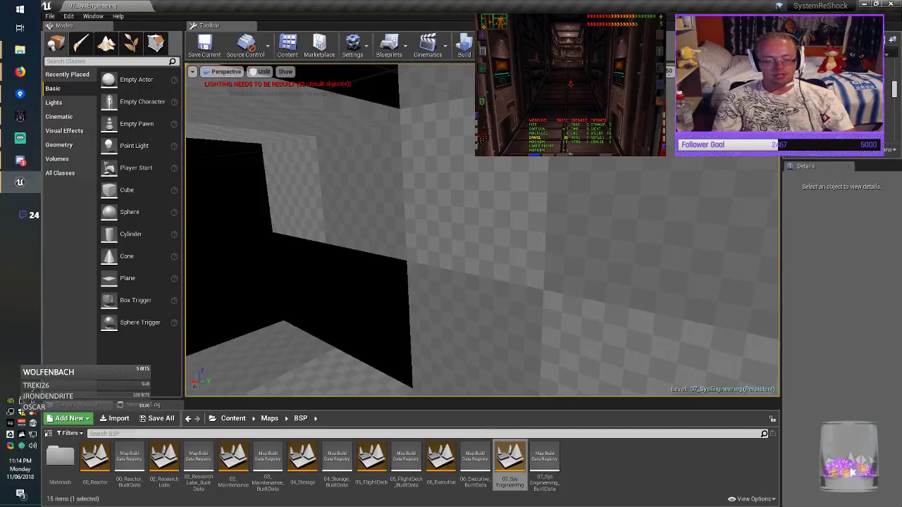
left_click(349, 190)
mouse_move(349, 190)
right_mouse_down()
mouse_move(310, 183)
mouse_move(299, 205)
right_mouse_up()
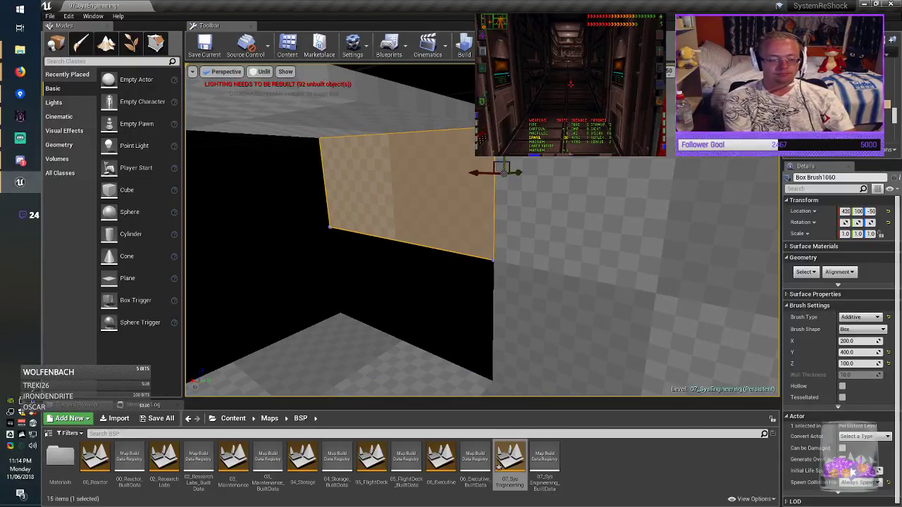
mouse_move(504, 140)
left_mouse_down("alt")
mouse_move(493, 268)
mouse_move(488, 215)
left_mouse_up("alt")
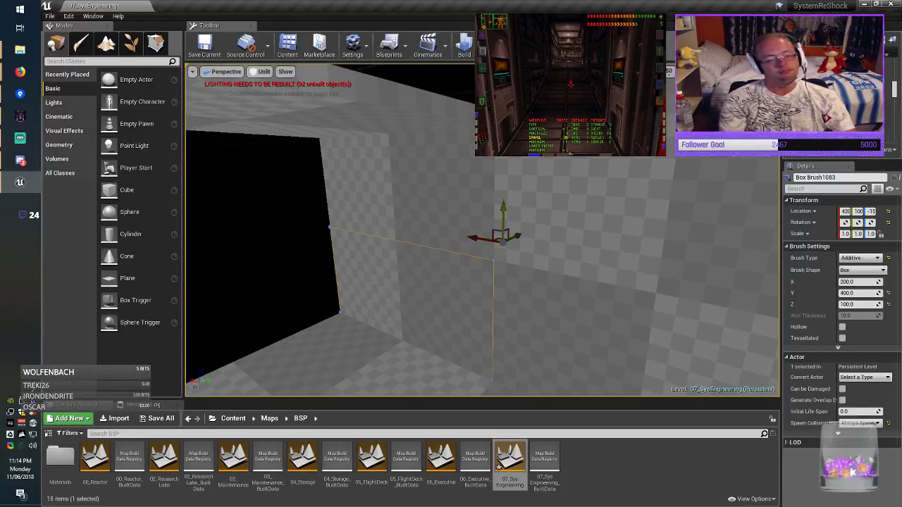
Set the duplicated lower wall brush's Y size to 100 and shift it along Y to the end of the gap.
left_click(851, 293)
type("200")
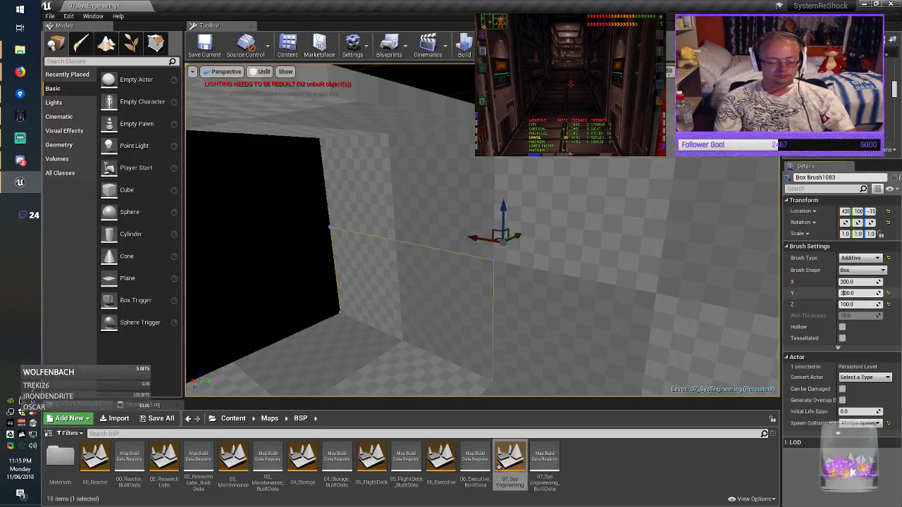
key("Return")
type("100")
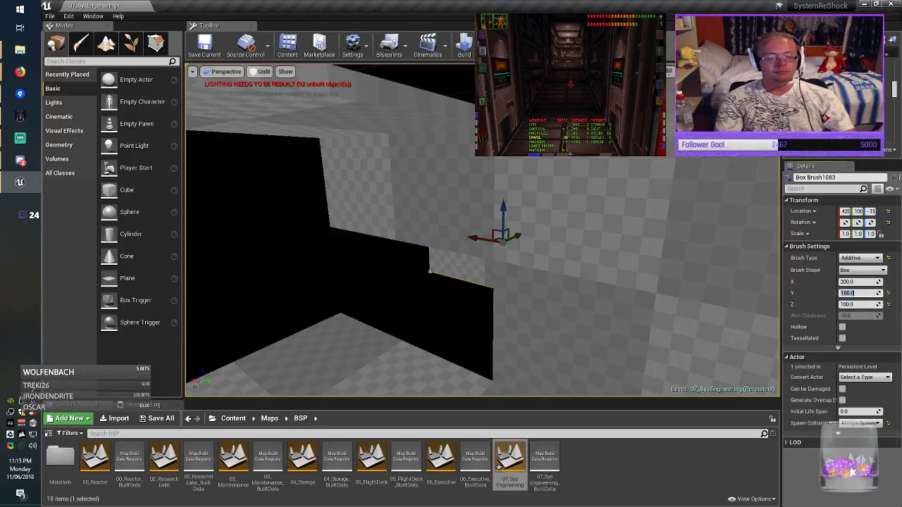
key("Return")
mouse_move(516, 235)
left_mouse_down()
mouse_move(423, 262)
mouse_move(459, 265)
left_mouse_up()
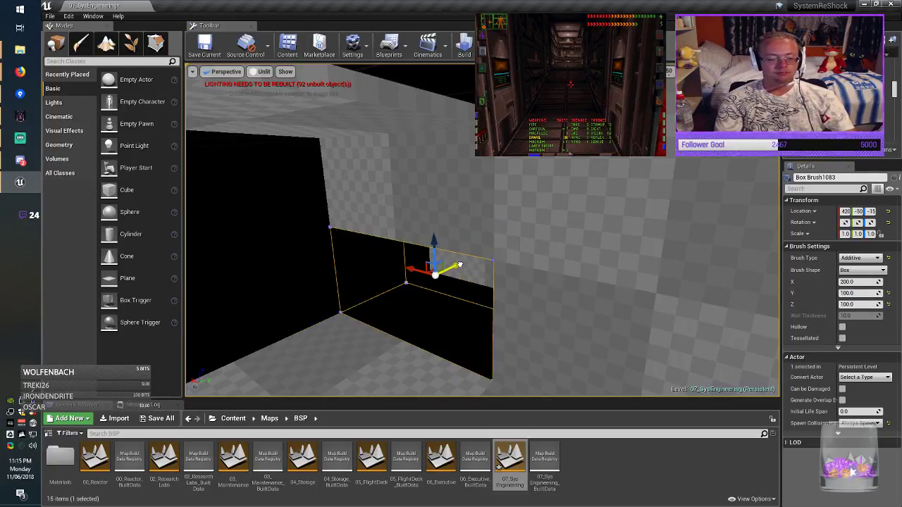
mouse_move(459, 265)
right_mouse_down()
mouse_move(342, 268)
mouse_move(363, 279)
right_mouse_up()
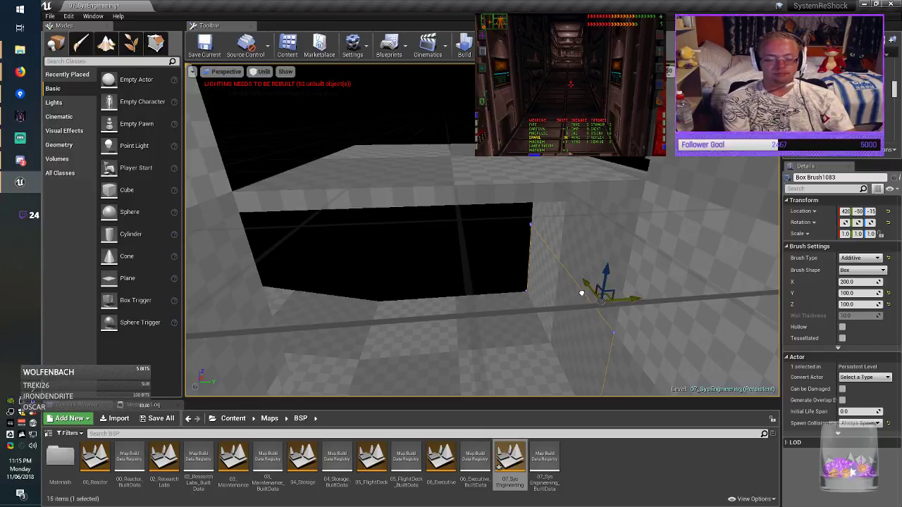
Duplicate the 200 × 100 × 100 wall brush across to the open gap under the ledge and set the copy's Y size to 200.
mouse_move(582, 293)
left_mouse_down("alt")
mouse_move(419, 229)
mouse_move(451, 233)
left_mouse_up("alt")
left_click(844, 293)
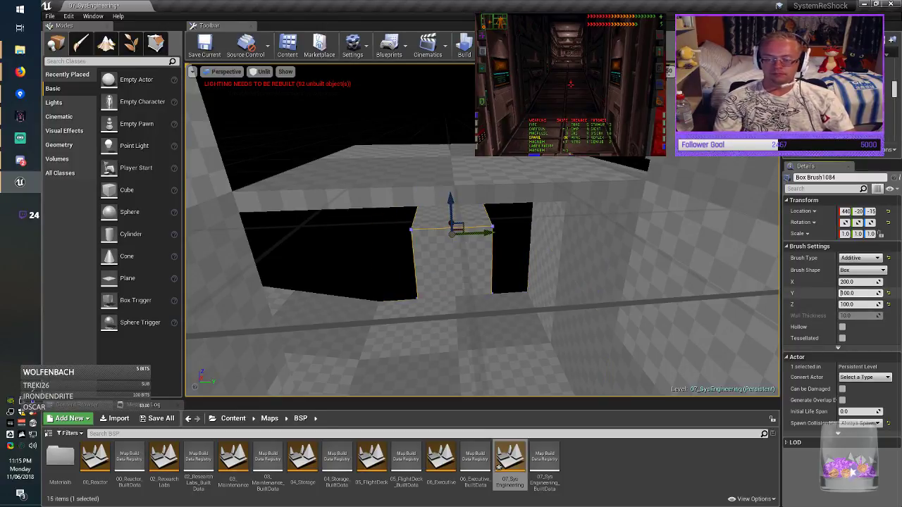
key("BackSpace")
type("2")
key("Return")
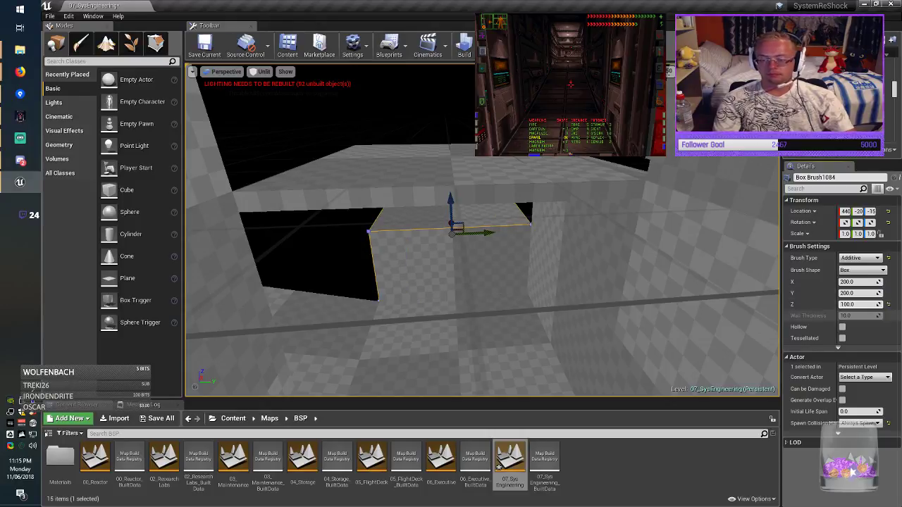
Set the copied wall brush's Z size to 200, raise it to meet the ledge and deselect it.
left_click(844, 304)
key("BackSpace")
type("2")
key("Return")
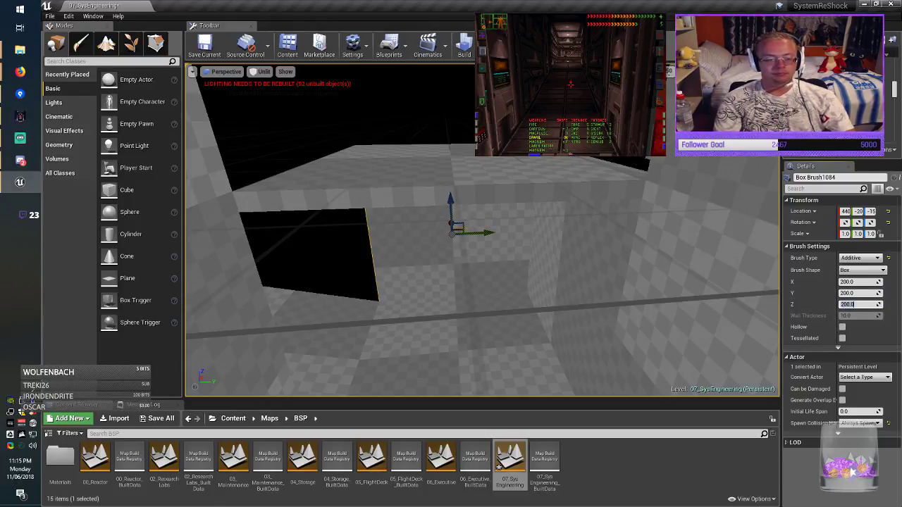
left_click_drag(451, 201, 451, 173)
key("Escape")
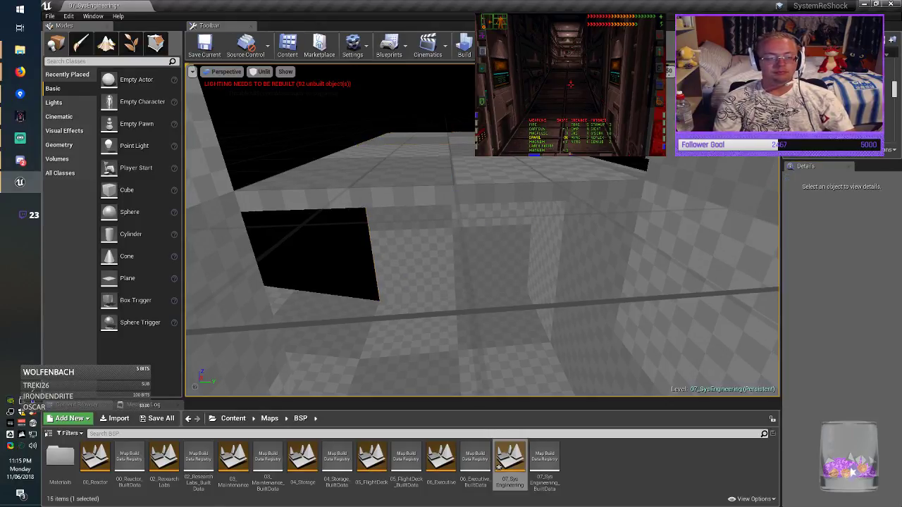
Save the 07_SysEngineering level.
mouse_move(451, 173)
right_mouse_down()
mouse_move(451, 198)
mouse_move(426, 187)
mouse_move(434, 196)
right_mouse_up()
key("s")
key("ctrl+s")
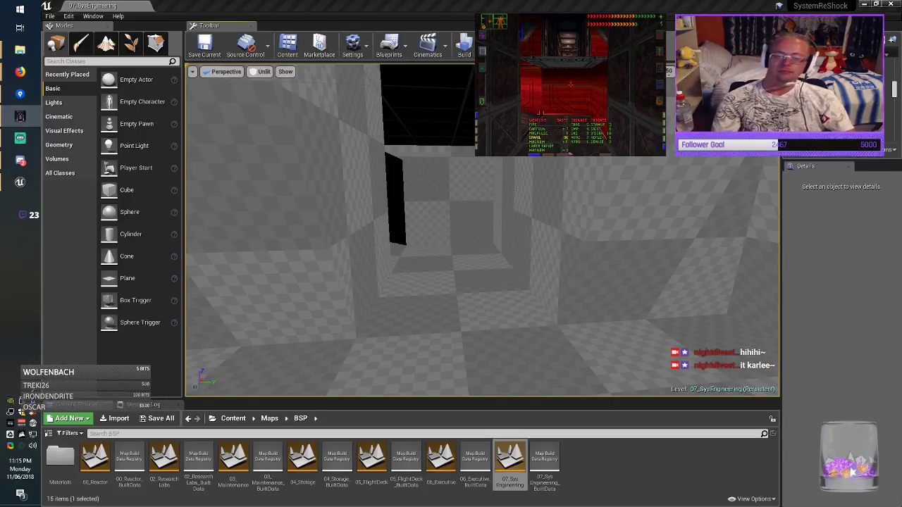
Duplicate the 600 × 600 × 100 floor brush straight up to Z 250 as the room's ceiling and deselect it.
right_click_drag(514, 189, 395, 197)
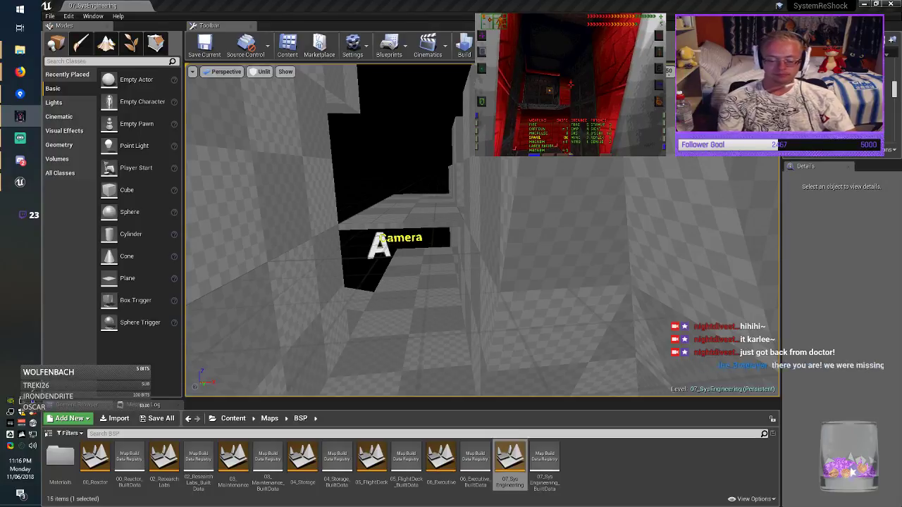
mouse_move(451, 282)
right_mouse_down()
mouse_move(430, 303)
mouse_move(451, 318)
right_mouse_up()
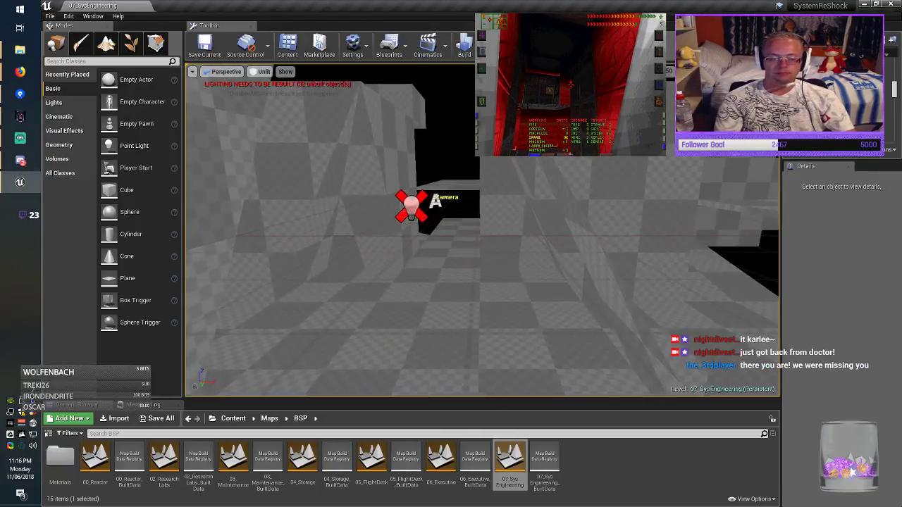
left_click(441, 328)
left_click_drag(415, 305, 416, 42, "alt")
mouse_move(437, 212)
right_mouse_down()
mouse_move(437, 247)
mouse_move(381, 247)
right_mouse_up()
left_click_drag(393, 171, 391, 146)
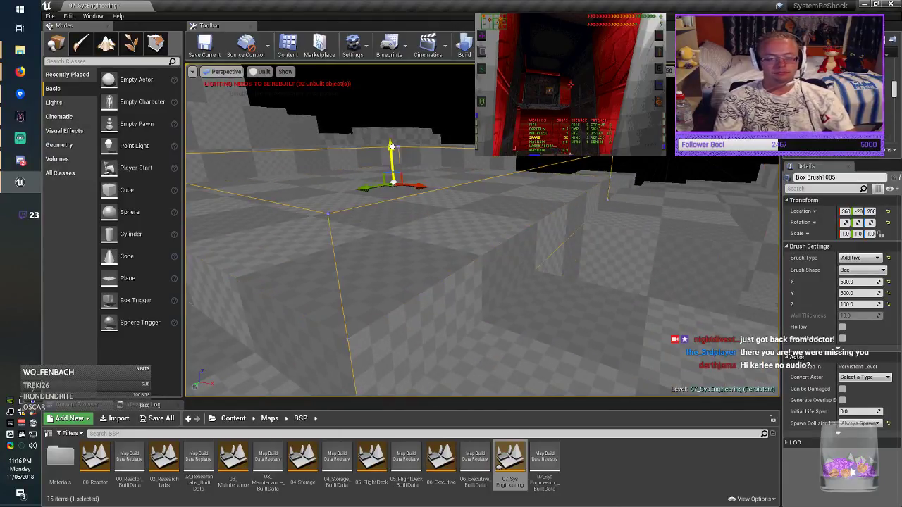
key("Escape")
Duplicate the 200 × 800 × 100 corridor floor brush straight up to Z 250 as a ceiling.
mouse_move(392, 146)
right_mouse_down()
mouse_move(394, 169)
mouse_move(392, 155)
mouse_move(416, 148)
mouse_move(405, 158)
mouse_move(440, 156)
right_mouse_up()
left_click(417, 338)
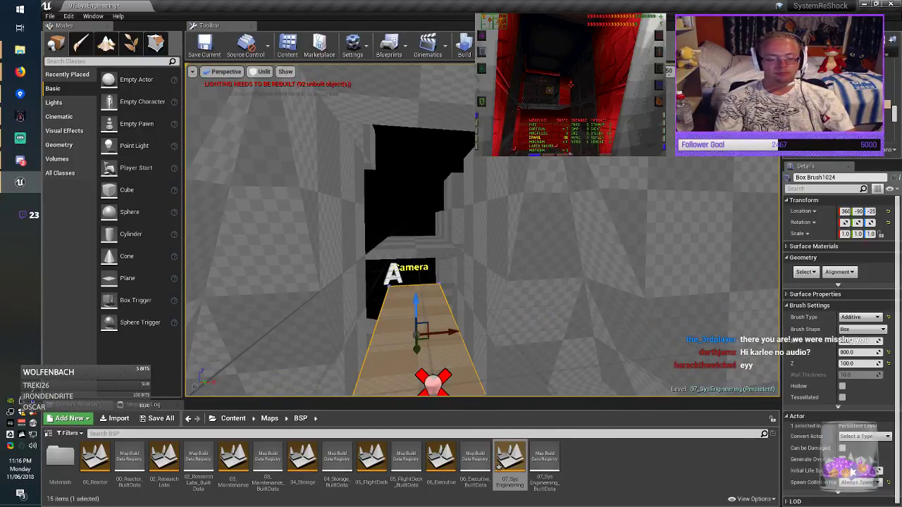
mouse_move(413, 291)
left_mouse_down("alt")
mouse_move(425, 98)
mouse_move(425, 121)
left_mouse_up("alt")
mouse_move(425, 121)
right_mouse_down()
mouse_move(384, 109)
mouse_move(514, 112)
mouse_move(472, 113)
mouse_move(486, 116)
mouse_move(458, 99)
mouse_move(489, 86)
right_mouse_up()
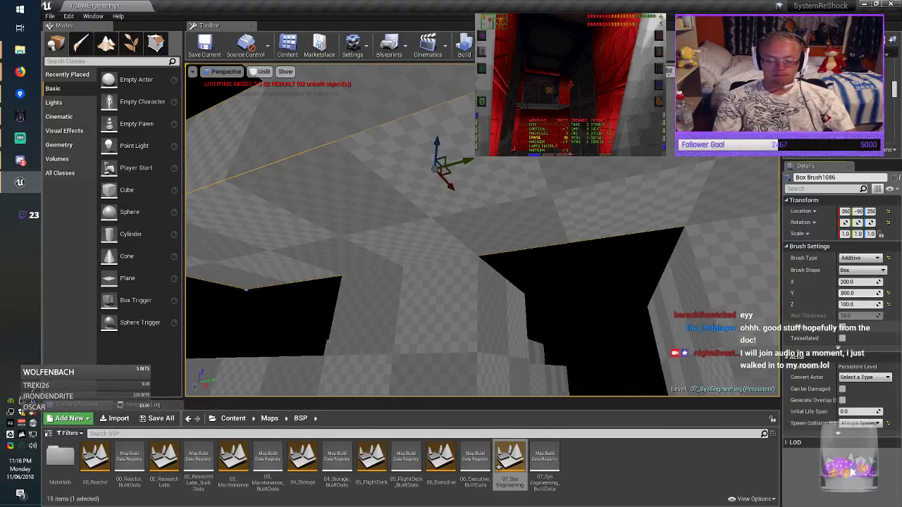
Set the new corridor ceiling brush's Y size to 400 and shift it along Y against the 600 × 600 room ceiling.
key("Return")
mouse_move(620, 247)
right_mouse_down()
mouse_move(632, 234)
mouse_move(676, 241)
mouse_move(657, 225)
right_mouse_up()
left_click_drag(386, 210, 513, 210)
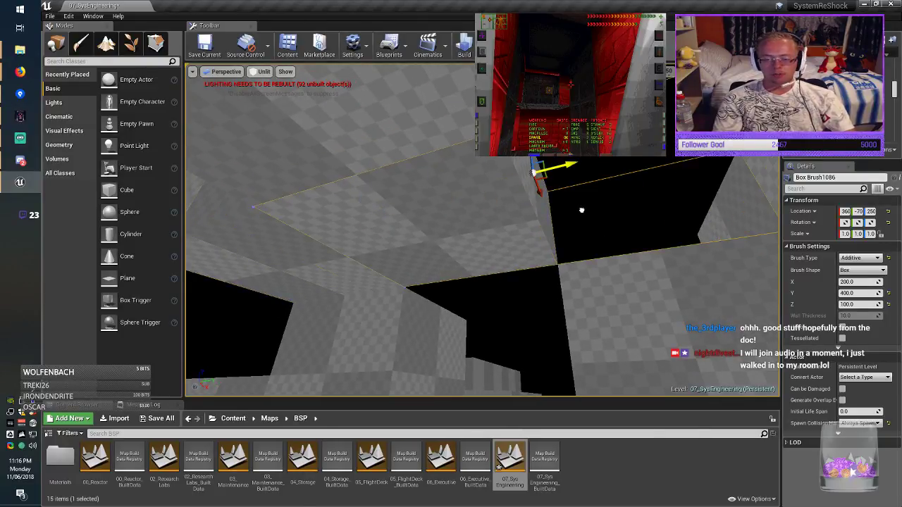
left_click_drag(581, 210, 581, 210)
right_click_drag(582, 210, 586, 210)
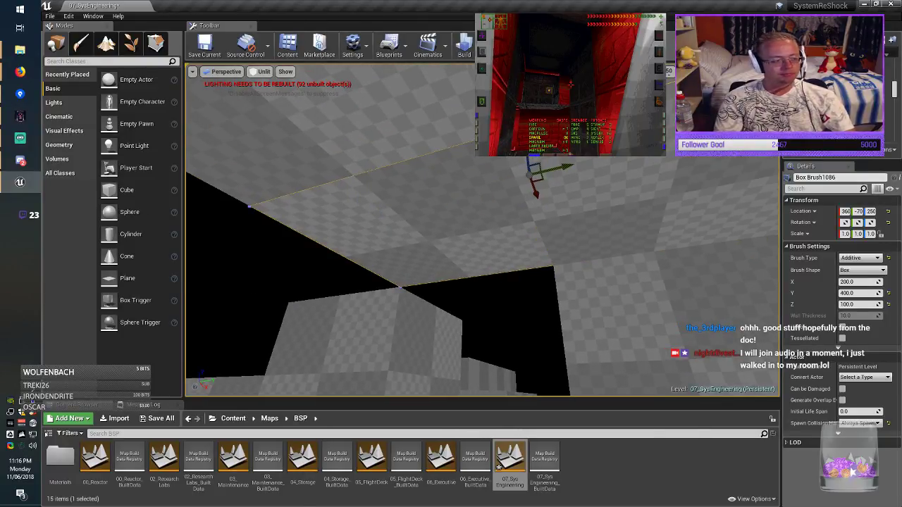
right_click_drag(423, 282, 508, 303)
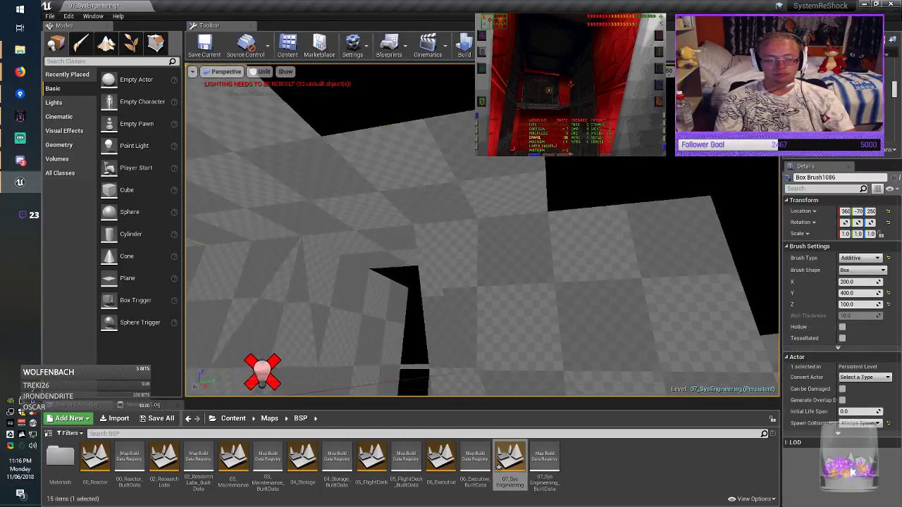
Duplicate the 200 × 400 × 100 ceiling brush along Y to 300, on the opposite side of the room ceiling.
left_click_drag(566, 221, 565, 221)
left_click(310, 148)
mouse_move(310, 148)
right_mouse_down()
mouse_move(282, 148)
mouse_move(279, 169)
mouse_move(189, 166)
right_mouse_up()
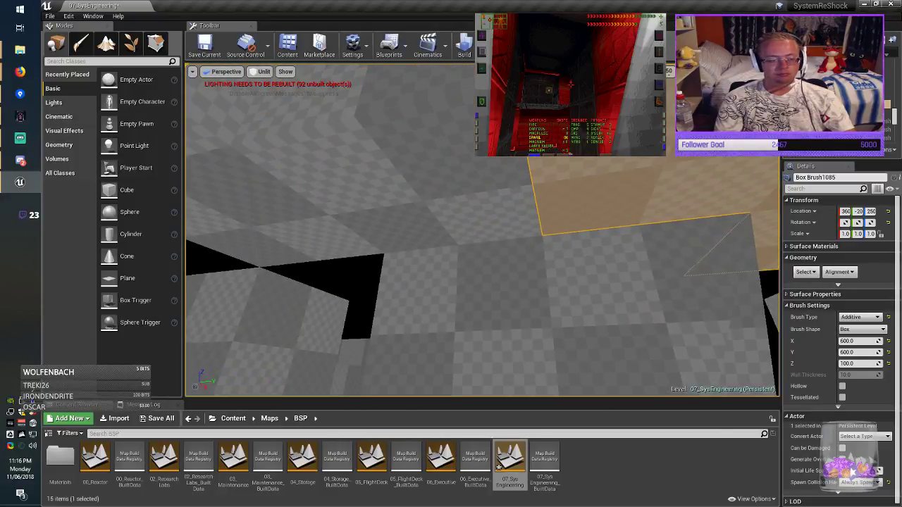
left_click_drag(585, 164, 564, 167)
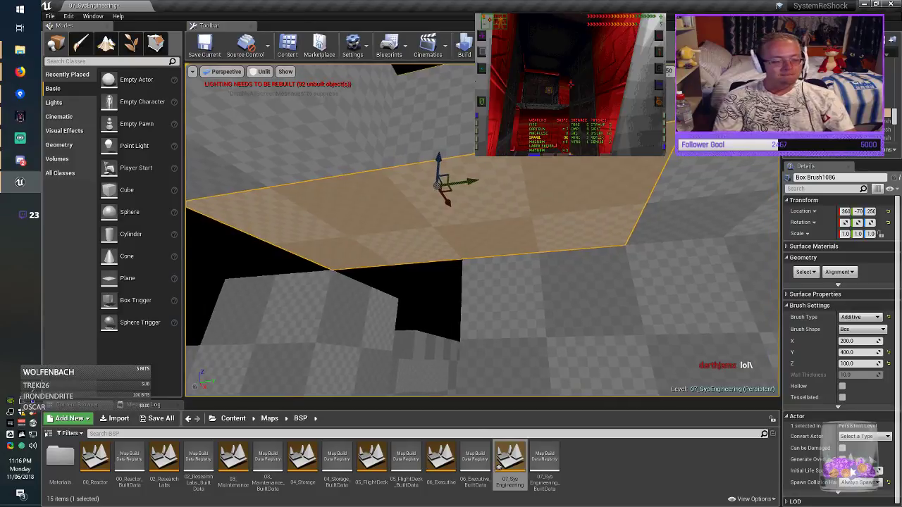
right_click_drag(482, 230, 563, 262)
key("f")
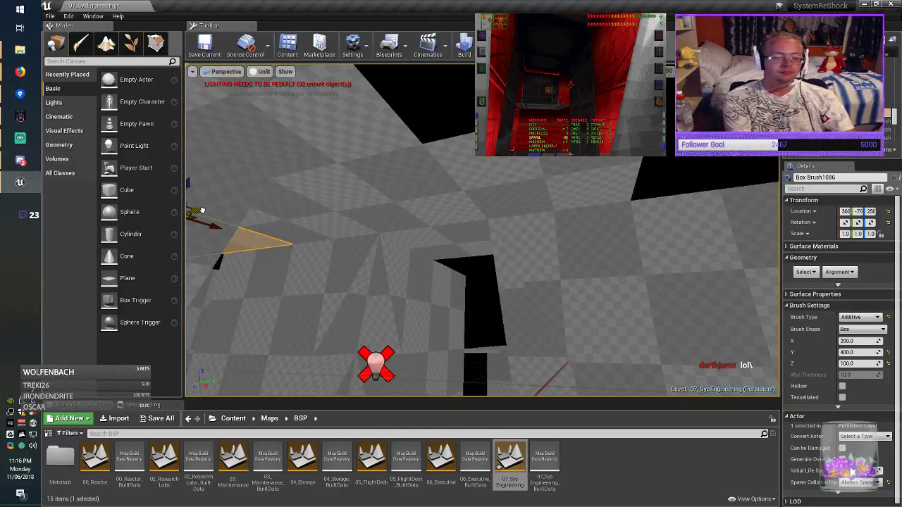
left_click_drag(202, 210, 570, 148, "alt")
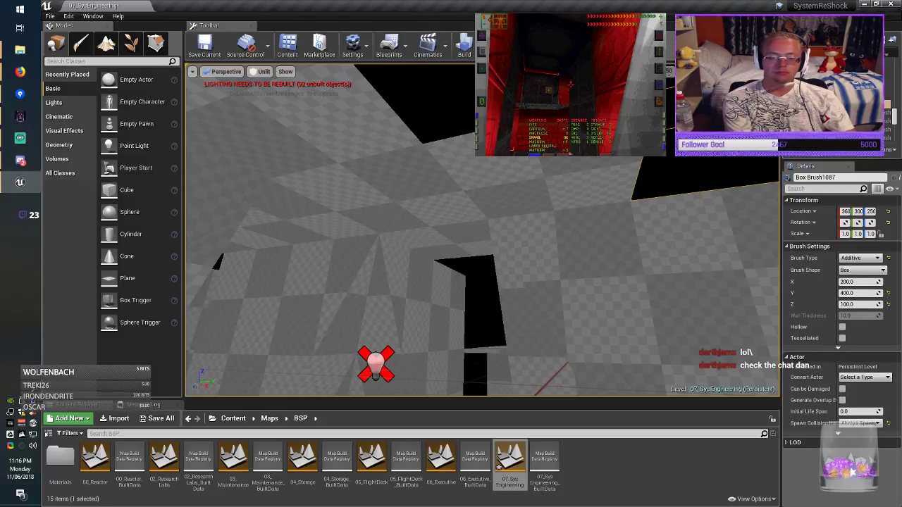
mouse_move(482, 233)
right_mouse_down()
mouse_move(543, 229)
mouse_move(585, 204)
mouse_move(564, 169)
mouse_move(599, 193)
mouse_move(591, 201)
mouse_move(451, 180)
mouse_move(627, 187)
mouse_move(613, 184)
right_mouse_up()
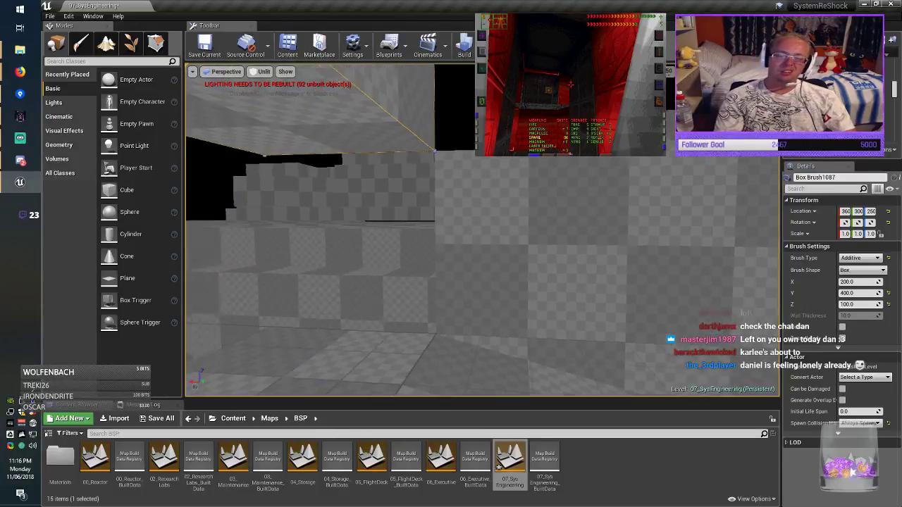
Set the 400-long, 300-high corridor wall brush's Y size to 200 and shift it along Y to 600.
mouse_move(419, 264)
right_mouse_down()
mouse_move(409, 258)
mouse_move(585, 261)
mouse_move(398, 246)
right_mouse_up()
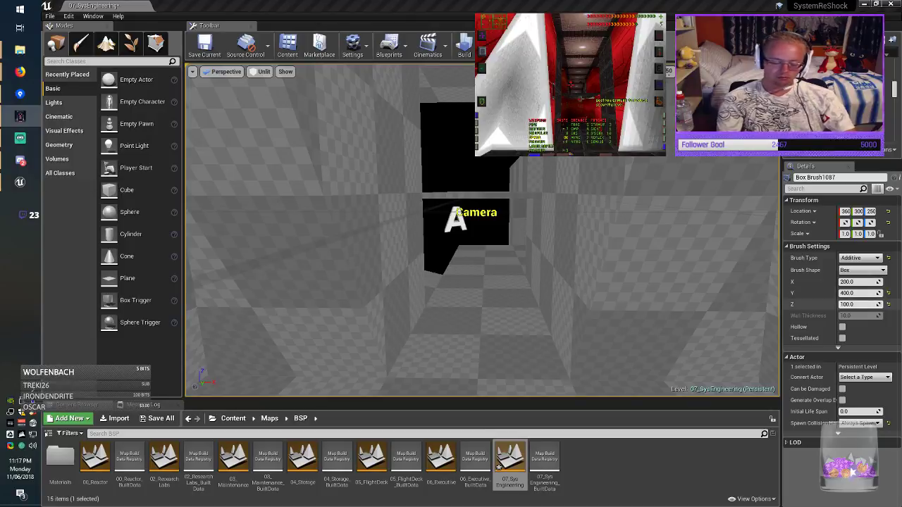
right_click_drag(483, 233, 757, 207)
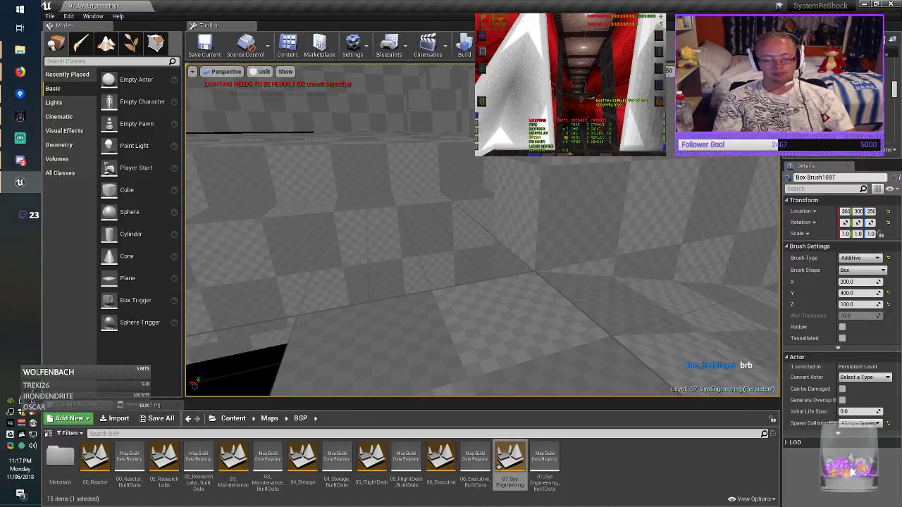
left_click(663, 212)
mouse_move(662, 212)
right_mouse_down()
mouse_move(712, 204)
mouse_move(682, 208)
mouse_move(694, 257)
mouse_move(669, 218)
mouse_move(668, 240)
mouse_move(744, 253)
right_mouse_up()
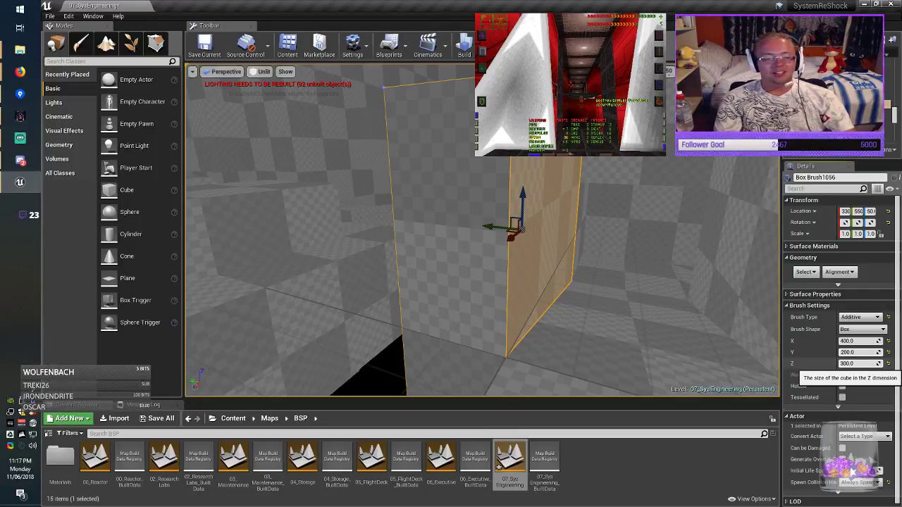
key("Return")
left_click_drag(489, 227, 450, 223)
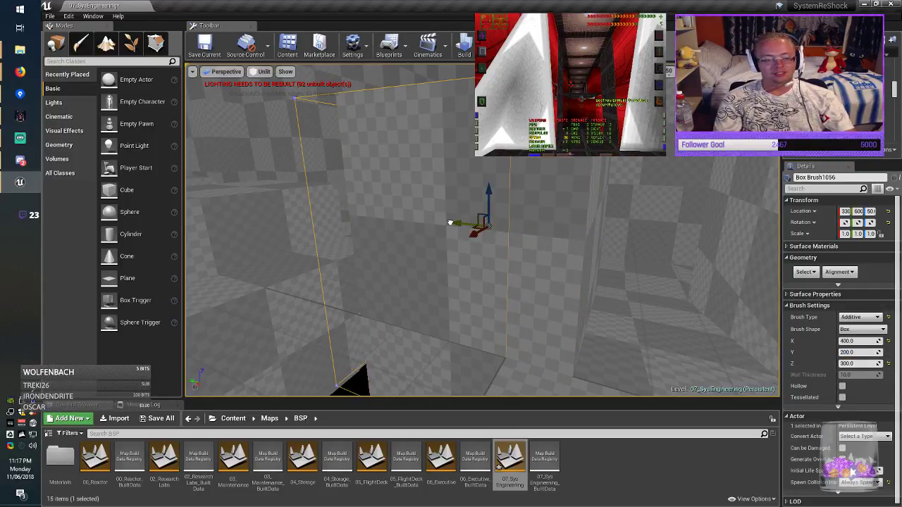
mouse_move(450, 223)
right_mouse_down()
mouse_move(286, 217)
mouse_move(296, 214)
right_mouse_up()
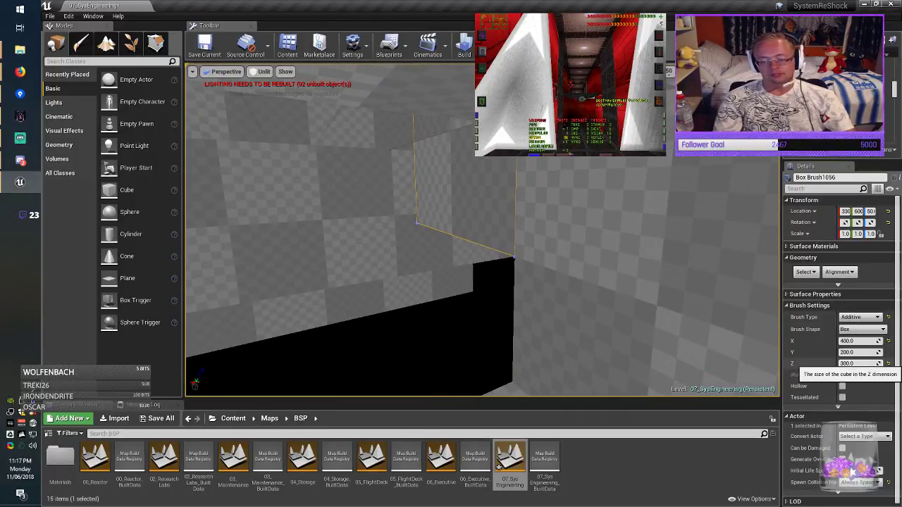
Set the same wall brush's Z size to 400 and lower it to Z 0.
left_click(858, 363)
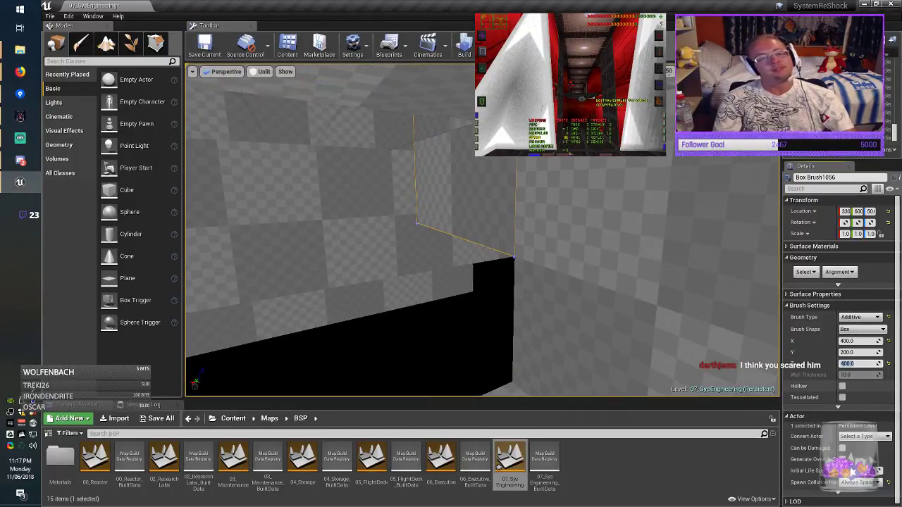
key("Return")
mouse_move(482, 267)
right_mouse_down()
mouse_move(497, 311)
mouse_move(506, 309)
mouse_move(493, 307)
right_mouse_up()
right_click_drag(451, 252, 439, 245)
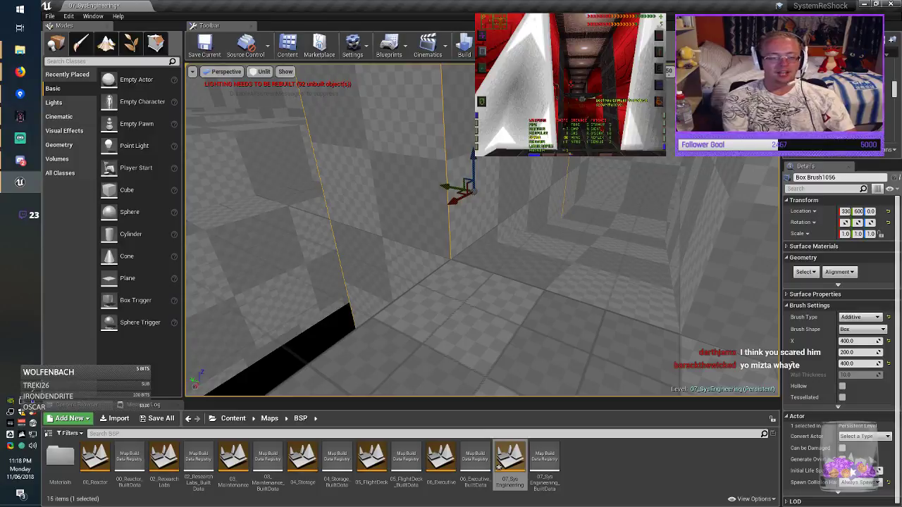
Duplicate the 400 × 200 × 400 wall brush along X beside the floor gap and set the copy's Z size to 200.
left_click_drag(446, 212, 280, 324, "alt")
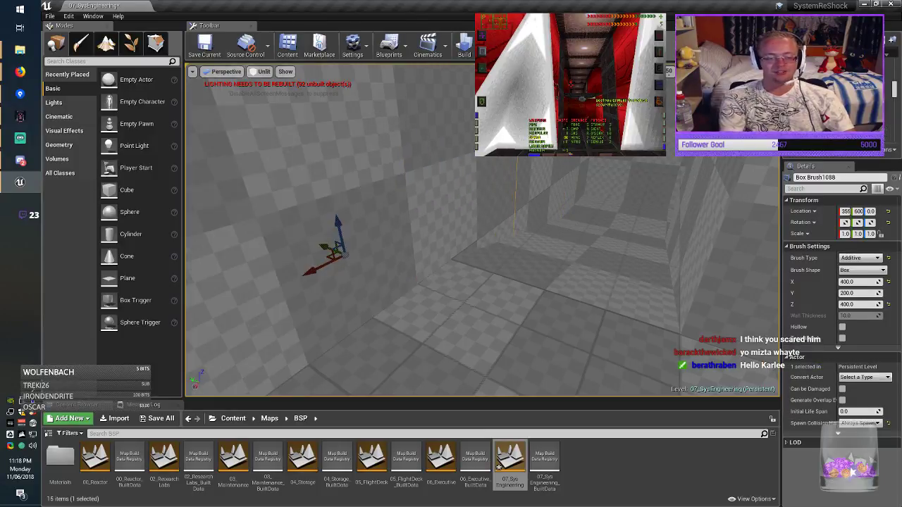
right_click_drag(289, 319, 281, 315)
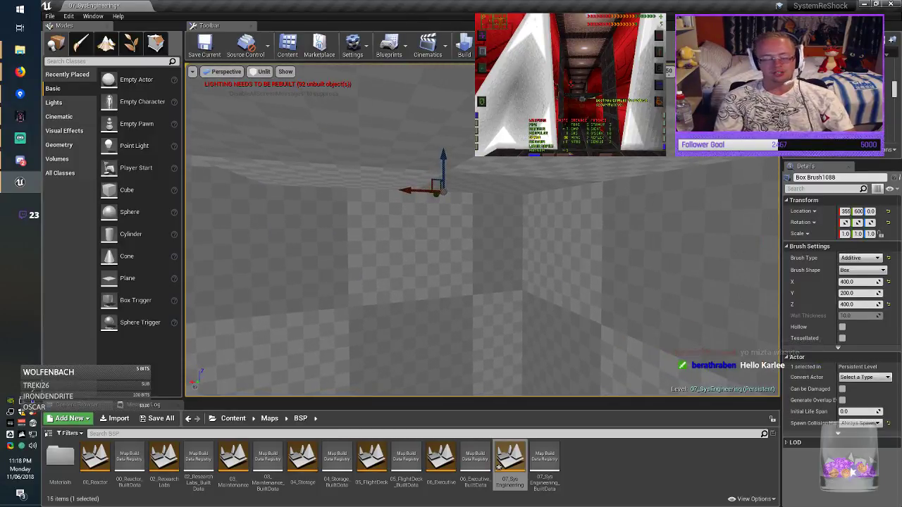
left_click(841, 304)
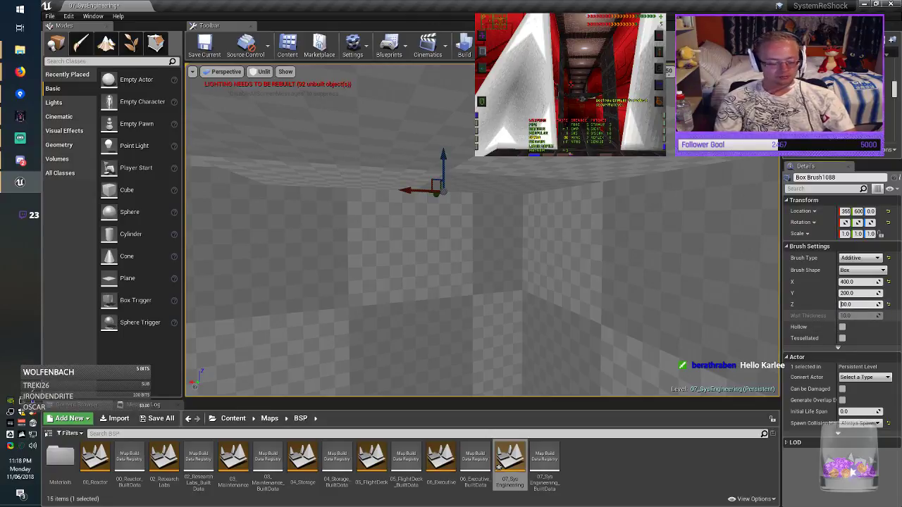
type("200")
key("Return")
Lower the copied wall brush, set its X size to 200 and shift it along X against the neighbouring wall.
left_click_drag(441, 180, 453, 263)
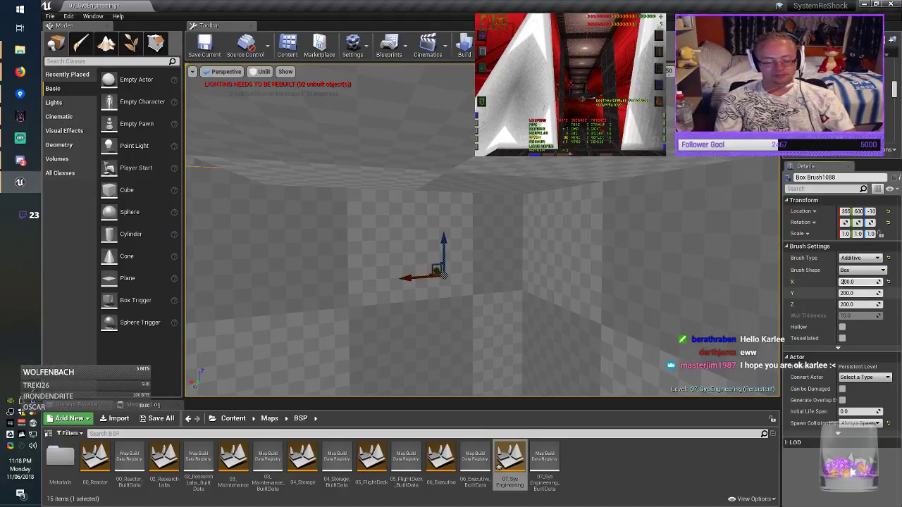
left_click_drag(423, 277, 351, 281)
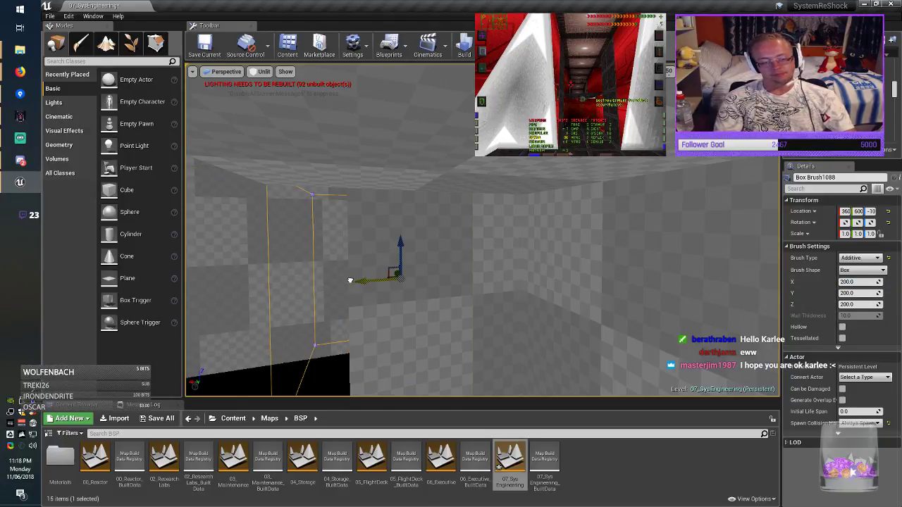
mouse_move(357, 280)
right_mouse_down()
mouse_move(311, 303)
mouse_move(321, 289)
mouse_move(345, 296)
mouse_move(331, 282)
right_mouse_up()
Duplicate the 400 × 200 × 400 wall brush along X, leaving a passage-width gap between the two walls.
left_click(550, 236)
mouse_move(550, 237)
right_mouse_down()
mouse_move(518, 239)
mouse_move(525, 275)
right_mouse_up()
right_click_drag(331, 274, 370, 281)
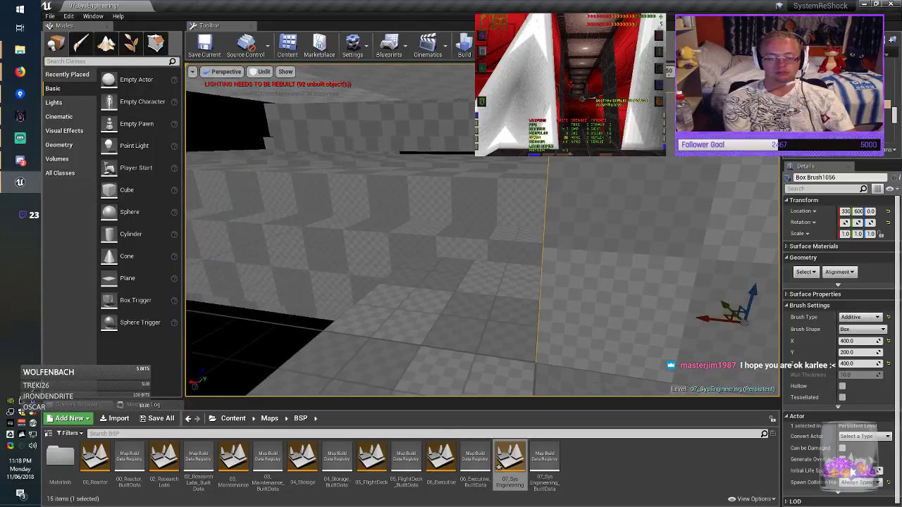
left_click_drag(689, 322, 494, 316, "alt")
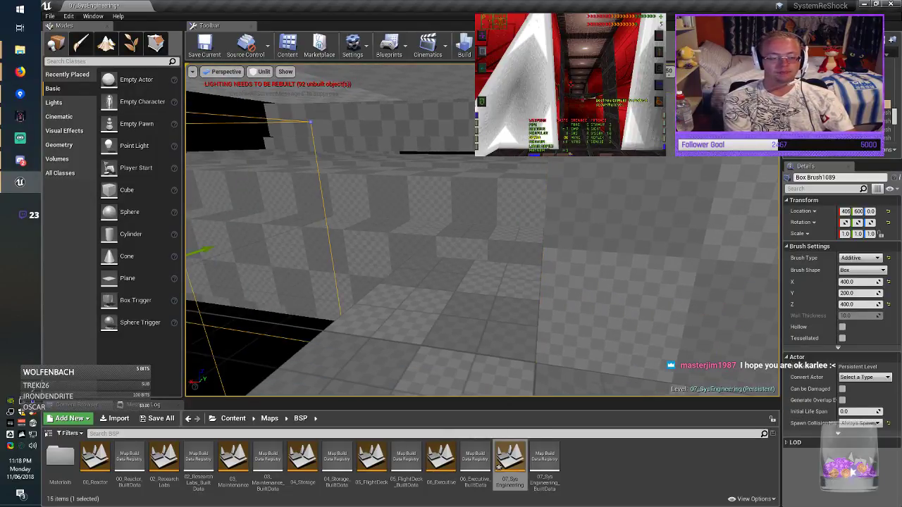
left_click_drag(169, 299, 267, 306, "alt")
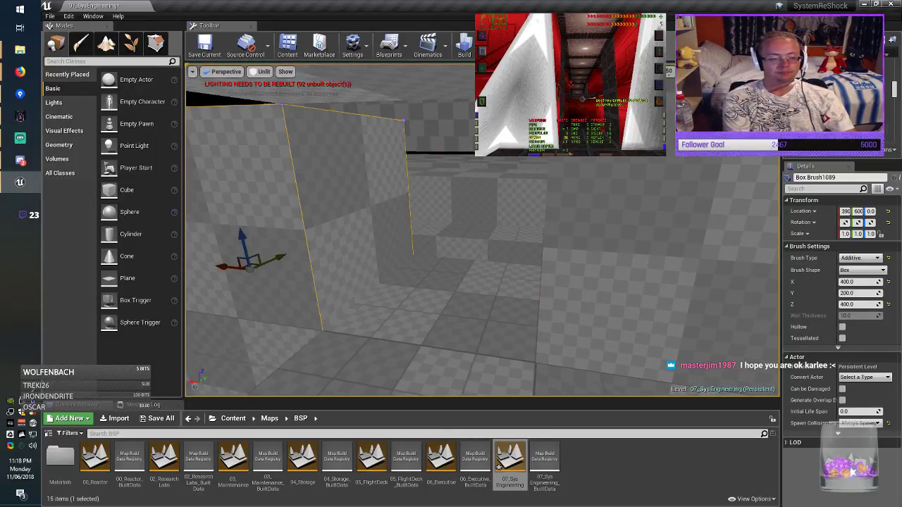
mouse_move(423, 282)
right_mouse_down()
mouse_move(317, 278)
mouse_move(451, 279)
right_mouse_up()
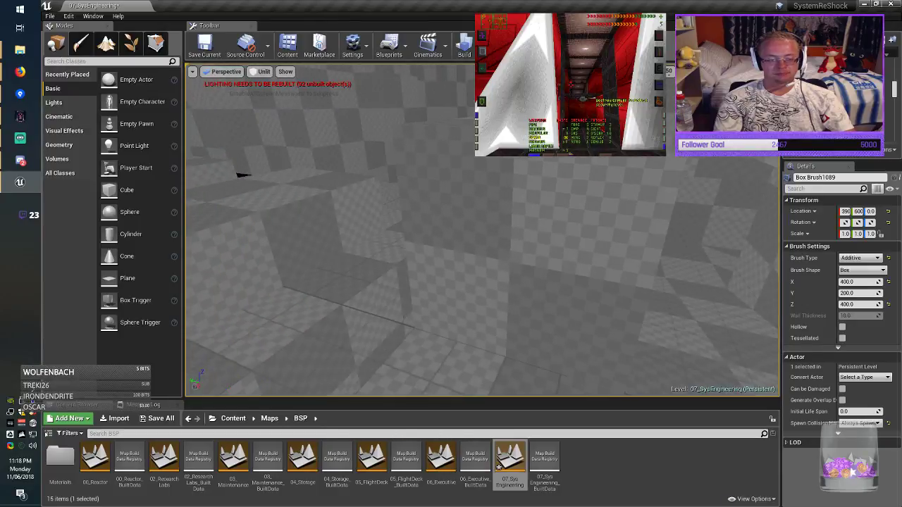
Duplicate the 400 × 200 × 400 wall brush again and place the copy at the gap, at Y 700.
left_click(522, 261)
right_click_drag(522, 261, 627, 254)
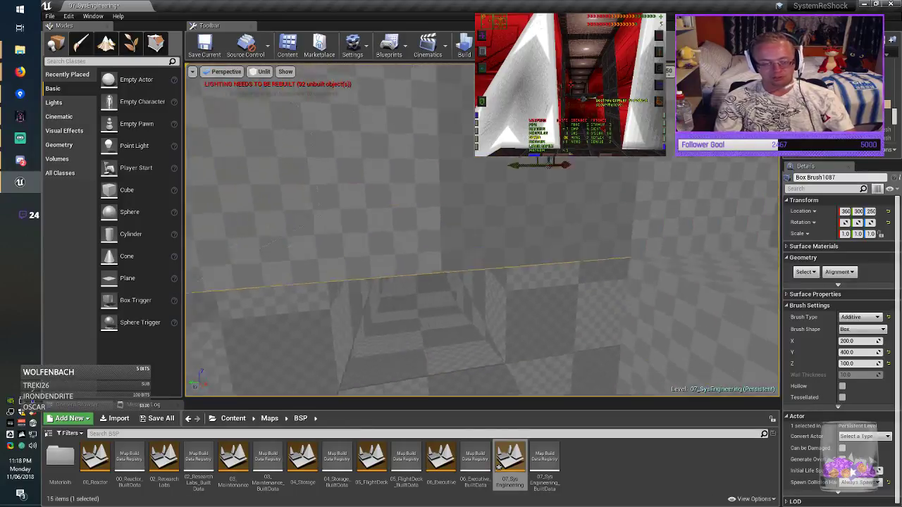
mouse_move(482, 230)
right_mouse_down()
mouse_move(514, 271)
mouse_move(493, 264)
right_mouse_up()
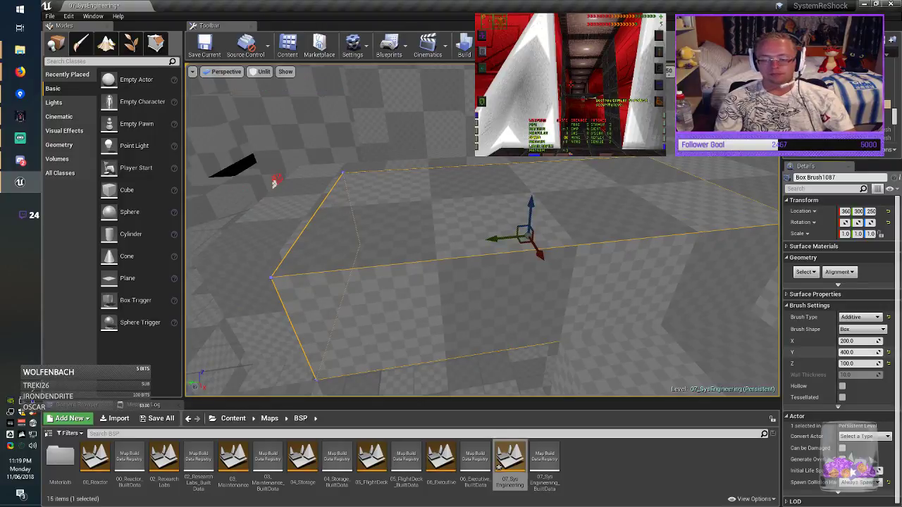
mouse_move(275, 181)
right_mouse_down()
mouse_move(279, 198)
mouse_move(325, 185)
right_mouse_up()
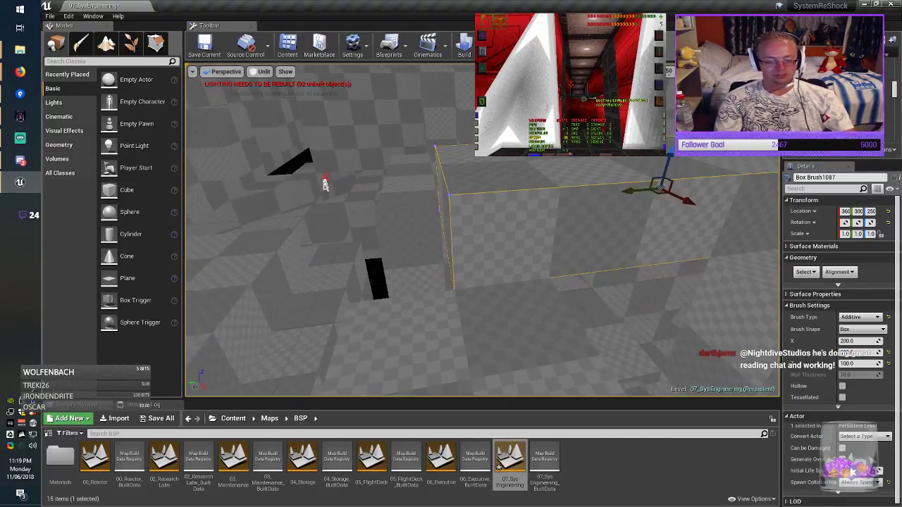
right_click_drag(564, 210, 563, 210)
left_click(495, 269)
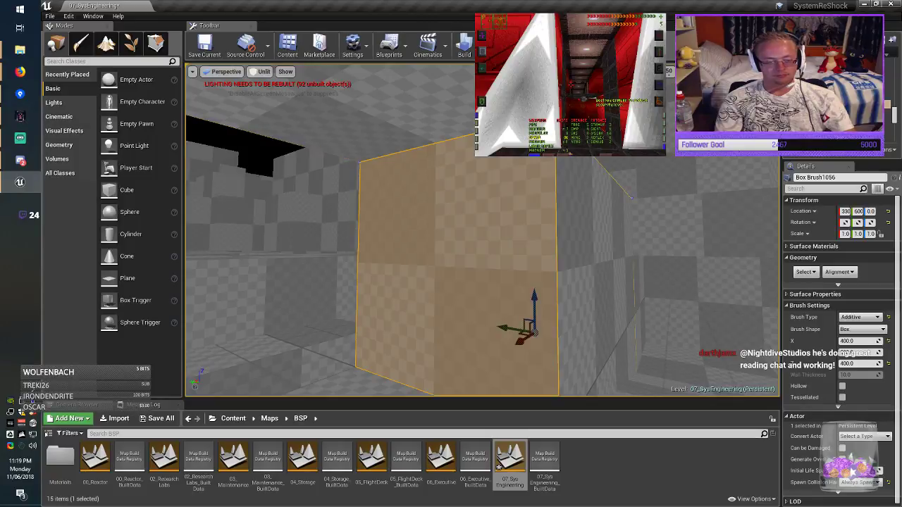
right_click_drag(495, 269, 495, 269)
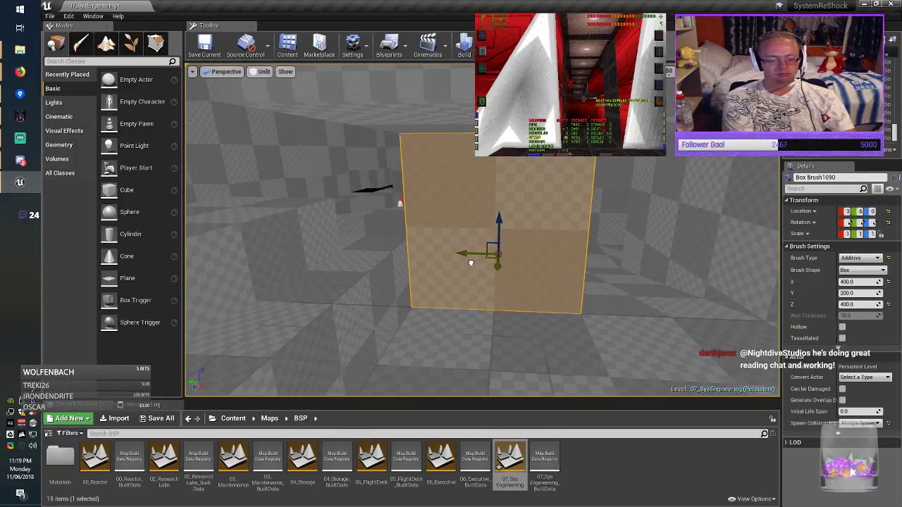
left_click(355, 359)
left_click_drag(368, 335, 368, 335)
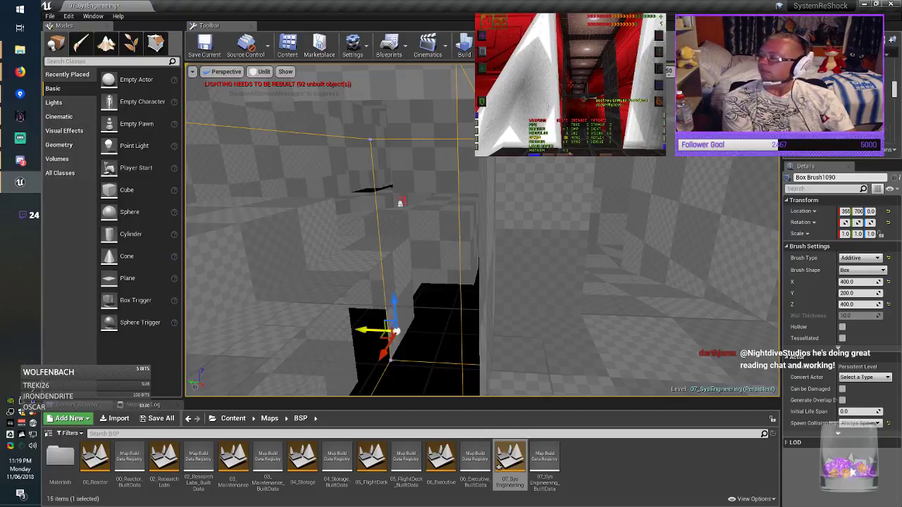
right_click_drag(368, 335, 368, 334)
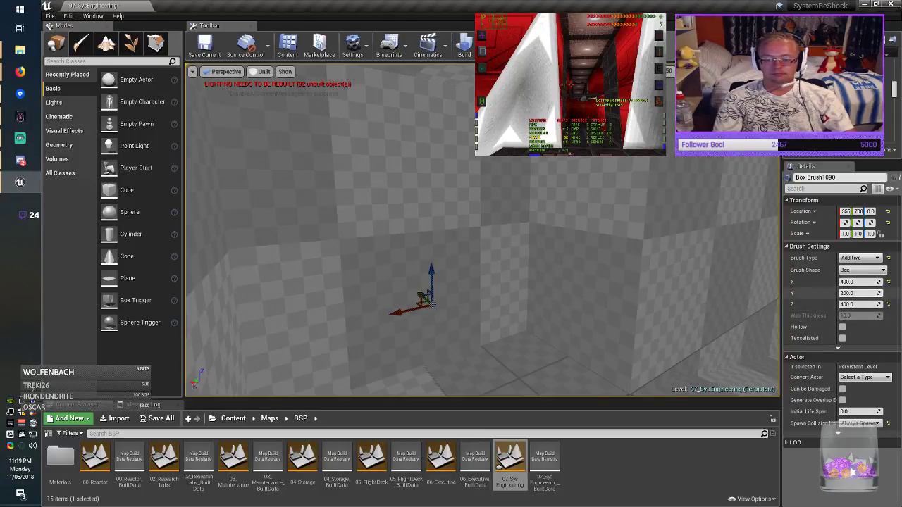
Set the new wall brush's Y size to 100 and its X size to 200.
left_click(854, 293)
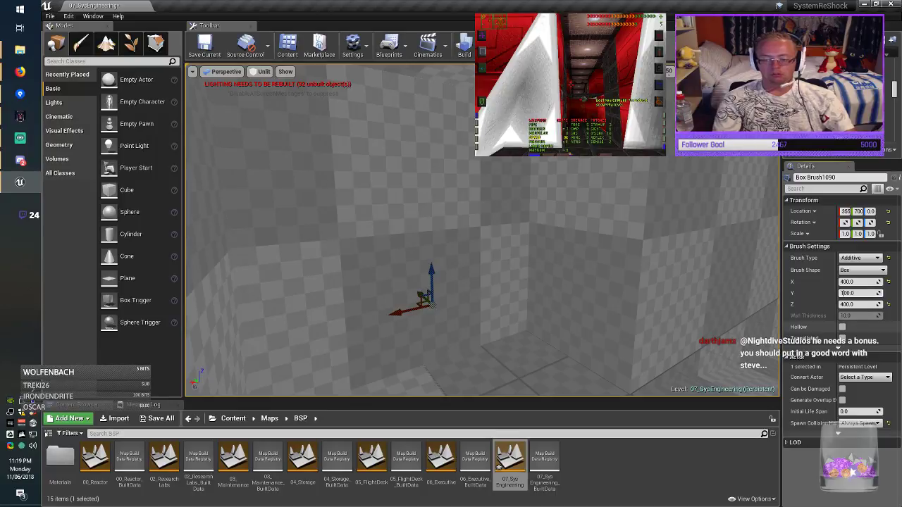
left_click(854, 282)
key("Return")
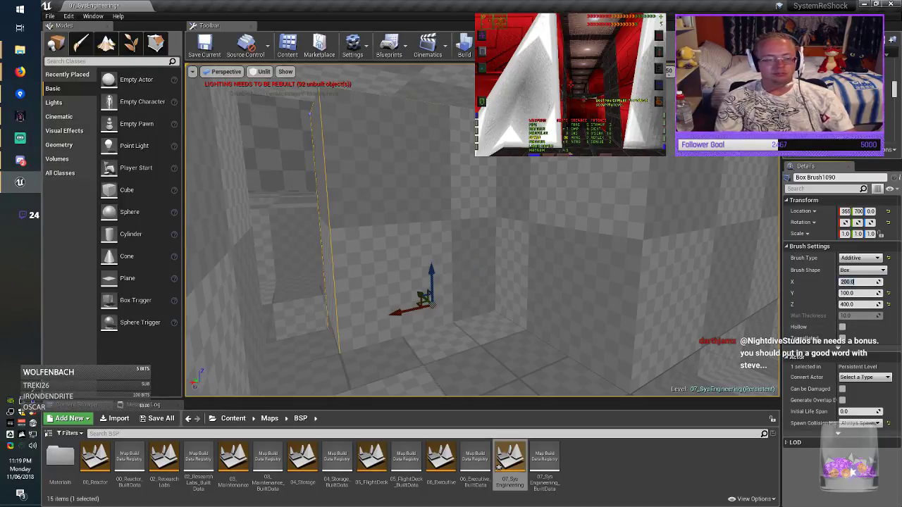
Shift the 200 × 100 × 400 brush along X into the gap and along Y to 750 as its back wall.
left_click_drag(393, 314, 350, 321)
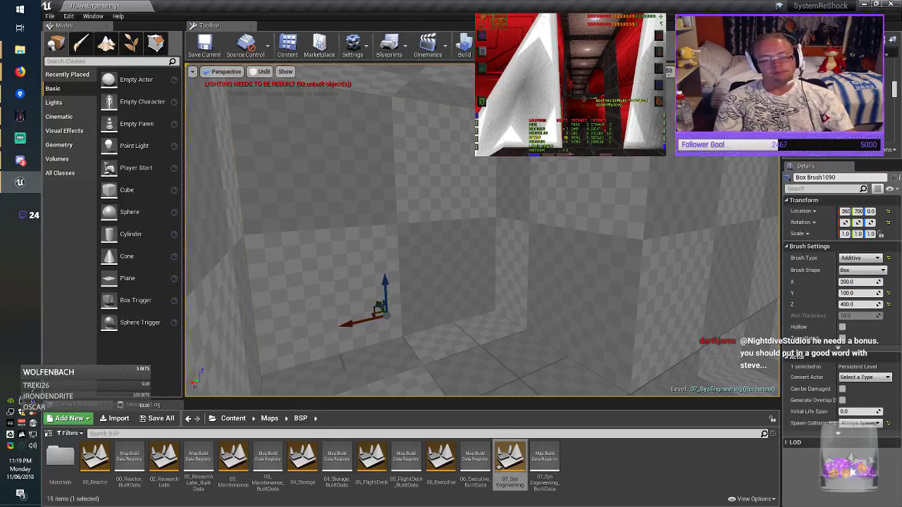
mouse_move(351, 321)
right_mouse_down()
mouse_move(458, 314)
mouse_move(451, 328)
right_mouse_up()
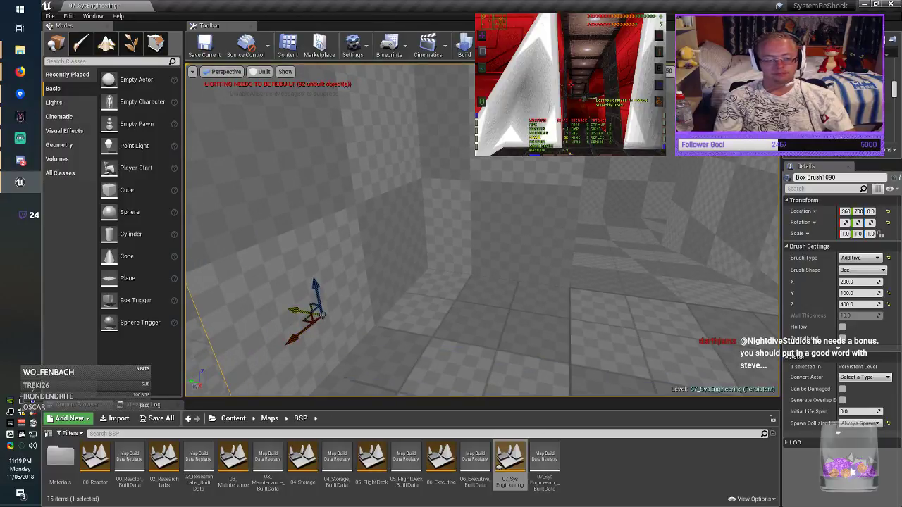
left_click_drag(322, 315, 248, 304)
mouse_move(242, 302)
right_mouse_down()
mouse_move(233, 303)
mouse_move(288, 299)
right_mouse_up()
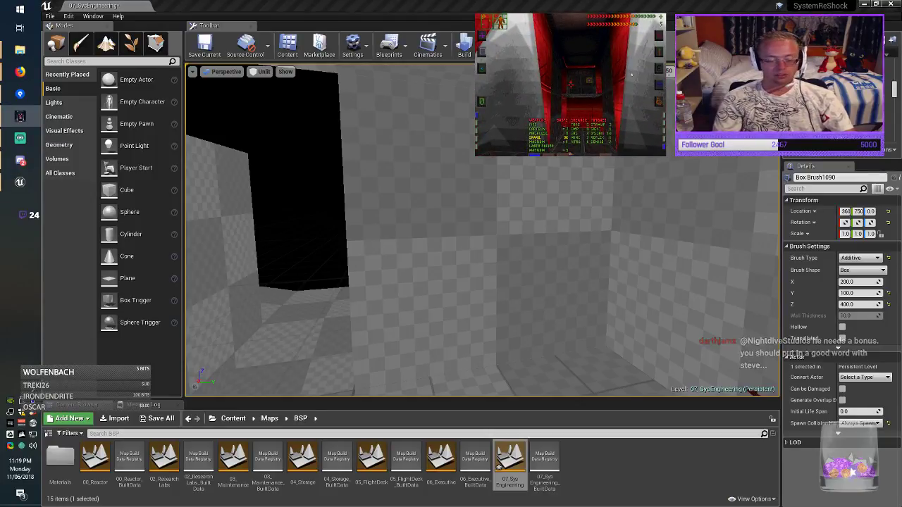
right_click_drag(482, 232, 521, 247)
right_click_drag(339, 293, 374, 285)
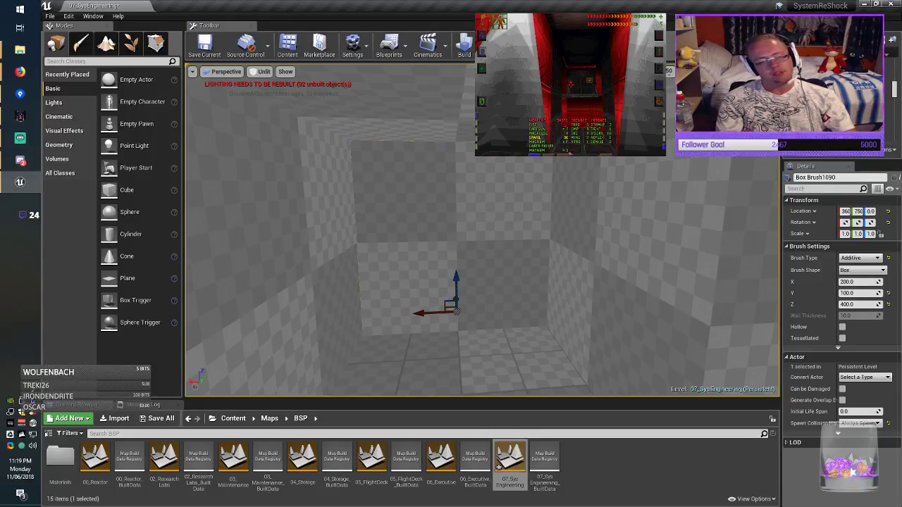
Place a plane on the back wall of the recess and rotate it to face into the recess.
right_click_drag(374, 285, 415, 280)
left_click_drag(127, 279, 542, 246)
left_click_drag(537, 211, 540, 269)
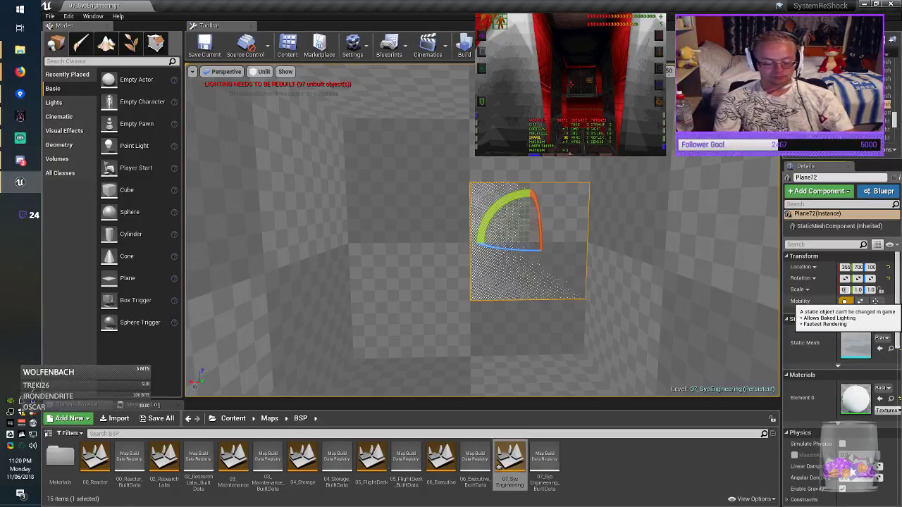
Set the plane's X and Y scale to 0.5.
type(".5")
key("Return")
type("0")
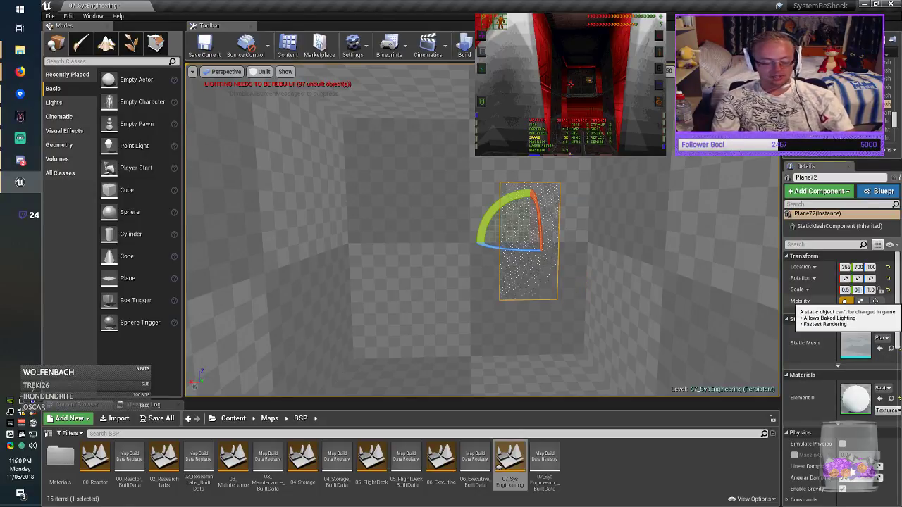
type(".5")
key("Return")
Raise the plane on the back wall to about Z 124 and pull it slightly off the surface to about Y 699.
right_click_drag(564, 268, 656, 236)
key("w")
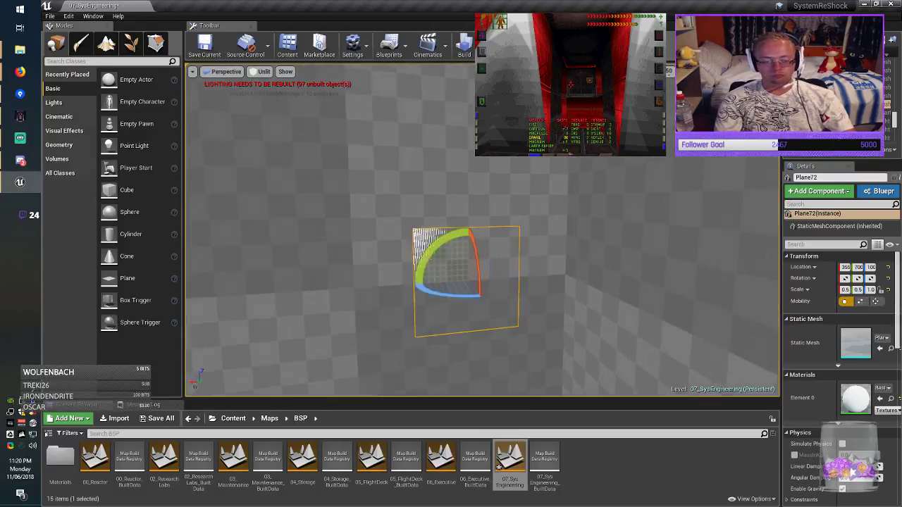
key("w")
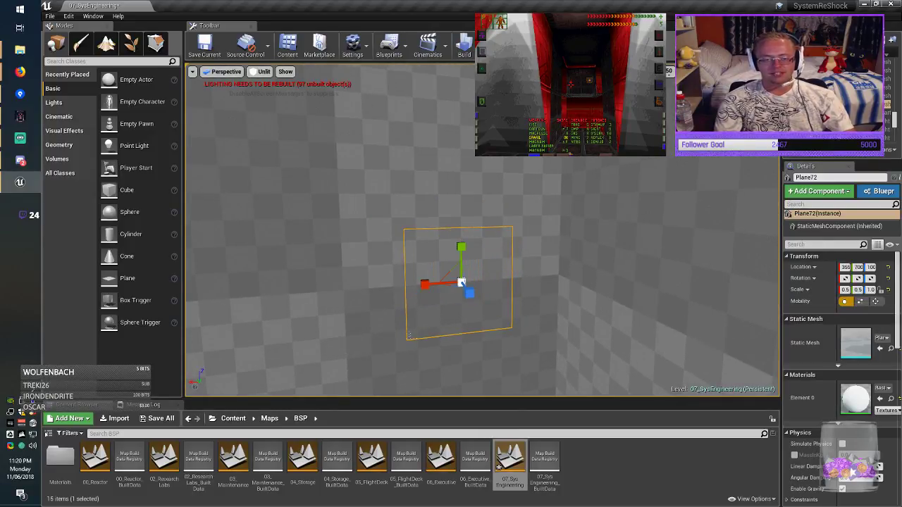
key("w")
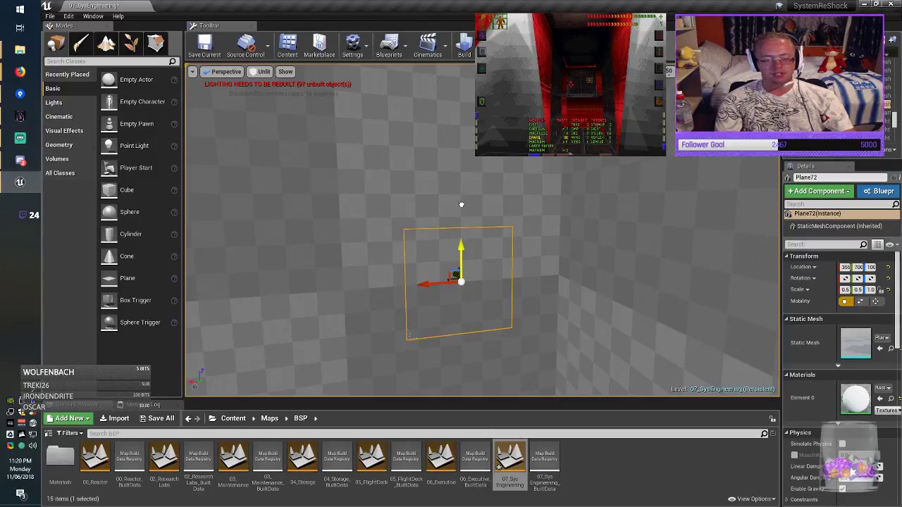
left_click_drag(460, 248, 473, 192)
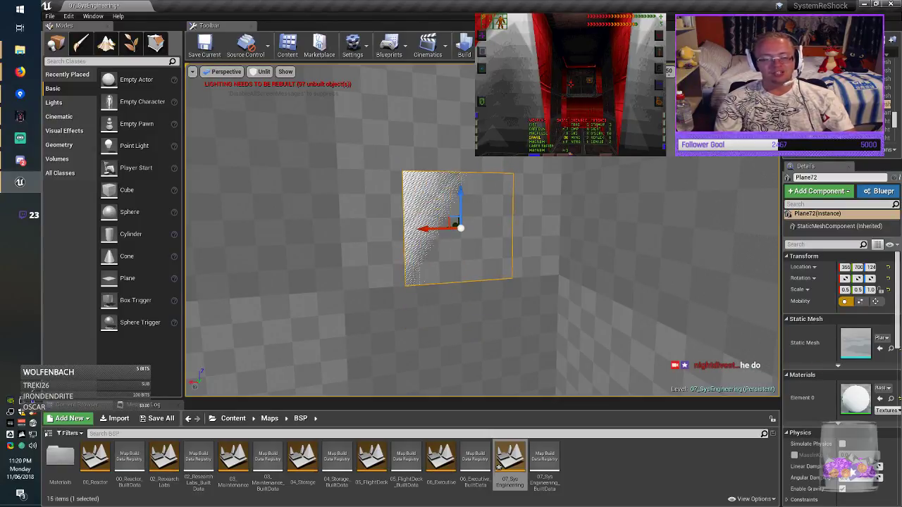
right_click_drag(473, 192, 629, 208)
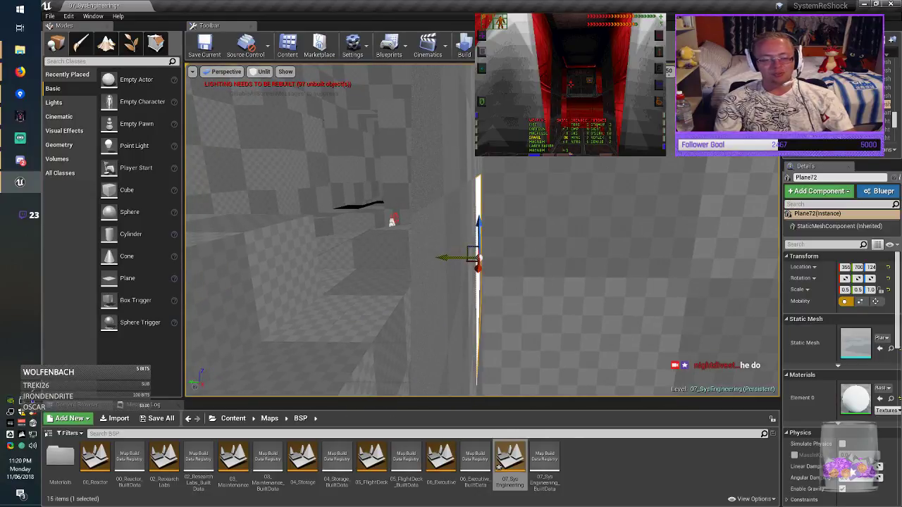
left_click_drag(450, 258, 451, 258)
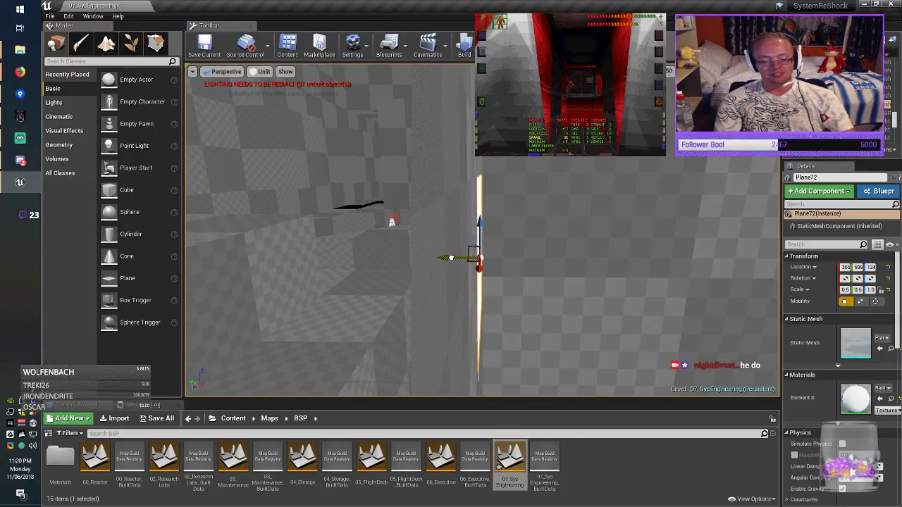
key("Escape")
Move the plane sideways and up to about Z 154 near the back wall's side edge, and save the level.
right_click_drag(451, 258, 363, 243)
left_click(372, 239)
left_click_drag(503, 241, 555, 175)
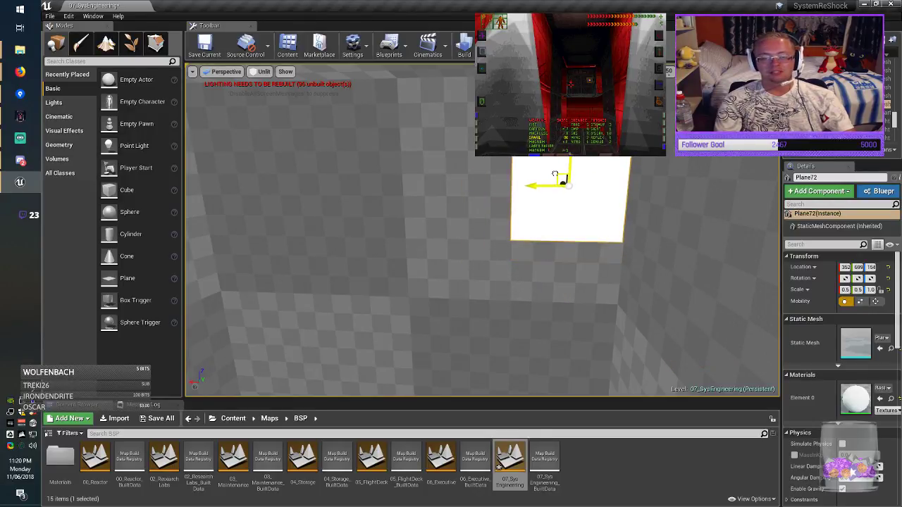
key("Escape")
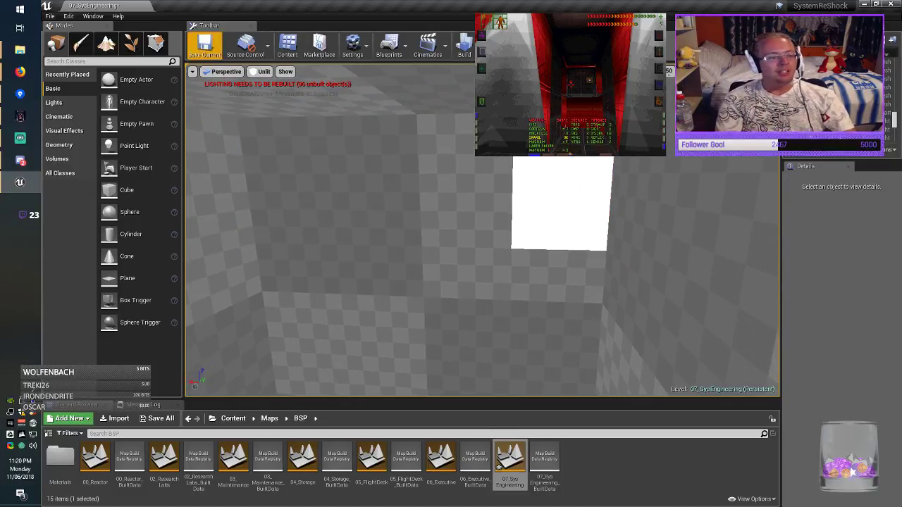
left_click(204, 46)
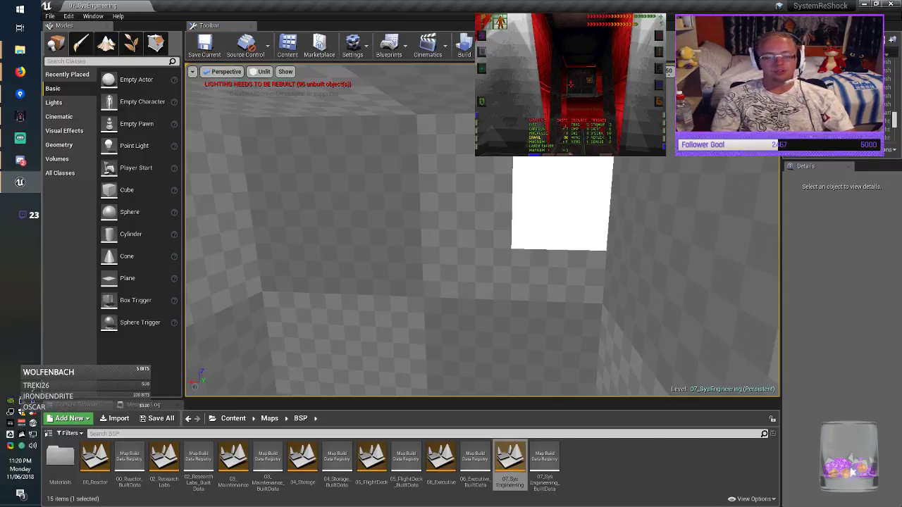
Select the white plane on the back wall and save the 07_SysEngineering level again.
right_click(383, 171)
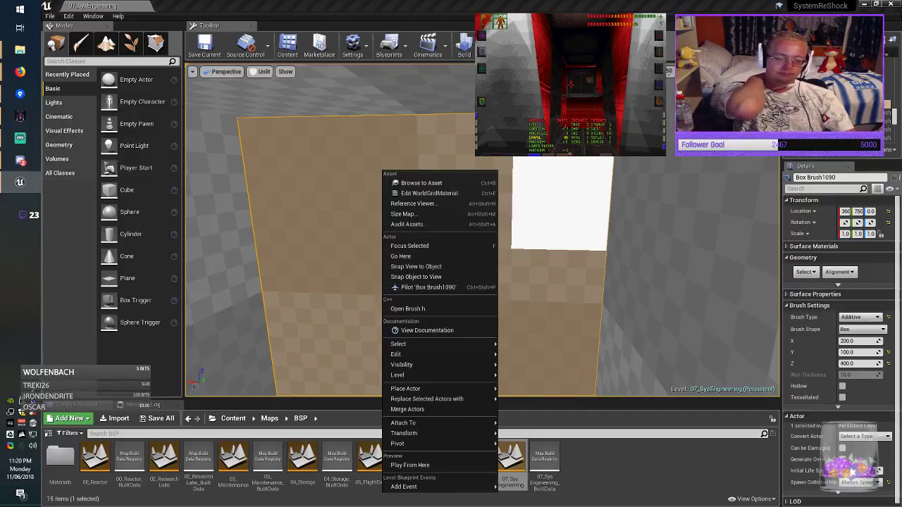
mouse_move(381, 170)
right_mouse_down()
mouse_move(347, 208)
mouse_move(376, 169)
mouse_move(366, 148)
right_mouse_up()
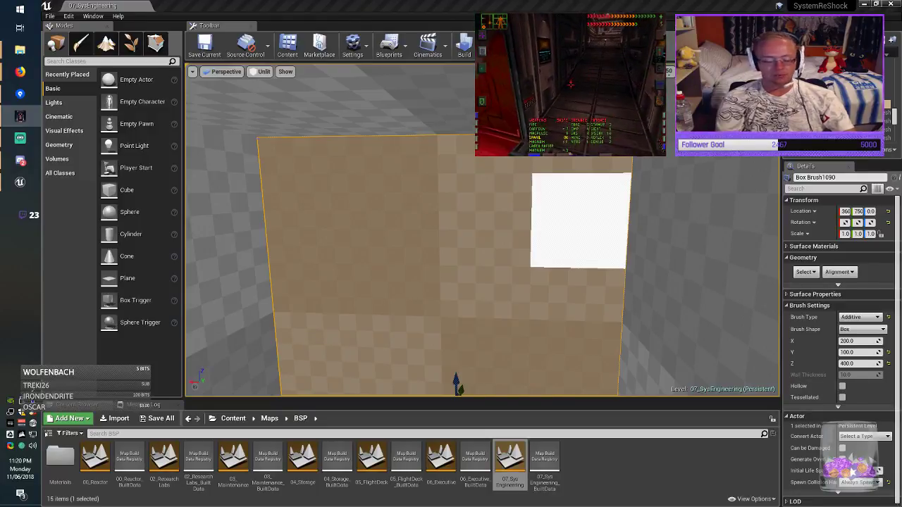
left_click(579, 224)
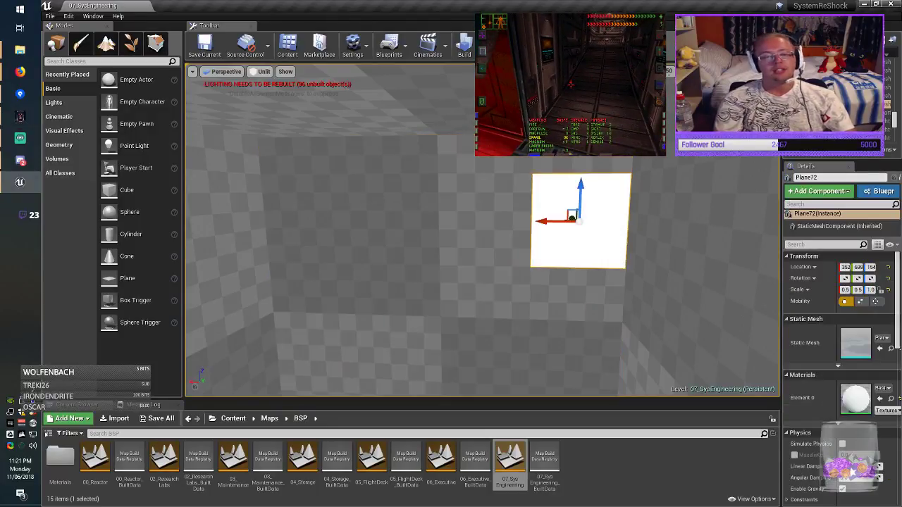
left_click(204, 46)
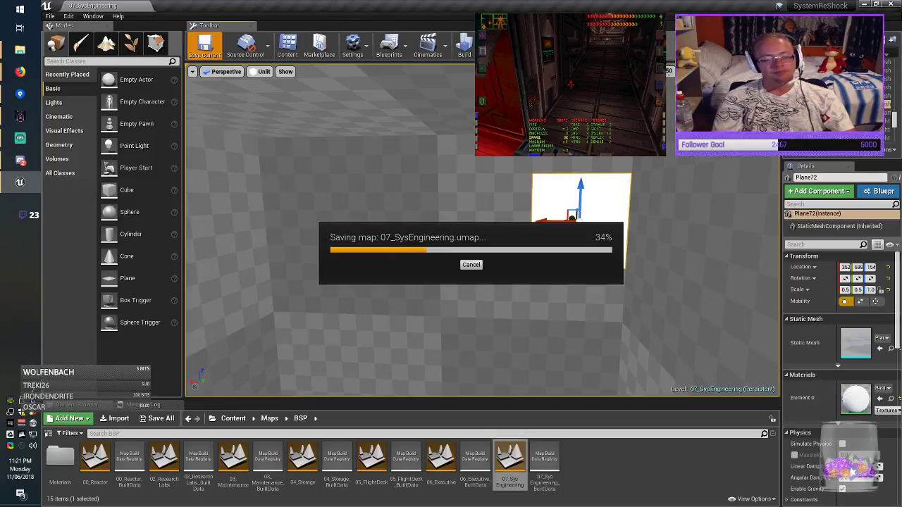
Deselect the plane and examine the surrounding corridors, stepped walls and remaining floor gaps from several viewpoints.
right_click_drag(451, 247, 289, 265)
key("w")
key("w")
key("s")
right_click_drag(451, 277, 511, 285)
key("w")
right_click_drag(419, 273, 412, 267)
key("Escape")
key("d")
key("a")
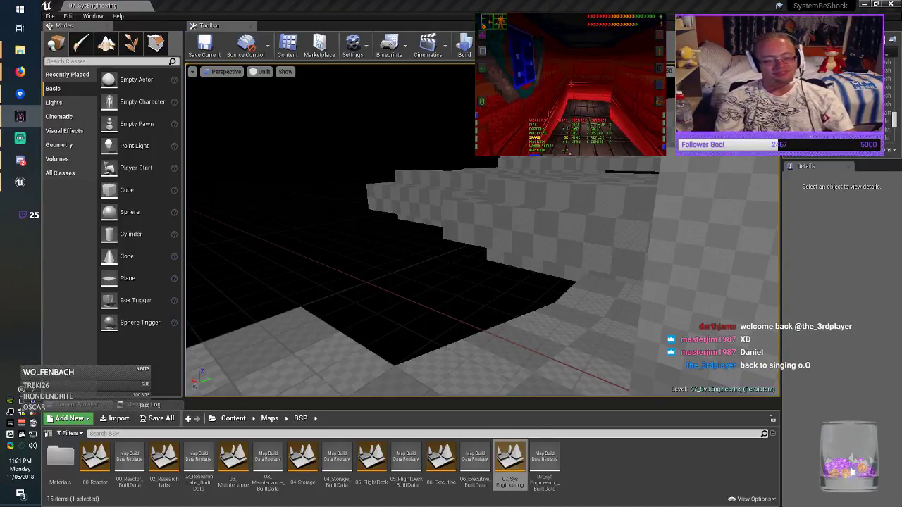
right_click_drag(483, 230, 590, 221)
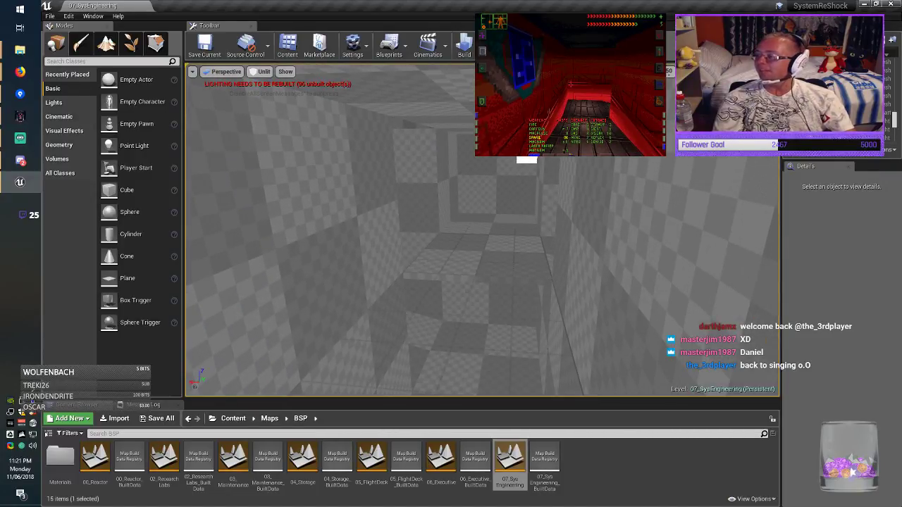
right_click_drag(493, 236, 488, 243)
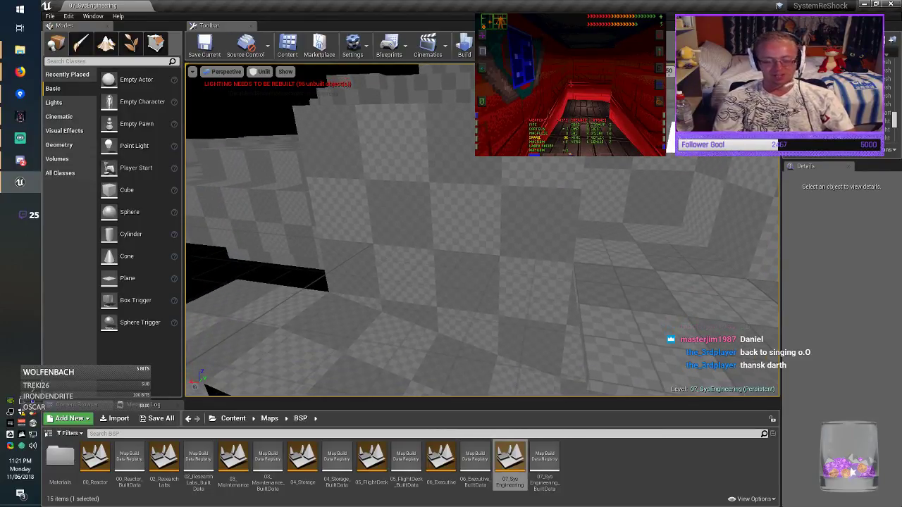
Select all the level's geometry, apply Align Surface Planar to its surfaces, and clear the selection.
key("ctrl+a")
left_click(839, 286)
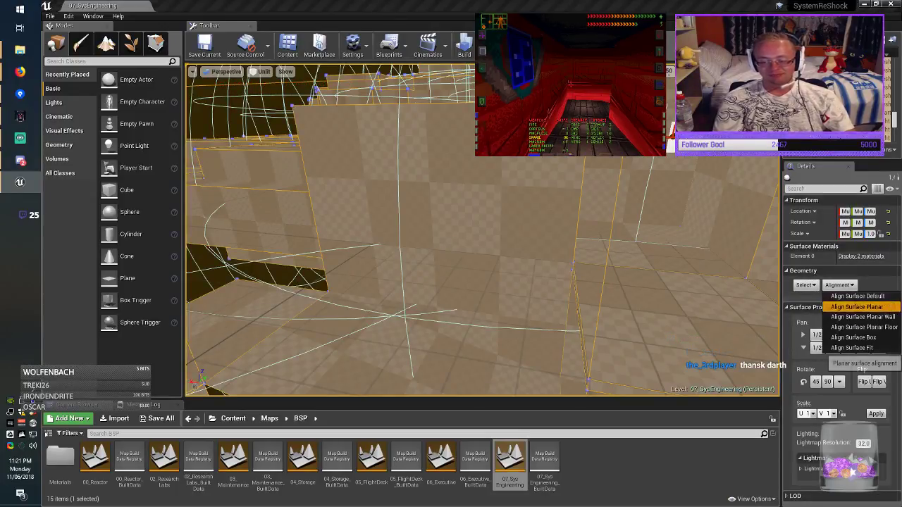
left_click(861, 306)
key("Escape")
Select the floor brush at the platform's outer end and duplicate it, shifting the copy only slightly along X.
mouse_move(482, 239)
right_mouse_down()
mouse_move(472, 241)
mouse_move(634, 243)
mouse_move(487, 242)
right_mouse_up()
left_click(465, 236)
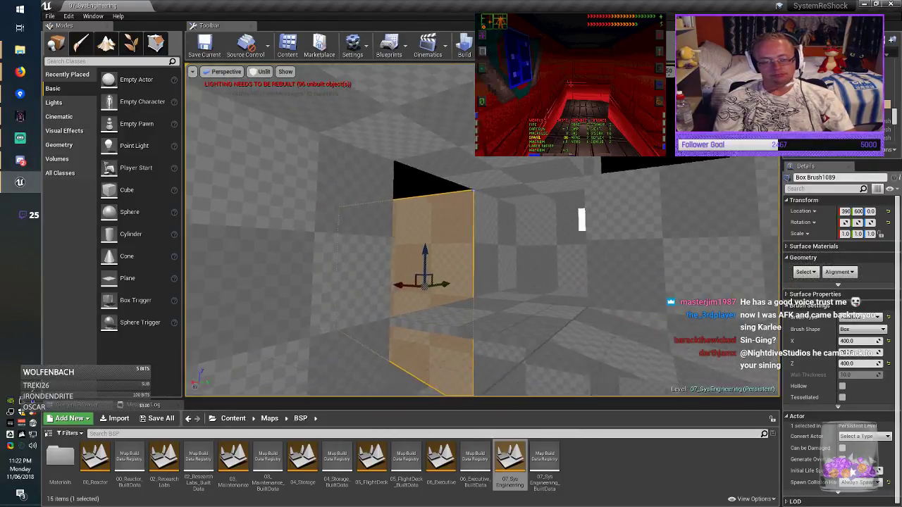
right_click_drag(487, 242, 458, 242)
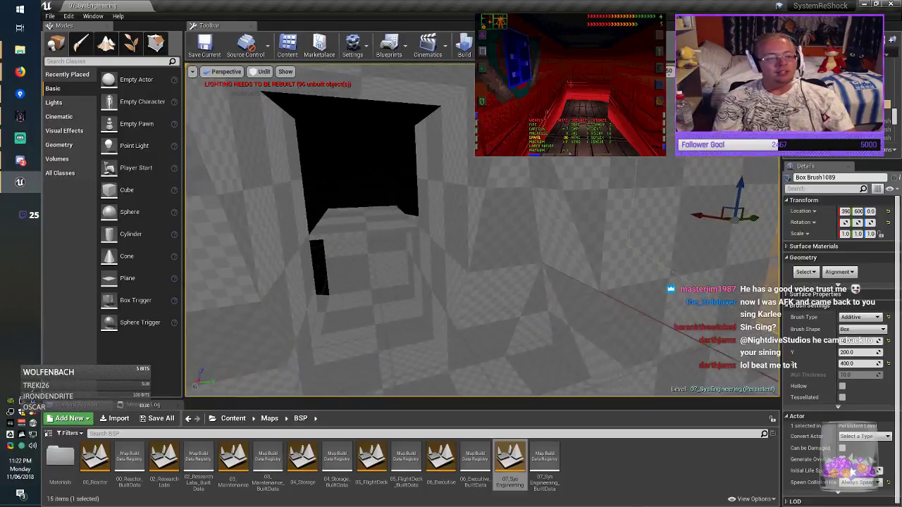
right_click_drag(482, 230, 501, 229)
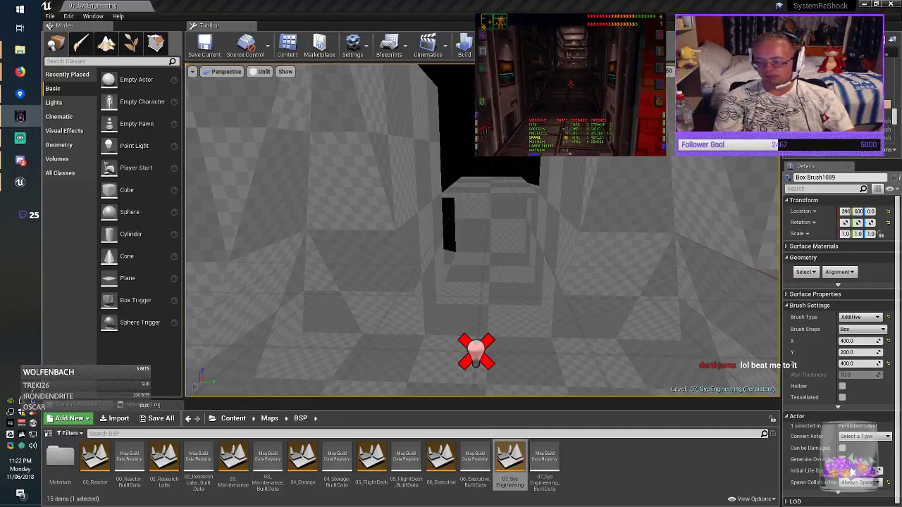
mouse_move(482, 233)
right_mouse_down()
mouse_move(409, 215)
mouse_move(493, 232)
mouse_move(422, 222)
mouse_move(483, 215)
mouse_move(483, 233)
right_mouse_up()
mouse_move(472, 282)
right_mouse_down()
mouse_move(472, 307)
mouse_move(487, 286)
right_mouse_up()
left_click(472, 303)
right_click_drag(483, 233, 482, 233)
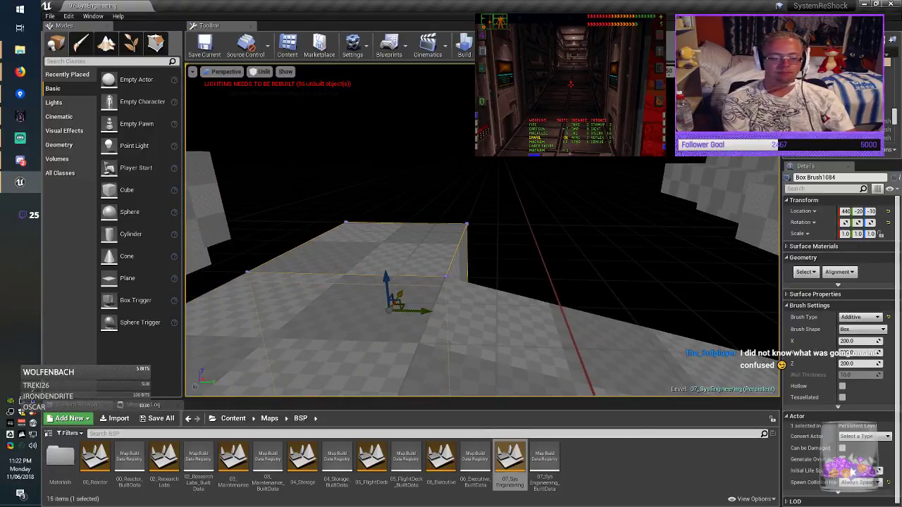
left_click_drag(400, 299, 398, 299, "alt")
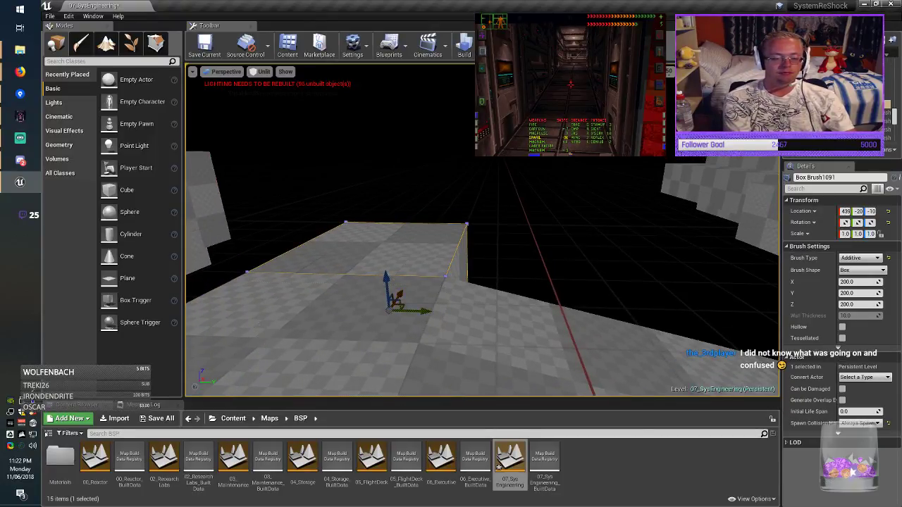
right_click_drag(483, 233, 483, 233)
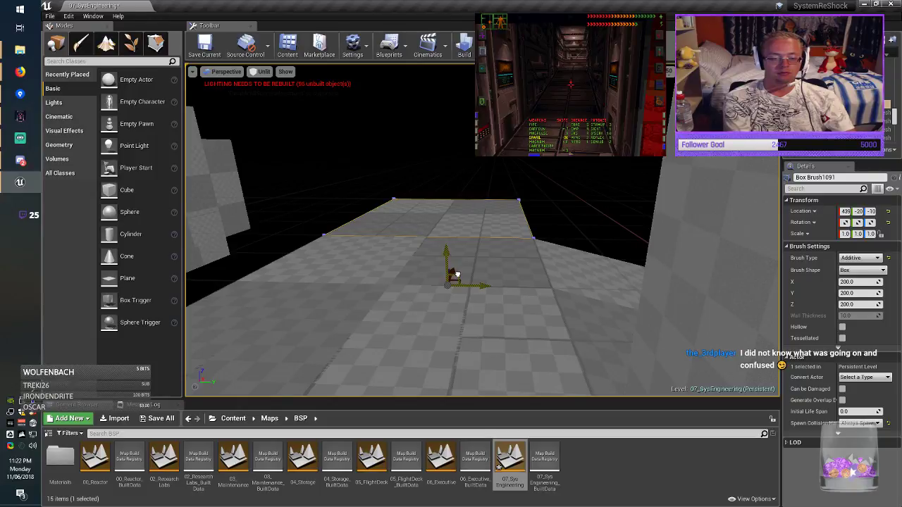
Duplicate the end floor brush as a wall block beside the floor, with a Z size of 300 and centred at about Z 50.
left_click_drag(670, 119, 670, 118, "alt")
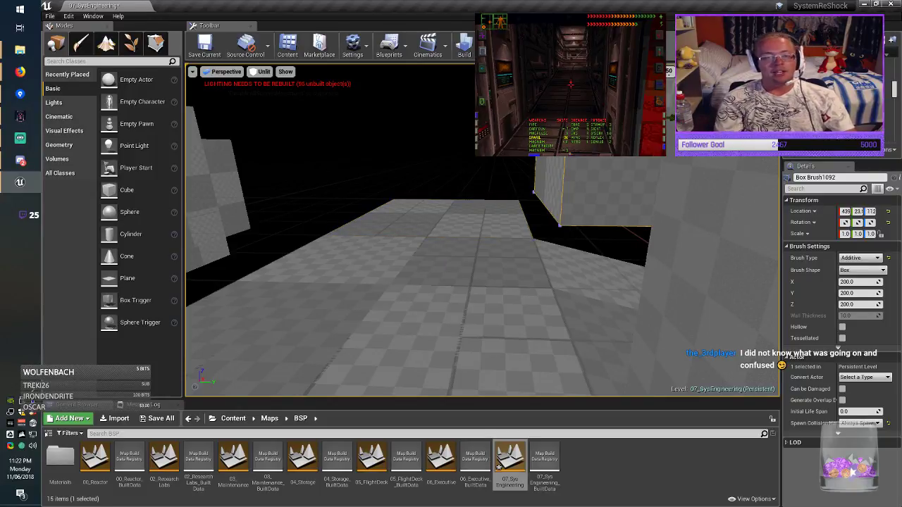
key("Delete")
left_click(482, 221)
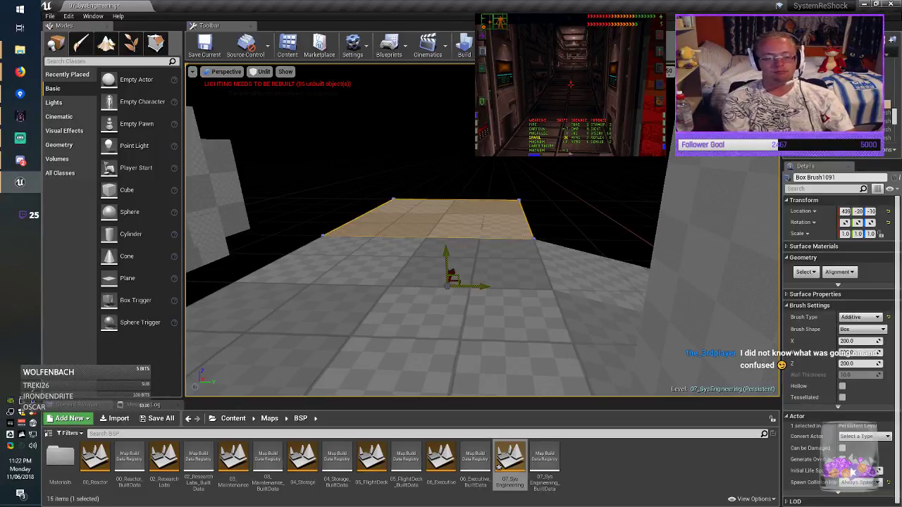
key("ctrl+z")
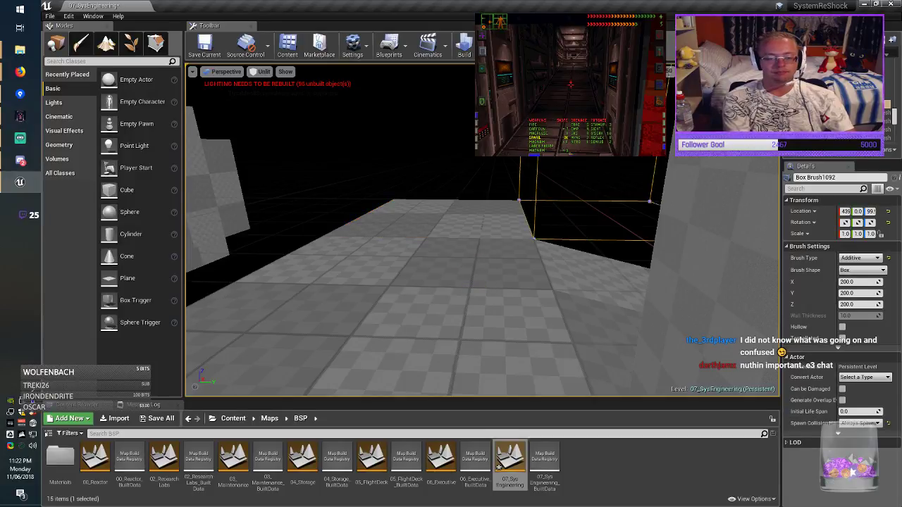
right_click_drag(482, 221, 496, 193)
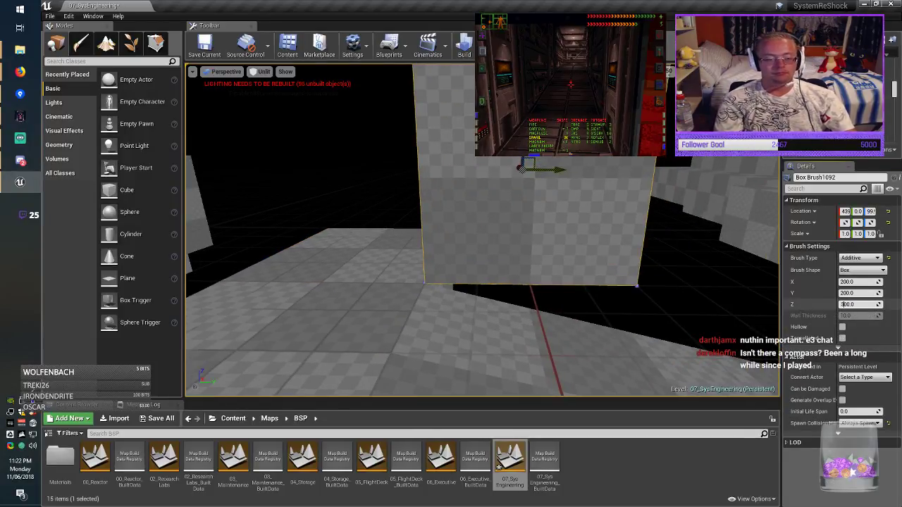
key("Return")
mouse_move(486, 233)
right_mouse_down()
mouse_move(508, 205)
mouse_move(458, 205)
mouse_move(483, 233)
right_mouse_up()
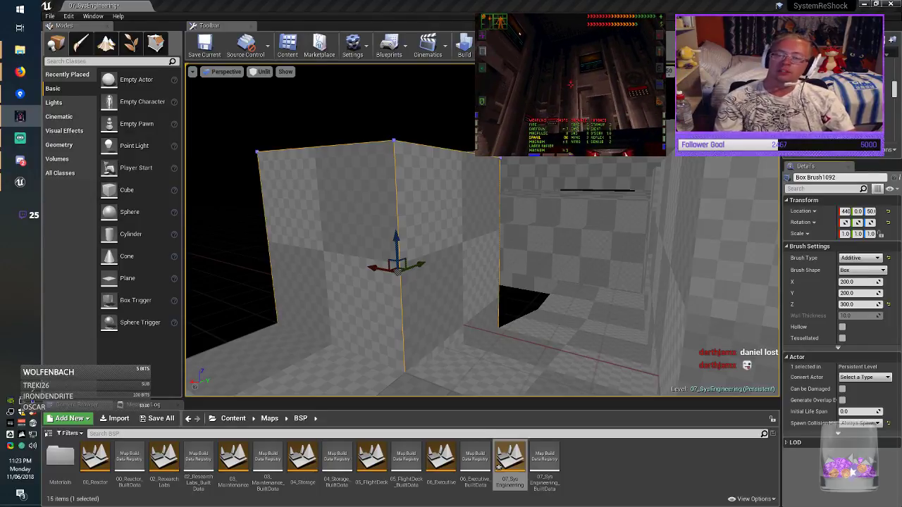
Duplicate the wall block and position the copy above the adjoining stepped block at Z 350.
mouse_move(451, 232)
right_mouse_down()
mouse_move(522, 268)
mouse_move(493, 282)
mouse_move(549, 296)
mouse_move(550, 275)
mouse_move(542, 303)
mouse_move(529, 307)
mouse_move(585, 267)
right_mouse_up()
right_click_drag(483, 233, 482, 232)
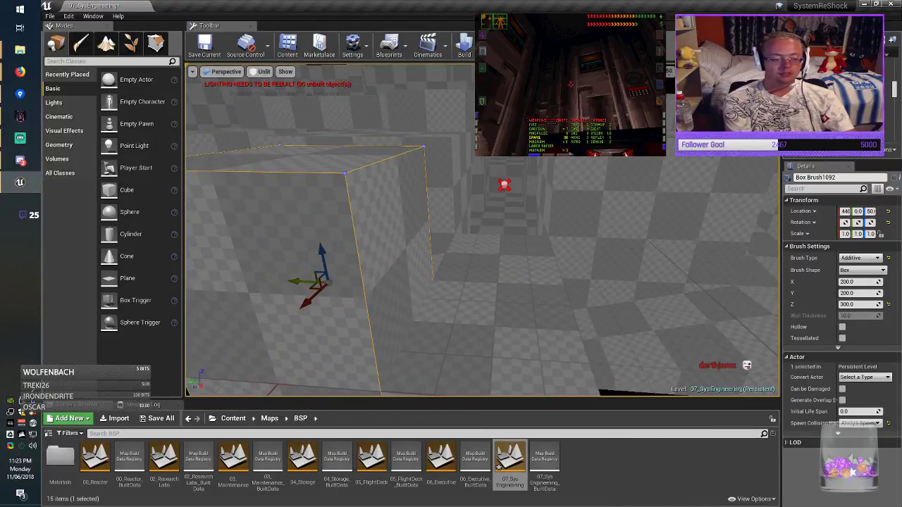
left_click_drag(312, 277, 451, 226)
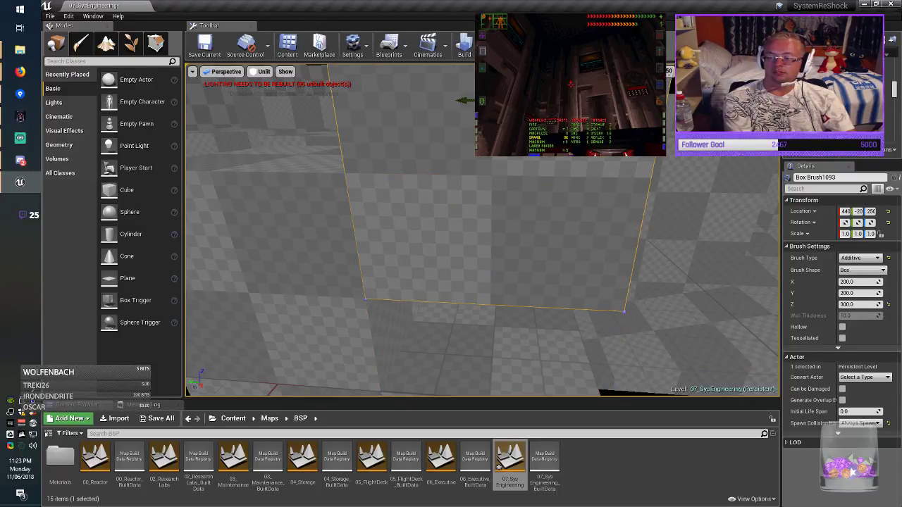
right_click_drag(483, 233, 327, 238)
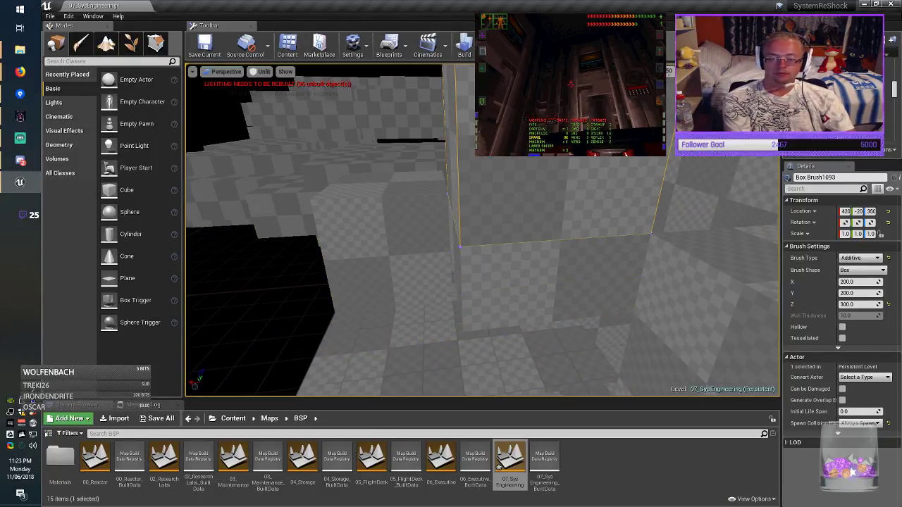
mouse_move(482, 233)
right_mouse_down()
mouse_move(472, 243)
mouse_move(515, 222)
mouse_move(458, 226)
mouse_move(468, 208)
right_mouse_up()
Set the upper block's Z size to 200 and lower it to Z 300 so it rests on the block below.
right_click_drag(557, 229, 543, 231)
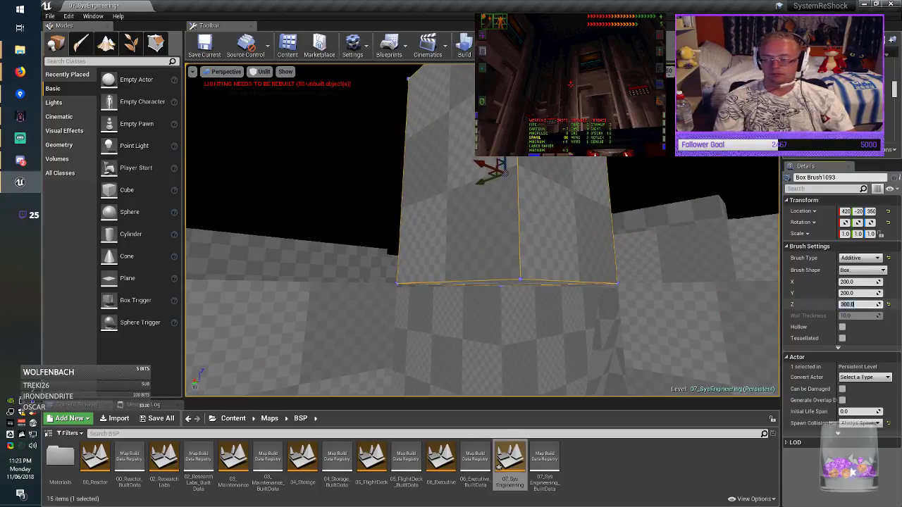
key("Return")
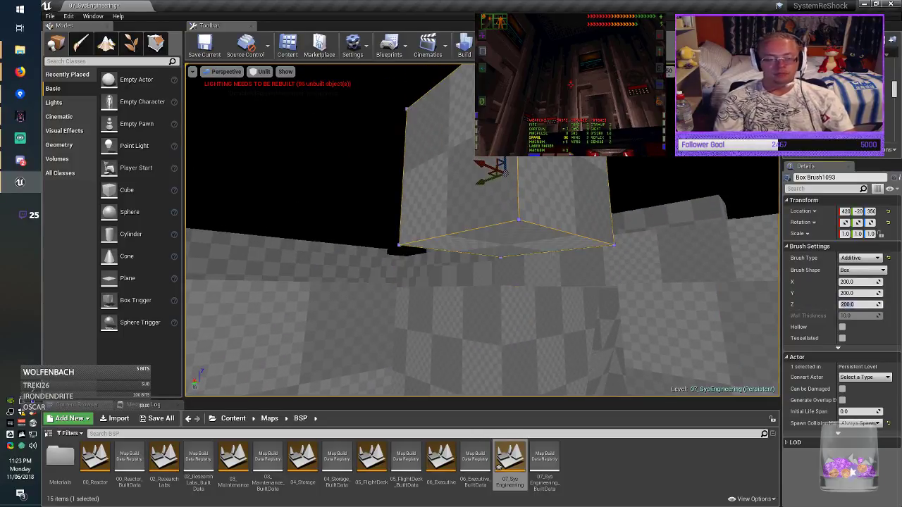
left_click_drag(501, 180, 501, 181)
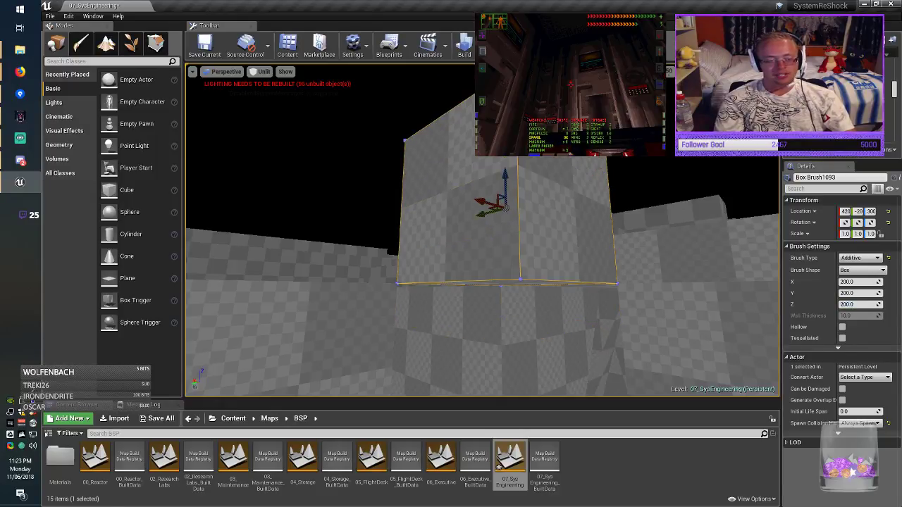
key("Escape")
Duplicate the upper block sideways along X, set the copy's Z size to 100, and lower it to Z 250.
mouse_move(483, 231)
right_mouse_down()
mouse_move(468, 236)
mouse_move(482, 246)
mouse_move(504, 243)
mouse_move(482, 233)
mouse_move(483, 219)
mouse_move(472, 243)
mouse_move(483, 232)
right_mouse_up()
left_click(303, 285)
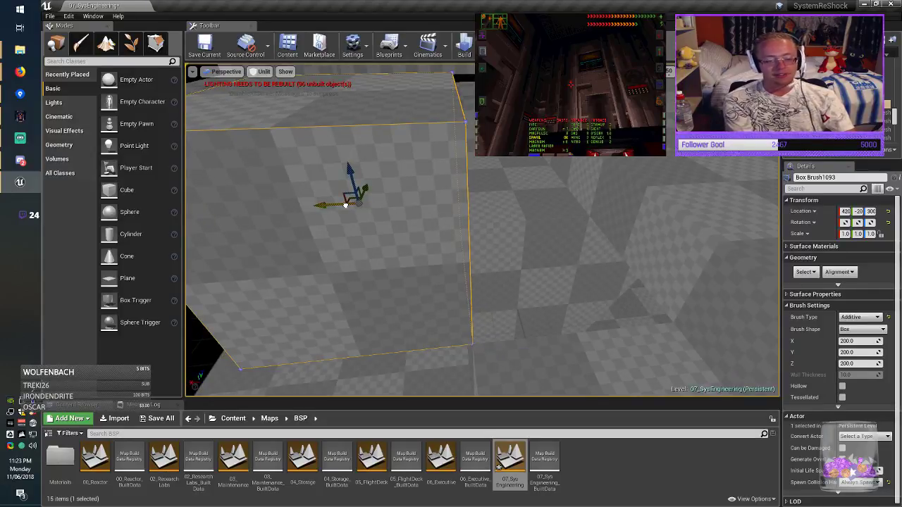
left_click_drag(346, 205, 557, 201, "alt")
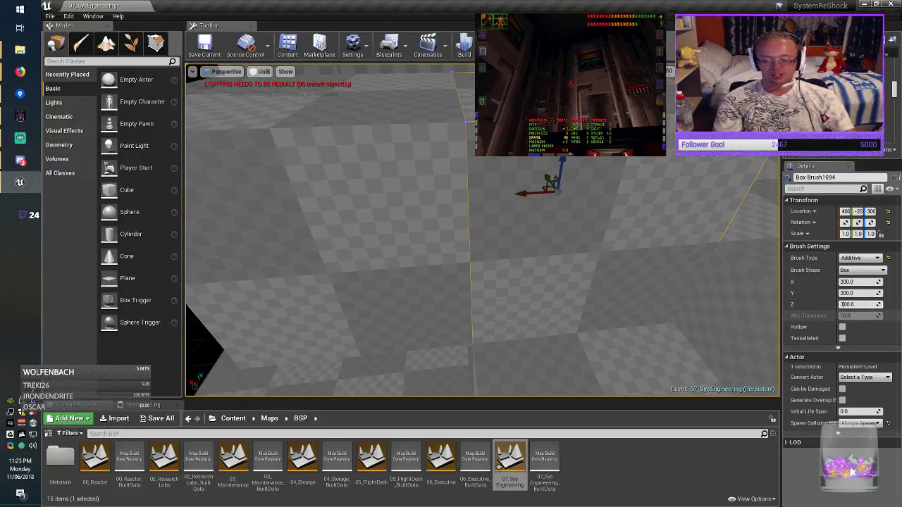
right_click_drag(537, 205, 538, 205)
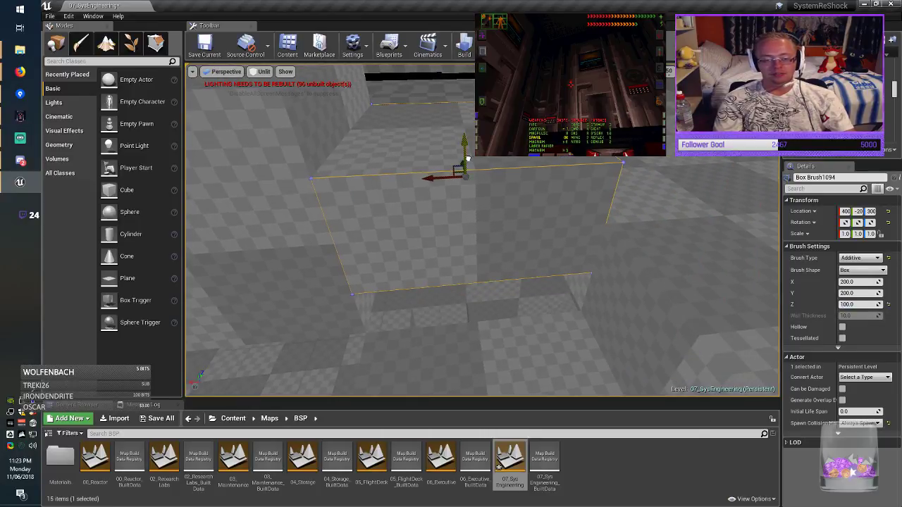
right_click_drag(474, 170, 475, 170)
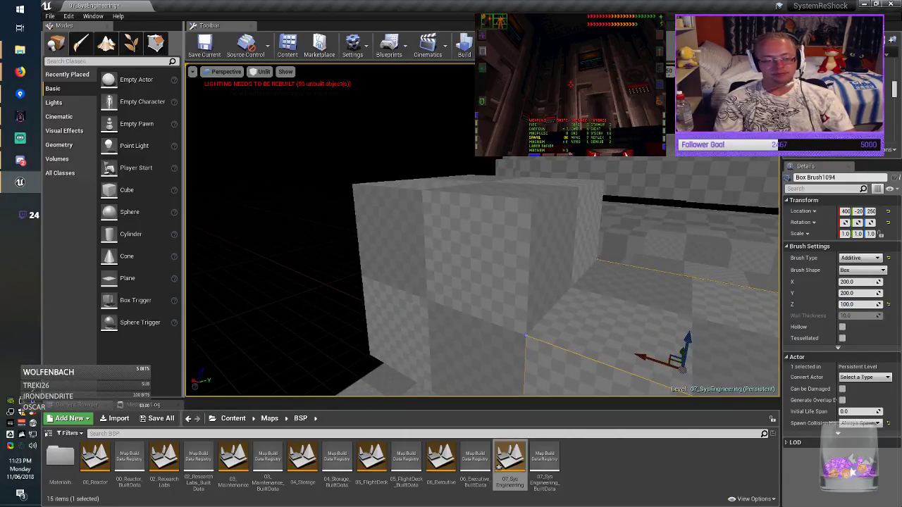
Deselect the block and save the 07_SysEngineering level.
key("Escape")
left_click(204, 45)
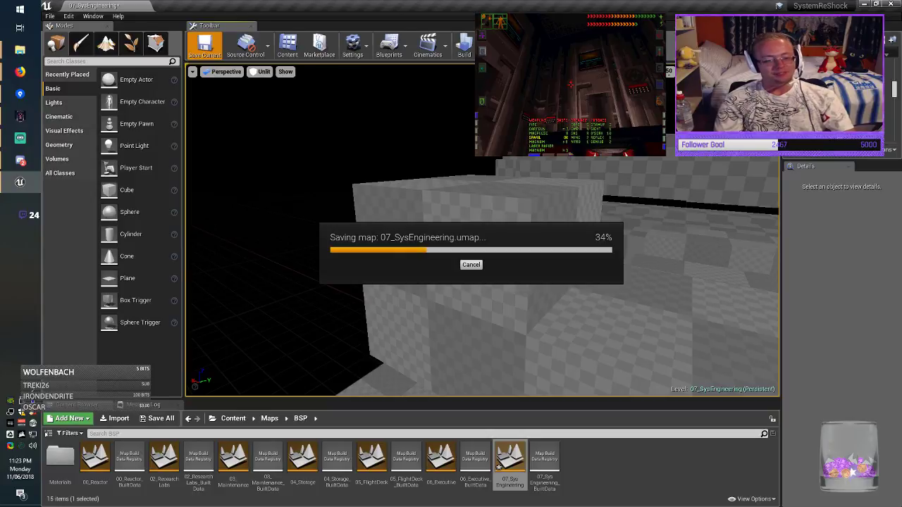
right_click_drag(474, 232, 474, 232)
right_click_drag(367, 312, 367, 312)
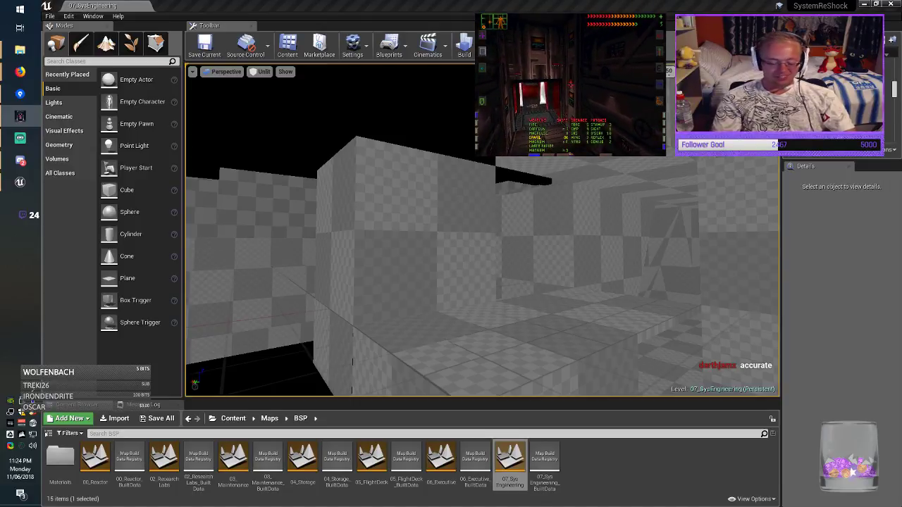
Duplicate the 300-high wall block along Y to the opposite side of the end floor brush.
right_click_drag(451, 233, 533, 271)
key("w")
key("a")
key("s")
left_click(381, 257)
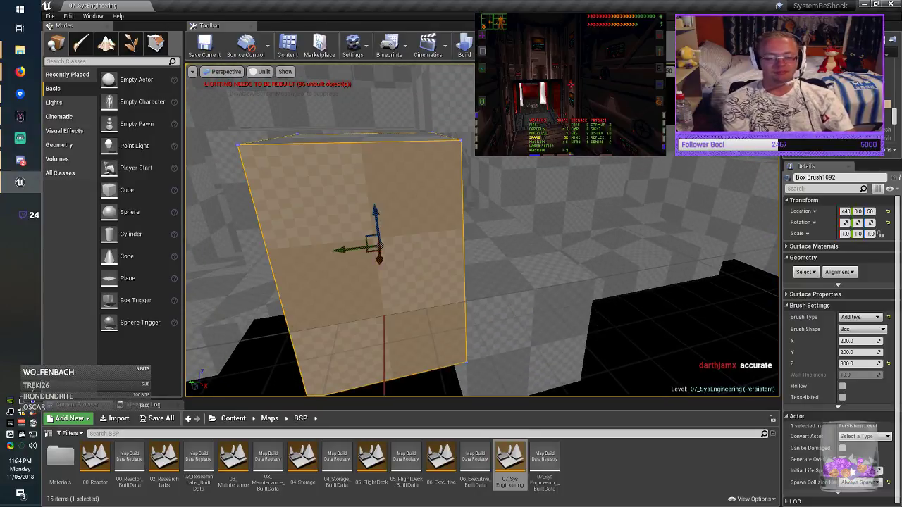
left_click(629, 238)
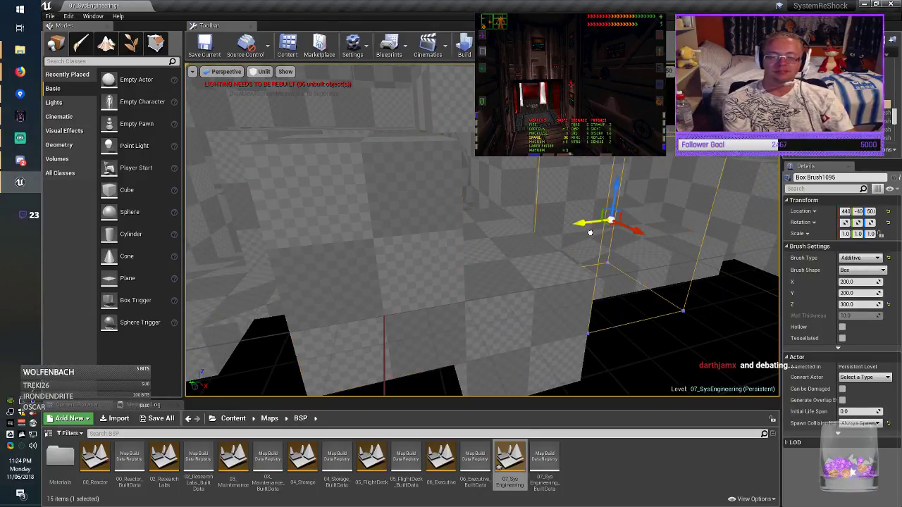
left_click_drag(590, 232, 590, 232)
Set the new wall block's Z size to 400.
key("w")
mouse_move(590, 236)
right_mouse_down()
mouse_move(609, 244)
mouse_move(719, 233)
mouse_move(549, 251)
mouse_move(483, 232)
right_mouse_up()
key("s")
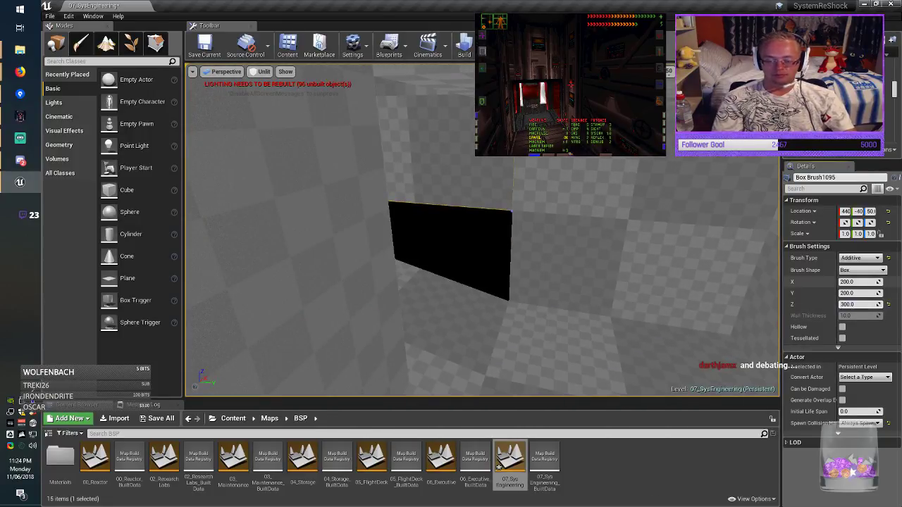
right_click_drag(607, 238, 612, 240)
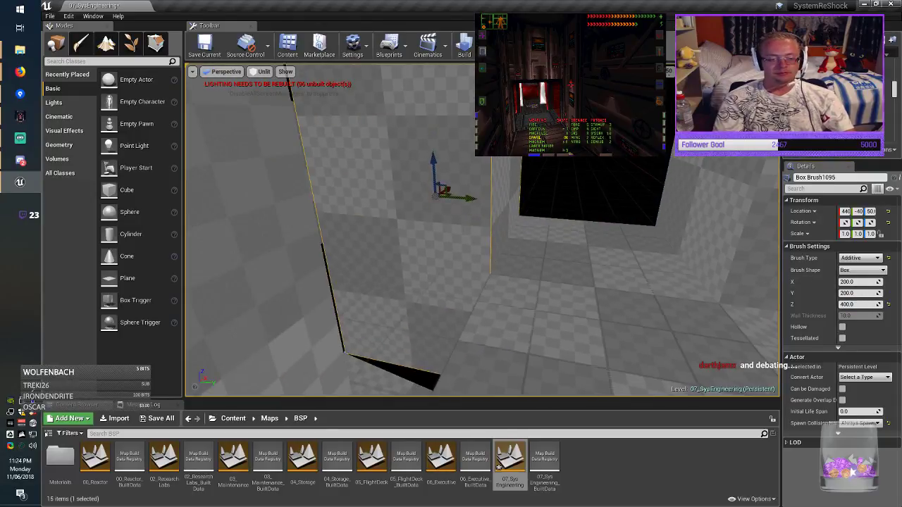
right_click_drag(432, 183, 366, 188)
key("Delete")
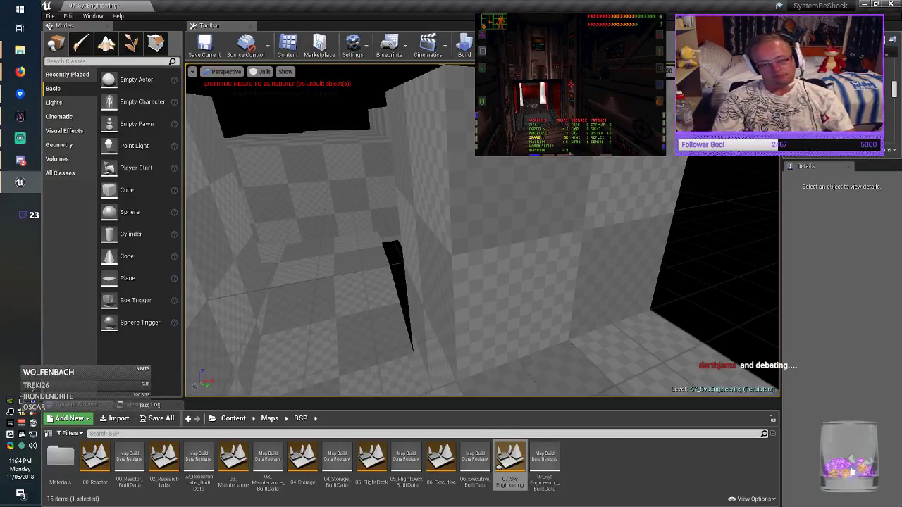
Duplicate the floor brush between the two wall blocks outward along X, extending the floor by one 200-unit block.
right_click_drag(440, 186, 451, 189)
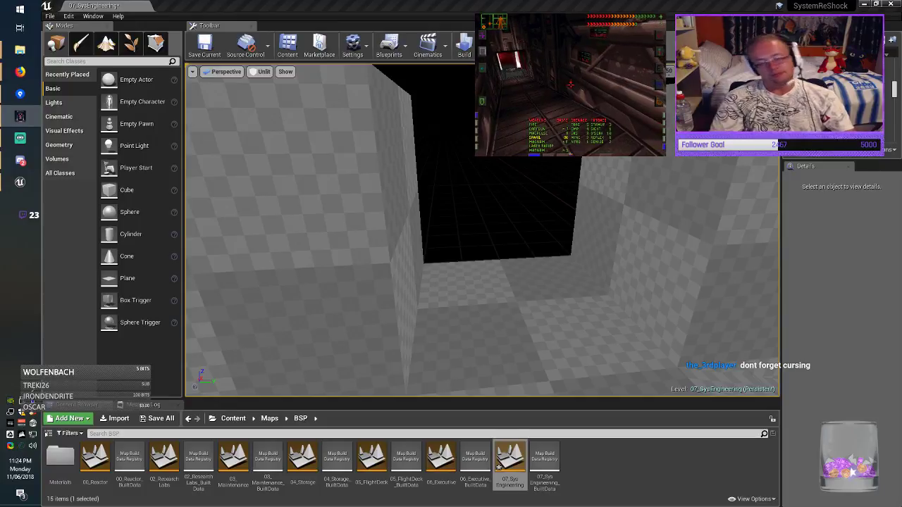
left_click(512, 320)
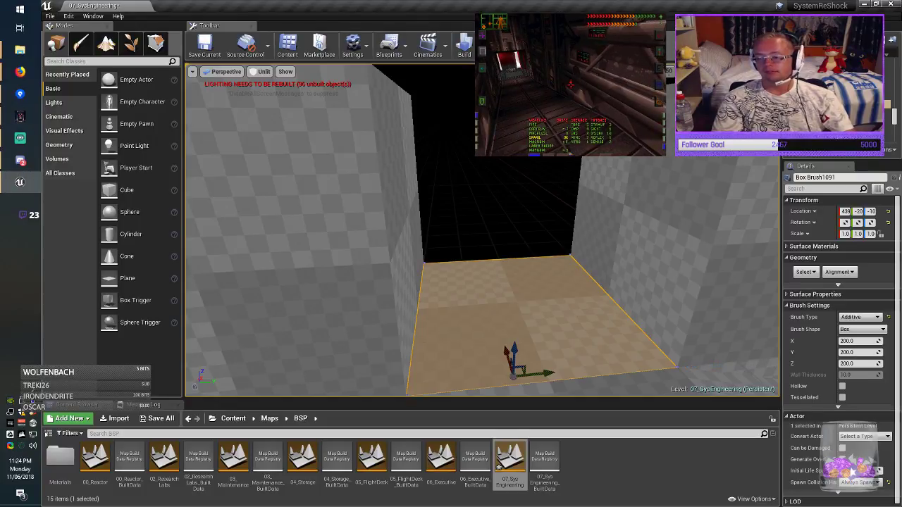
right_click_drag(513, 321, 286, 339)
key("d")
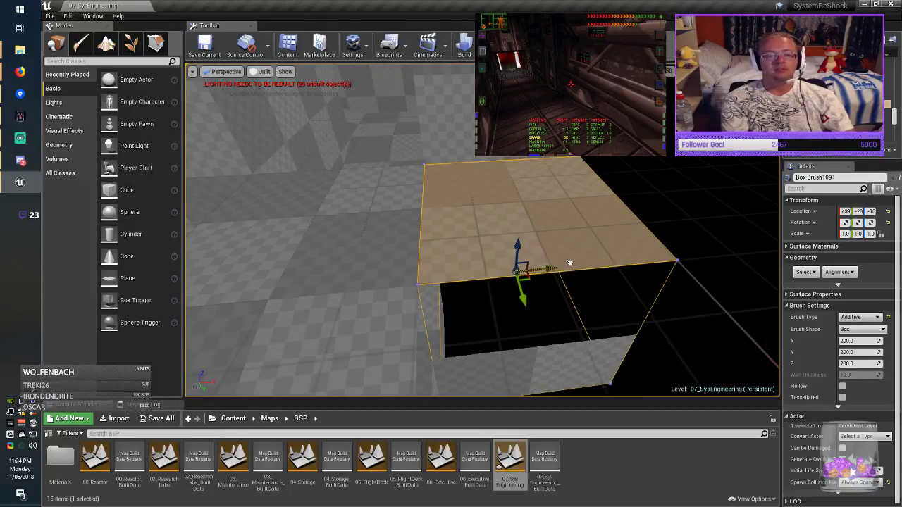
mouse_move(570, 264)
left_mouse_down("alt")
mouse_move(747, 244)
mouse_move(711, 238)
left_mouse_up("alt")
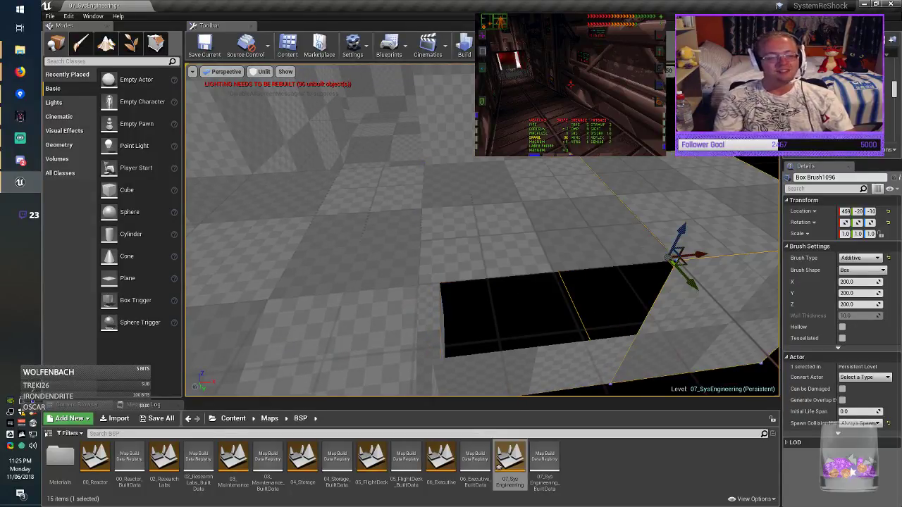
key("d")
mouse_move(711, 238)
right_mouse_down()
mouse_move(736, 246)
mouse_move(708, 218)
mouse_move(666, 213)
mouse_move(687, 211)
right_mouse_up()
key("a")
key("d")
key("a")
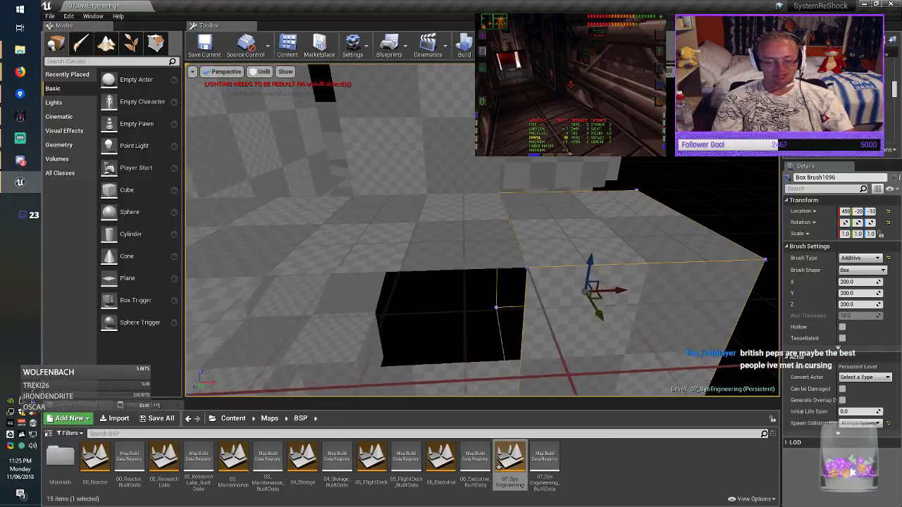
right_click_drag(494, 280, 482, 278)
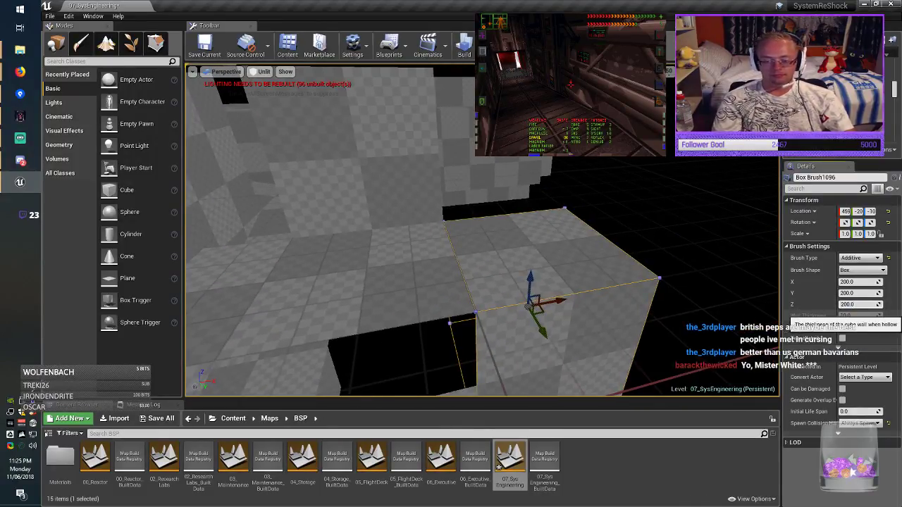
Resize the new end floor brush to 100 in Z and 800 in X.
key("Return")
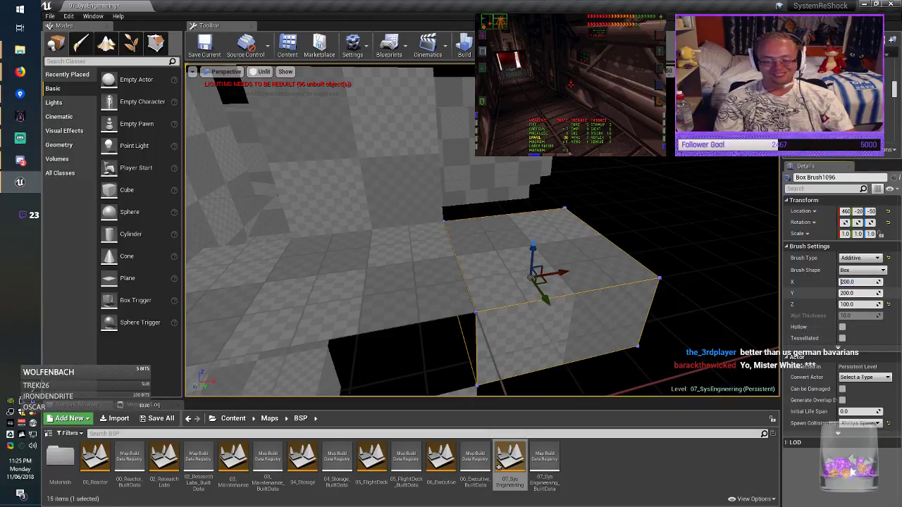
key("Return")
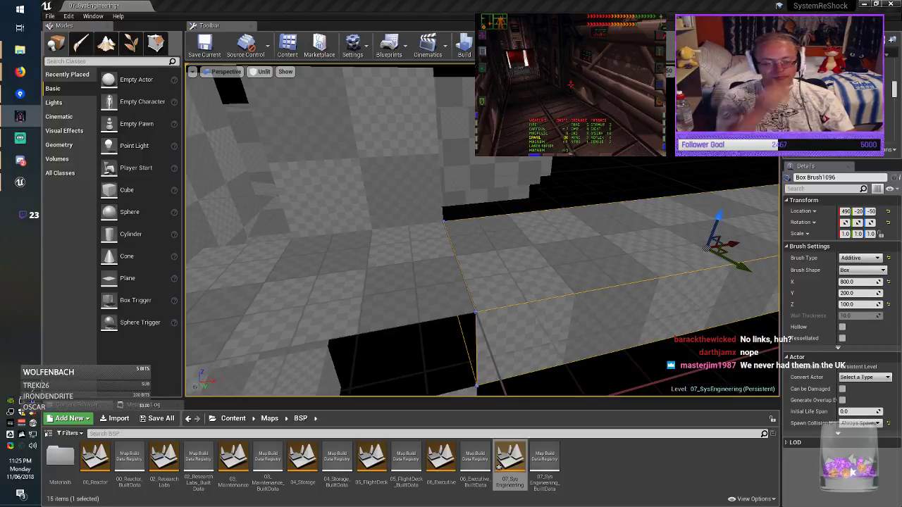
key("d")
right_click_drag(482, 232, 263, 230)
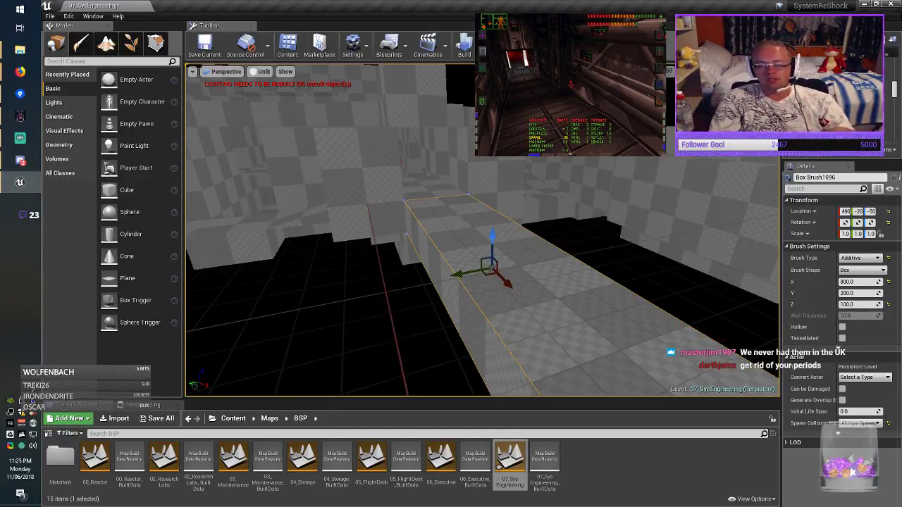
right_click_drag(482, 239, 264, 229)
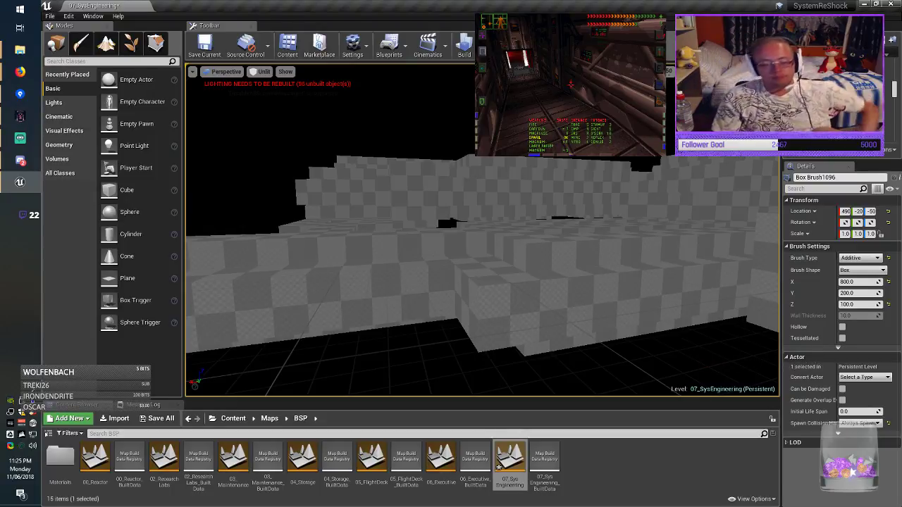
Raise the 800-unit floor brush 100 units along Z so it sits on the floor level.
mouse_move(483, 239)
right_mouse_down()
mouse_move(557, 261)
mouse_move(550, 271)
mouse_move(634, 310)
mouse_move(616, 310)
mouse_move(624, 292)
mouse_move(694, 254)
right_mouse_up()
right_click_drag(455, 227, 444, 226)
left_click_drag(408, 206, 407, 133)
mouse_move(422, 211)
right_mouse_down()
mouse_move(458, 190)
mouse_move(310, 201)
right_mouse_up()
right_click_drag(391, 134, 392, 133)
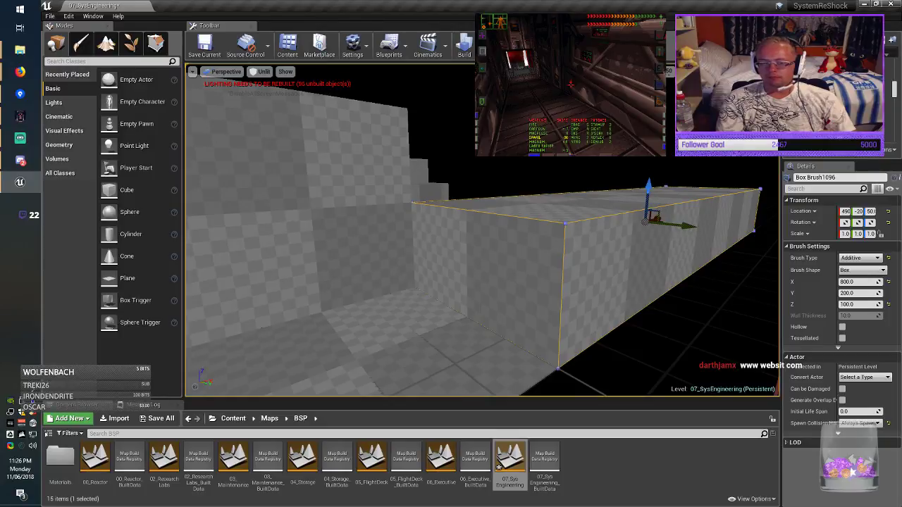
In geometry editing, raise the top edge at the outer end of the 800-unit brush along Z to slope its top face.
left_click(155, 44)
left_click(647, 193)
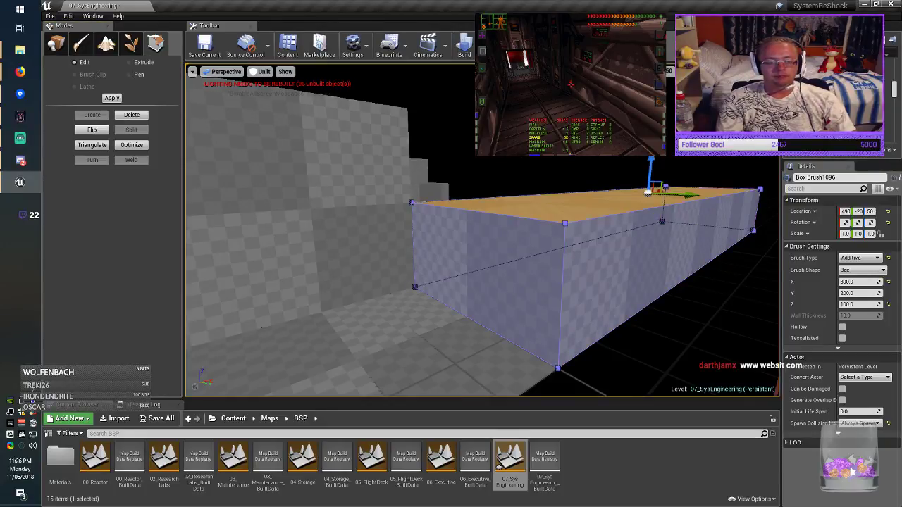
left_click(487, 272)
left_click(542, 206)
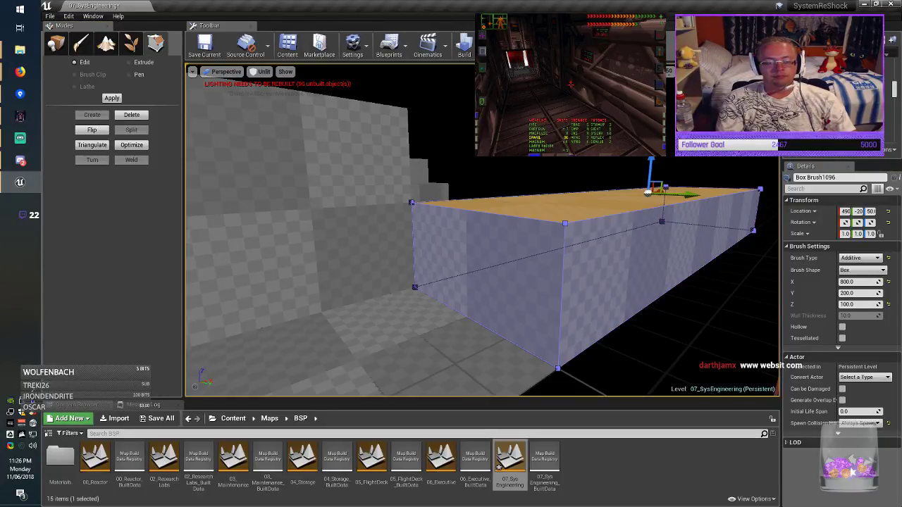
left_click(466, 210)
left_click_drag(464, 180, 468, 286)
mouse_move(468, 286)
right_mouse_down()
mouse_move(353, 292)
mouse_move(377, 328)
mouse_move(358, 333)
mouse_move(367, 329)
right_mouse_up()
key("s")
key("d")
left_click(479, 303)
left_click(403, 248)
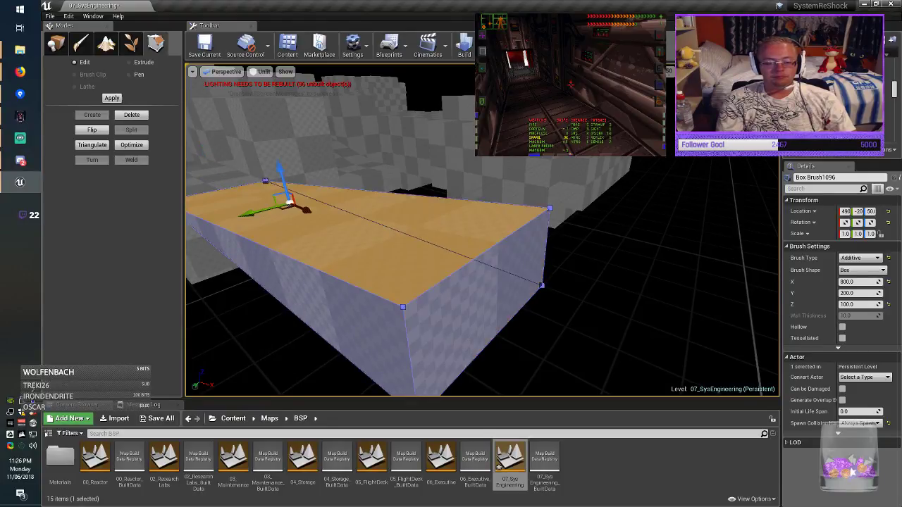
left_click(473, 279)
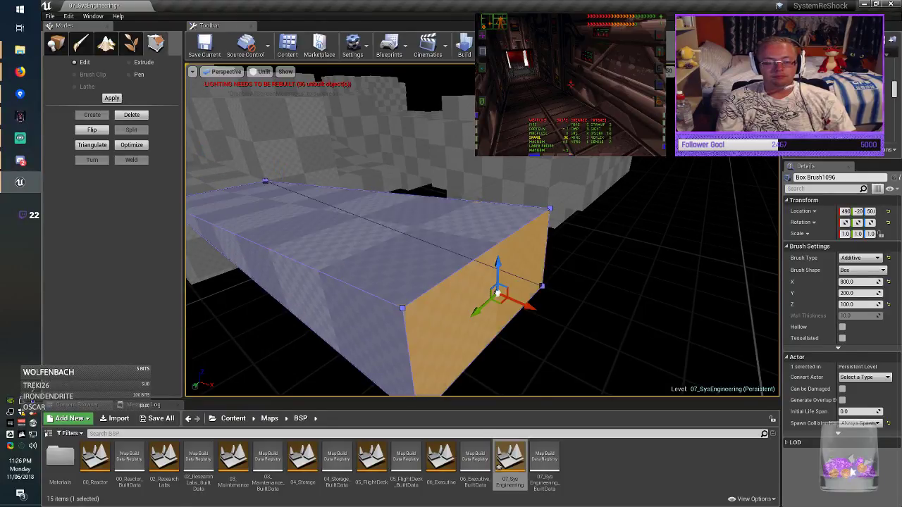
left_click(455, 255)
left_click(473, 277)
left_click(467, 265)
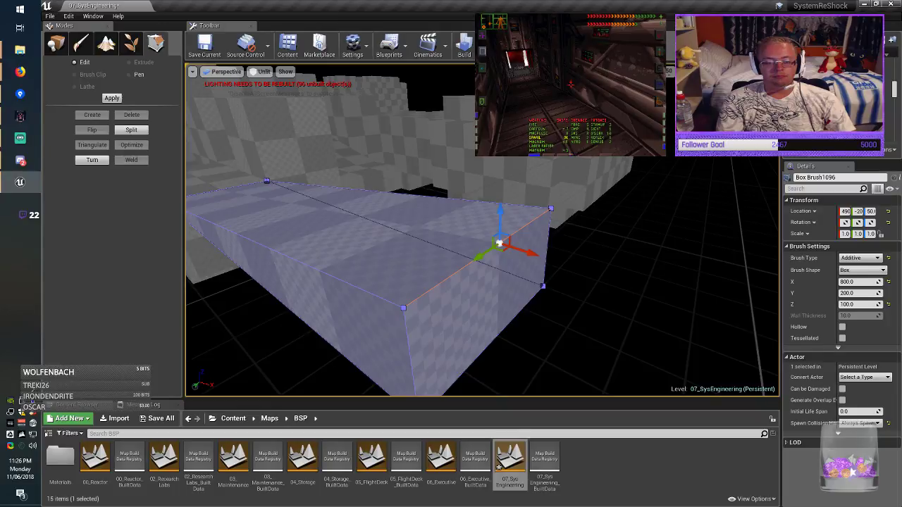
left_click_drag(499, 212, 502, 106)
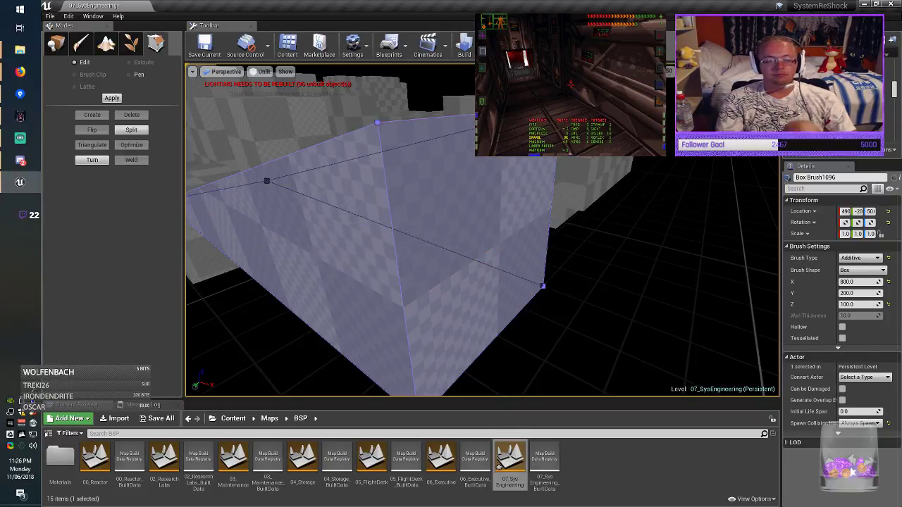
Deselect the sloped brush and save the 07_SysEngineering level.
key("Escape")
mouse_move(502, 232)
right_mouse_down()
mouse_move(486, 257)
mouse_move(511, 233)
mouse_move(501, 229)
right_mouse_up()
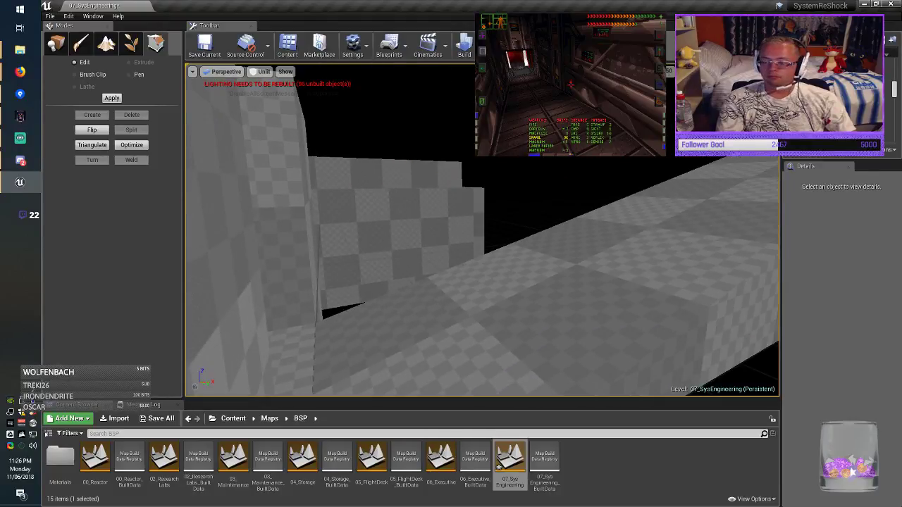
left_click(204, 46)
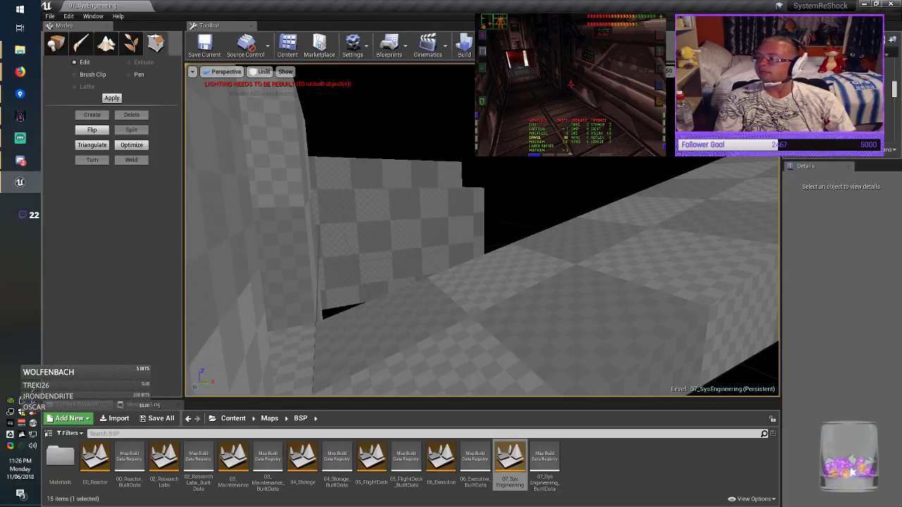
Realign the textures on all brush surfaces in the level, clear the selection and save the level.
right_click_drag(482, 239, 459, 269)
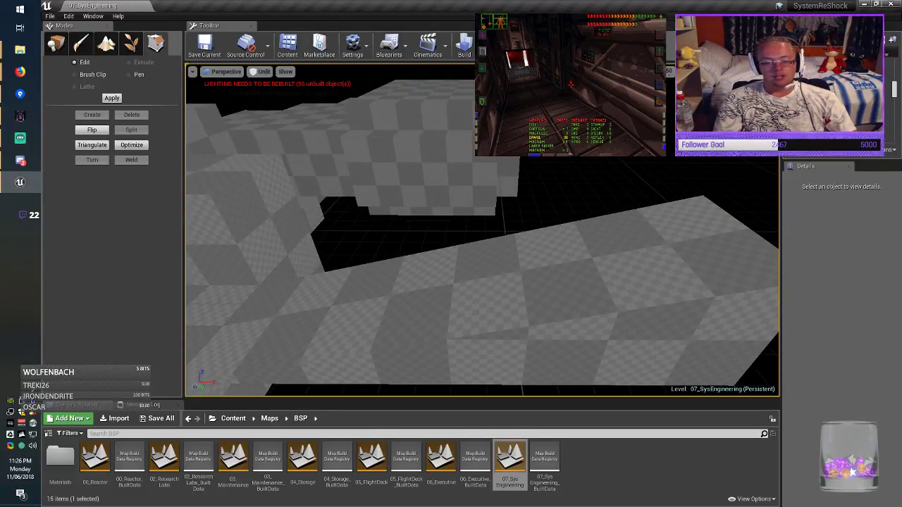
key("ctrl+a")
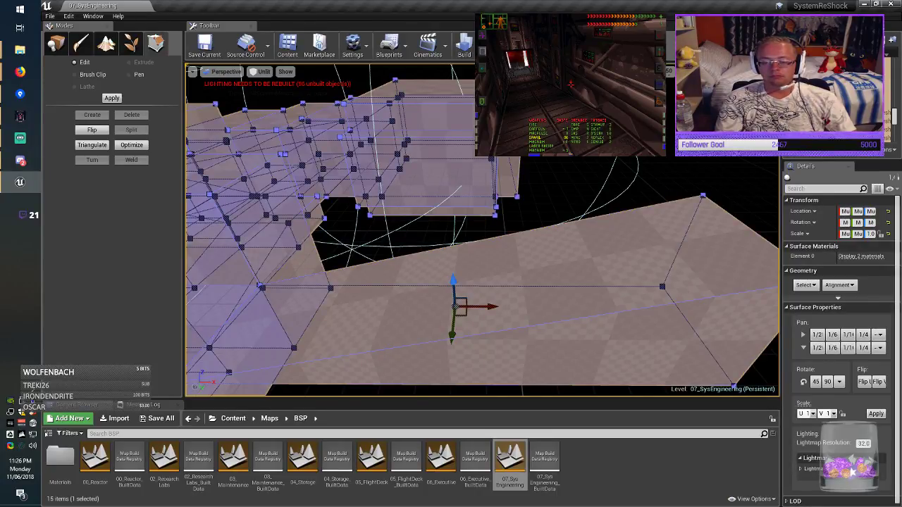
left_click(839, 285)
left_click(855, 307)
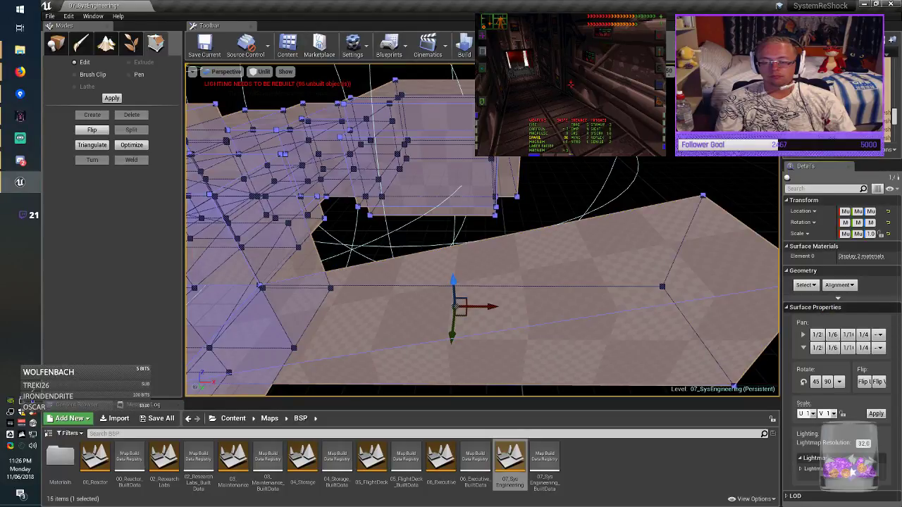
key("Escape")
left_click(204, 46)
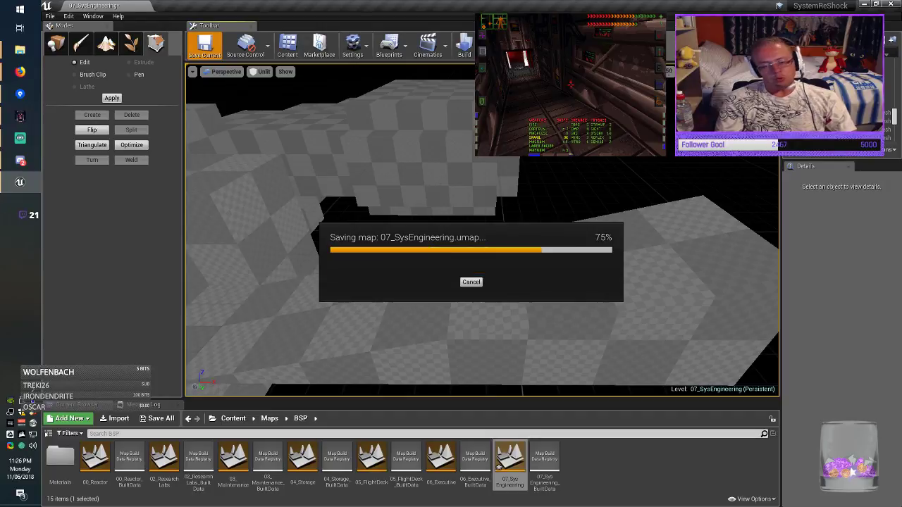
Return to Place mode, duplicate the 400-high wall block 200 units outward along X, and raise the copy to Z 200.
right_click_drag(482, 232, 420, 227)
left_click(283, 216)
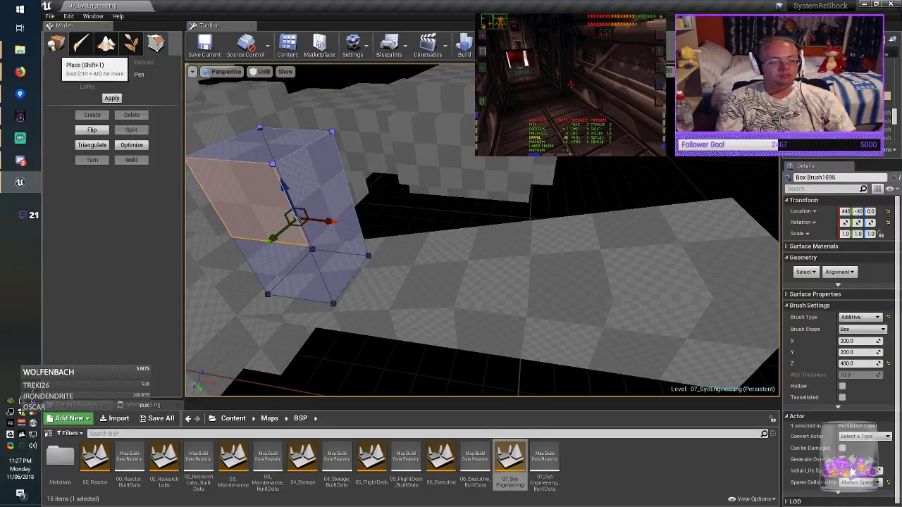
left_click(57, 44)
key("Delete")
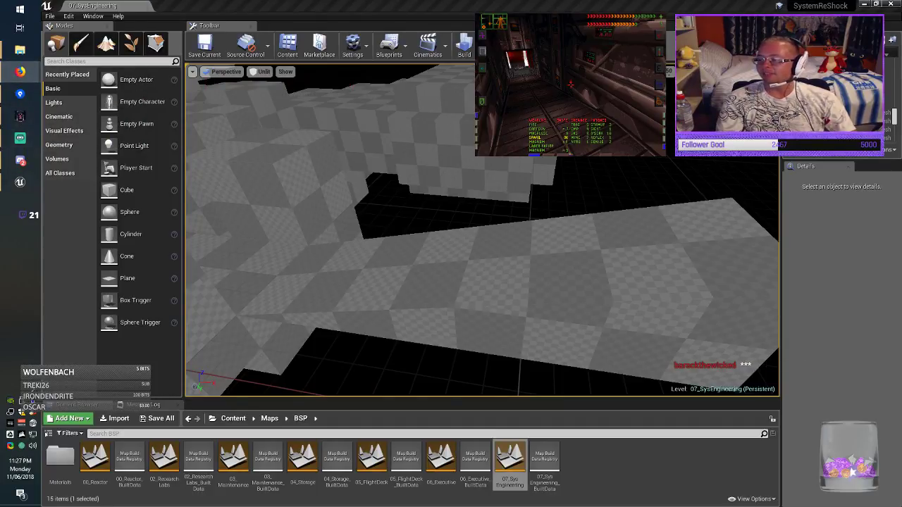
mouse_move(482, 268)
right_mouse_down()
mouse_move(472, 271)
mouse_move(488, 261)
right_mouse_up()
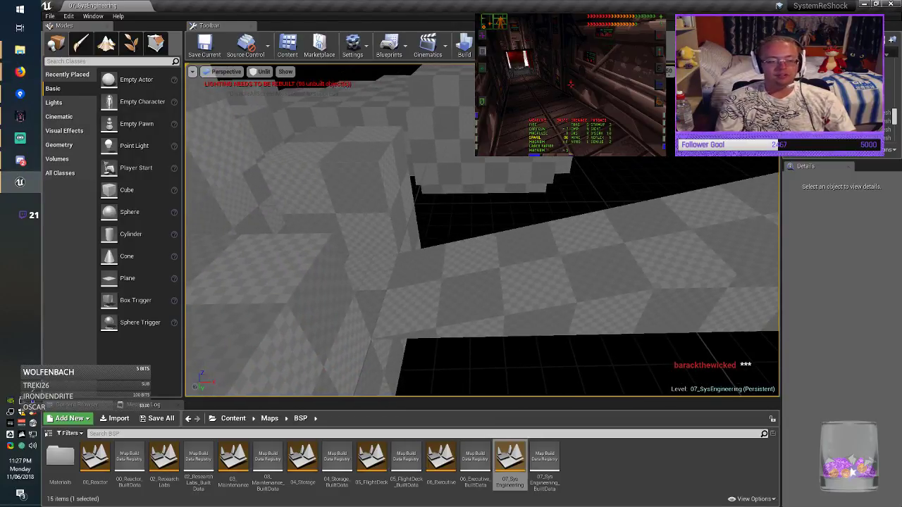
left_click(345, 201)
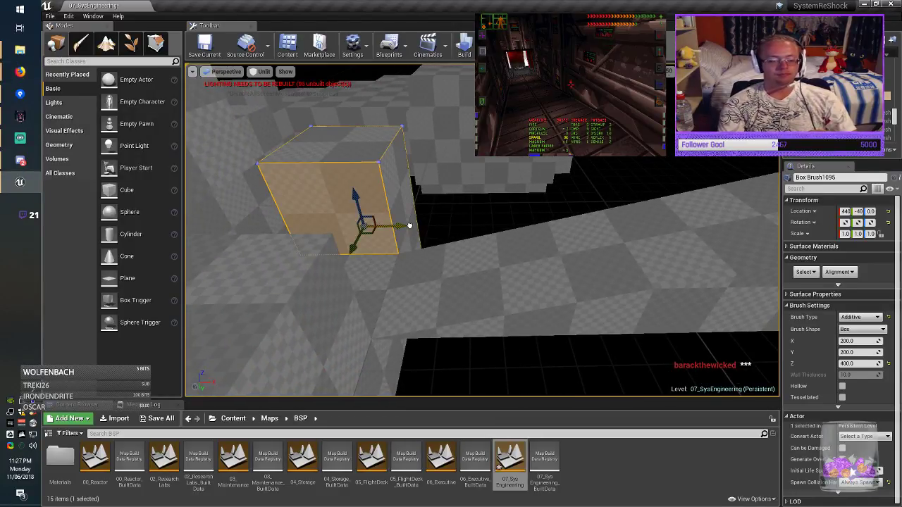
left_click_drag(409, 225, 495, 222, "alt")
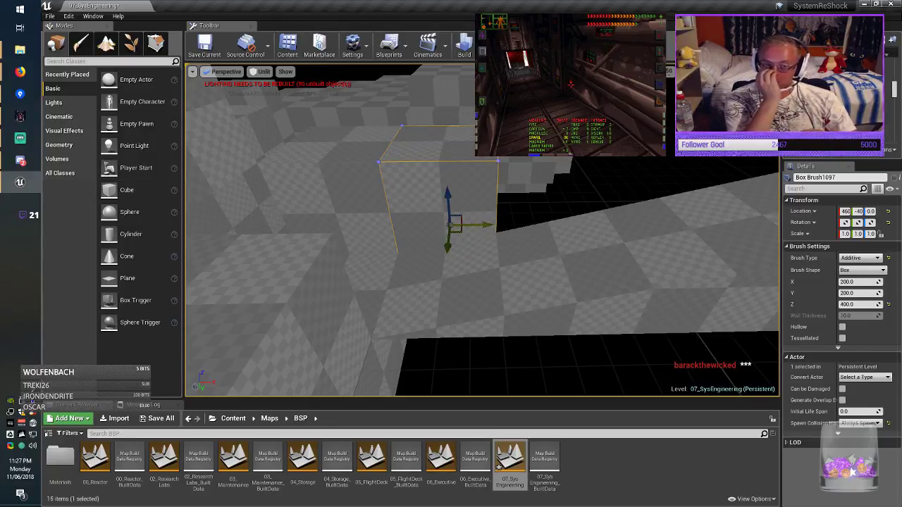
mouse_move(448, 198)
left_mouse_down()
mouse_move(446, 78)
mouse_move(450, 89)
left_mouse_up()
right_click_drag(451, 93, 508, 77)
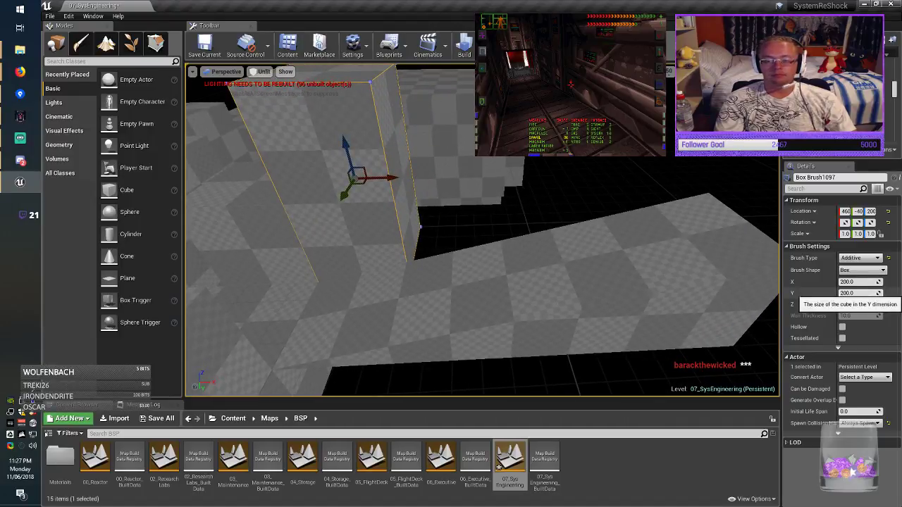
Set the copied wall block's Y size to 100 and shift it 50 units along Y against the ramp's edge.
left_click(859, 293)
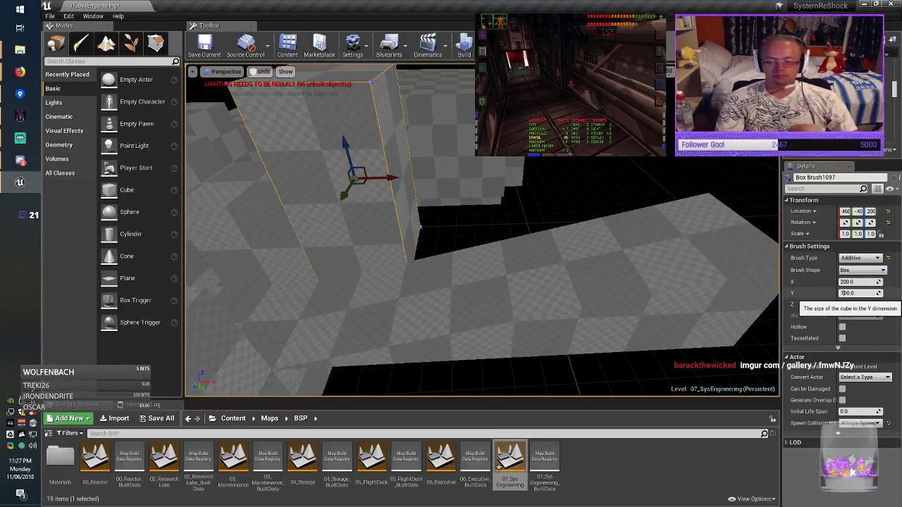
key("Return")
left_click_drag(344, 196, 345, 220)
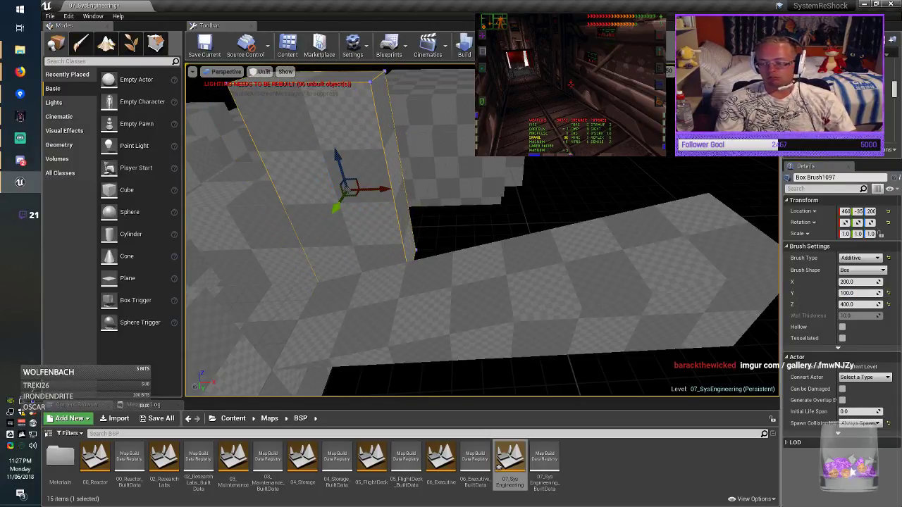
mouse_move(341, 142)
right_mouse_down()
mouse_move(282, 113)
mouse_move(292, 119)
right_mouse_up()
Check the corridor in the reference game, then reposition the sloped 800-unit brush along X at the room's exit and deselect it.
key("alt+Tab")
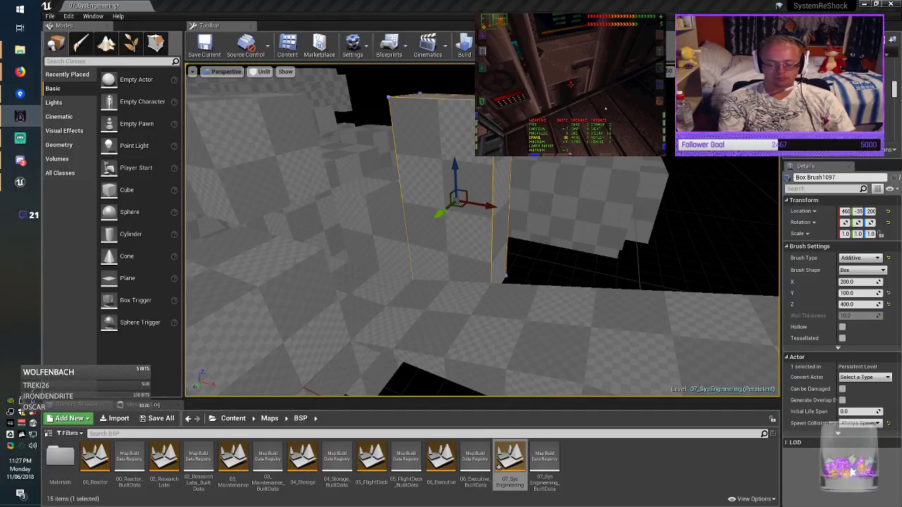
key("w")
mouse_move(483, 233)
right_mouse_down()
mouse_move(535, 236)
mouse_move(493, 258)
mouse_move(472, 247)
mouse_move(521, 247)
mouse_move(518, 282)
mouse_move(493, 260)
mouse_move(500, 243)
mouse_move(518, 250)
right_mouse_up()
key("w")
key("w")
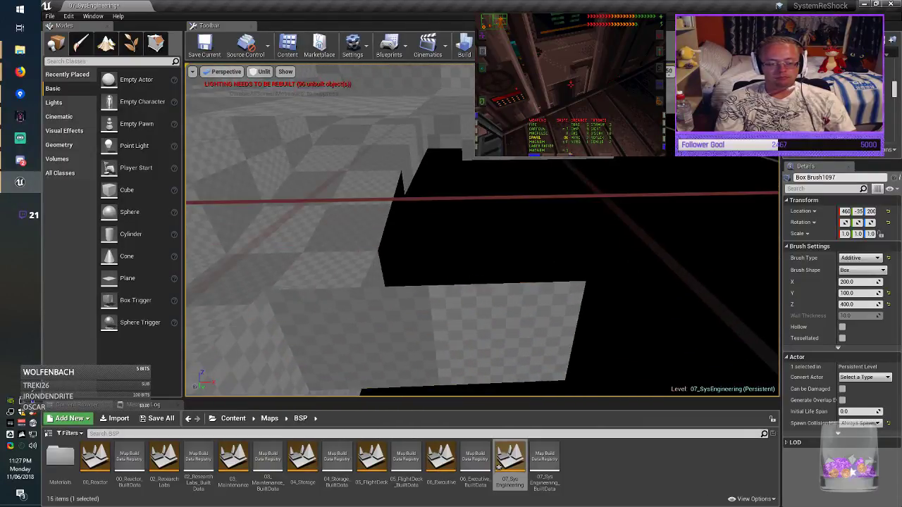
left_click(479, 328)
mouse_move(479, 328)
right_mouse_down()
mouse_move(493, 289)
mouse_move(627, 248)
mouse_move(705, 212)
mouse_move(641, 243)
right_mouse_up()
left_click(599, 258)
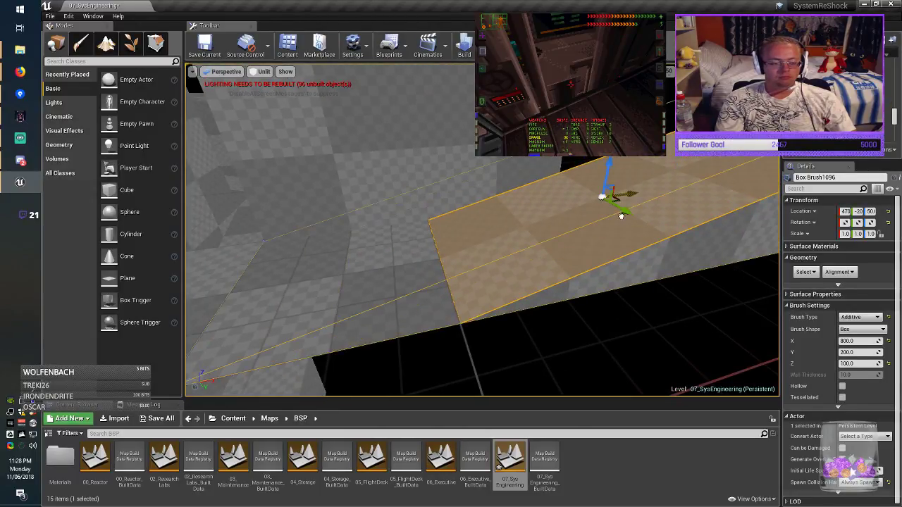
mouse_move(642, 243)
right_mouse_down()
mouse_move(688, 247)
mouse_move(764, 204)
mouse_move(691, 229)
mouse_move(712, 258)
mouse_move(676, 261)
mouse_move(694, 239)
mouse_move(691, 272)
mouse_move(705, 261)
mouse_move(691, 236)
right_mouse_up()
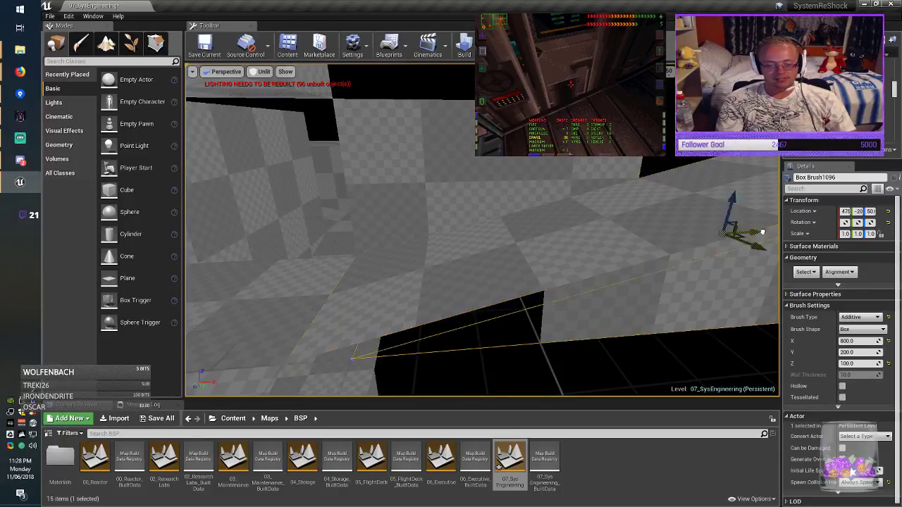
left_click_drag(762, 232, 778, 233)
mouse_move(564, 246)
right_mouse_down()
mouse_move(557, 264)
mouse_move(705, 265)
right_mouse_up()
key("Escape")
right_click_drag(483, 246, 363, 264)
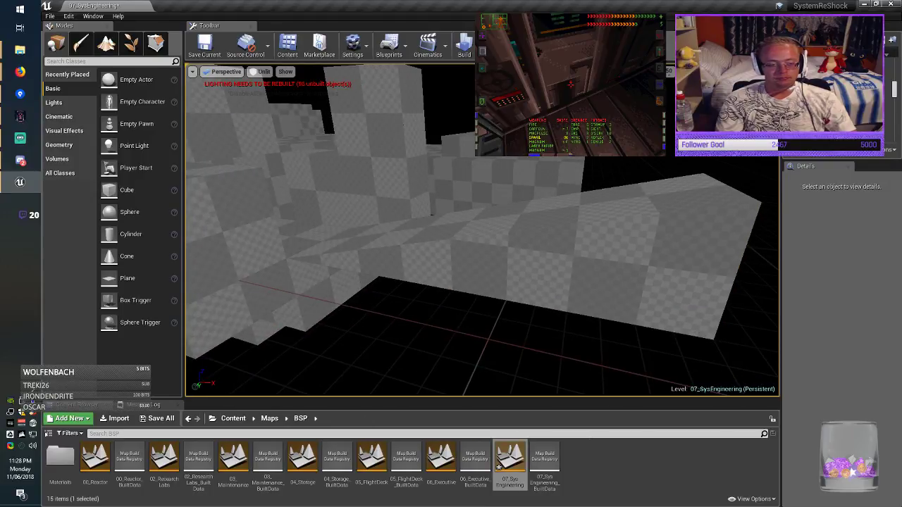
Select the 400-high wall block beside the ramp and set its X size to 600.
left_click(370, 137)
mouse_move(370, 138)
right_mouse_down()
mouse_move(356, 109)
mouse_move(384, 138)
mouse_move(362, 102)
right_mouse_up()
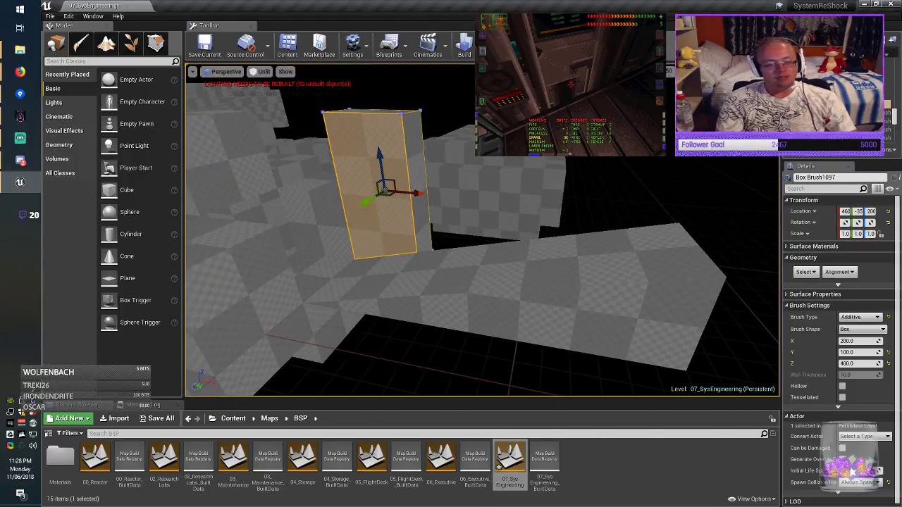
right_click_drag(384, 191, 366, 206)
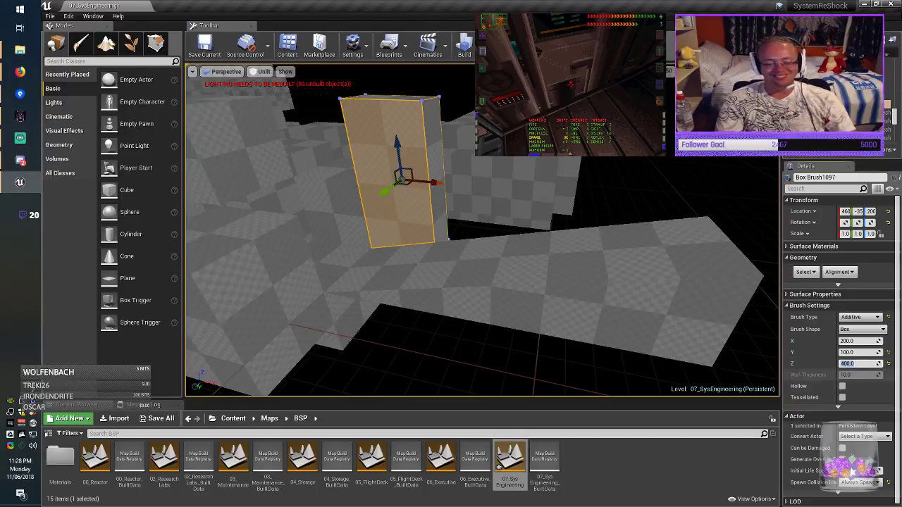
left_click(856, 363)
right_click_drag(550, 267, 563, 242)
right_click_drag(463, 236, 461, 237)
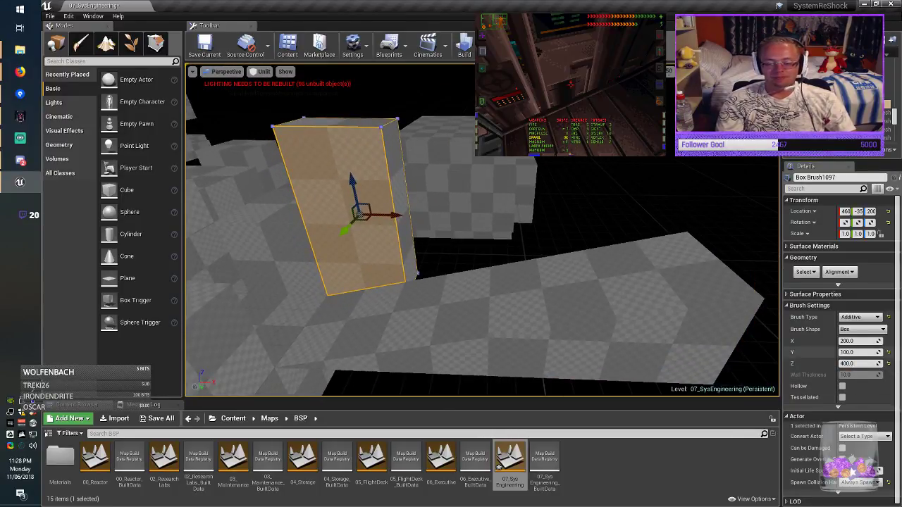
left_click(856, 352)
left_click(856, 364)
left_click(856, 364)
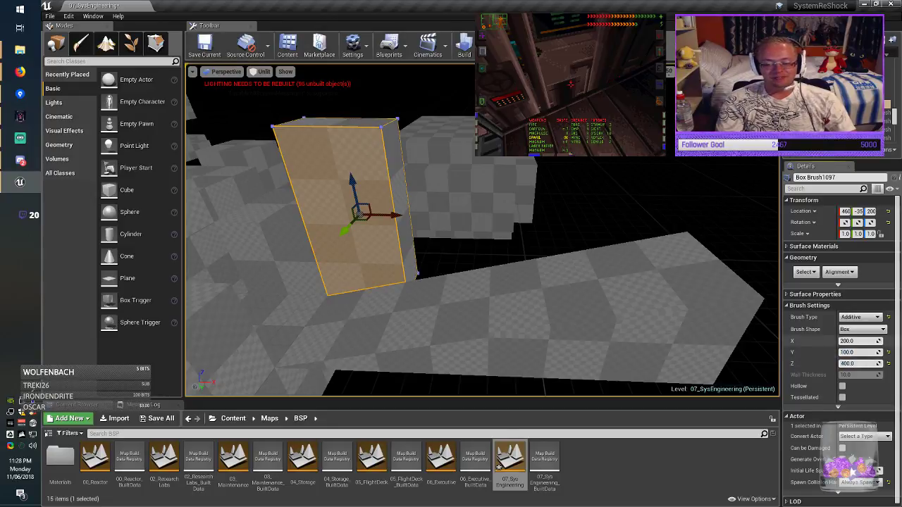
left_click(856, 341)
left_click(856, 341)
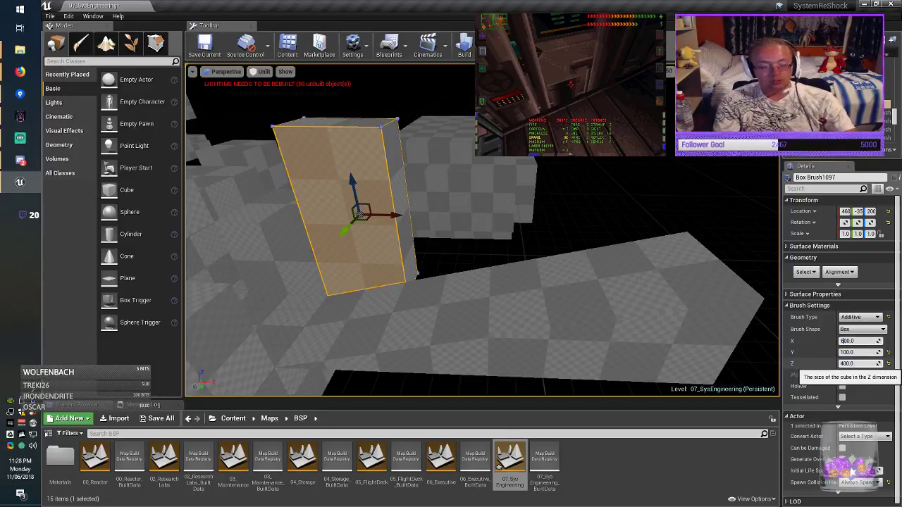
key("Return")
Shift the lengthened wall block 200 units along X beside the ramp and deselect it.
mouse_move(396, 215)
left_mouse_down()
mouse_move(504, 215)
mouse_move(488, 216)
left_mouse_up()
mouse_move(488, 216)
right_mouse_down()
mouse_move(472, 204)
mouse_move(483, 169)
mouse_move(447, 162)
mouse_move(461, 172)
mouse_move(445, 164)
mouse_move(448, 177)
mouse_move(443, 164)
mouse_move(430, 168)
right_mouse_up()
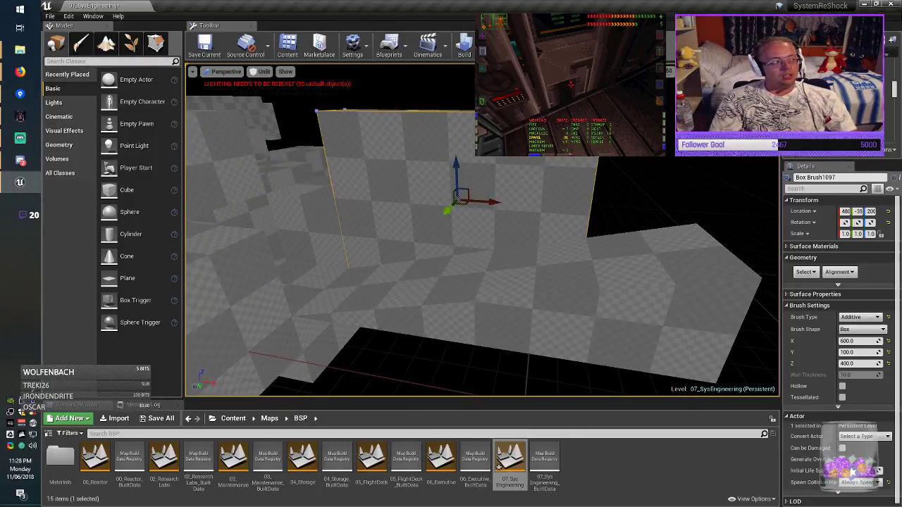
right_click_drag(450, 204, 454, 195)
mouse_move(482, 239)
right_mouse_down()
mouse_move(489, 236)
mouse_move(465, 250)
mouse_move(478, 245)
right_mouse_up()
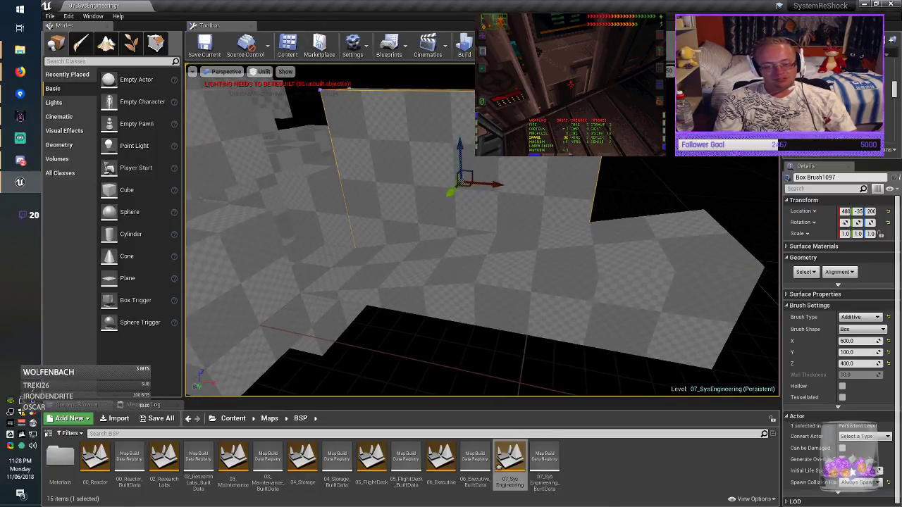
key("Escape")
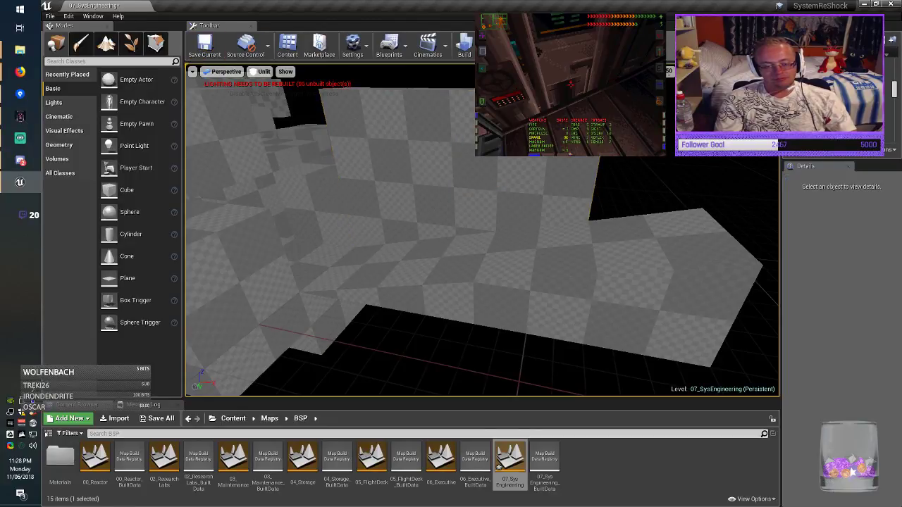
left_click(460, 189)
mouse_move(460, 189)
right_mouse_down()
mouse_move(512, 183)
mouse_move(375, 189)
right_mouse_up()
key("d")
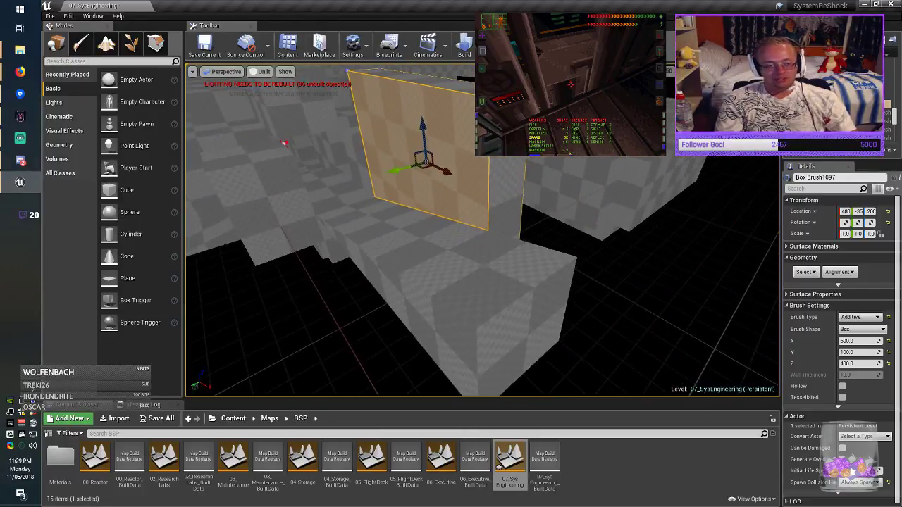
right_click_drag(284, 143, 284, 144)
left_click(156, 44)
key("shift+1")
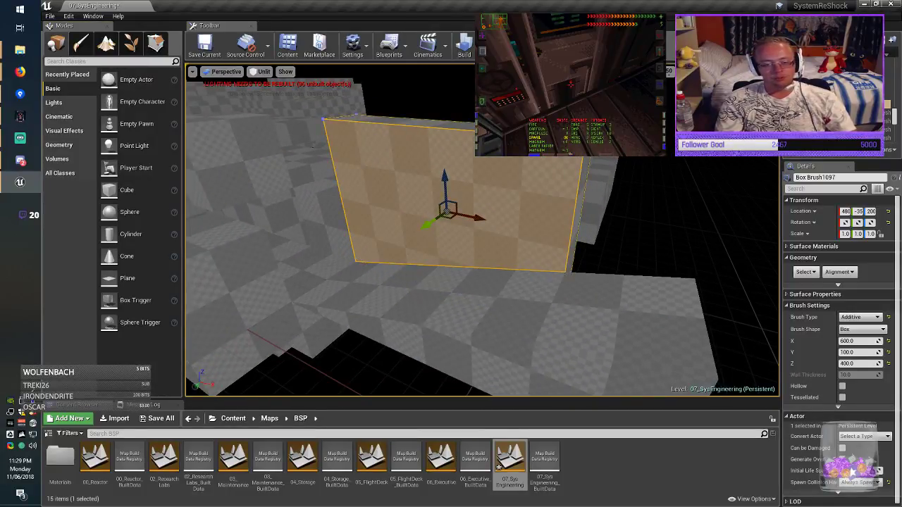
key("Delete")
key("ctrl+z")
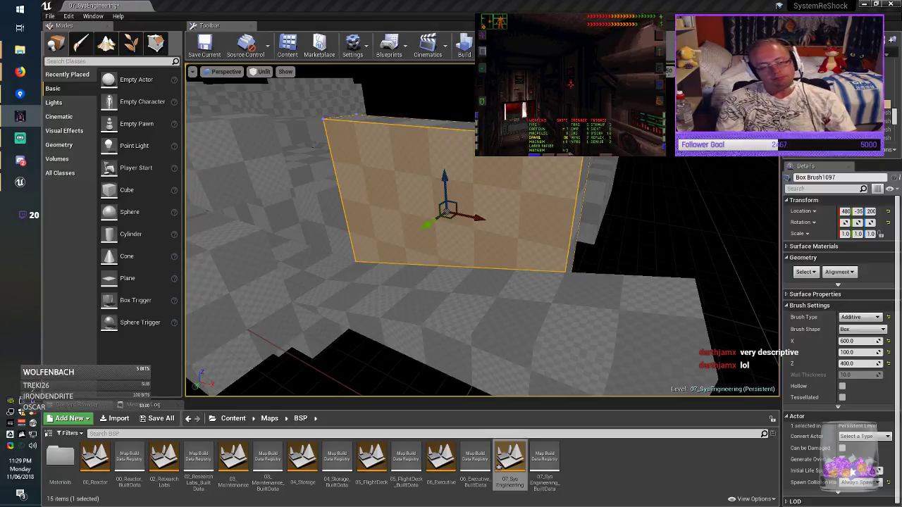
Duplicate the 200-unit floor cube 1000 units along X and 200 units up to the ramp's far end.
left_click(315, 270)
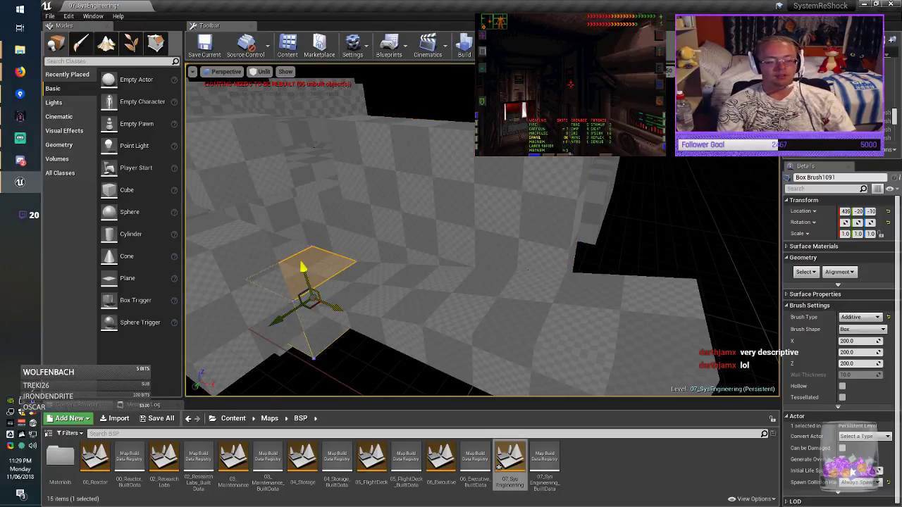
mouse_move(318, 293)
left_mouse_down("alt")
mouse_move(779, 296)
mouse_move(793, 346)
left_mouse_up("alt")
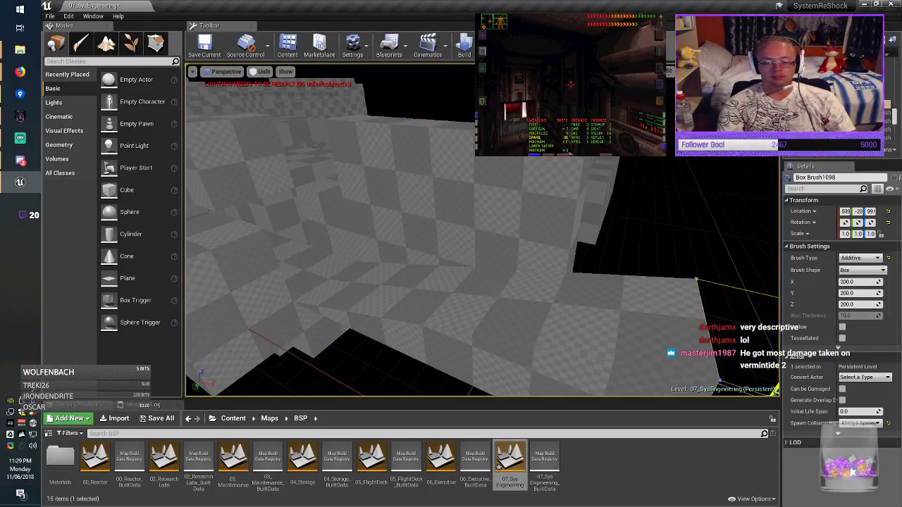
right_click_drag(528, 270, 620, 303)
Set the duplicated cube's Z size to 100, raise it level with the ramp's upper end, and deselect it.
left_click(854, 304)
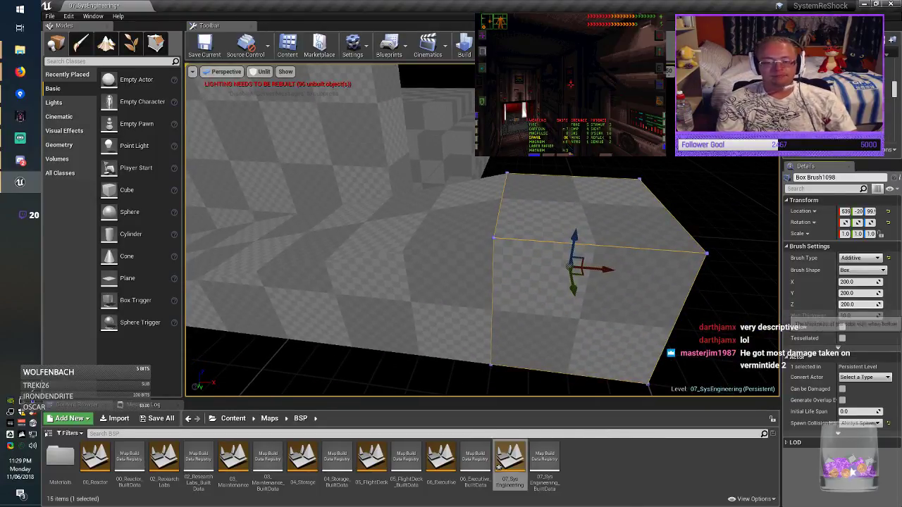
type("100")
key("Return")
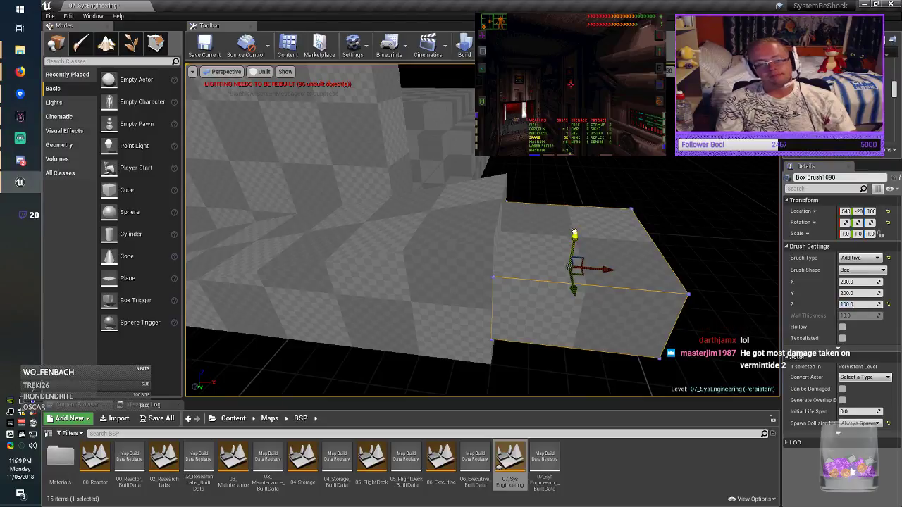
left_click_drag(575, 233, 582, 202)
key("Escape")
right_click_drag(583, 205, 564, 176)
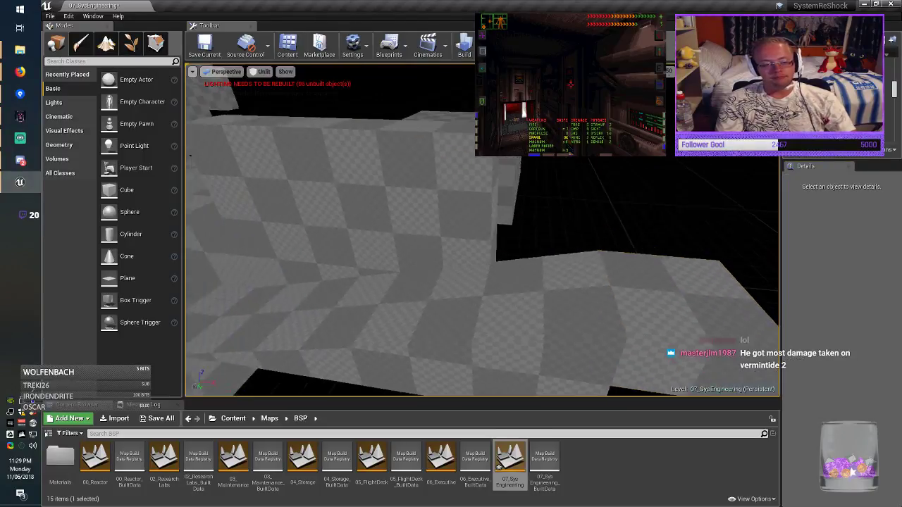
Set the ramp-side wall block's X size to 1000 and shift it 200 units along X.
left_click(409, 201)
mouse_move(408, 201)
right_mouse_down()
mouse_move(352, 194)
mouse_move(349, 177)
mouse_move(381, 168)
mouse_move(416, 197)
mouse_move(419, 218)
mouse_move(379, 179)
right_mouse_up()
left_click(843, 341)
key("BackSpace")
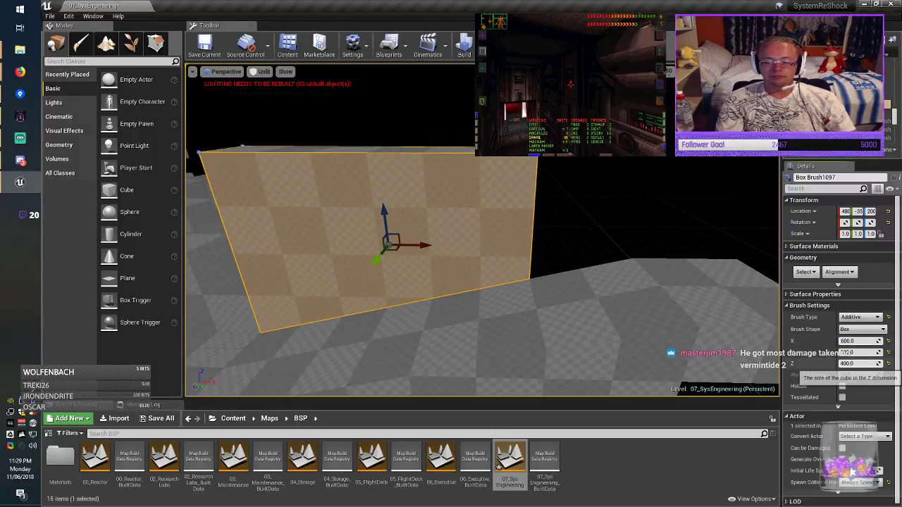
type("10")
key("Return")
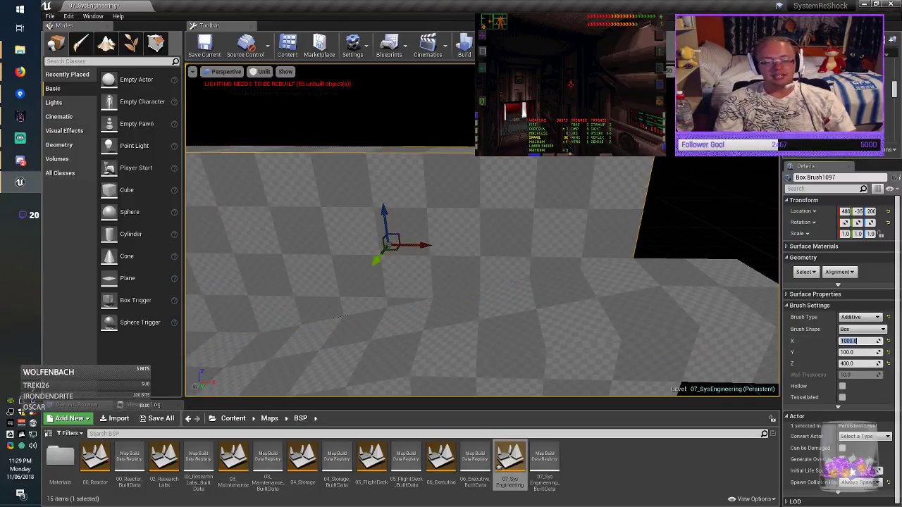
left_click_drag(434, 248, 514, 253)
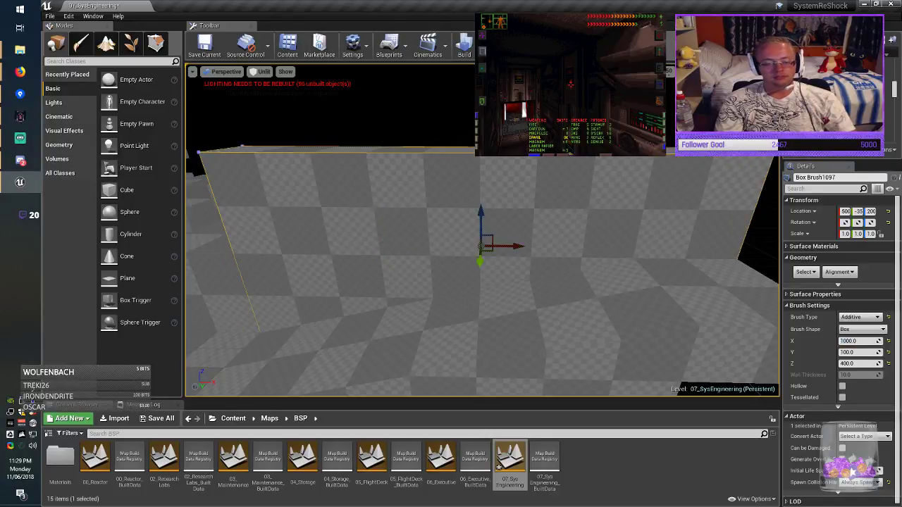
key("Escape")
Duplicate the 1000-unit wall block along Y to the ramp's opposite side and set the copy's X size to 800.
mouse_move(514, 253)
right_mouse_down()
mouse_move(451, 282)
mouse_move(324, 265)
mouse_move(514, 250)
right_mouse_up()
left_click(514, 229)
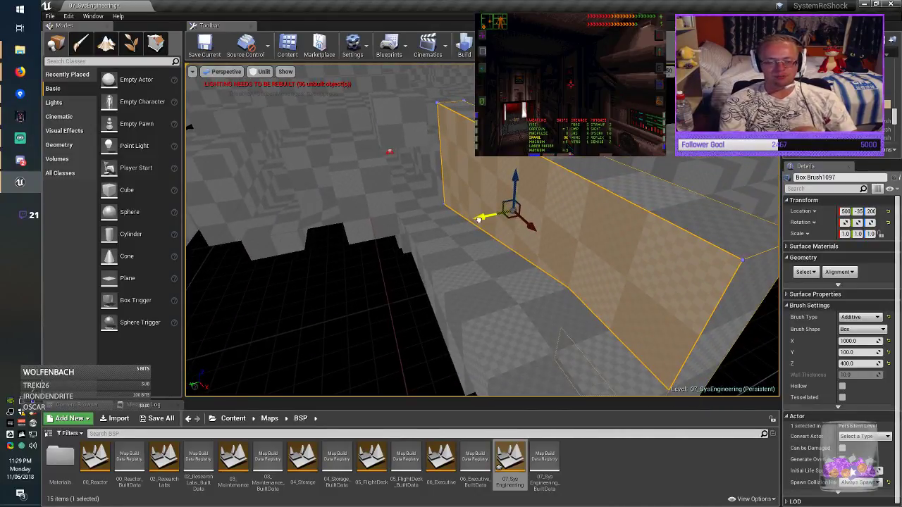
mouse_move(476, 221)
left_mouse_down("alt")
mouse_move(339, 245)
mouse_move(371, 239)
mouse_move(359, 242)
left_mouse_up("alt")
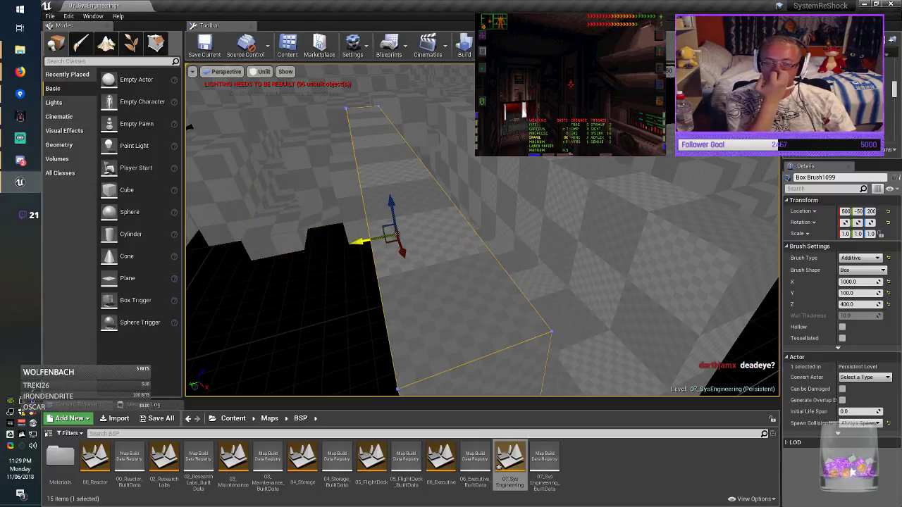
mouse_move(361, 242)
right_mouse_down()
mouse_move(310, 218)
mouse_move(282, 243)
right_mouse_up()
key("Delete")
key("Delete")
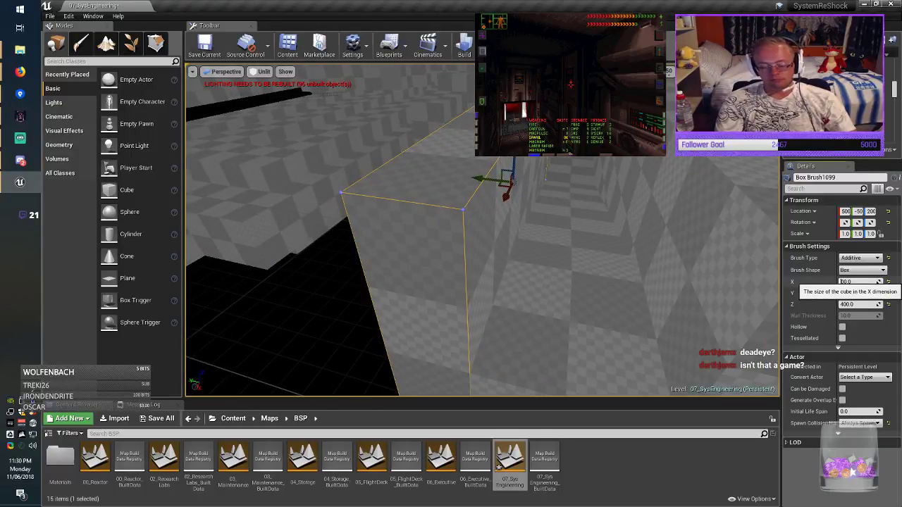
key("Return")
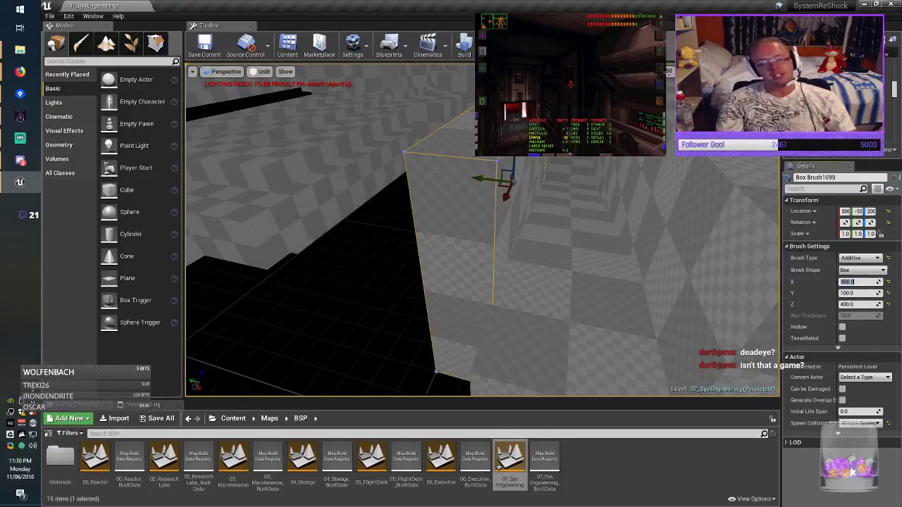
Shift the 800-unit wall block 100 units back along X, clear the selection and save the level.
mouse_move(606, 275)
right_mouse_down()
mouse_move(536, 303)
mouse_move(423, 282)
right_mouse_up()
right_click_drag(508, 236, 476, 240)
left_click_drag(252, 237, 309, 247)
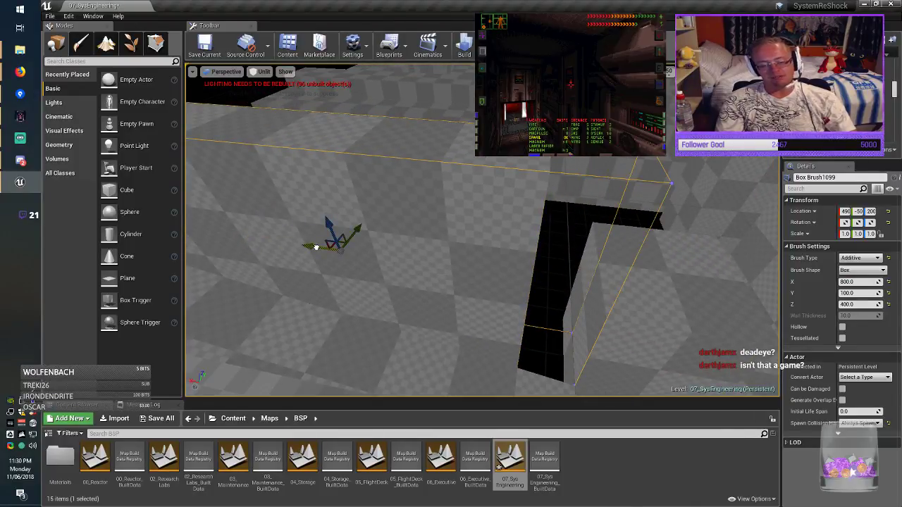
right_click_drag(315, 247, 227, 242)
left_click(314, 243)
left_click(207, 49)
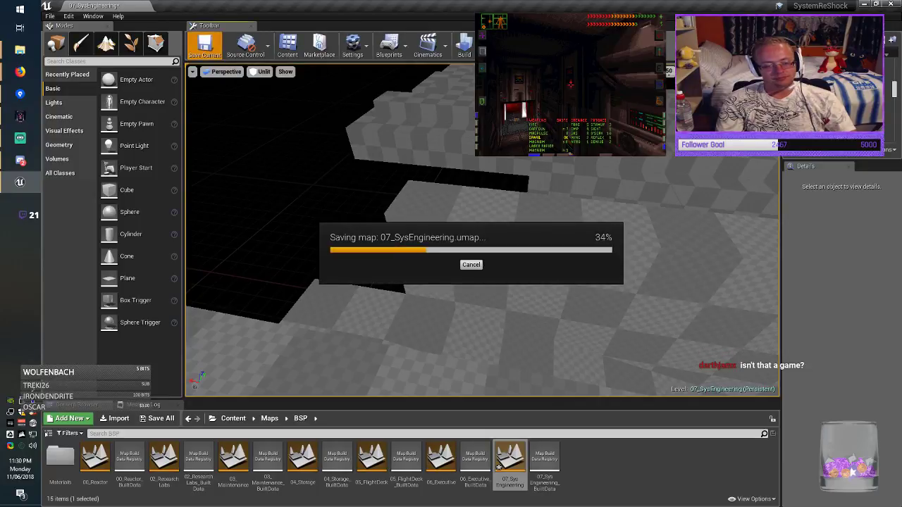
Compare with the reference game, then duplicate the 800-unit wall block 100 units outward along Y.
right_click_drag(338, 240, 352, 254)
right_click_drag(423, 73, 423, 72)
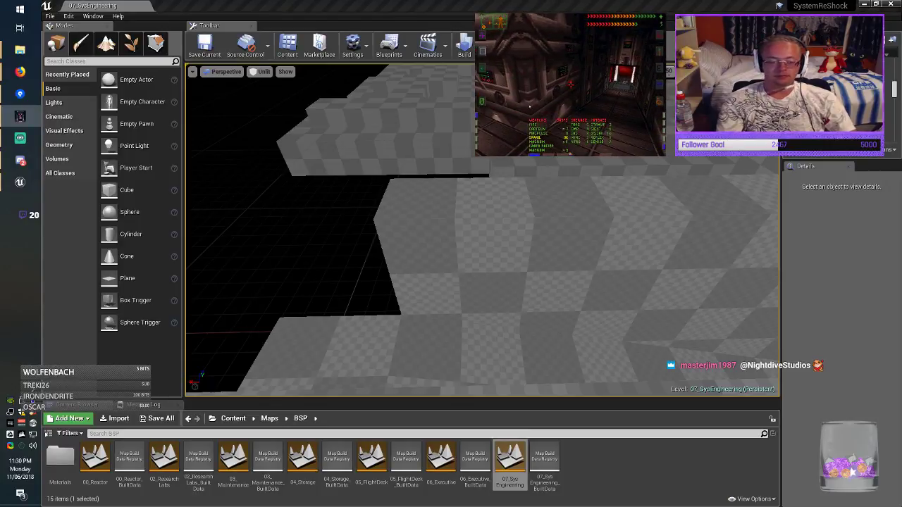
key("alt+Tab")
mouse_move(487, 246)
right_mouse_down()
mouse_move(458, 254)
mouse_move(479, 268)
right_mouse_up()
left_click(542, 261)
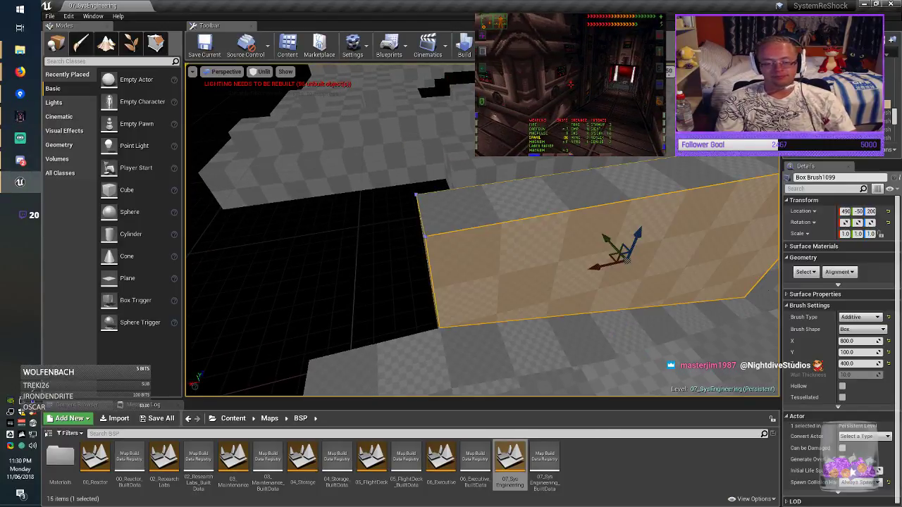
mouse_move(542, 261)
right_mouse_down()
mouse_move(578, 296)
mouse_move(532, 296)
right_mouse_up()
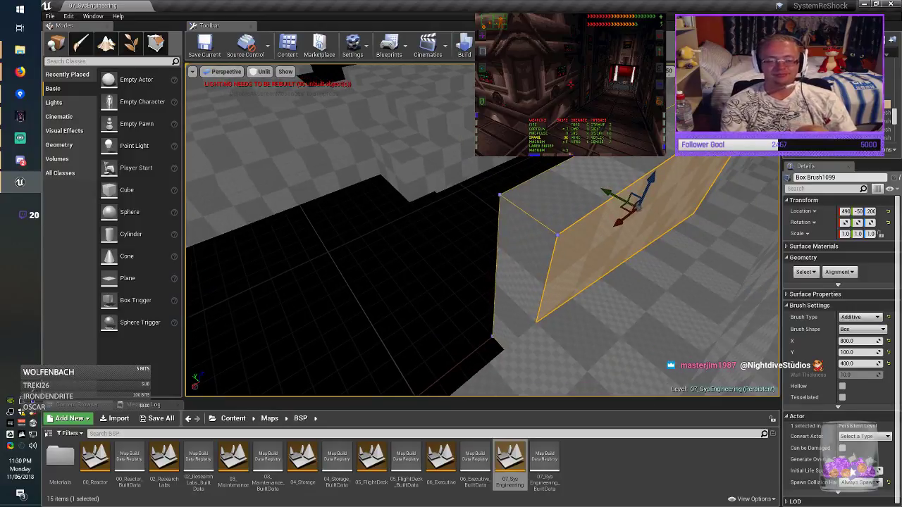
left_click_drag(594, 193, 547, 189, "alt")
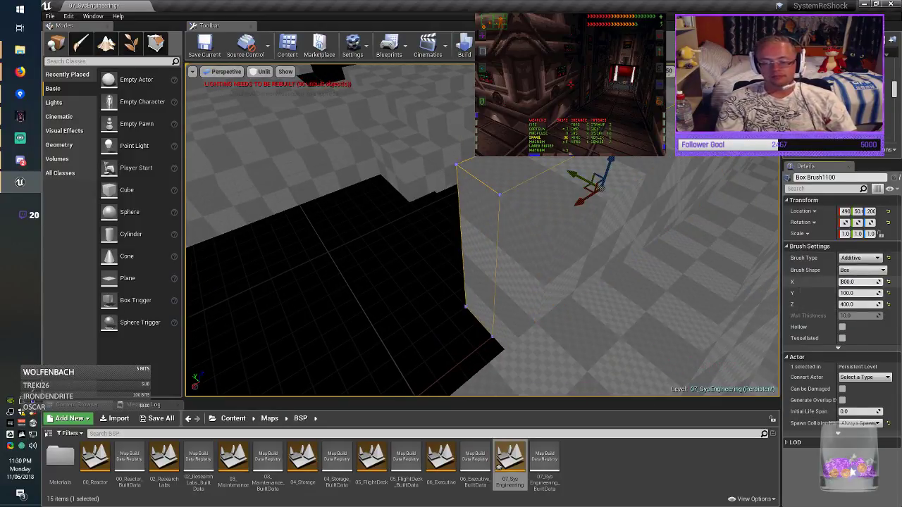
Resize the copy to 200 in X and Z, align it with the wall's end at Z 300, and save the level.
key("Return")
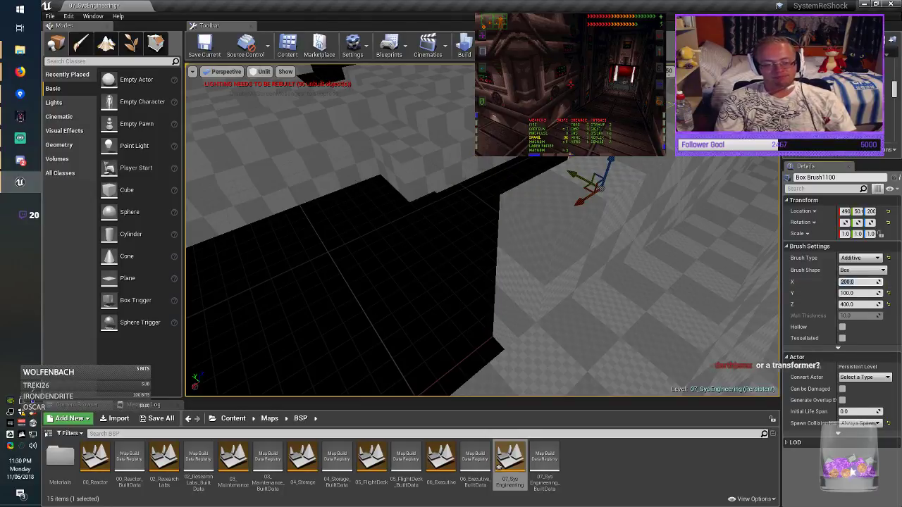
mouse_move(513, 255)
left_mouse_down()
mouse_move(484, 268)
mouse_move(489, 257)
mouse_move(539, 257)
mouse_move(489, 240)
mouse_move(542, 236)
mouse_move(518, 229)
left_mouse_up()
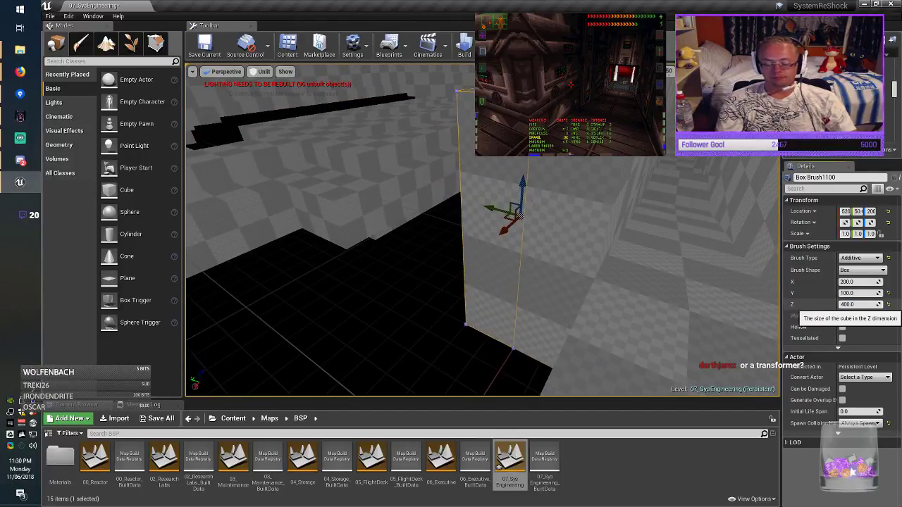
key("Return")
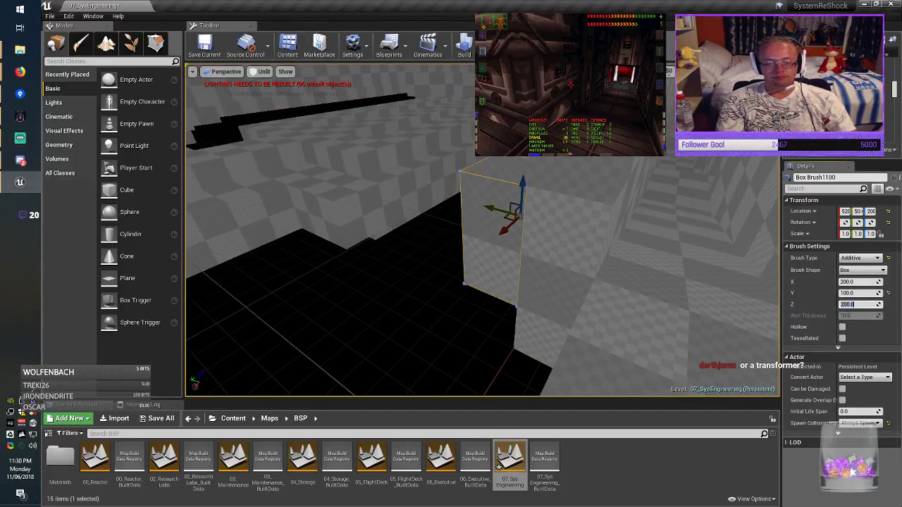
key("Escape")
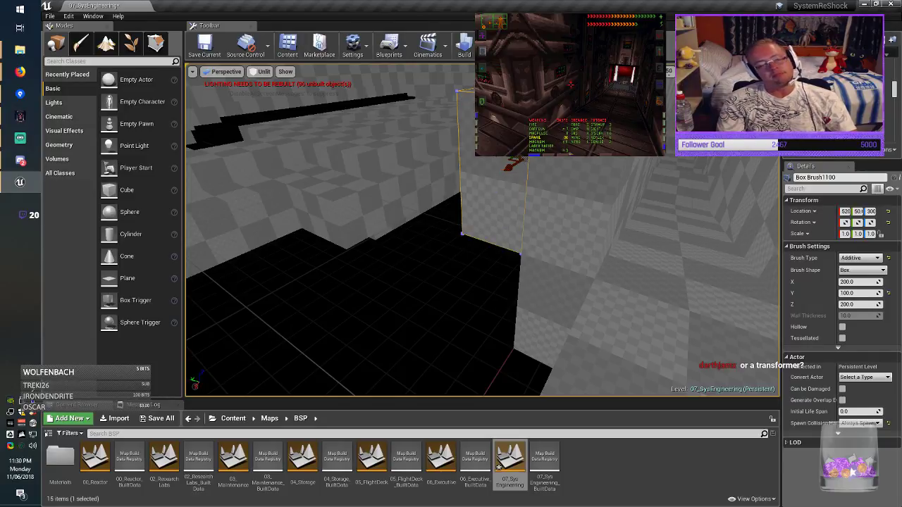
left_click(204, 45)
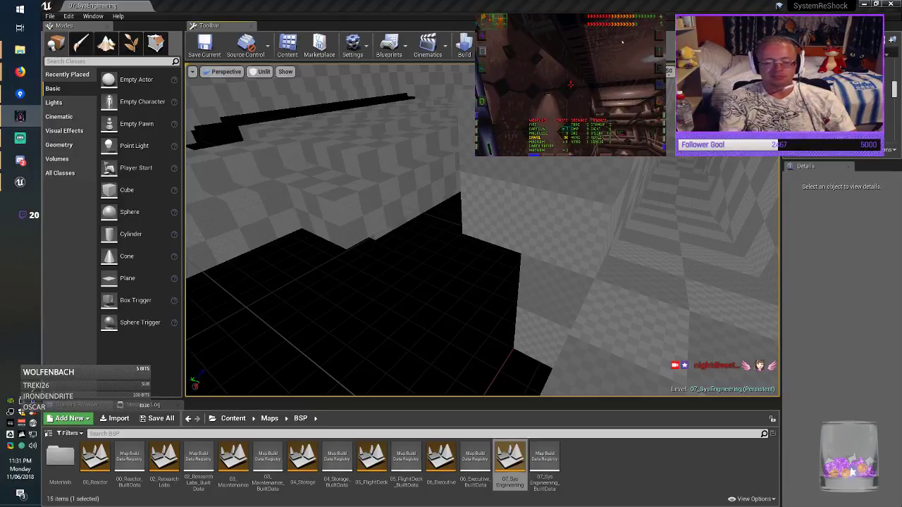
Set the wall-end block's Z size to 400, raise it to Z 400, clear the selection and save the level.
left_click(506, 173)
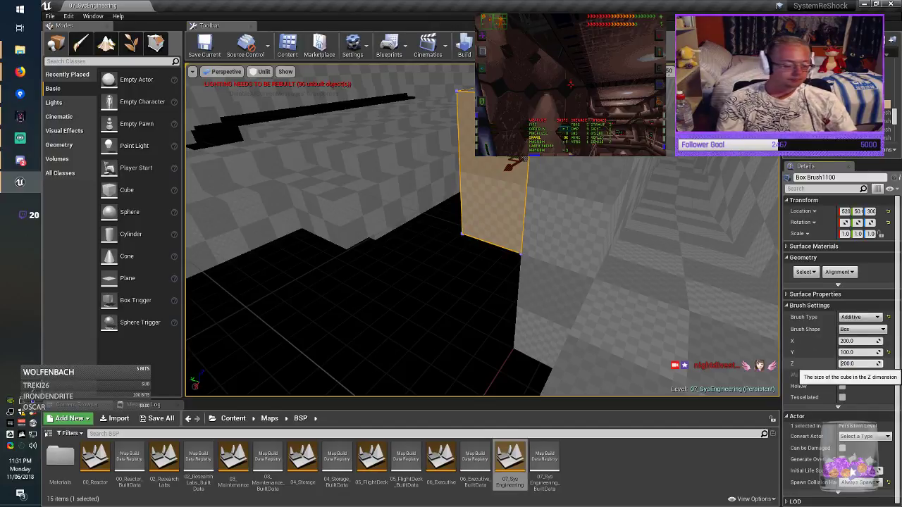
key("Return")
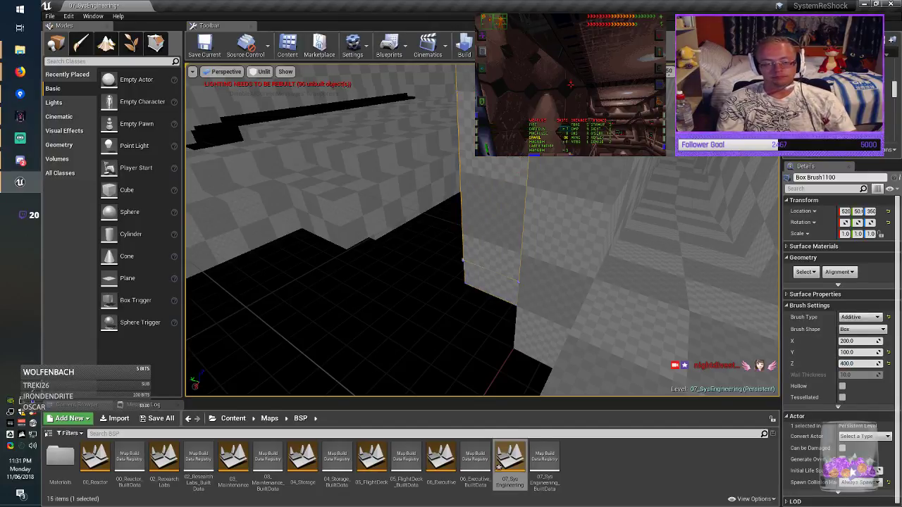
key("Delete")
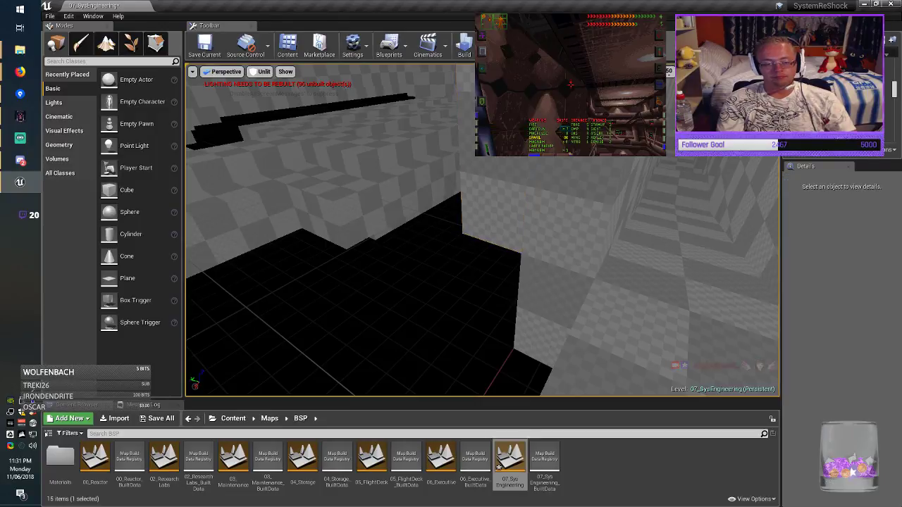
mouse_move(564, 282)
right_mouse_down()
mouse_move(571, 233)
mouse_move(557, 303)
right_mouse_up()
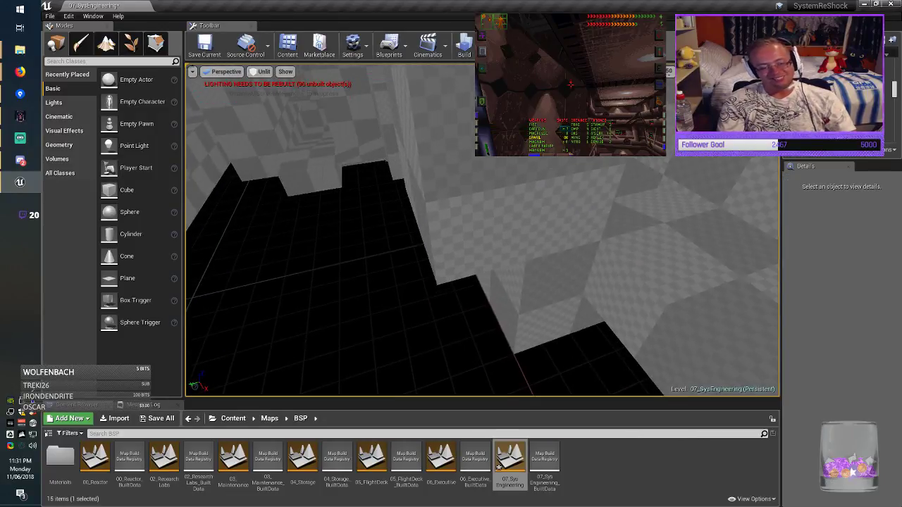
key("ctrl+a")
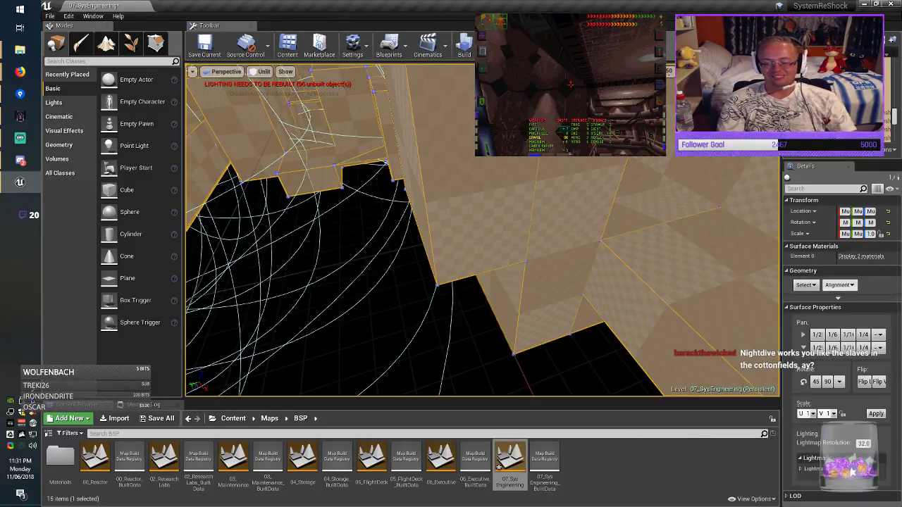
key("Escape")
left_click(204, 46)
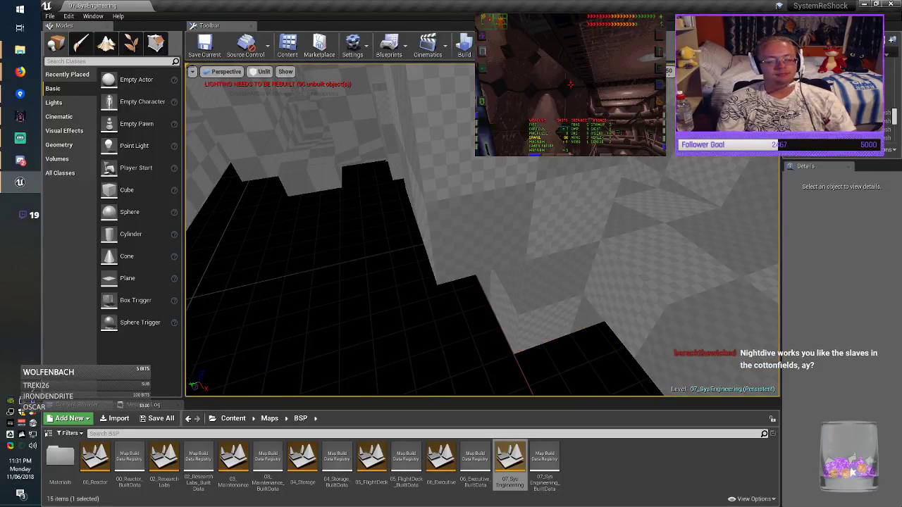
Compare with the reference game, then duplicate the 200 × 200 × 100 floor block 200 units along Y to the adjoining spot.
right_click_drag(482, 240, 518, 229)
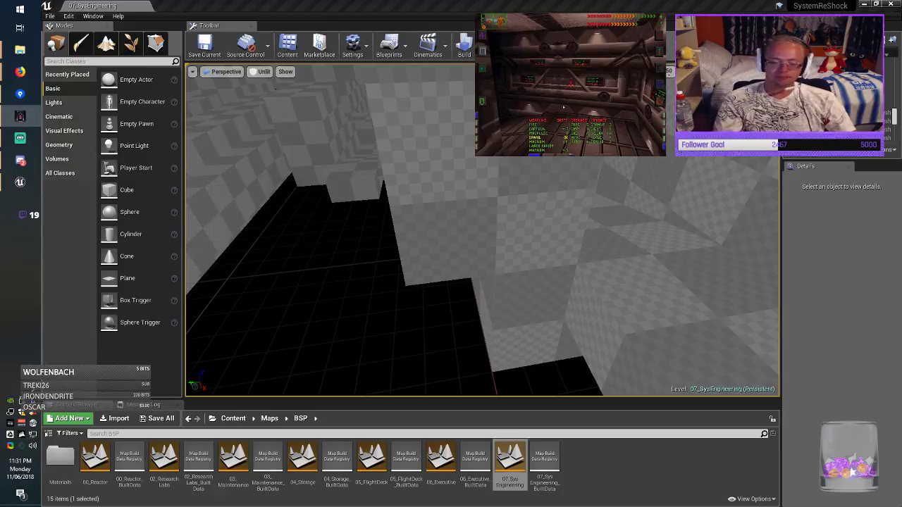
left_click(606, 332)
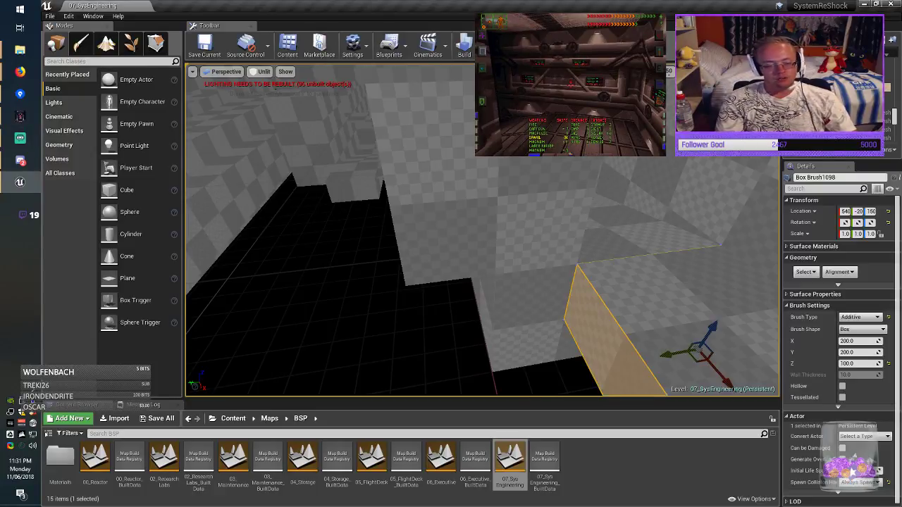
mouse_move(606, 331)
right_mouse_down()
mouse_move(610, 380)
mouse_move(631, 387)
right_mouse_up()
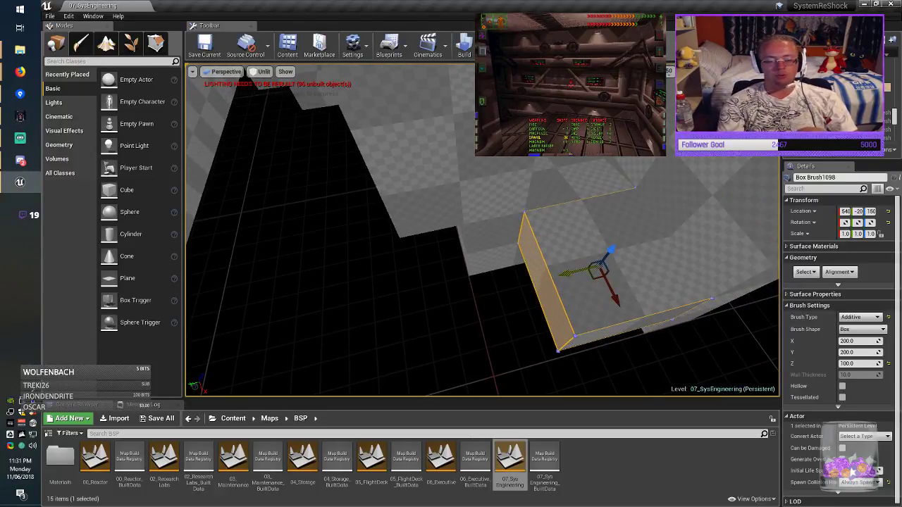
mouse_move(550, 275)
left_mouse_down("alt")
mouse_move(364, 289)
mouse_move(428, 282)
left_mouse_up("alt")
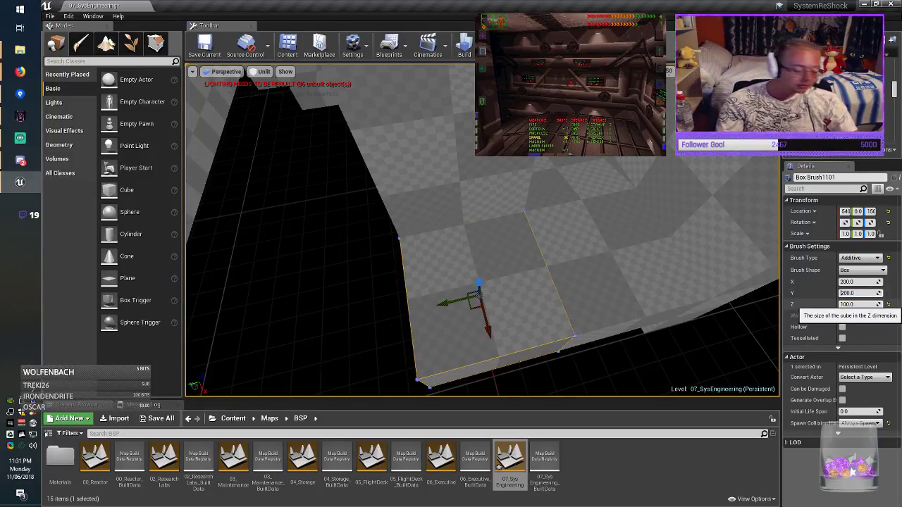
Set the floor block copy's Y size to 400, shift it 100 units along Y, deselect it and save the level.
key("Return")
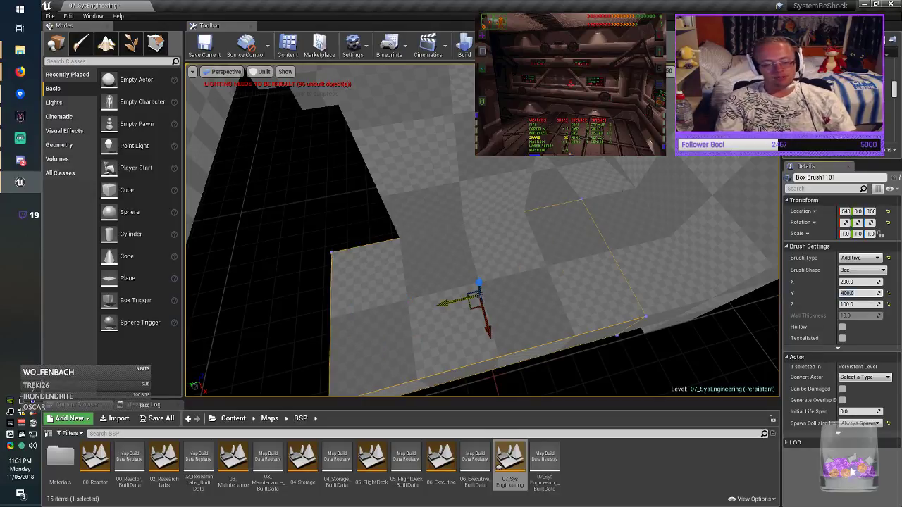
left_click_drag(451, 302, 358, 312)
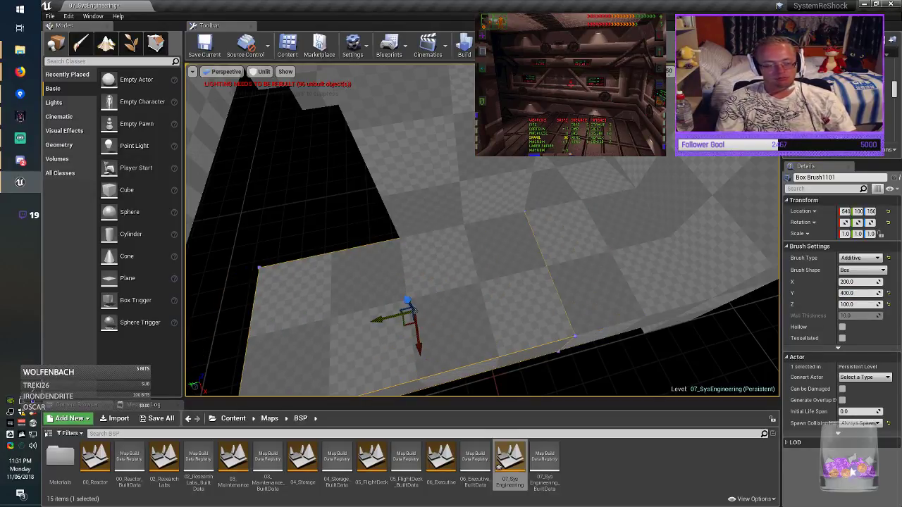
key("Escape")
mouse_move(367, 311)
right_mouse_down()
mouse_move(342, 279)
mouse_move(296, 268)
mouse_move(280, 226)
right_mouse_up()
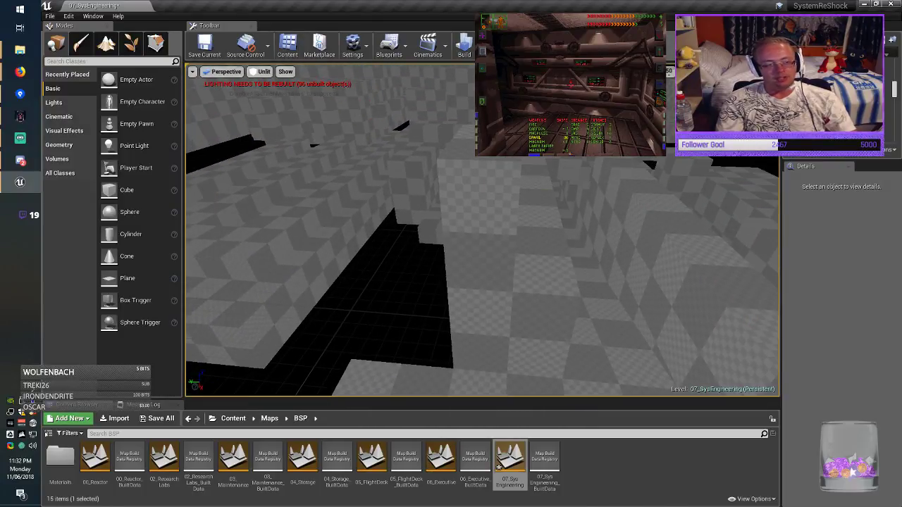
left_click(205, 46)
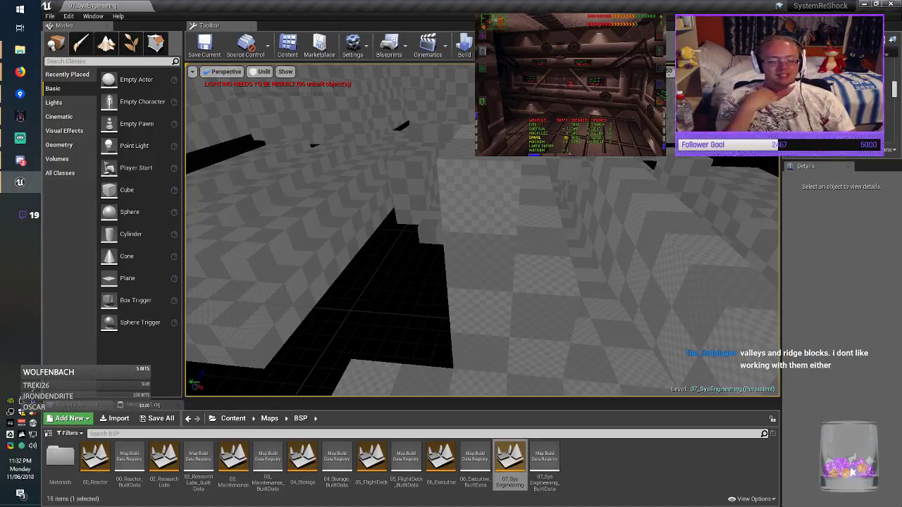
Examine the 400-unit-high wall-end block and the surrounding floor from several angles, comparing them with the reference game's corridor.
right_click_drag(482, 232, 483, 250)
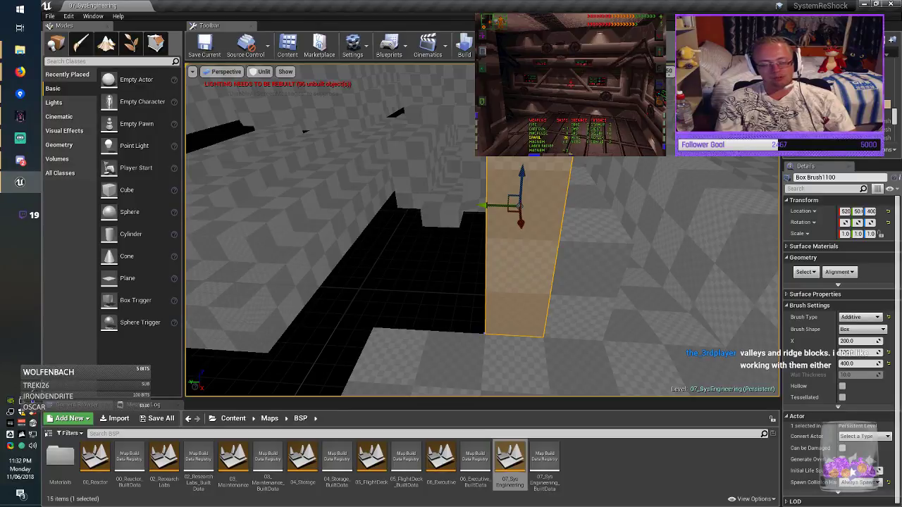
key("Delete")
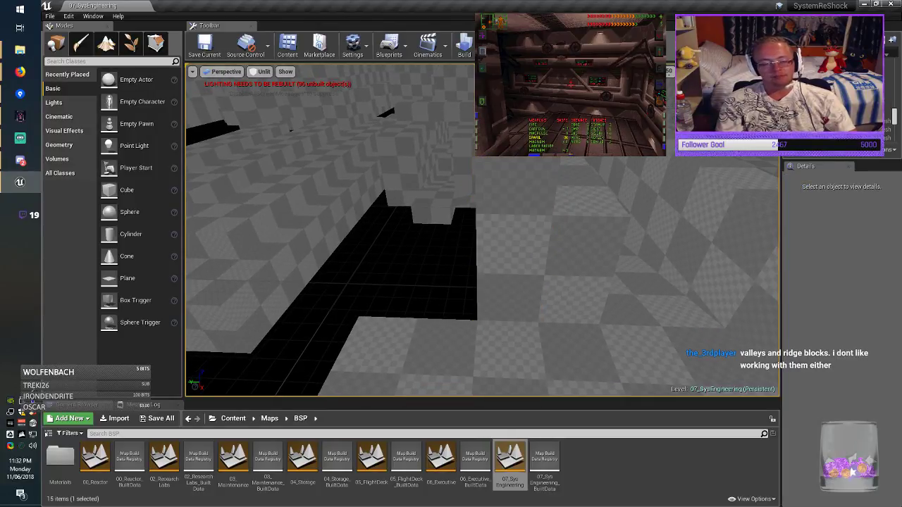
mouse_move(482, 230)
right_mouse_down()
mouse_move(568, 236)
mouse_move(489, 229)
right_mouse_up()
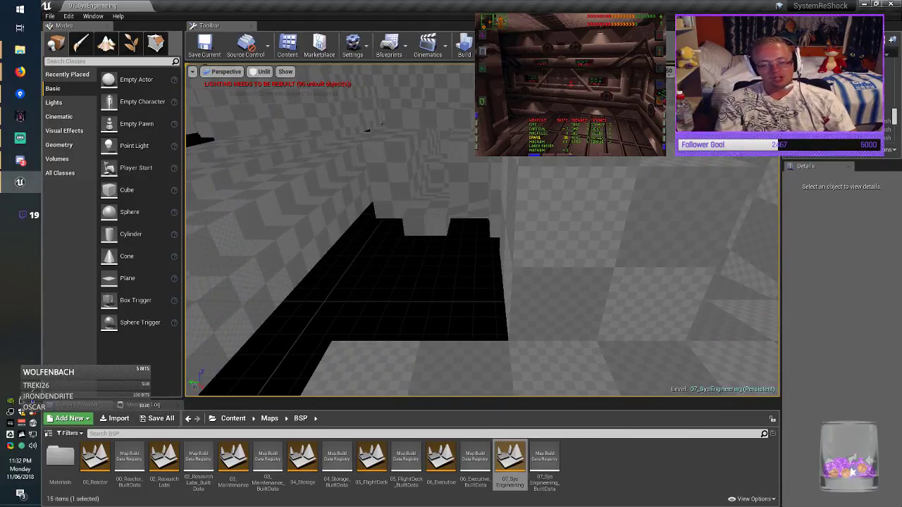
left_click(204, 47)
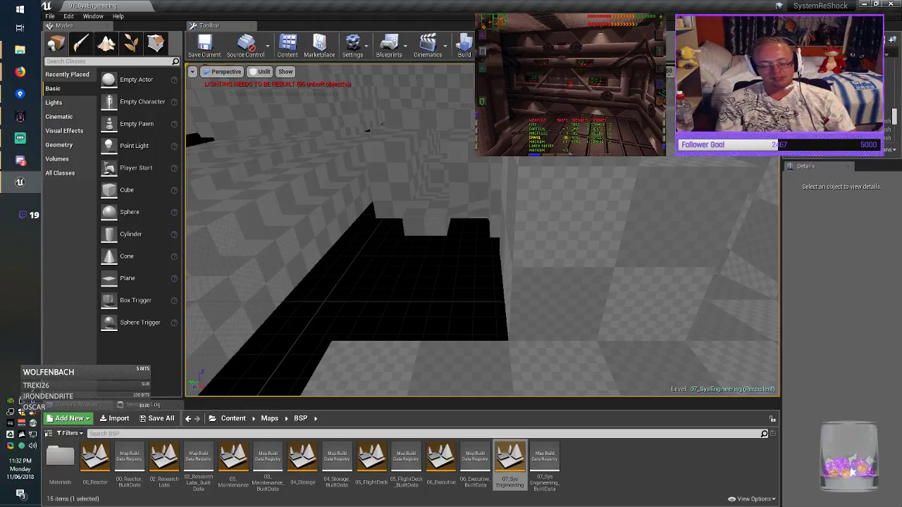
right_click_drag(482, 230, 498, 230)
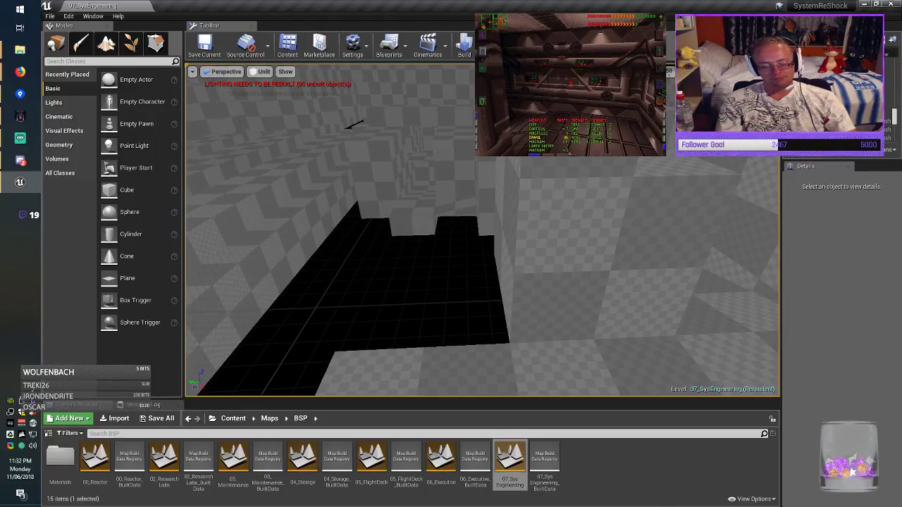
left_click(564, 246)
key("alt+Tab")
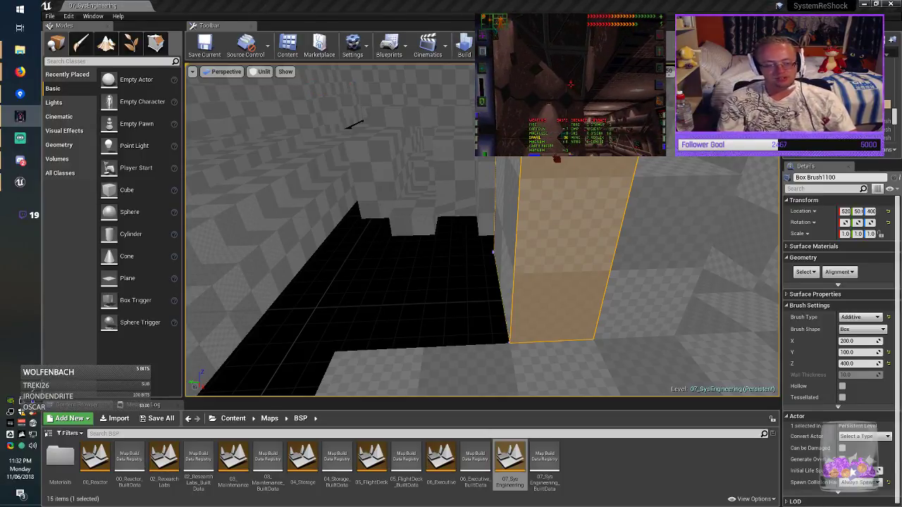
key("alt+Tab")
mouse_move(482, 230)
right_mouse_down()
mouse_move(468, 233)
mouse_move(484, 230)
mouse_move(474, 241)
mouse_move(480, 244)
right_mouse_up()
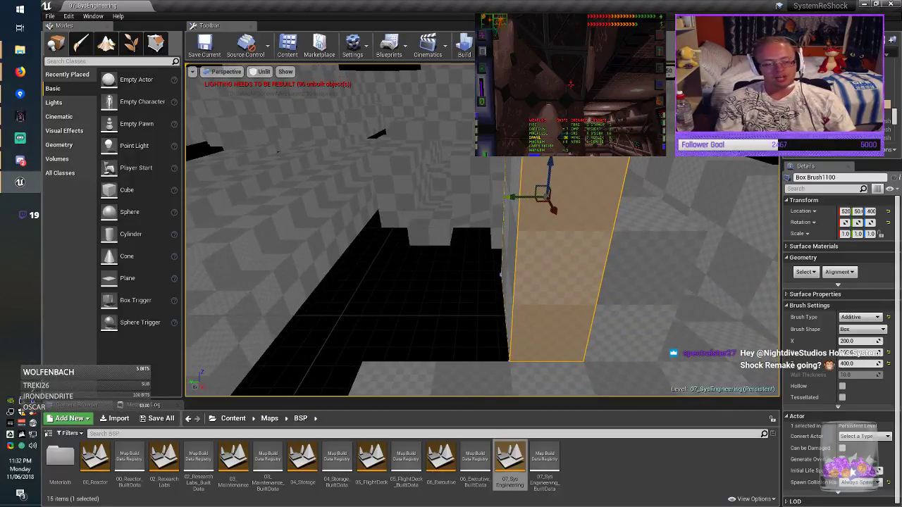
left_click(480, 268)
left_click(543, 268)
right_click_drag(542, 267, 551, 280)
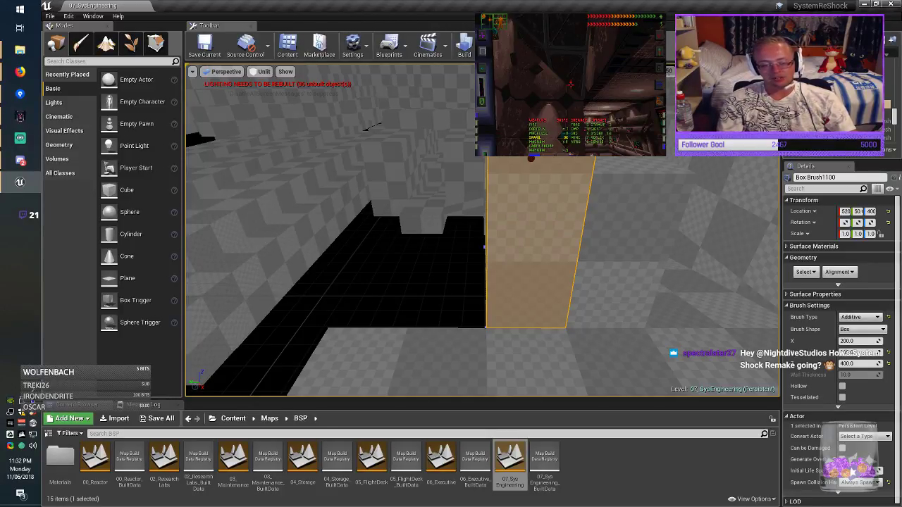
key("Delete")
key("Left")
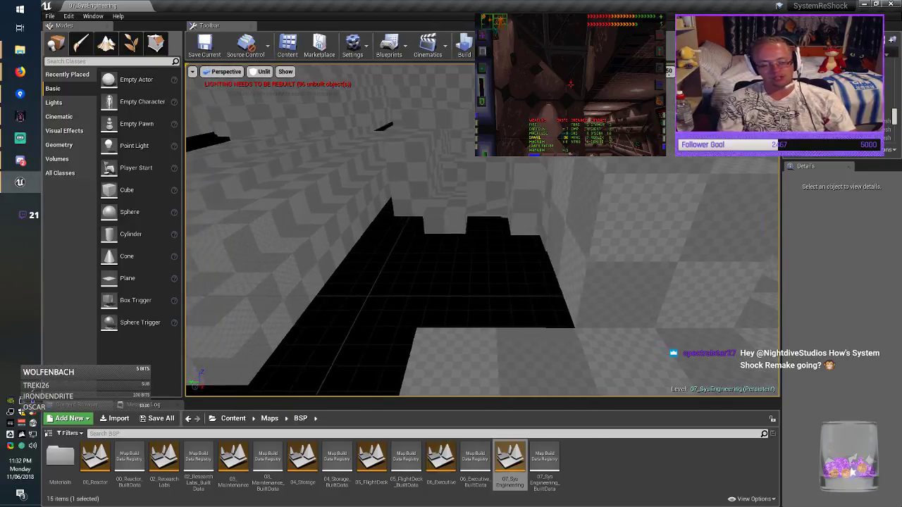
mouse_move(482, 229)
right_mouse_down()
mouse_move(556, 233)
mouse_move(563, 243)
mouse_move(575, 236)
mouse_move(542, 229)
mouse_move(606, 226)
mouse_move(465, 229)
right_mouse_up()
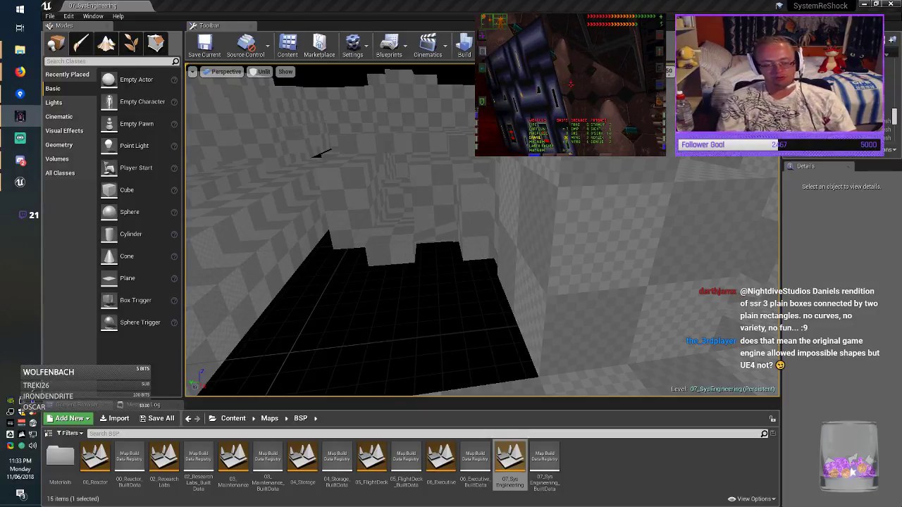
mouse_move(482, 230)
right_mouse_down()
mouse_move(472, 243)
mouse_move(458, 222)
mouse_move(468, 244)
mouse_move(486, 250)
right_mouse_up()
left_click(631, 233)
mouse_move(631, 233)
right_mouse_down()
mouse_move(645, 227)
mouse_move(670, 282)
right_mouse_up()
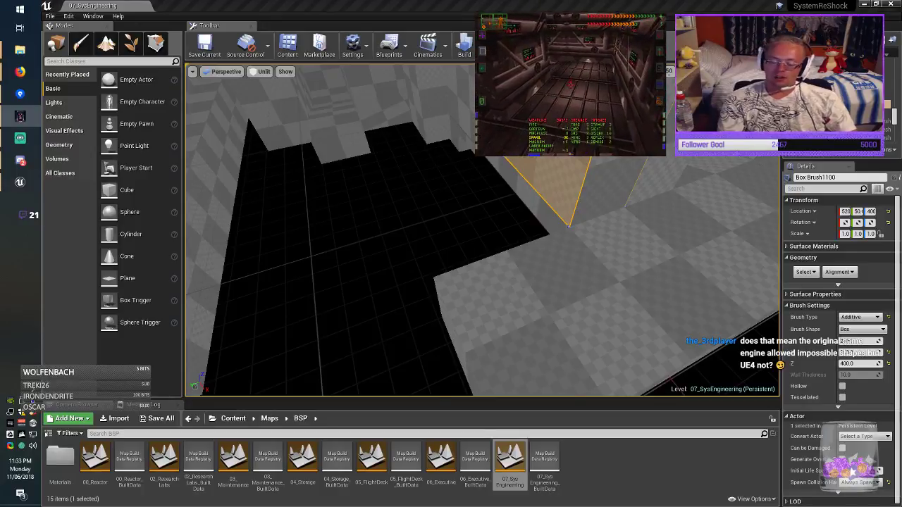
Set the 400-unit floor block's Y size to 200 and move it back to Y 0.
left_click(604, 287)
right_click_drag(604, 287, 650, 298)
left_click(845, 352)
key("BackSpace")
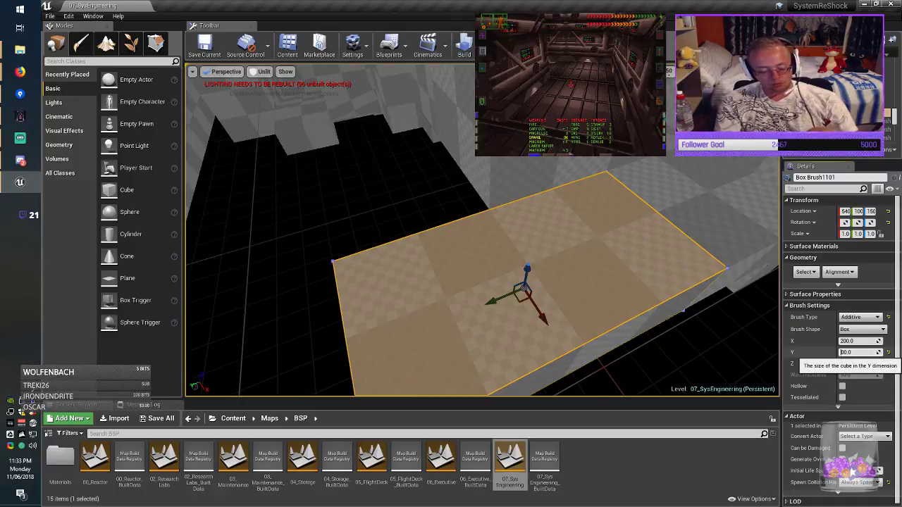
type("20")
key("Return")
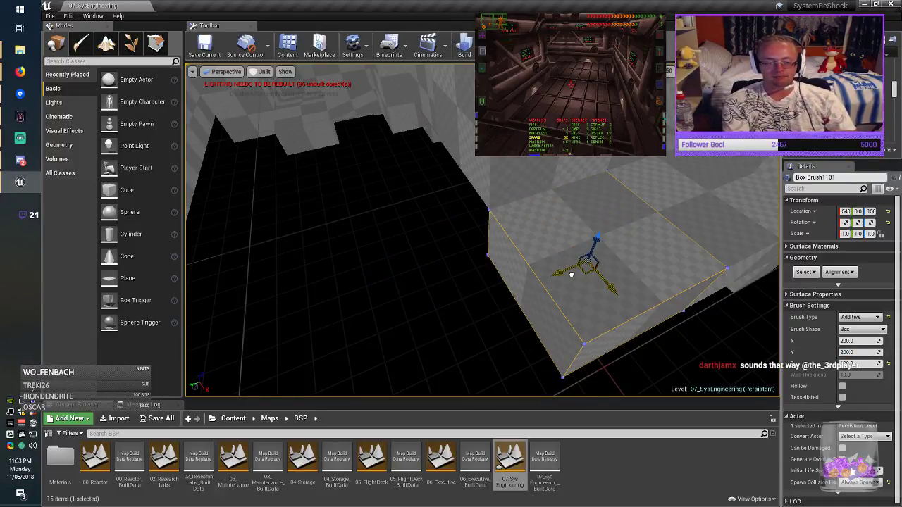
Duplicate the floor block 200 units diagonally back along X and out along Y, and set the copy's X size to 400.
mouse_move(571, 274)
left_mouse_down("alt")
mouse_move(371, 222)
mouse_move(384, 213)
mouse_move(391, 220)
left_mouse_up("alt")
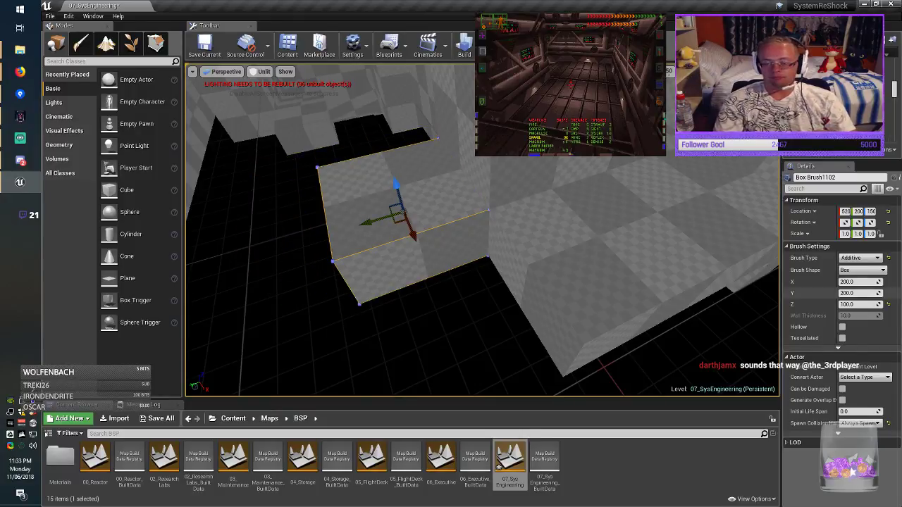
key("Return")
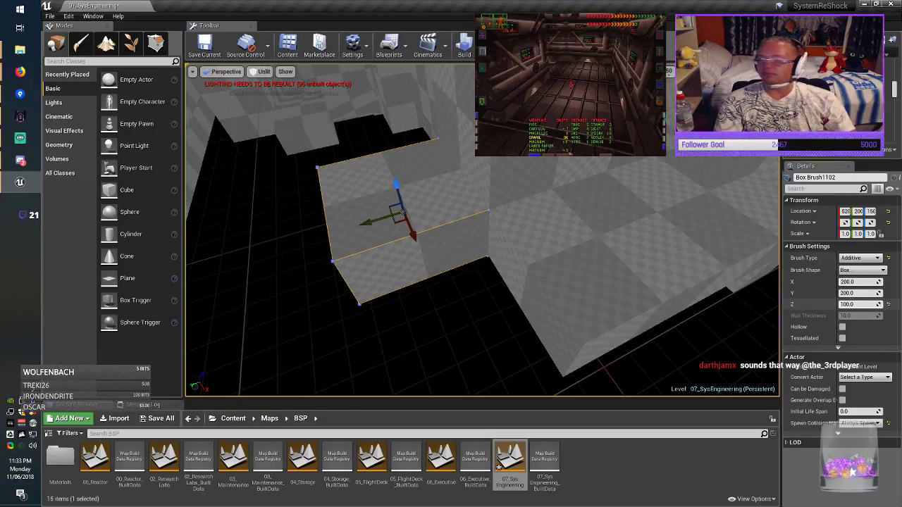
key("BackSpace")
type("5")
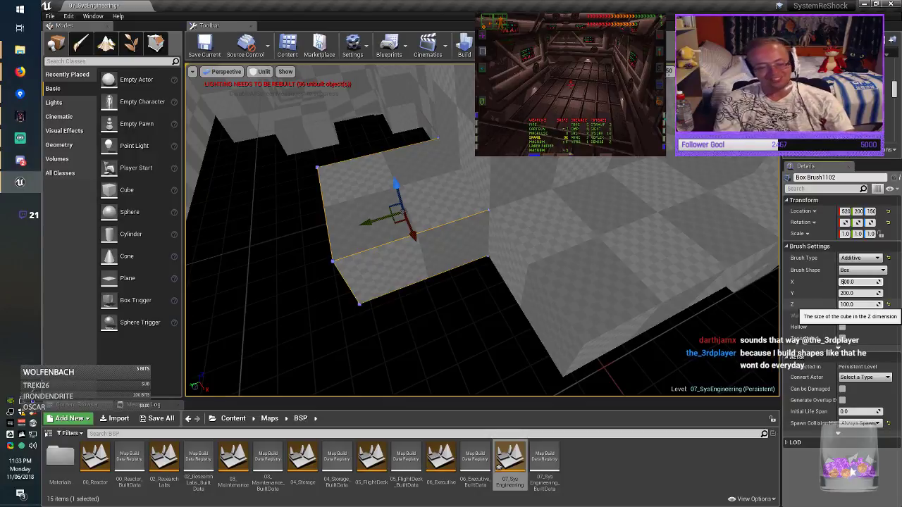
key("Return")
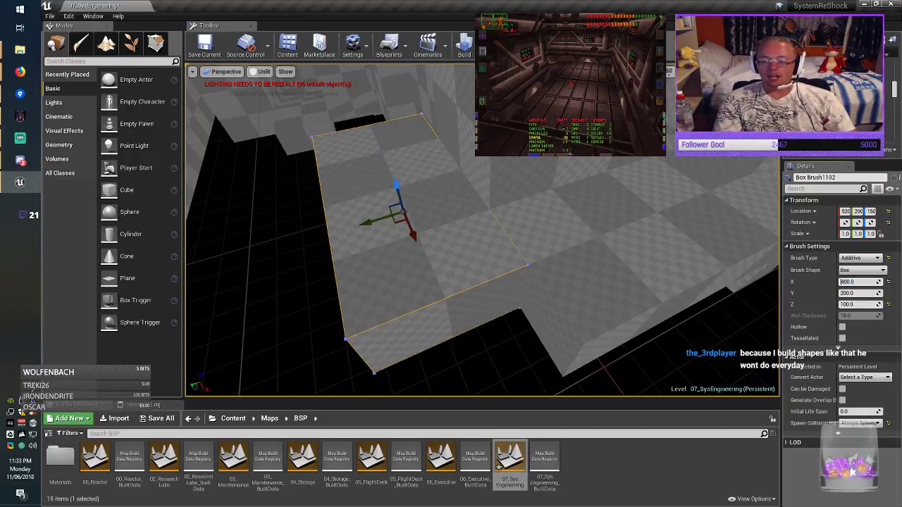
Check the reference game, then enlarge the new floor block to 800 in X and 400 in Y.
key("alt+Tab")
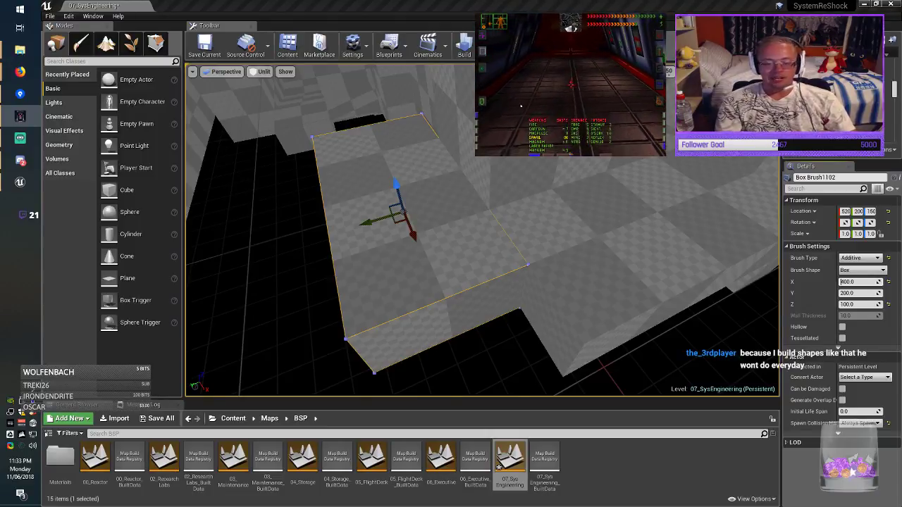
left_click(855, 293)
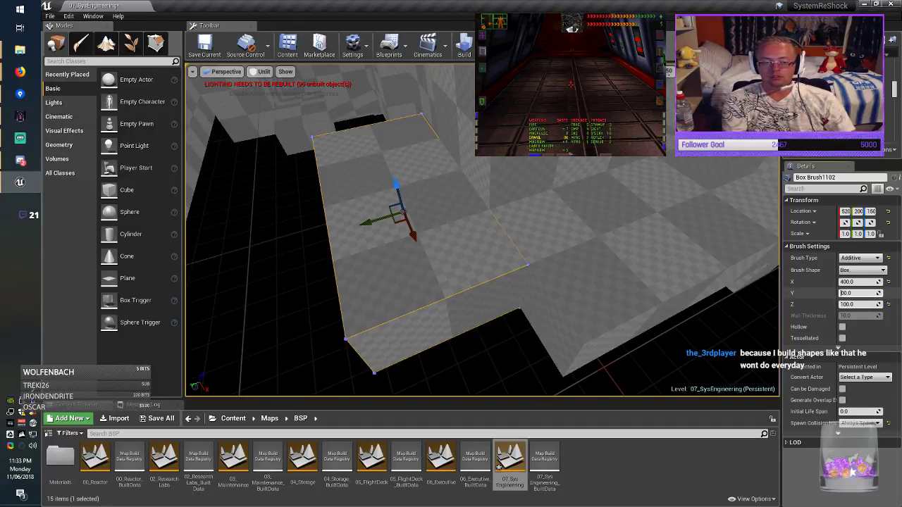
key("Return")
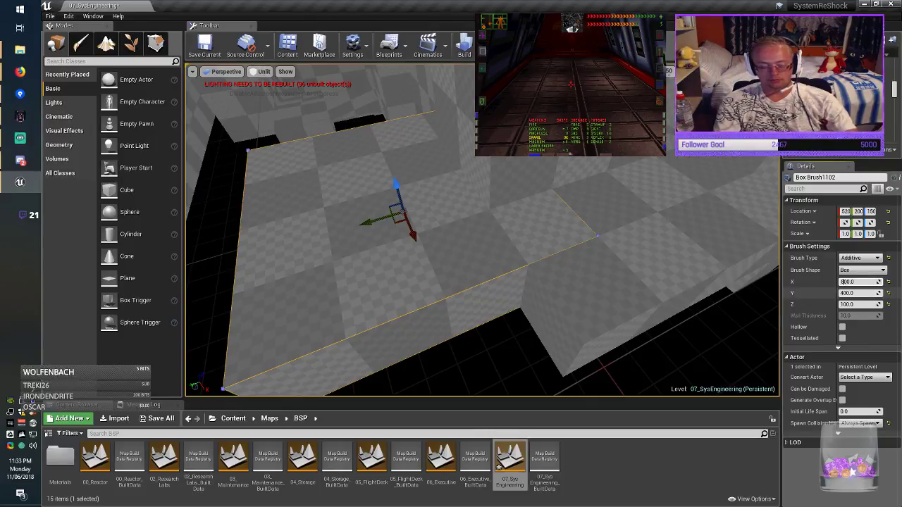
key("Return")
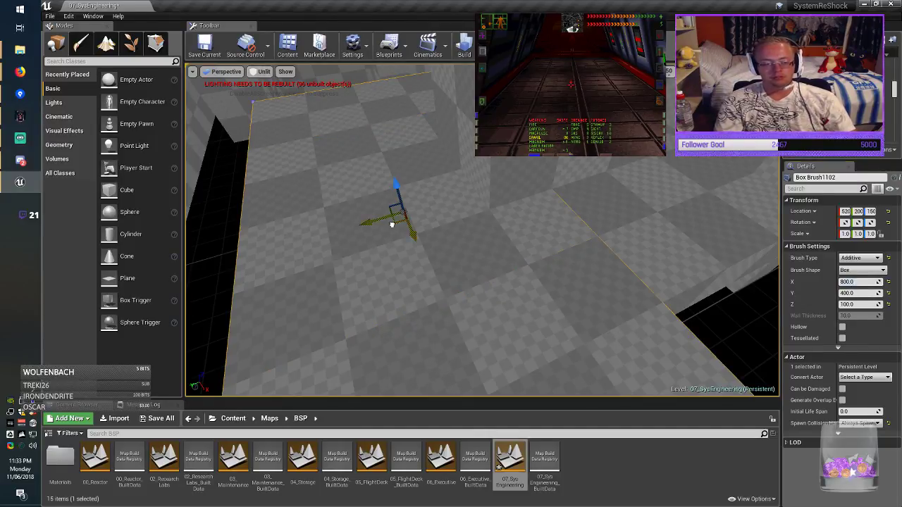
Move the 800 by 400 floor block 100 units back along X and out to Y 300.
left_click_drag(391, 224, 317, 201)
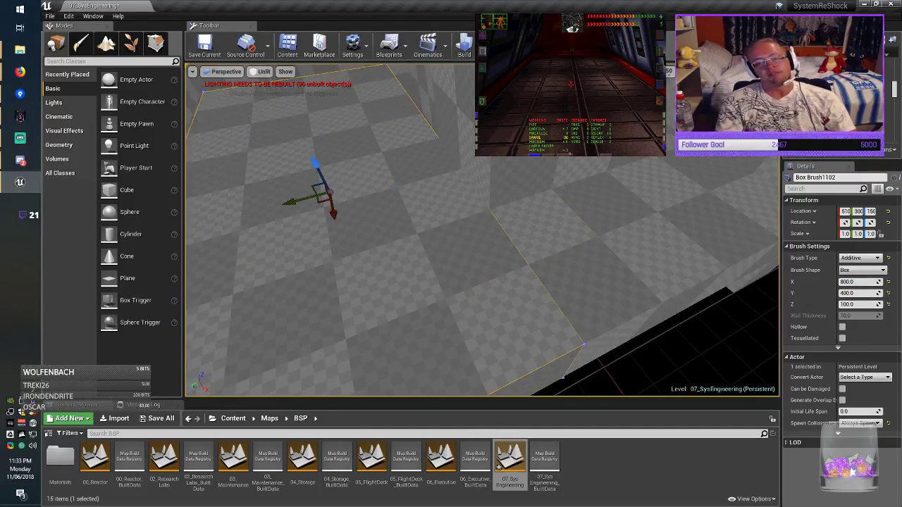
key("Escape")
mouse_move(317, 202)
right_mouse_down()
mouse_move(416, 145)
mouse_move(424, 151)
right_mouse_up()
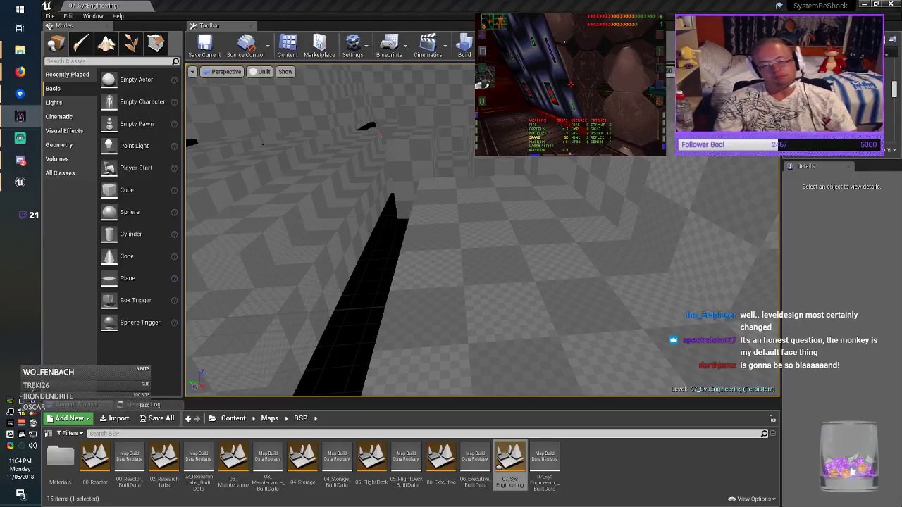
Duplicate the 400-unit-high wall-end block 200 units back along X beside the corridor.
right_click_drag(535, 247, 564, 243)
left_click(670, 261)
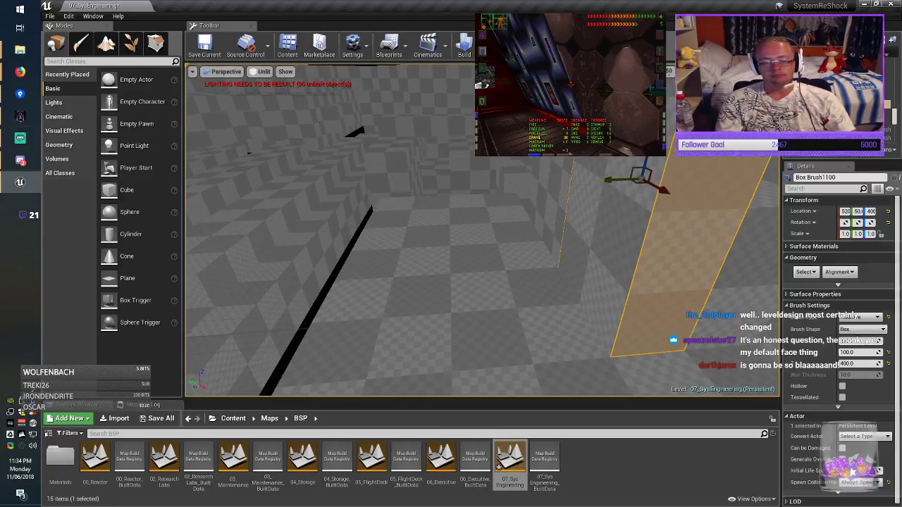
mouse_move(670, 261)
right_mouse_down()
mouse_move(684, 247)
mouse_move(705, 282)
mouse_move(694, 271)
right_mouse_up()
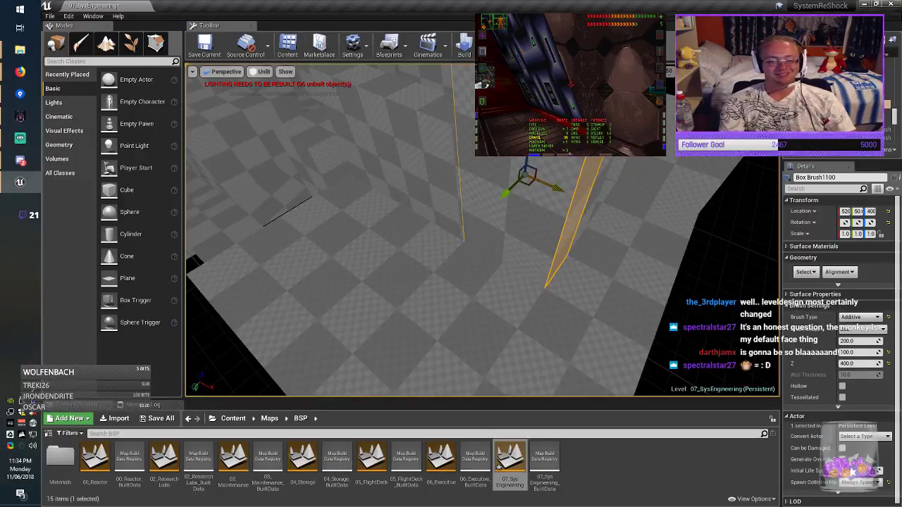
left_click(447, 148)
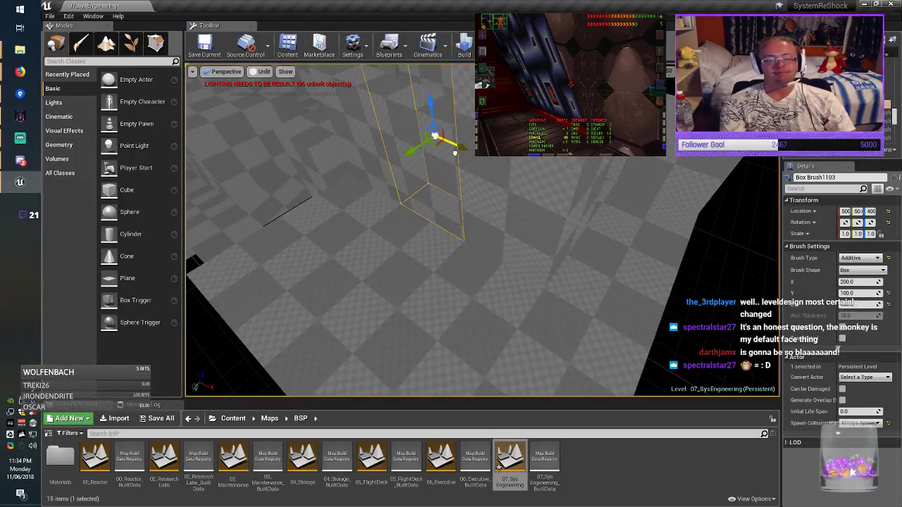
right_click_drag(454, 153, 434, 155)
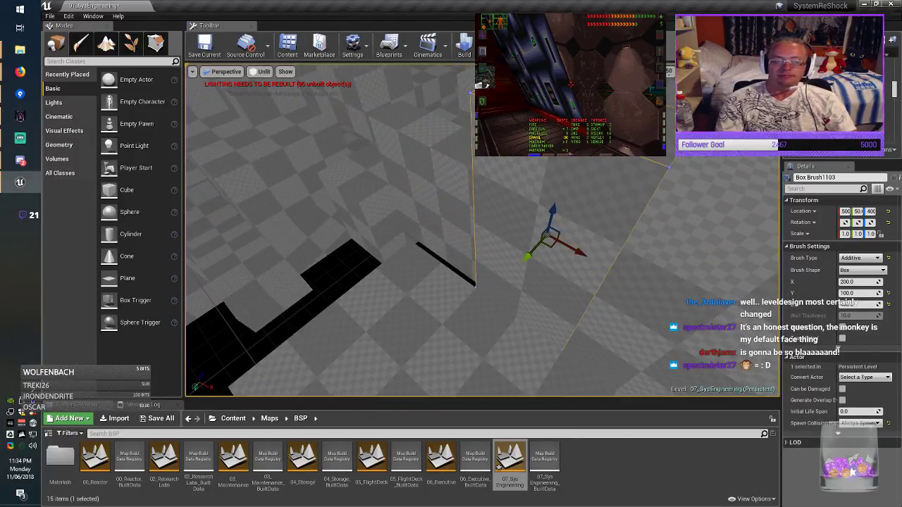
Set the wall copy's X size to 400 and move it 100 units back along X.
left_click(851, 293)
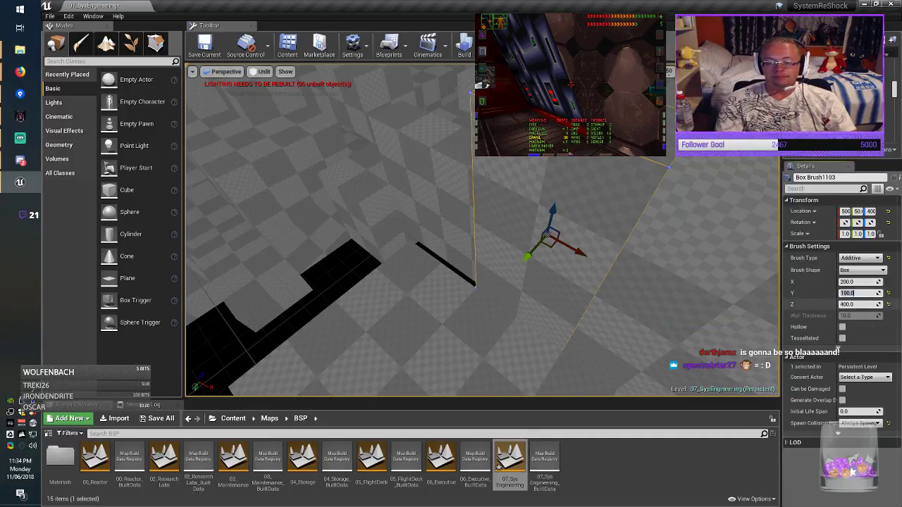
left_click(852, 315)
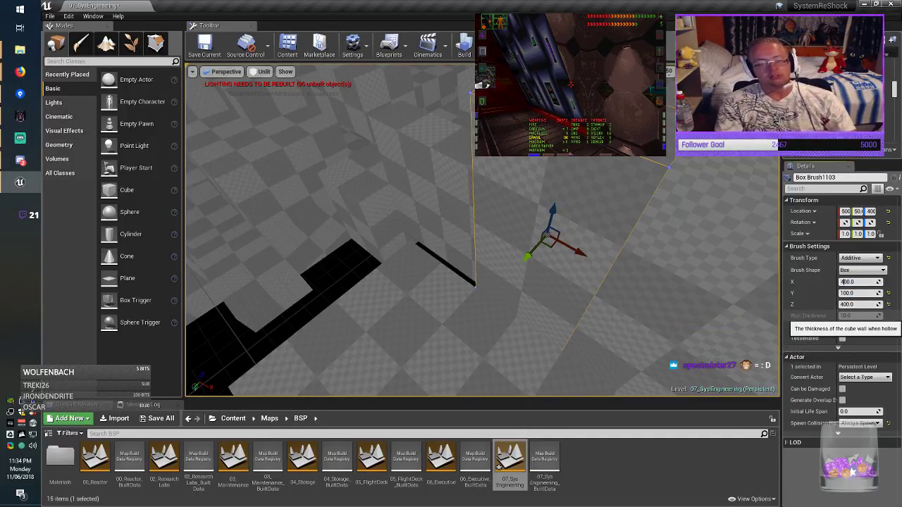
key("Return")
left_click_drag(576, 250, 518, 216)
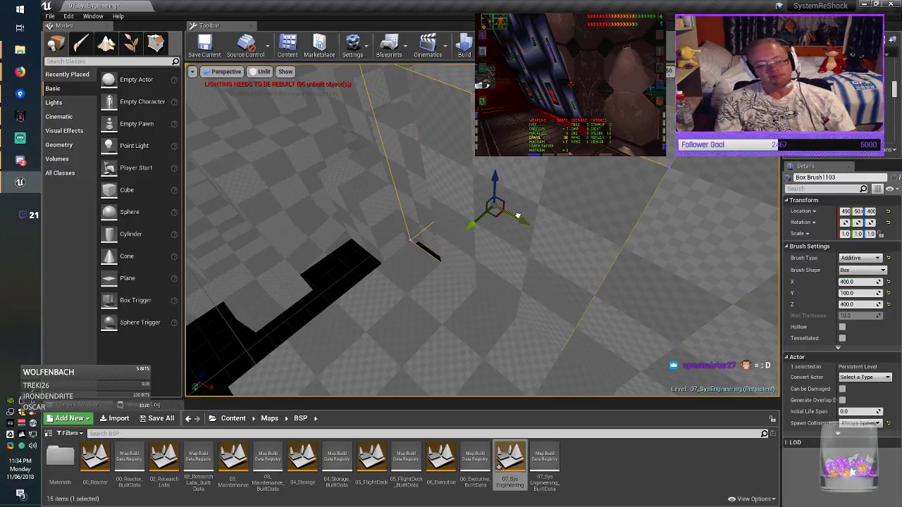
In geometry editing, pull the 400-unit wall's upper inner edge out along Y so its face slants over the corridor.
mouse_move(518, 217)
right_mouse_down()
mouse_move(599, 155)
mouse_move(655, 165)
mouse_move(644, 145)
mouse_move(645, 176)
mouse_move(666, 120)
mouse_move(694, 190)
right_mouse_up()
left_click(156, 43)
left_click(437, 246)
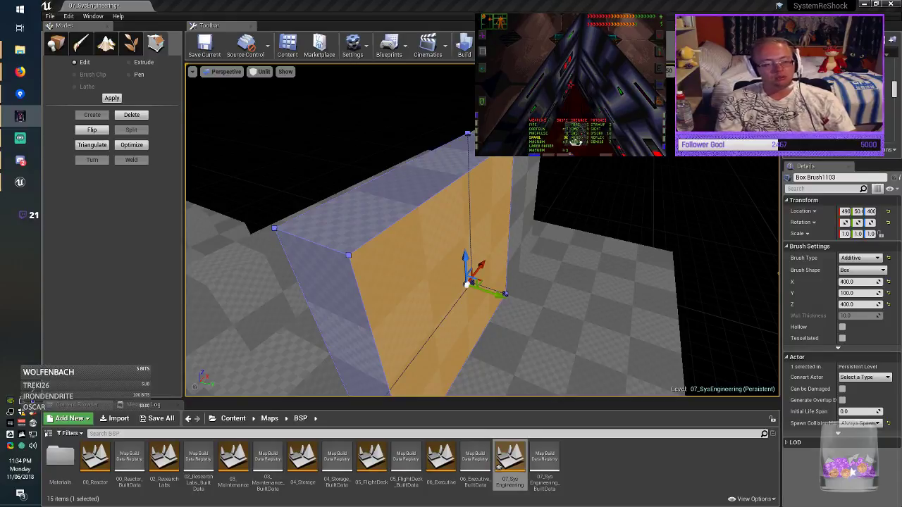
left_click(431, 169)
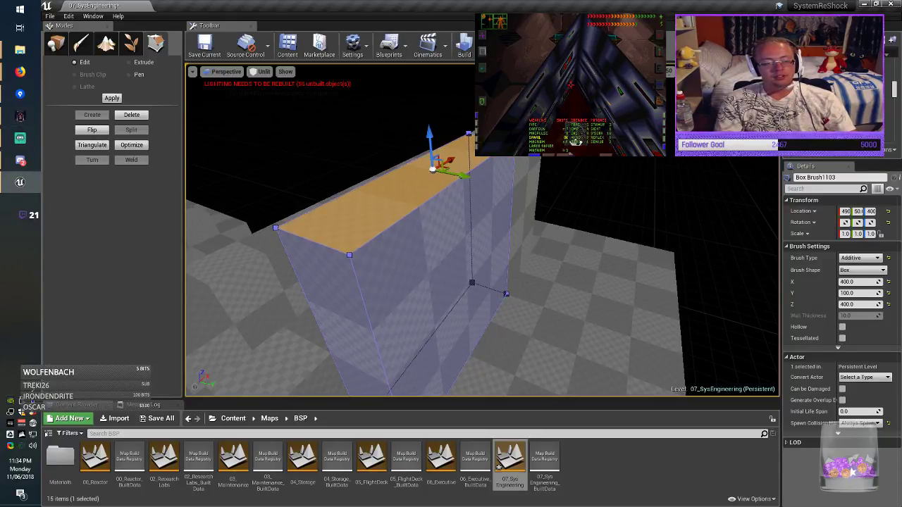
left_click(413, 213)
left_click_drag(495, 182, 564, 196)
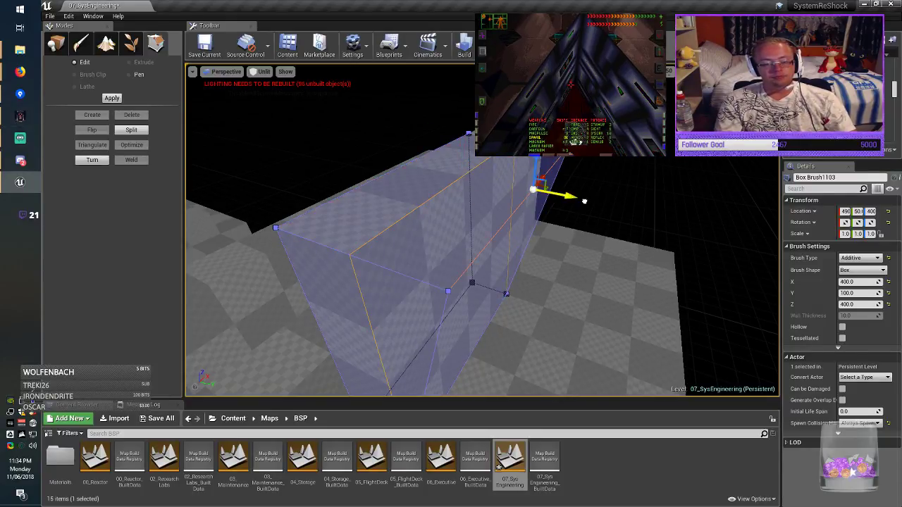
mouse_move(584, 202)
right_mouse_down()
mouse_move(589, 233)
mouse_move(662, 250)
mouse_move(578, 226)
mouse_move(655, 229)
mouse_move(550, 222)
mouse_move(592, 226)
mouse_move(584, 201)
right_mouse_up()
left_click_drag(340, 189, 276, 192)
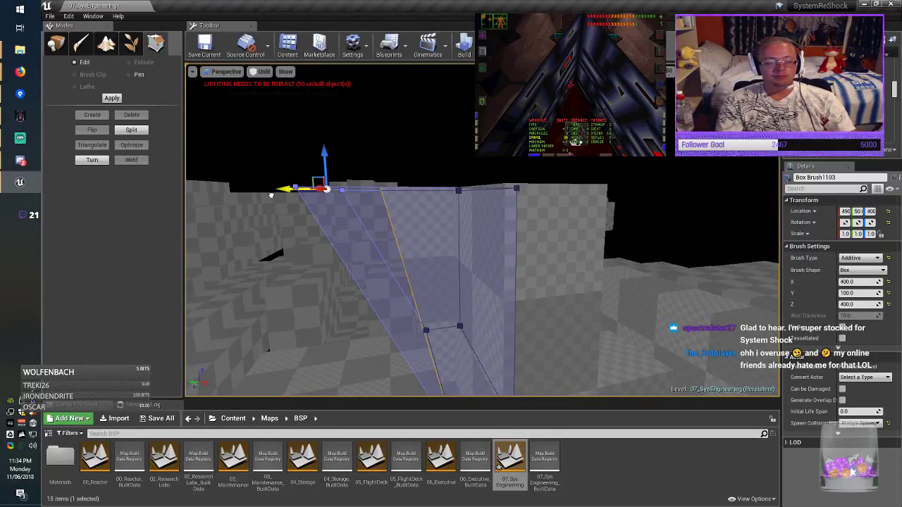
key("Escape")
Duplicate the slanted wall across the corridor to the opposite side and rotate the copy about Z to face the original.
right_click_drag(482, 230, 484, 227)
left_click(484, 227)
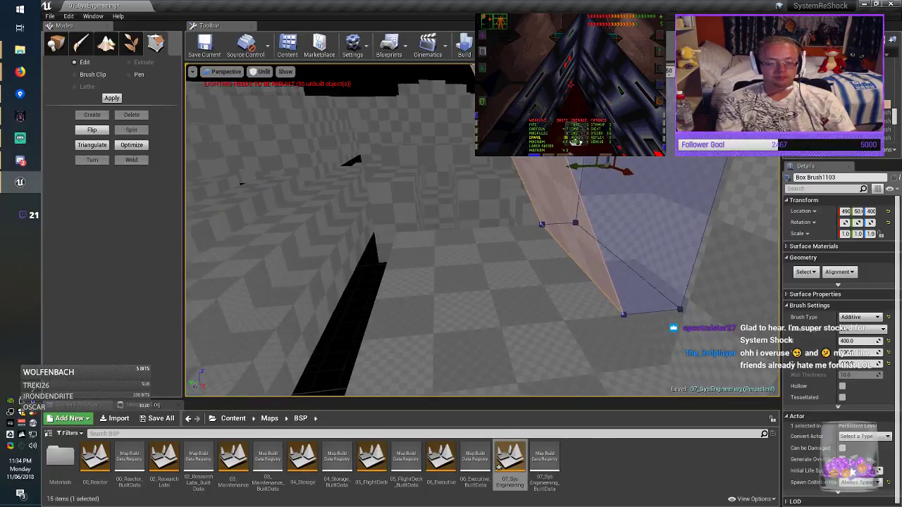
mouse_move(568, 167)
left_mouse_down("alt")
mouse_move(231, 248)
mouse_move(335, 233)
mouse_move(308, 235)
left_mouse_up("alt")
key("e")
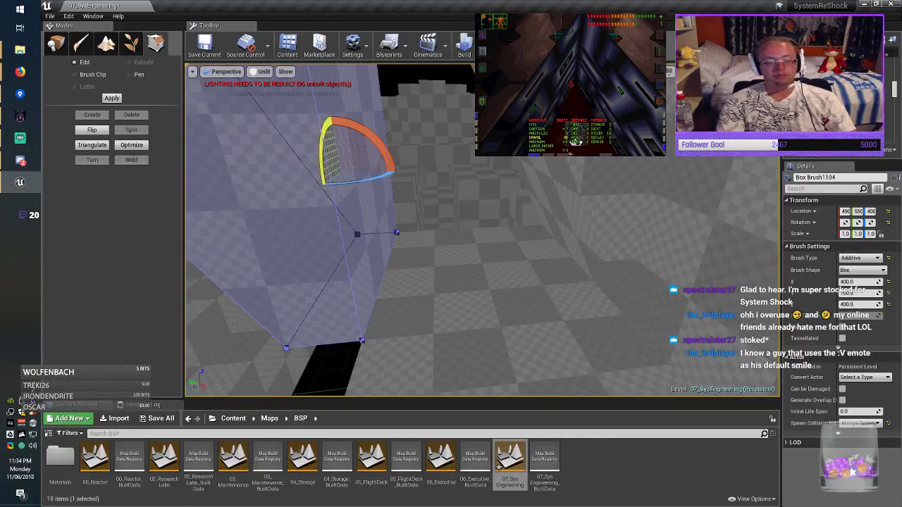
left_click_drag(334, 182, 444, 182)
Adjust the rotated slanted wall's position so it lines up opposite the first one, and save the map.
mouse_move(358, 181)
right_mouse_down()
mouse_move(358, 134)
mouse_move(368, 146)
right_mouse_up()
key("r")
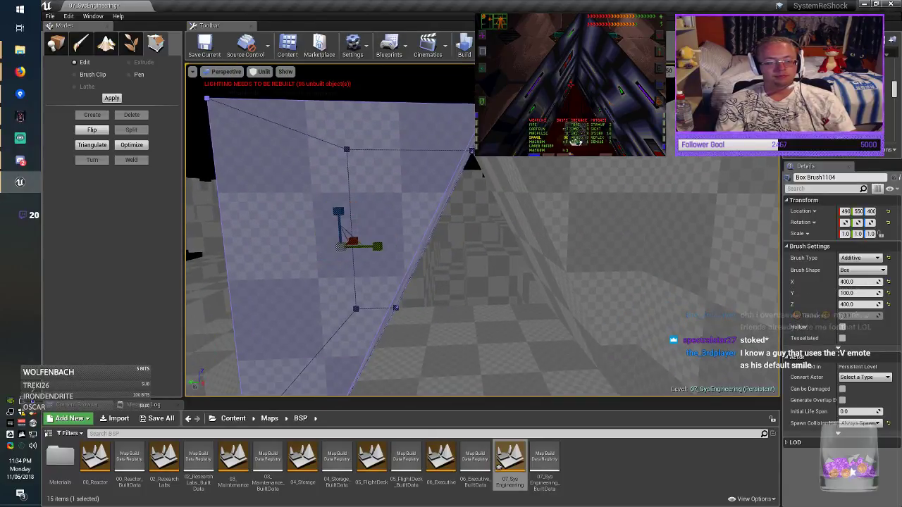
key("w")
mouse_move(302, 248)
left_mouse_down()
mouse_move(247, 254)
mouse_move(280, 252)
left_mouse_up()
mouse_move(279, 252)
right_mouse_down()
mouse_move(280, 291)
mouse_move(279, 272)
right_mouse_up()
left_click_drag(273, 227, 302, 228)
mouse_move(302, 227)
right_mouse_down()
mouse_move(292, 257)
mouse_move(271, 220)
right_mouse_up()
key("Escape")
left_click(205, 47)
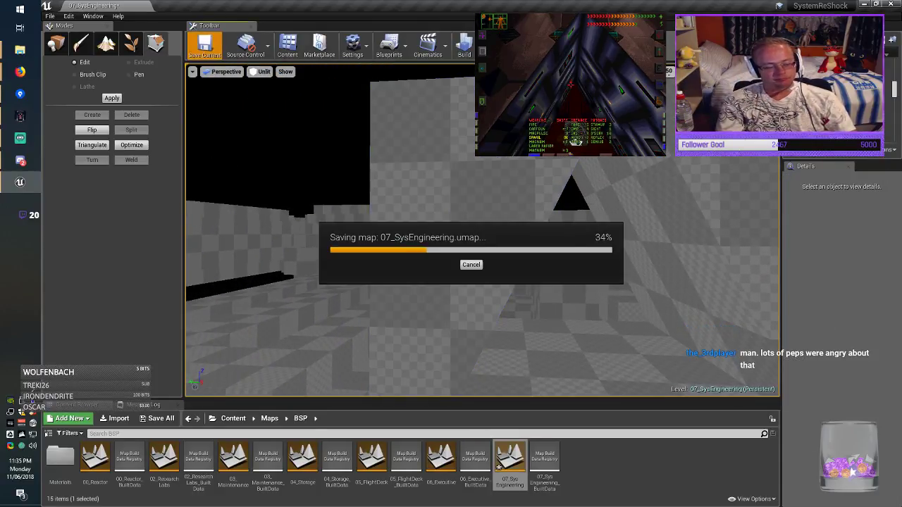
Return to placement mode and copy the 200 by 100 by 400 wall-end block to the corridor's other end at Y 200.
right_click_drag(296, 211, 324, 247)
left_click(730, 265)
mouse_move(730, 265)
right_mouse_down()
mouse_move(801, 310)
mouse_move(764, 283)
right_mouse_up()
left_click(57, 43)
left_click(444, 296)
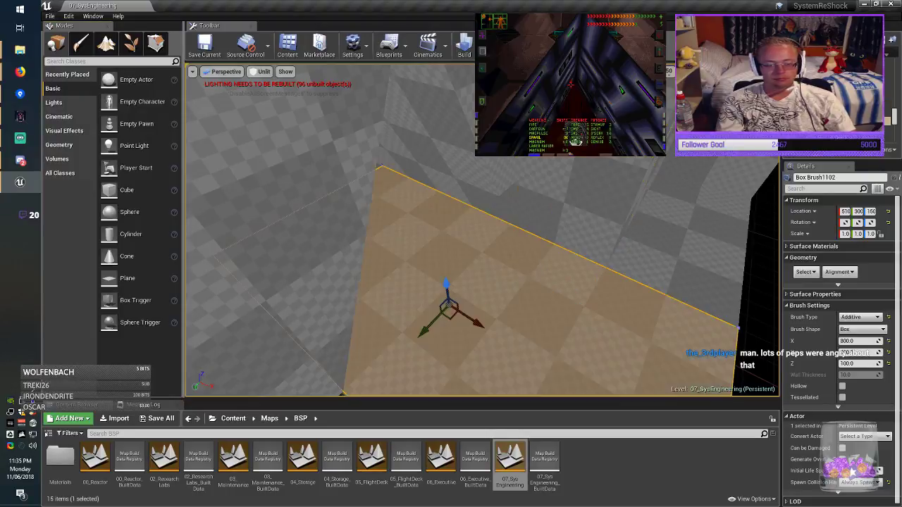
key("ctrl+z")
mouse_move(444, 296)
right_mouse_down()
mouse_move(462, 271)
mouse_move(451, 240)
mouse_move(493, 296)
mouse_move(483, 314)
mouse_move(473, 287)
right_mouse_up()
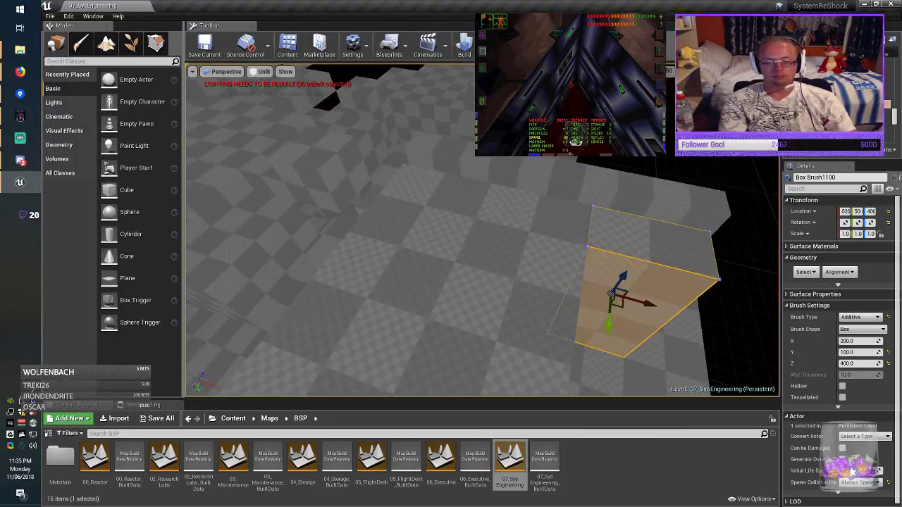
key("ctrl+v")
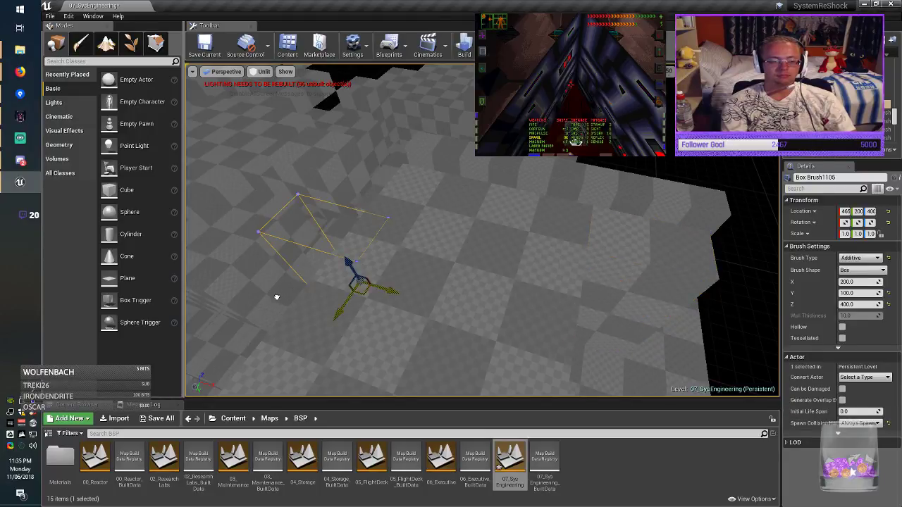
Set the new wall block's Y size to 400 and its X size to 100.
mouse_move(486, 282)
right_mouse_down()
mouse_move(504, 285)
mouse_move(525, 253)
mouse_move(539, 258)
right_mouse_up()
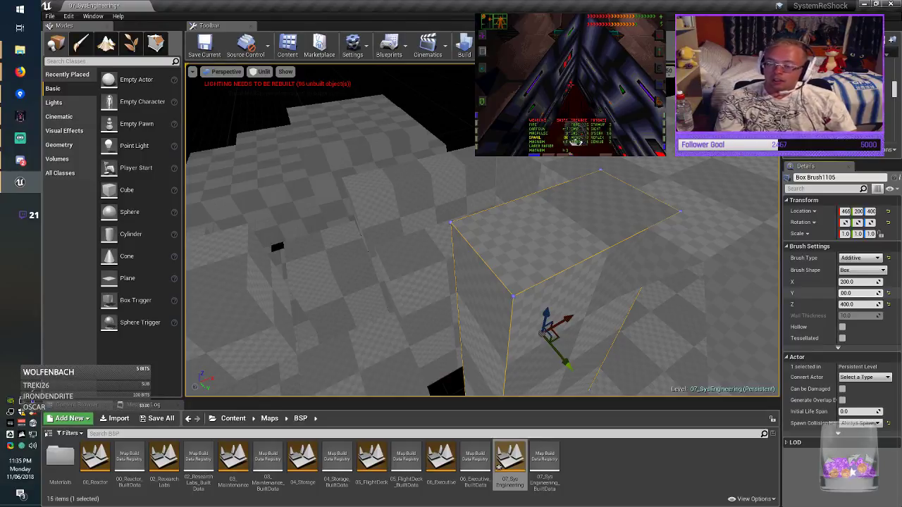
key("Return")
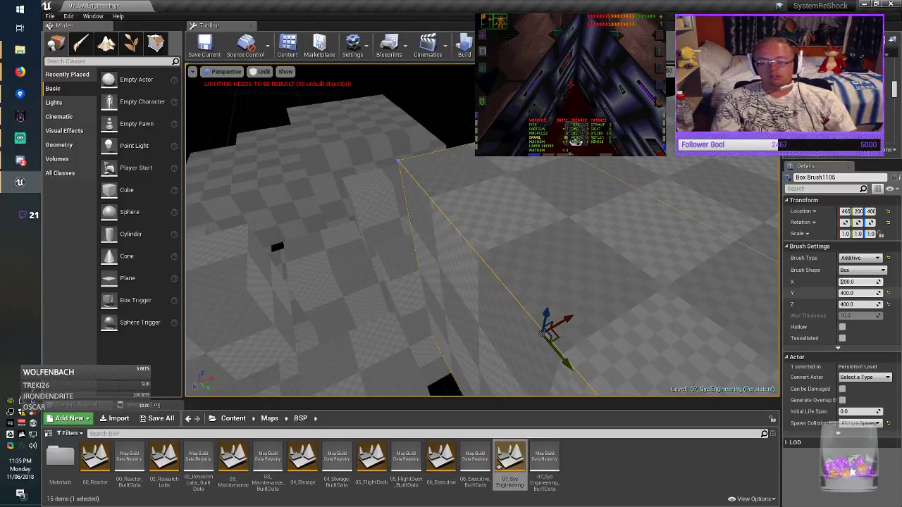
left_click(846, 282)
type("100")
key("Return")
Move the 100 by 400 wall block out along Y to Y 300, across the corridor's end.
right_click_drag(677, 281, 694, 282)
right_click_drag(451, 233, 451, 233)
left_click_drag(519, 182, 449, 198)
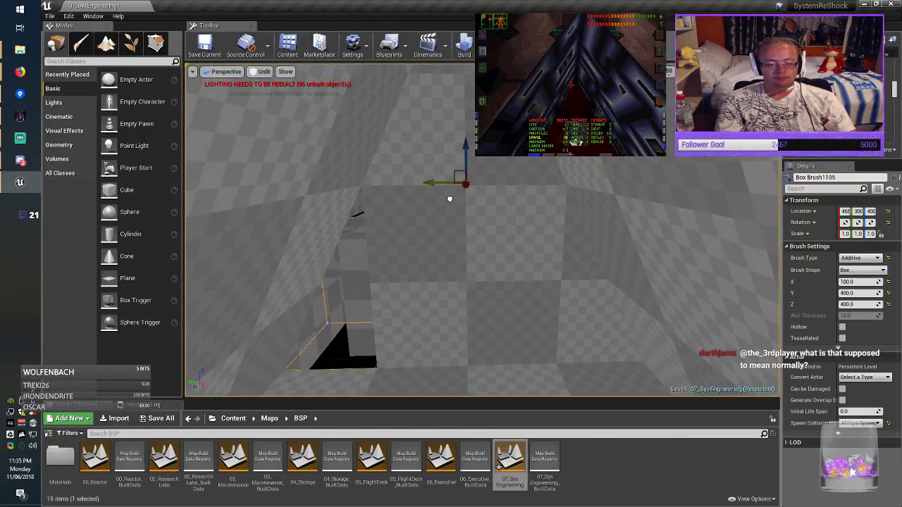
right_click_drag(421, 202, 421, 203)
right_click_drag(463, 255, 486, 247)
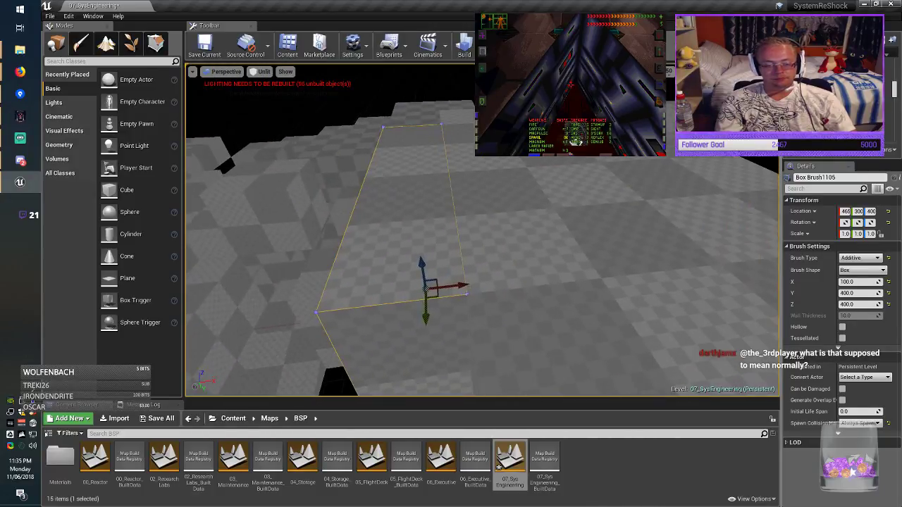
Try the corridor-end wall block 100 units farther back along X.
left_click_drag(461, 285, 413, 295)
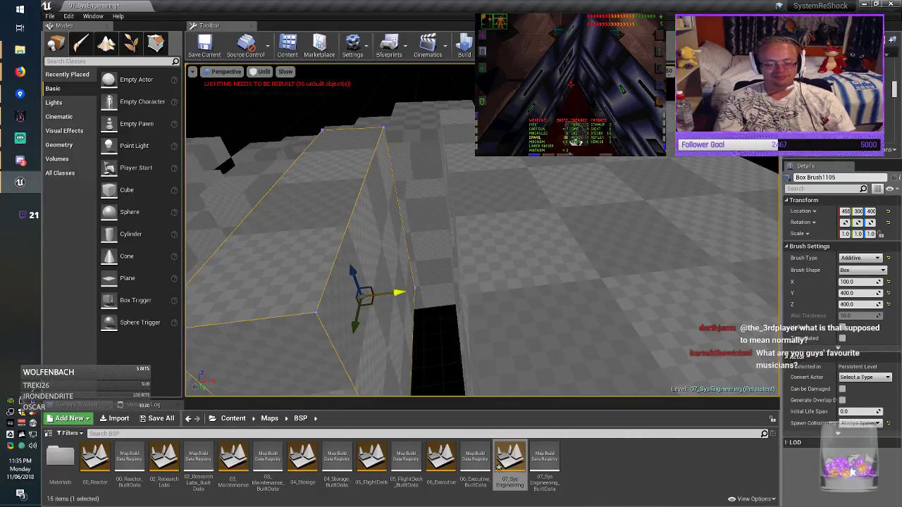
mouse_move(411, 293)
right_mouse_down()
mouse_move(421, 291)
mouse_move(413, 303)
right_mouse_up()
left_click_drag(398, 280, 442, 273)
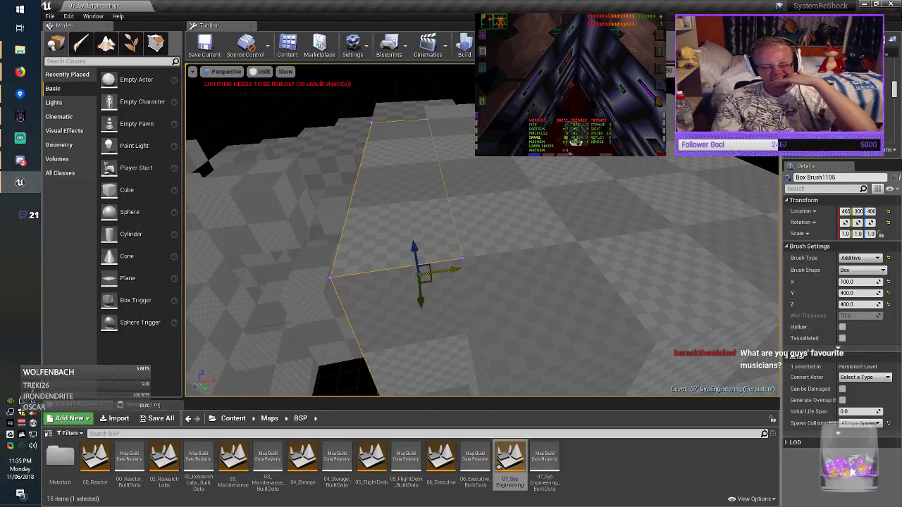
Deselect the corridor-end wall block and save the 07_SysEngineering map.
mouse_move(442, 274)
right_mouse_down()
mouse_move(431, 249)
mouse_move(462, 241)
right_mouse_up()
key("Escape")
left_click(204, 47)
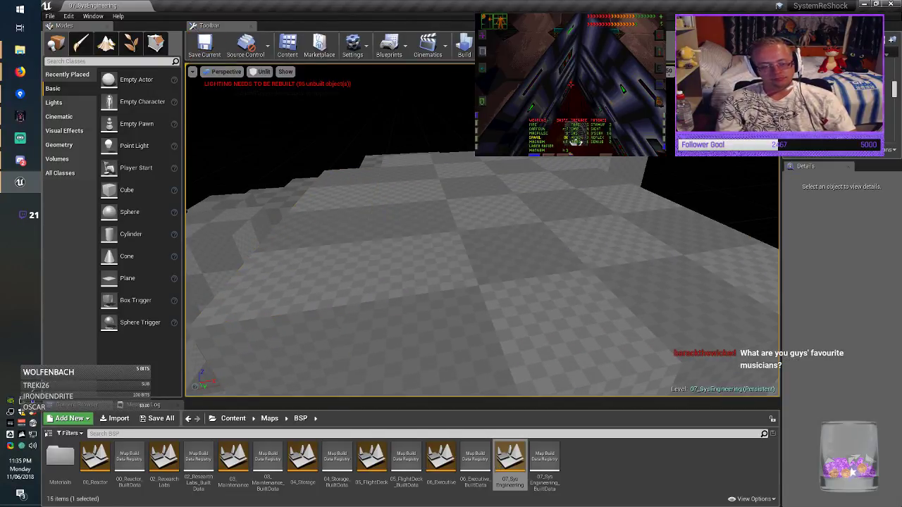
Apply a texture alignment to all of the level's brush surfaces, deselect everything and save the map.
right_click_drag(443, 246, 443, 273)
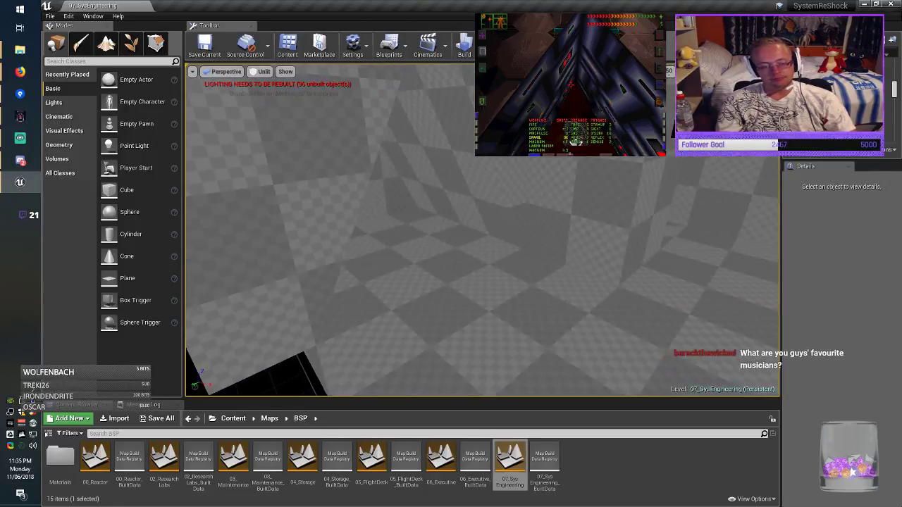
key("ctrl+a")
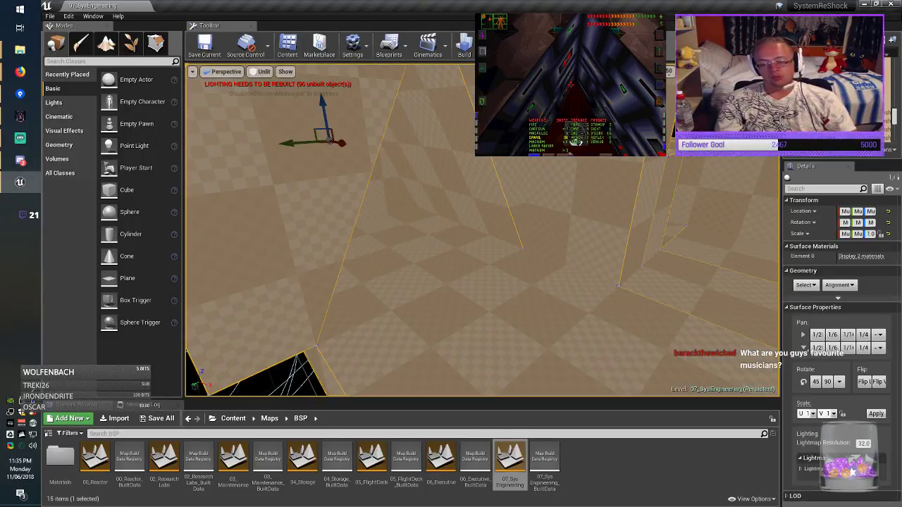
left_click(839, 286)
left_click(849, 307)
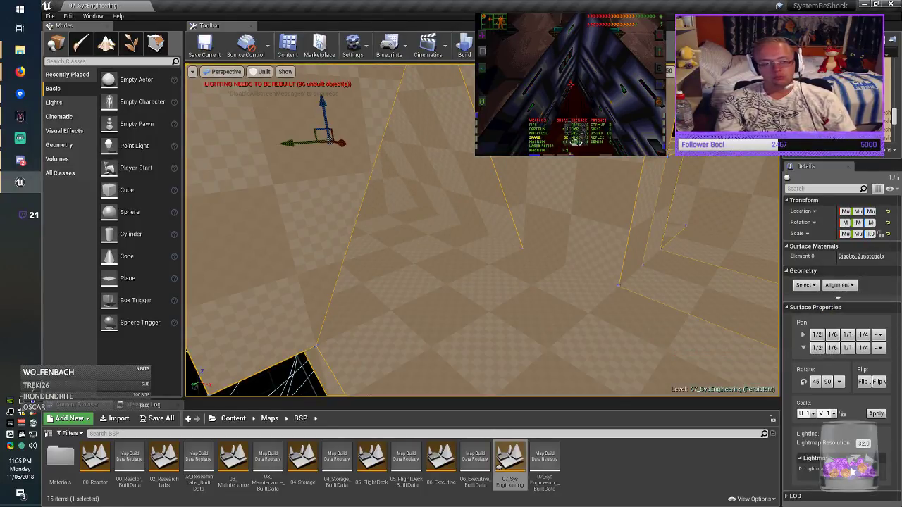
key("Escape")
left_click(204, 46)
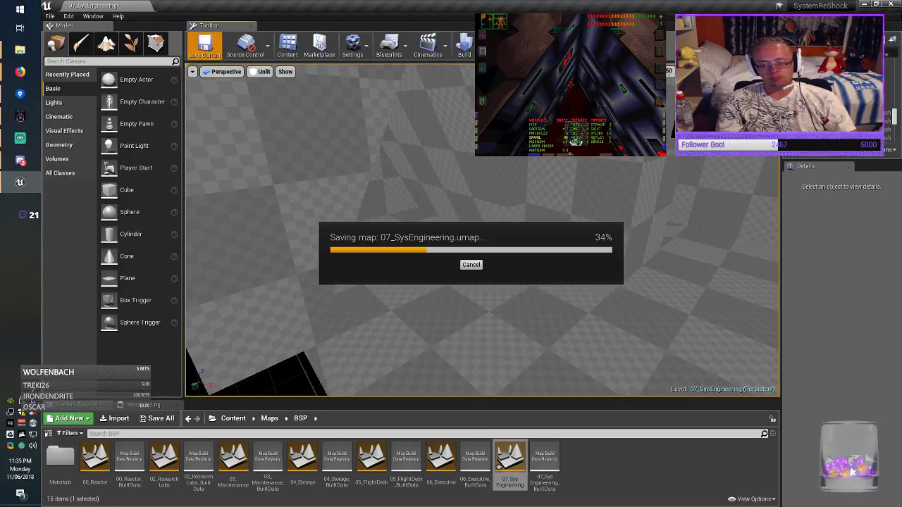
Duplicate the additive box brush on one side of the corridor to Y 550 on the opposite side.
right_click_drag(451, 247, 472, 248)
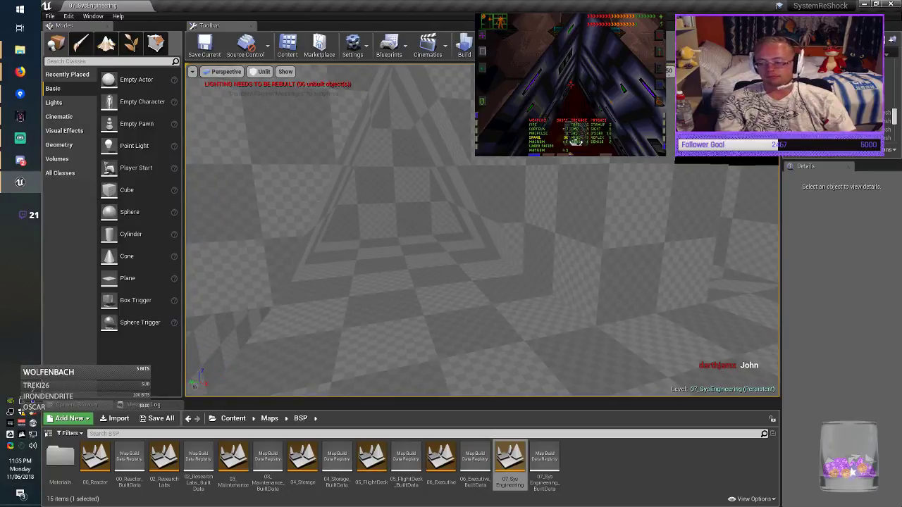
key("alt+Tab")
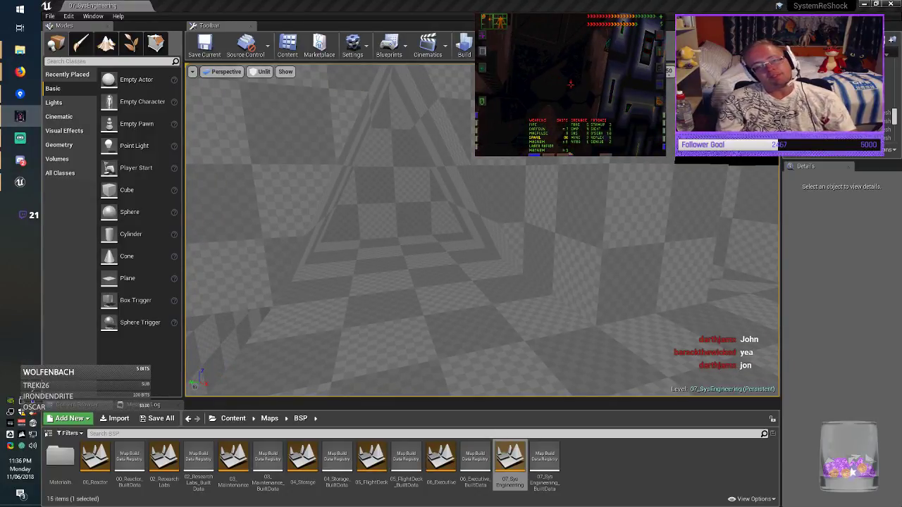
key("alt+Tab")
left_click(564, 239)
right_click_drag(564, 240, 483, 250)
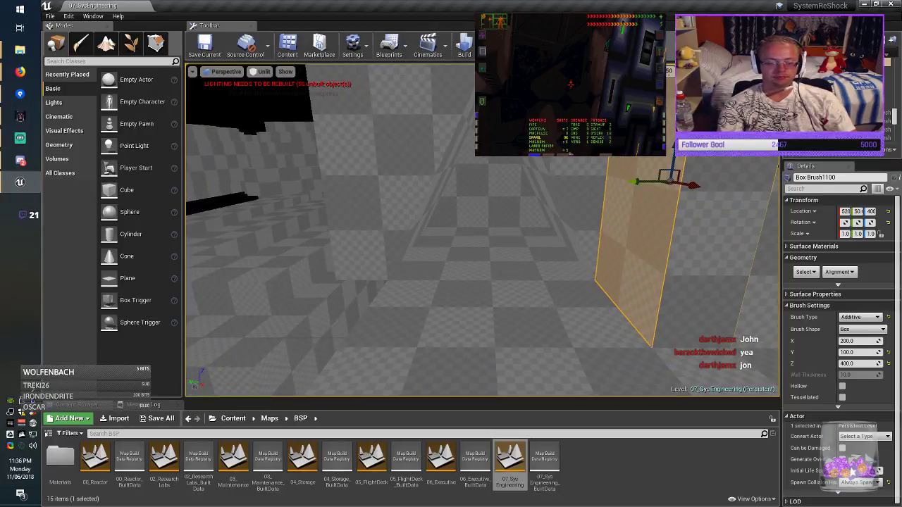
left_click_drag(619, 187, 289, 224, "alt")
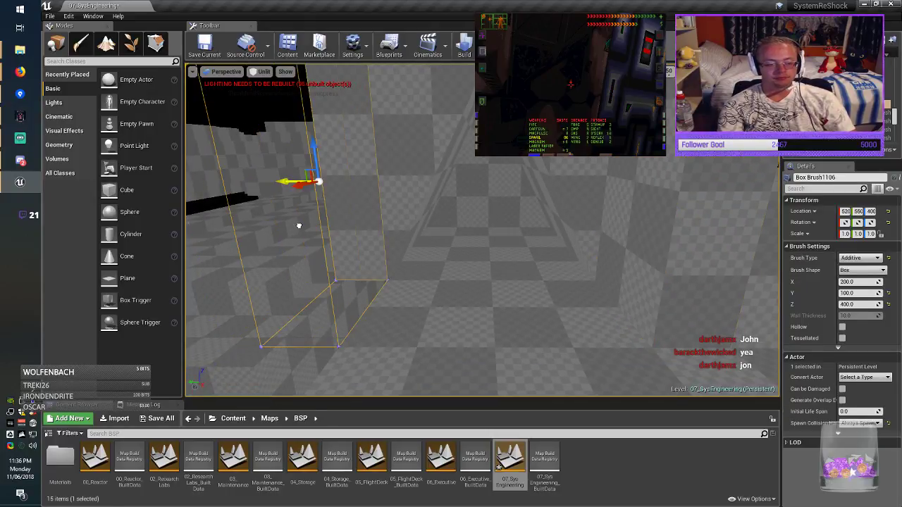
right_click_drag(299, 226, 324, 225)
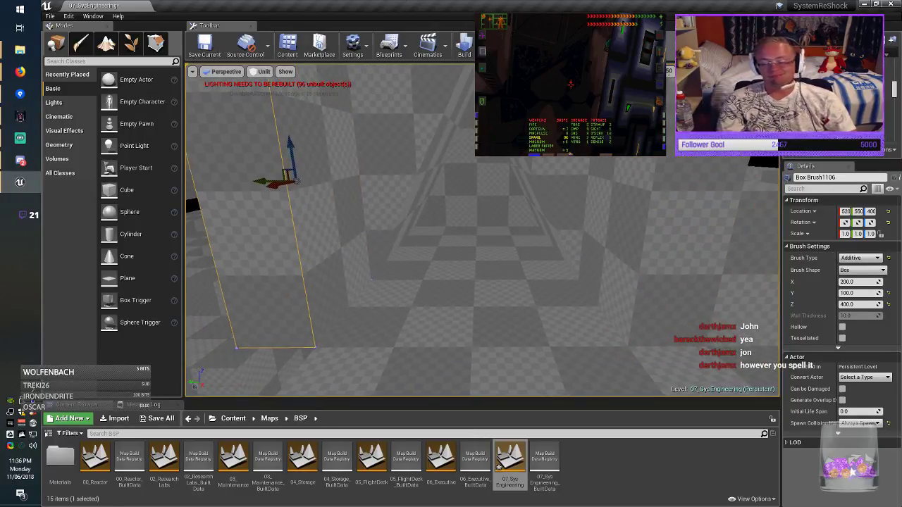
Check the reference game view, and duplicate the side-wall box brush to Y 300 in the middle of the corridor.
key("alt+Tab")
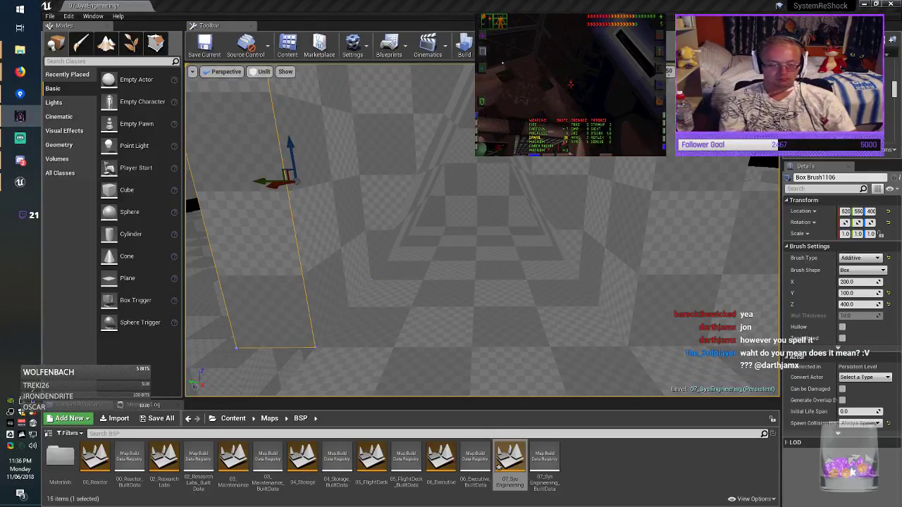
left_click(613, 251)
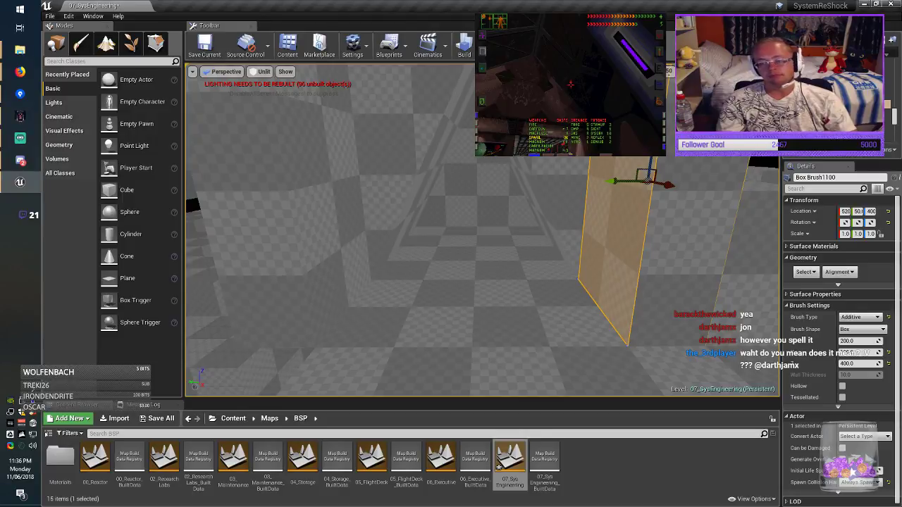
key("e")
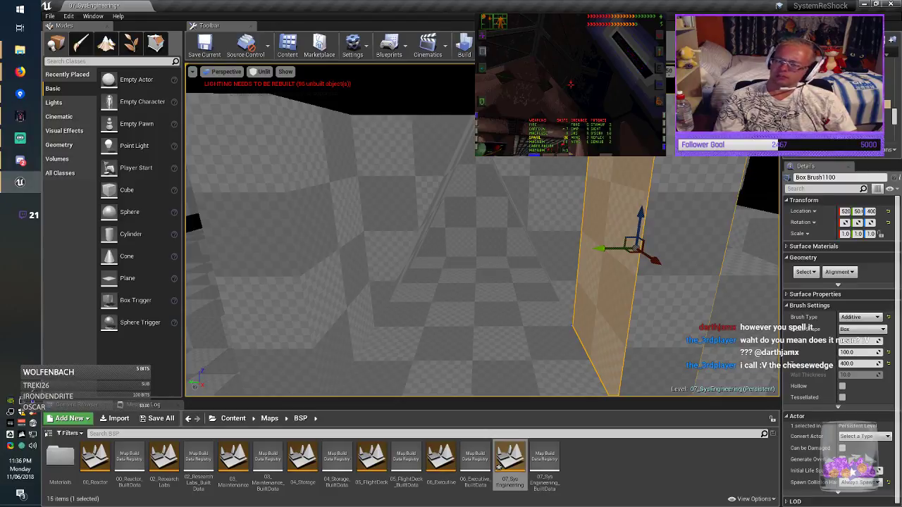
mouse_move(584, 248)
left_mouse_down("alt")
mouse_move(414, 244)
mouse_move(440, 243)
left_mouse_up("alt")
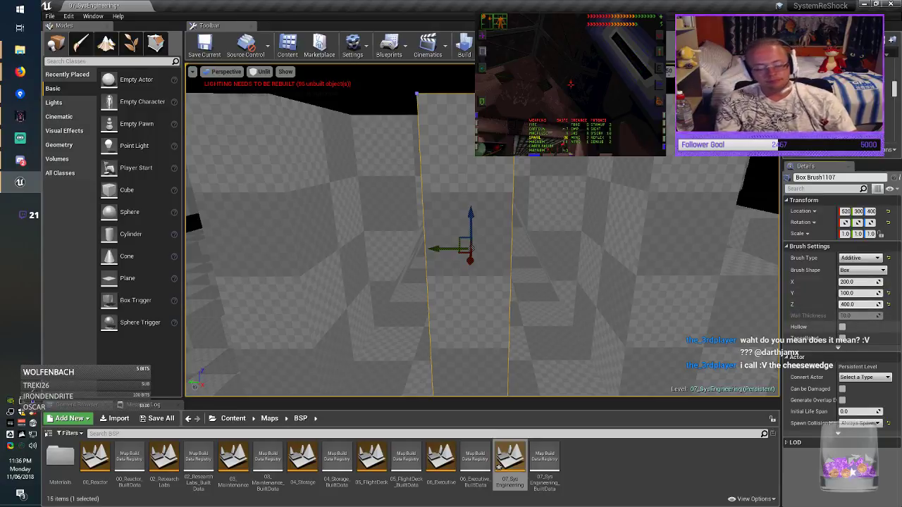
Set the middle box brush's Z size to 200 and raise it to a Z location of 500.
left_click(854, 304)
type("200")
key("Return")
left_click_drag(469, 224, 468, 159)
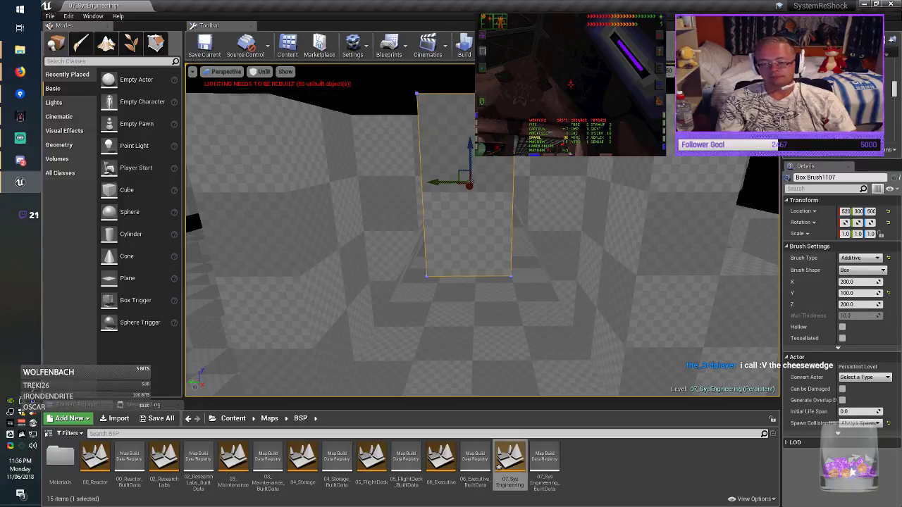
mouse_move(469, 185)
right_mouse_down()
mouse_move(606, 197)
mouse_move(521, 204)
mouse_move(535, 187)
right_mouse_up()
right_click_drag(506, 247, 510, 246)
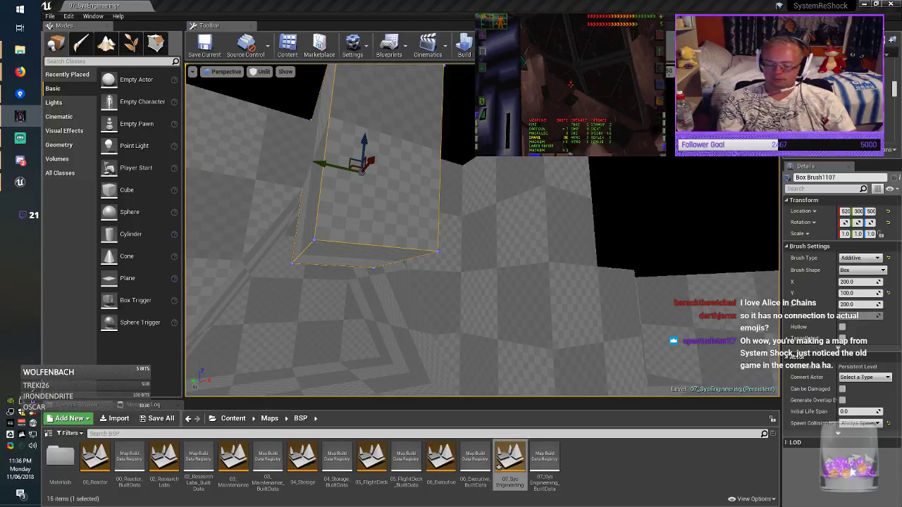
Set the raised box brush's Y size to 200 and move it to Y location 200, against the corridor side.
key("alt+Tab")
mouse_move(483, 233)
right_mouse_down()
mouse_move(444, 247)
mouse_move(465, 240)
right_mouse_up()
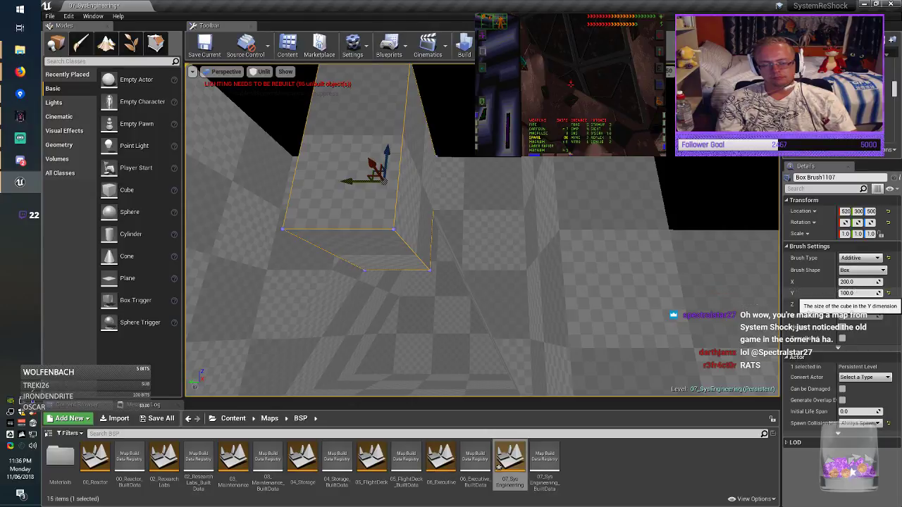
left_click(852, 293)
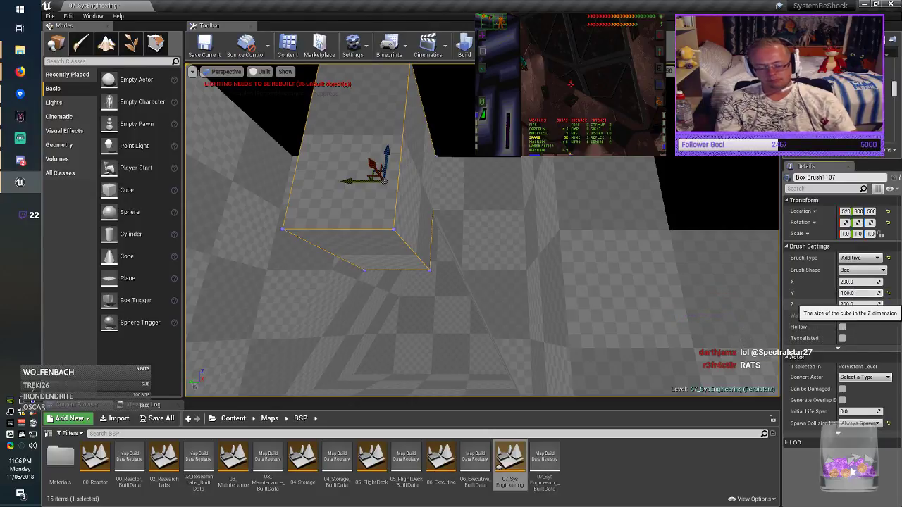
type("3")
key("Return")
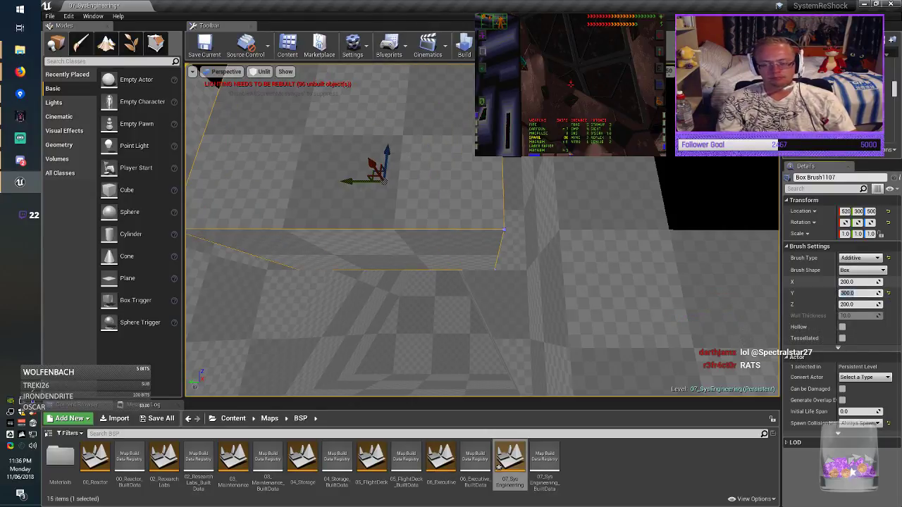
type("2")
key("Return")
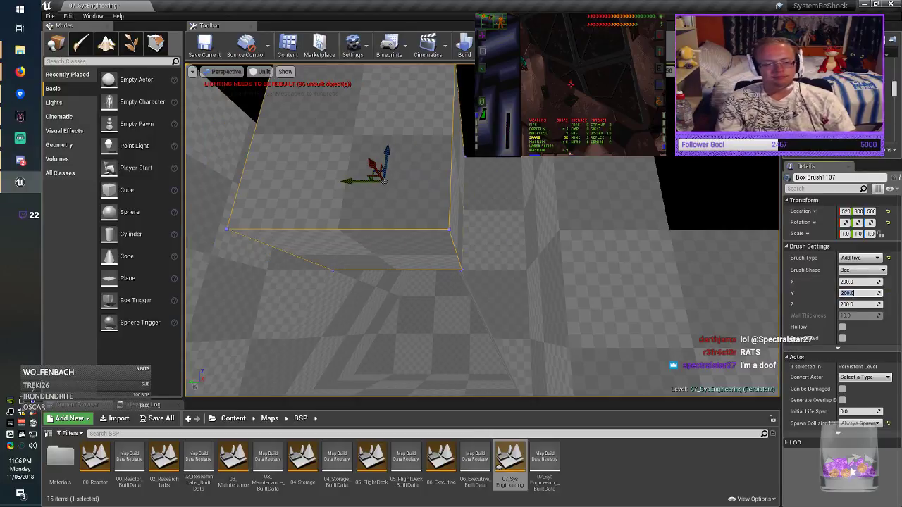
left_click_drag(354, 181, 426, 181)
mouse_move(426, 181)
right_mouse_down()
mouse_move(543, 204)
mouse_move(585, 201)
mouse_move(606, 187)
mouse_move(522, 179)
mouse_move(585, 205)
mouse_move(521, 194)
mouse_move(493, 218)
mouse_move(486, 212)
mouse_move(500, 205)
mouse_move(472, 232)
right_mouse_up()
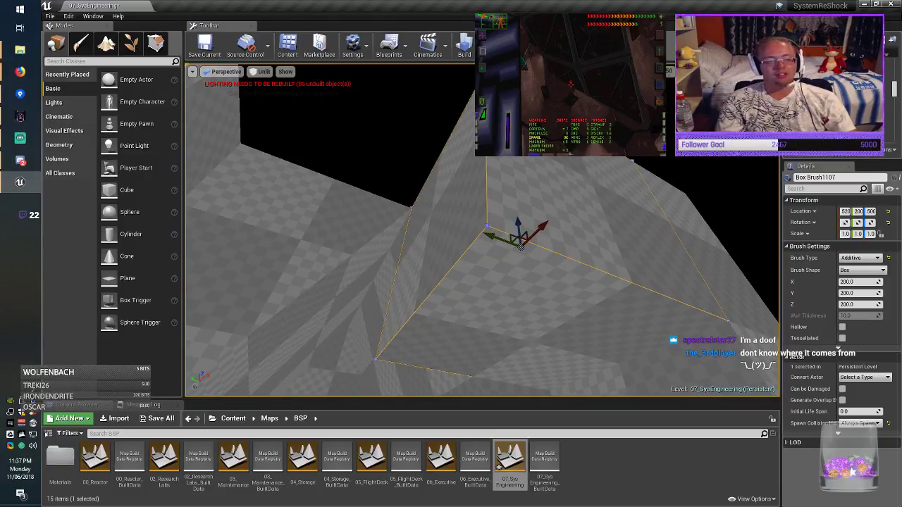
In geometry editing, move the raised brush's lower inner edge along Y onto its opposite lower edge to form a wedge.
left_click(155, 43)
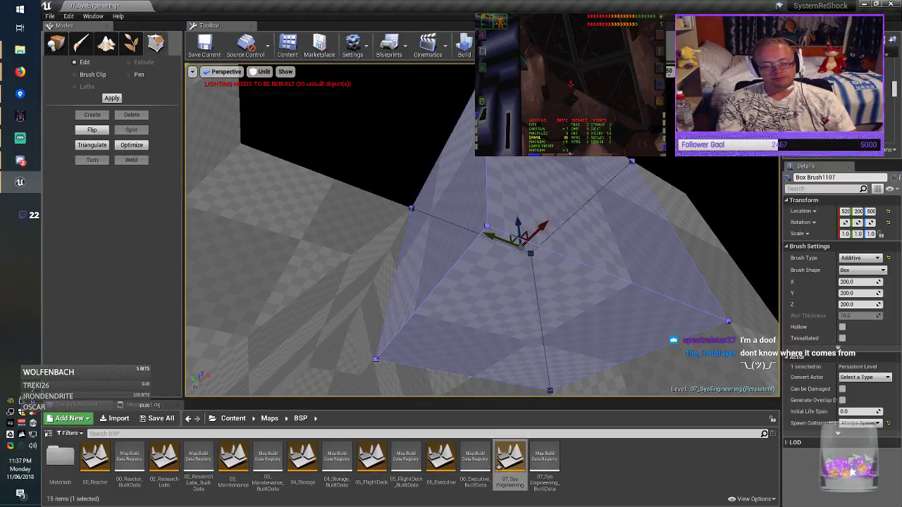
left_click(430, 212)
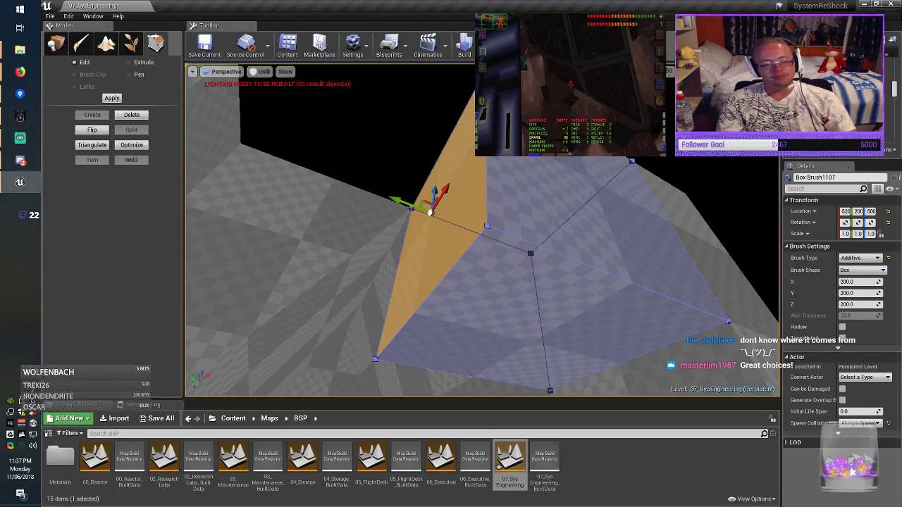
left_click(532, 342)
left_click(414, 312)
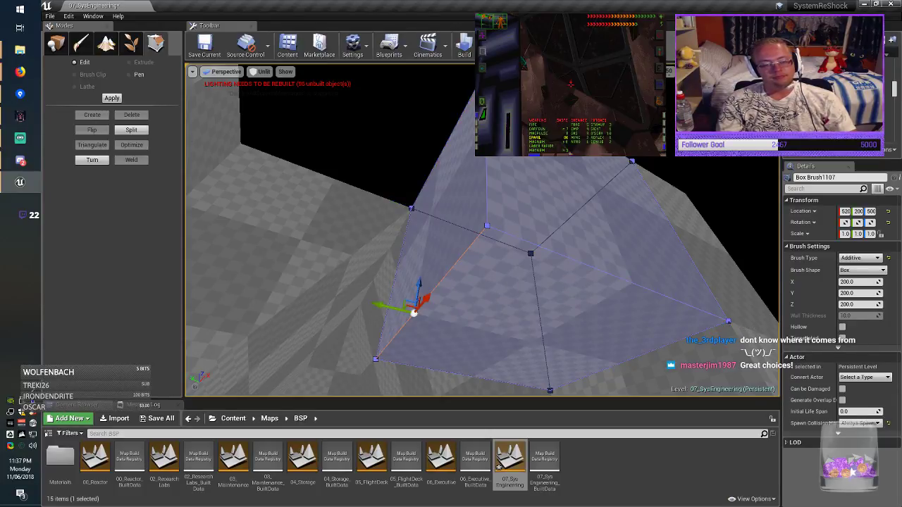
left_click_drag(388, 305, 632, 329)
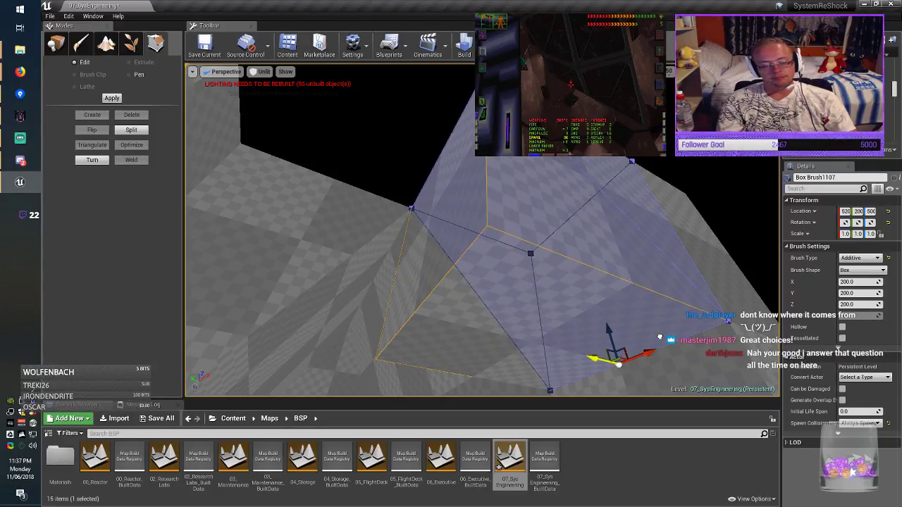
key("Delete")
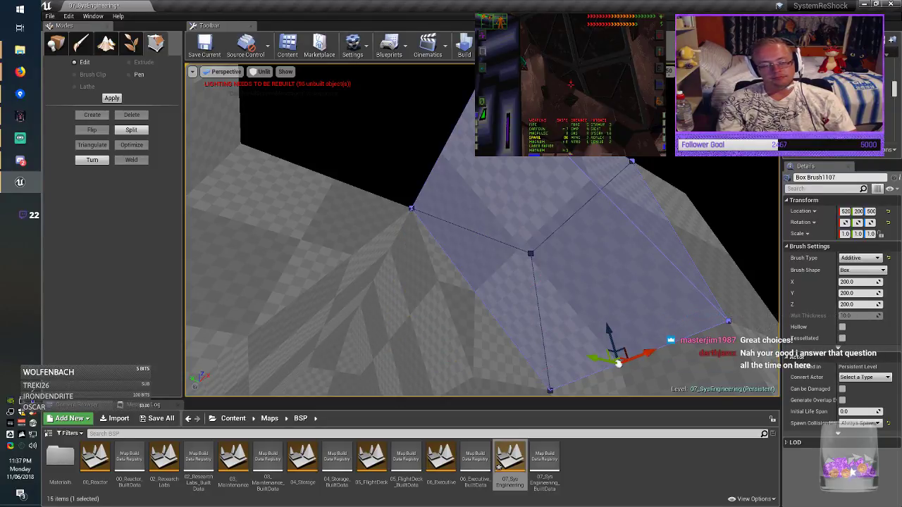
left_click(57, 44)
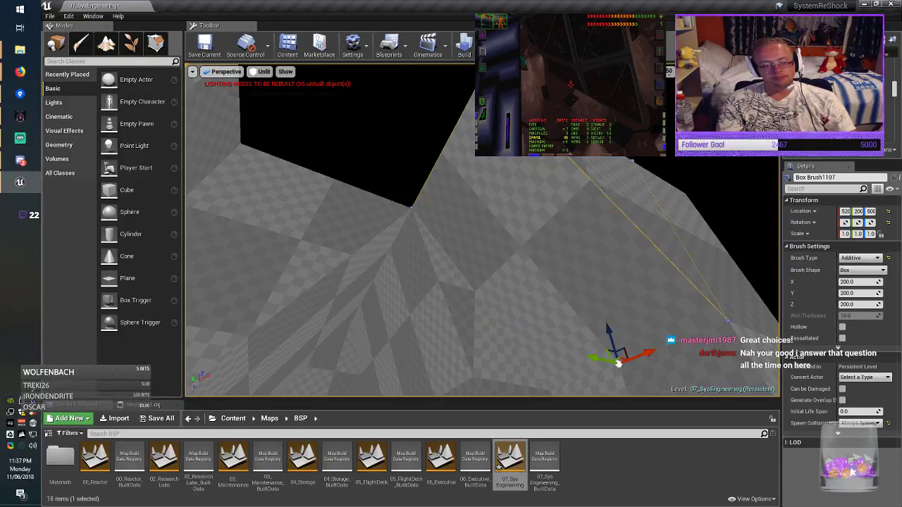
Move the wedge's lower corner vertex along X onto the neighbouring lower corner to taper the brush, and save the level.
mouse_move(437, 240)
right_mouse_down()
mouse_move(504, 303)
mouse_move(506, 324)
mouse_move(483, 274)
mouse_move(492, 280)
mouse_move(402, 276)
right_mouse_up()
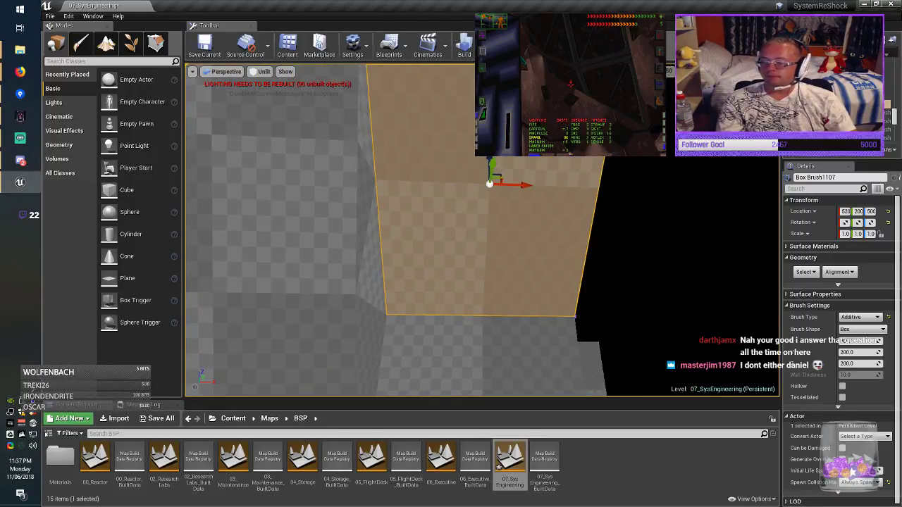
left_click(155, 43)
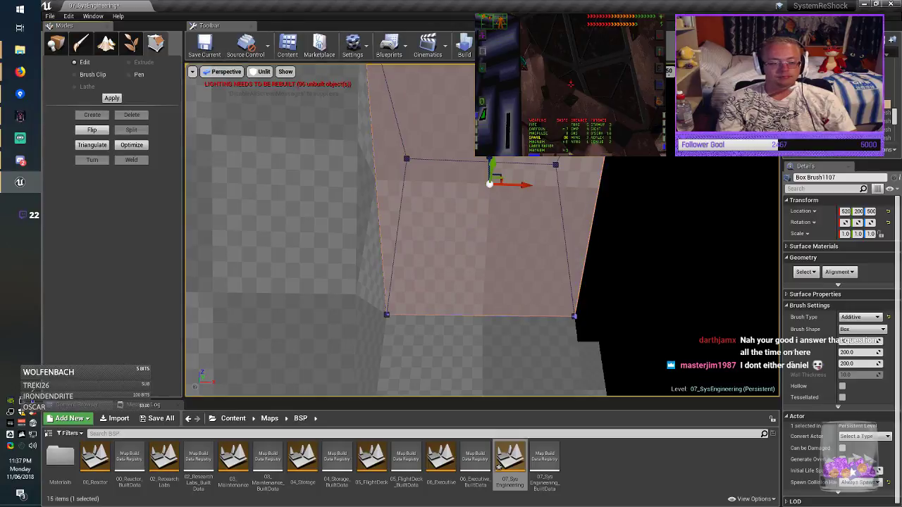
left_click(387, 315)
left_click_drag(409, 315, 591, 317)
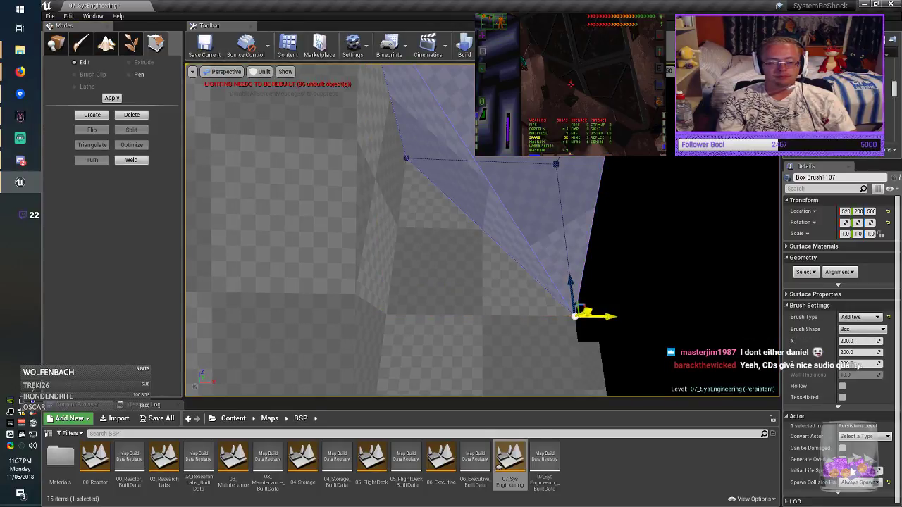
key("Escape")
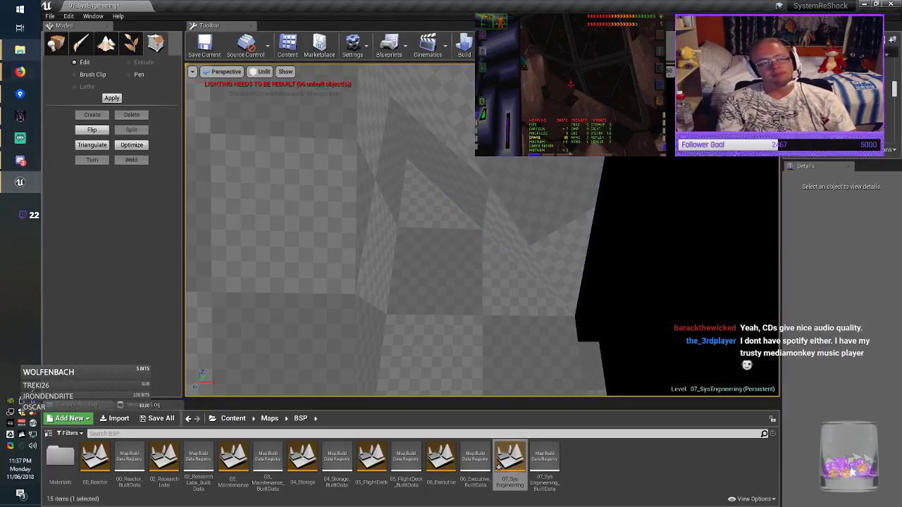
left_click(204, 46)
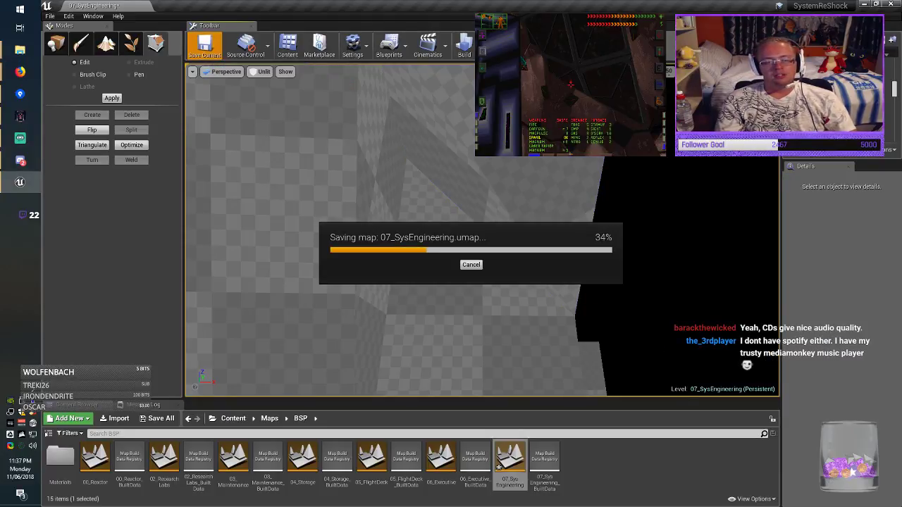
Leave geometry editing, duplicate the tapered wedge to Y location 400, and rotate the copy to fit the opposite upper corner.
right_click_drag(482, 231, 448, 238)
left_click(542, 229)
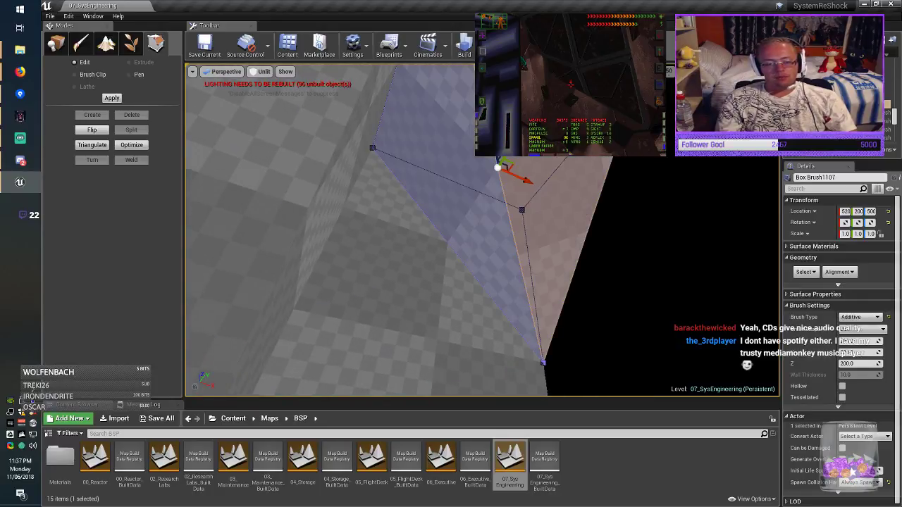
right_click_drag(542, 229, 596, 215)
key("shift+1")
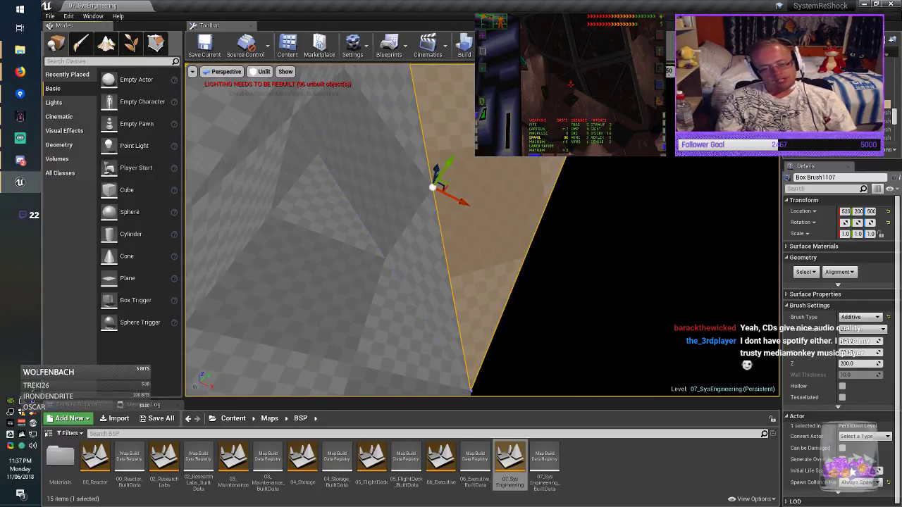
left_click(497, 229)
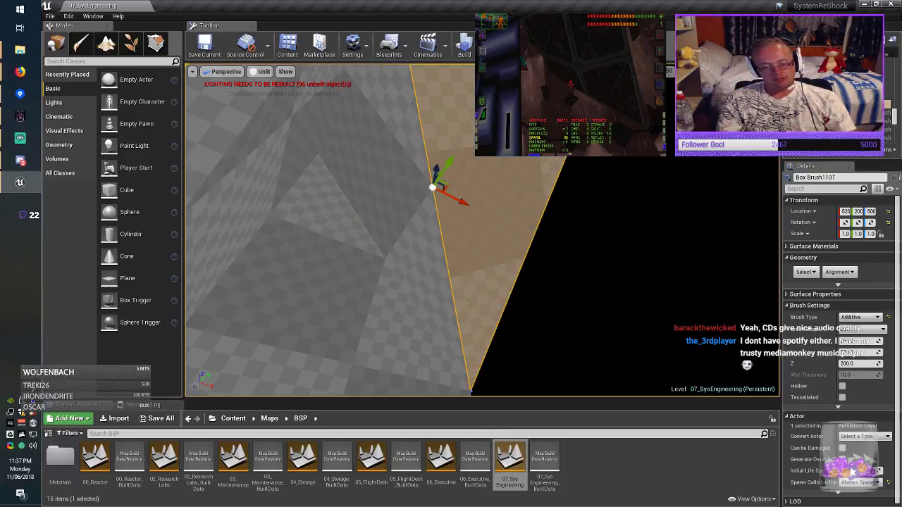
key("Escape")
mouse_move(497, 229)
right_mouse_down()
mouse_move(444, 197)
mouse_move(472, 169)
mouse_move(493, 222)
mouse_move(451, 212)
mouse_move(469, 239)
right_mouse_up()
left_click(493, 222)
left_click_drag(542, 226, 389, 243, "alt")
mouse_move(393, 243)
right_mouse_down()
mouse_move(331, 243)
mouse_move(265, 260)
right_mouse_up()
key("e")
left_click_drag(415, 184, 377, 210)
right_click_drag(416, 186, 529, 189)
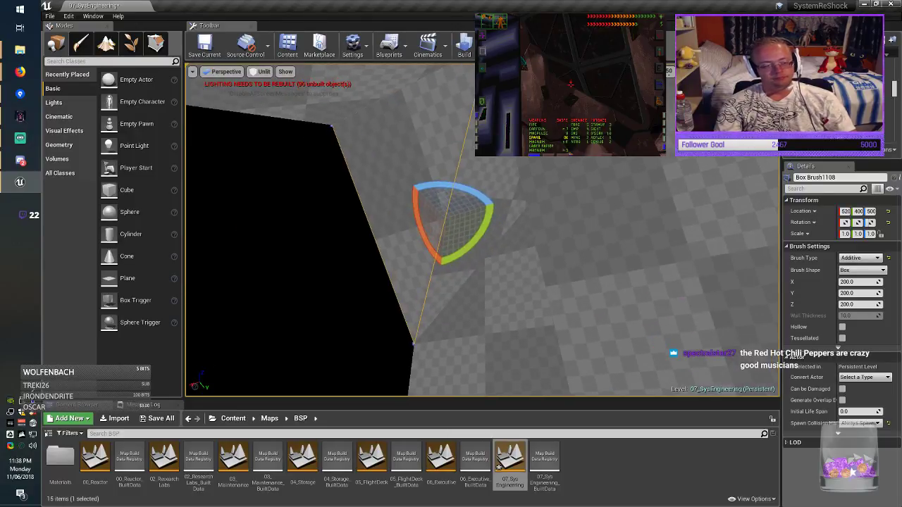
key("Escape")
Duplicate the original wedge along X into the neighbouring gap and set the copy's Y size to 400.
mouse_move(353, 212)
right_mouse_down()
mouse_move(468, 211)
mouse_move(405, 208)
mouse_move(430, 210)
right_mouse_up()
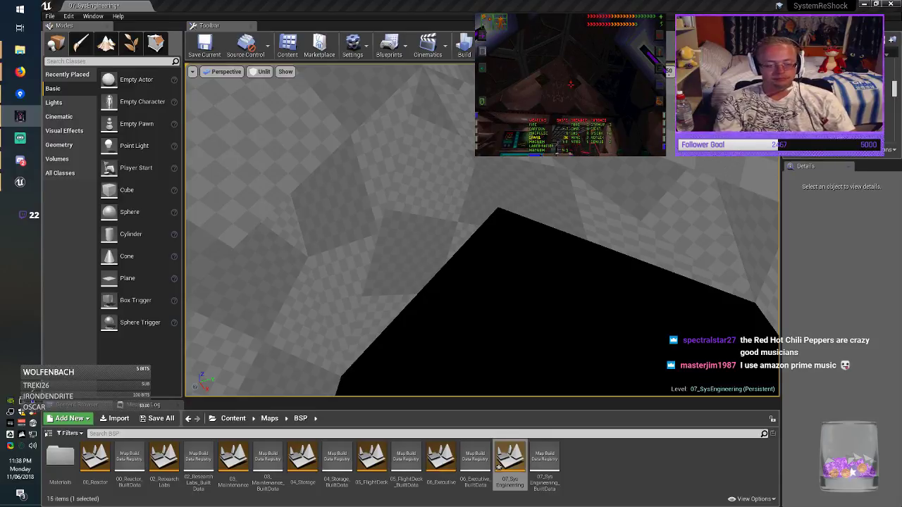
mouse_move(437, 261)
right_mouse_down()
mouse_move(451, 262)
mouse_move(405, 259)
mouse_move(437, 258)
mouse_move(402, 321)
mouse_move(420, 322)
right_mouse_up()
left_click(437, 260)
key("r")
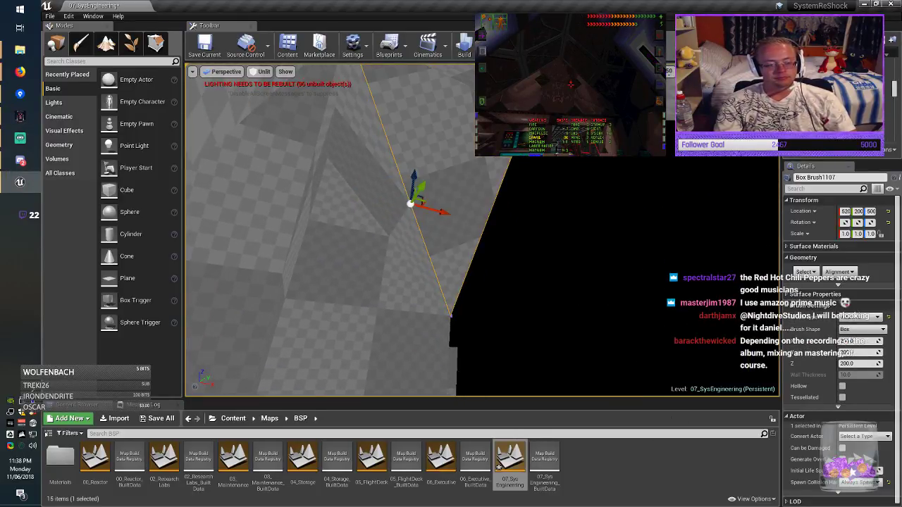
left_click_drag(458, 215, 593, 250, "alt")
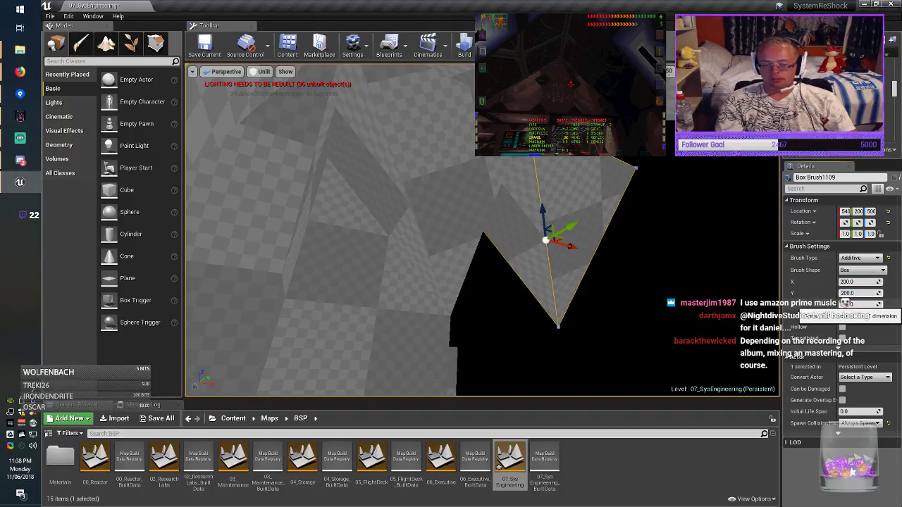
left_click(856, 293)
type("400")
key("Return")
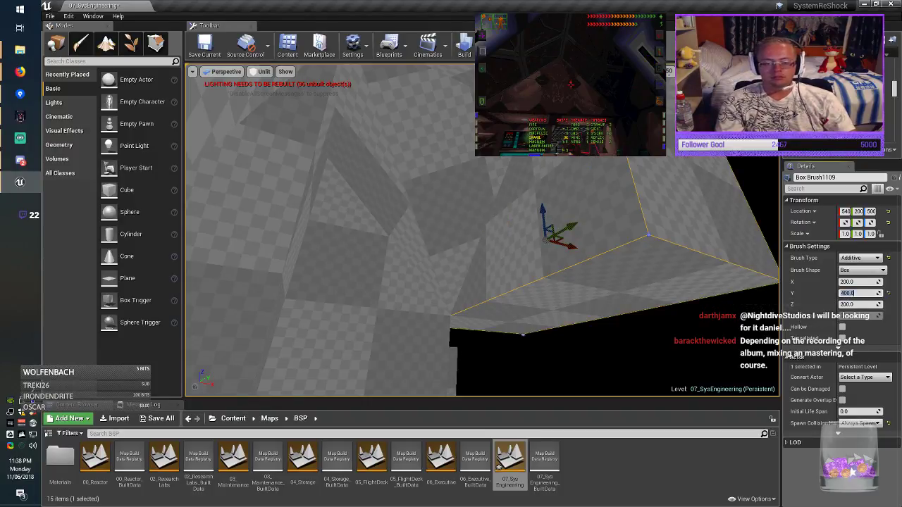
Move the 400-wide wedge copy along Y to location 300 to fill the gap, and save the level.
mouse_move(445, 203)
right_mouse_down()
mouse_move(486, 220)
mouse_move(546, 204)
mouse_move(553, 220)
right_mouse_up()
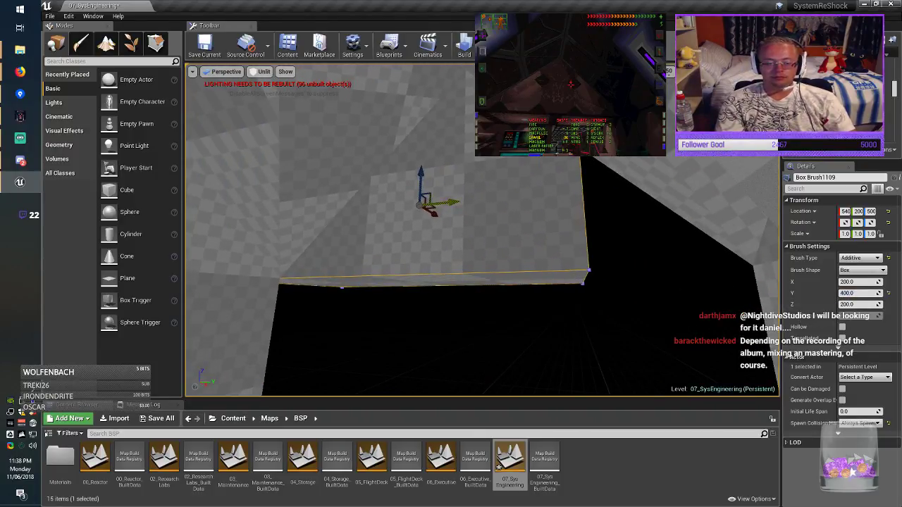
left_click_drag(462, 203, 538, 206)
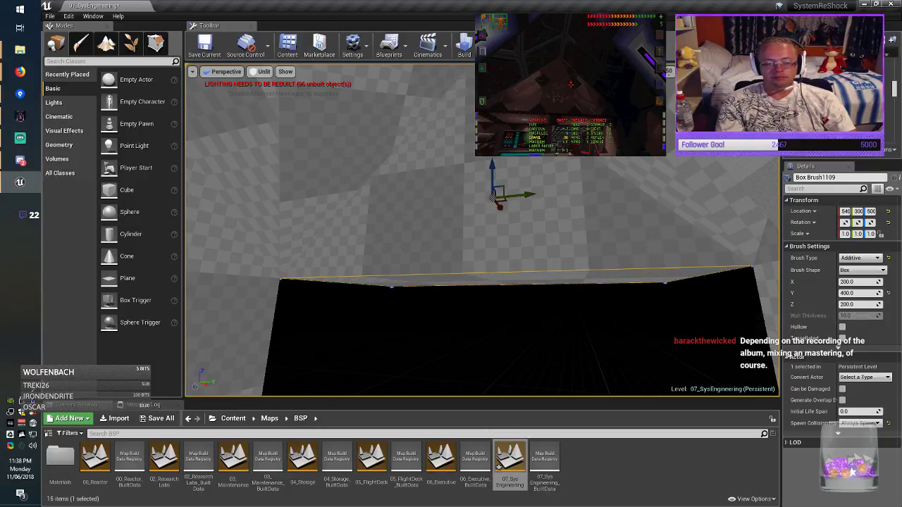
key("Escape")
mouse_move(548, 207)
right_mouse_down()
mouse_move(515, 190)
mouse_move(533, 172)
right_mouse_up()
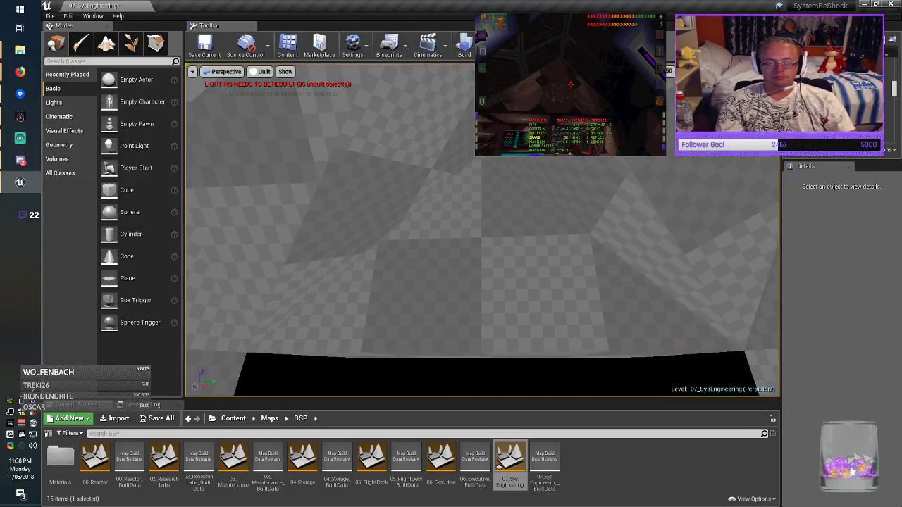
left_click(204, 46)
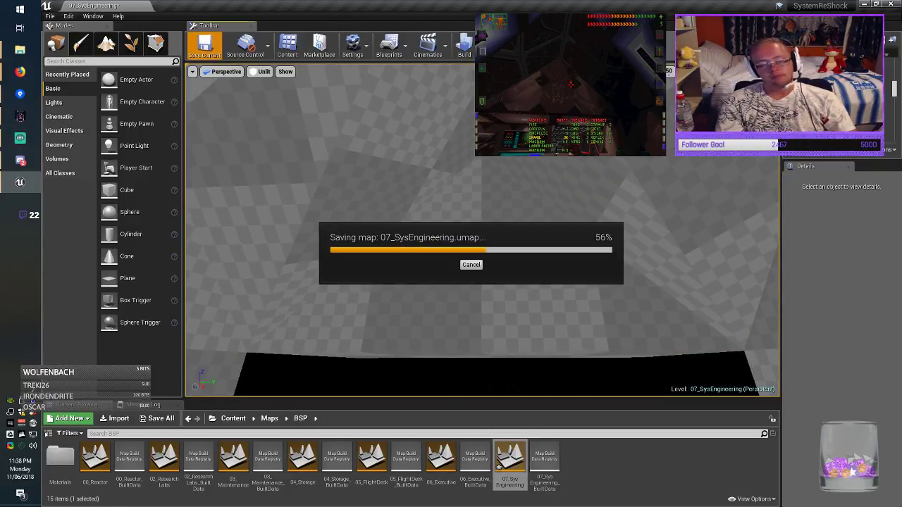
left_click(345, 197)
mouse_move(345, 198)
right_mouse_down()
mouse_move(303, 229)
mouse_move(281, 192)
mouse_move(301, 205)
mouse_move(273, 209)
mouse_move(285, 170)
mouse_move(275, 190)
right_mouse_up()
key("ctrl+z")
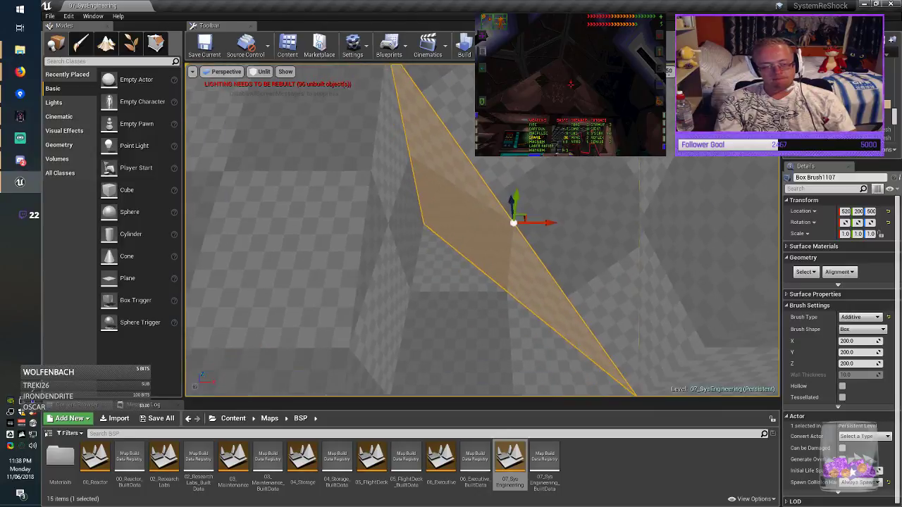
mouse_move(337, 151)
right_mouse_down()
mouse_move(337, 176)
mouse_move(337, 168)
mouse_move(327, 179)
mouse_move(327, 167)
mouse_move(350, 189)
right_mouse_up()
key("Escape")
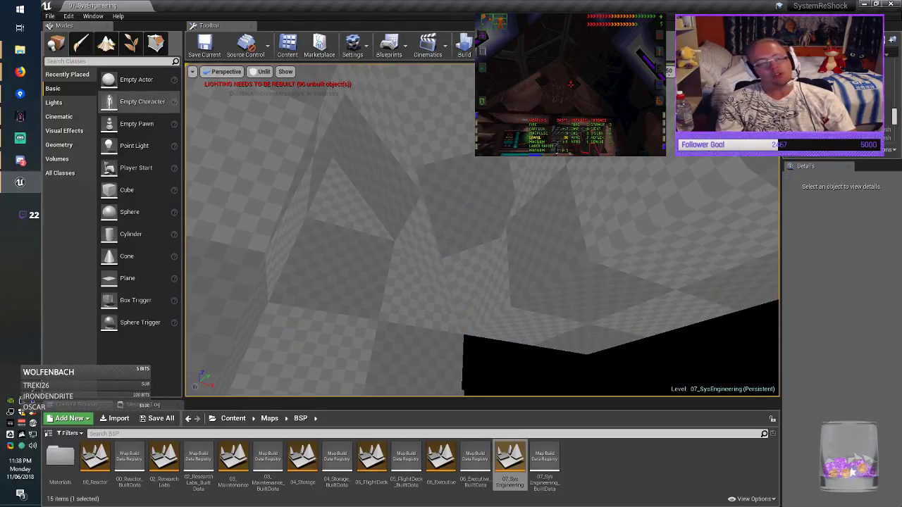
left_click(205, 45)
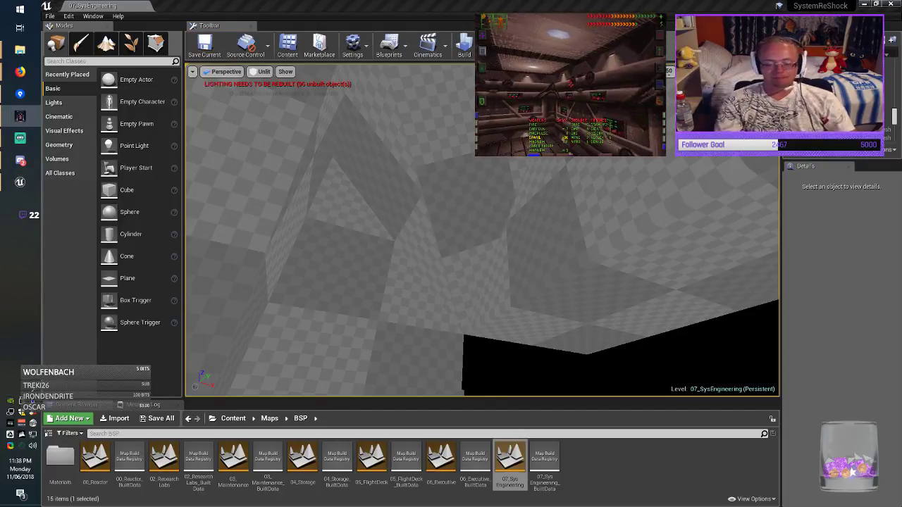
Duplicate the 400-wide ceiling brush along Y into the adjoining open stretch.
left_click(599, 274)
right_click_drag(599, 274, 557, 240)
mouse_move(483, 230)
right_mouse_down()
mouse_move(423, 233)
mouse_move(359, 257)
mouse_move(317, 260)
right_mouse_up()
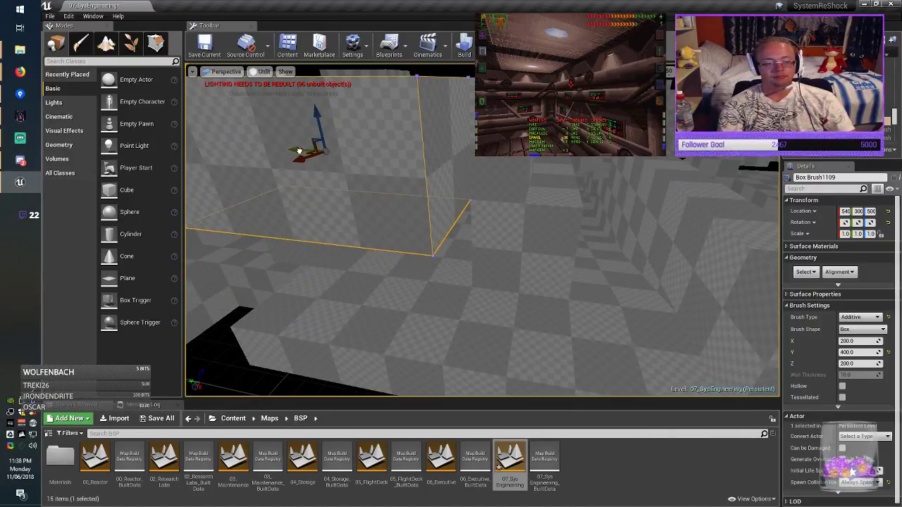
left_click_drag(302, 152, 573, 189, "alt")
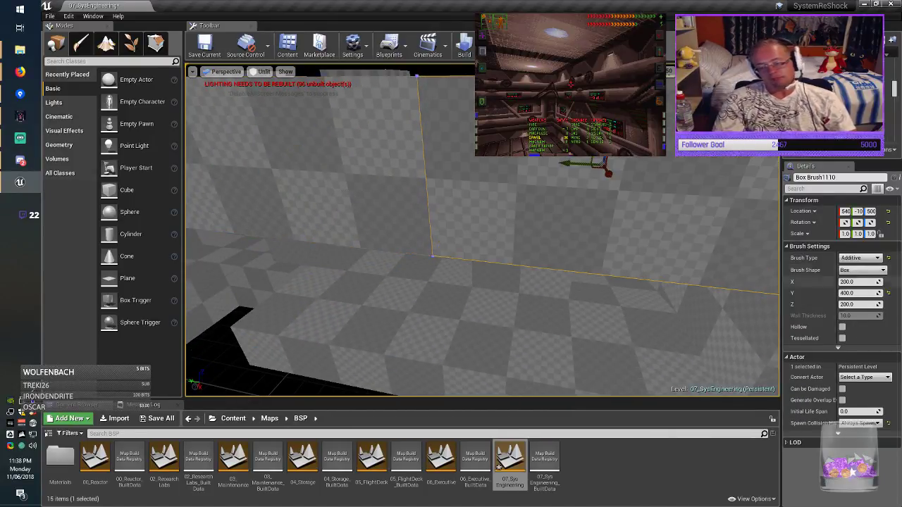
Set the ceiling copy's Z size to 100, lower it to Z location 450, and save the level.
key("Delete")
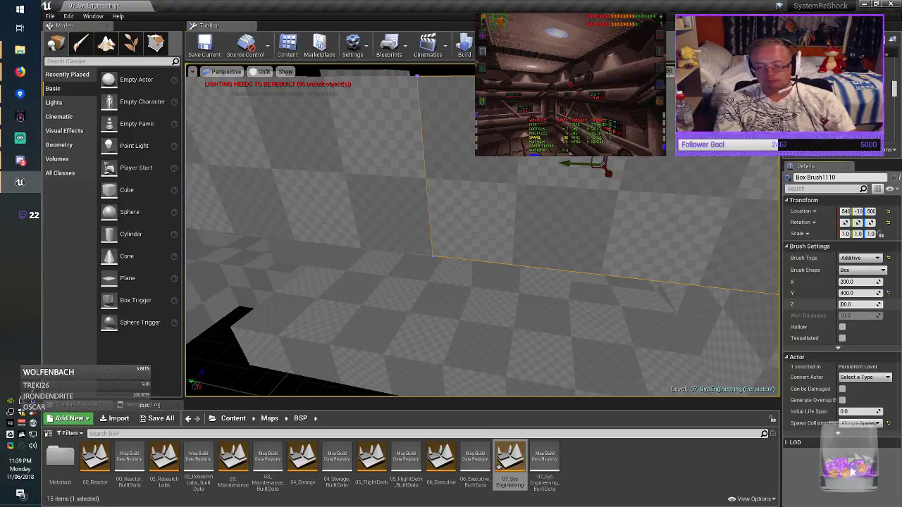
type("1")
key("Return")
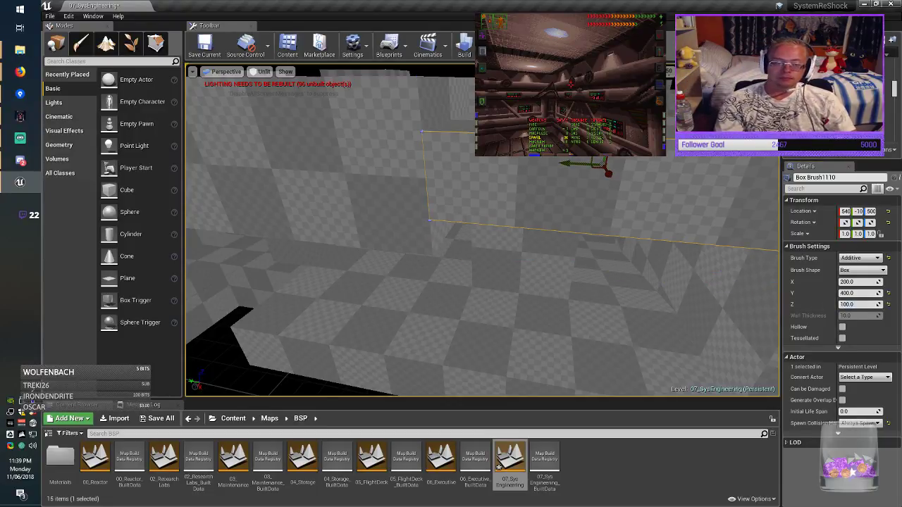
left_click(204, 46)
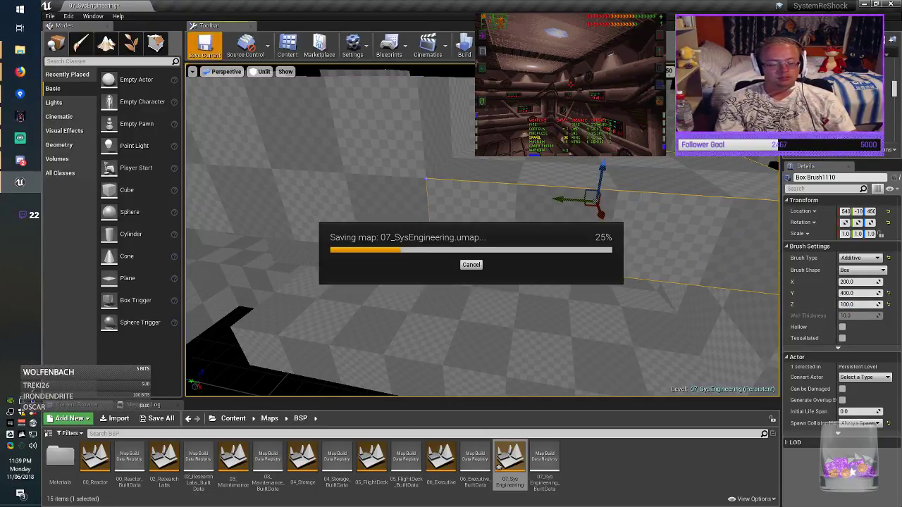
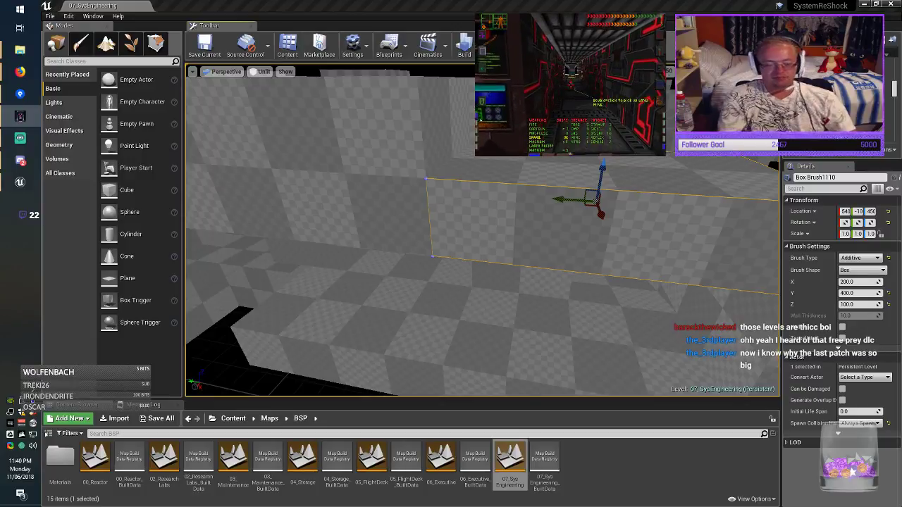
Duplicate the 400-high wall brush along X beside itself, set the copy's Z size to 200, and lower it toward the floor.
right_click_drag(482, 282, 402, 281)
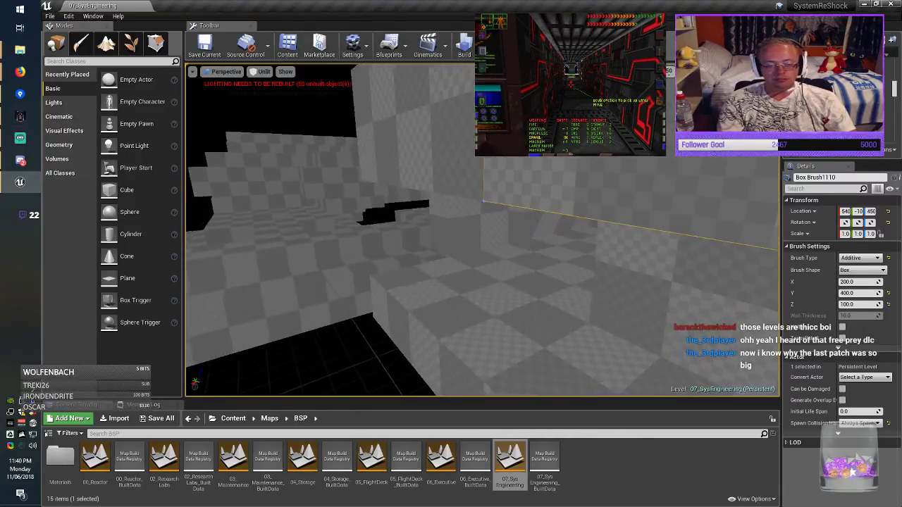
right_click_drag(423, 236, 426, 189)
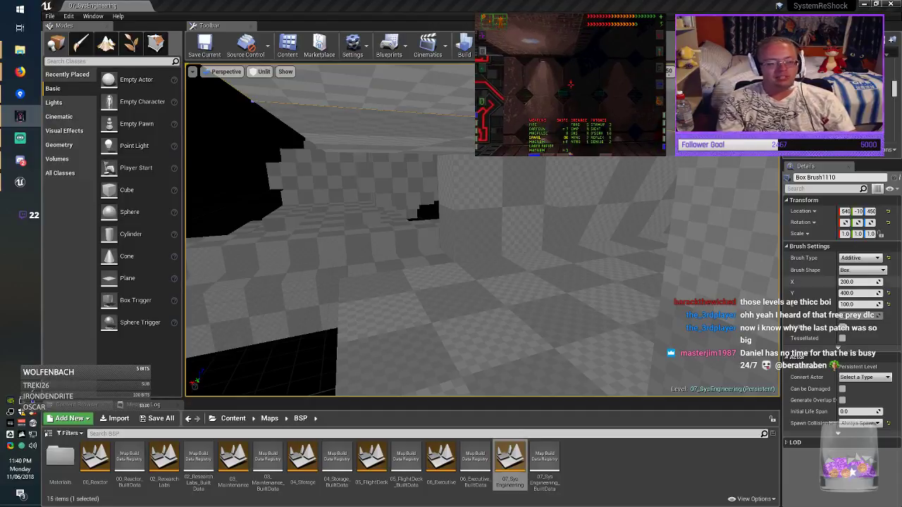
left_click(493, 211)
right_click_drag(493, 211, 451, 190)
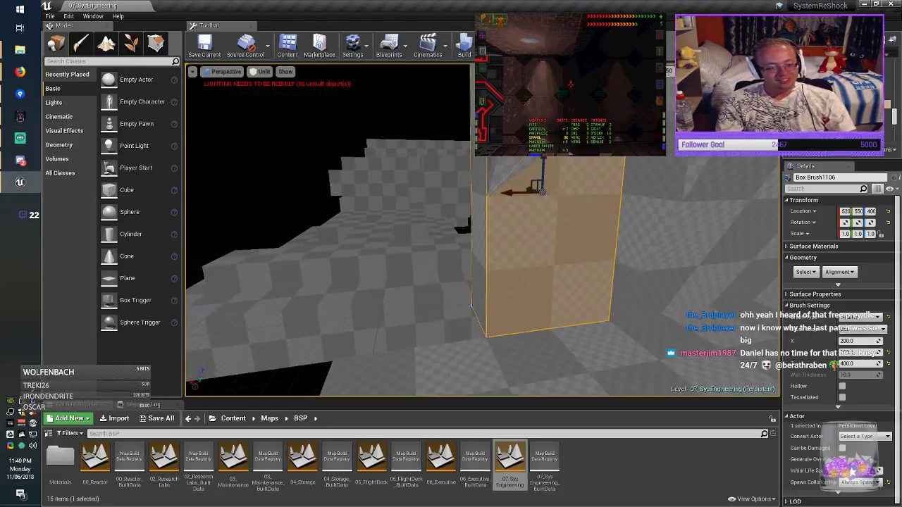
left_click(369, 208)
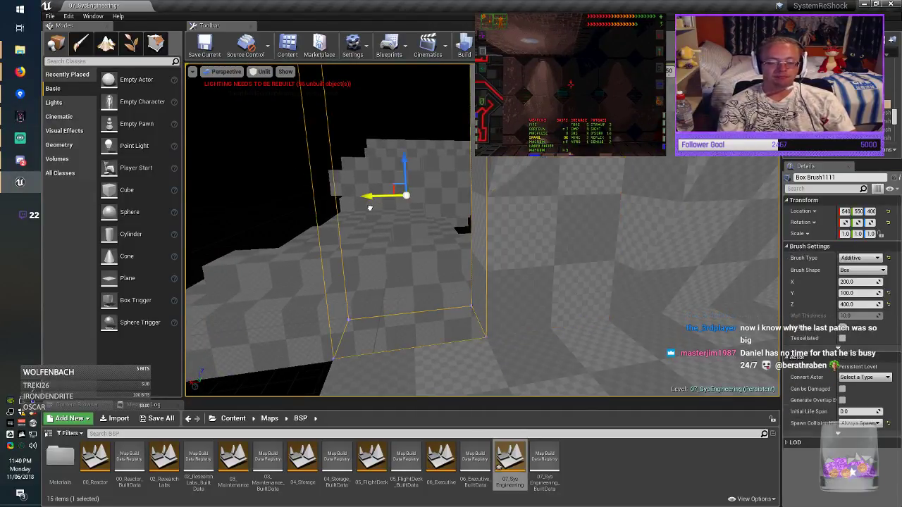
left_click(850, 305)
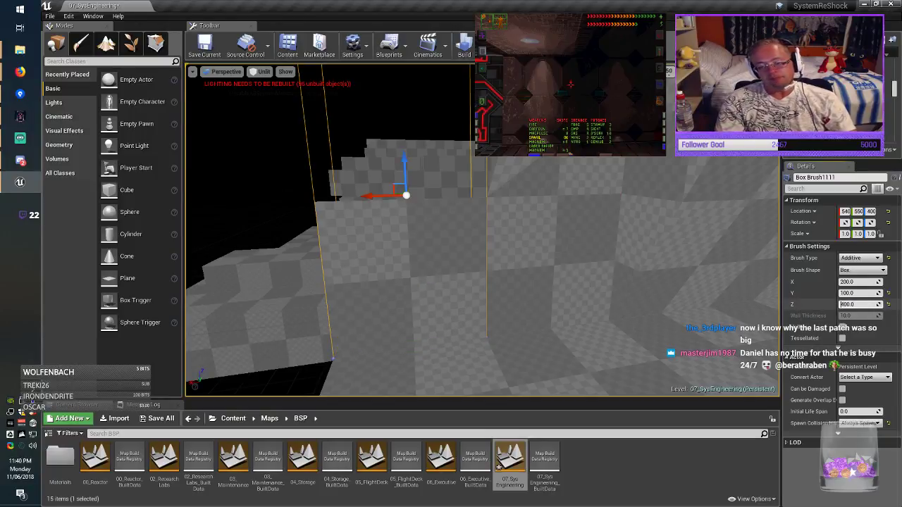
type("200")
key("Return")
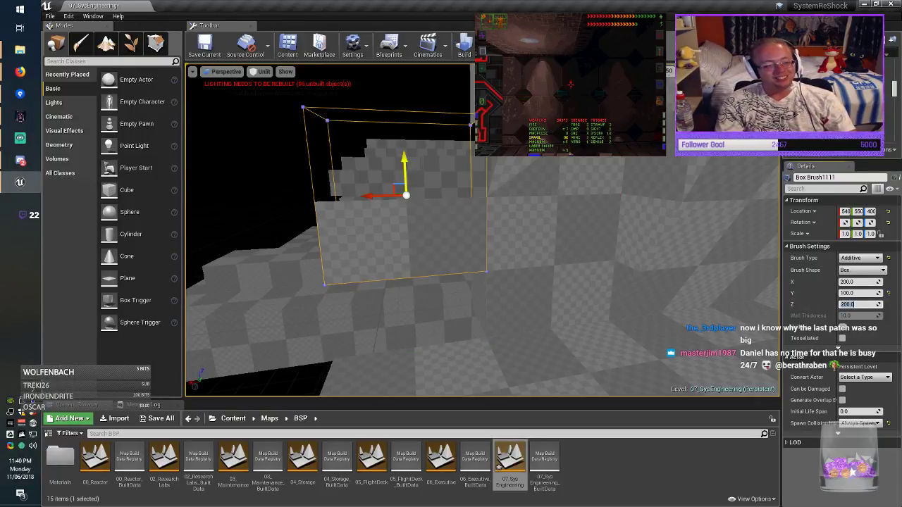
left_click_drag(404, 162, 426, 225)
Duplicate the 200 by 200 by 100 floor brush along X and Y to Y location 400, at the edge of the existing floor.
mouse_move(431, 236)
right_mouse_down()
mouse_move(338, 248)
mouse_move(389, 267)
right_mouse_up()
left_click(479, 324)
mouse_move(480, 324)
right_mouse_down()
mouse_move(433, 359)
mouse_move(394, 356)
right_mouse_up()
left_click(285, 353)
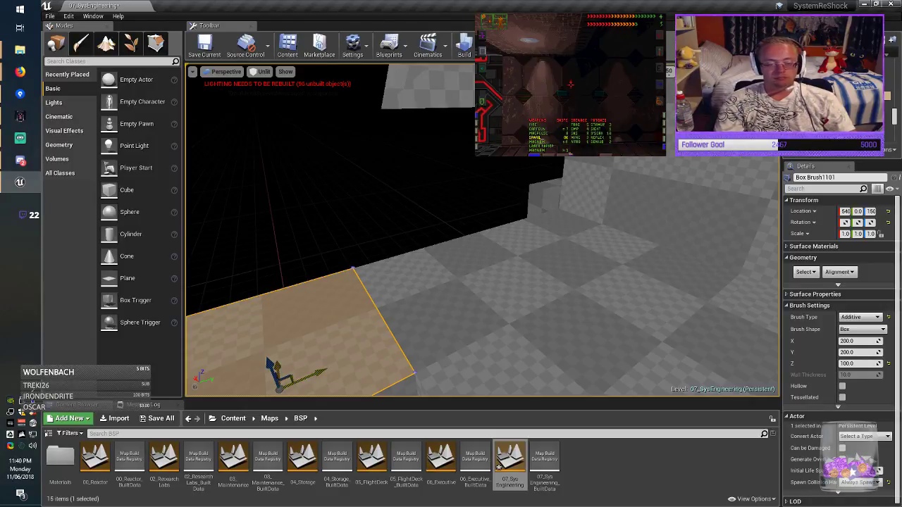
mouse_move(291, 380)
left_mouse_down("alt")
mouse_move(587, 198)
mouse_move(490, 217)
mouse_move(509, 212)
mouse_move(495, 208)
mouse_move(490, 224)
left_mouse_up("alt")
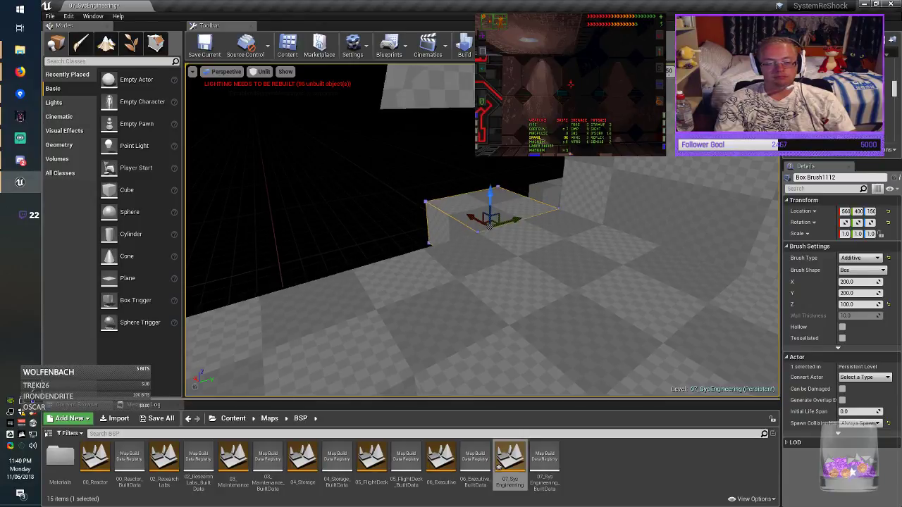
right_click_drag(490, 226, 486, 248)
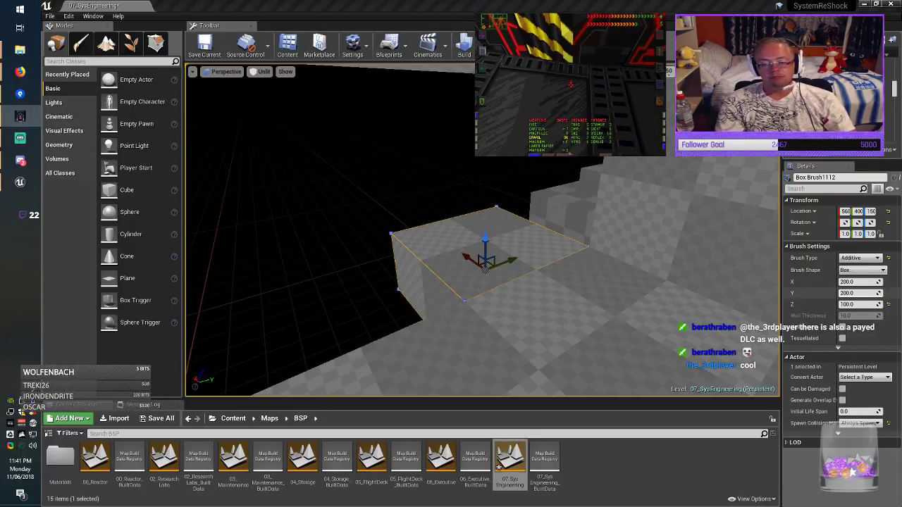
Set the new floor brush's X size to 1200 and move it along X to extend outward from the existing floor edge.
key("alt+Tab")
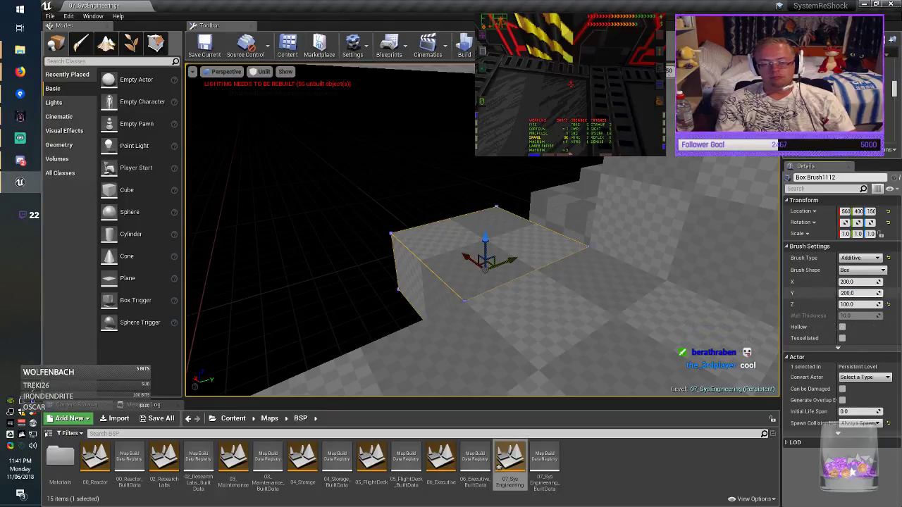
left_click(849, 282)
type("1200")
key("Return")
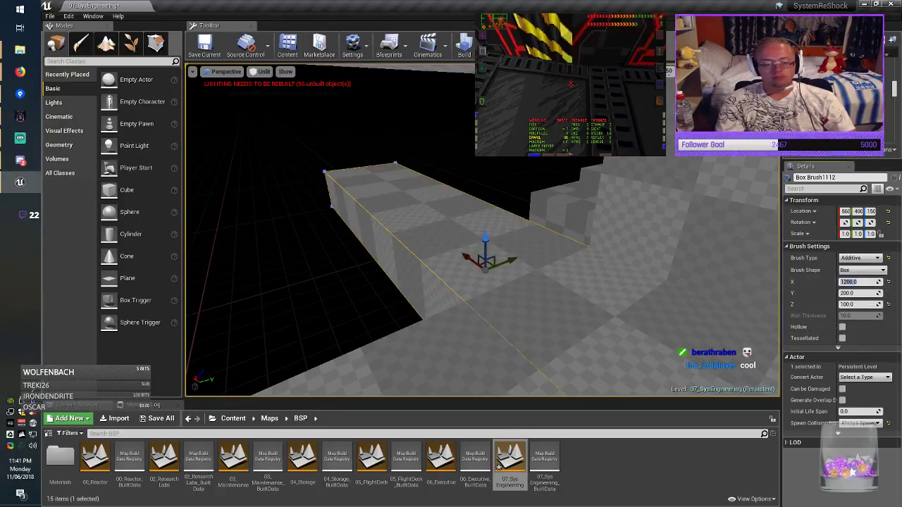
left_click_drag(468, 258, 362, 212)
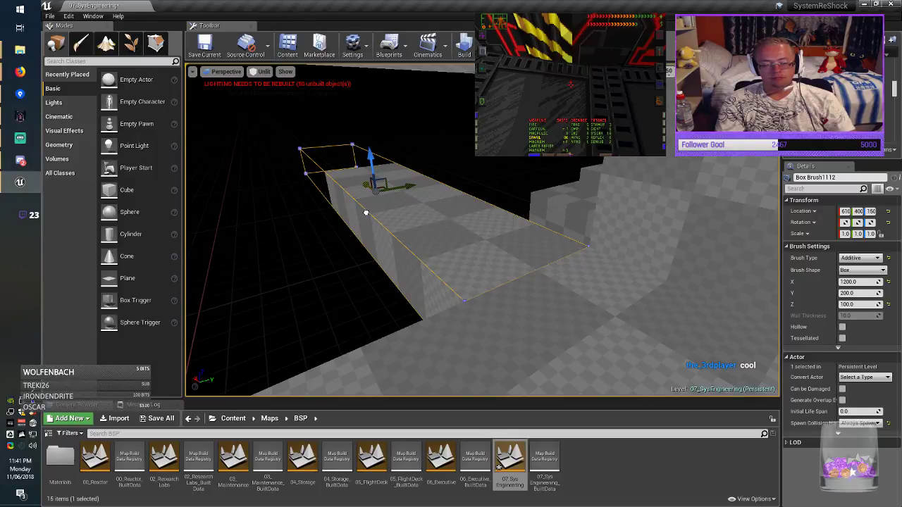
Duplicate the 1200-long floor brush to Y location 200 and Z location 250.
mouse_move(465, 240)
right_mouse_down()
mouse_move(413, 201)
mouse_move(366, 203)
right_mouse_up()
mouse_move(465, 239)
right_mouse_down()
mouse_move(395, 246)
mouse_move(345, 218)
mouse_move(356, 216)
right_mouse_up()
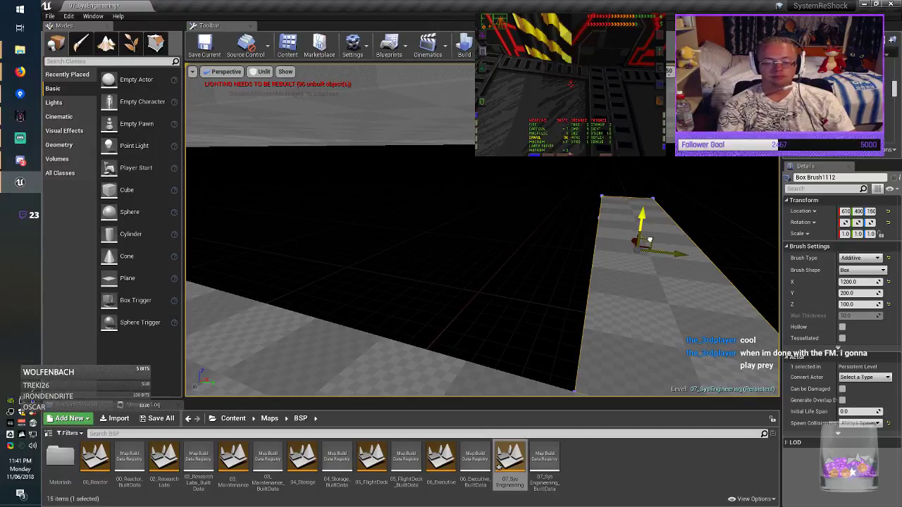
left_click_drag(649, 241, 569, 202, "alt")
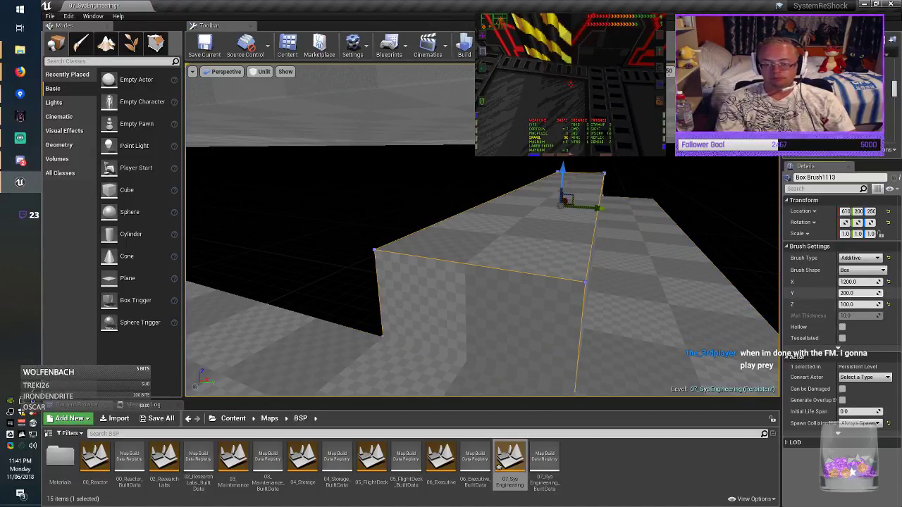
Set the raised copy's Z size to 200 and move it up to Z location 300.
left_click(851, 293)
left_click_drag(844, 304, 838, 305)
type("2")
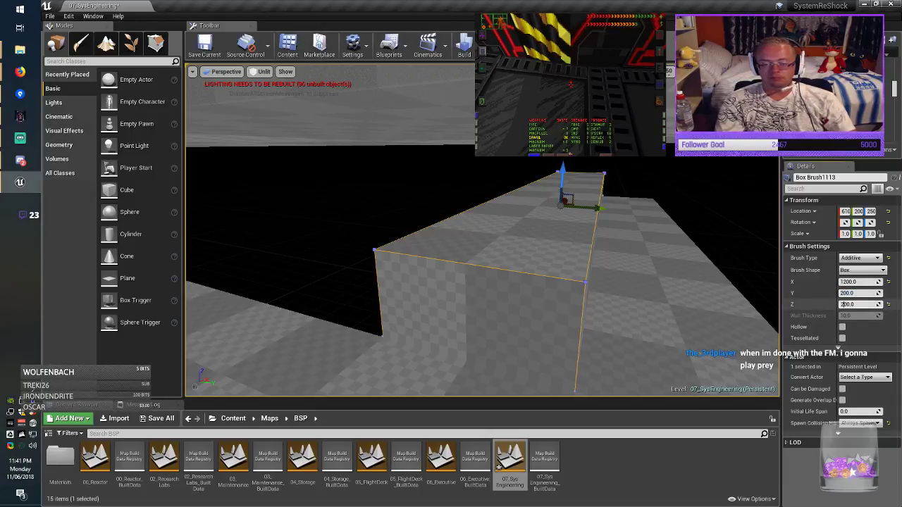
key("Return")
right_click_drag(614, 296, 626, 287)
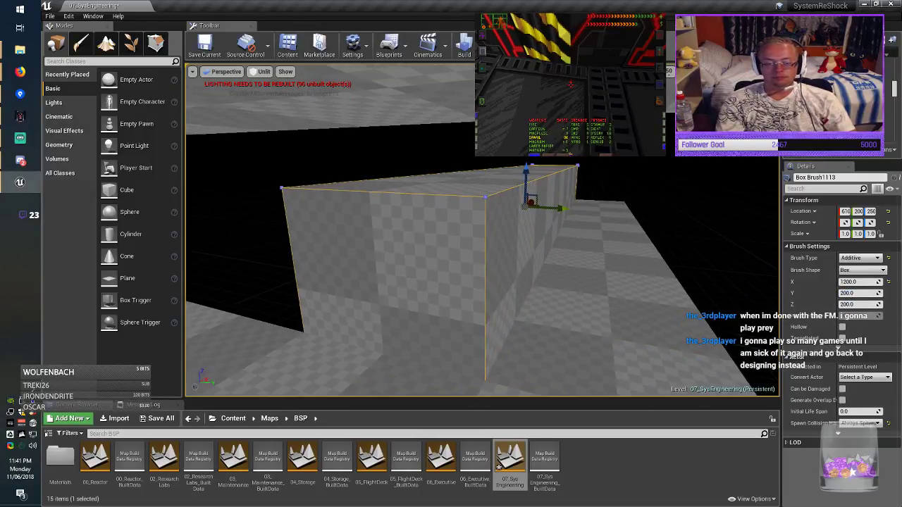
left_click_drag(525, 178, 526, 160)
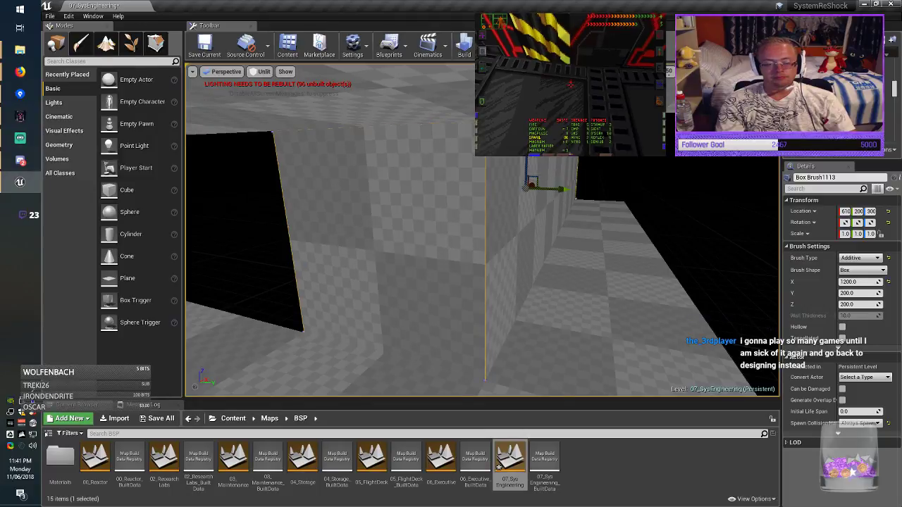
Duplicate the 200-high long block to Y location 0, set the copy's X size to 100, and move it along X to the opening.
key("Left")
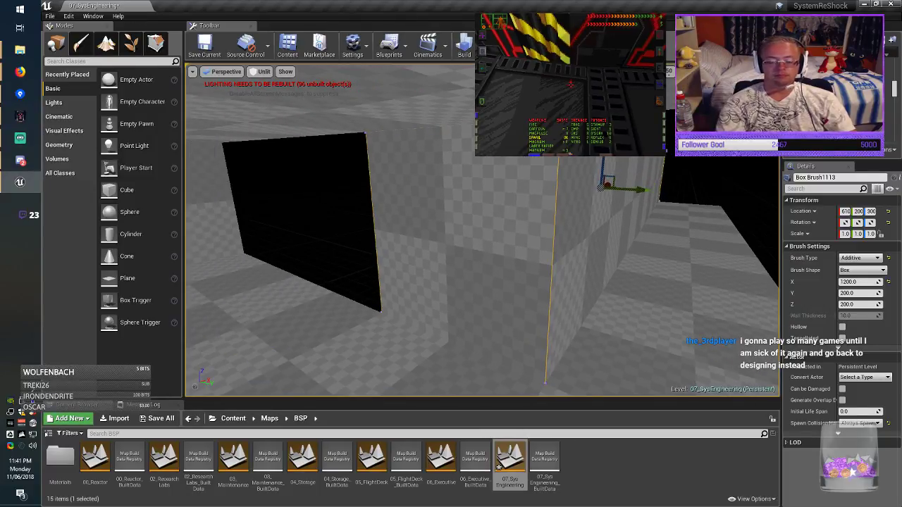
mouse_move(641, 189)
left_mouse_down("alt")
mouse_move(487, 173)
mouse_move(564, 186)
left_mouse_up("alt")
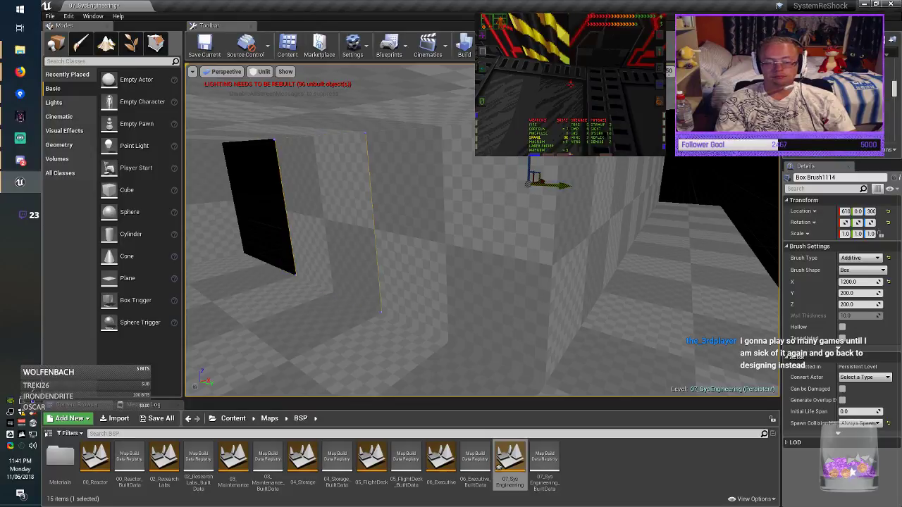
left_click(847, 281)
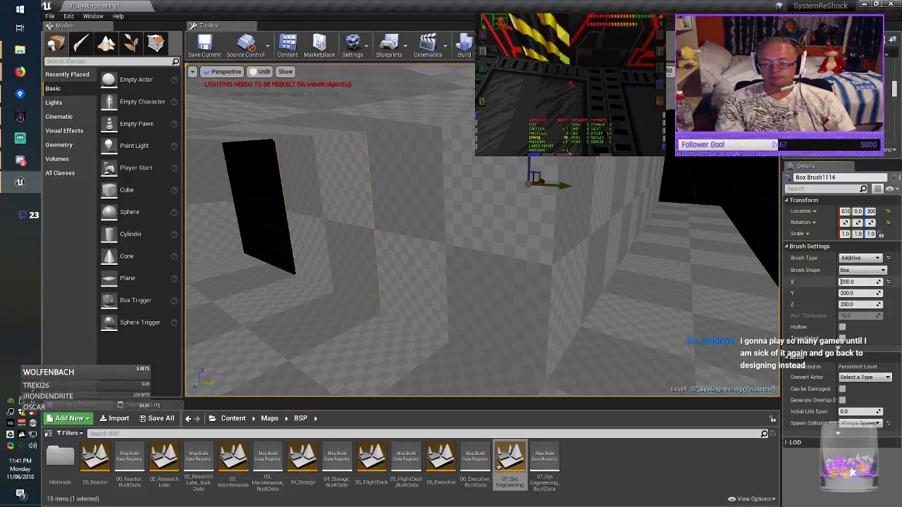
key("BackSpace")
key("Return")
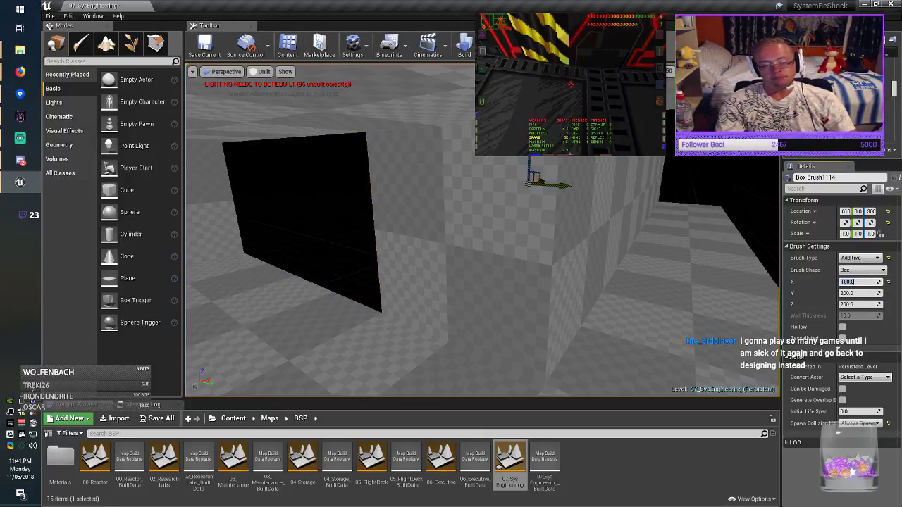
left_click_drag(557, 186, 377, 233)
right_click_drag(377, 232, 342, 232)
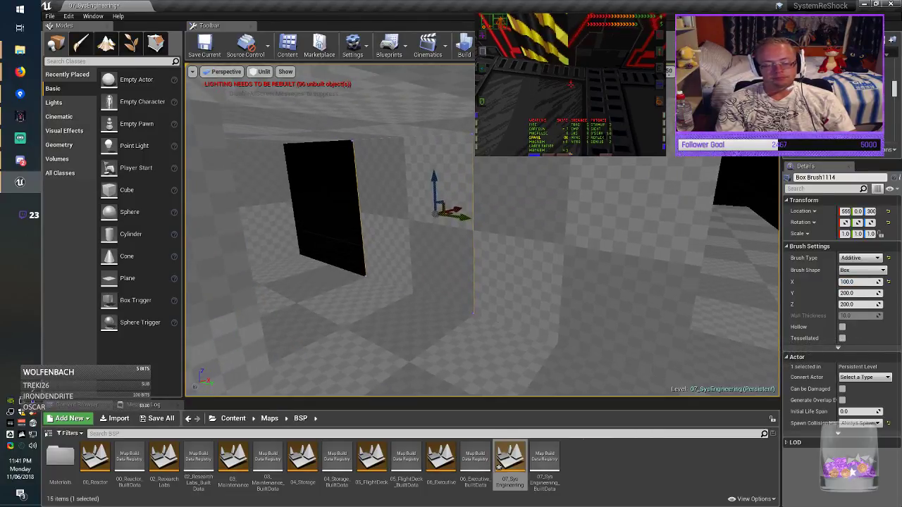
Set the short block's Y size to 400, move it along negative Y to fill the opening beside the corridor, and save the map.
left_click(856, 293)
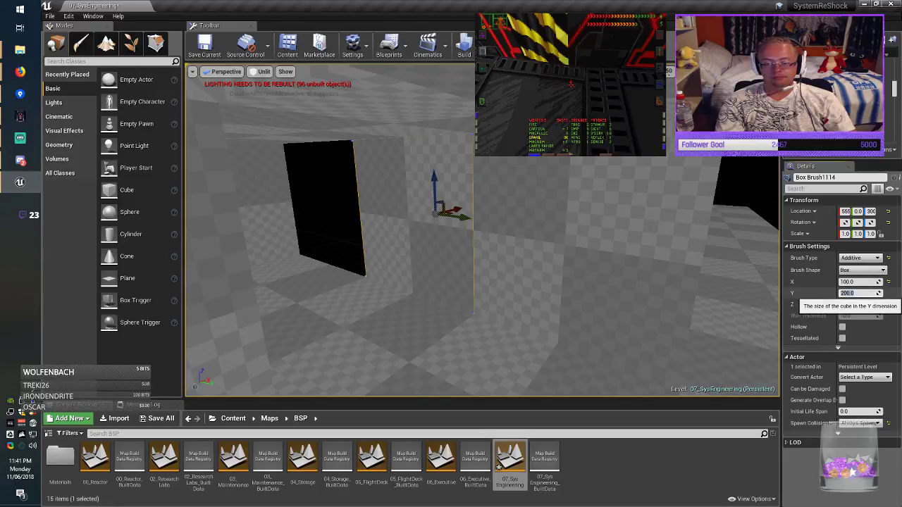
type("400.0")
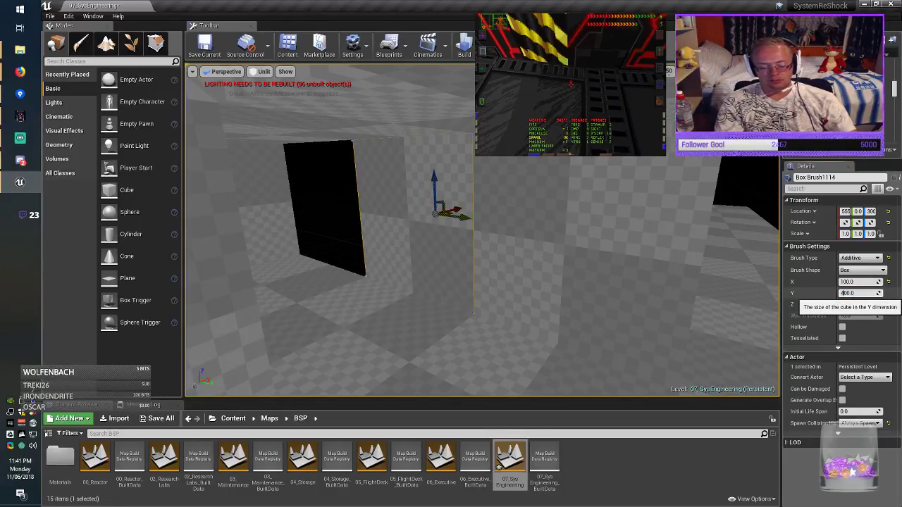
key("Return")
left_click_drag(463, 220, 420, 213)
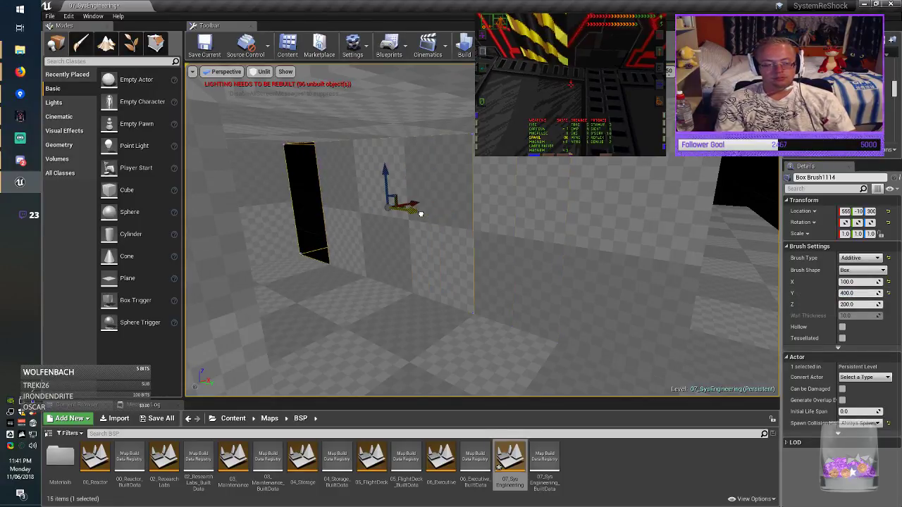
mouse_move(420, 213)
right_mouse_down()
mouse_move(444, 214)
mouse_move(420, 214)
right_mouse_up()
key("Escape")
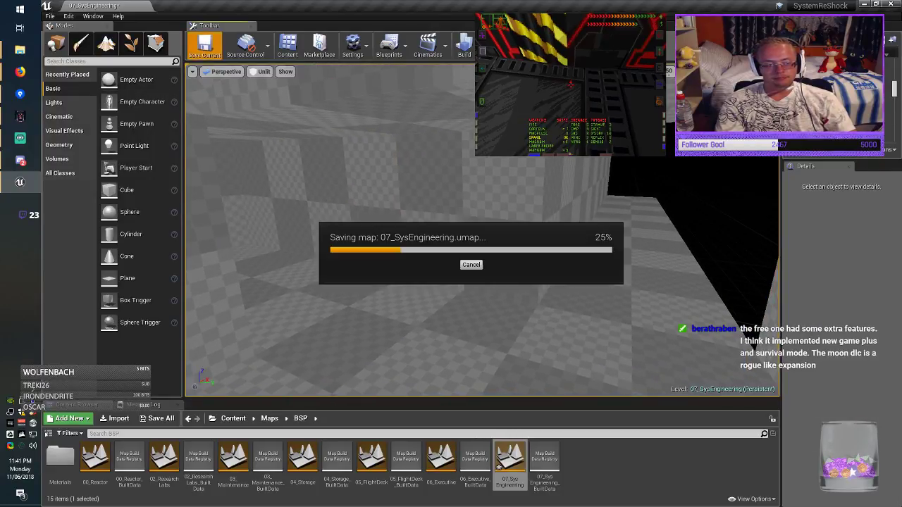
key("ctrl+s")
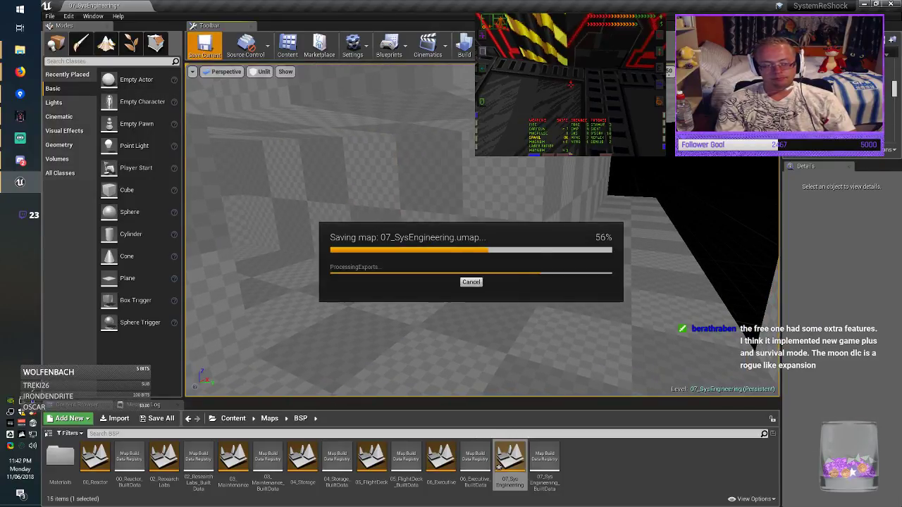
Duplicate the 1200-long corridor wall to the opposite side, set the copy's Y size to 100, and move it to Y location 550.
right_click_drag(420, 213, 420, 213)
left_click(447, 217)
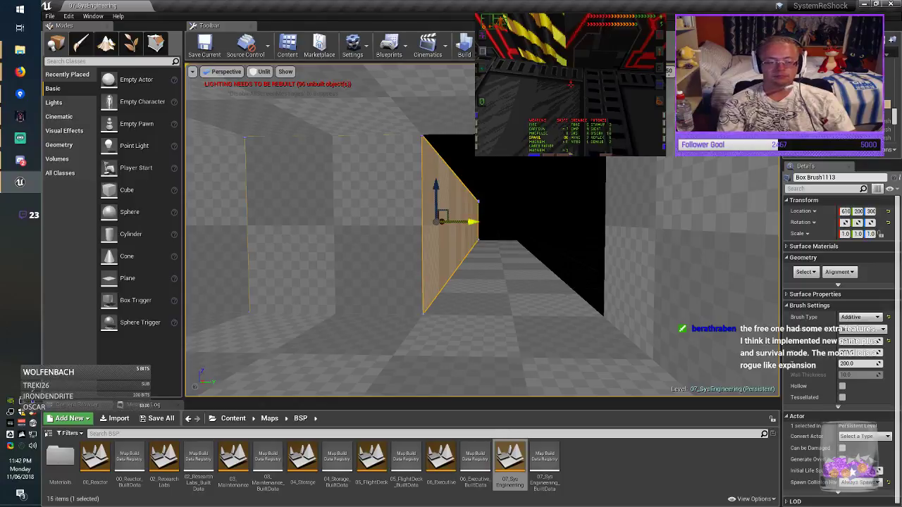
mouse_move(480, 224)
left_mouse_down("alt")
mouse_move(656, 231)
mouse_move(605, 231)
left_mouse_up("alt")
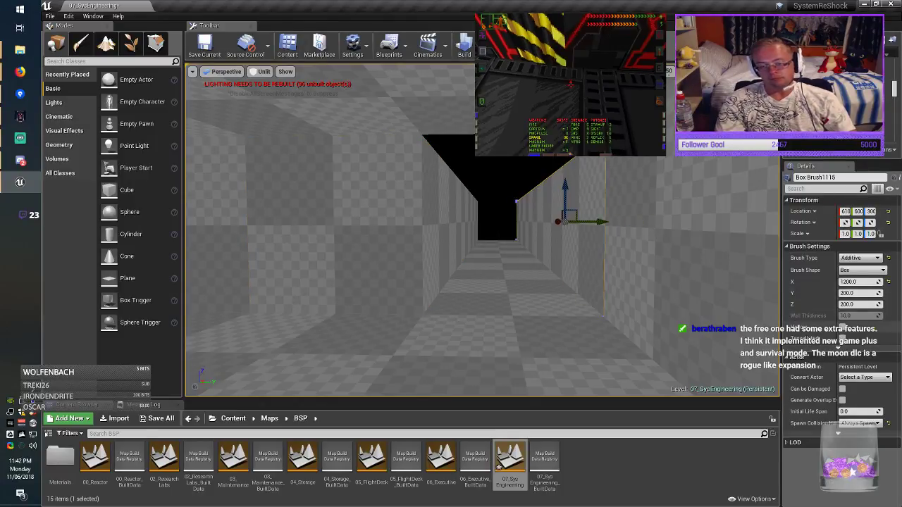
left_click(844, 293)
key("BackSpace")
type("1")
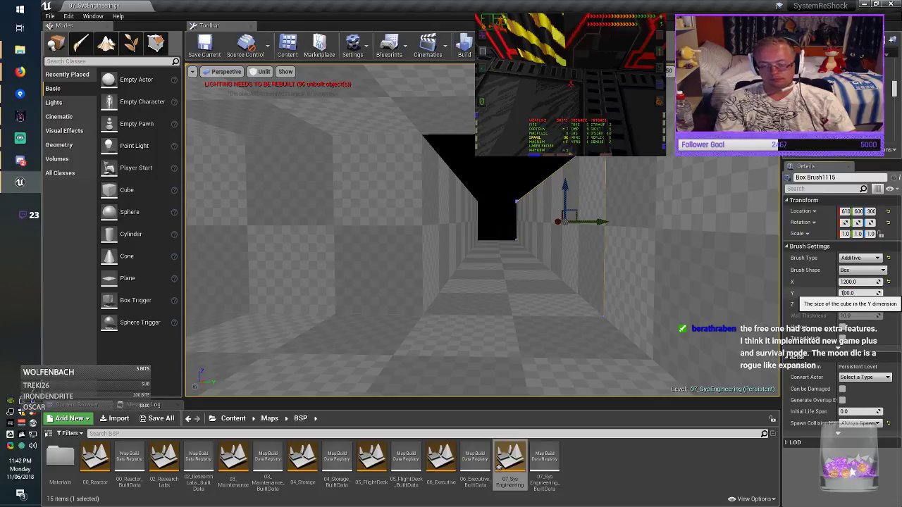
key("Return")
key("Return")
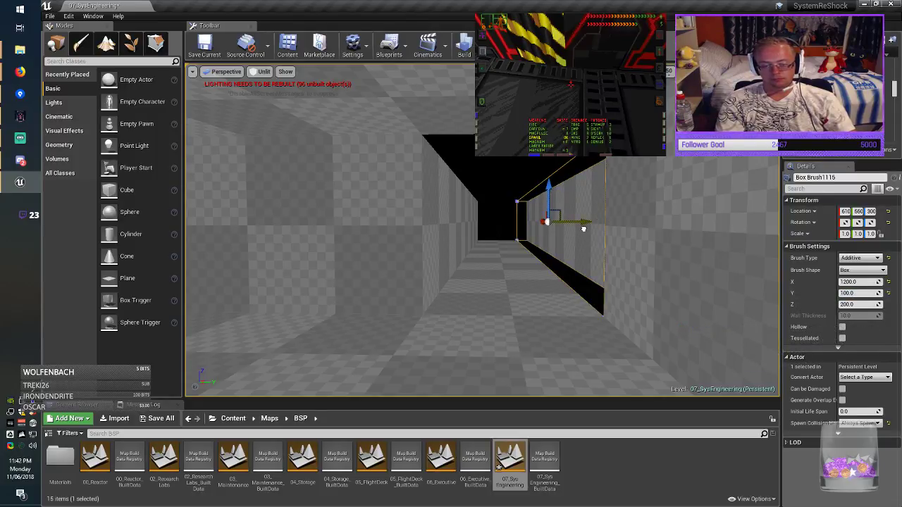
key("Escape")
key("w")
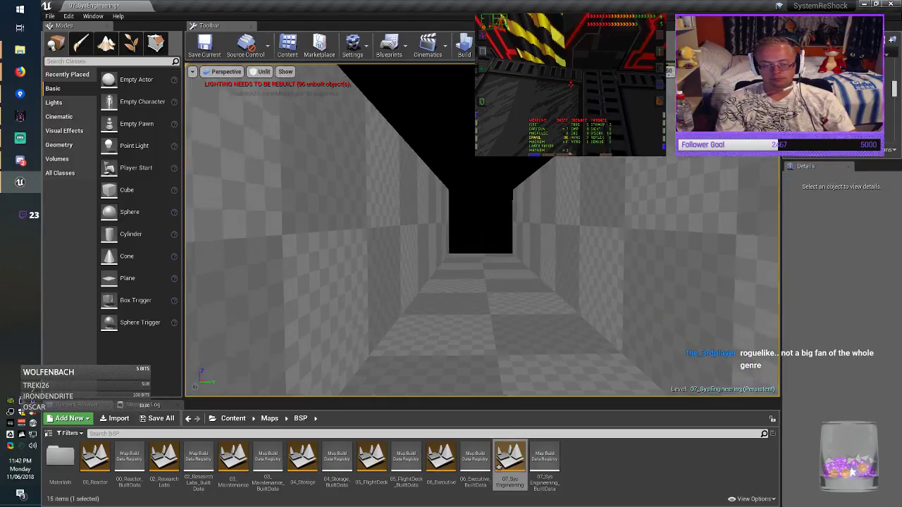
Set the copied corridor wall's Y size to 200 and move it to Y location 600.
mouse_move(465, 282)
right_mouse_down()
mouse_move(466, 296)
mouse_move(508, 346)
mouse_move(493, 339)
right_mouse_up()
left_click(466, 331)
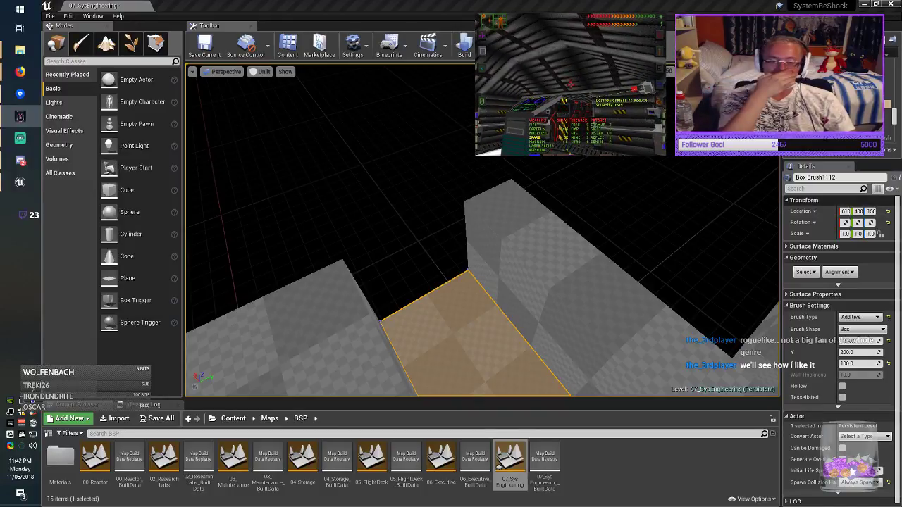
left_click(599, 282)
mouse_move(599, 282)
right_mouse_down()
mouse_move(588, 285)
mouse_move(627, 282)
mouse_move(698, 303)
mouse_move(740, 286)
mouse_move(765, 292)
right_mouse_up()
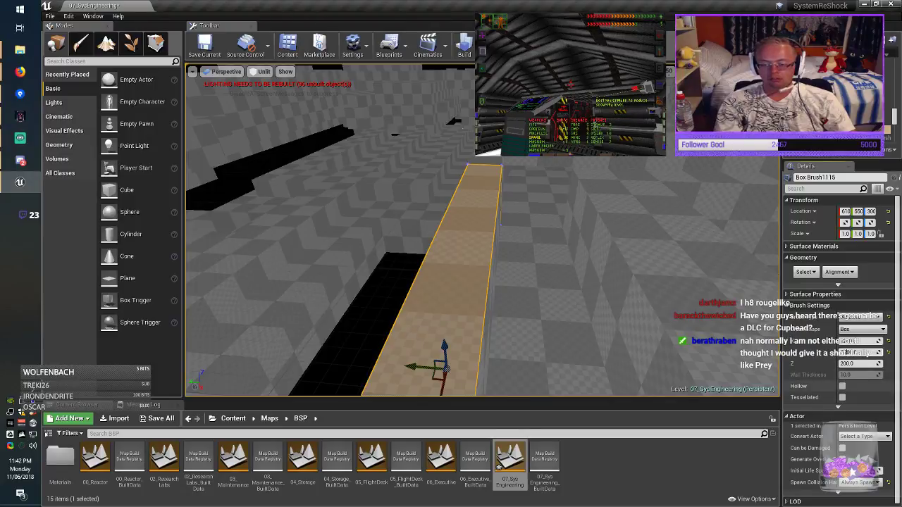
key("Return")
right_click_drag(705, 303, 684, 317)
mouse_move(474, 170)
left_mouse_down()
mouse_move(439, 165)
mouse_move(454, 167)
left_mouse_up()
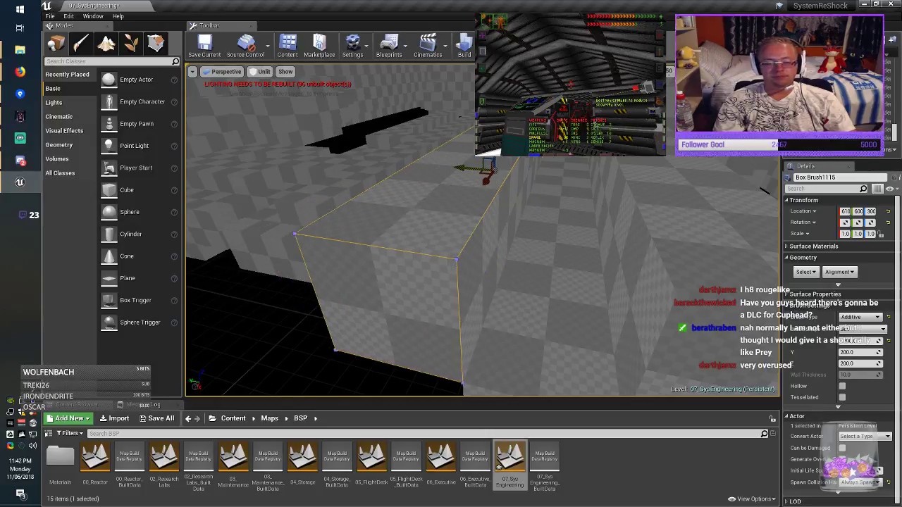
Duplicate the corridor's floor brush along X and set the copy's X size to 200 and Y size to 600.
left_click_drag(521, 246, 517, 289)
left_click(537, 354)
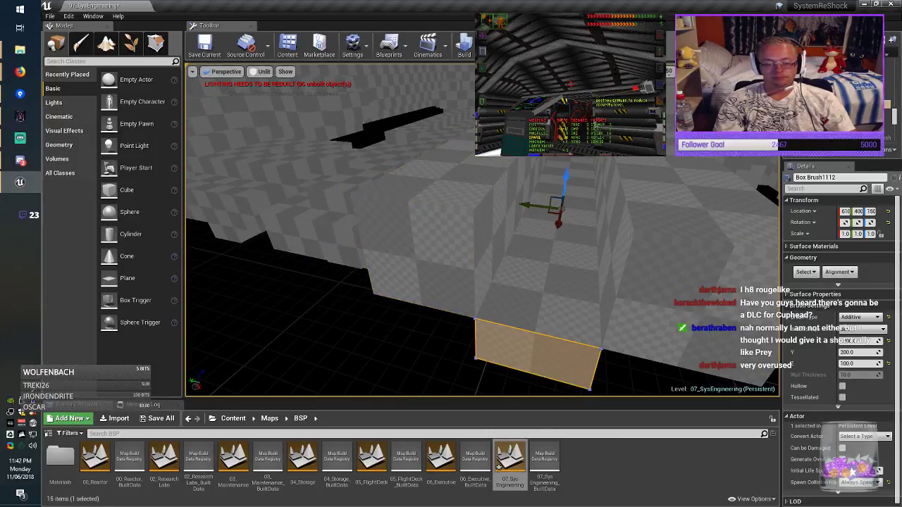
mouse_move(537, 355)
right_mouse_down()
mouse_move(535, 377)
mouse_move(503, 395)
right_mouse_up()
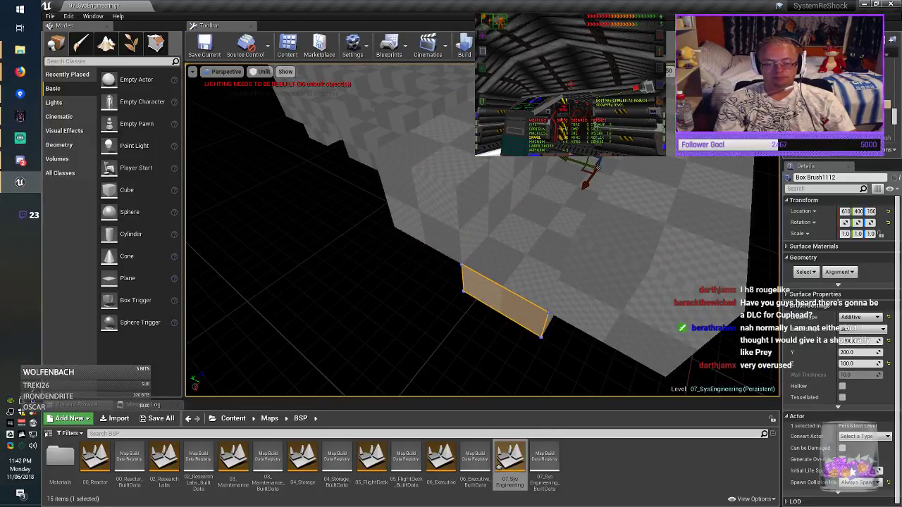
left_click_drag(585, 185, 496, 309, "alt")
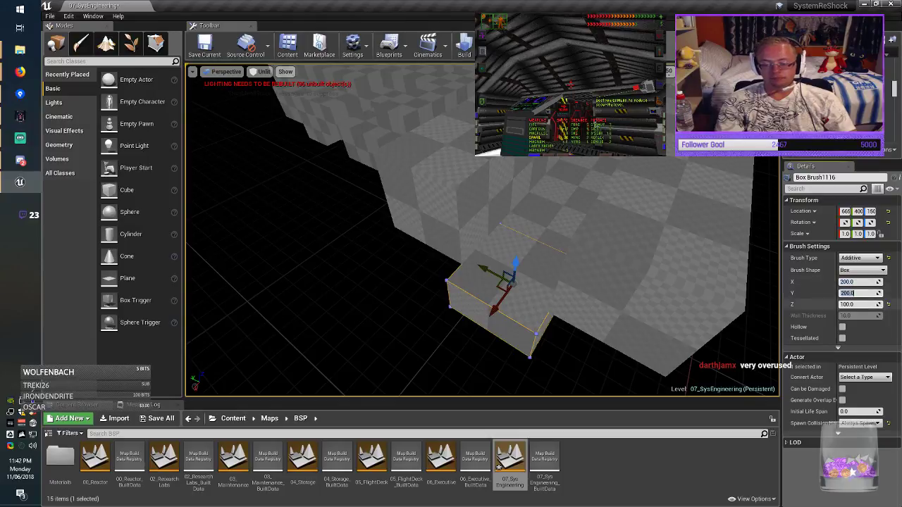
key("Return")
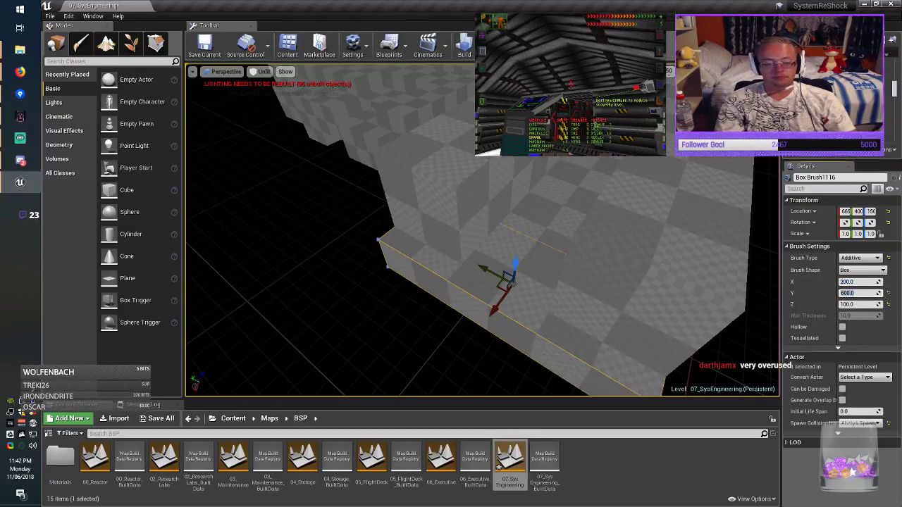
Move the 600-wide floor copy along X until it extends from the corridor's end, and save the map.
left_click_drag(495, 309, 441, 361)
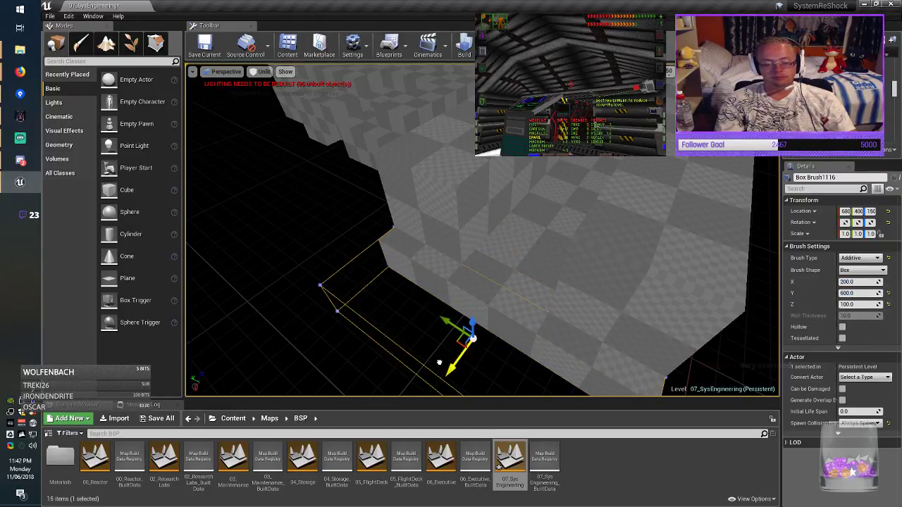
key("Escape")
right_click_drag(439, 363, 455, 396)
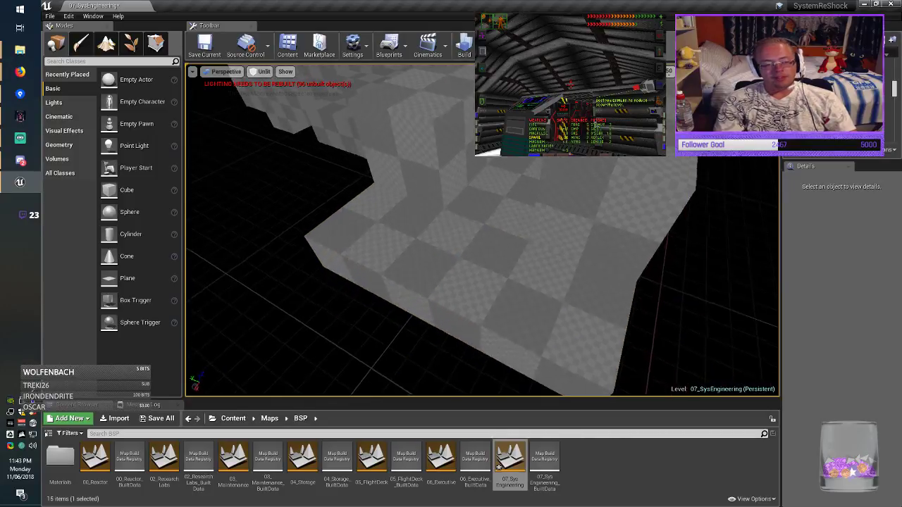
left_click(203, 45)
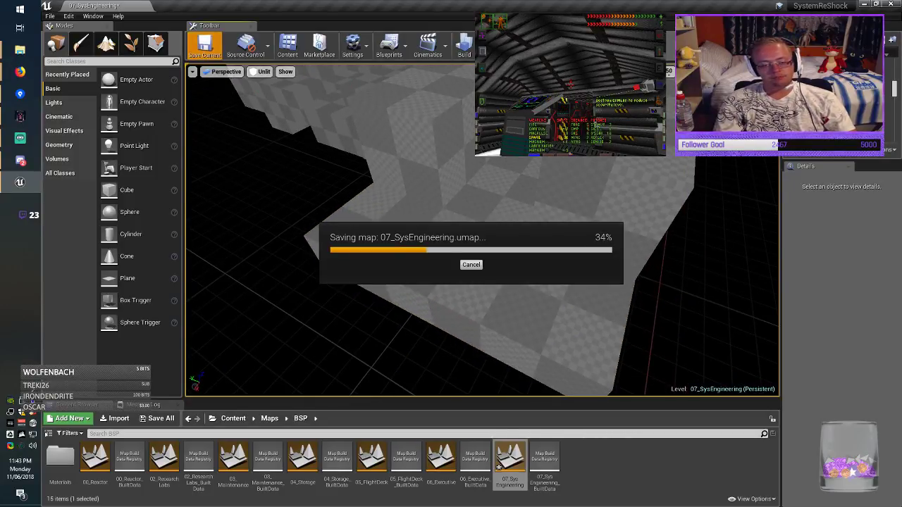
Check the matching room in the System Shock game, and open the 600-wide end floor brush for geometry editing.
right_click_drag(423, 240, 424, 274)
key("alt+Tab")
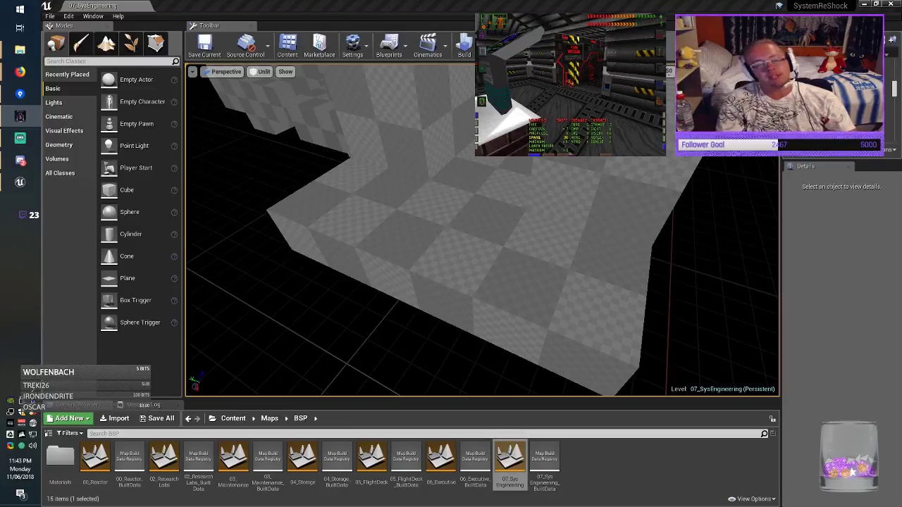
key("alt+Tab")
mouse_move(423, 240)
right_mouse_down()
mouse_move(458, 254)
mouse_move(427, 246)
mouse_move(441, 252)
mouse_move(464, 249)
mouse_move(469, 290)
mouse_move(451, 283)
mouse_move(413, 234)
right_mouse_up()
left_click(451, 246)
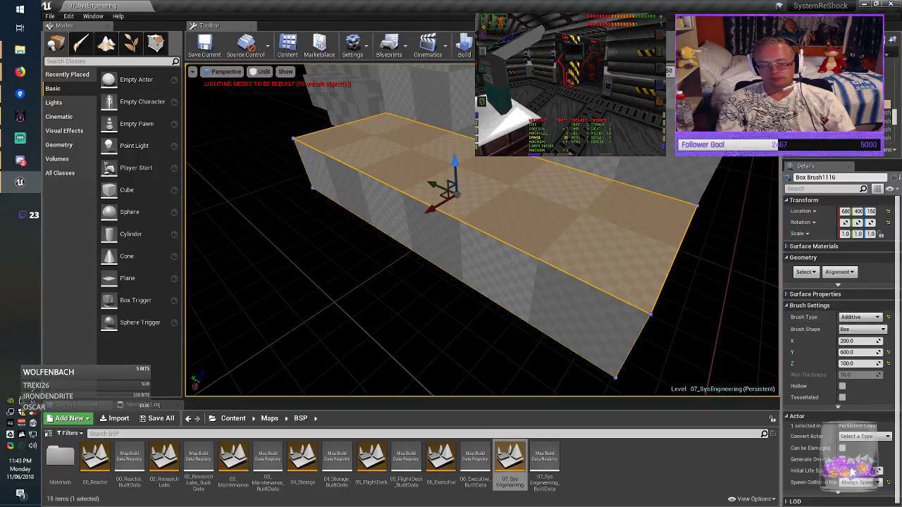
right_click_drag(413, 234, 377, 225)
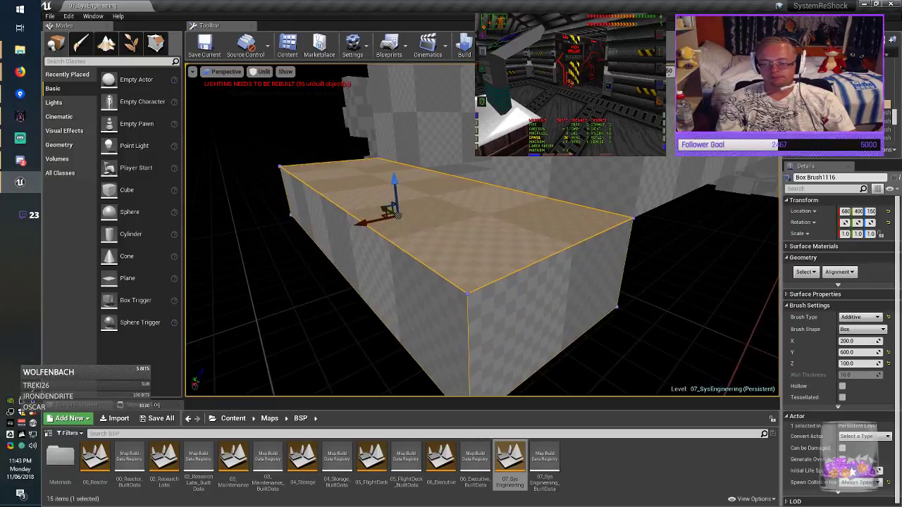
left_click(156, 43)
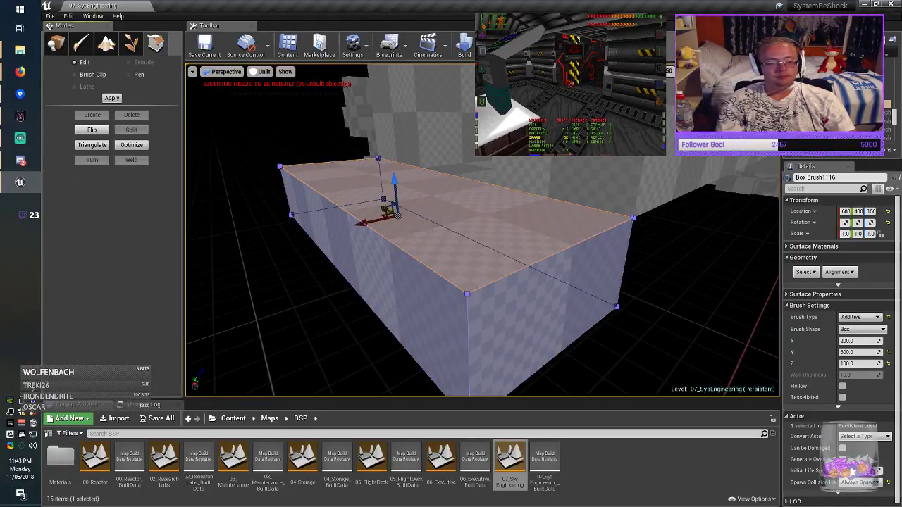
left_click(319, 212)
left_click(395, 183)
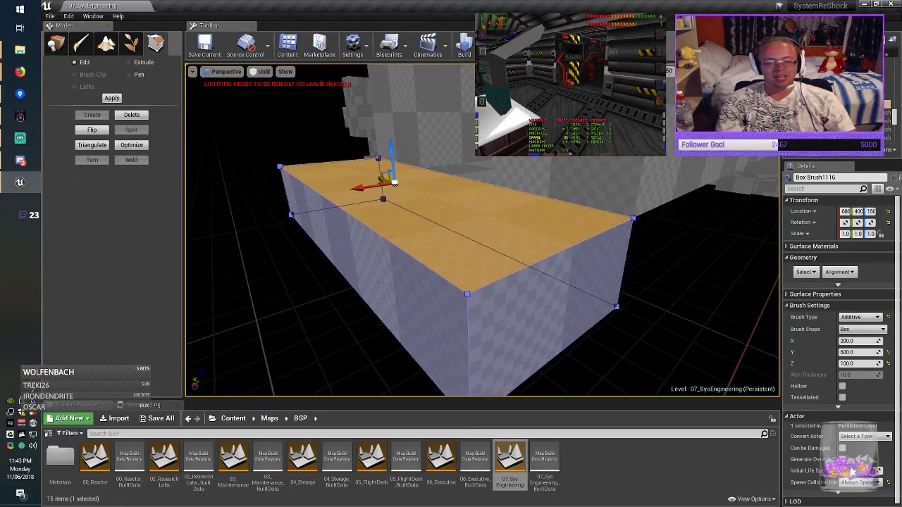
left_click(326, 231)
left_click(400, 184)
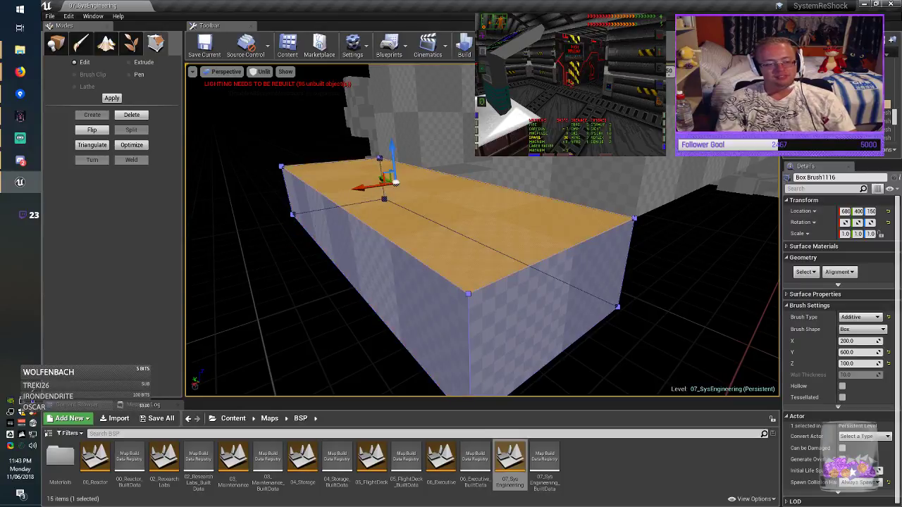
left_click(339, 229)
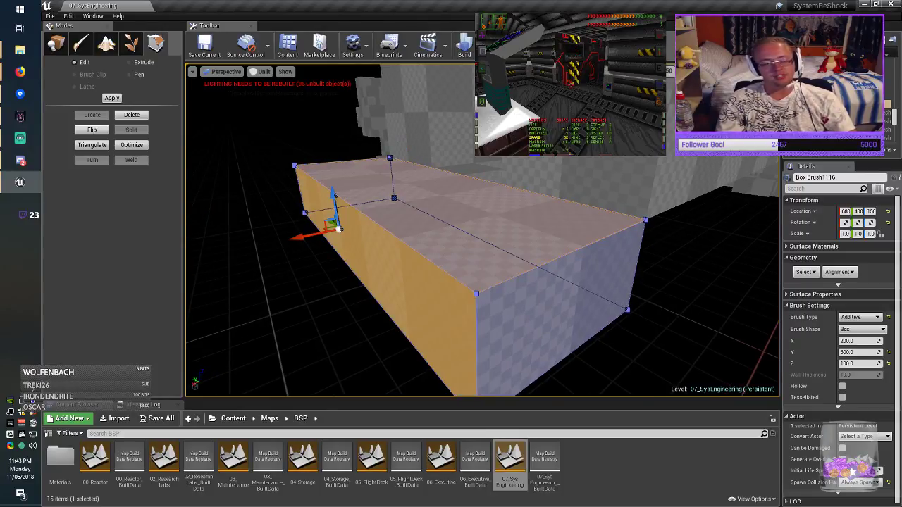
left_click(406, 182)
left_click(339, 229)
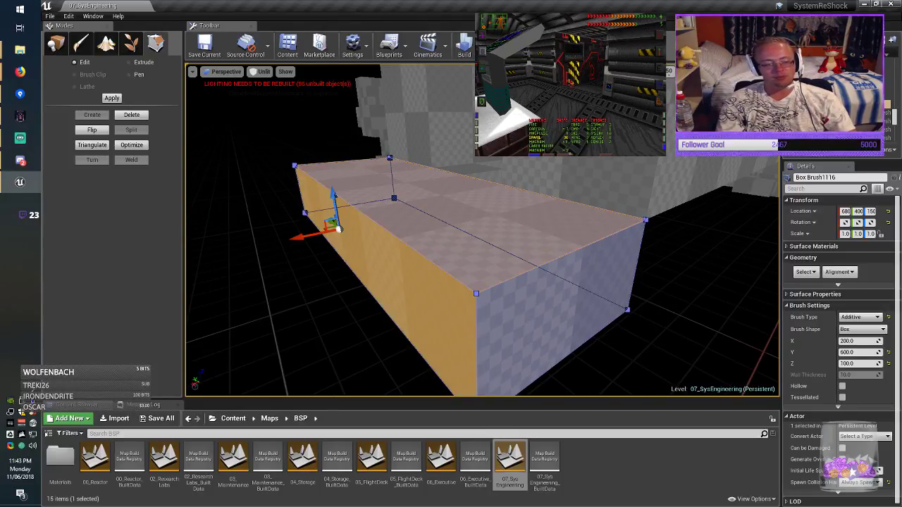
left_click(406, 182)
Lower the outer top edge of the 600-wide end brush to its bottom edge to form a ramp, and leave geometry editing.
left_click(333, 193)
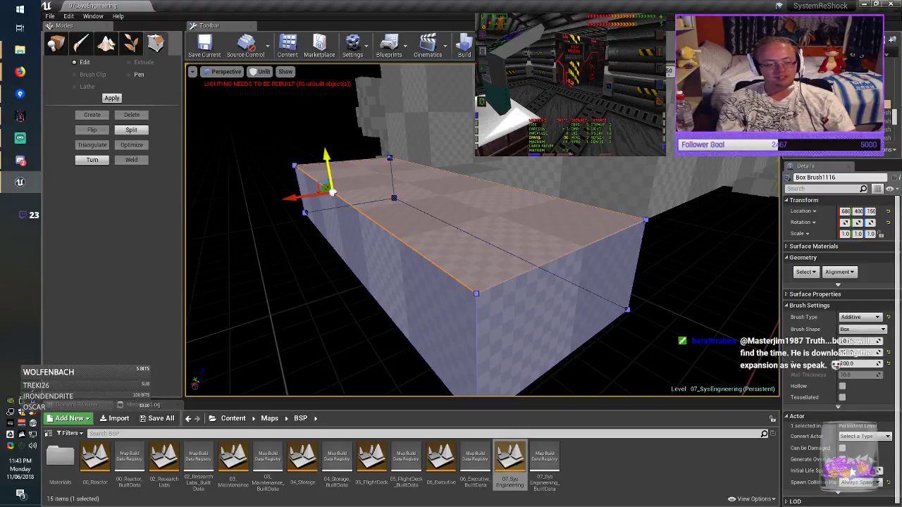
left_click_drag(329, 174, 339, 275)
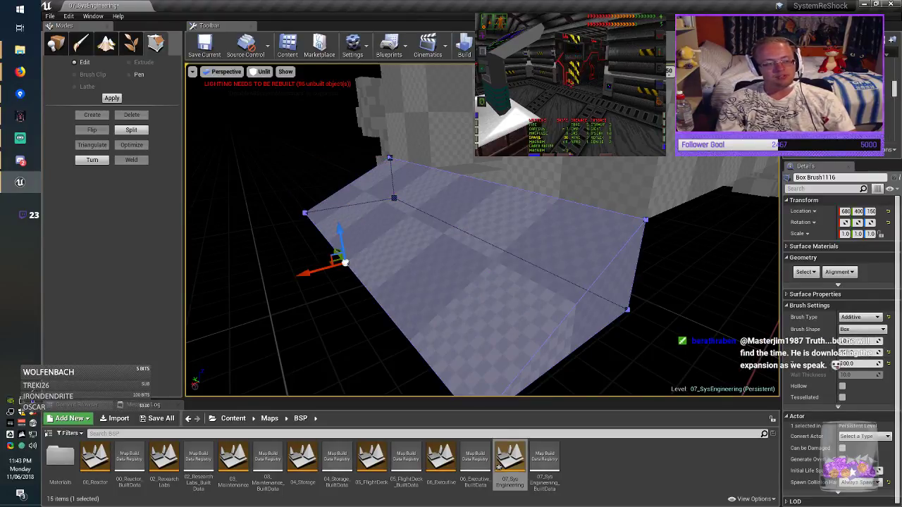
left_click(55, 44)
Duplicate the ramp brush with a quarter turn about Z, and move the copy to Y location 600.
left_click(444, 247)
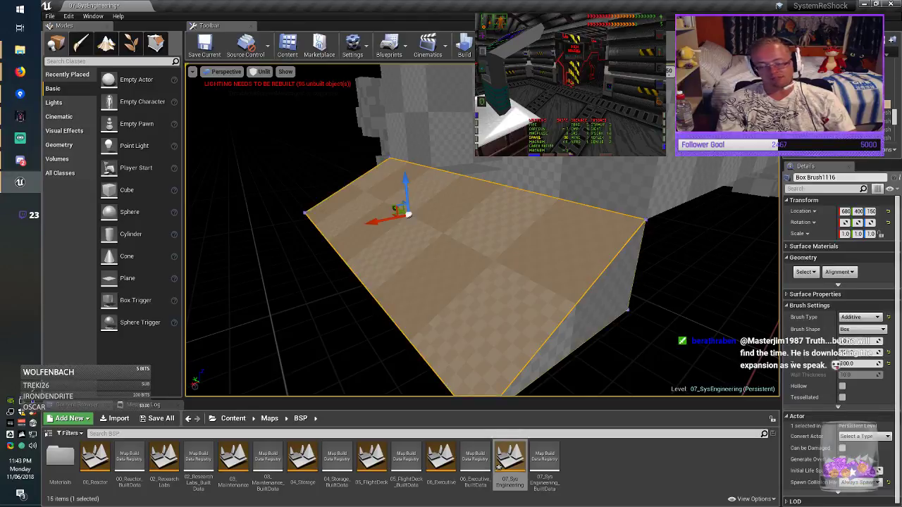
mouse_move(444, 247)
right_mouse_down()
mouse_move(401, 239)
mouse_move(398, 303)
right_mouse_up()
key("e")
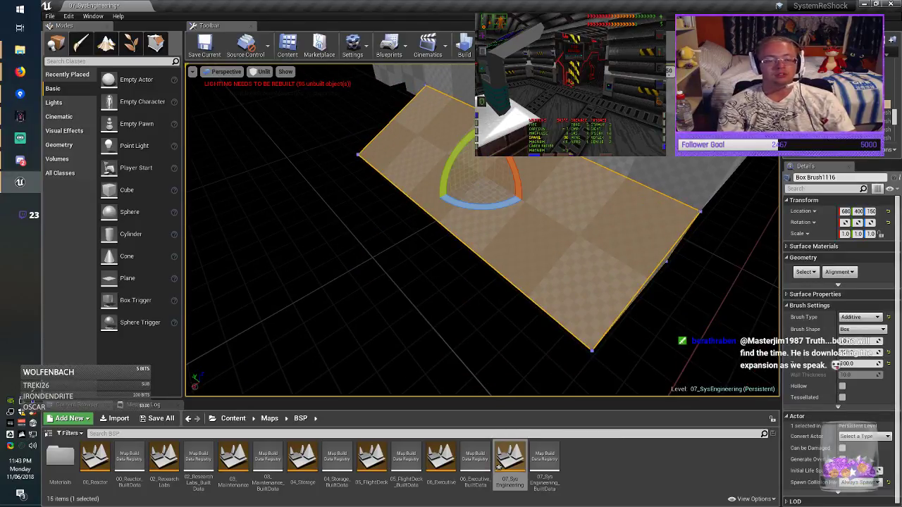
mouse_move(482, 207)
left_mouse_down()
mouse_move(388, 208)
mouse_move(413, 207)
left_mouse_up()
key("w")
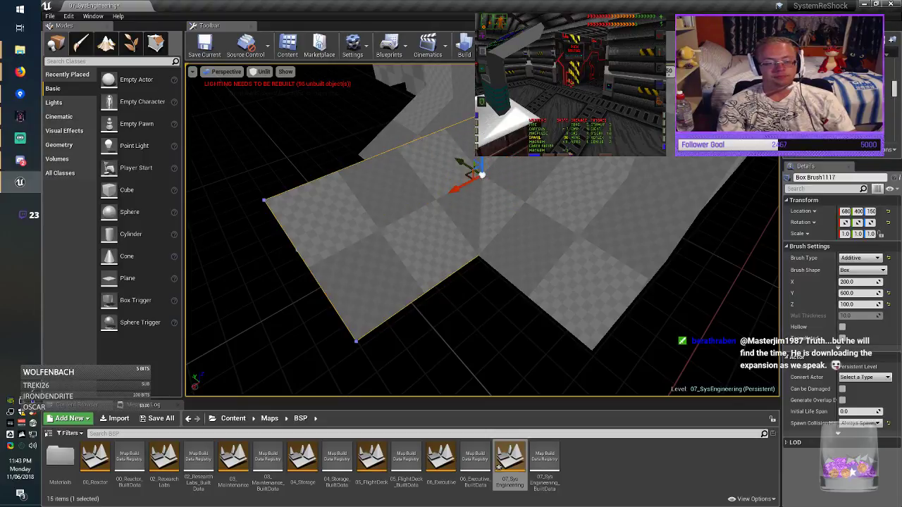
mouse_move(477, 172)
left_mouse_down()
mouse_move(366, 131)
mouse_move(364, 142)
left_mouse_up()
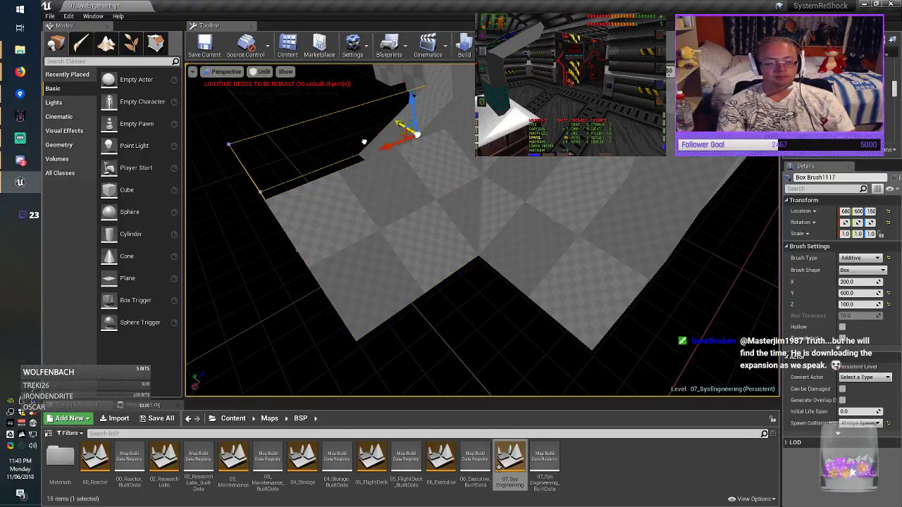
right_click_drag(363, 142, 286, 113)
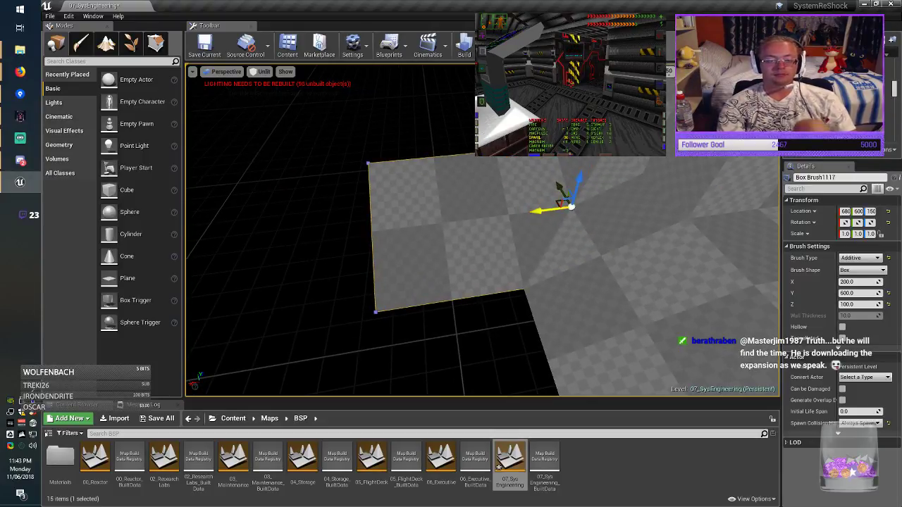
Slide the quarter-turned ramp along X away from the corridor, and add a copy at Y location 200 turned to face the opposite way.
mouse_move(546, 210)
left_mouse_down()
mouse_move(352, 209)
mouse_move(393, 211)
left_mouse_up()
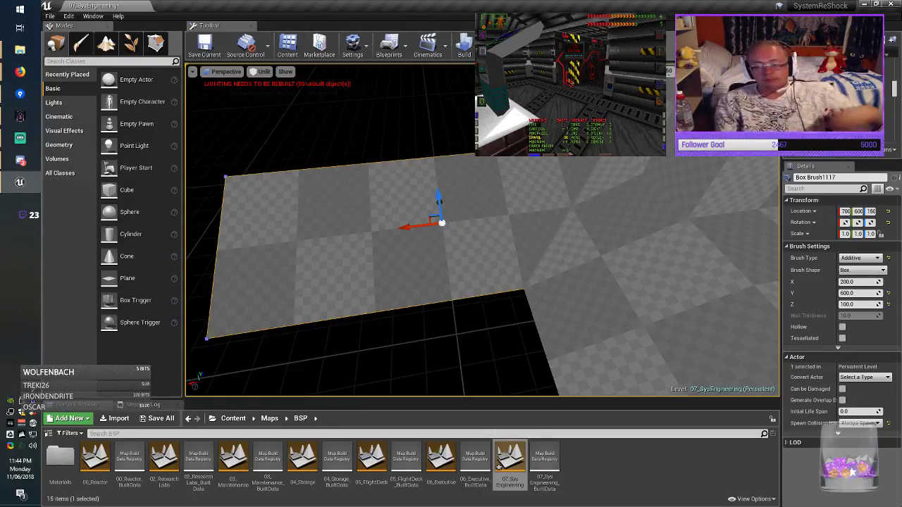
mouse_move(451, 233)
right_mouse_down()
mouse_move(606, 275)
mouse_move(623, 272)
right_mouse_up()
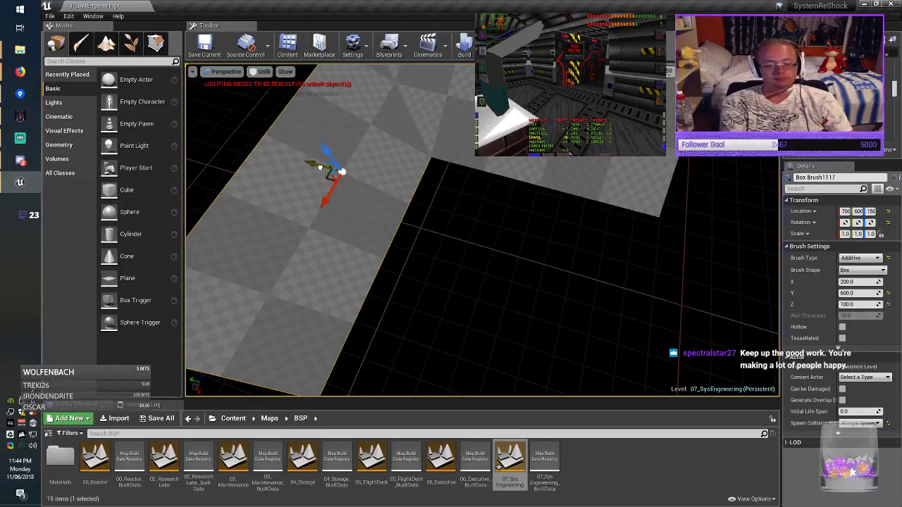
left_click_drag(319, 168, 576, 205, "alt")
key("e")
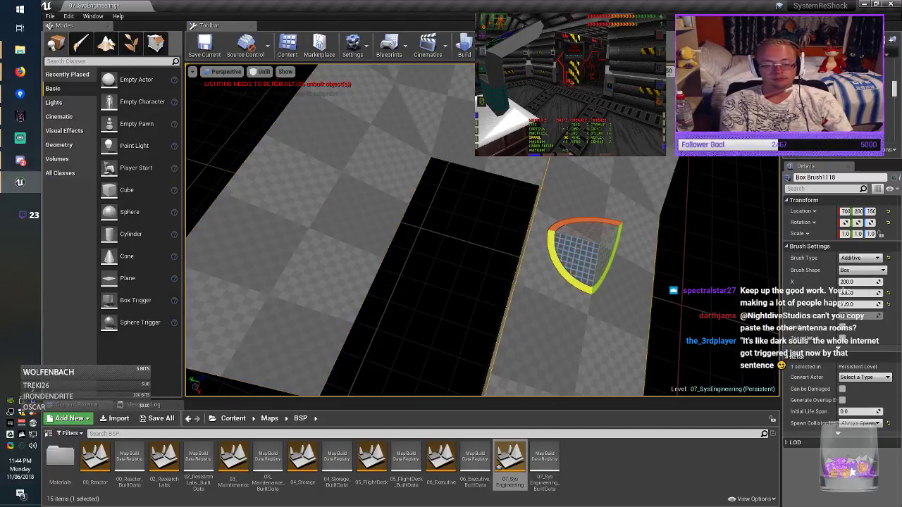
left_click_drag(589, 285, 592, 299)
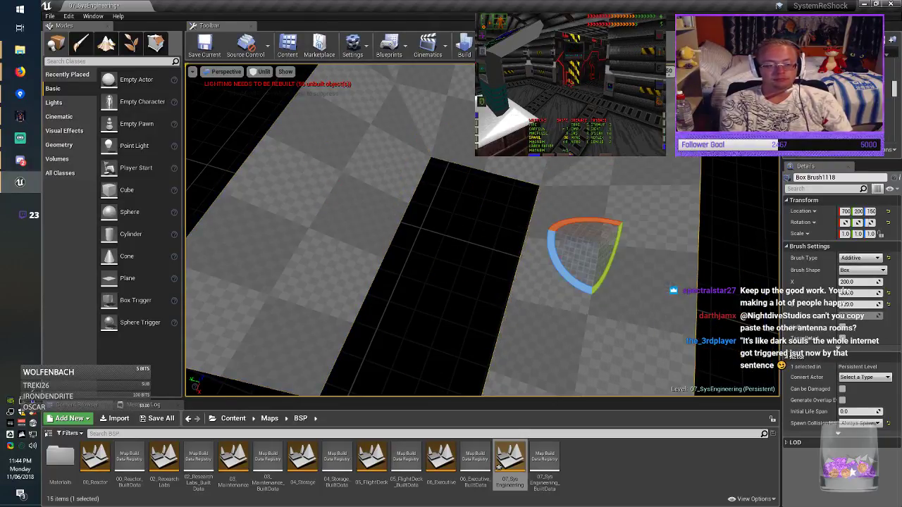
right_click_drag(592, 299, 451, 289)
Duplicate the ramp at Y location 400 facing the opposite way, and move the copy along X to complete the four-sided ramp ring.
left_click(629, 271)
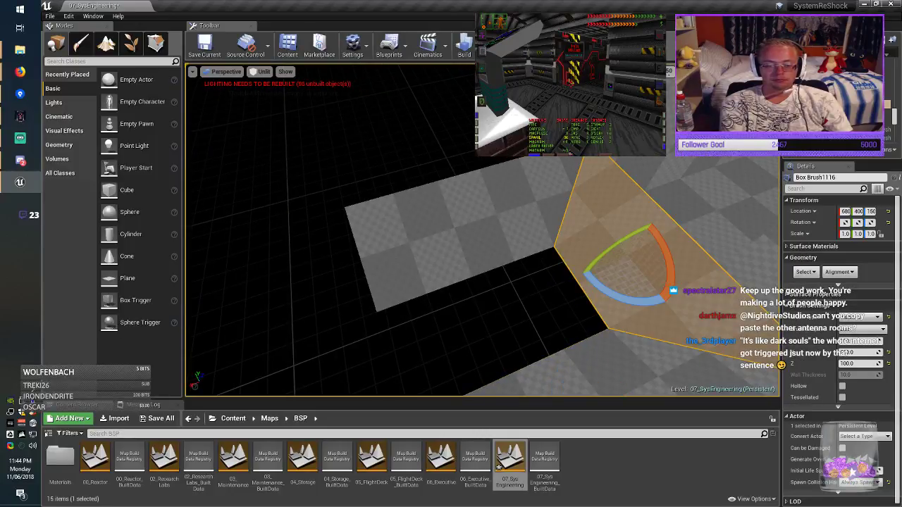
left_click_drag(620, 298, 678, 299, "alt")
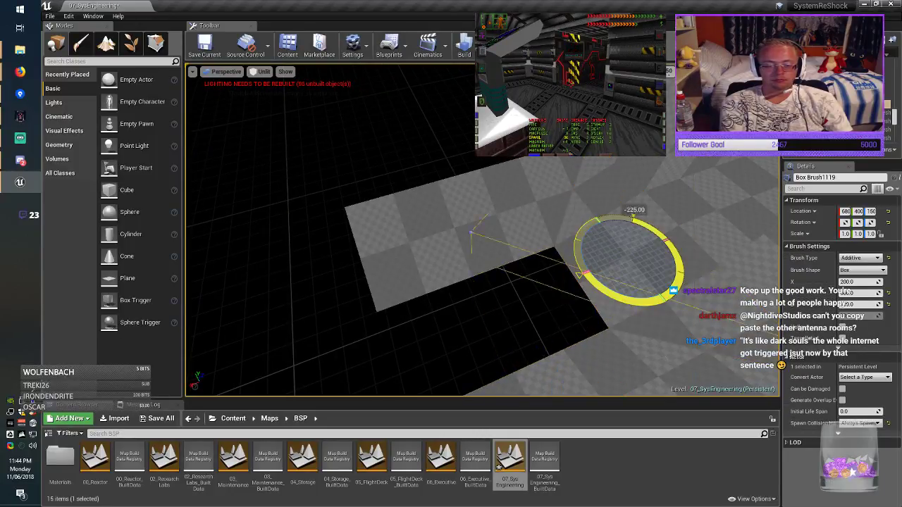
left_click_drag(582, 275, 589, 276, "alt")
right_click_drag(590, 276, 528, 282)
key("space")
left_click_drag(585, 239, 381, 250)
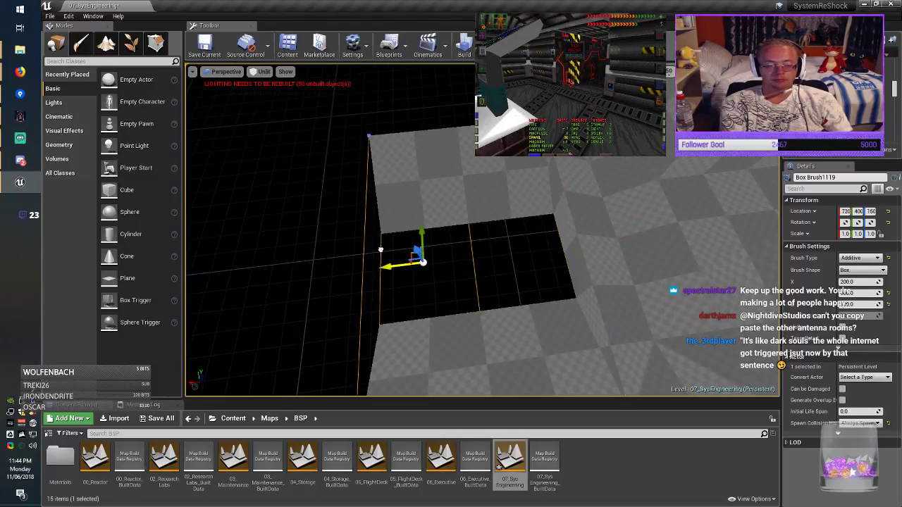
key("Escape")
mouse_move(380, 250)
right_mouse_down()
mouse_move(430, 265)
mouse_move(437, 250)
right_mouse_up()
left_click(567, 250)
right_click_drag(567, 250, 558, 219)
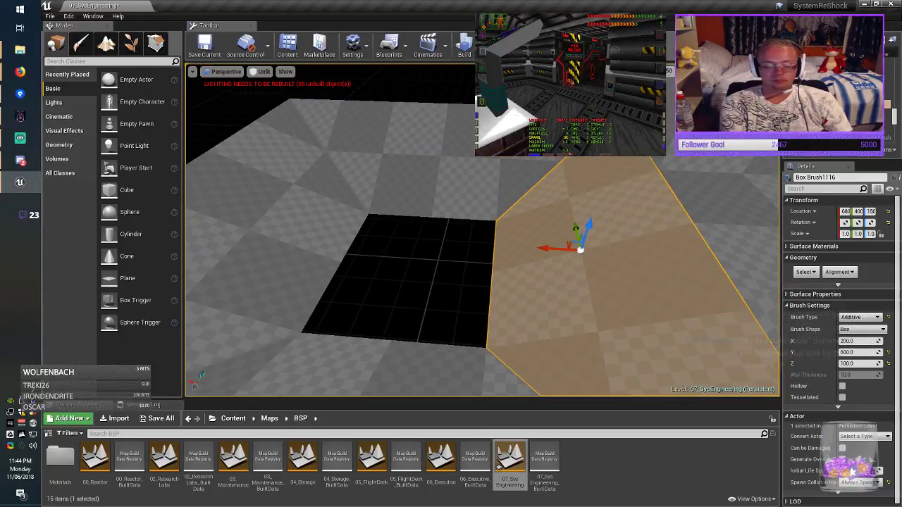
left_click(437, 180, "ctrl")
left_click(282, 194, "ctrl")
right_click_drag(282, 193, 282, 222)
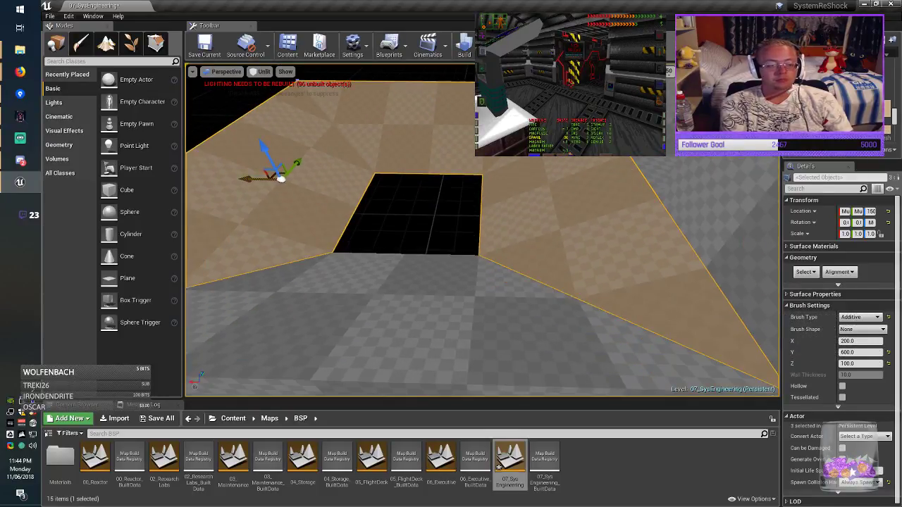
left_click(366, 300, "ctrl")
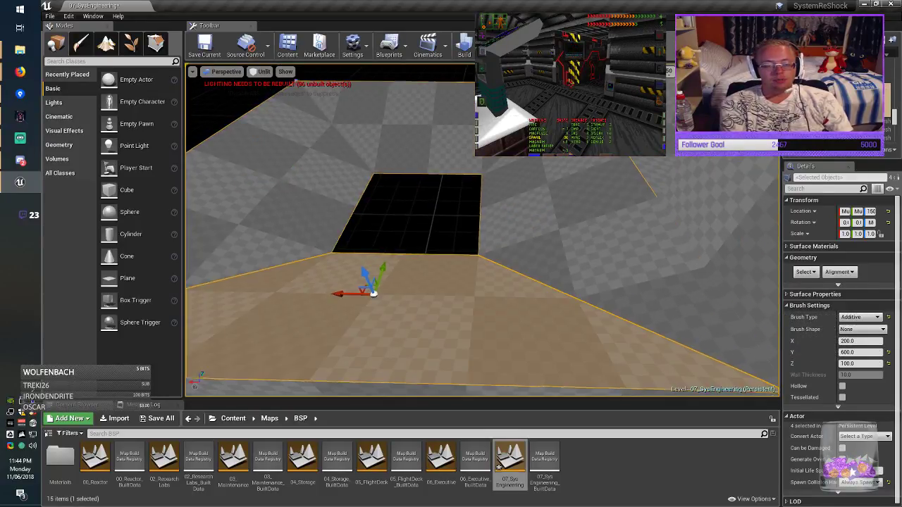
key("Escape")
left_click(568, 243)
left_click_drag(518, 183, 517, 184, "alt")
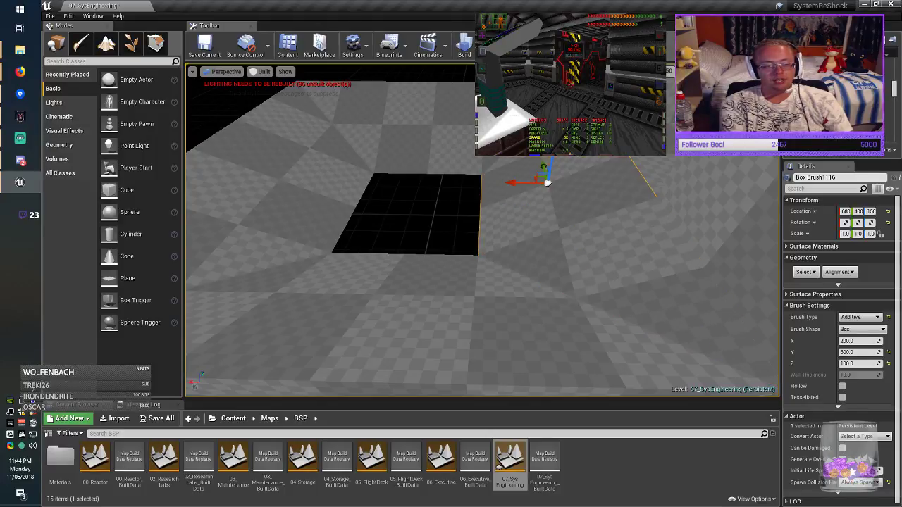
key("Escape")
Duplicate the four floor ramp brushes upward to Z location 450.
left_click(567, 236)
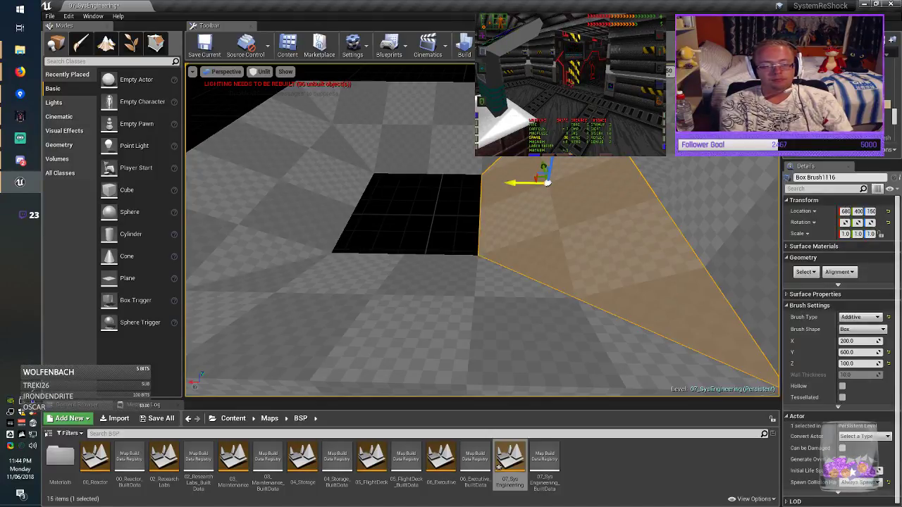
left_click(423, 134, "ctrl")
left_click(296, 194, "ctrl")
left_click(395, 303, "ctrl")
key("s")
mouse_move(395, 303)
right_mouse_down()
mouse_move(396, 285)
mouse_move(396, 313)
mouse_move(388, 312)
mouse_move(394, 283)
right_mouse_up()
key("s")
key("w")
key("a")
key("d")
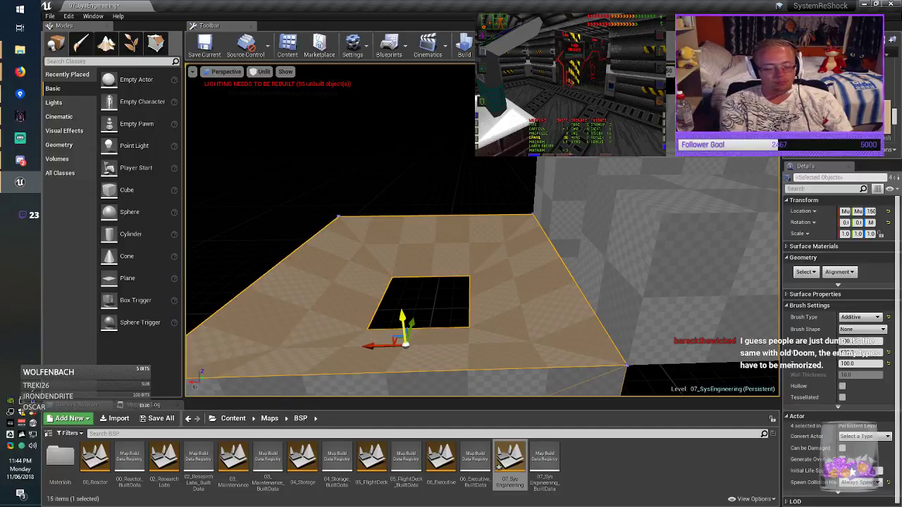
left_click_drag(400, 295, 394, 85)
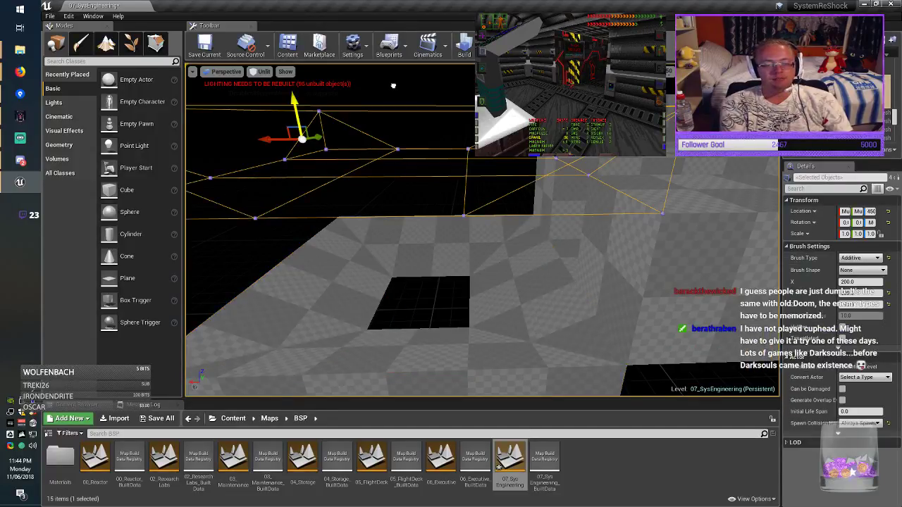
Rotate the four raised ramp copies upside down as a mirrored ceiling above the floor ramps.
key("e")
left_click_drag(341, 105, 391, 155)
left_click_drag(244, 138, 525, 138)
key("w")
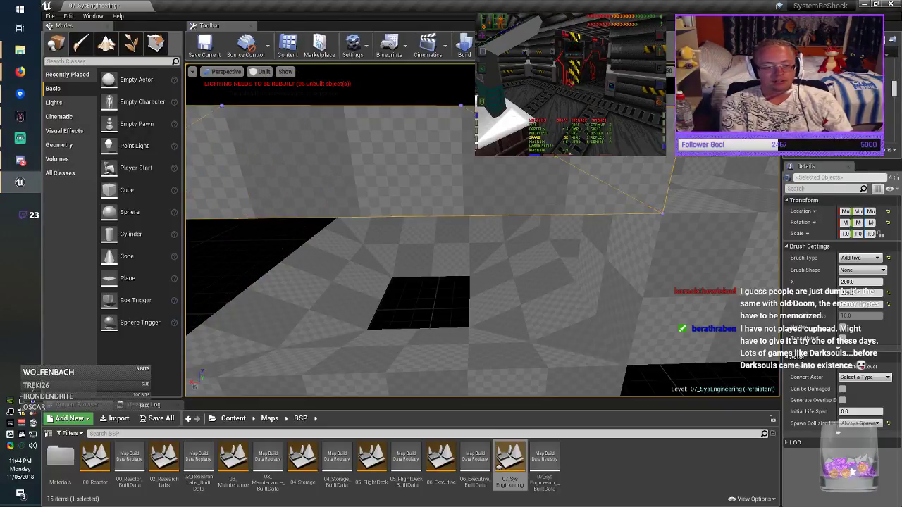
mouse_move(525, 232)
right_mouse_down()
mouse_move(451, 233)
mouse_move(556, 226)
right_mouse_up()
key("Escape")
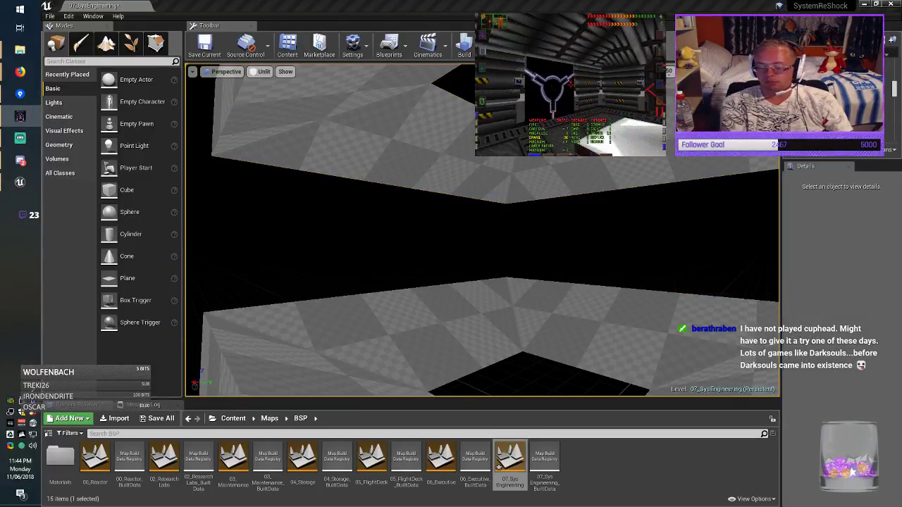
Return from the game to the editor, duplicate a floor brush into the central hole between the ramps, and set its Y size to 200.
key("alt+Tab")
mouse_move(536, 232)
right_mouse_down()
mouse_move(532, 260)
mouse_move(634, 265)
mouse_move(613, 260)
right_mouse_up()
left_click(589, 211)
right_click_drag(589, 211, 568, 237)
left_click(564, 296)
mouse_move(484, 298)
left_mouse_down("alt")
mouse_move(292, 317)
mouse_move(326, 317)
left_mouse_up("alt")
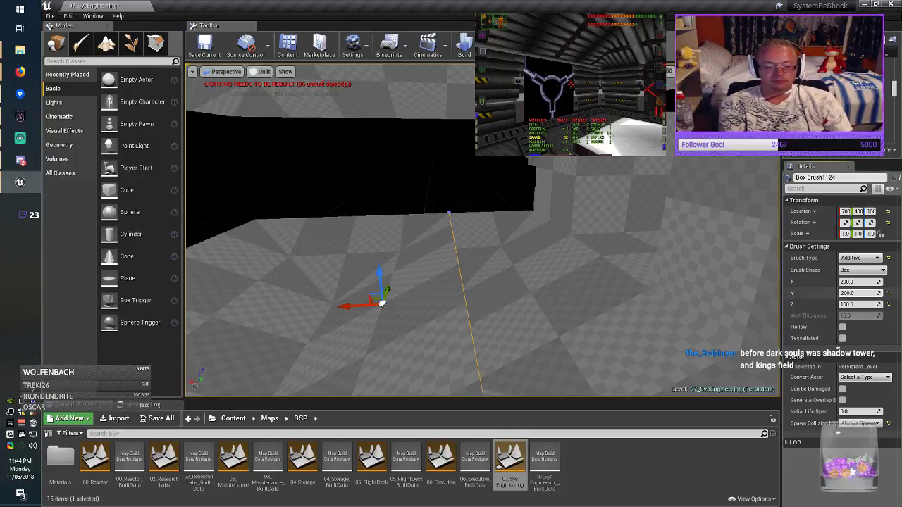
key("Return")
Duplicate the central floor block up to Z location 550 to fill the hole in the ceiling.
mouse_move(599, 282)
right_mouse_down()
mouse_move(542, 311)
mouse_move(493, 296)
mouse_move(474, 266)
right_mouse_up()
left_click_drag(453, 293, 451, 106, "alt")
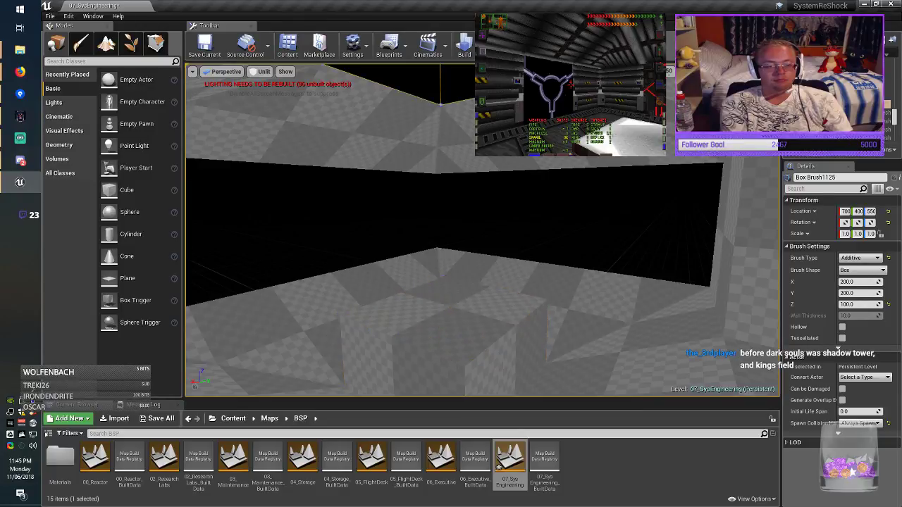
key("Escape")
Duplicate the central ceiling block down to Z location 350, and set the copy's Y size to 100.
mouse_move(451, 212)
right_mouse_down()
mouse_move(437, 212)
mouse_move(519, 245)
mouse_move(570, 236)
mouse_move(514, 162)
right_mouse_up()
left_click(417, 131)
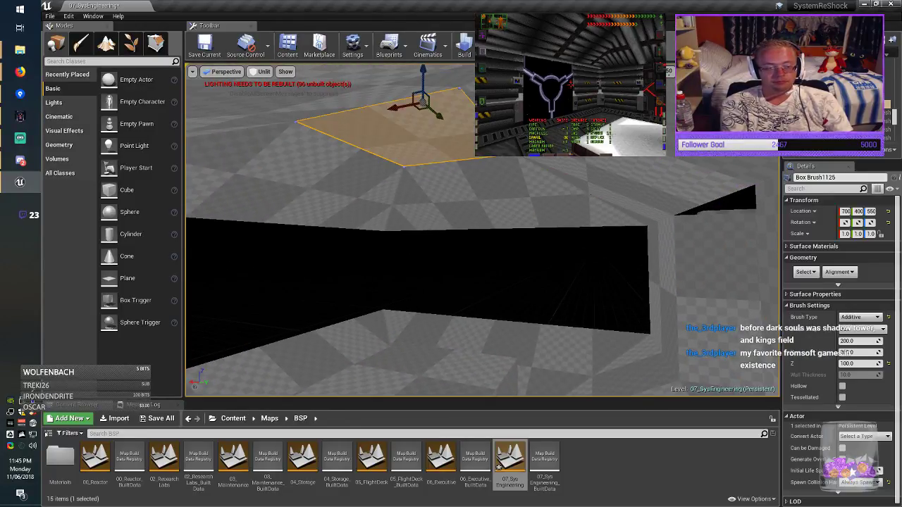
left_click_drag(425, 82, 428, 240, "alt")
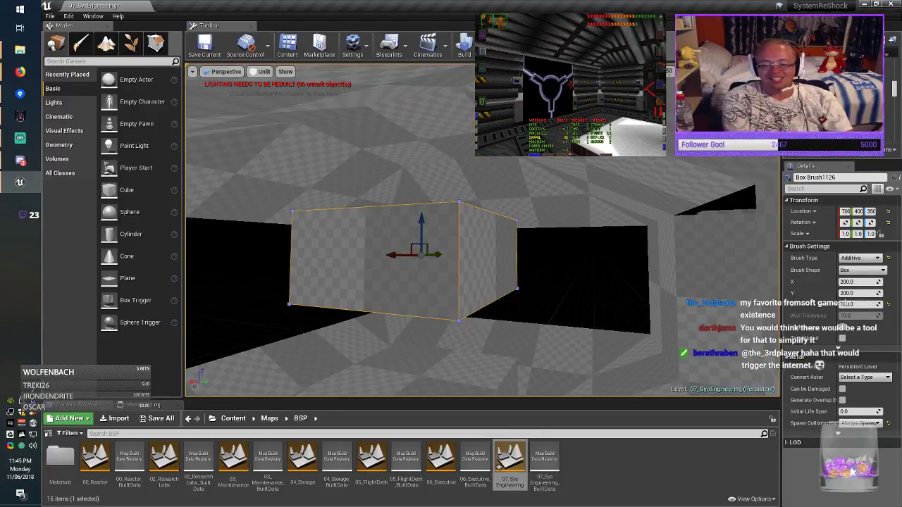
key("shift+Tab")
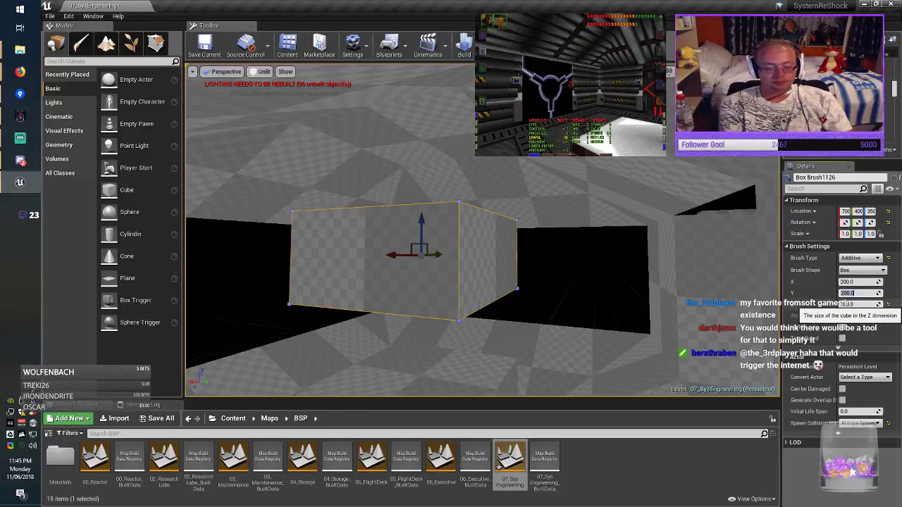
key("Return")
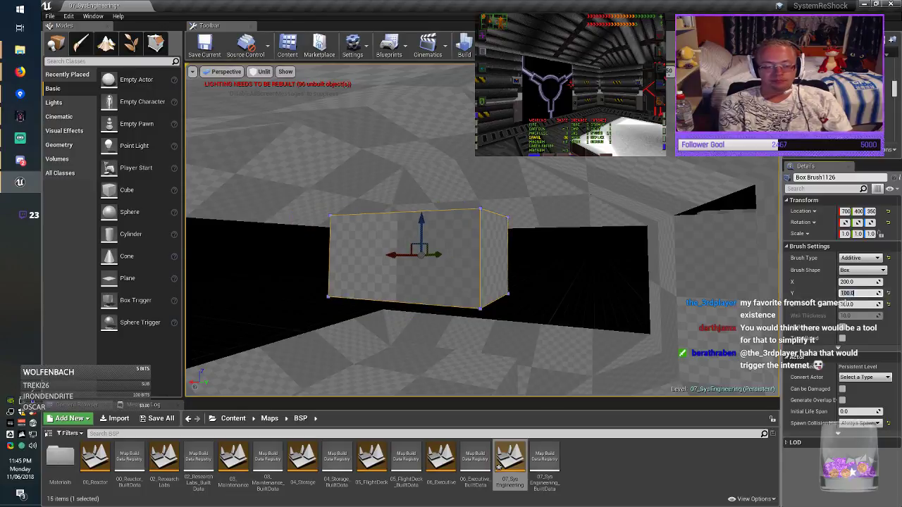
Move the 100-thick block to the room's side at Y location 750, and set its Z size to 200.
right_click_drag(482, 229, 353, 271)
left_click_drag(337, 169, 564, 164)
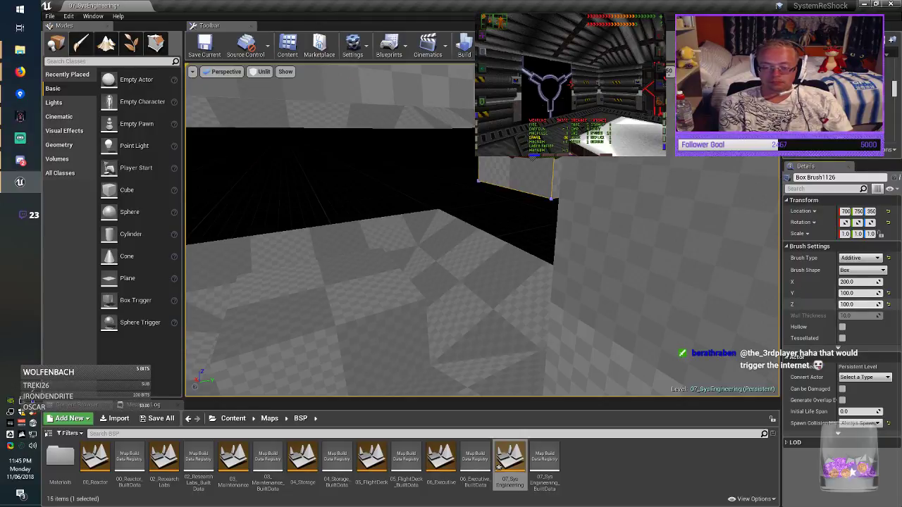
left_click(855, 305)
key("Home")
key("Delete")
key("Return")
Lower the side wall block to Z location 300, and set its X size to 600.
mouse_move(482, 230)
right_mouse_down()
mouse_move(542, 246)
mouse_move(571, 204)
right_mouse_up()
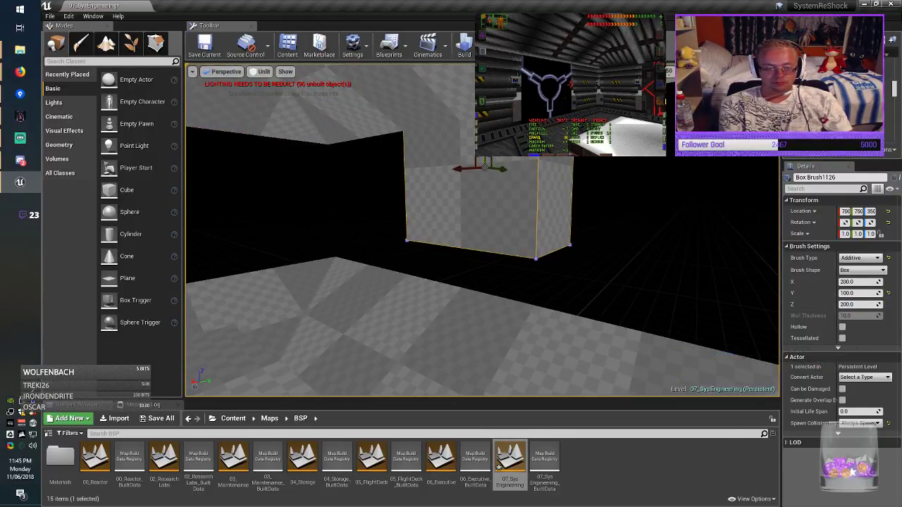
left_click(486, 141)
left_click_drag(484, 136, 485, 169)
mouse_move(485, 169)
right_mouse_down()
mouse_move(451, 144)
mouse_move(536, 176)
right_mouse_up()
left_click(849, 341)
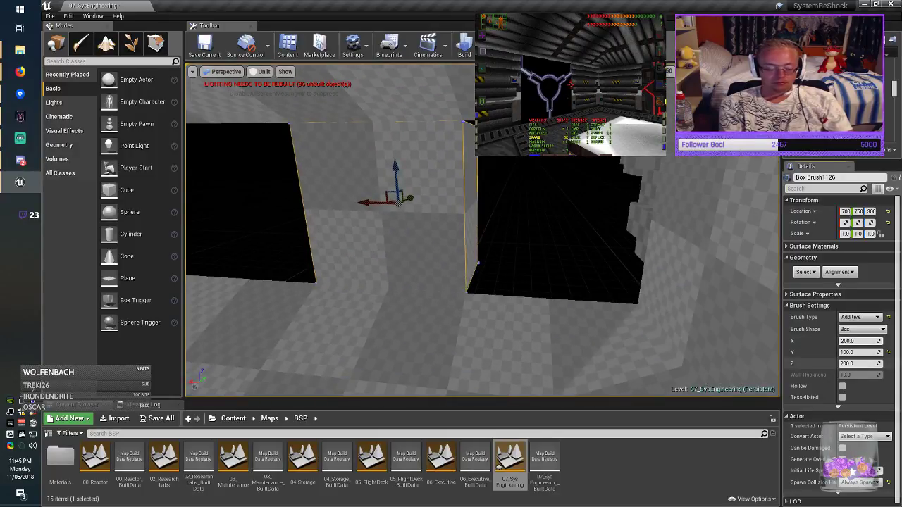
Duplicate the 600-long side wall to the opposite side of the room at Y location 50.
right_click_drag(483, 233, 352, 232)
left_click_drag(578, 230, 494, 234, "alt")
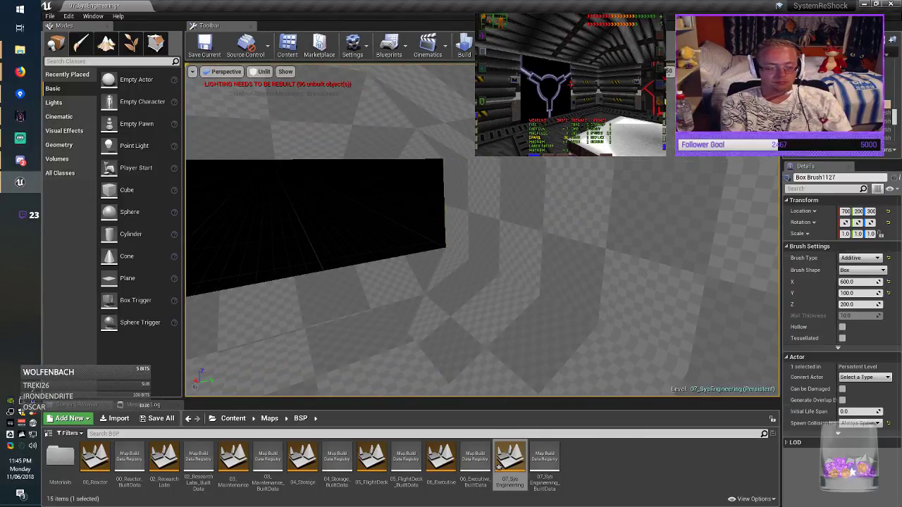
right_click_drag(483, 232, 331, 233)
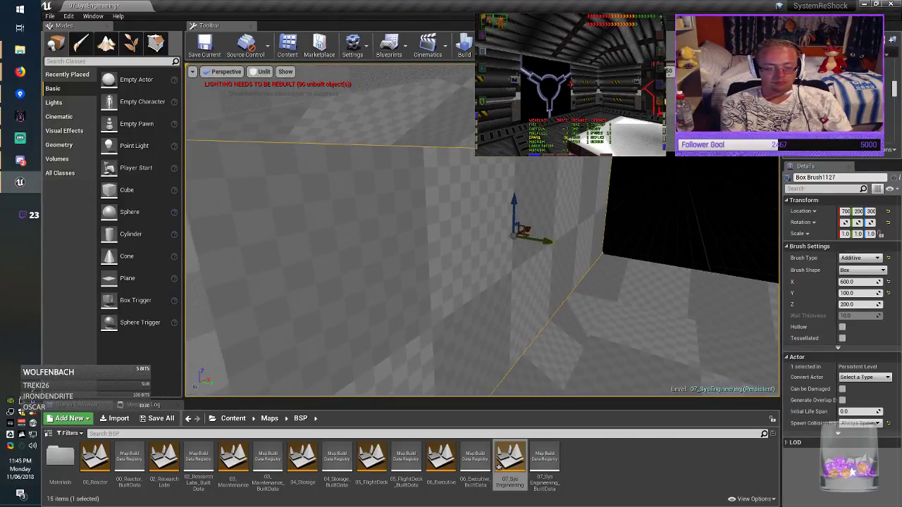
left_click_drag(546, 241, 455, 242)
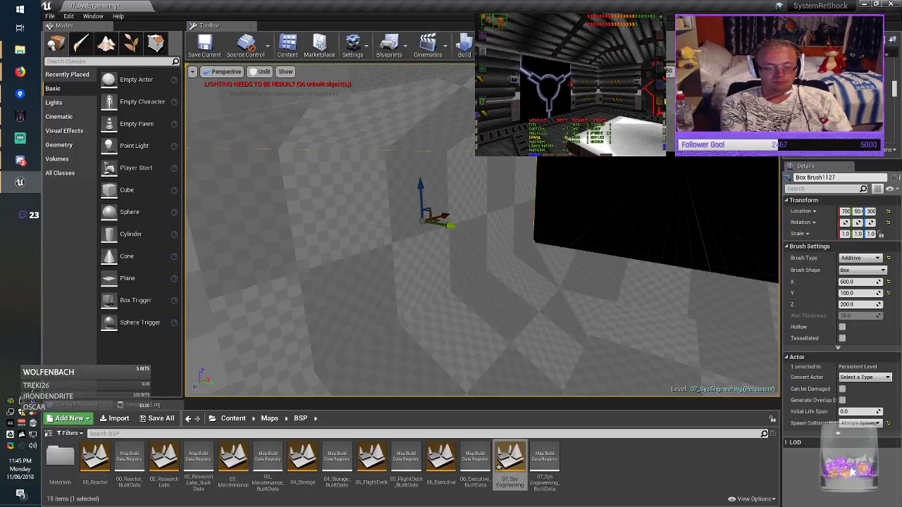
Close off the room's open end with wall brush copies sized 100 in X, 200 in Y and 200 in Z.
right_click_drag(455, 241, 500, 238)
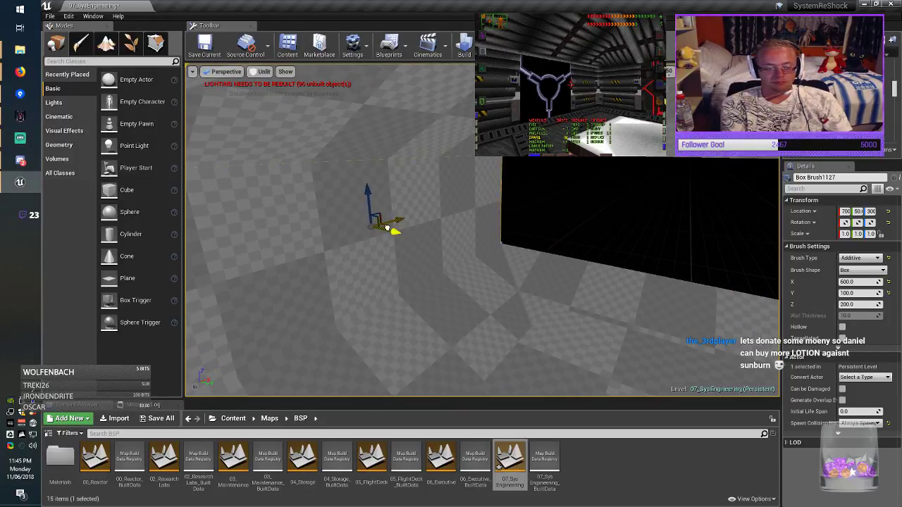
mouse_move(404, 225)
left_mouse_down("alt")
mouse_move(754, 201)
mouse_move(694, 206)
mouse_move(705, 208)
left_mouse_up("alt")
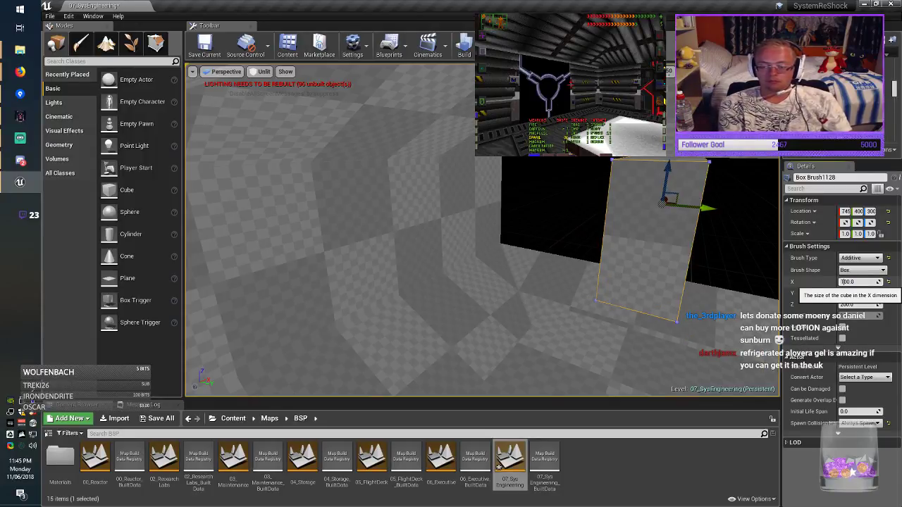
key("Tab")
key("Return")
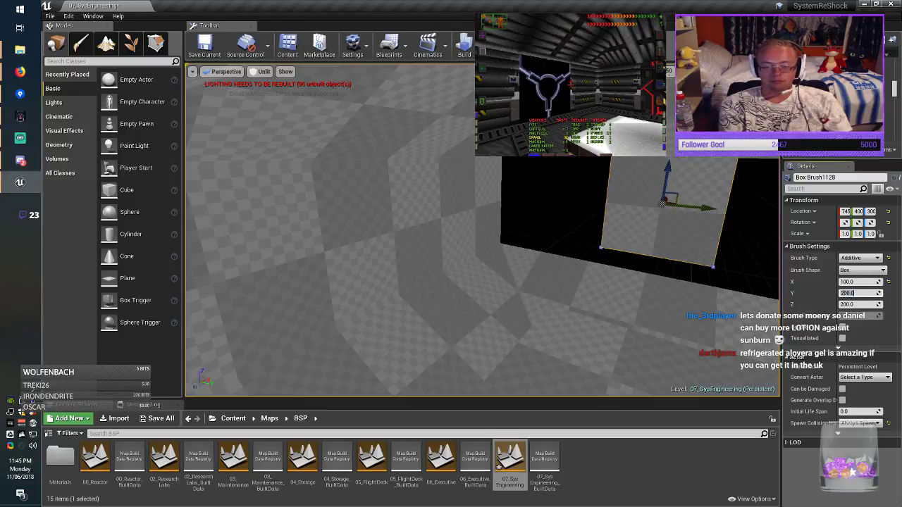
right_click_drag(599, 282, 726, 282)
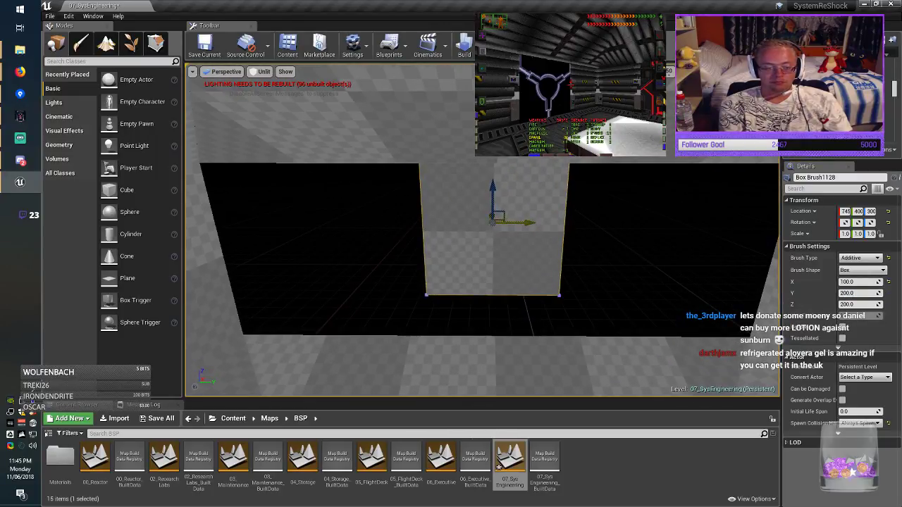
mouse_move(502, 221)
left_mouse_down()
mouse_move(454, 255)
mouse_move(353, 238)
mouse_move(694, 260)
mouse_move(470, 255)
mouse_move(499, 239)
left_mouse_up()
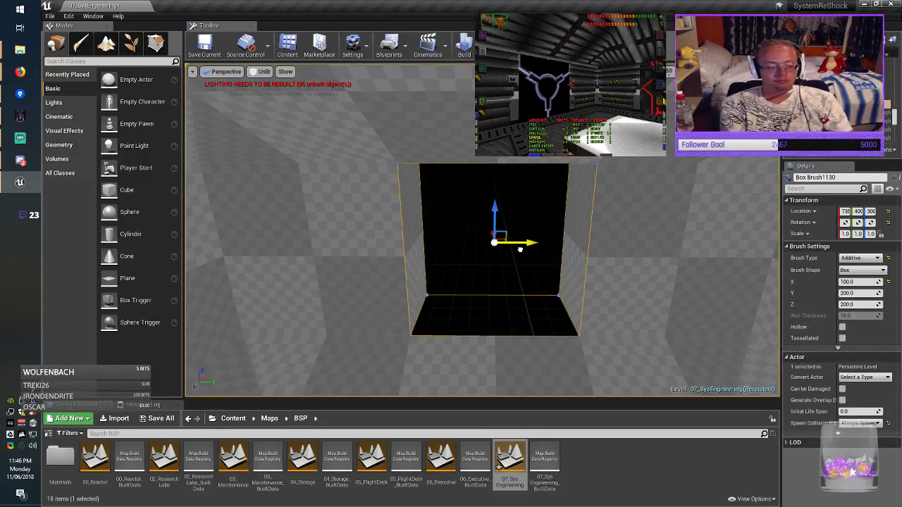
Apply the M_BSP_Glass material to the inner face of the end wall's middle block, and pull the block out along X.
double_click(60, 457)
left_click_drag(95, 457, 502, 296)
right_click_drag(501, 296, 303, 298)
left_click_drag(393, 284, 623, 265)
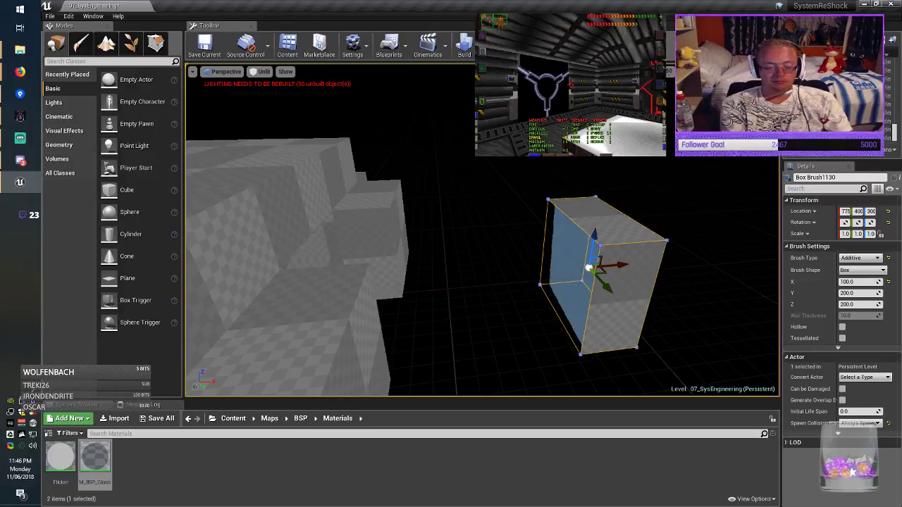
Apply the M_BSP_Glass material to the other faces of the pulled-out window block.
key("Escape")
right_click_drag(494, 296, 592, 331)
mouse_move(95, 458)
left_mouse_down()
mouse_move(426, 317)
mouse_move(488, 263)
mouse_move(141, 451)
mouse_move(444, 145)
left_mouse_up()
mouse_move(451, 225)
right_mouse_down()
mouse_move(592, 229)
mouse_move(634, 243)
right_mouse_up()
mouse_move(95, 458)
left_mouse_down()
mouse_move(446, 319)
mouse_move(510, 261)
left_mouse_up()
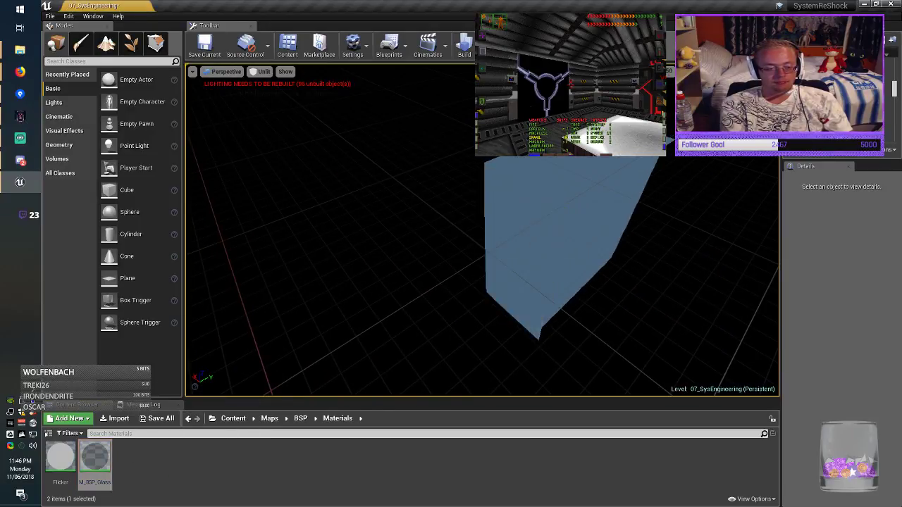
Apply the M_BSP_Glass material to the window block's remaining faces and move the block back along X into the end wall.
mouse_move(511, 261)
right_mouse_down()
mouse_move(606, 219)
mouse_move(656, 211)
mouse_move(599, 239)
right_mouse_up()
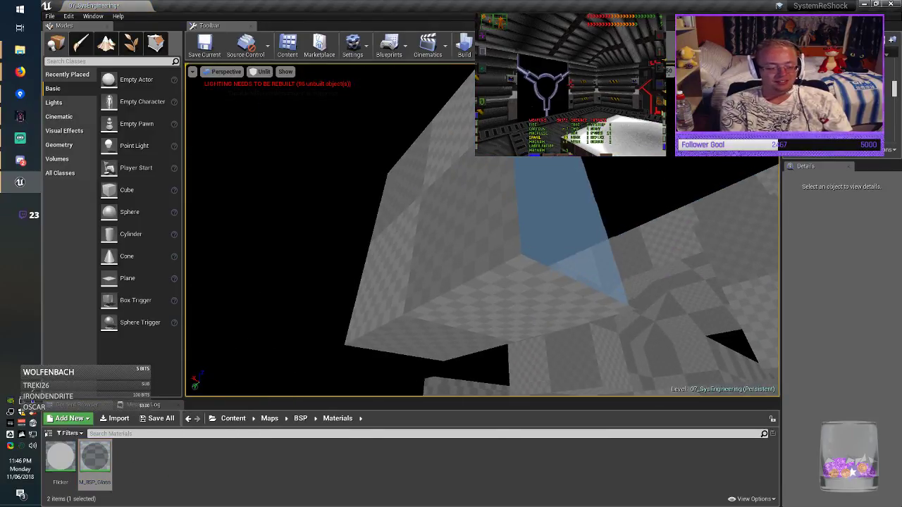
mouse_move(95, 458)
left_mouse_down()
mouse_move(399, 276)
mouse_move(416, 441)
mouse_move(536, 342)
mouse_move(529, 331)
left_mouse_up()
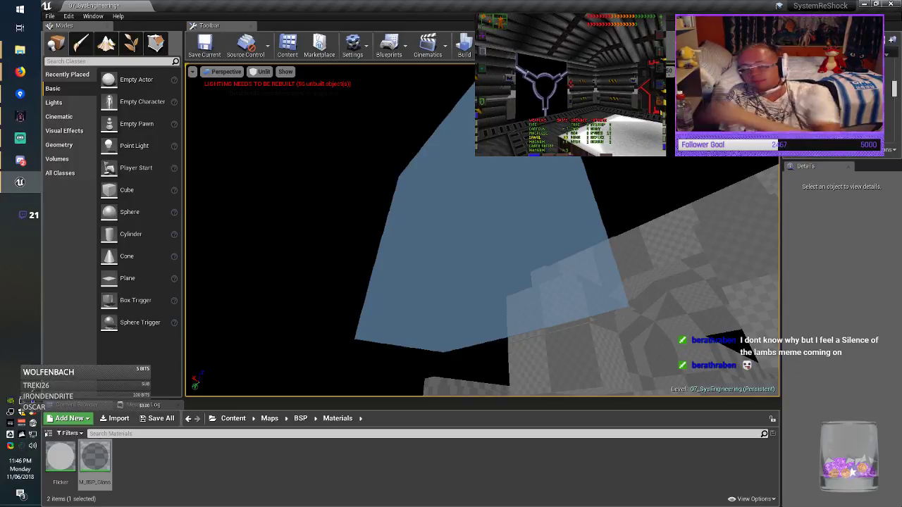
right_click_drag(308, 194, 345, 250)
left_click(308, 194)
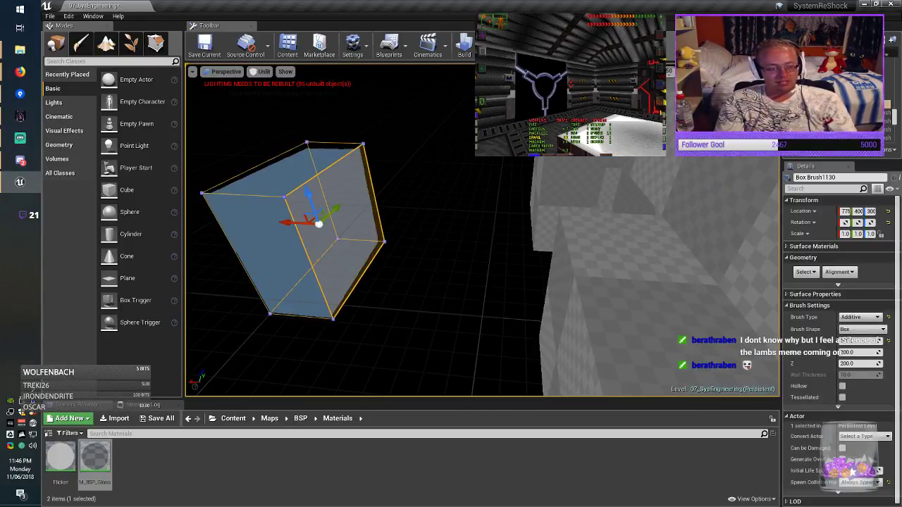
left_click_drag(290, 222, 544, 235)
key("Escape")
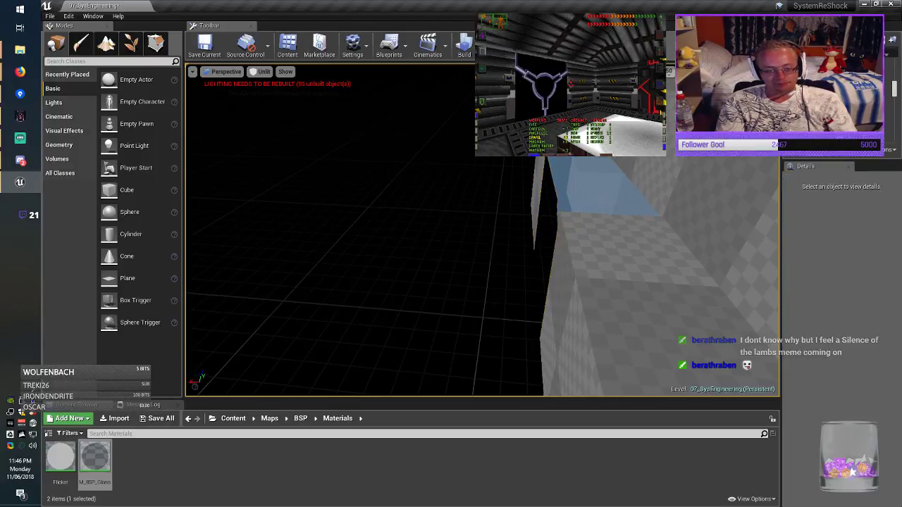
Duplicate the 1200-long floor brush upward as a ceiling at Z location 450 and save the map.
mouse_move(545, 236)
right_mouse_down()
mouse_move(599, 205)
mouse_move(655, 211)
mouse_move(585, 201)
mouse_move(561, 211)
mouse_move(599, 215)
mouse_move(465, 215)
mouse_move(387, 232)
right_mouse_up()
left_click(384, 335)
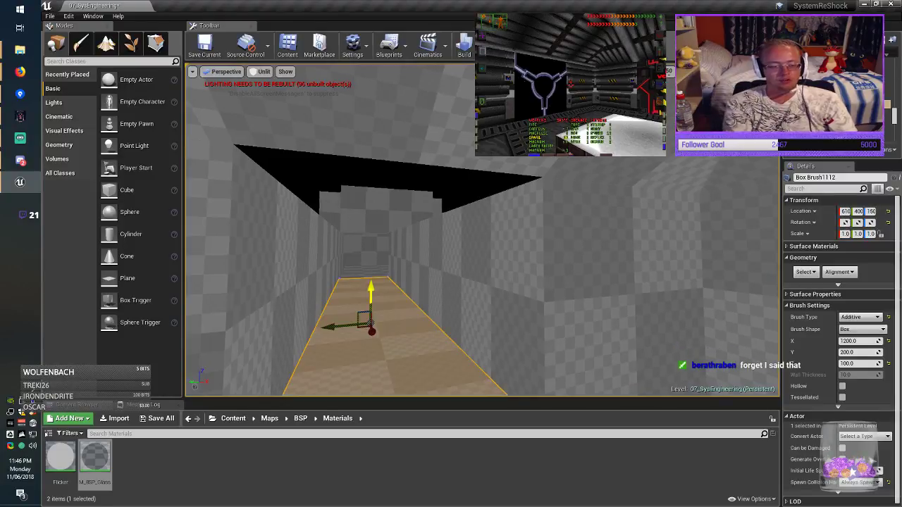
left_click_drag(370, 280, 409, 113, "alt")
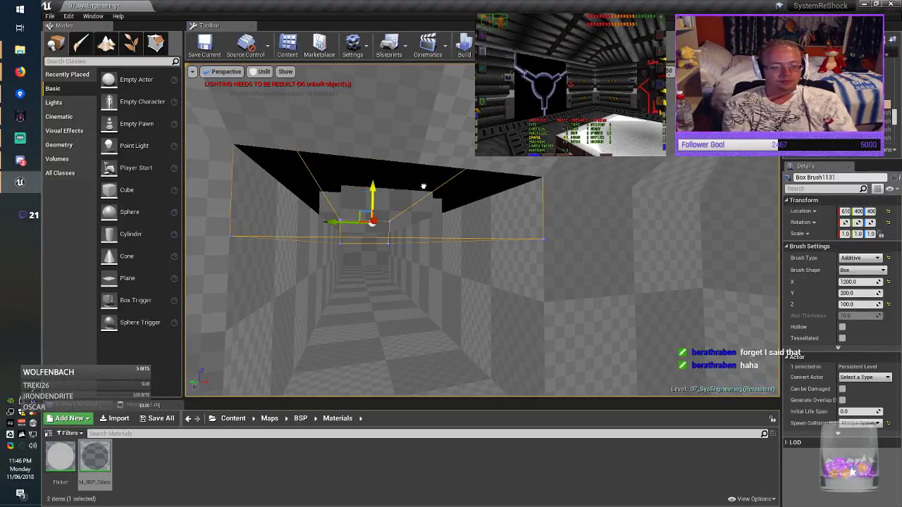
mouse_move(423, 174)
right_mouse_down()
mouse_move(232, 173)
mouse_move(613, 175)
mouse_move(318, 345)
mouse_move(374, 342)
mouse_move(332, 332)
mouse_move(320, 317)
mouse_move(316, 347)
mouse_move(367, 303)
right_mouse_up()
key("Escape")
right_click_drag(360, 392, 361, 392)
left_click(657, 387)
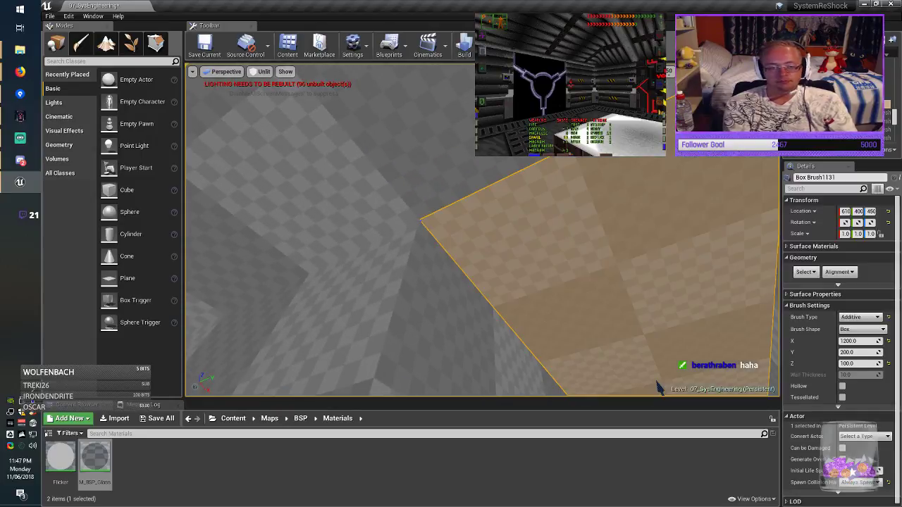
right_click_drag(657, 388, 657, 388)
left_click(204, 45)
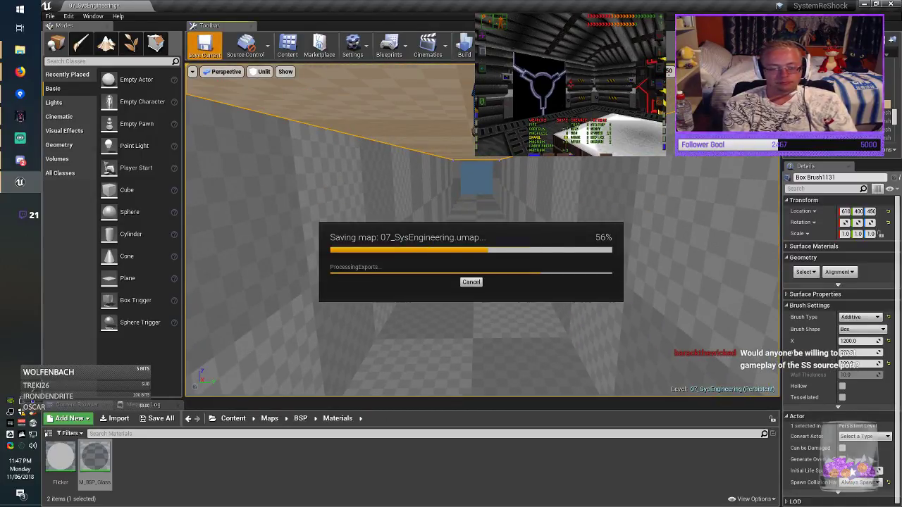
key("Delete")
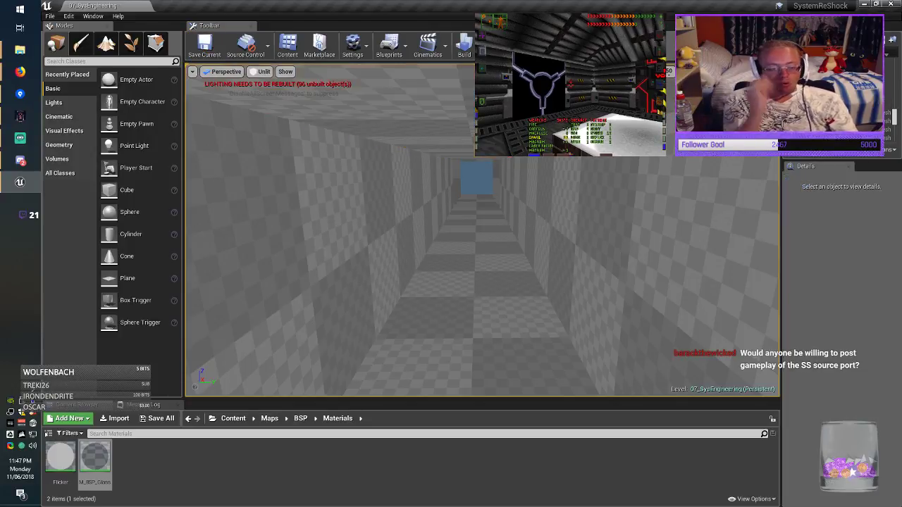
right_click_drag(482, 233, 508, 255)
left_click(475, 318)
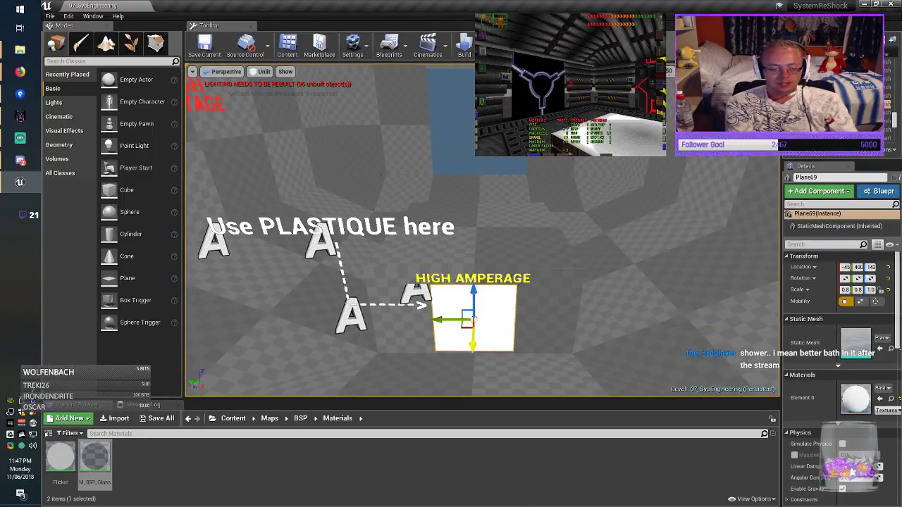
left_click(477, 273)
left_click(475, 317)
key("Escape")
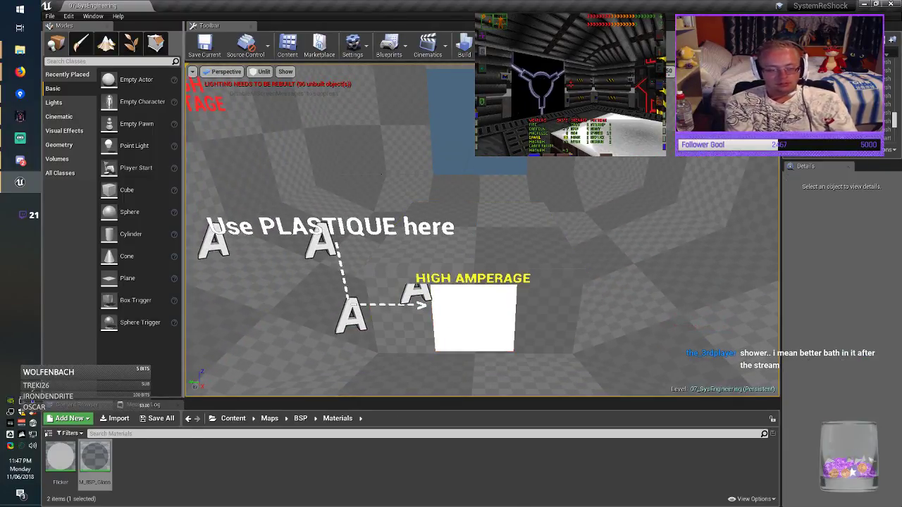
mouse_move(475, 317)
right_mouse_down()
mouse_move(475, 349)
mouse_move(437, 329)
mouse_move(440, 318)
mouse_move(472, 320)
right_mouse_up()
left_click(211, 224)
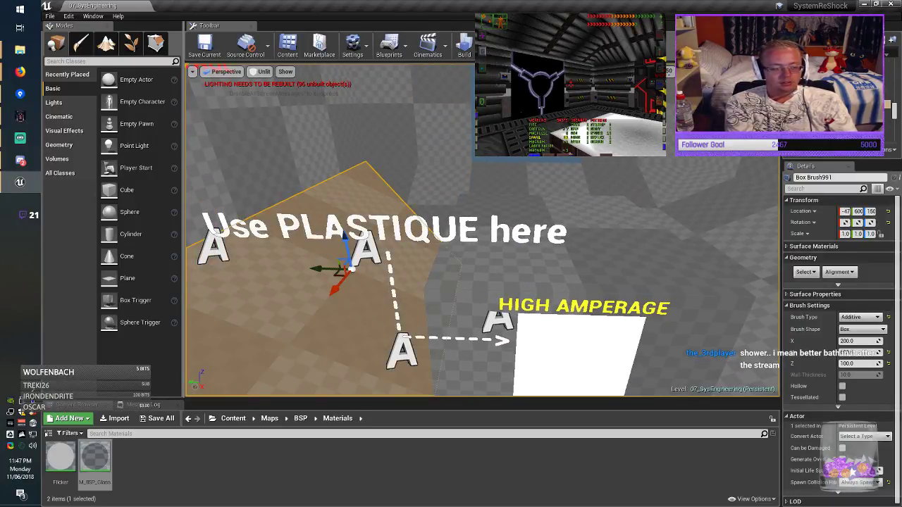
left_click(365, 252, "ctrl")
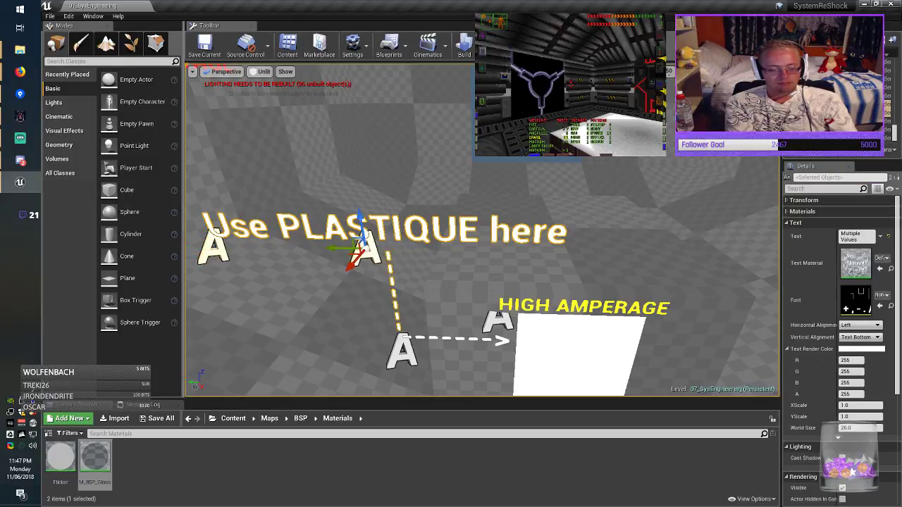
left_click(458, 340, "ctrl")
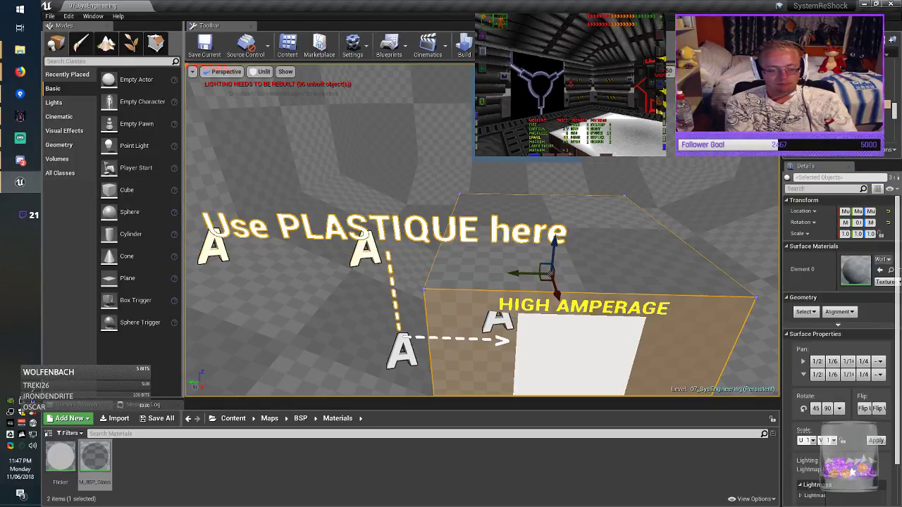
key("Escape")
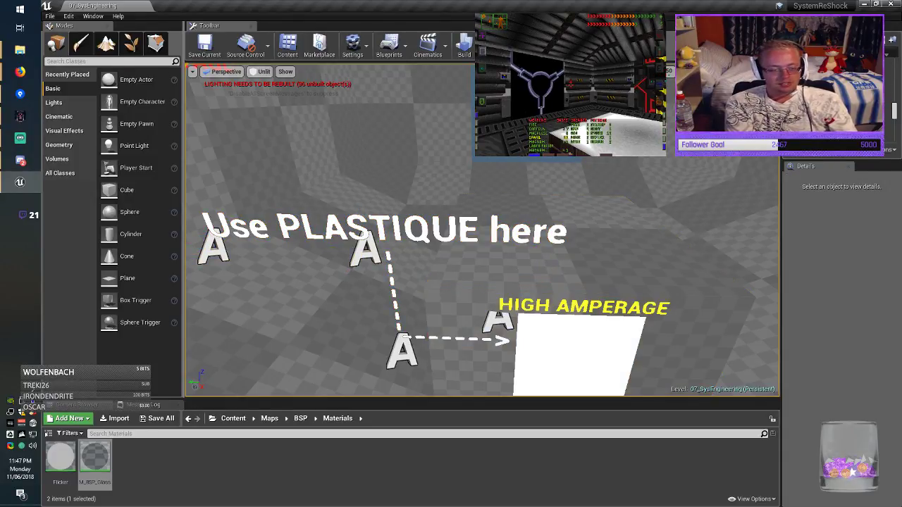
Duplicate the "Use PLASTIQUE here", dashed-line, arrow and "HIGH AMPERAGE" text labels and move the copies across the level into the new antenna room.
left_click(232, 227)
left_click(367, 252, "ctrl")
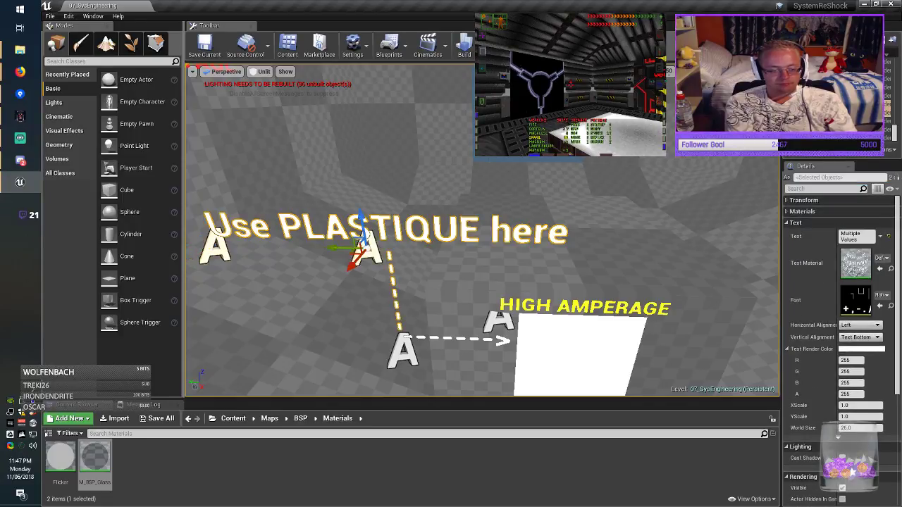
left_click(403, 351, "ctrl")
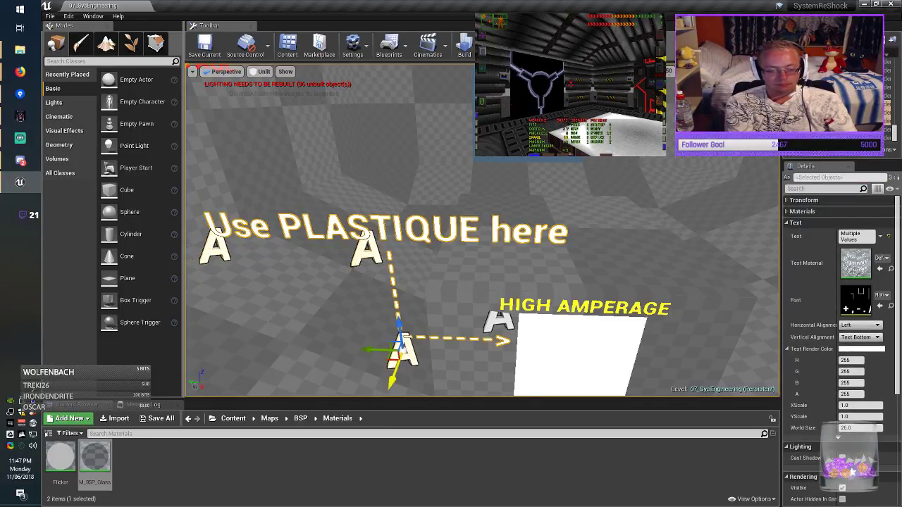
left_click(499, 320, "ctrl")
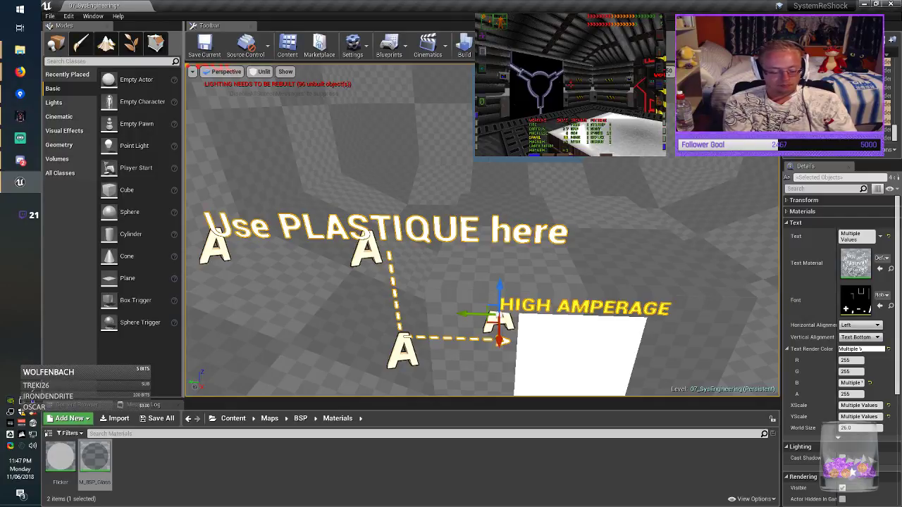
right_click_drag(499, 320, 338, 324)
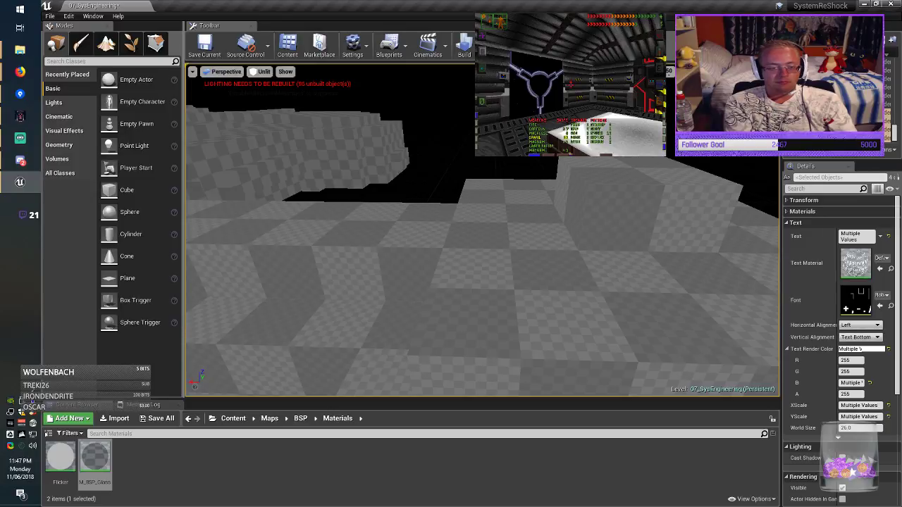
right_click_drag(493, 303, 384, 300)
right_click_drag(671, 371, 707, 335)
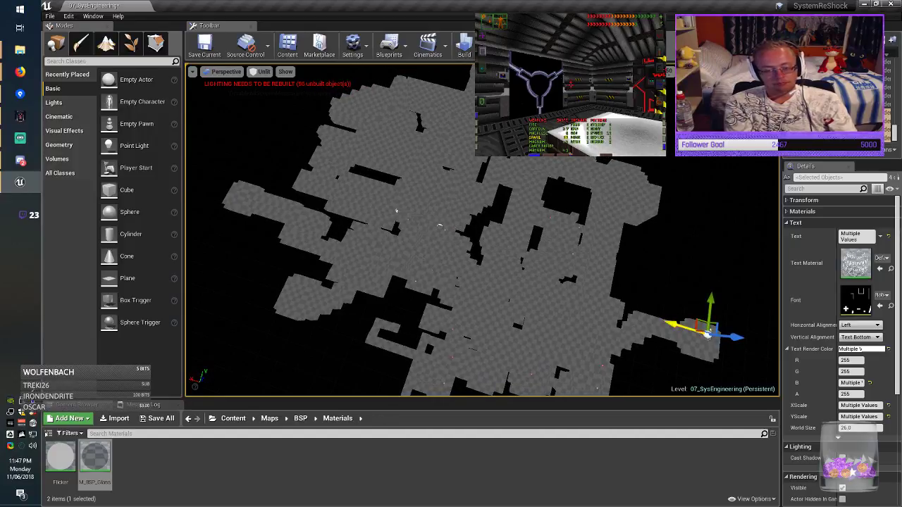
left_click_drag(707, 335, 591, 302)
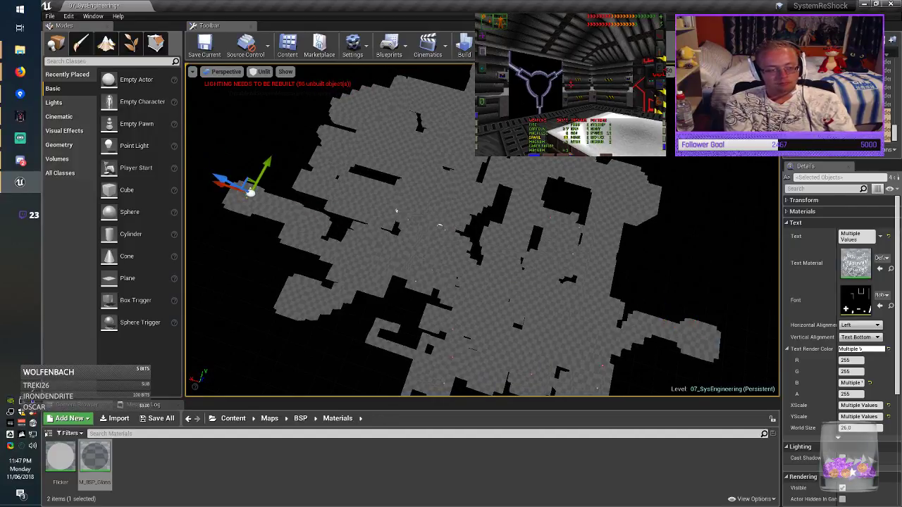
right_click_drag(250, 192, 271, 151)
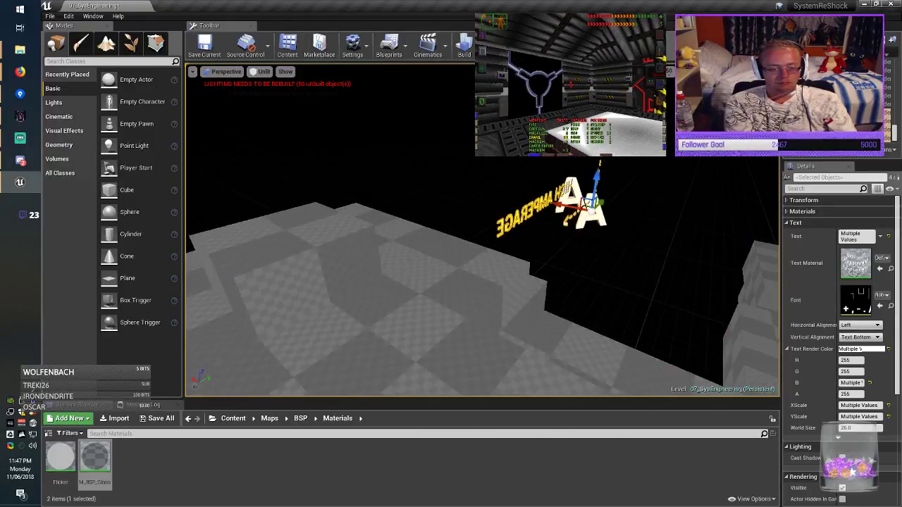
left_click_drag(565, 206, 330, 187)
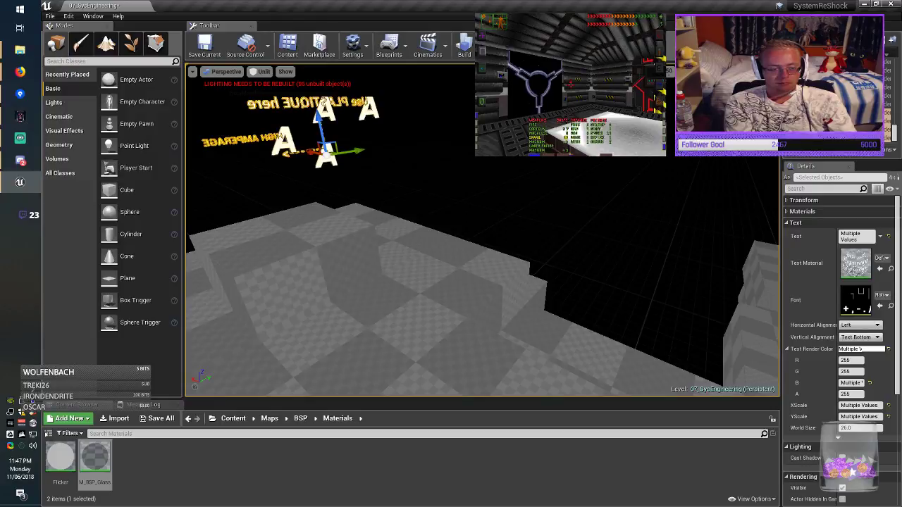
left_click_drag(322, 134, 365, 332)
Rotate the copied text labels about the vertical axis so they read correctly from inside the new room.
right_click_drag(365, 331, 353, 363)
key("e")
left_click_drag(470, 250, 504, 250)
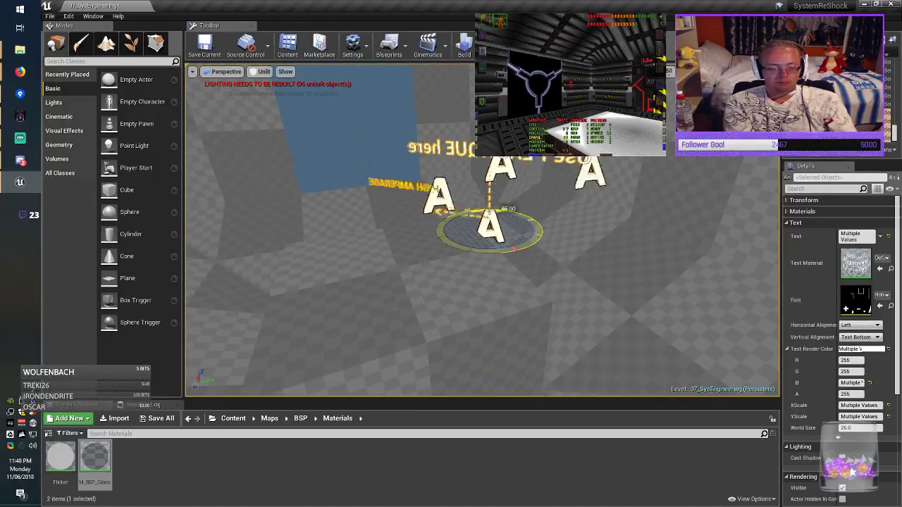
left_click_drag(493, 212, 527, 256)
key("w")
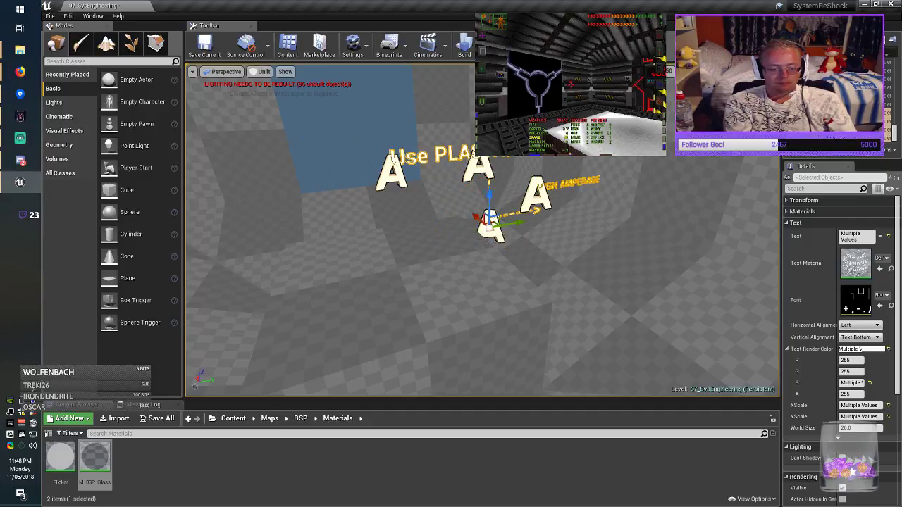
Position the copied labels at the block in the new antenna room, with HIGH AMPERAGE along the upper part of its face.
left_click_drag(494, 223, 275, 437)
key("s")
right_click_drag(423, 282, 370, 254)
mouse_move(499, 210)
right_mouse_down()
mouse_move(519, 218)
mouse_move(509, 211)
right_mouse_up()
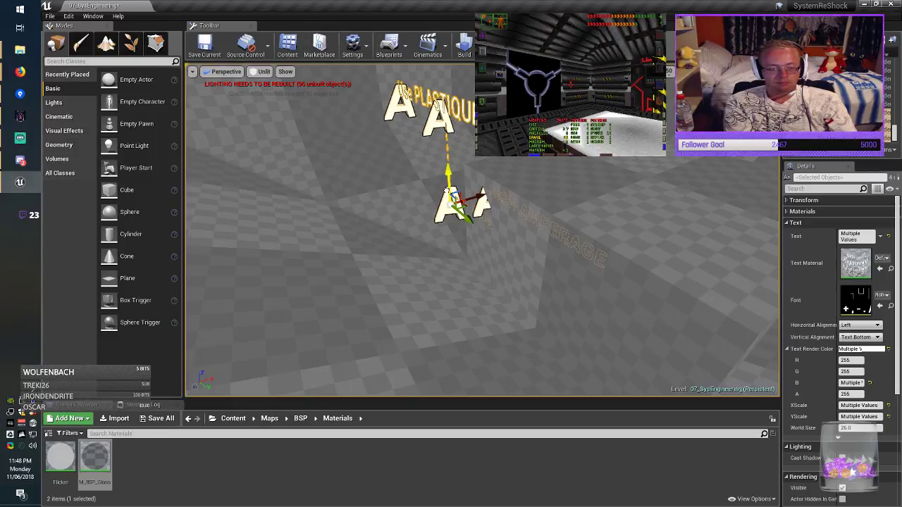
right_click_drag(447, 191, 403, 159)
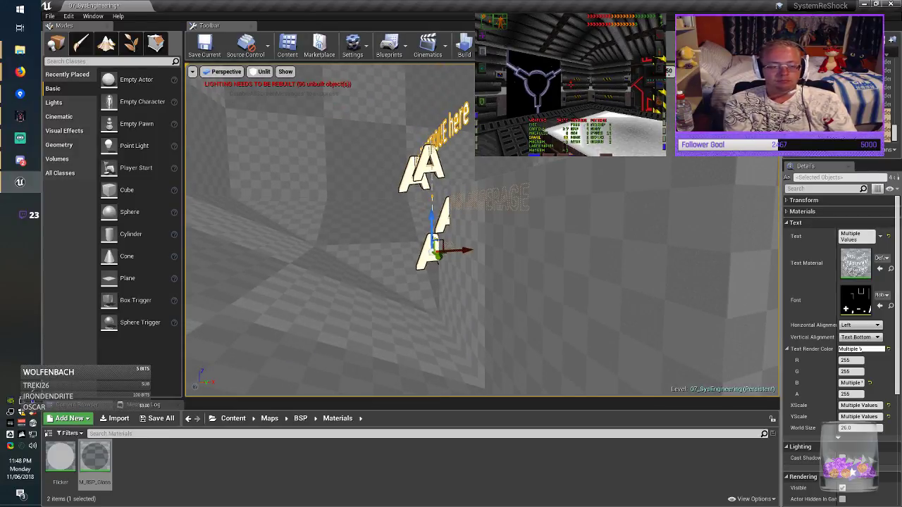
left_click_drag(432, 215, 431, 210)
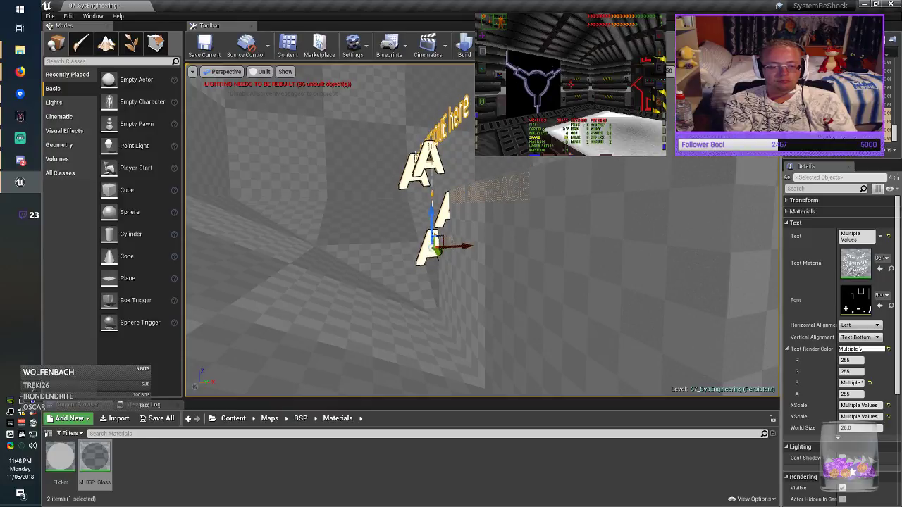
mouse_move(463, 246)
left_mouse_down()
mouse_move(454, 248)
mouse_move(462, 248)
left_mouse_up()
right_click_drag(462, 248, 519, 244)
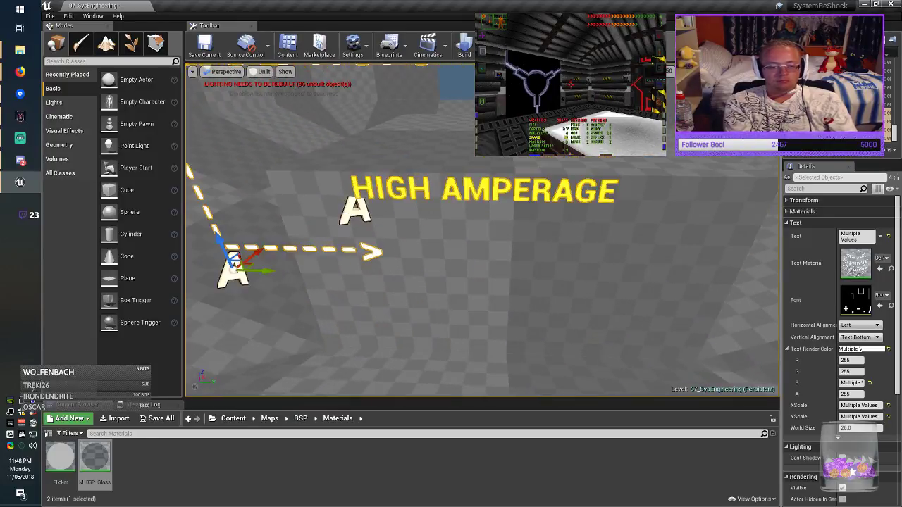
left_click_drag(268, 272, 295, 273)
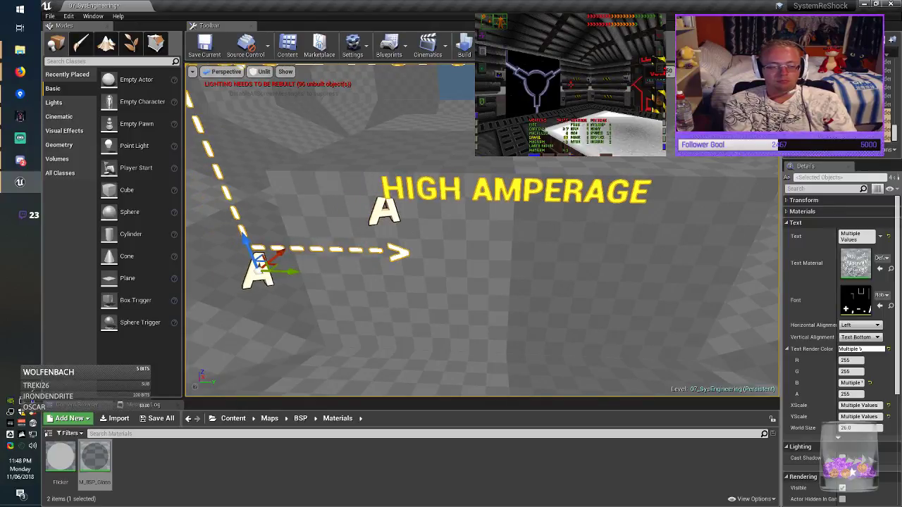
left_click_drag(248, 243, 284, 258)
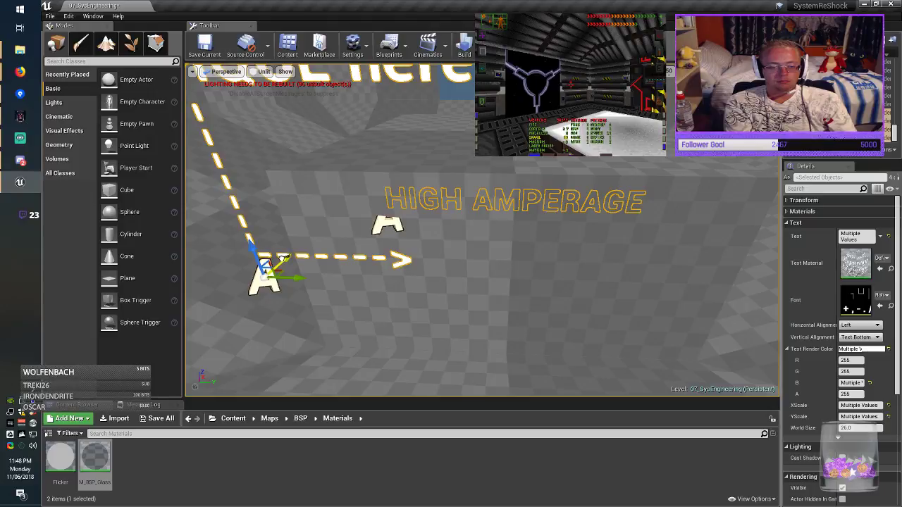
key("Escape")
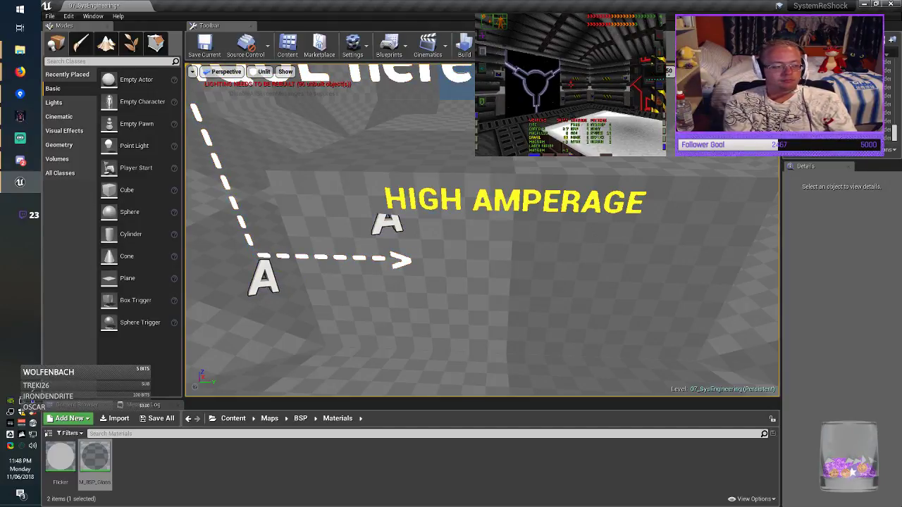
Place a plane on the block's face below HIGH AMPERAGE and set its X and Y scale to 0.8.
left_click_drag(127, 278, 513, 218)
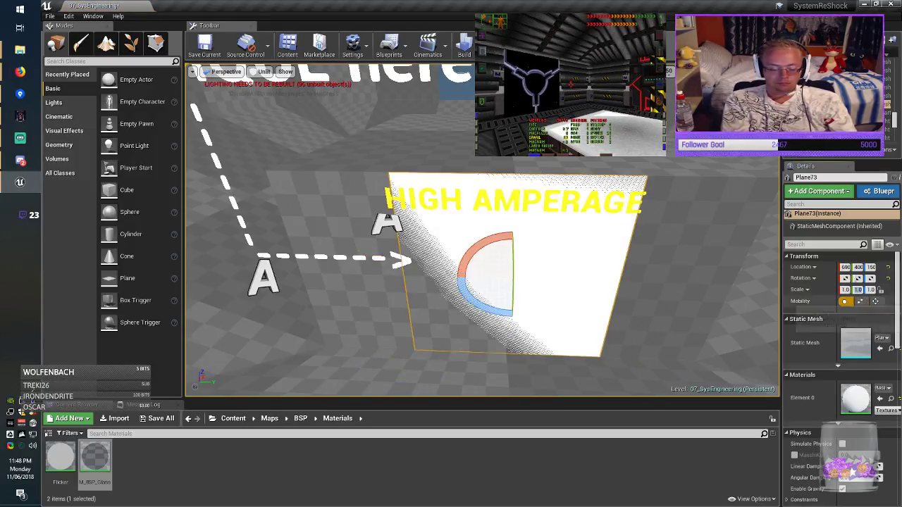
left_click(861, 290)
type("0.8")
key("Return")
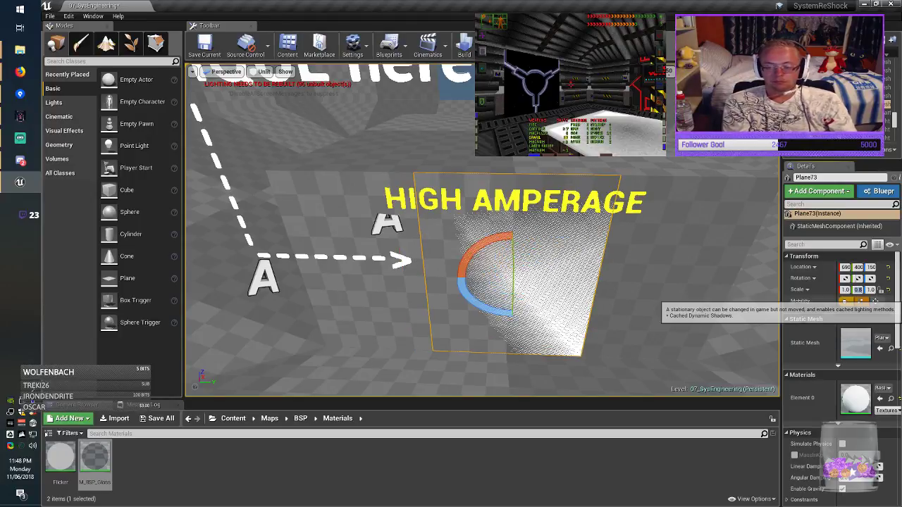
left_click(845, 289)
type("0.")
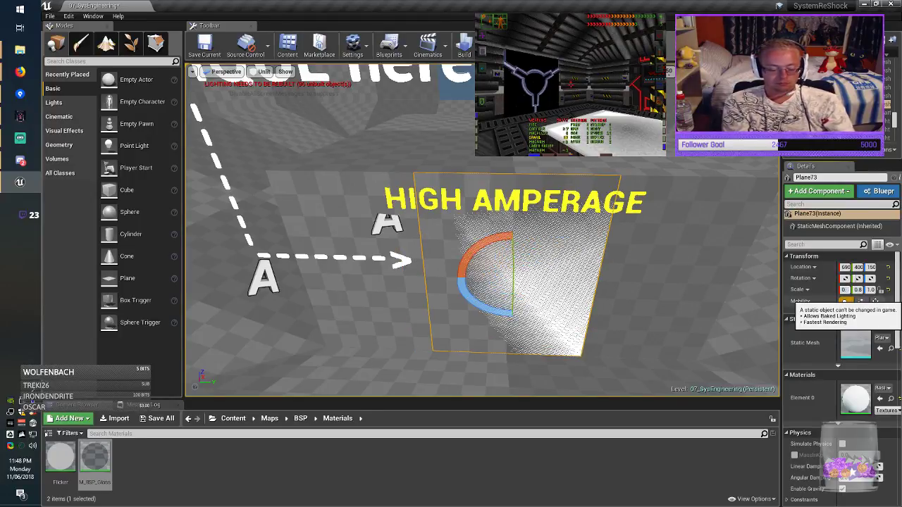
type("8")
key("Return")
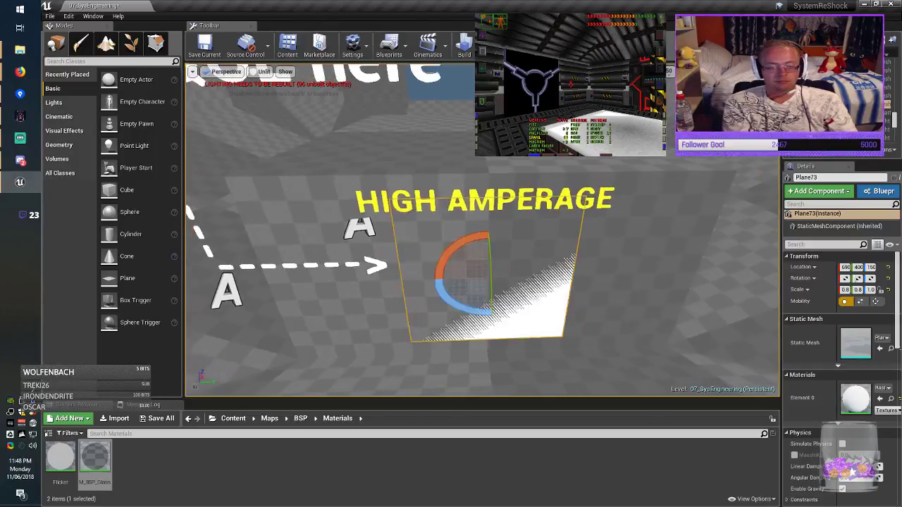
Move the plane slightly out from the block's face and down to about Z 141, then save the map.
key("r")
right_click_drag(486, 274, 512, 289)
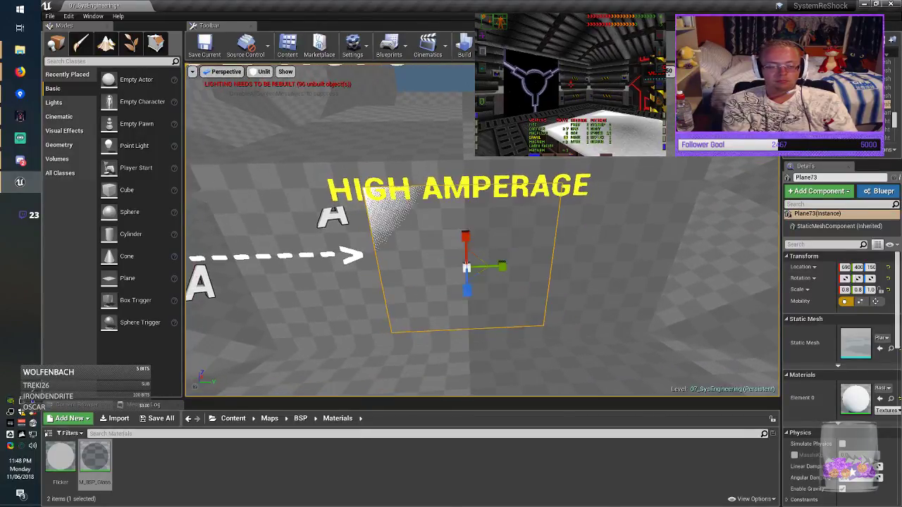
key("e")
key("w")
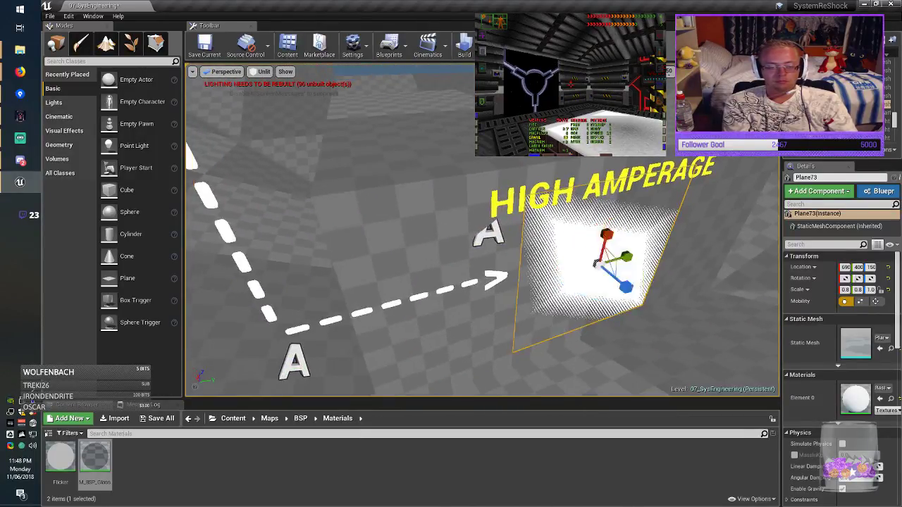
right_click_drag(572, 240, 575, 245)
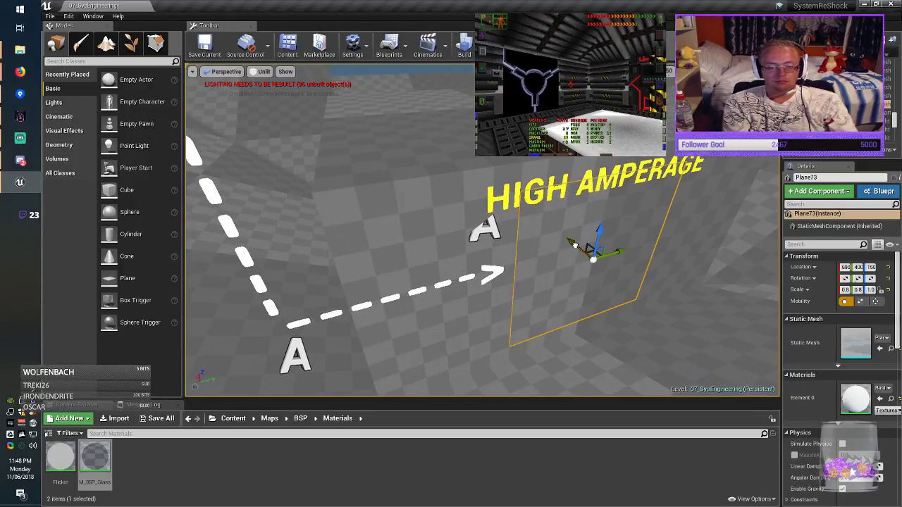
left_click_drag(574, 244, 575, 245)
left_click_drag(596, 257, 597, 248)
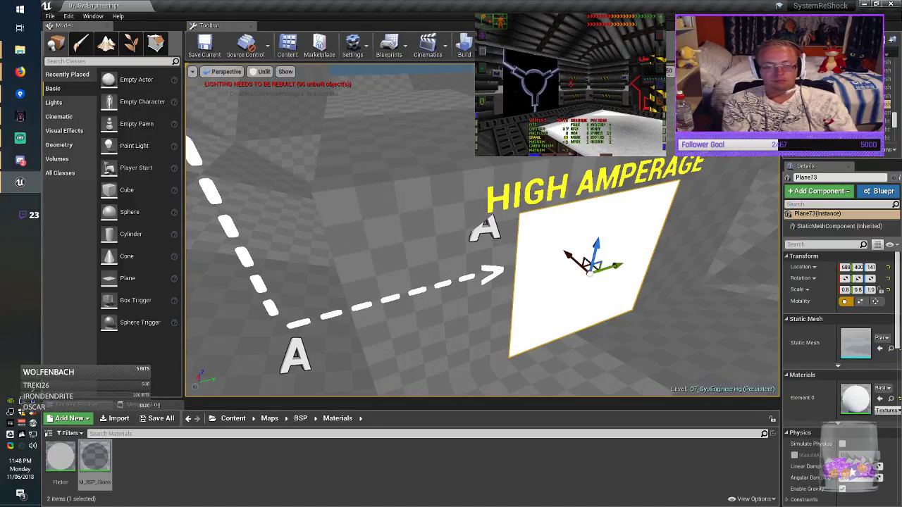
key("Escape")
left_click(204, 45)
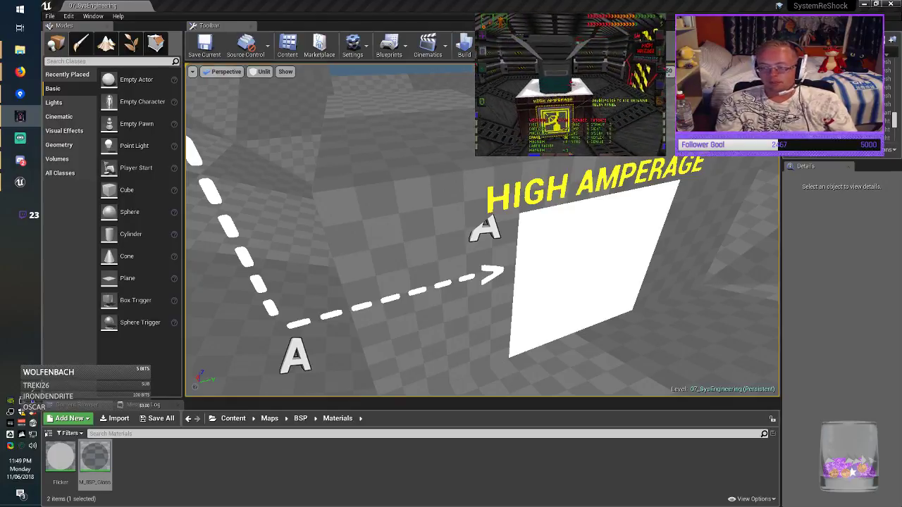
Place a Text Render actor above the block and rotate it about the vertical axis so it reads correctly.
right_click_drag(482, 239, 521, 230)
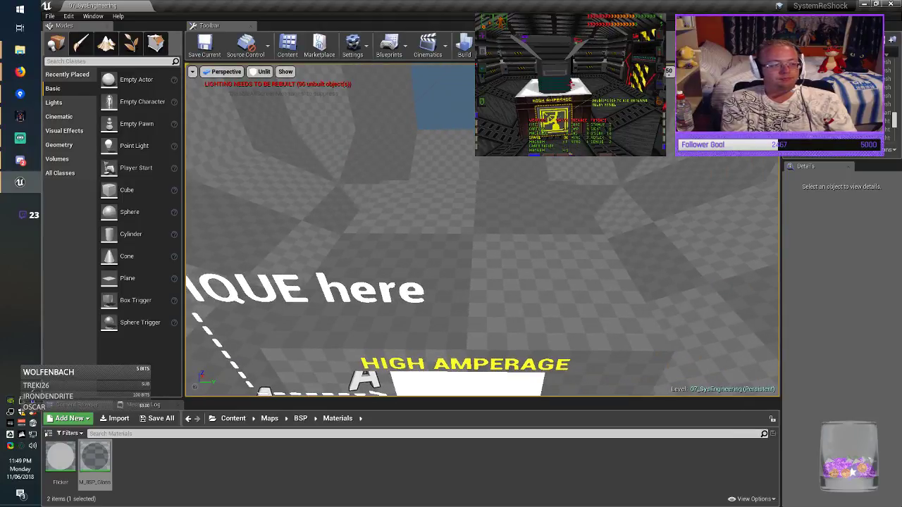
left_click(134, 61)
type("T")
key("BackSpace")
type("Te")
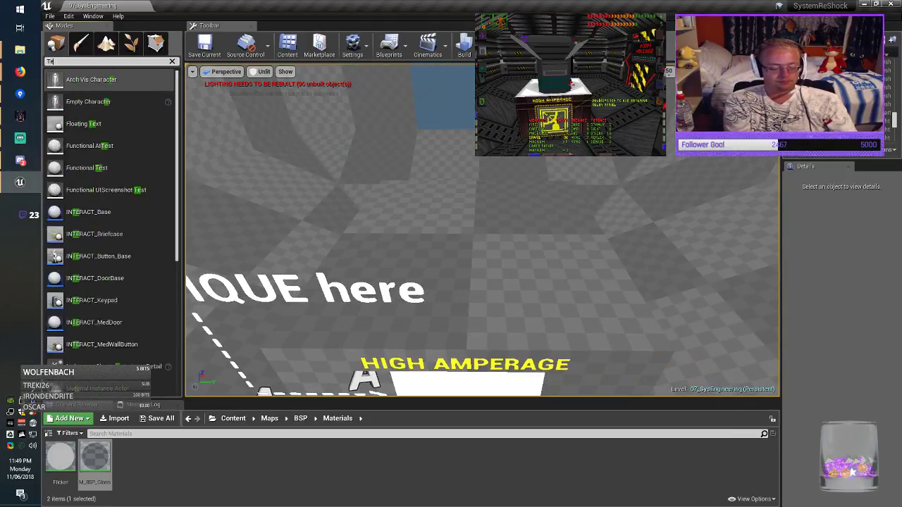
type("xt")
left_click_drag(82, 101, 437, 218)
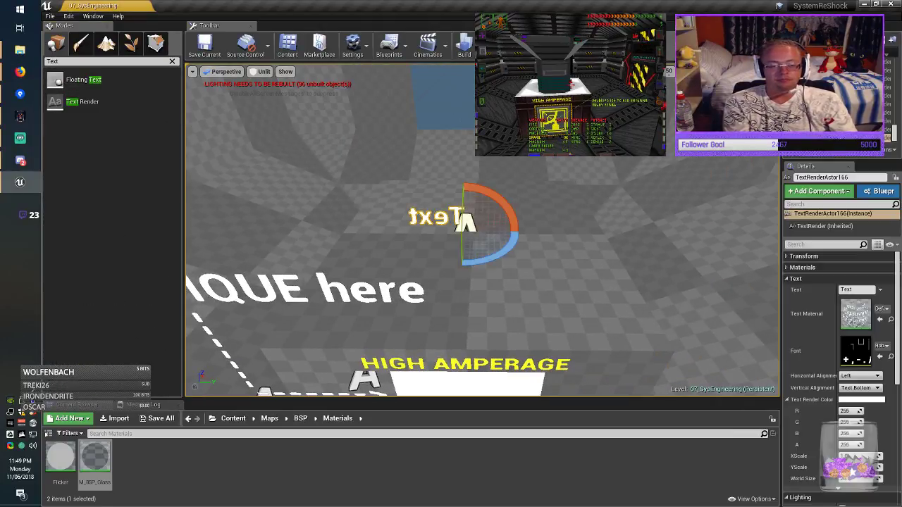
left_click_drag(518, 236, 507, 263)
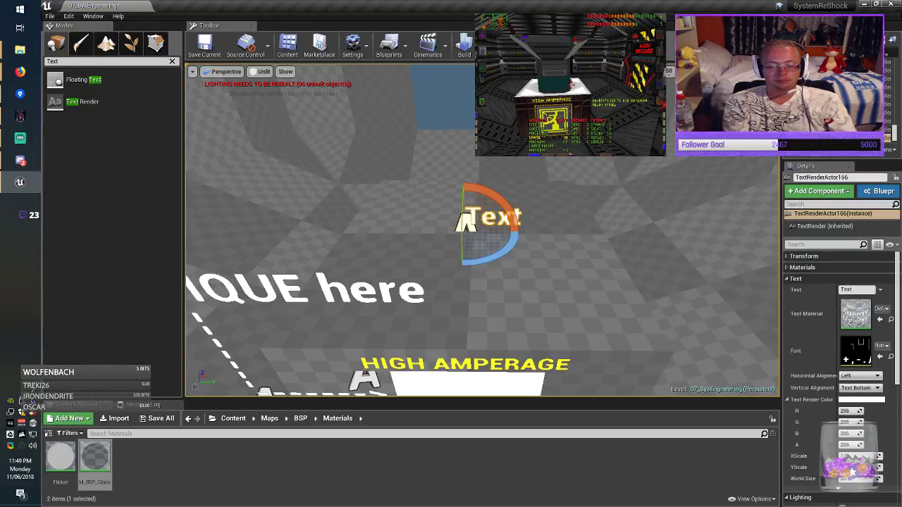
Set the new label's text to Antenna, move it up in front of the glass window, and save the map.
left_click(852, 290)
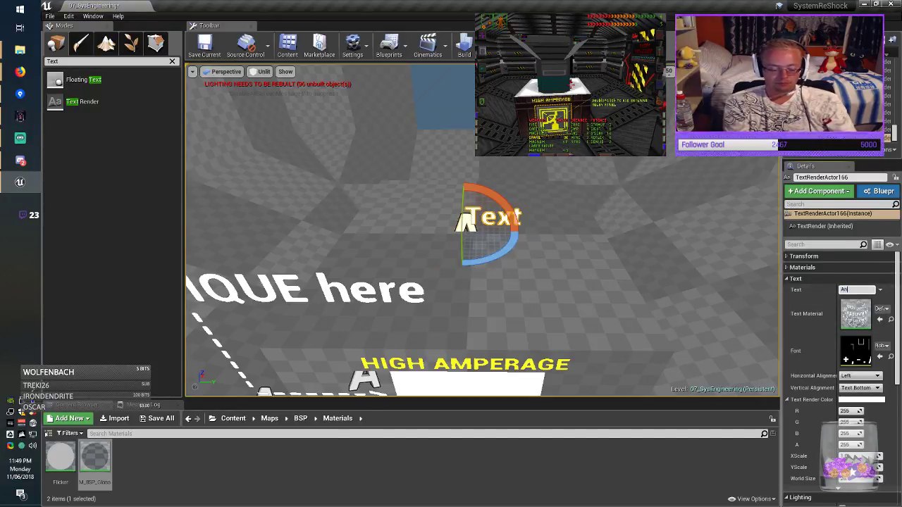
type("Antenna")
key("Return")
right_click_drag(493, 282, 496, 251)
key("r")
left_click_drag(463, 259, 415, 164)
left_click(204, 45)
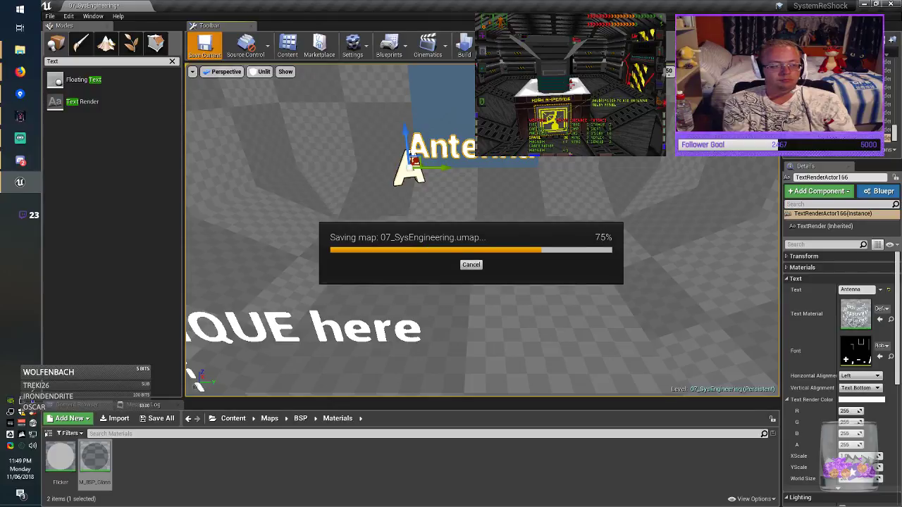
Change the window label's text to ANTENNA and set its text render color to magenta (R 255, G 0, B 255).
left_click(172, 61)
key("w")
right_click_drag(451, 267, 649, 247)
right_click_drag(482, 232, 542, 306)
key("s")
right_click_drag(487, 252, 451, 176)
key("w")
mouse_move(483, 236)
right_mouse_down()
mouse_move(487, 243)
mouse_move(480, 236)
mouse_move(395, 336)
mouse_move(451, 303)
mouse_move(416, 300)
mouse_move(465, 261)
mouse_move(451, 296)
mouse_move(440, 282)
mouse_move(451, 268)
mouse_move(444, 261)
right_mouse_up()
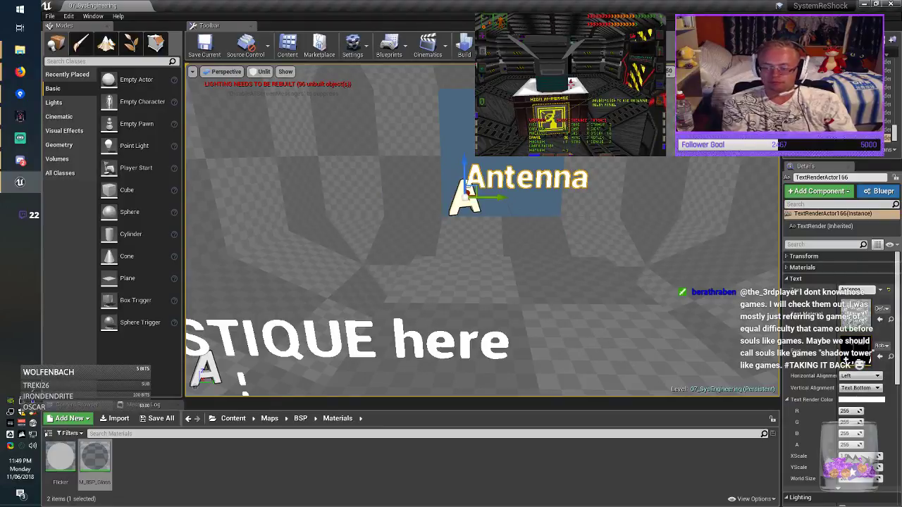
left_click(854, 289)
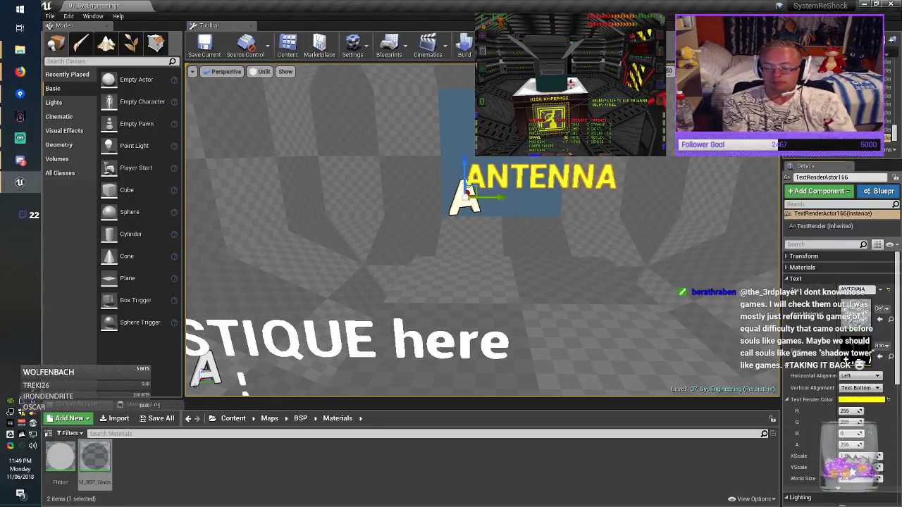
left_click_drag(848, 423, 824, 423)
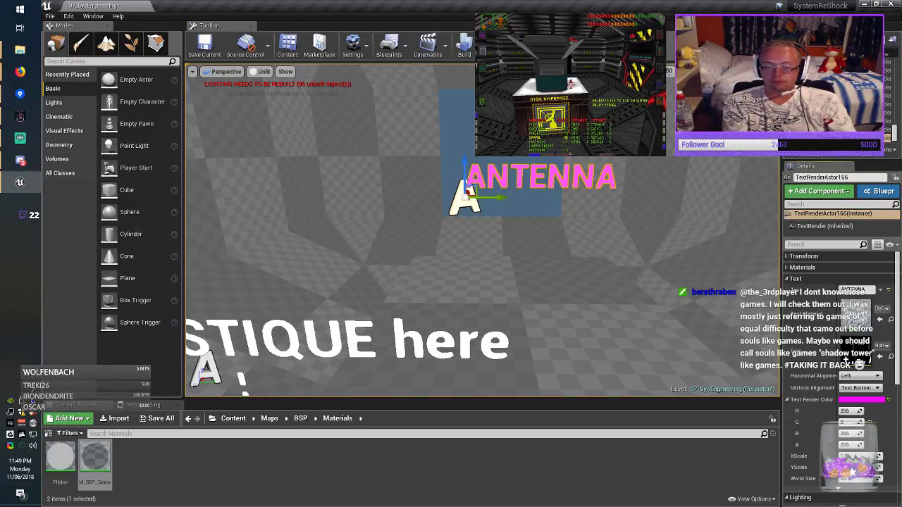
Shift the ANTENNA label sideways to centre it over the glass window and save the map.
right_click_drag(480, 268, 499, 260)
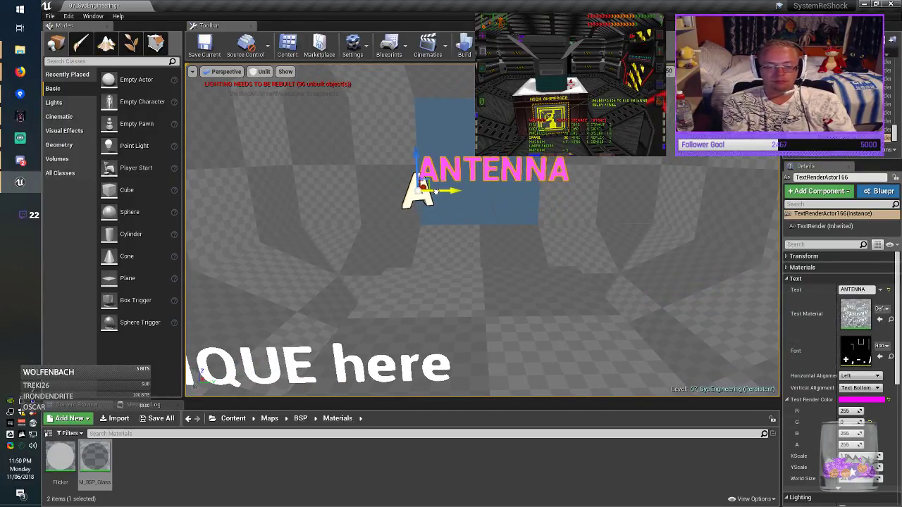
key("Escape")
key("s")
mouse_move(486, 261)
right_mouse_down()
mouse_move(485, 276)
mouse_move(494, 271)
mouse_move(481, 248)
right_mouse_up()
key("w")
left_click(473, 189)
left_click_drag(463, 200, 455, 200)
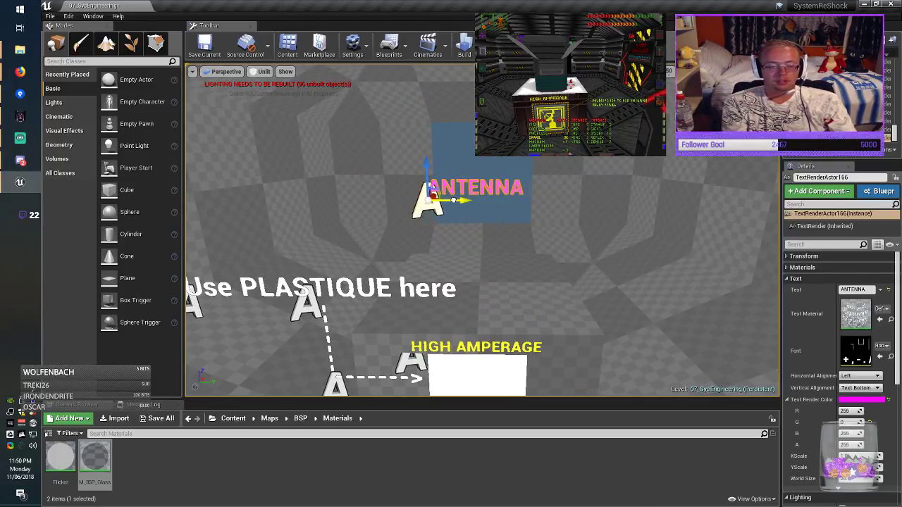
left_click(204, 46)
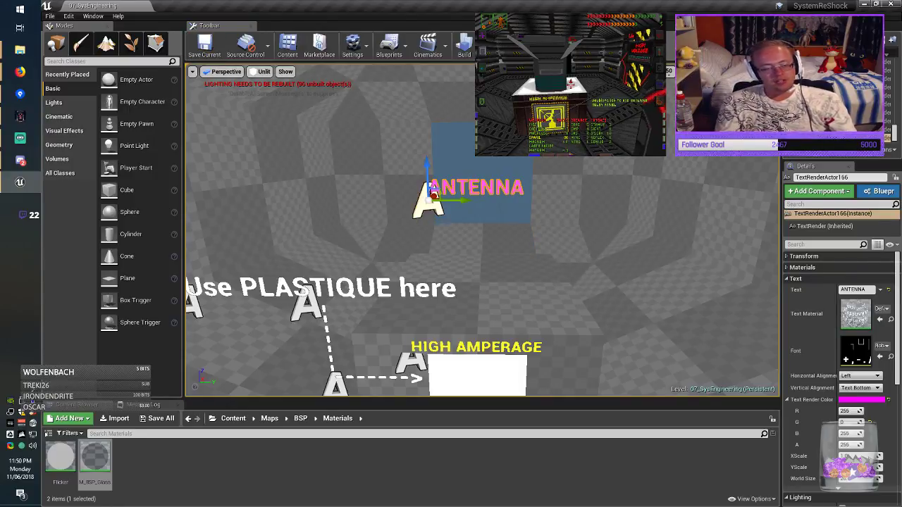
Place another Text Render actor on the wall beside the glass window and adjust its position so it is readable.
key("Escape")
mouse_move(482, 231)
right_mouse_down()
mouse_move(373, 215)
mouse_move(240, 218)
mouse_move(483, 233)
right_mouse_up()
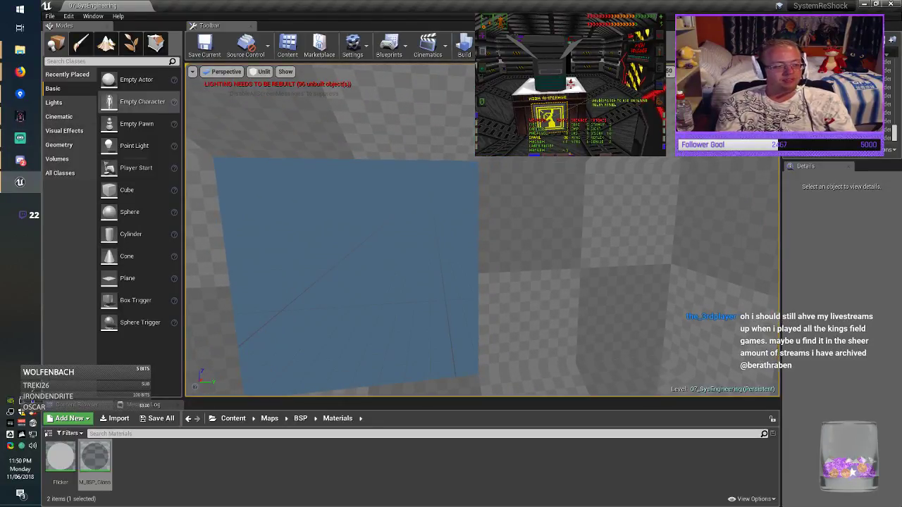
type("Tex")
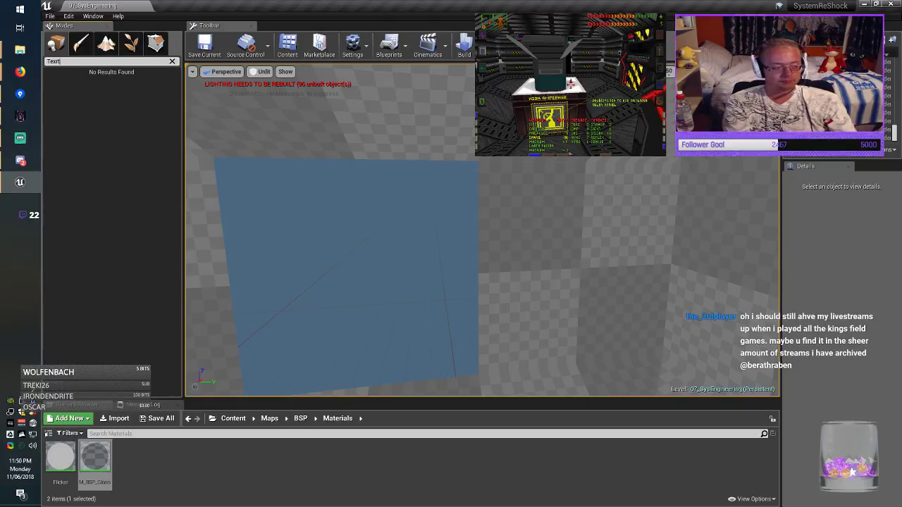
left_click_drag(81, 102, 525, 200)
key("w")
right_click_drag(538, 185, 539, 162)
key("ctrl+grave")
left_click_drag(495, 254, 497, 258)
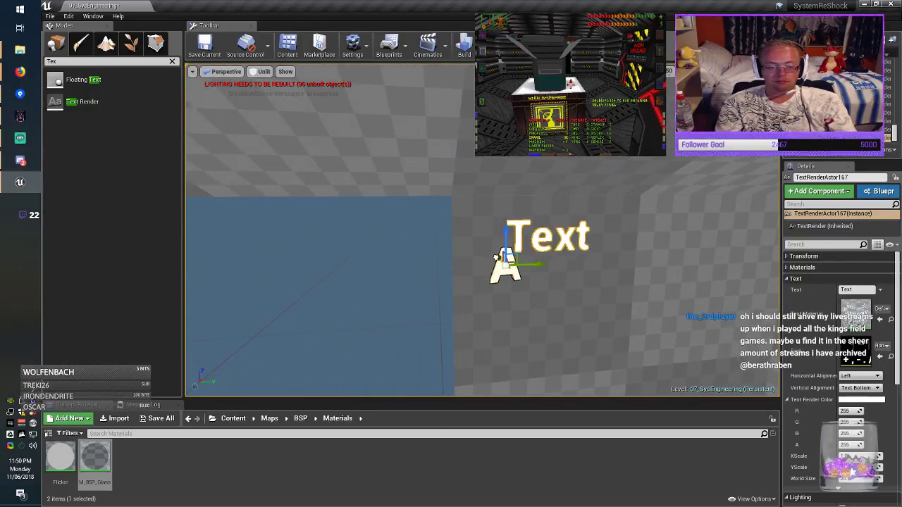
Set the label beside the window to read Camera in yellow (B 0) and shift it toward the window.
left_click(856, 289)
type("Cam")
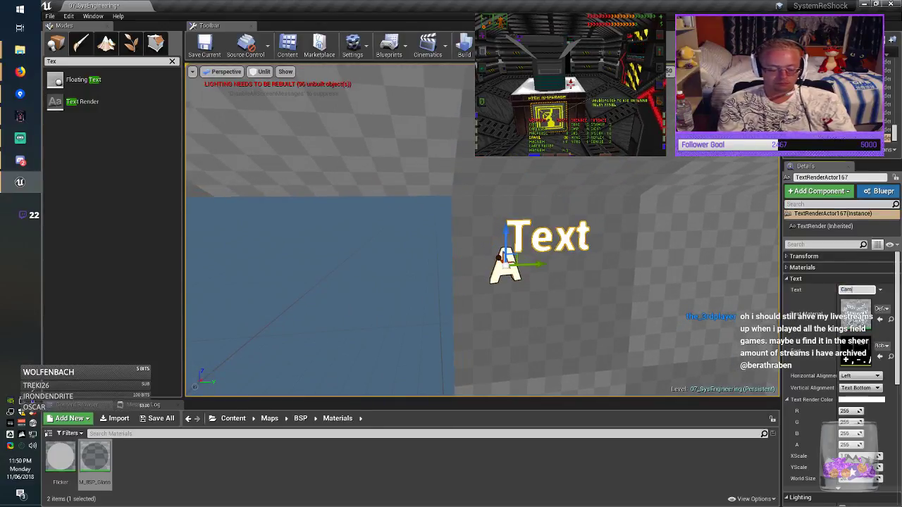
type("era")
key("Return")
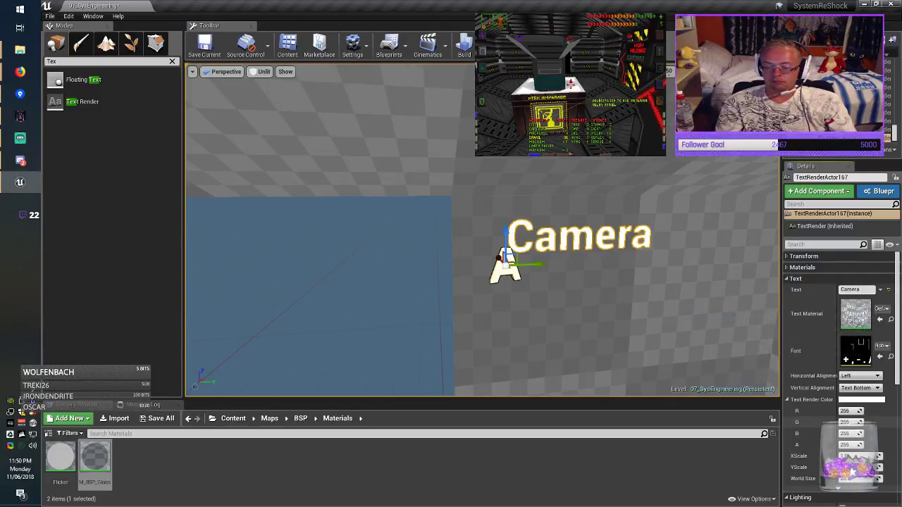
left_click_drag(847, 433, 811, 434)
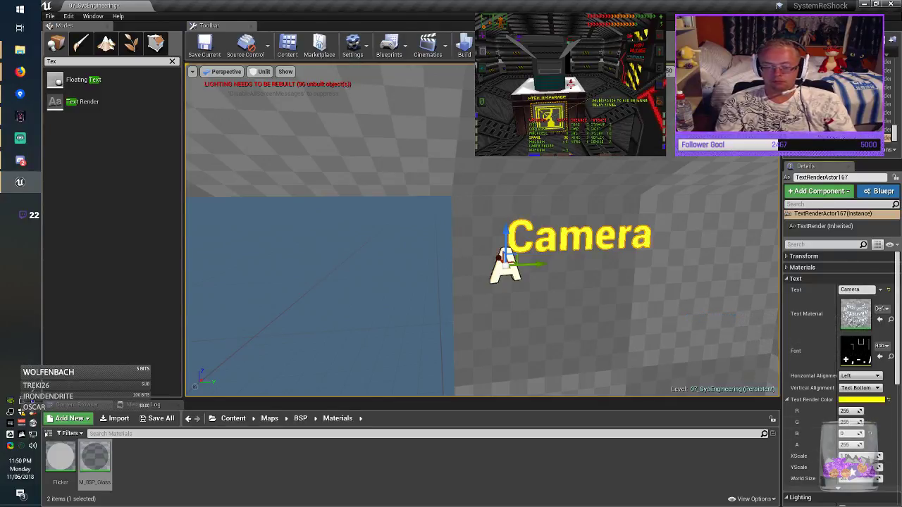
left_click_drag(540, 264, 505, 267)
Place a new Text Render actor high on the wall at the room's corner, following the original game view.
right_click_drag(506, 271, 194, 271)
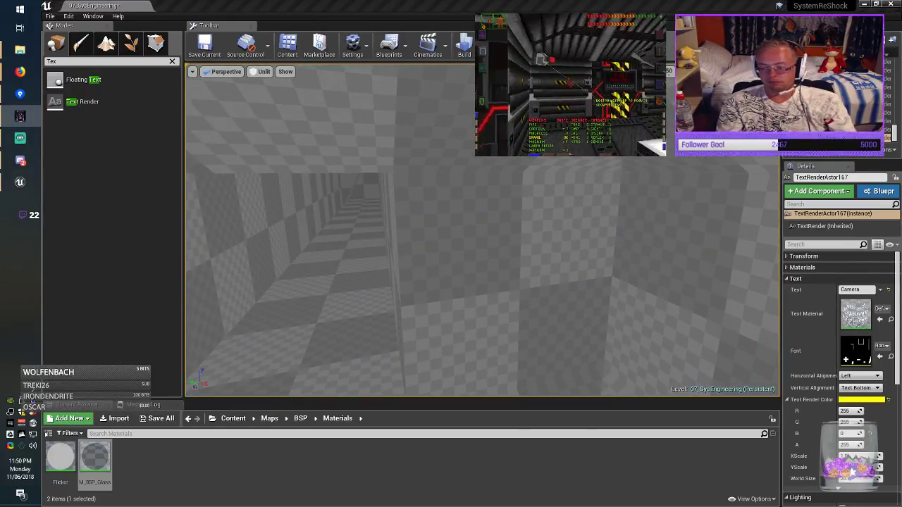
key("alt+Tab")
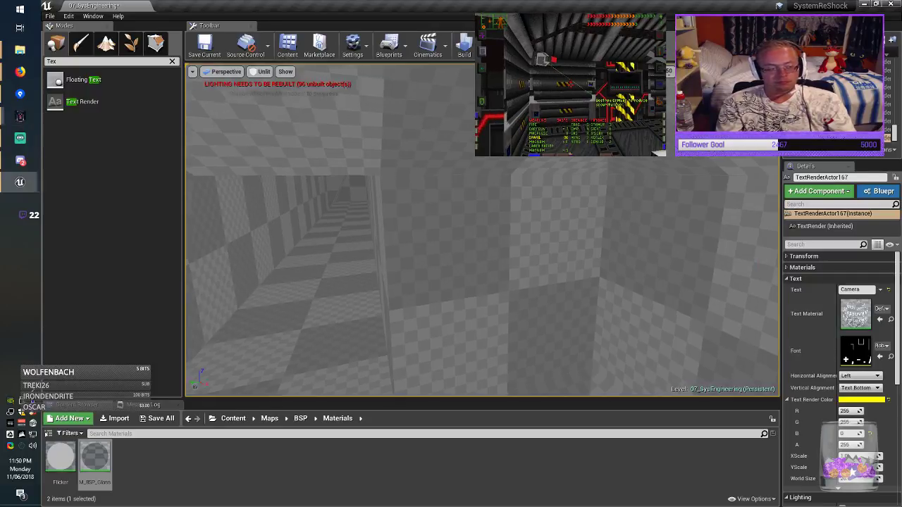
right_click_drag(451, 271, 521, 272)
left_click_drag(74, 102, 485, 211)
left_click(485, 211)
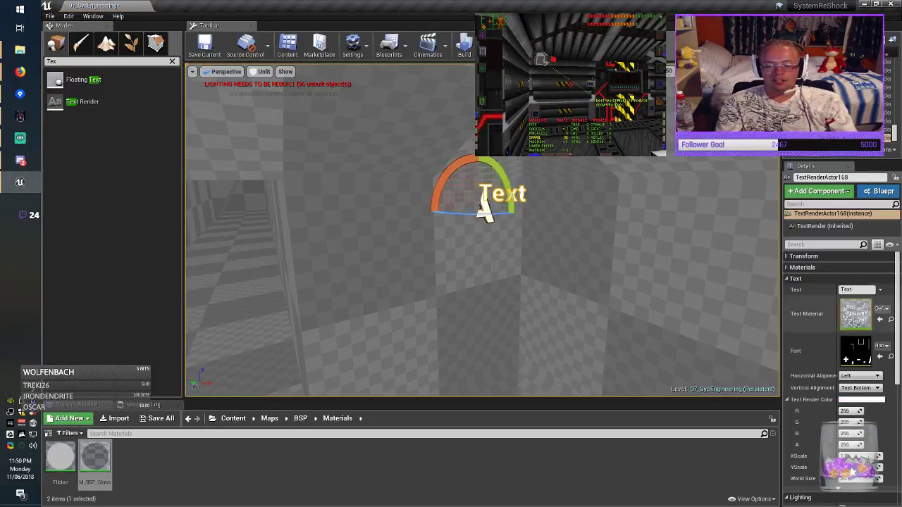
Set the corner label's text to Camera.
left_click(851, 289)
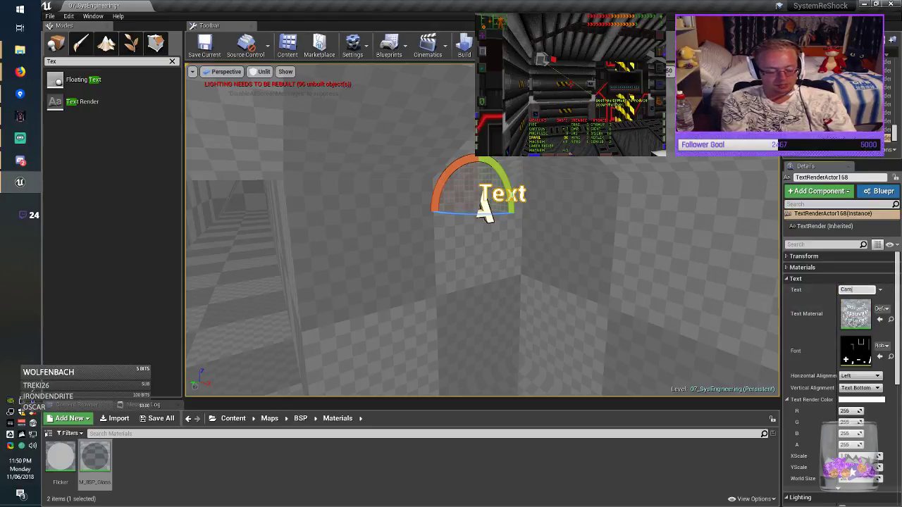
right_click_drag(482, 232, 506, 215)
key("w")
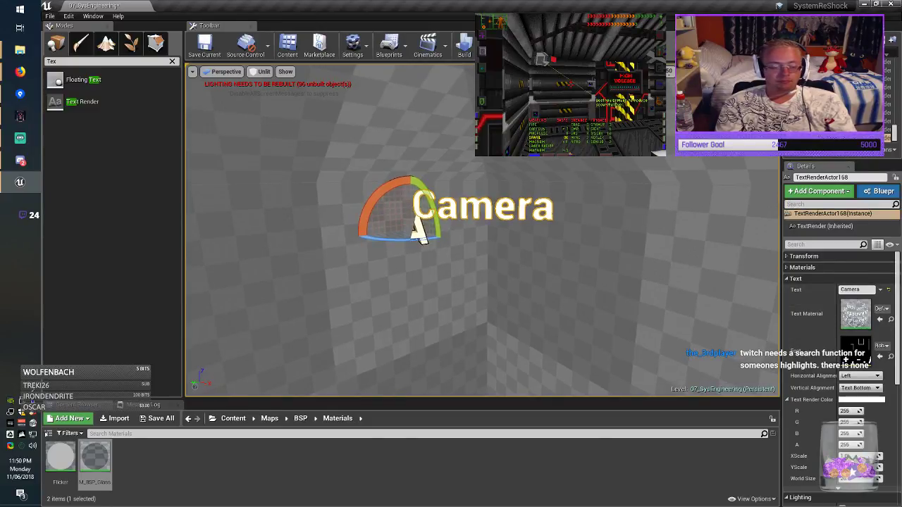
key("s")
right_click_drag(506, 215, 501, 233)
key("r")
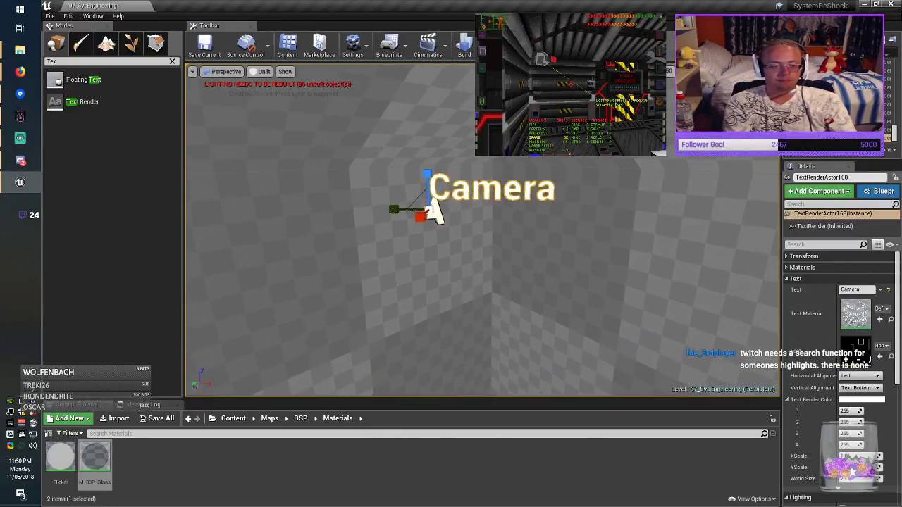
Duplicate the corner Camera label below itself, set the copy's text to ^ and centre it under Camera.
left_click_drag(433, 211, 436, 243, "alt")
left_click(855, 289)
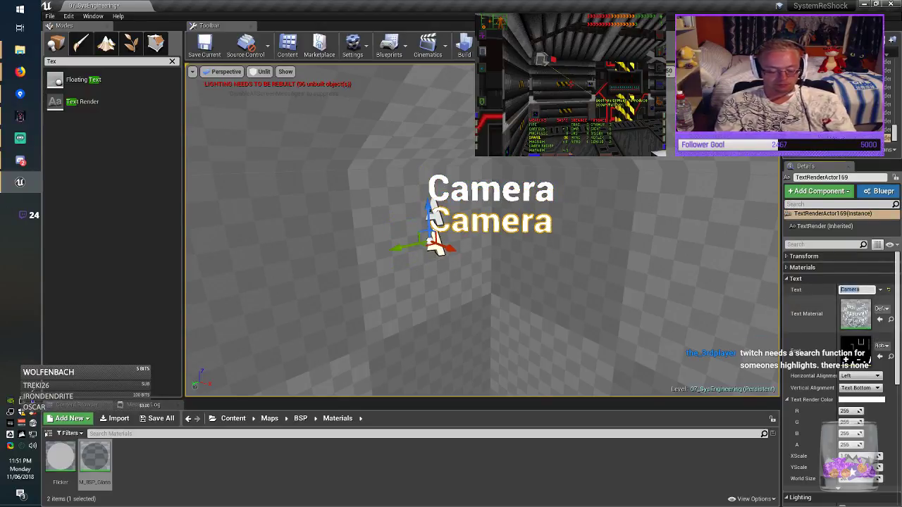
key("Return")
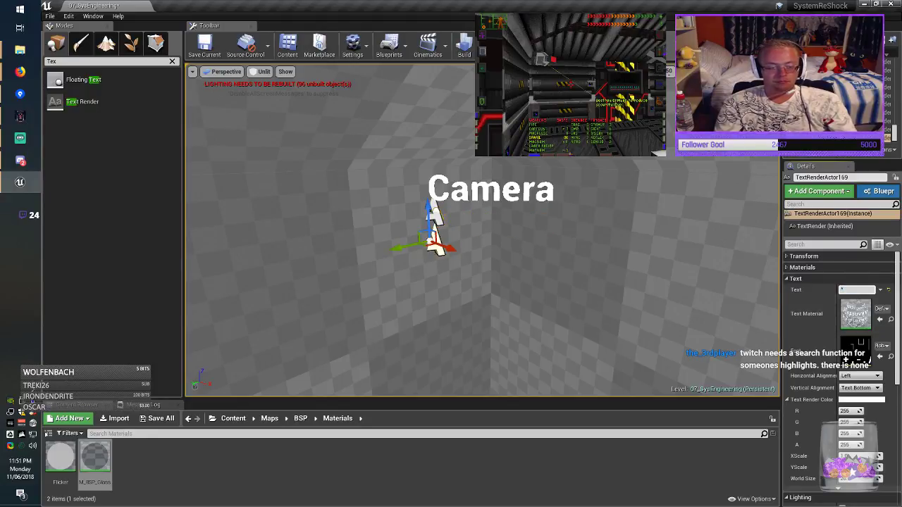
left_click_drag(434, 243, 479, 247)
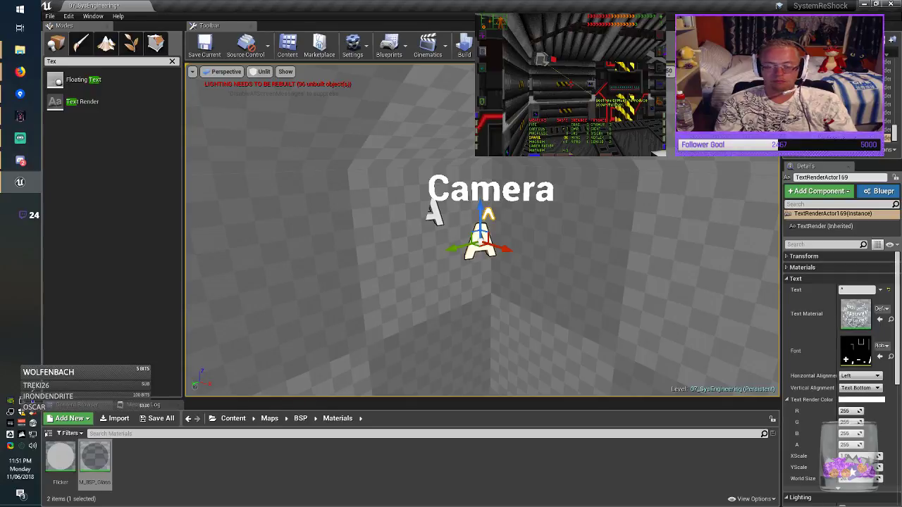
Duplicate the ^ label downward, set the copy's text to Feeds to and align it under the Camera label.
left_click_drag(479, 215, 476, 239, "alt")
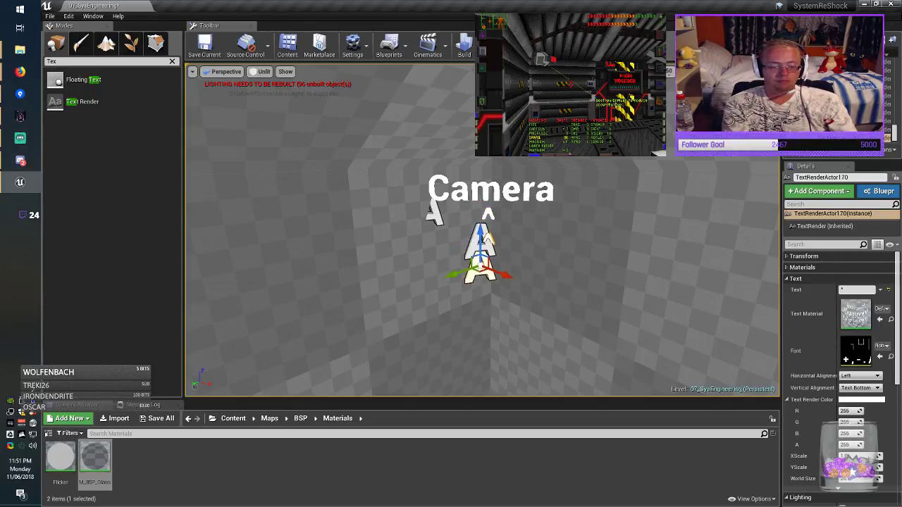
left_click(841, 289)
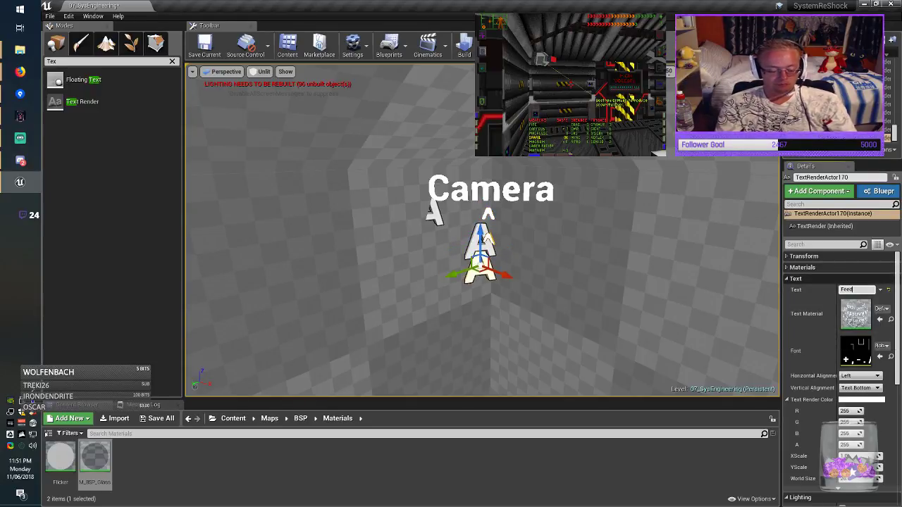
left_click_drag(480, 266, 423, 273)
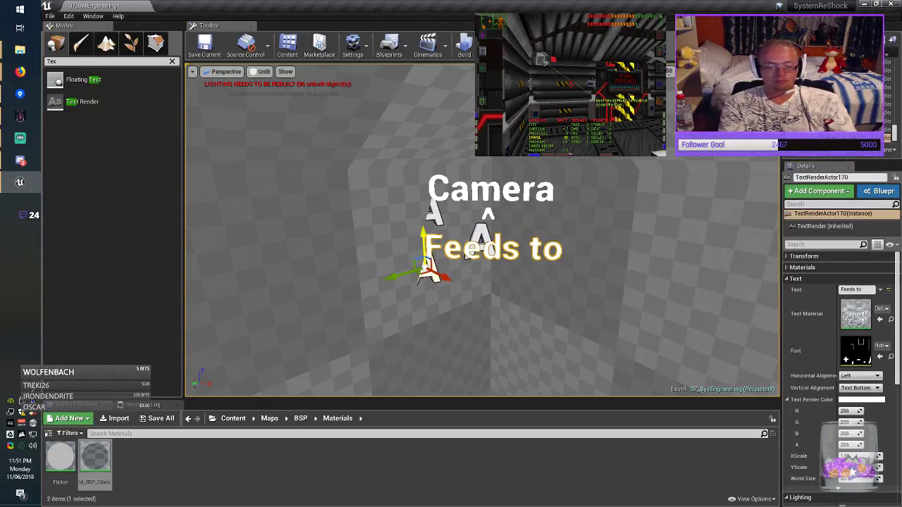
Duplicate the Feeds to label below itself, set the copy's text to monitor and centre it under that line.
left_click_drag(424, 241, 424, 272, "alt")
left_click(840, 290)
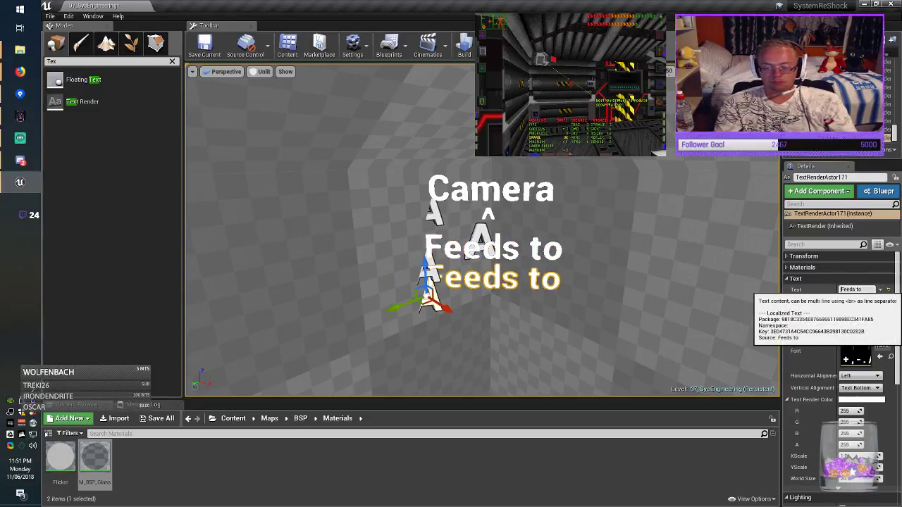
left_click_drag(840, 290, 868, 289)
type("monitor")
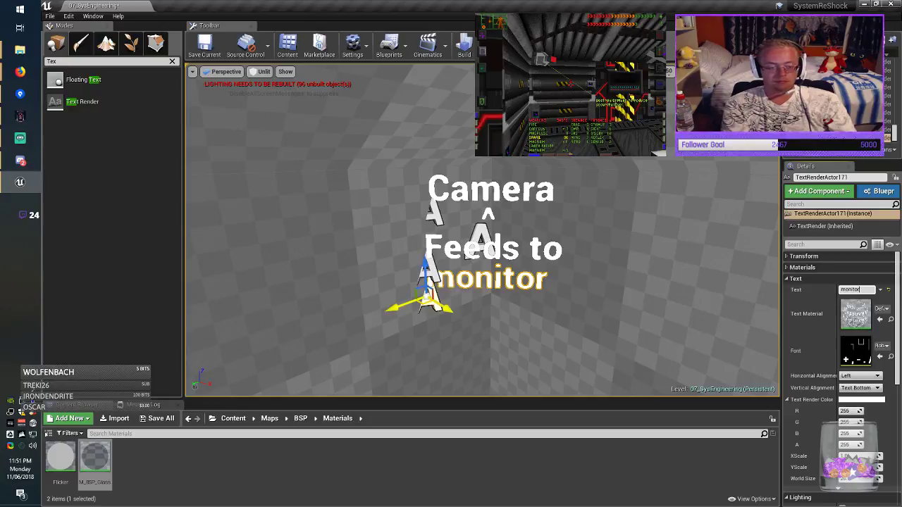
left_click_drag(424, 303, 434, 302)
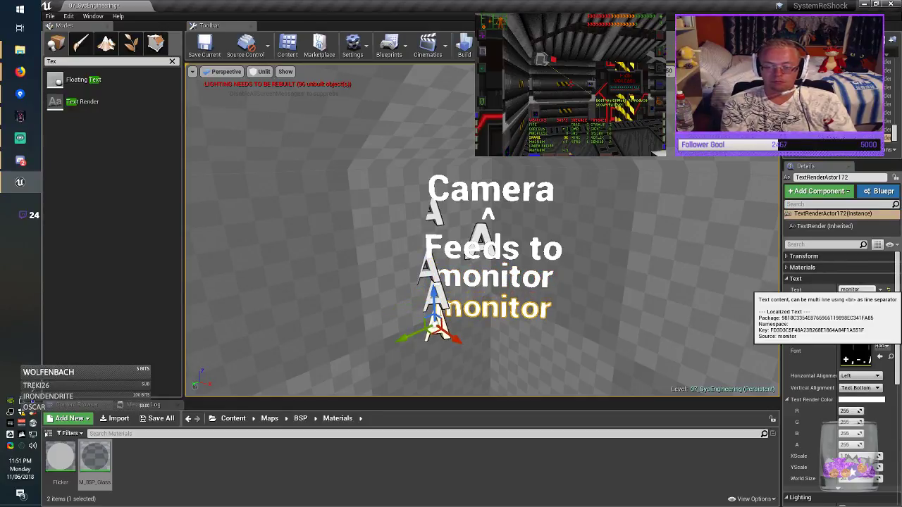
Add a copy of the monitor label below it reading in corridor, centre it under the other lines and save the map.
double_click(856, 290)
type("in corrid")
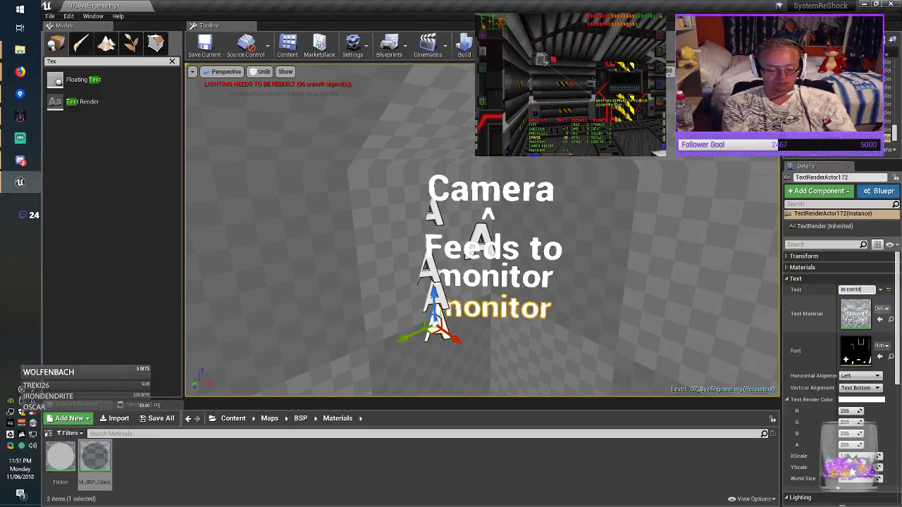
type("or")
left_click_drag(435, 331, 407, 343)
key("Escape")
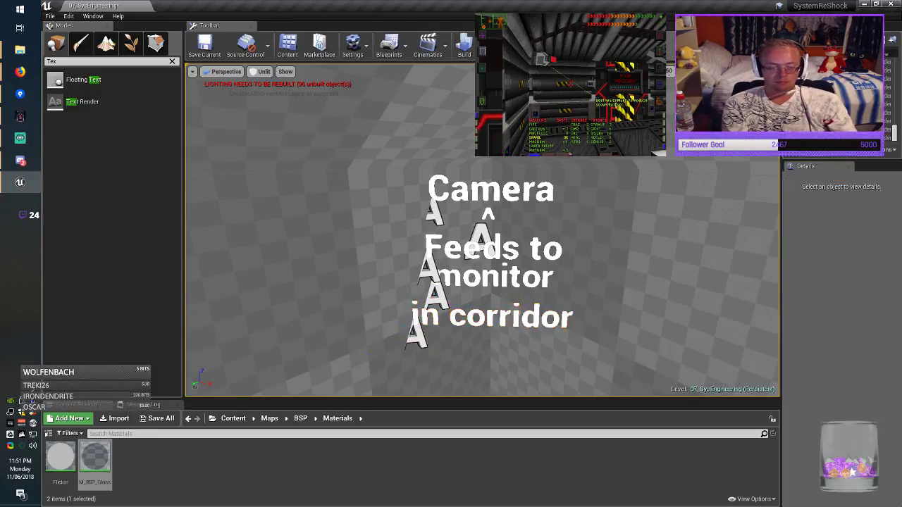
left_click(204, 44)
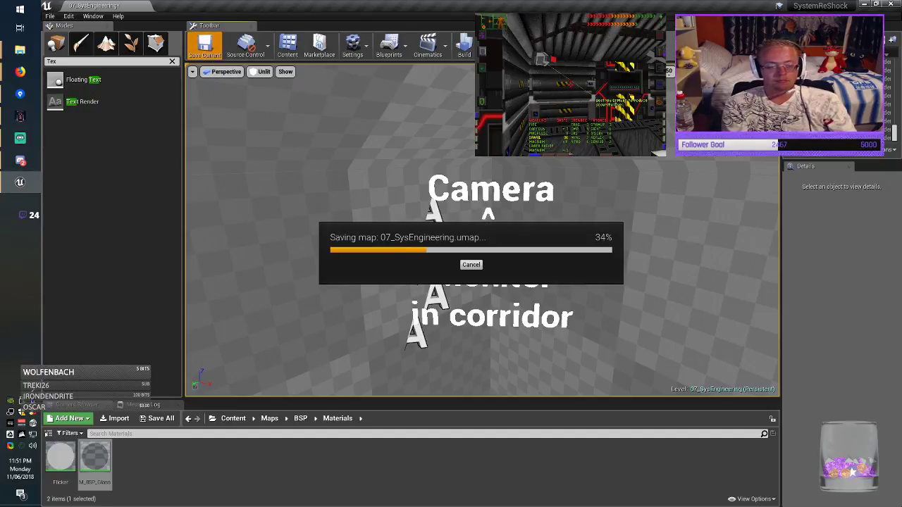
Colour all five corner camera labels yellow by setting their text render colour's B to 0, and save the map.
left_click(486, 190)
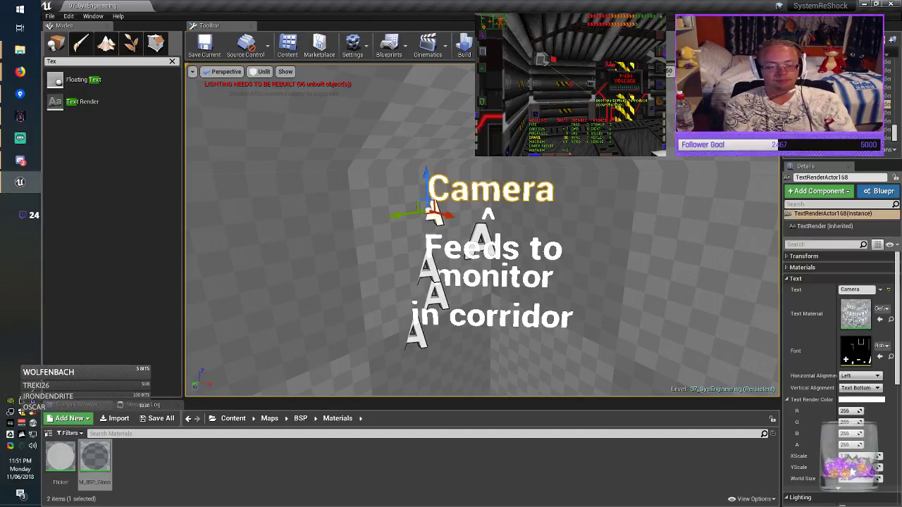
left_click(487, 243, "ctrl")
left_click(507, 249, "ctrl")
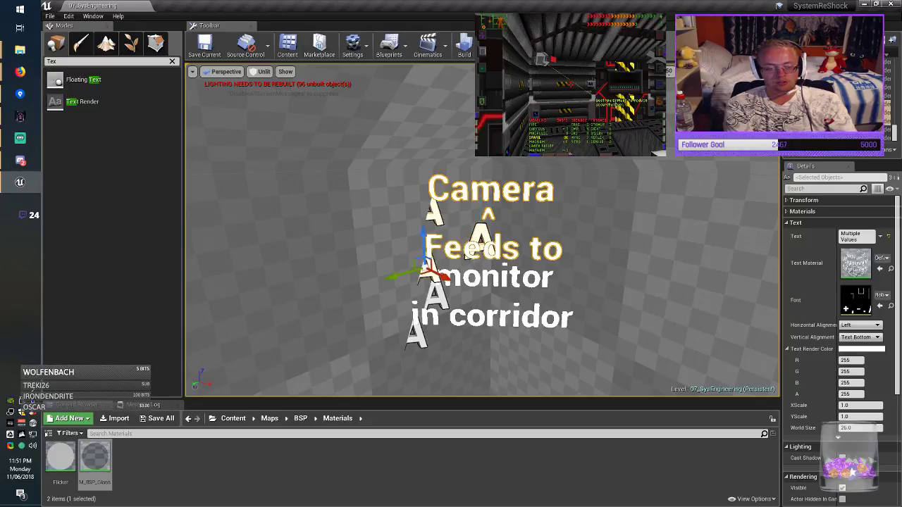
left_click(436, 297, "ctrl")
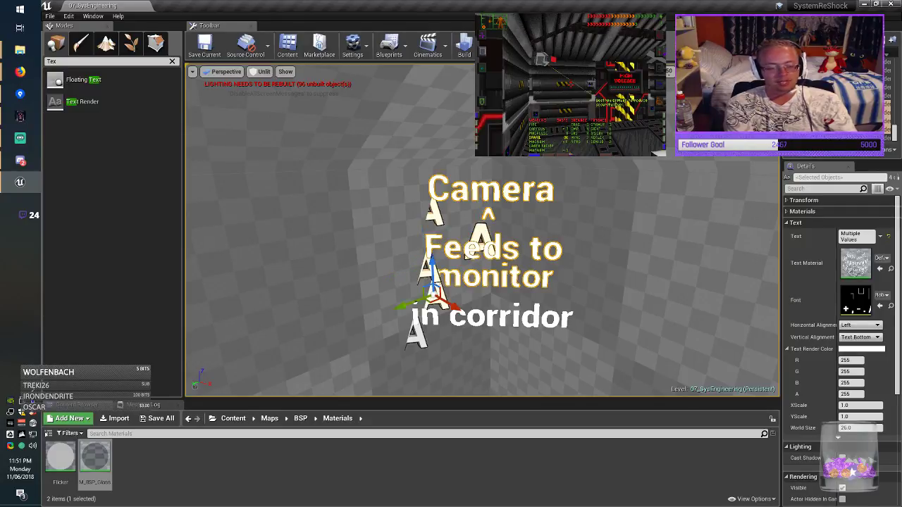
left_click(415, 335, "ctrl")
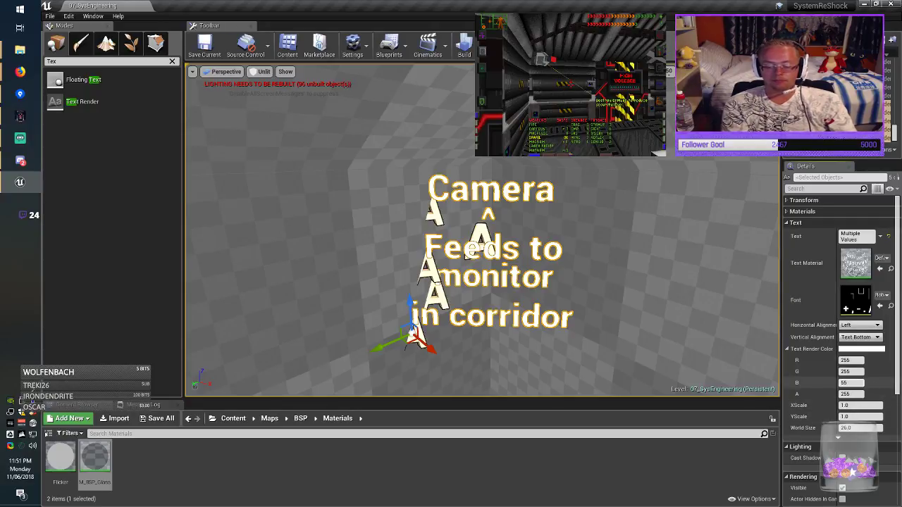
key("Return")
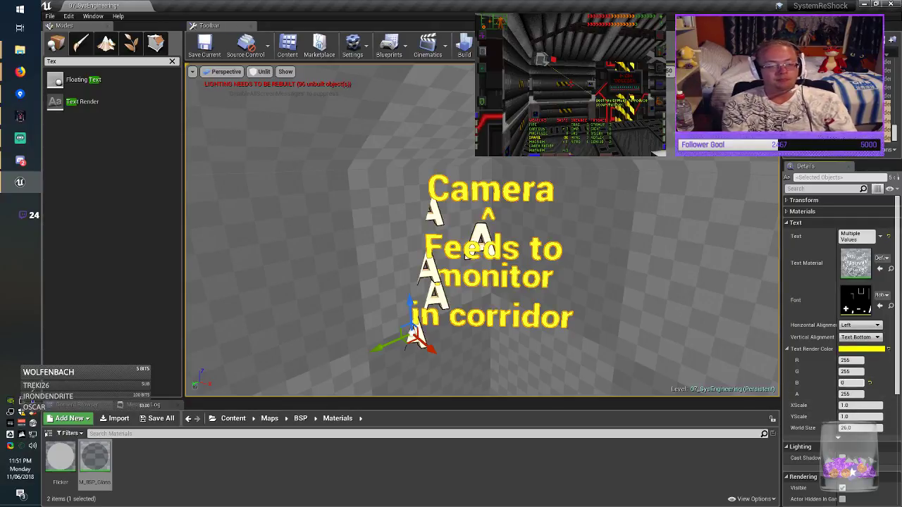
left_click(204, 46)
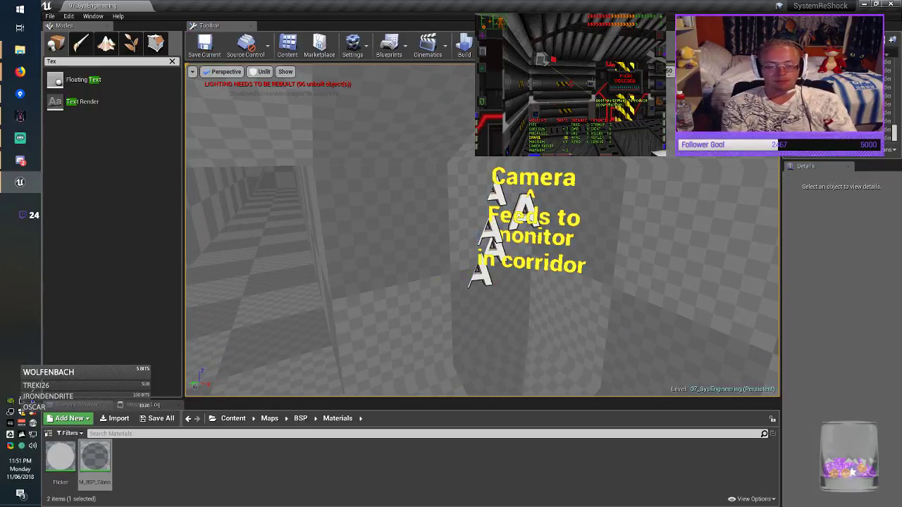
Place a Plane actor upright against the corridor's sloped end wall as the monitor screen, matching the original game view.
key("w")
right_click_drag(483, 230, 370, 271)
key("w")
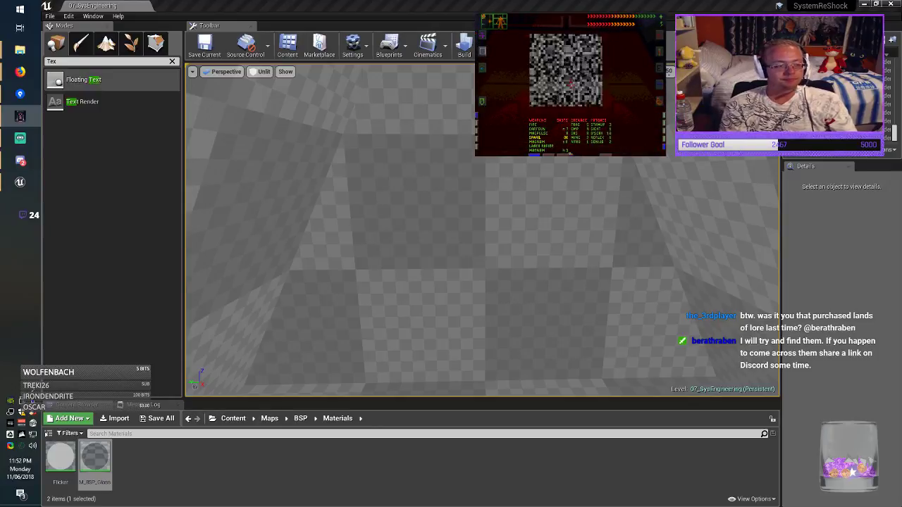
left_click(172, 61)
left_click_drag(119, 279, 491, 210)
left_click_drag(452, 172, 491, 237)
key("w")
right_click_drag(492, 237, 514, 226)
key("w")
key("s")
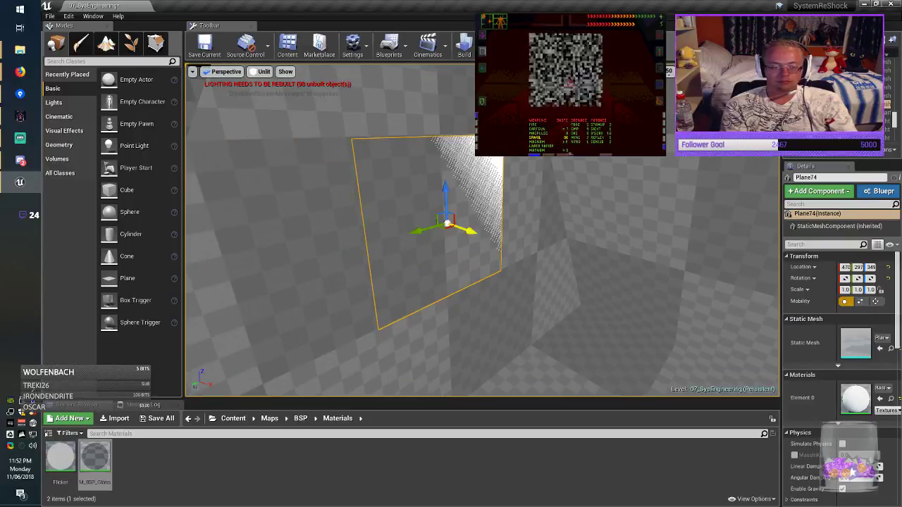
key("d")
right_click_drag(451, 233, 360, 236)
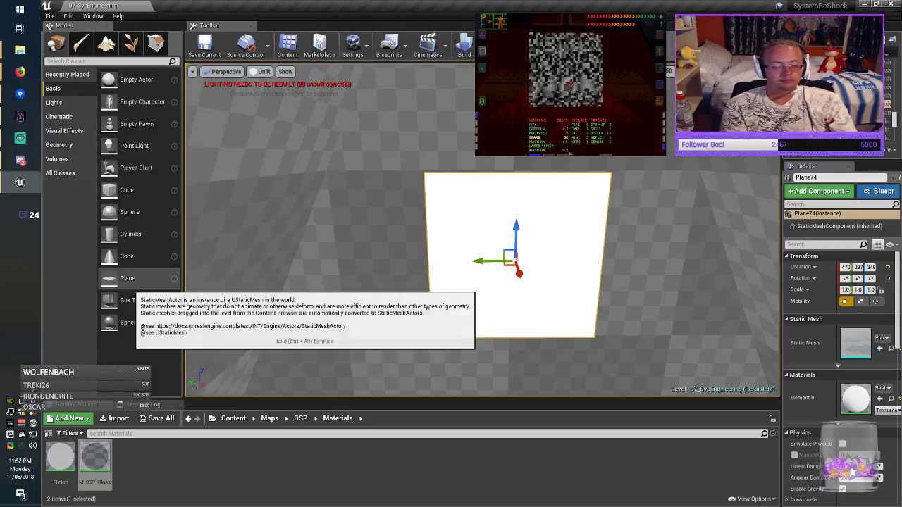
right_click_drag(451, 233, 472, 250)
key("s")
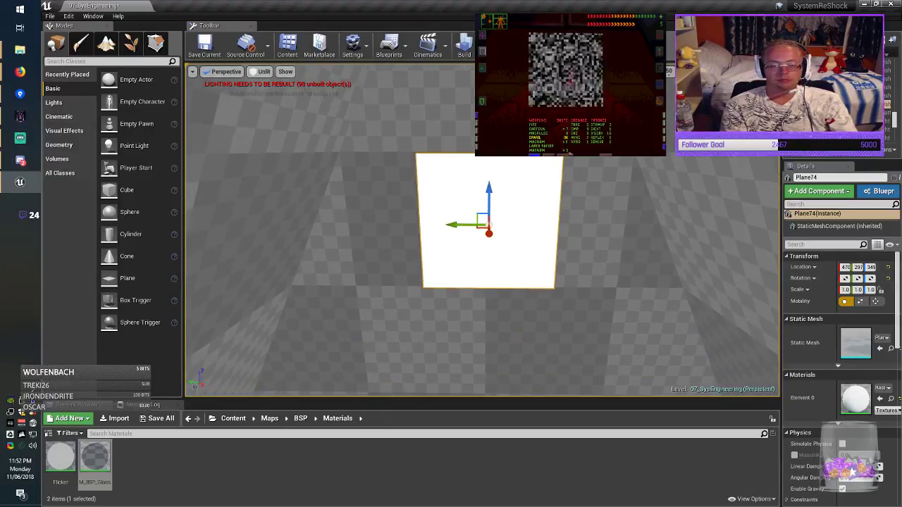
Place a Text Render actor on the wall below the white monitor plane.
left_click(373, 247)
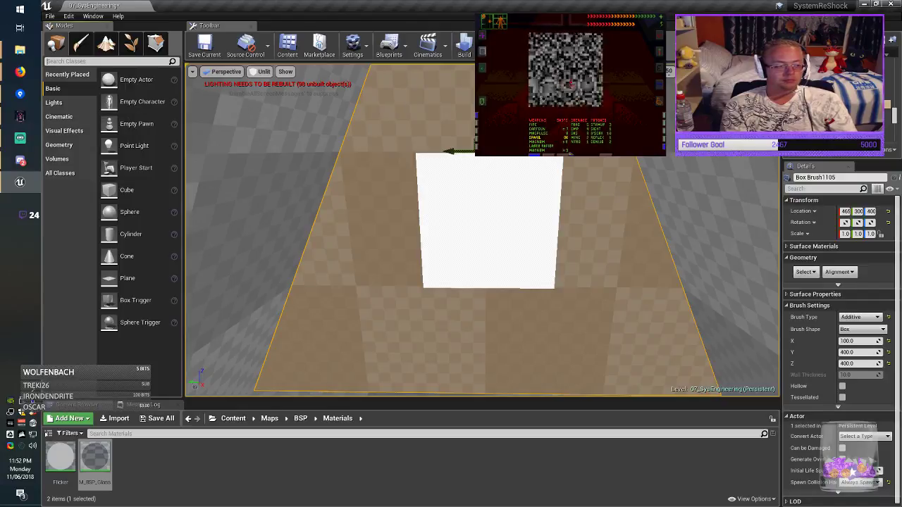
type("Text")
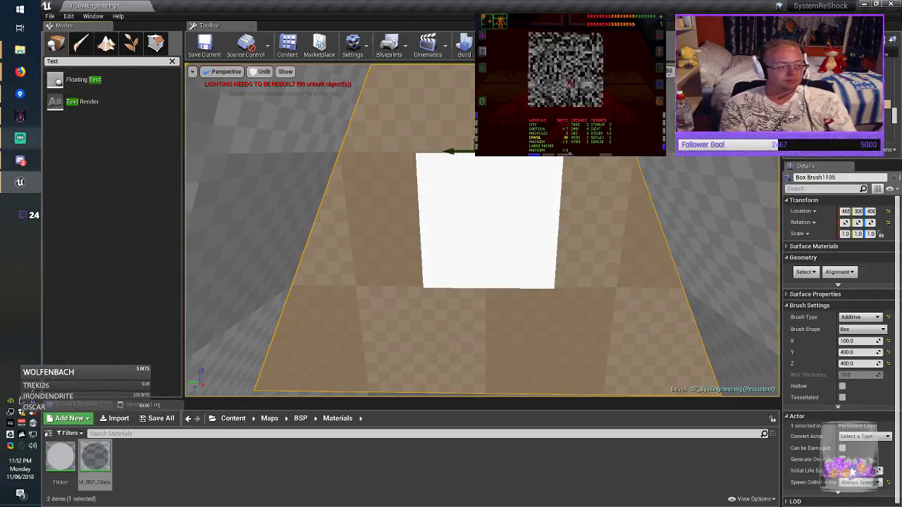
left_click_drag(82, 101, 361, 335)
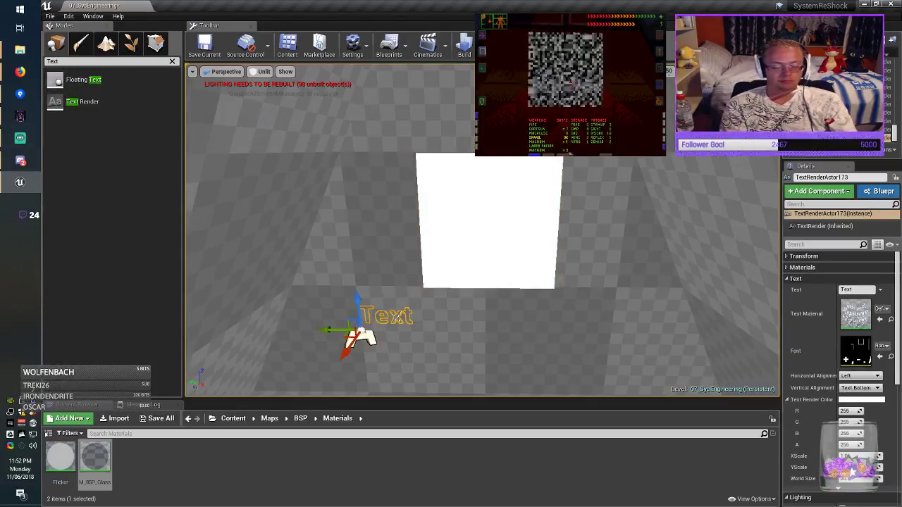
right_click_drag(398, 318, 402, 336)
left_click(20, 73)
left_click(106, 119)
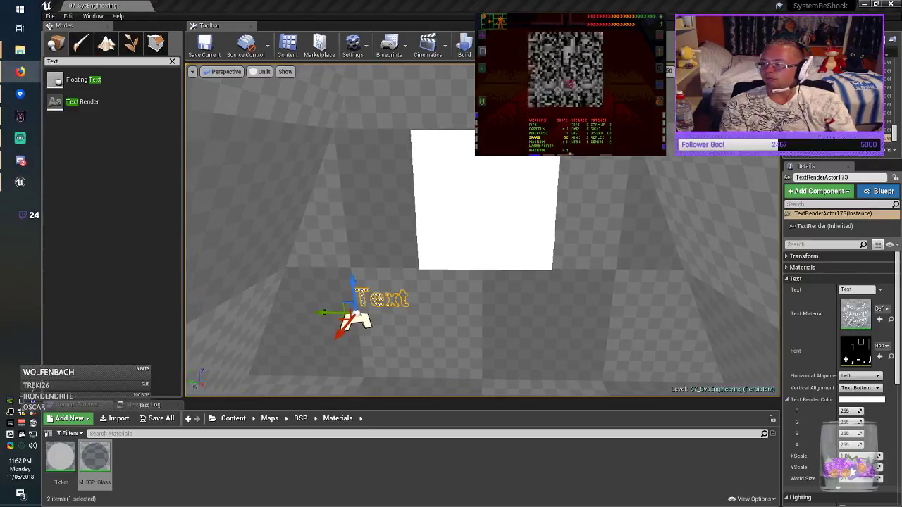
right_click_drag(482, 282, 484, 307)
key("w")
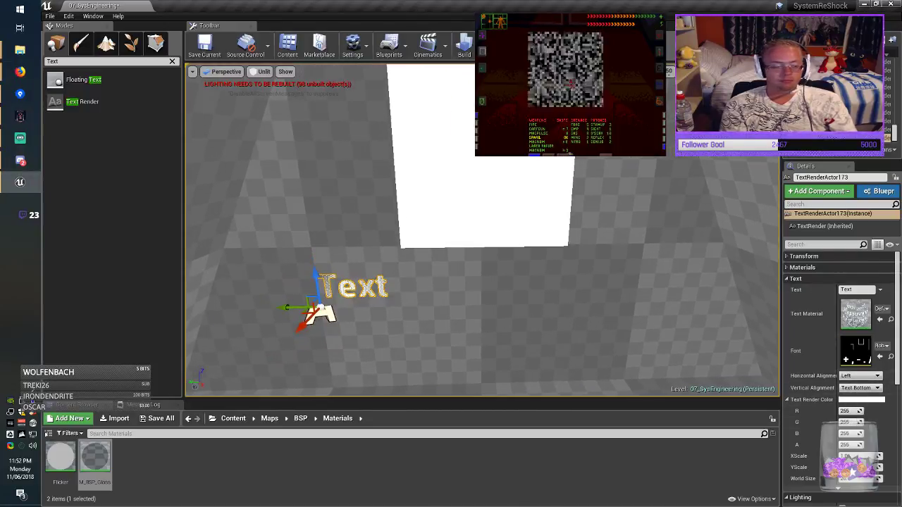
Set the new label's text to Monitor and centre it under the white plane.
left_click(854, 289)
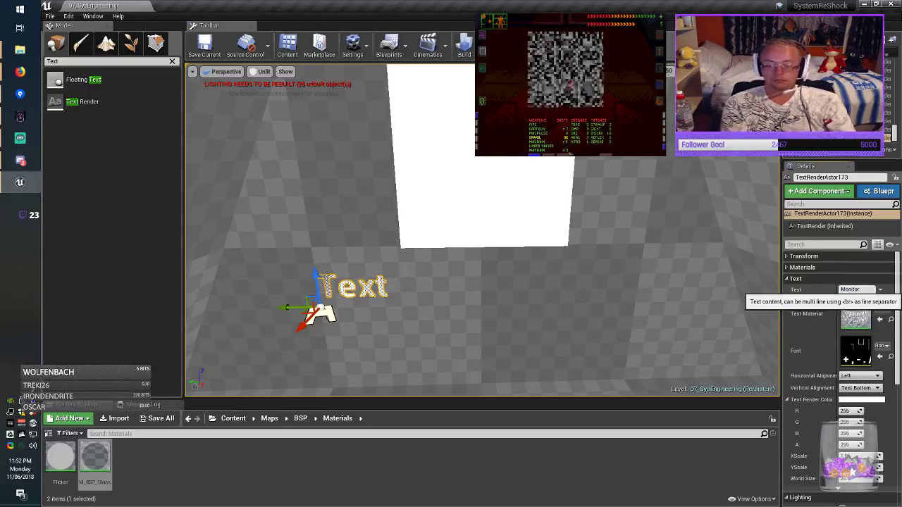
key("Return")
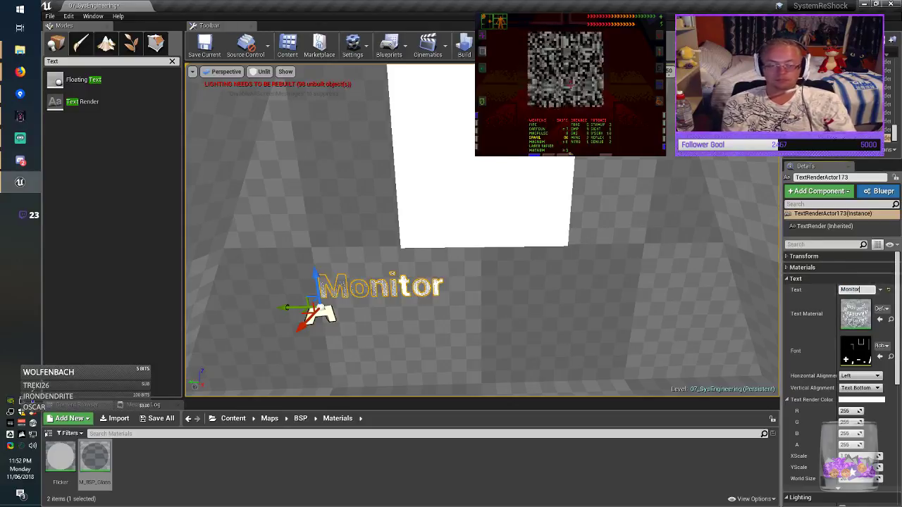
left_click_drag(293, 308, 398, 308)
Duplicate the Monitor label below itself, set the copy's text to Shows Camera POV and centre it under Monitor.
mouse_move(422, 279)
left_mouse_down()
mouse_move(421, 264)
mouse_move(421, 294)
left_mouse_up()
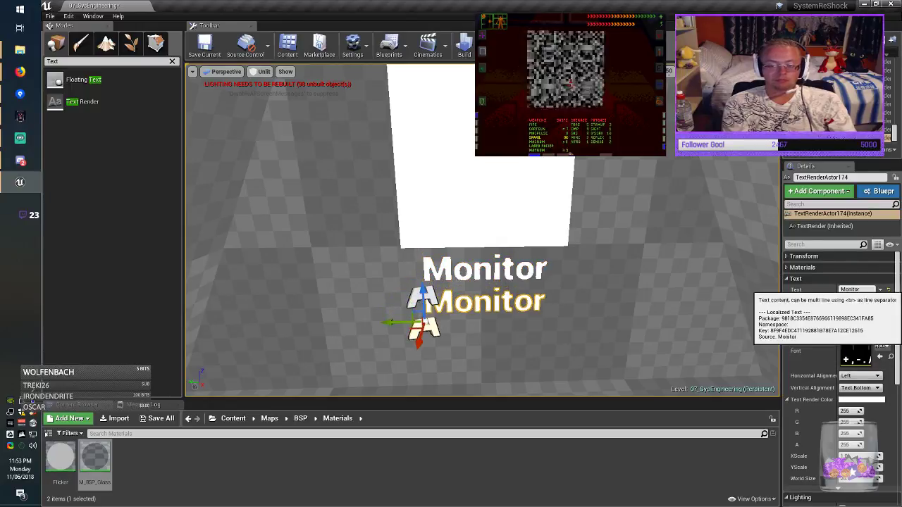
left_click(854, 289)
type("Shows C")
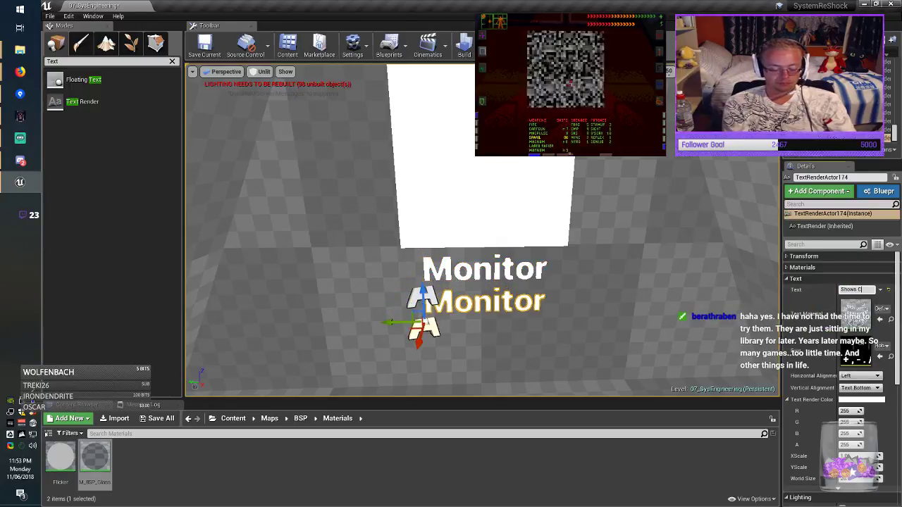
type("amera POV")
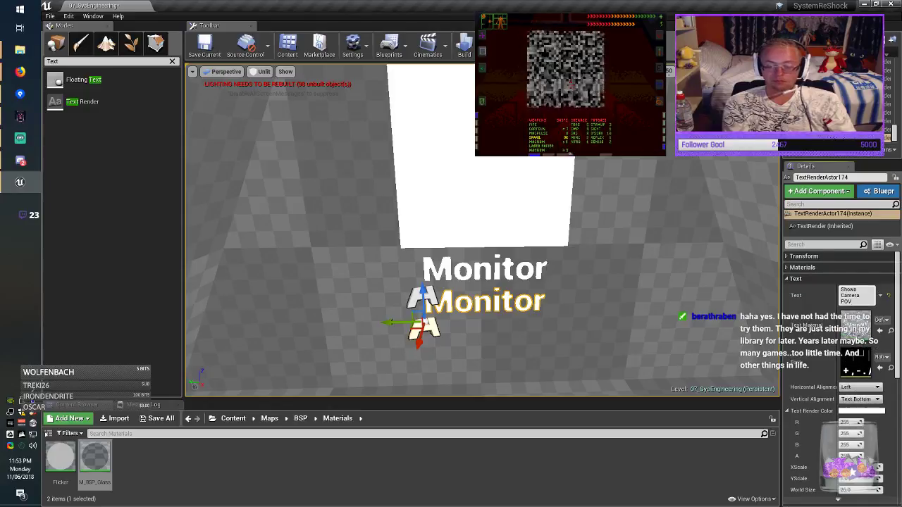
key("Return")
left_click_drag(395, 323, 326, 328)
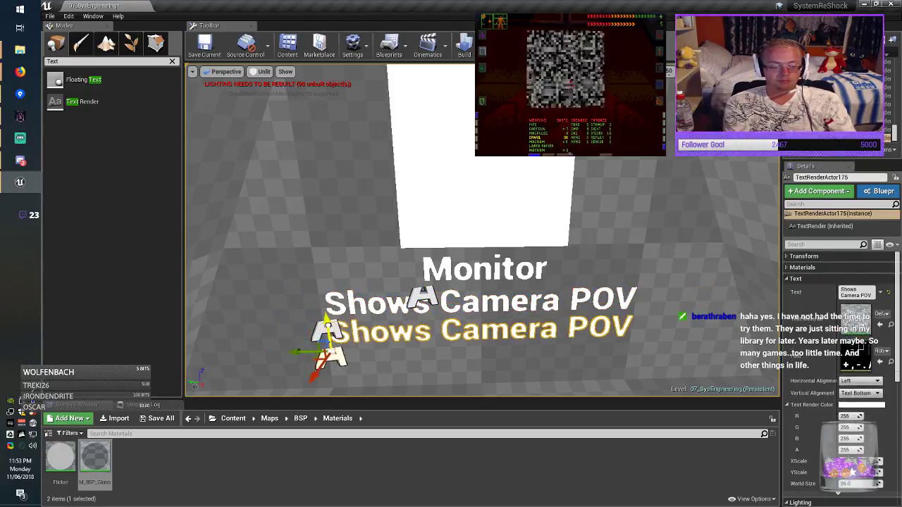
Set the lowest label copy's text to "in ANTENNA room" and centre it under the Shows Camera POV line.
left_click(855, 292)
key("ctrl+a")
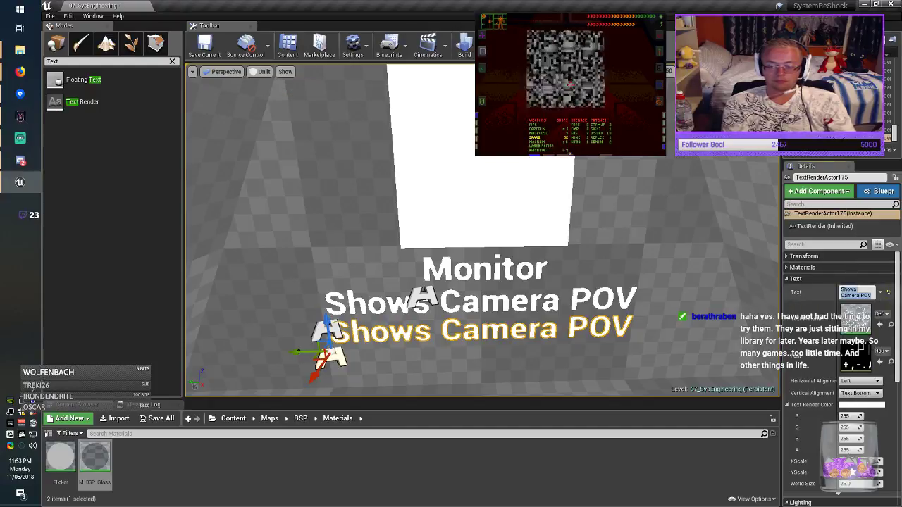
type("(In ANT")
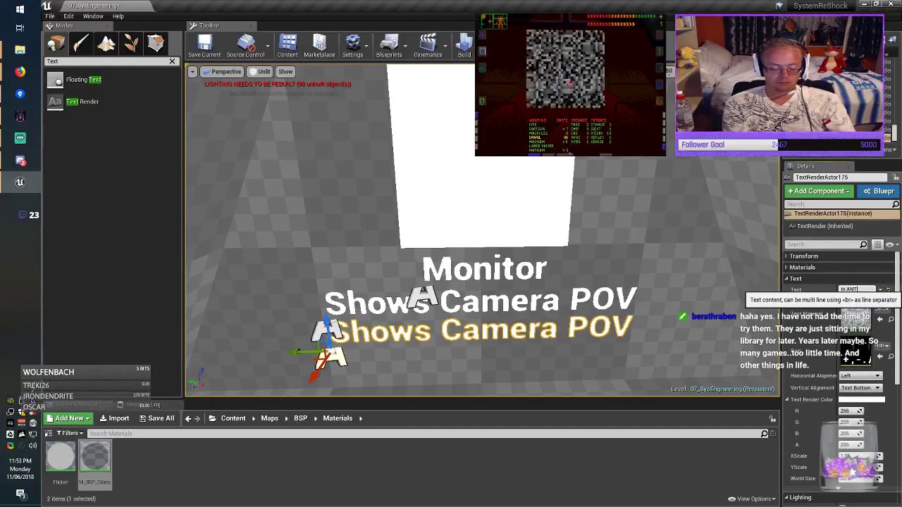
type("ENNA room")
key("Return")
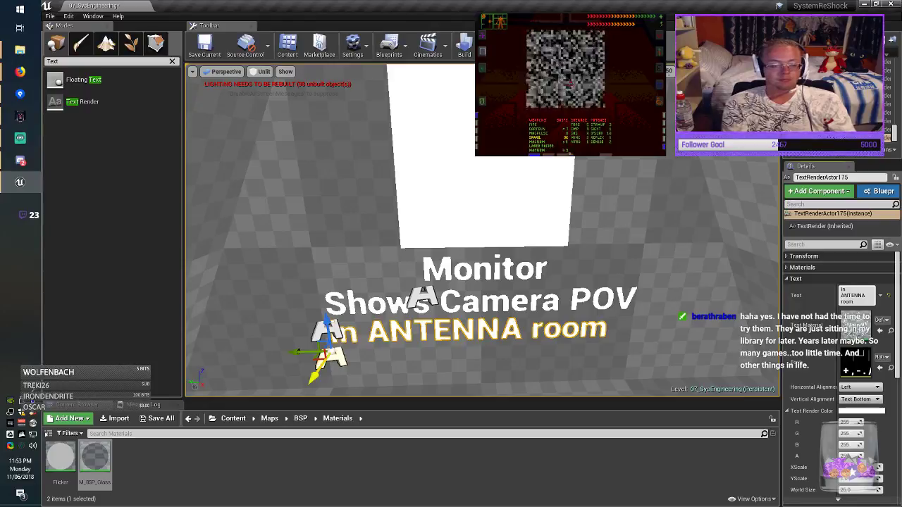
left_click_drag(299, 352, 311, 383)
key("Escape")
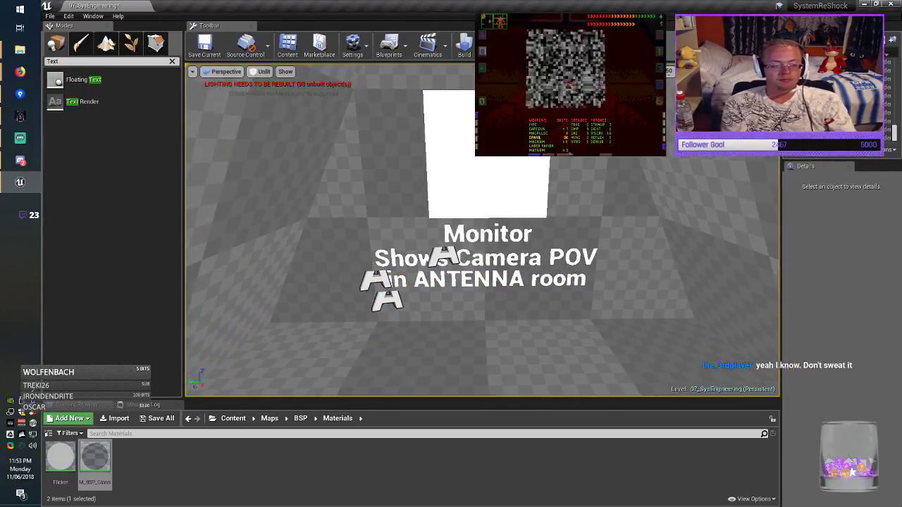
Save the 07_SysEngineering map and switch to the original game to check the next corridor.
left_click(204, 47)
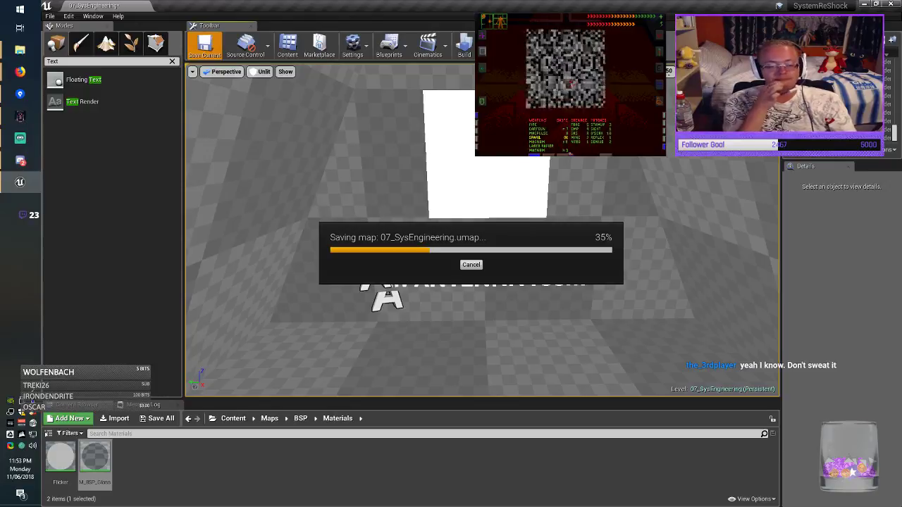
left_click_drag(422, 282, 550, 296)
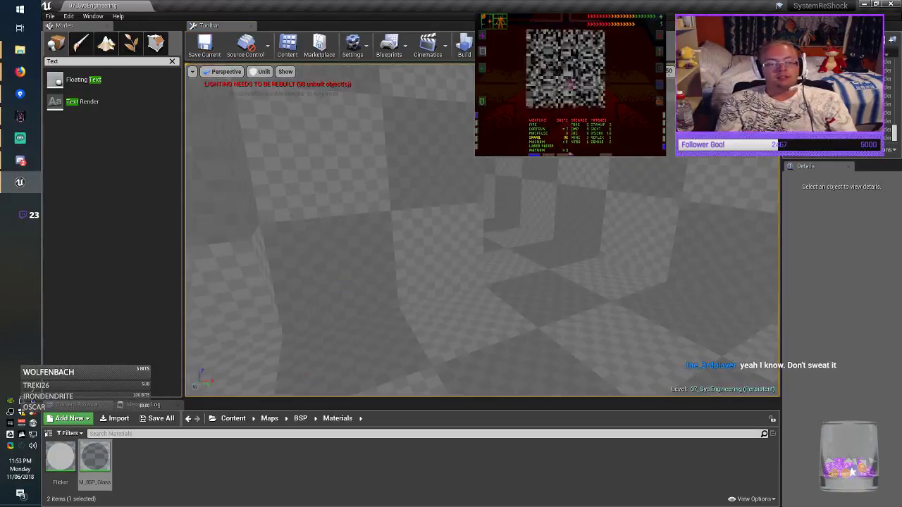
right_click_drag(451, 282, 627, 247)
key("alt+Tab")
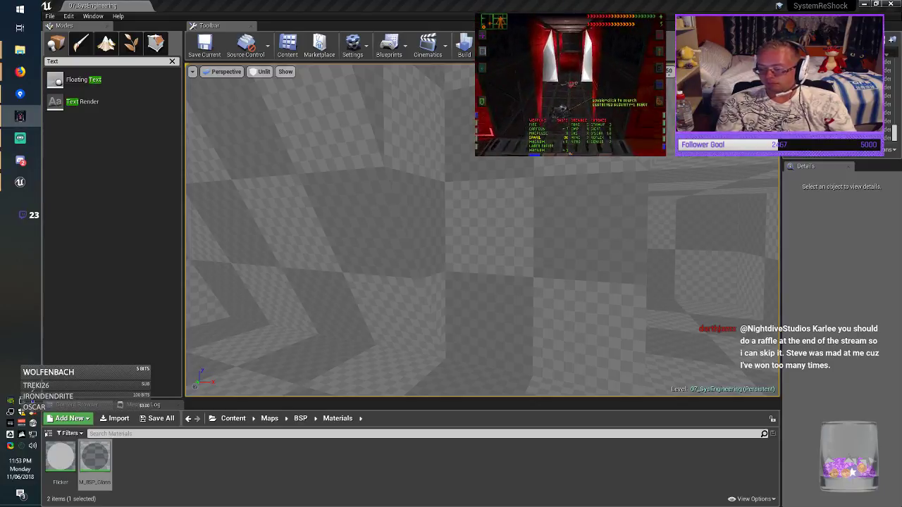
Try the M_BSP_Glass material on the floor surface under the ceiling gap, and undo it.
mouse_move(660, 168)
right_mouse_down()
mouse_move(511, 173)
mouse_move(662, 172)
right_mouse_up()
left_click(374, 345)
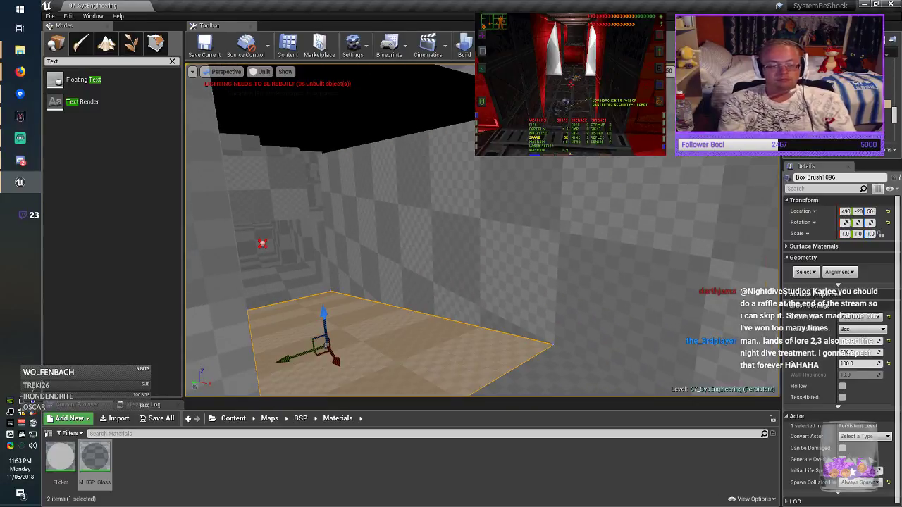
left_click_drag(323, 315, 323, 312)
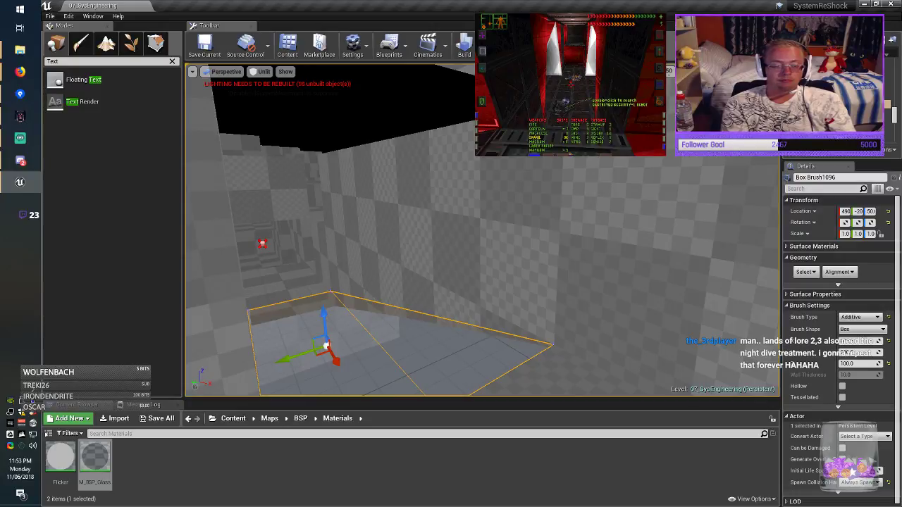
key("Delete")
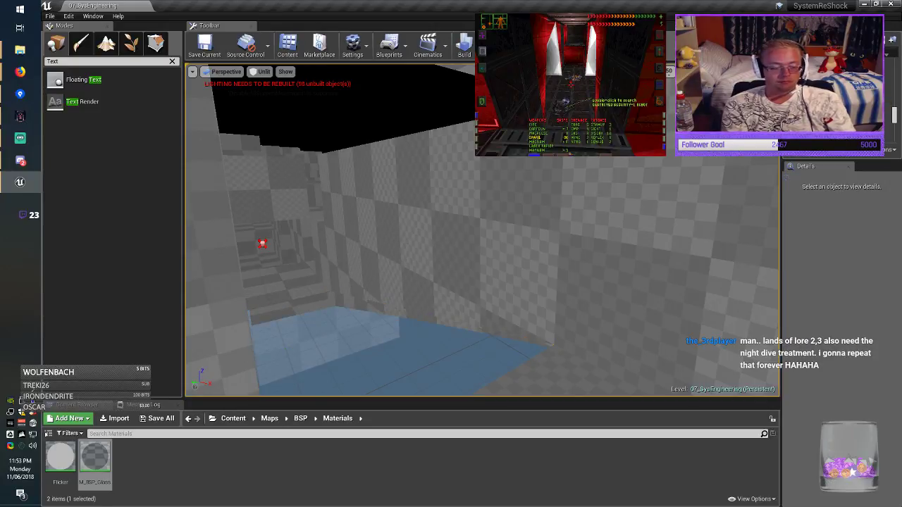
key("ctrl+z")
key("ctrl+z")
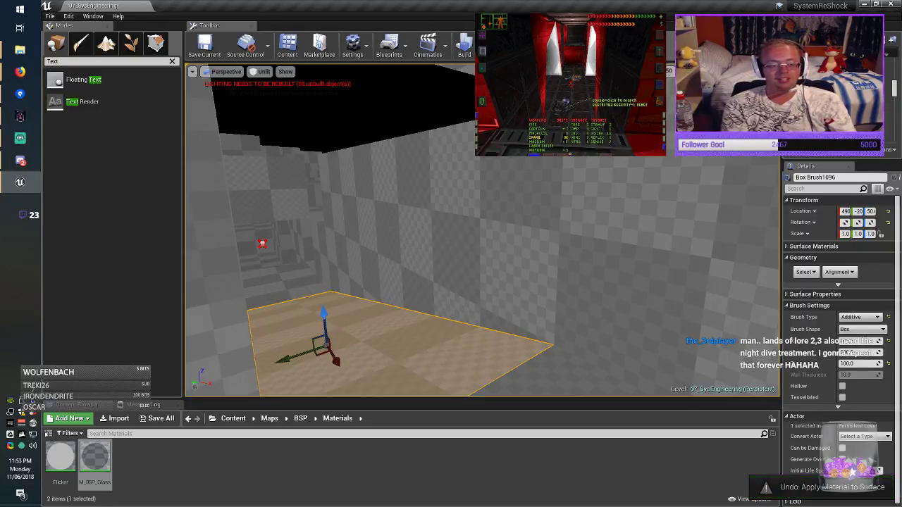
key("Delete")
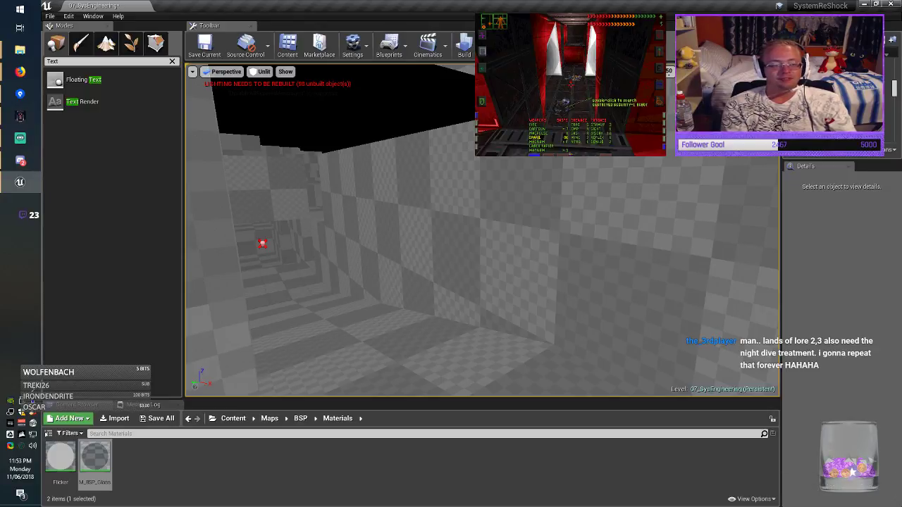
Show the BSP folder's contents, select the 07_SysEngineering map asset instead of the glass material, and save the map.
left_click(373, 349)
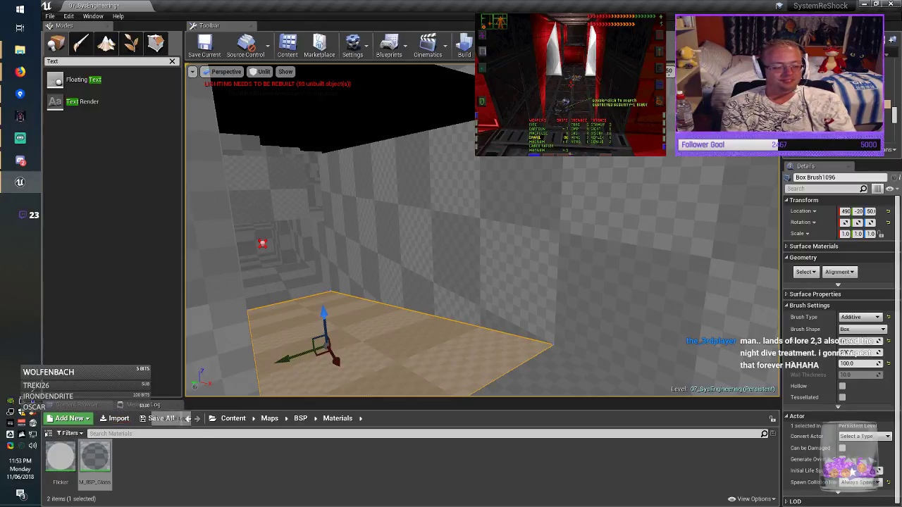
left_click(300, 418)
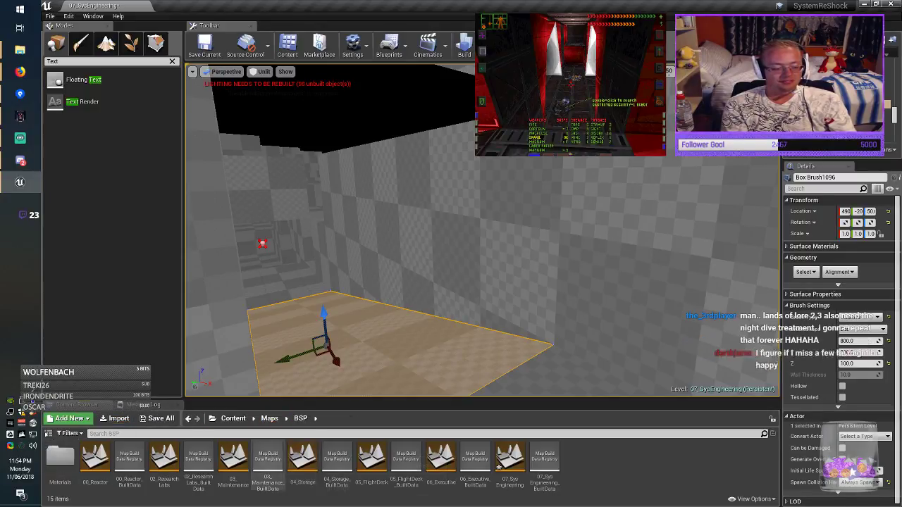
key("Escape")
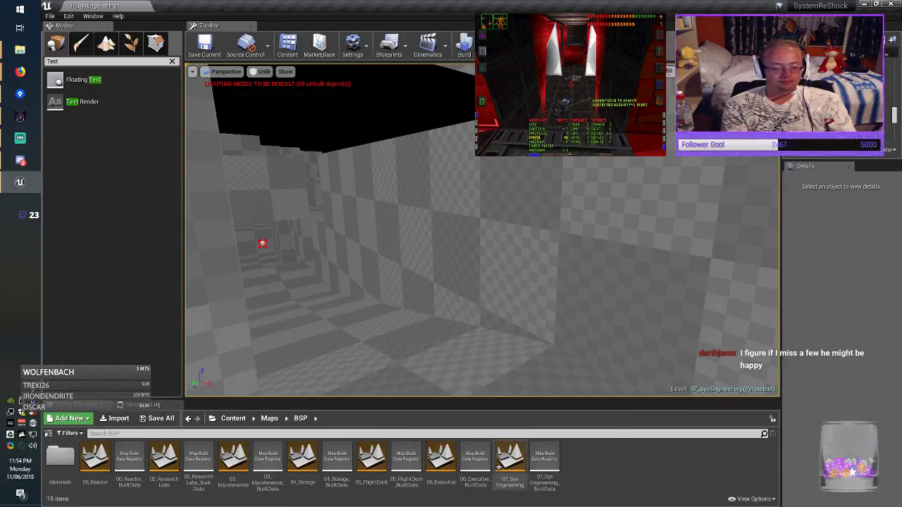
left_click(510, 463)
left_click(204, 44)
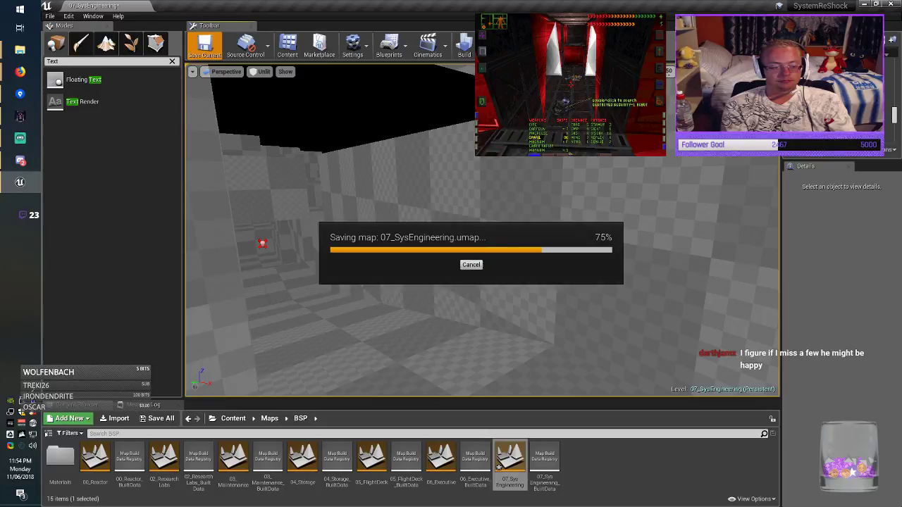
Duplicate the floor brush upward to close the ceiling gap and set the copy's Z size to 200.
left_click(394, 349)
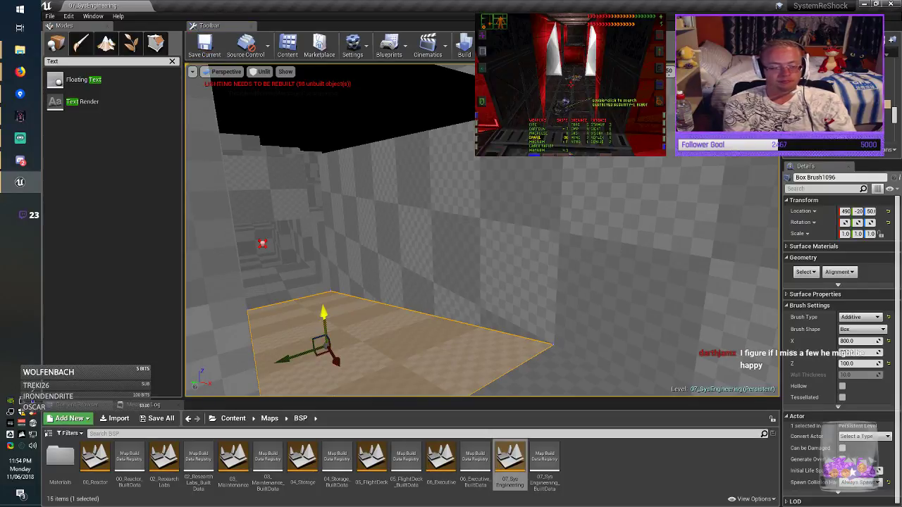
left_click(379, 74)
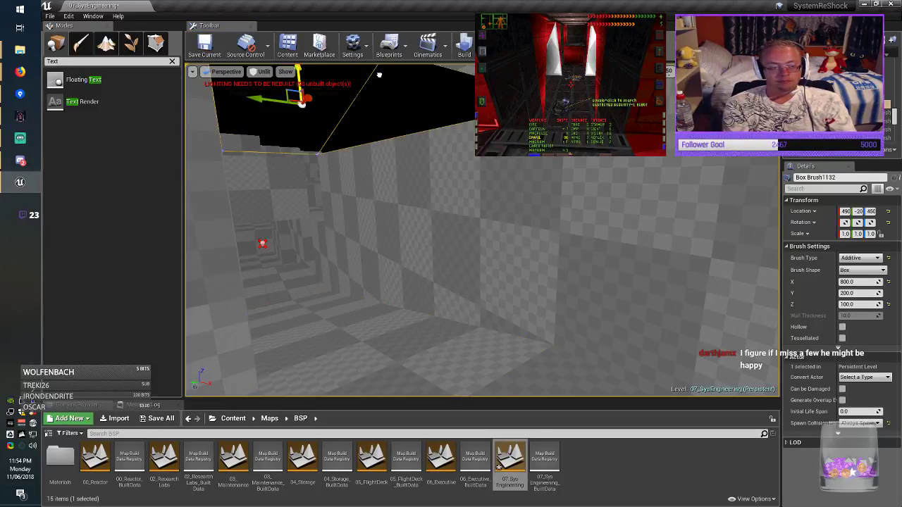
left_click(853, 304)
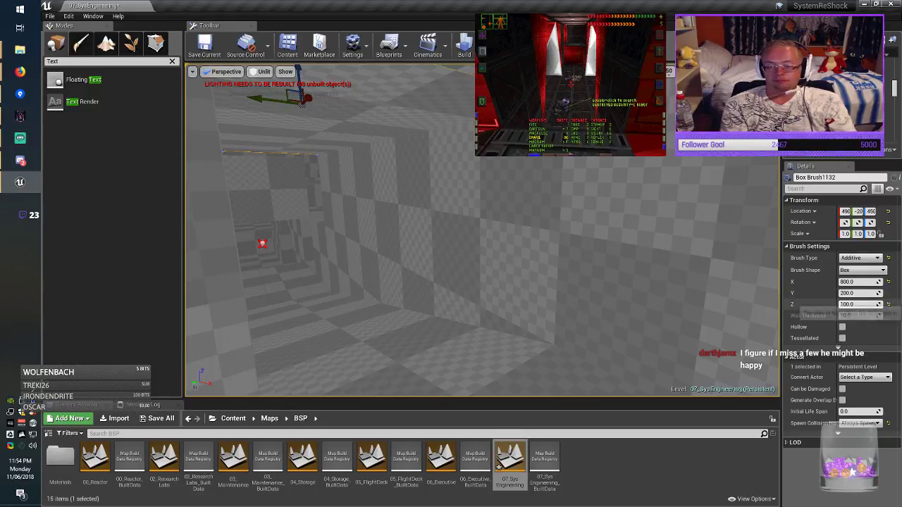
left_click(850, 304)
key("Return")
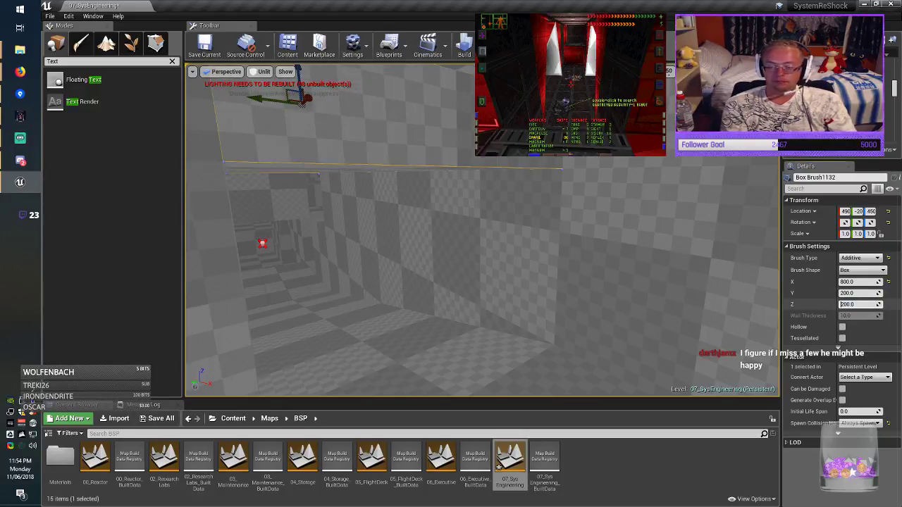
key("Return")
Set the X size of the upper box brush beside the new ceiling to 400 and shift it outward along X.
mouse_move(493, 240)
right_mouse_down()
mouse_move(381, 226)
mouse_move(394, 274)
mouse_move(380, 278)
mouse_move(430, 258)
mouse_move(493, 275)
mouse_move(508, 239)
mouse_move(493, 303)
mouse_move(423, 282)
mouse_move(451, 289)
mouse_move(427, 267)
right_mouse_up()
left_click(396, 258)
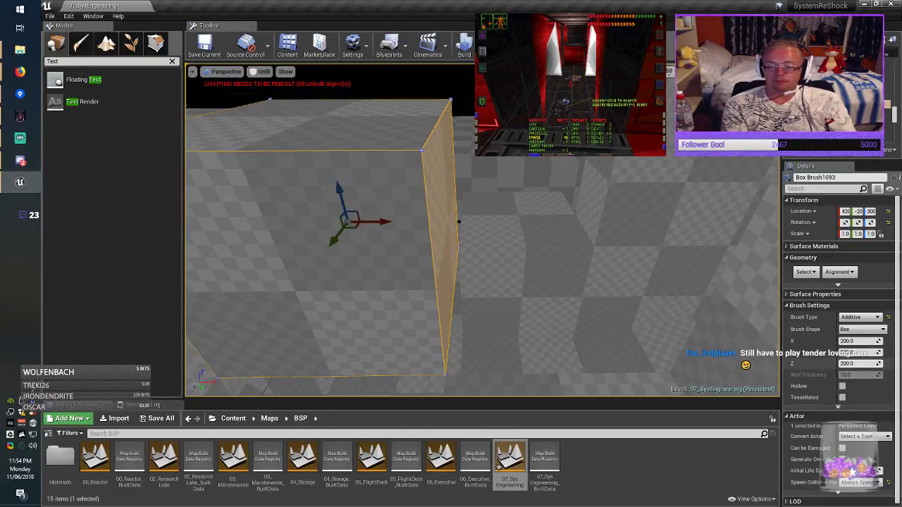
left_click(851, 341)
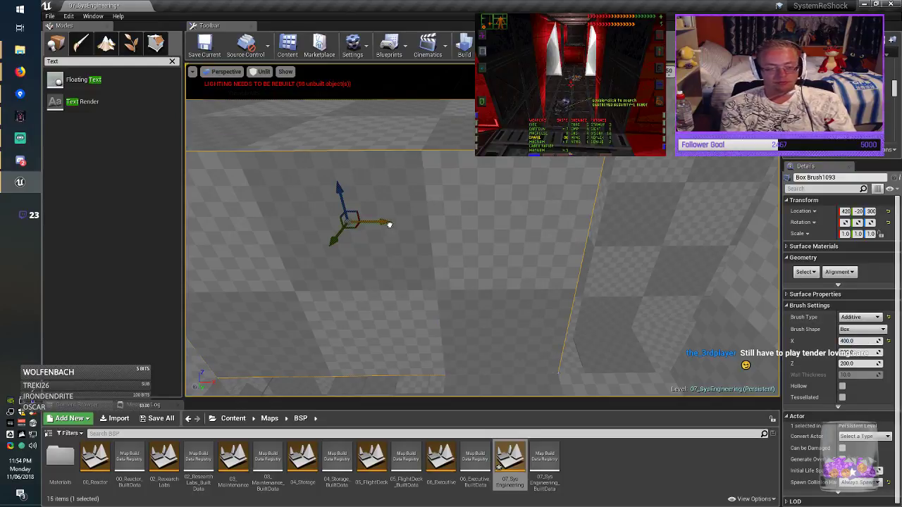
left_click_drag(389, 224, 467, 221)
key("Delete")
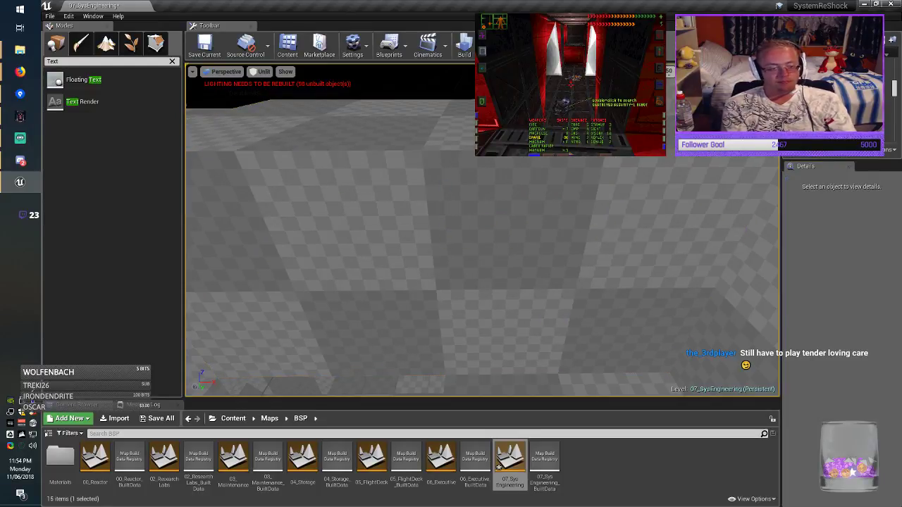
right_click_drag(466, 221, 483, 233)
Realign the textures on all brush surfaces in the level and save the map.
key("ctrl+a")
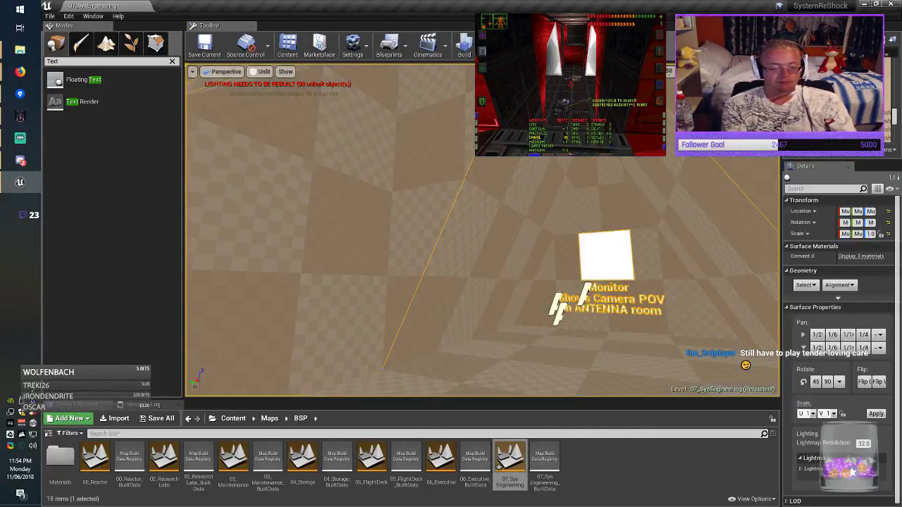
left_click(839, 285)
left_click(854, 295)
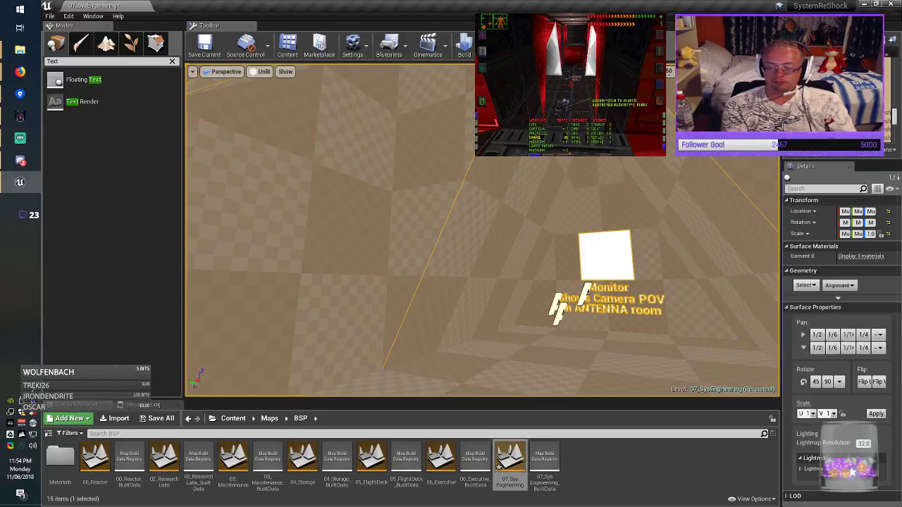
left_click(840, 286)
left_click(854, 306)
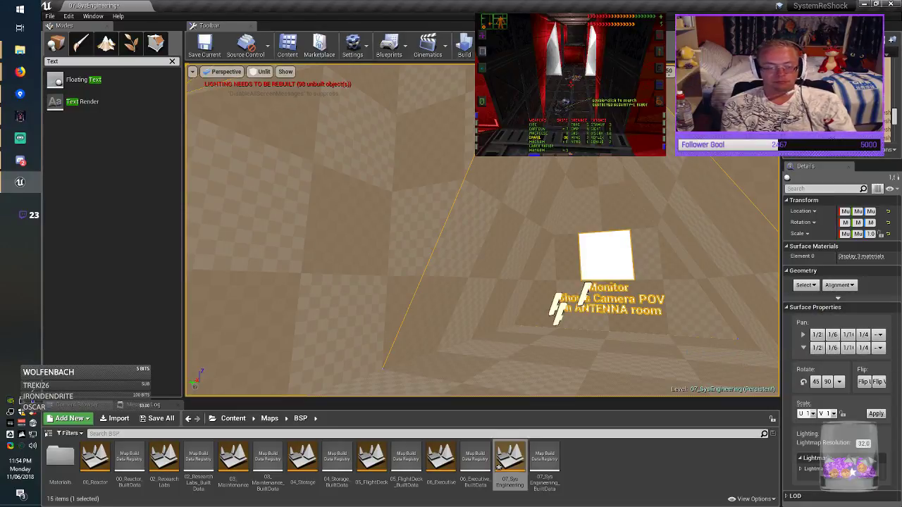
right_click_drag(564, 268, 525, 313)
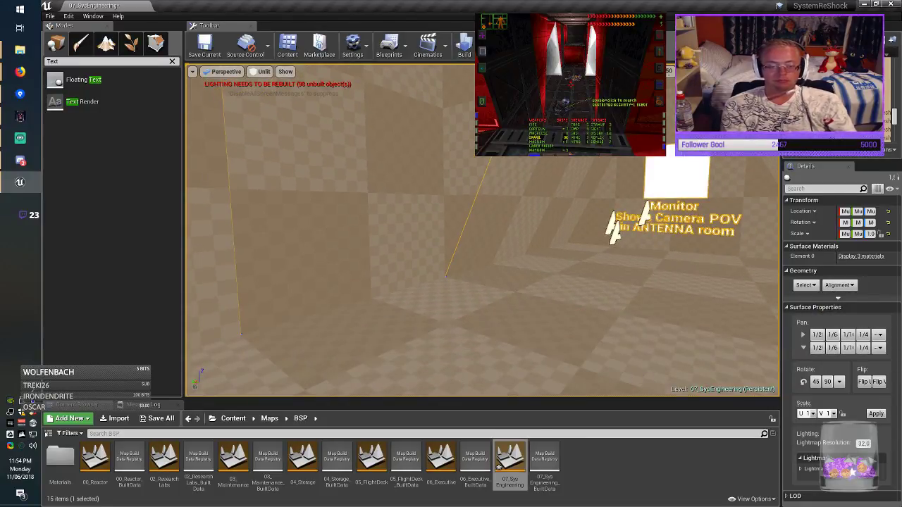
key("Escape")
left_click(205, 46)
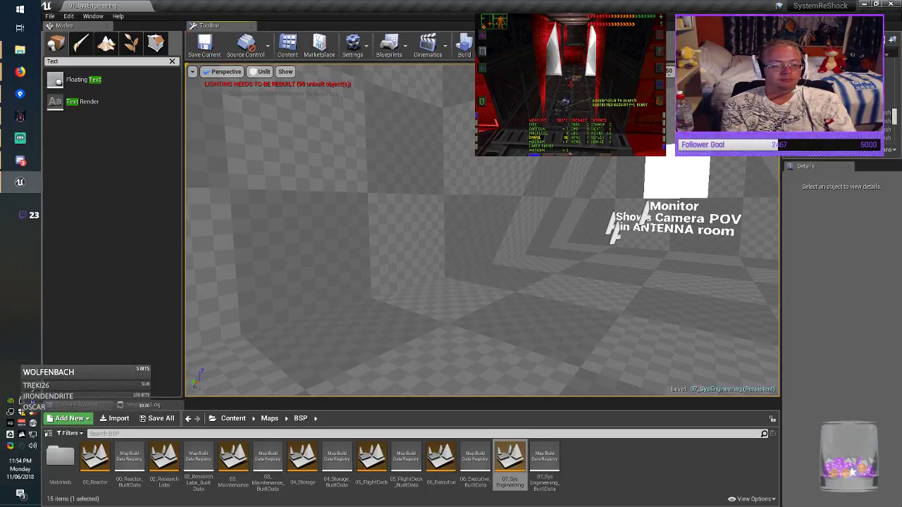
Examine the corridors around the monitor for missing walls and ceilings.
right_click_drag(507, 282, 317, 261)
right_click_drag(482, 247, 585, 247)
right_click_drag(423, 251, 437, 250)
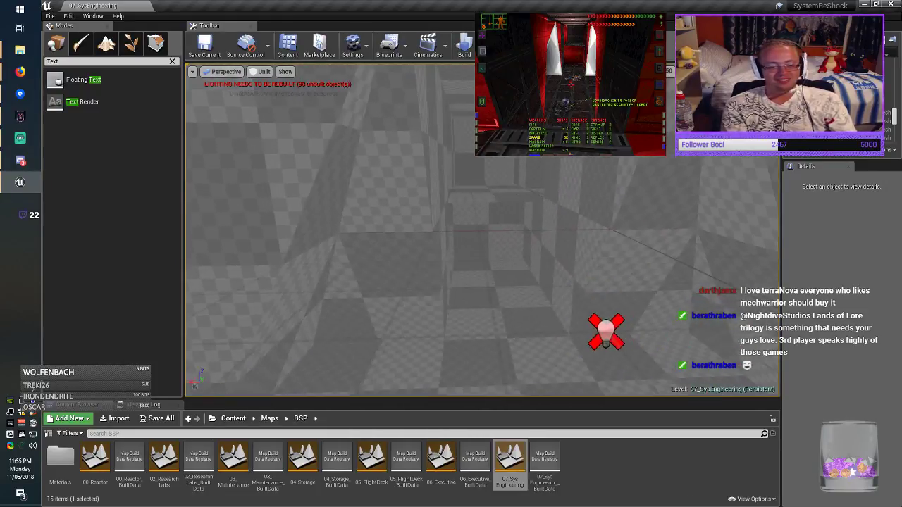
key("w")
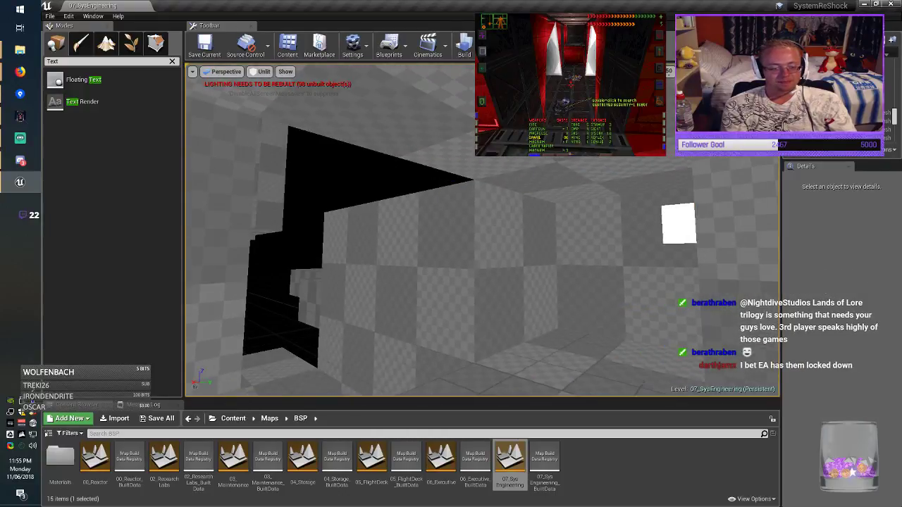
right_click_drag(482, 231, 296, 231)
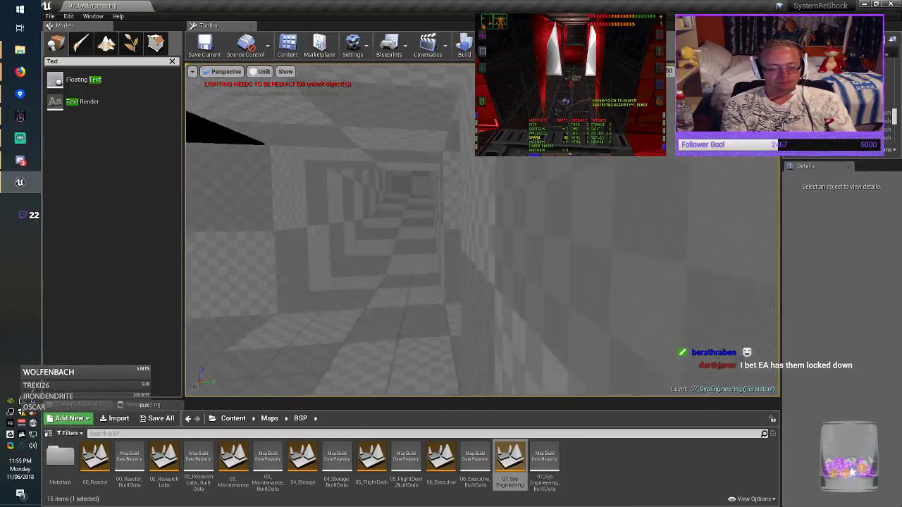
key("s")
right_click_drag(451, 240, 538, 240)
left_click(451, 240)
mouse_move(451, 240)
right_mouse_down()
mouse_move(265, 233)
mouse_move(370, 321)
mouse_move(359, 310)
mouse_move(370, 290)
right_mouse_up()
key("w")
Duplicate the tall wall brush sideways along Y into the adjacent gap and reduce the copy's height.
left_click(592, 268)
mouse_move(592, 268)
right_mouse_down()
mouse_move(567, 268)
mouse_move(648, 205)
right_mouse_up()
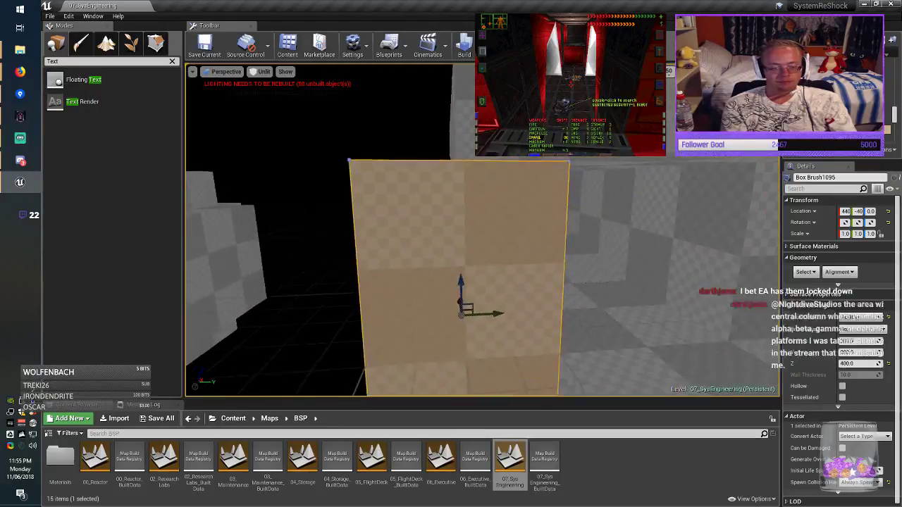
mouse_move(402, 254)
right_mouse_down()
mouse_move(412, 252)
mouse_move(405, 247)
right_mouse_up()
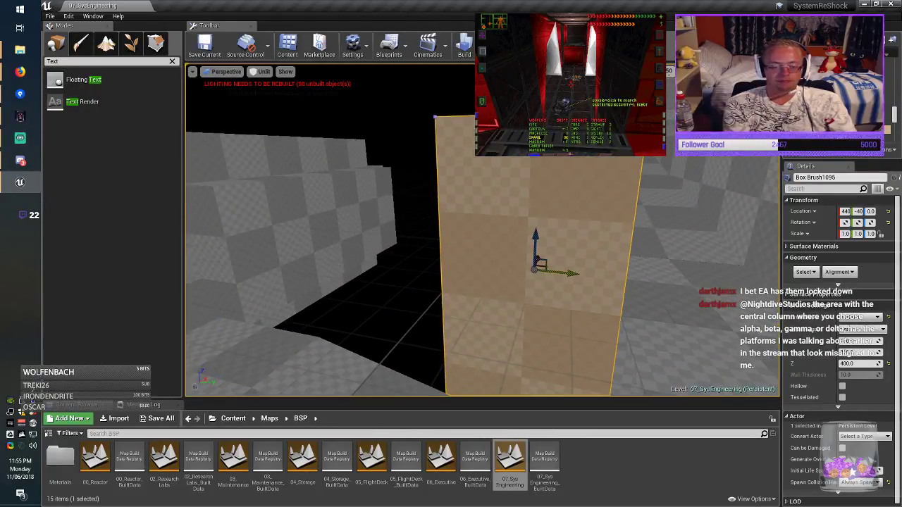
left_click(362, 260)
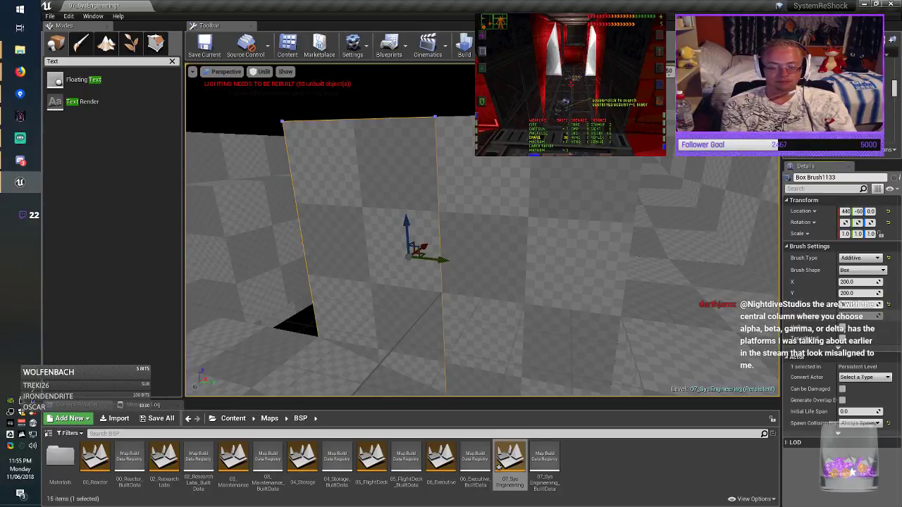
key("Return")
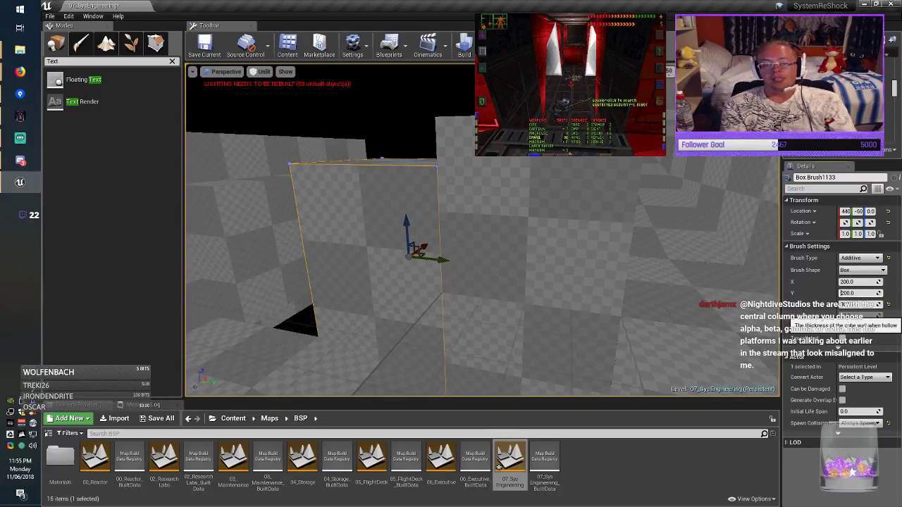
Raise the copied wall brush along Z toward the tops of the neighbouring walls.
left_click_drag(406, 222, 403, 178)
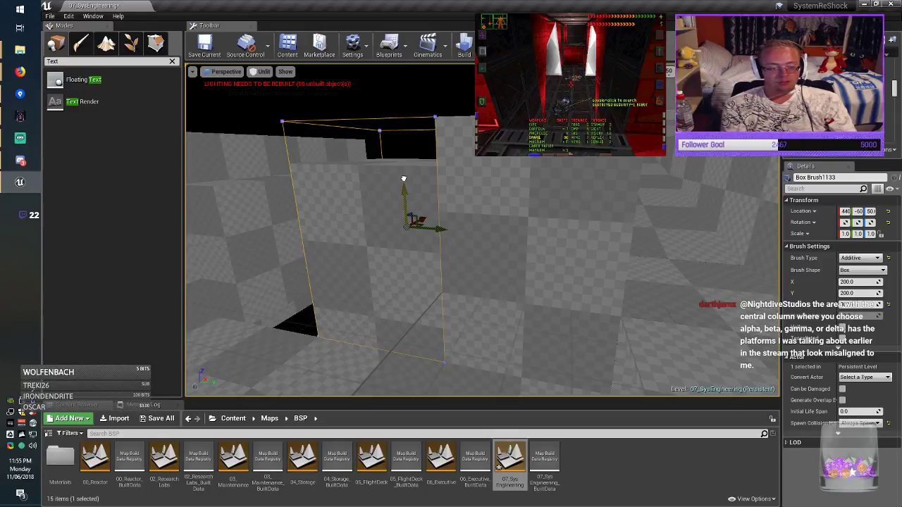
key("Escape")
right_click_drag(404, 179, 352, 203)
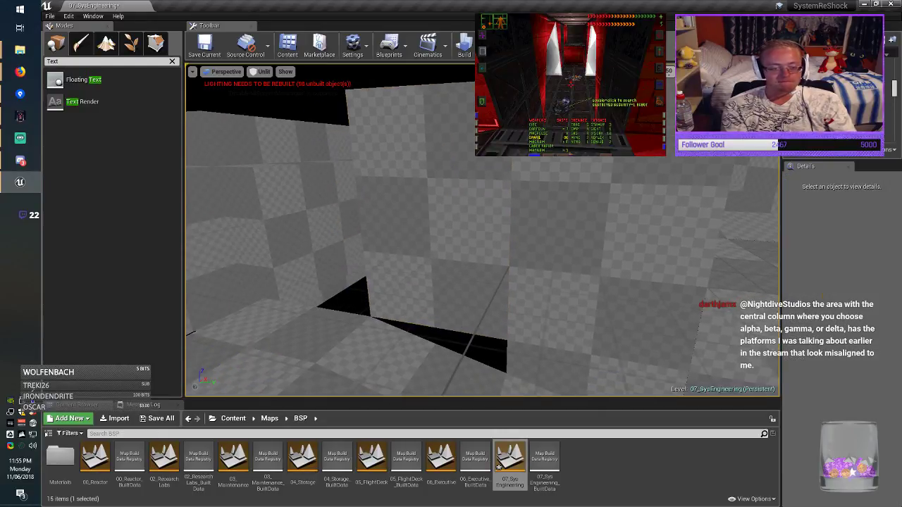
Set the copied wall brush's Z size to 400 and lower it along Z to location 0.
left_click(403, 179)
mouse_move(403, 179)
right_mouse_down()
mouse_move(486, 201)
mouse_move(416, 194)
mouse_move(486, 204)
mouse_move(423, 197)
mouse_move(465, 211)
right_mouse_up()
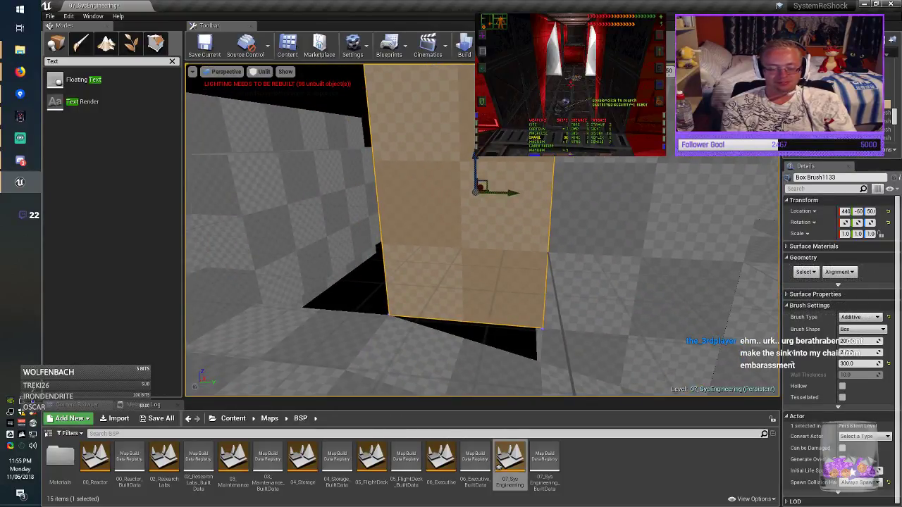
left_click(849, 364)
key("Return")
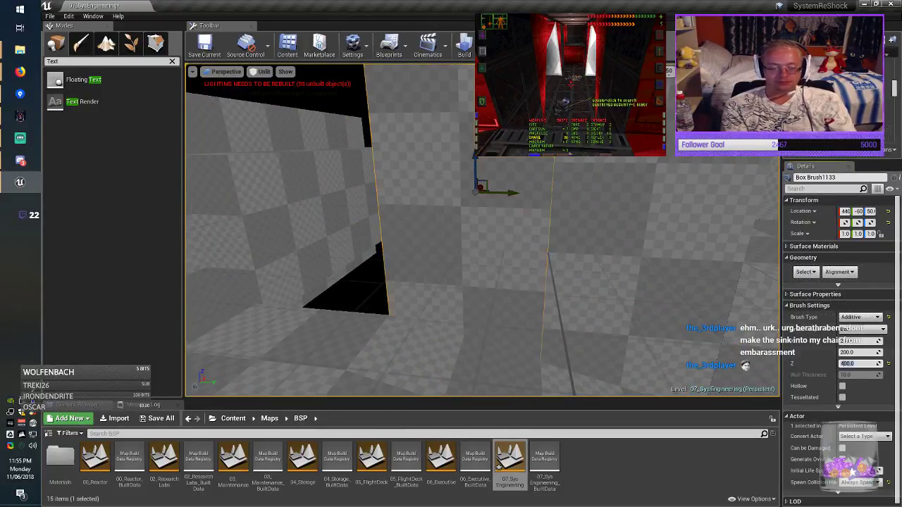
right_click_drag(458, 239, 476, 187)
left_click_drag(449, 223, 450, 247)
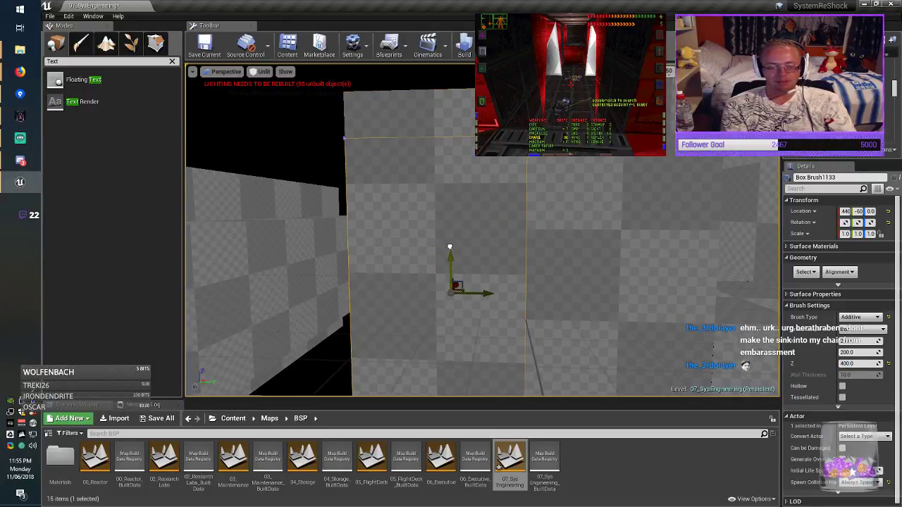
right_click_drag(450, 246, 449, 246)
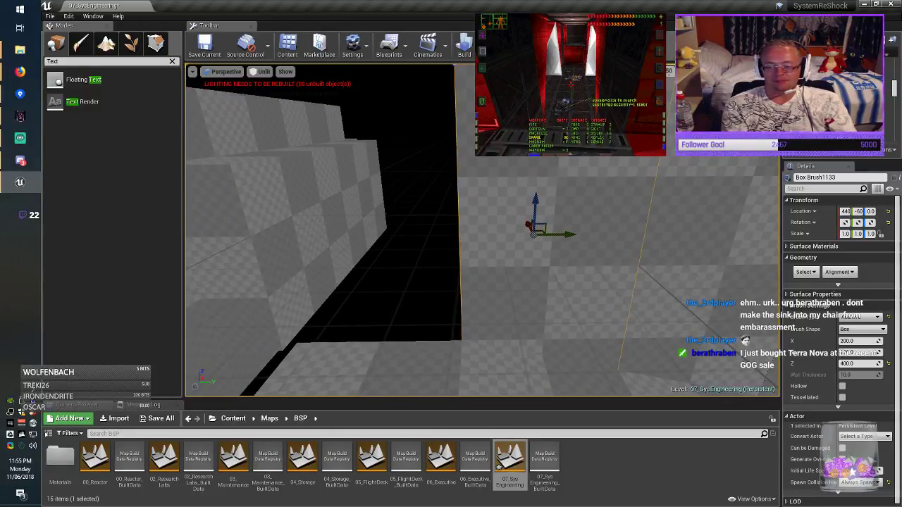
Thin the copied wall brush by setting its X size to 100.
left_click(854, 341)
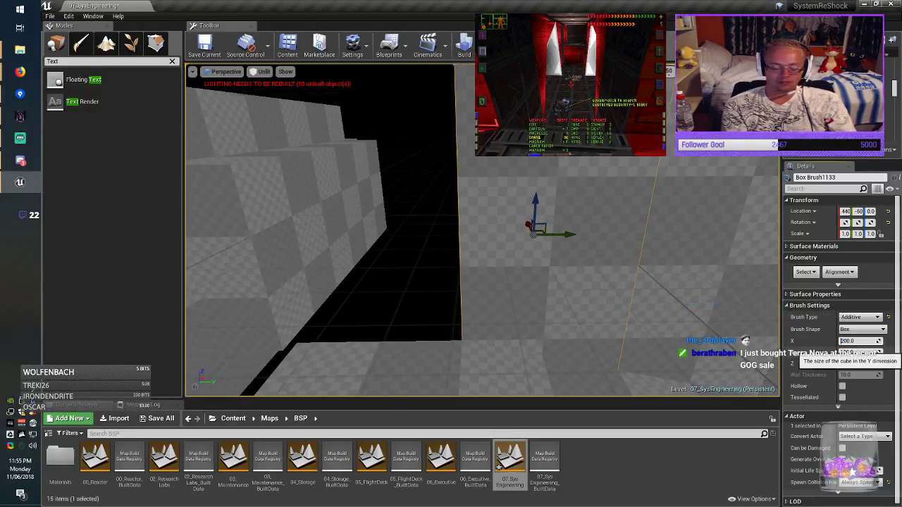
type("100")
key("Return")
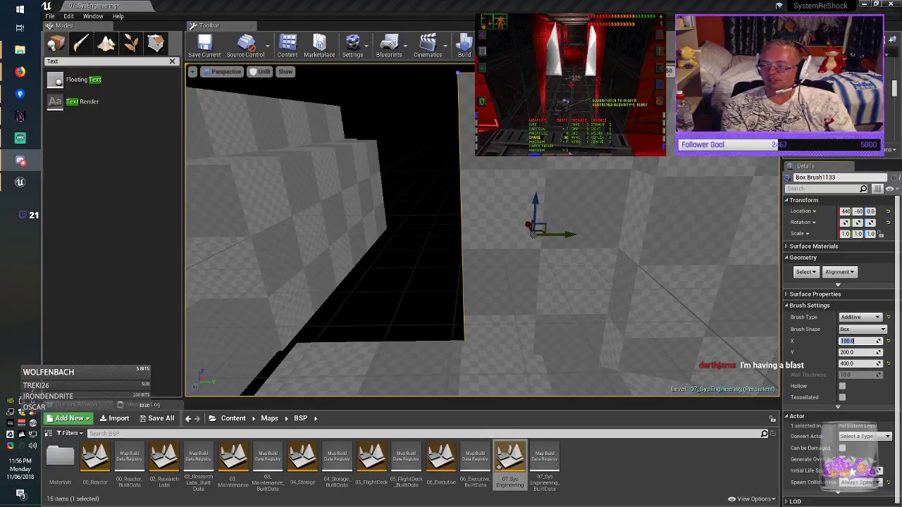
left_click(20, 9)
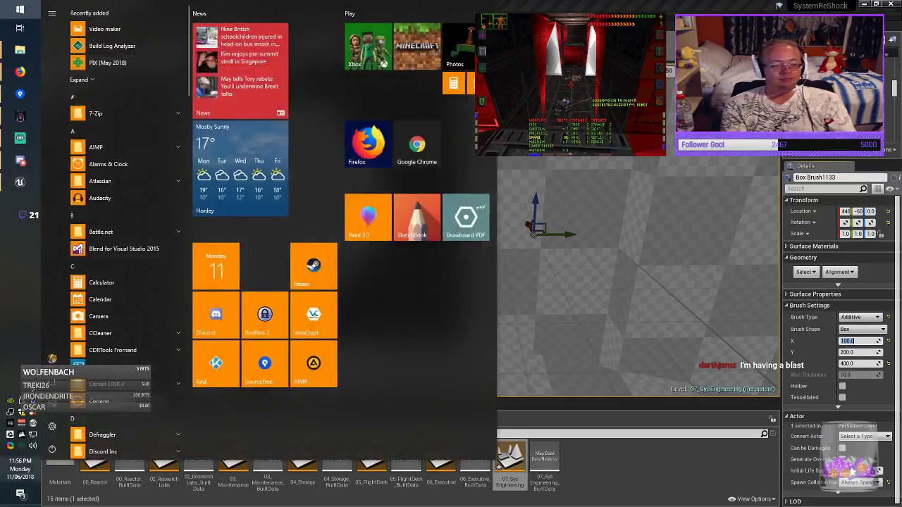
left_click(418, 144)
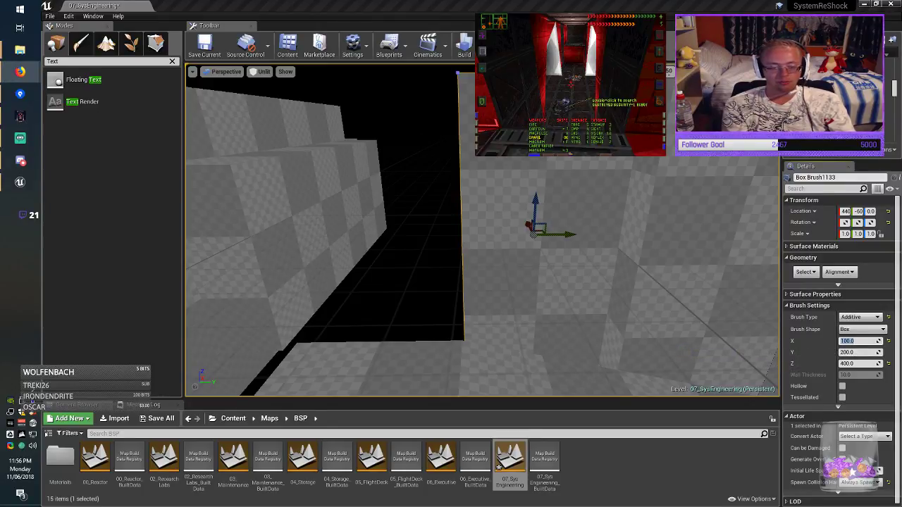
mouse_move(482, 229)
right_mouse_down()
mouse_move(578, 236)
mouse_move(564, 247)
mouse_move(574, 271)
mouse_move(560, 253)
right_mouse_up()
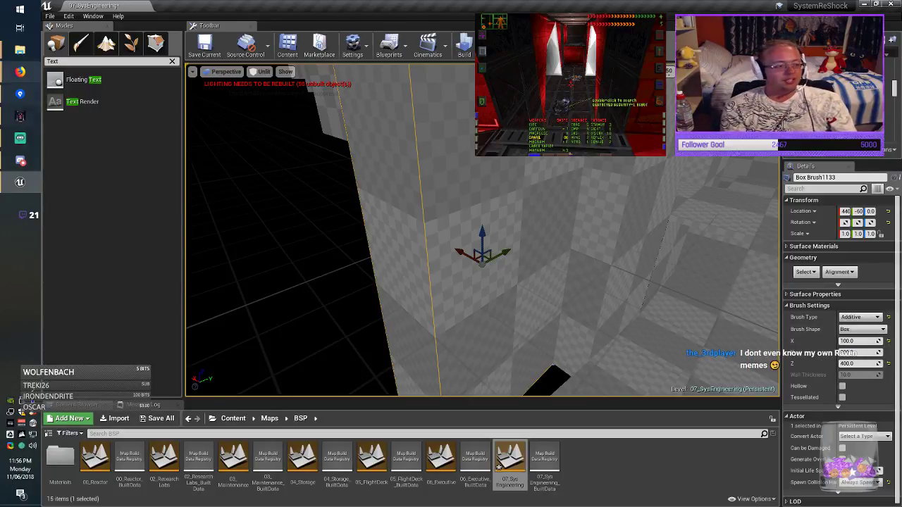
left_click(19, 9)
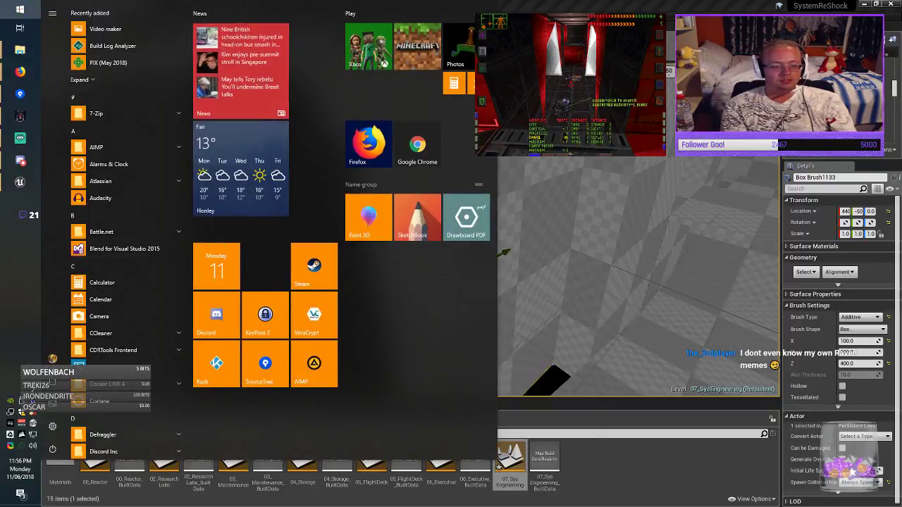
left_click(417, 143)
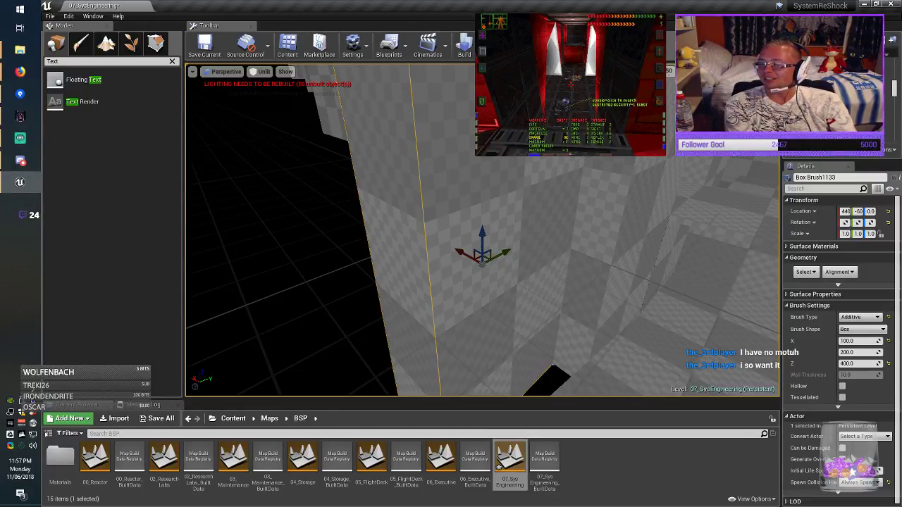
key("alt+Tab")
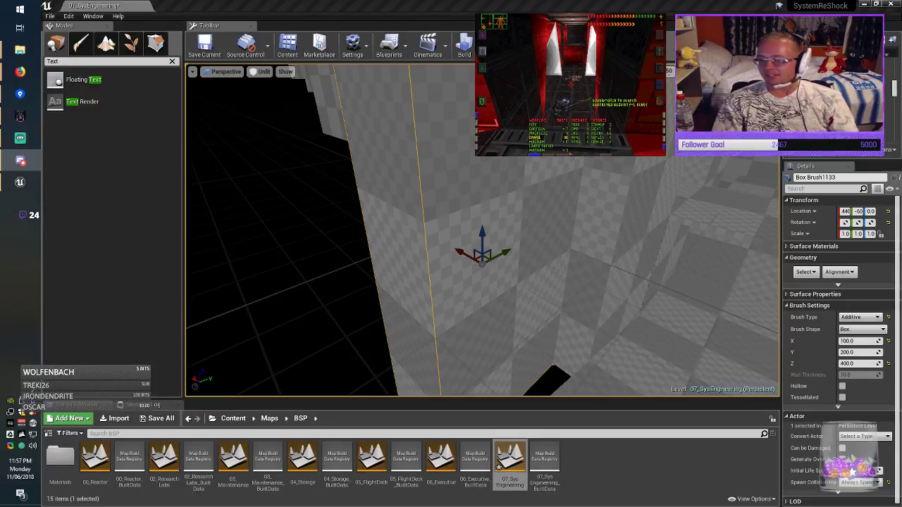
Shift the thinned wall brush along X to line up with the adjoining wall.
right_click_drag(458, 277, 461, 271)
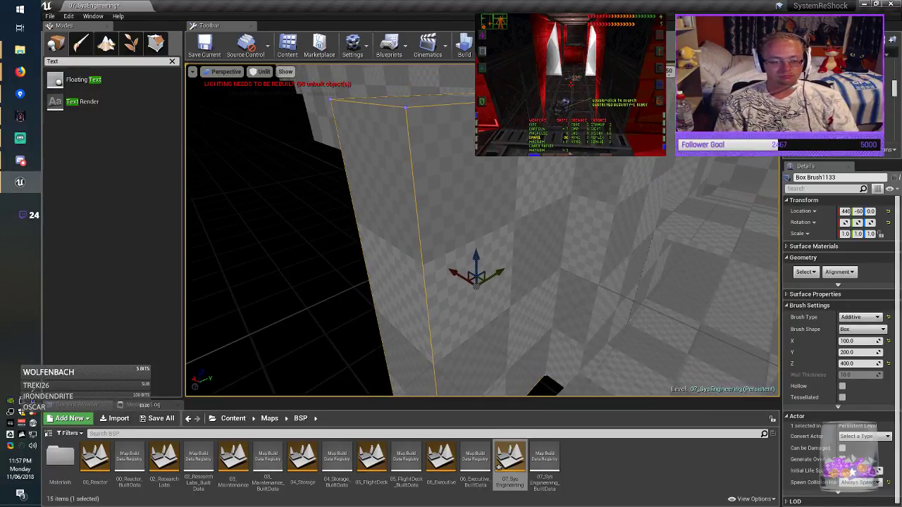
left_click_drag(454, 274, 471, 282)
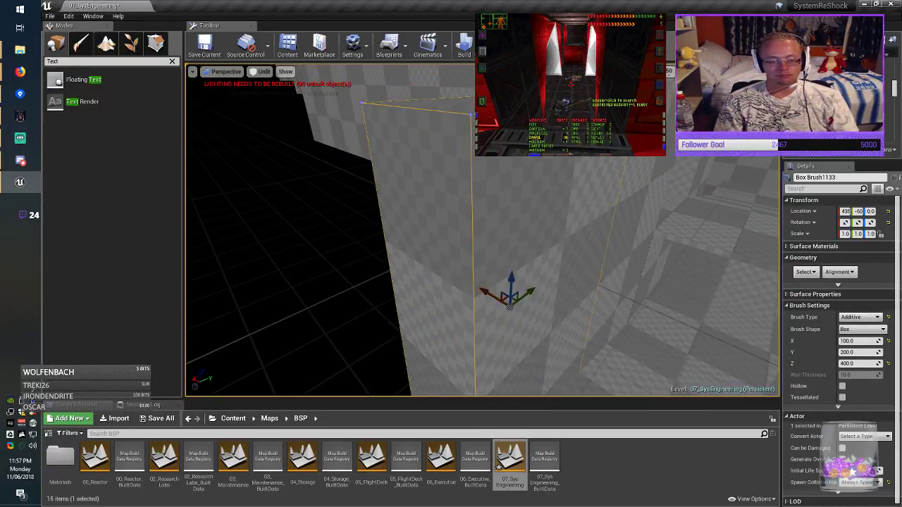
mouse_move(471, 283)
right_mouse_down()
mouse_move(408, 277)
mouse_move(478, 279)
right_mouse_up()
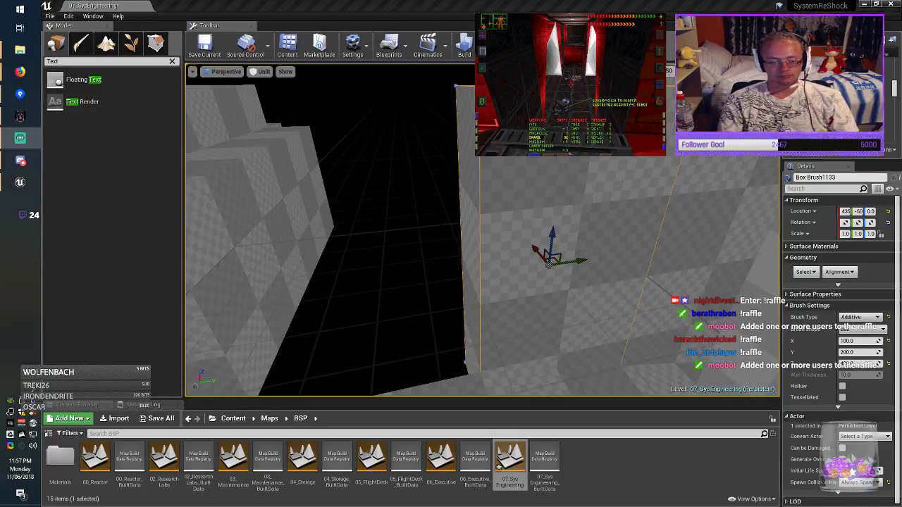
mouse_move(482, 267)
right_mouse_down()
mouse_move(535, 296)
mouse_move(507, 285)
right_mouse_up()
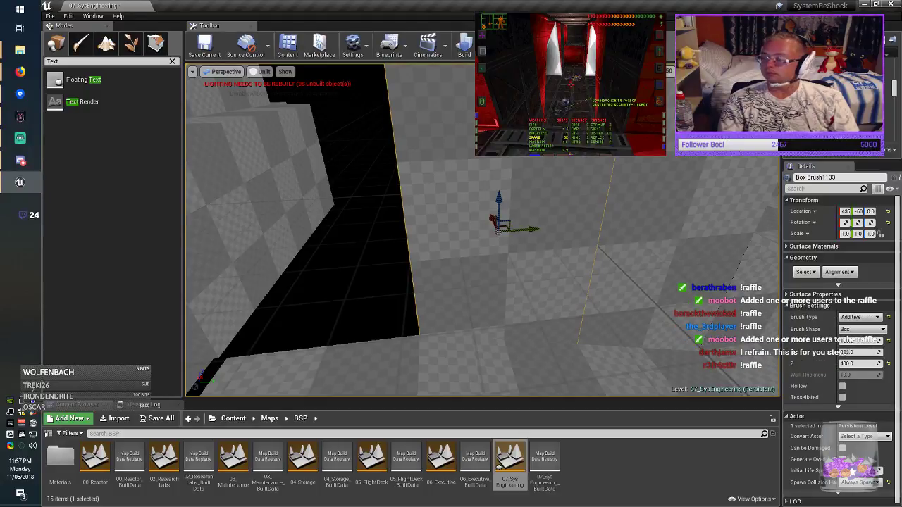
mouse_move(507, 285)
right_mouse_down()
mouse_move(466, 264)
mouse_move(437, 271)
right_mouse_up()
mouse_move(476, 239)
right_mouse_down()
mouse_move(491, 235)
mouse_move(476, 246)
right_mouse_up()
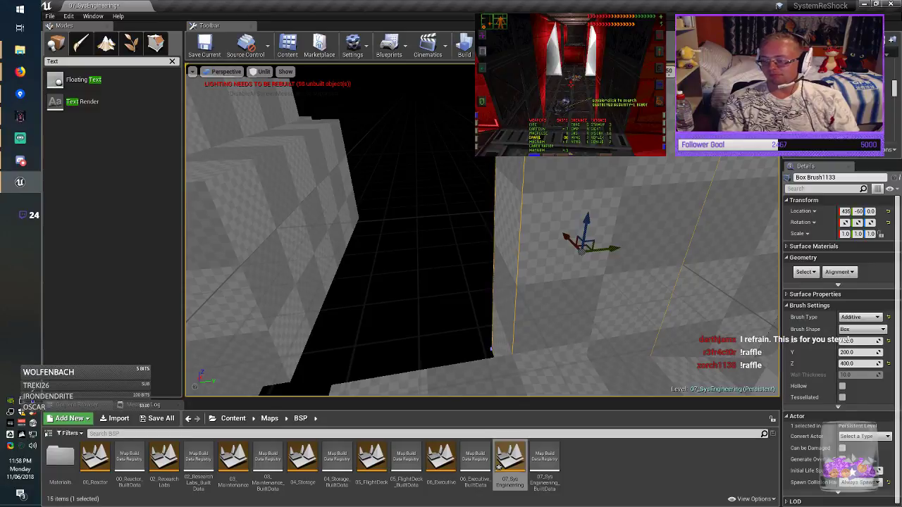
key("alt+Tab")
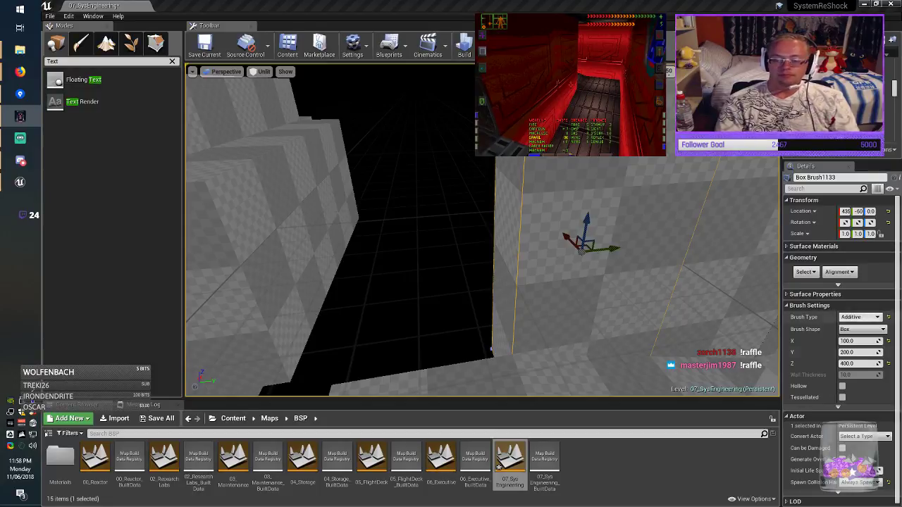
Set the wall brush's Y size to 400 and shift it along Y to cover the open side of the corridor.
left_click(851, 352)
key("Home")
key("Delete")
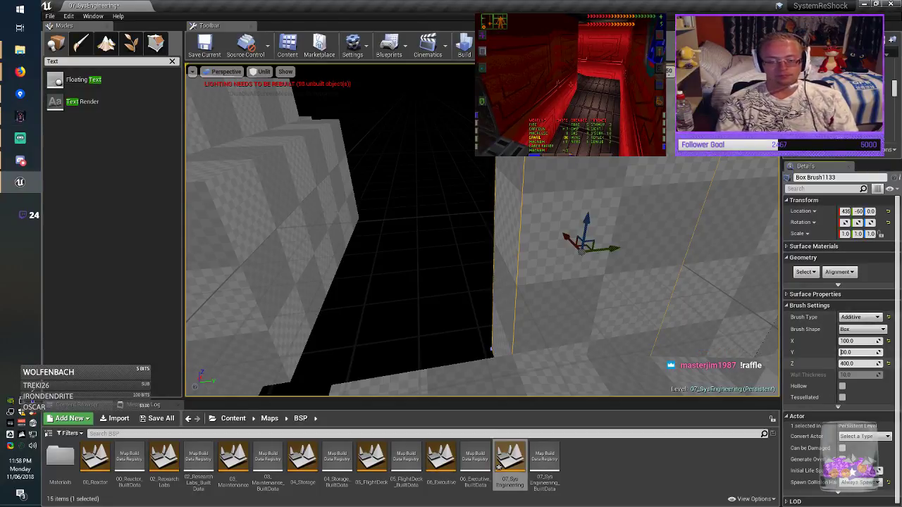
type("4")
key("Return")
mouse_move(612, 249)
left_mouse_down()
mouse_move(518, 254)
mouse_move(540, 254)
left_mouse_up()
mouse_move(540, 254)
right_mouse_down()
mouse_move(536, 218)
mouse_move(585, 237)
mouse_move(522, 219)
mouse_move(539, 253)
right_mouse_up()
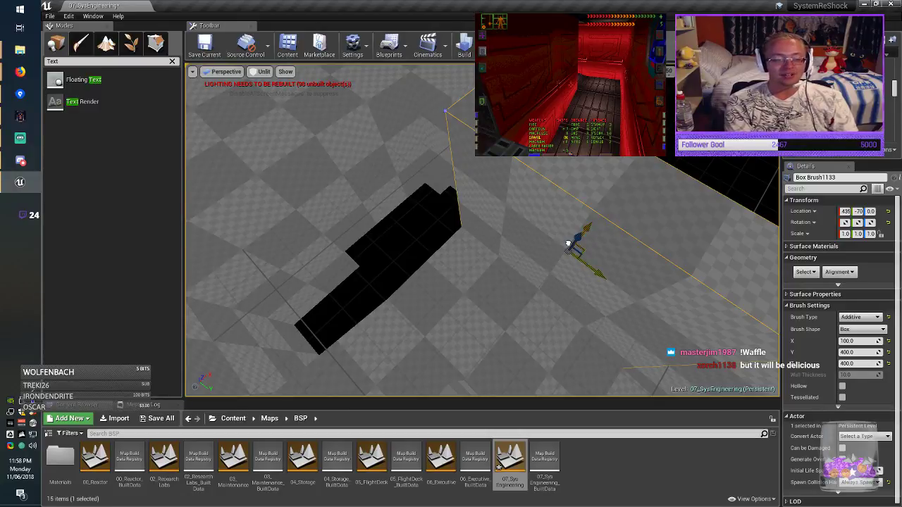
Duplicate the wall brush along X and Y across the corridor and set the copy's Y size to 100.
mouse_move(568, 244)
left_mouse_down("alt")
mouse_move(330, 231)
mouse_move(402, 235)
left_mouse_up("alt")
right_click_drag(394, 246, 395, 246)
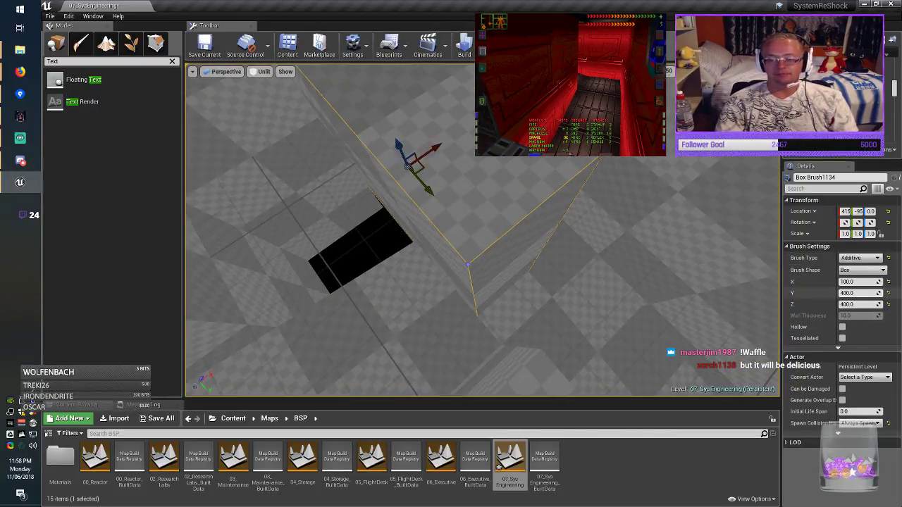
left_click(850, 293)
type("200")
key("Return")
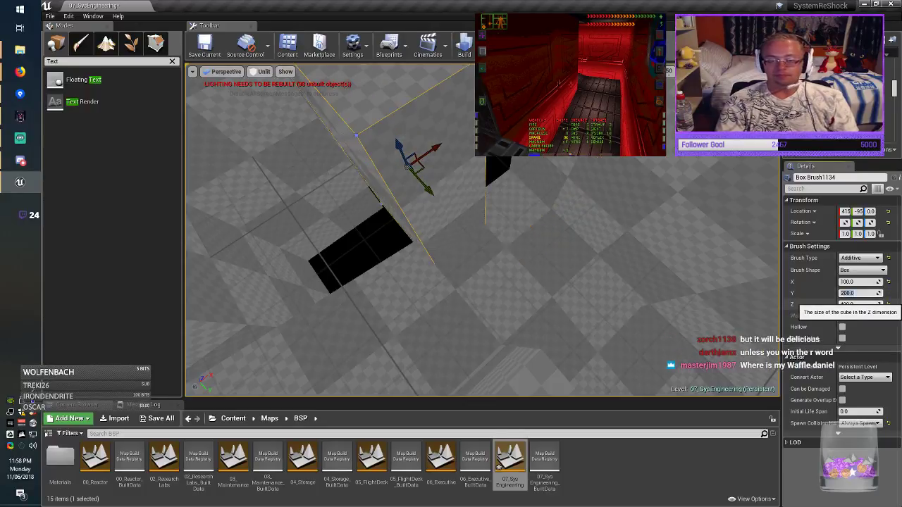
type("1")
key("Return")
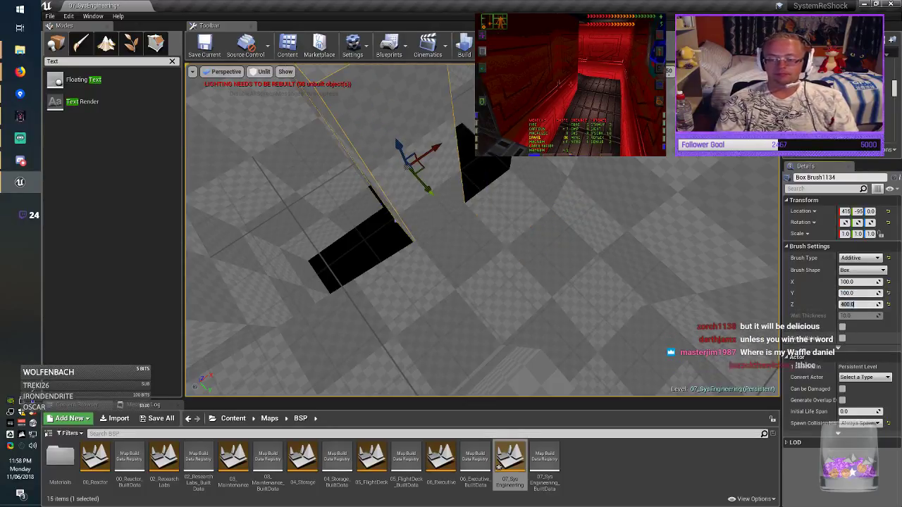
mouse_move(634, 281)
right_mouse_down()
mouse_move(577, 261)
mouse_move(606, 264)
mouse_move(620, 286)
mouse_move(605, 244)
right_mouse_up()
right_click_drag(483, 232, 483, 233)
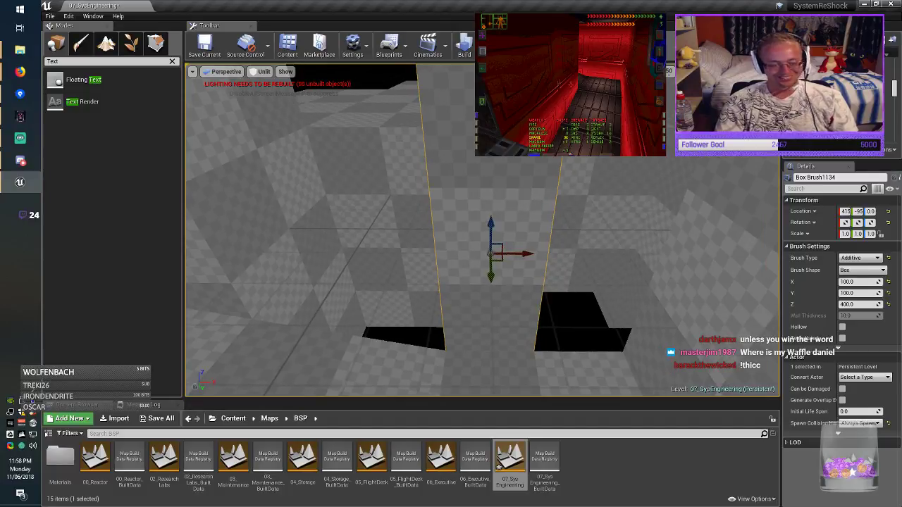
Set the new end wall brush's X size to 400 and shift it along X to close the corridor gap.
left_click(856, 294)
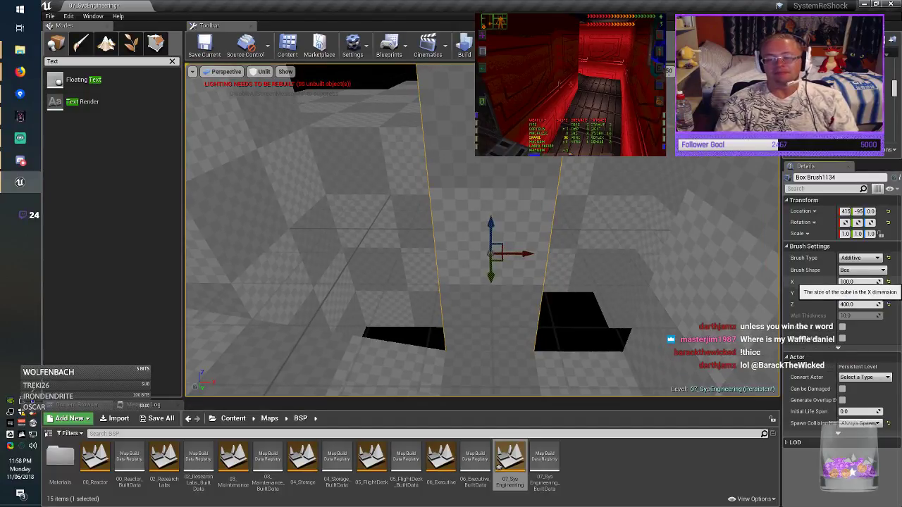
left_click(851, 282)
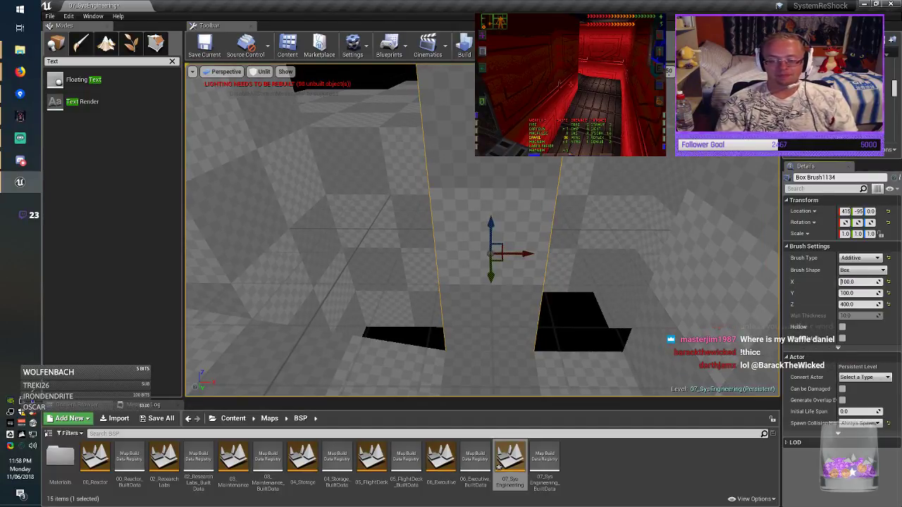
left_click(858, 282)
type("400")
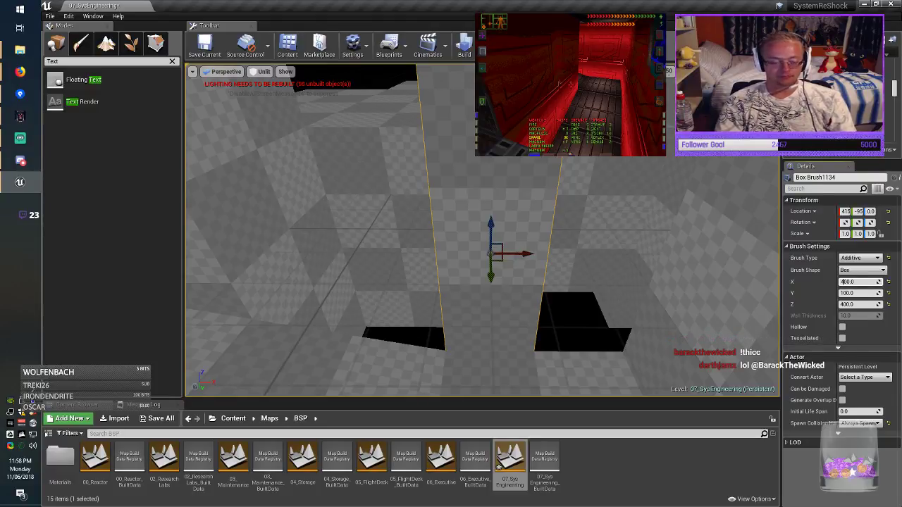
key("Return")
left_click_drag(529, 255, 494, 254)
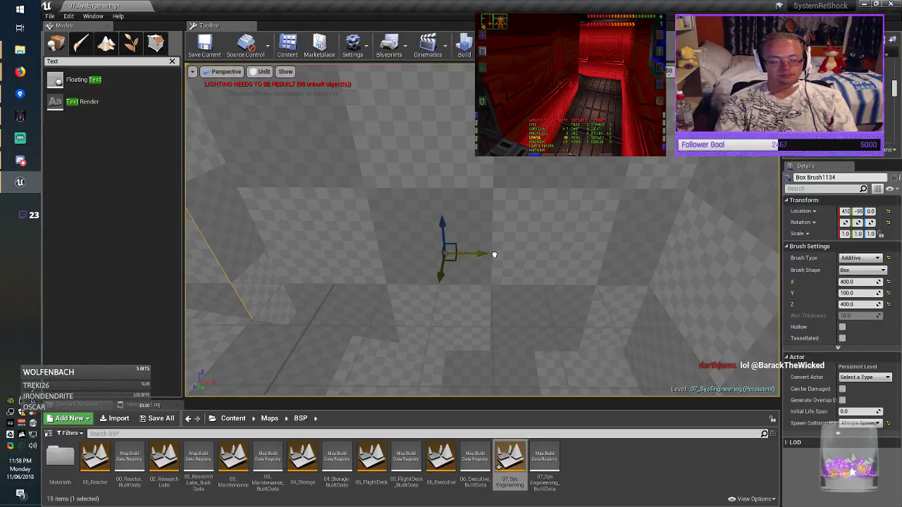
right_click_drag(494, 254, 488, 251)
Save the 07_SysEngineering map and deselect the end wall brush.
mouse_move(482, 230)
right_mouse_down()
mouse_move(426, 204)
mouse_move(394, 209)
right_mouse_up()
key("ctrl+s")
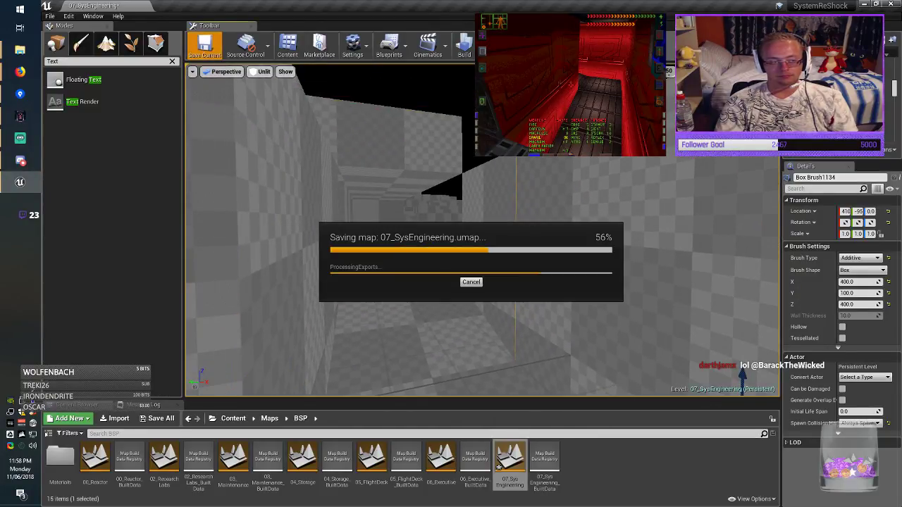
key("Escape")
Examine the new end wall and the surrounding corridors for remaining wall gaps.
mouse_move(394, 208)
right_mouse_down()
mouse_move(521, 257)
mouse_move(472, 247)
mouse_move(454, 230)
right_mouse_up()
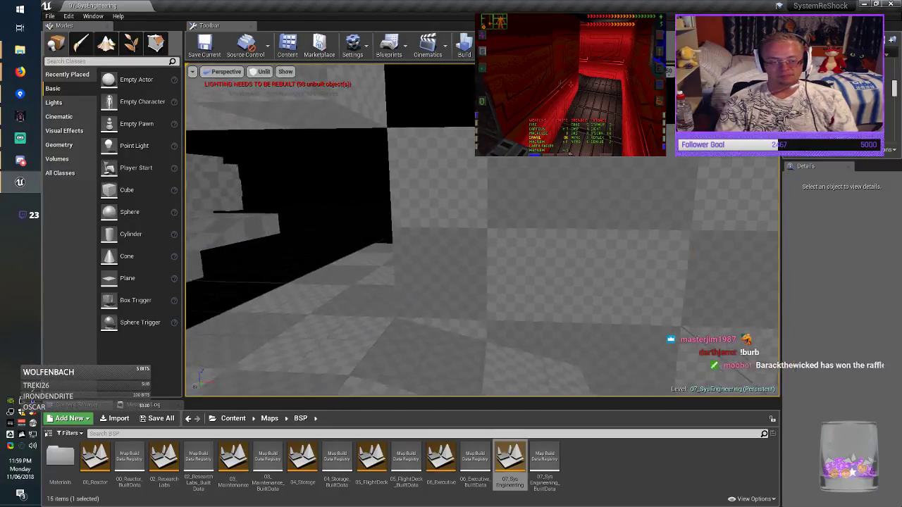
right_click_drag(742, 377, 742, 377)
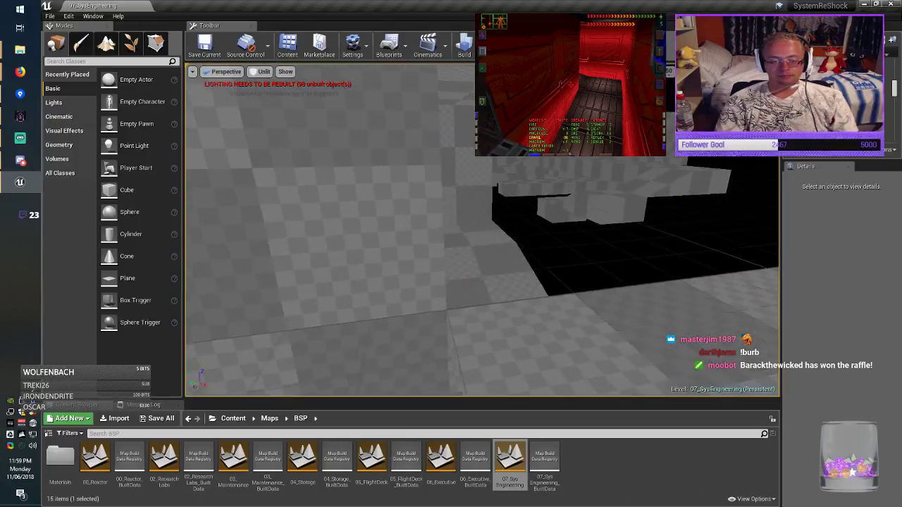
mouse_move(451, 240)
right_mouse_down()
mouse_move(508, 239)
mouse_move(444, 243)
right_mouse_up()
left_click(494, 243)
left_click(712, 240)
right_click_drag(711, 240, 761, 246)
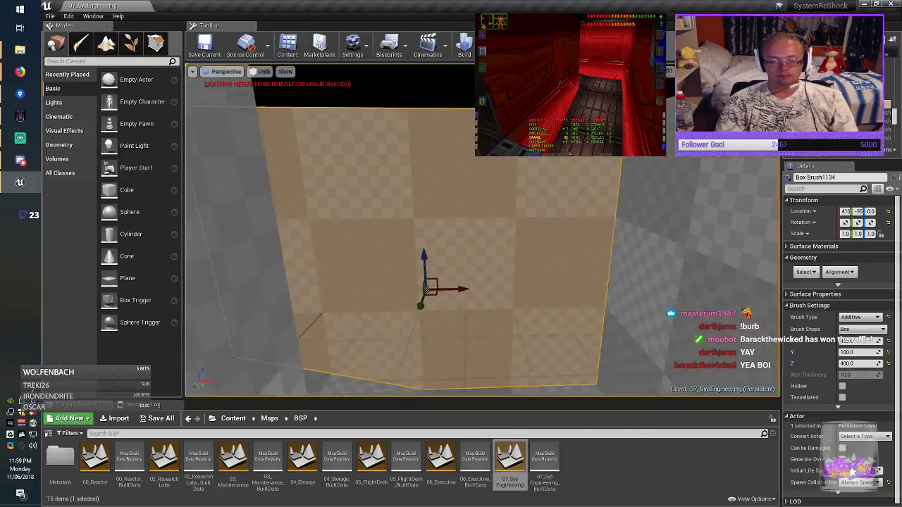
right_click_drag(742, 377, 742, 377)
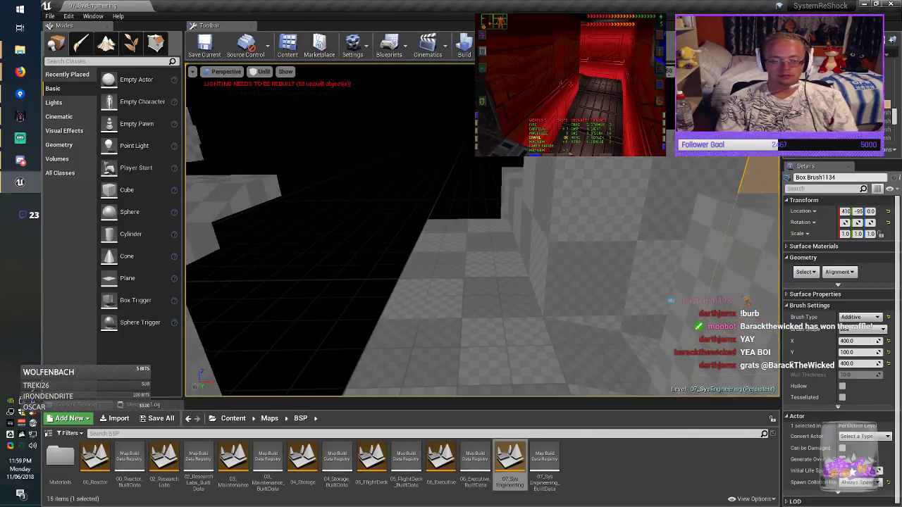
Duplicate the 200-unit box brush across to the open side of the corridor and set the copy's Z size to 400.
left_click(620, 243)
mouse_move(625, 217)
left_mouse_down("alt")
mouse_move(308, 251)
mouse_move(372, 255)
left_mouse_up("alt")
right_click_drag(373, 256, 372, 255)
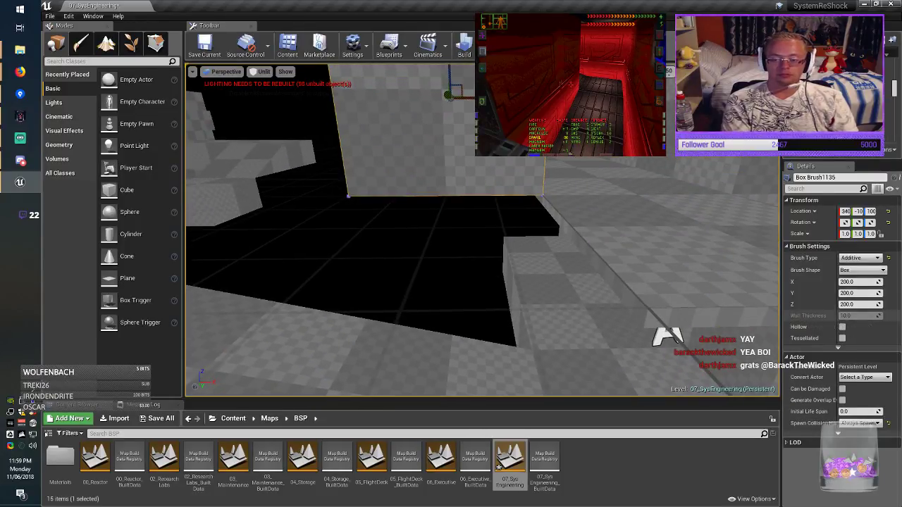
left_click(849, 304)
left_click_drag(844, 304, 840, 305)
type("4")
key("Return")
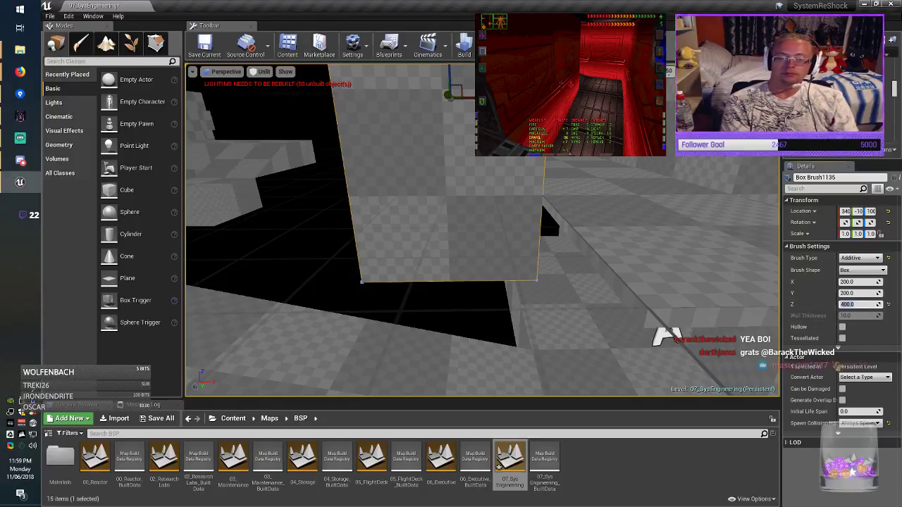
Lower the copied 400-unit-high wall brush to a Z location of 0.
right_click_drag(521, 282, 521, 282)
left_click_drag(467, 121, 463, 200)
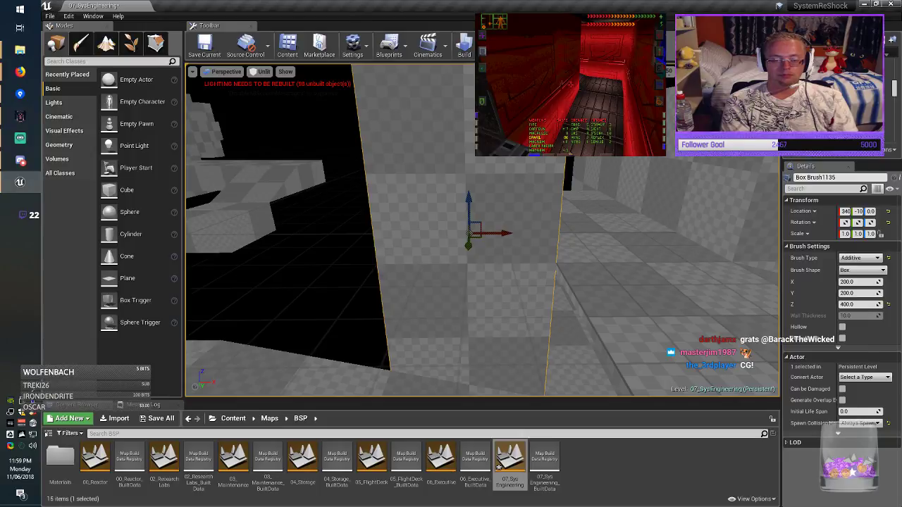
right_click_drag(463, 199, 546, 212)
Duplicate the 400 × 100 × 400 end wall brush along X to cover the opening beside the new wall, and deselect it.
left_click(687, 247)
left_click(641, 201)
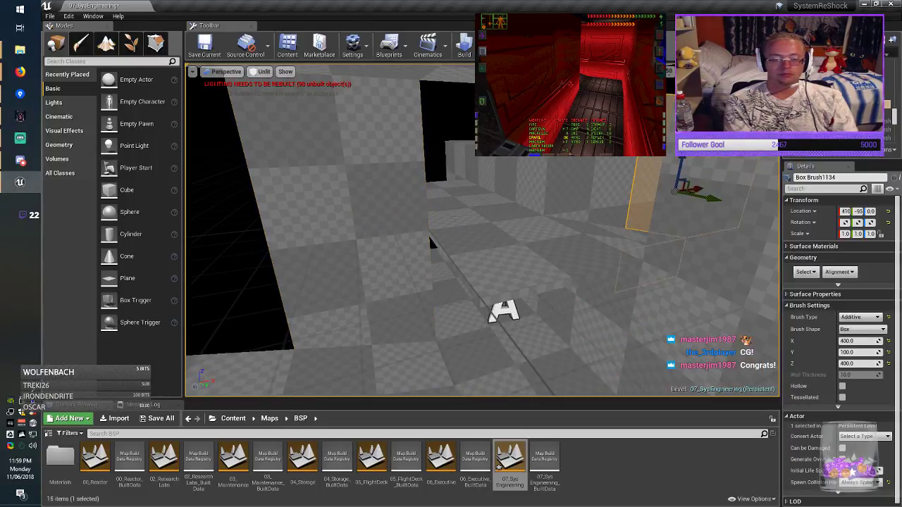
left_click(428, 235)
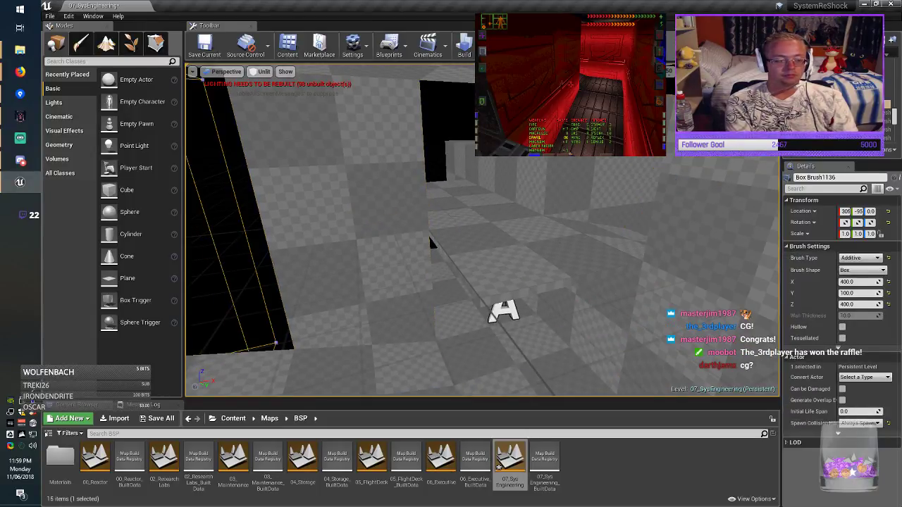
left_click_drag(428, 236, 429, 236)
right_click_drag(191, 283, 130, 285)
right_click_drag(394, 282, 564, 278)
key("Escape")
Examine the corridor walls against the original game's hallway to locate where the wall icon belongs.
left_click(423, 275)
left_click(563, 244)
mouse_move(564, 243)
right_mouse_down()
mouse_move(494, 244)
mouse_move(521, 243)
right_mouse_up()
right_click_drag(429, 235, 428, 235)
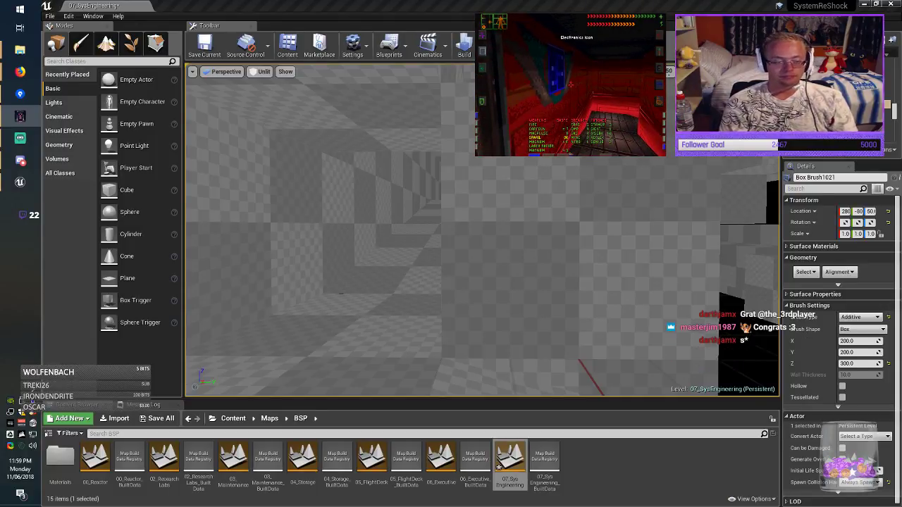
key("alt+Tab")
right_click_drag(428, 236, 428, 235)
key("w")
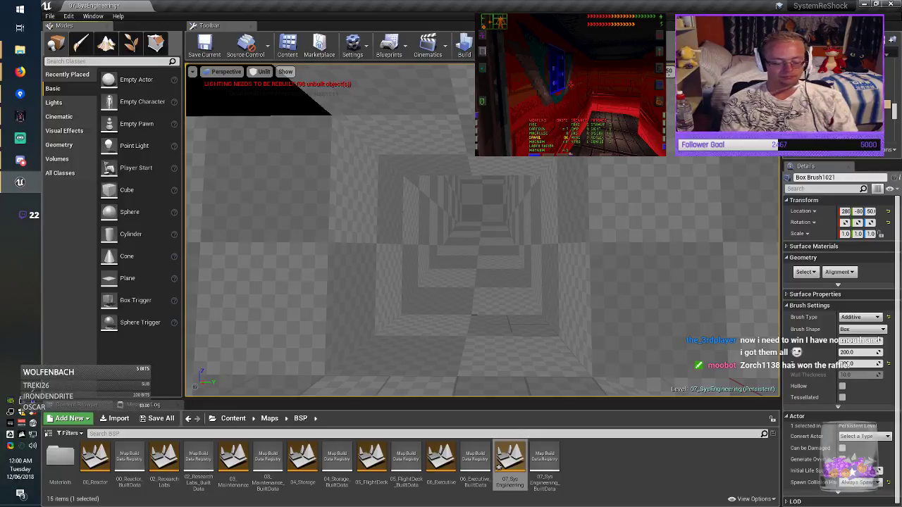
Place a Text Render actor on the wall beside the corridor opening and rotate it to read correctly from the front.
type("Text")
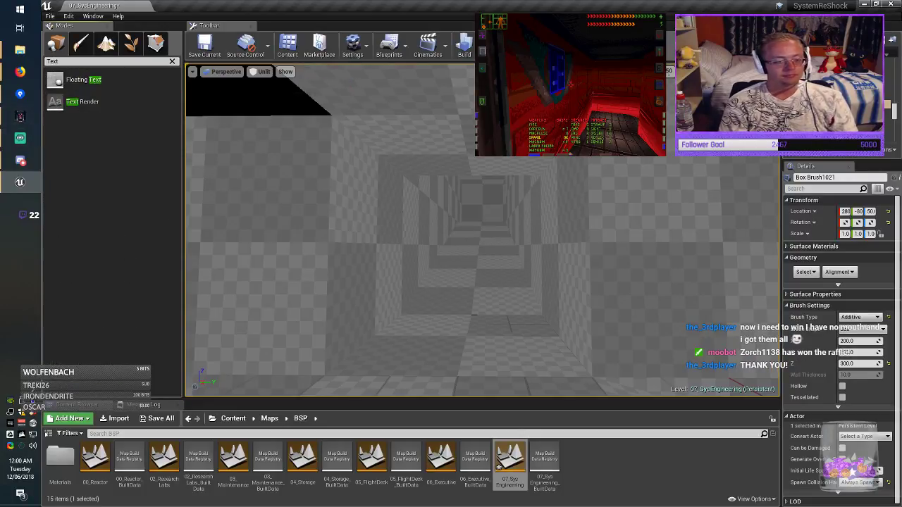
left_click_drag(82, 102, 647, 238)
right_click_drag(647, 237, 647, 237)
key("e")
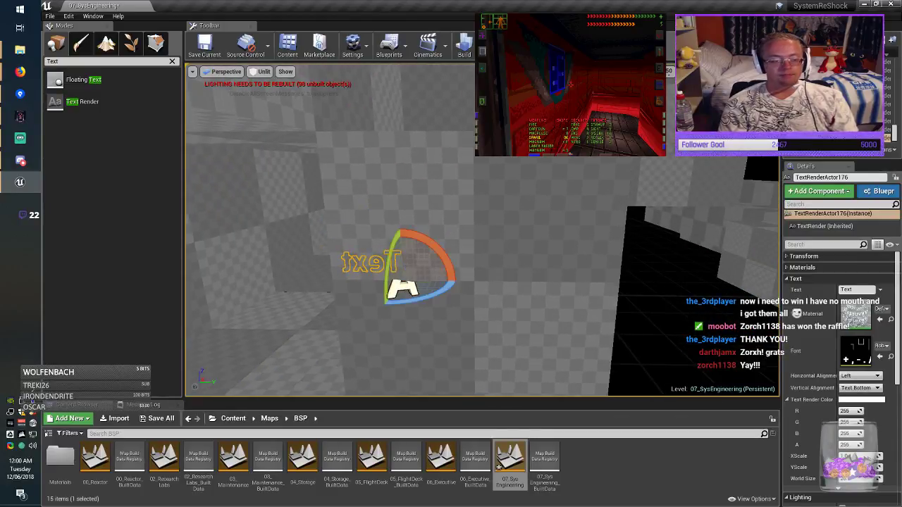
left_click_drag(437, 294, 402, 302)
key("r")
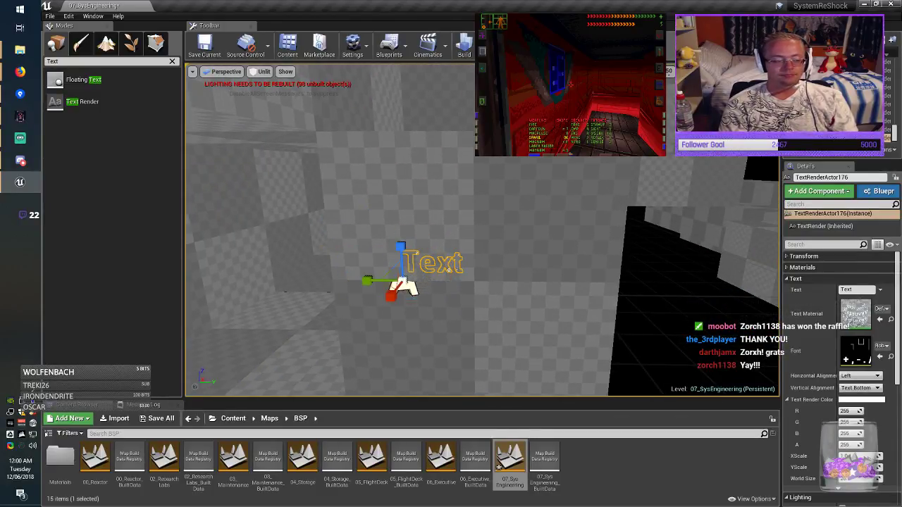
Set the text actor's text to Electronics Icon.
left_click(849, 290)
type("E")
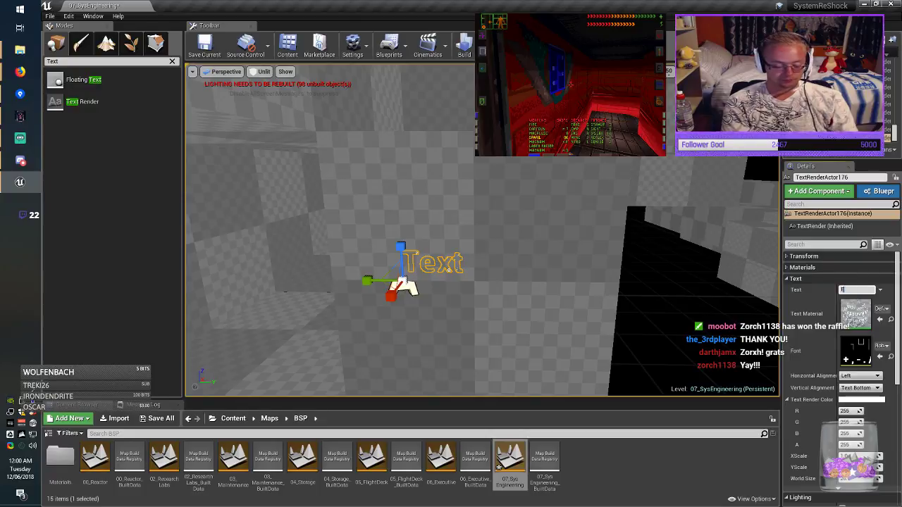
type("lectronics Icon")
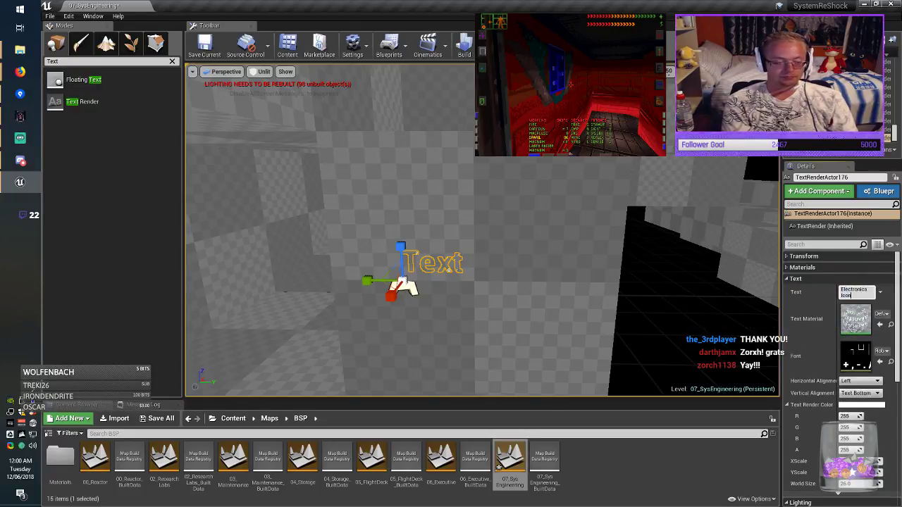
key("Return")
Shift the Electronics Icon label sideways and slightly down to centre it on the wall section.
right_click_drag(482, 282, 475, 302)
key("w")
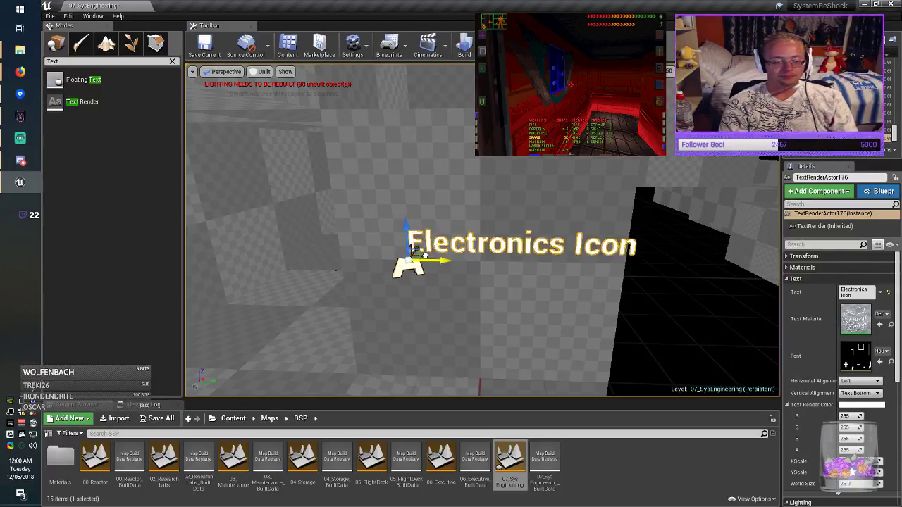
left_click_drag(414, 246, 365, 254)
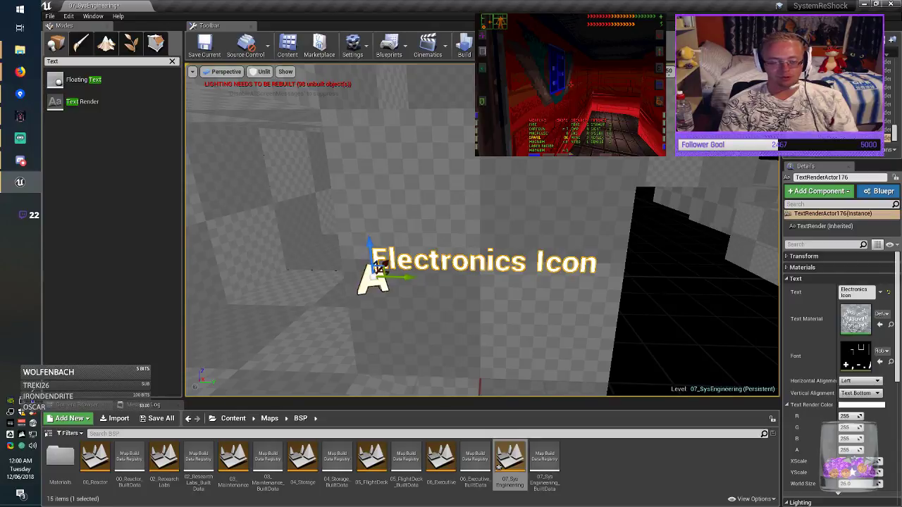
right_click_drag(382, 267, 290, 276)
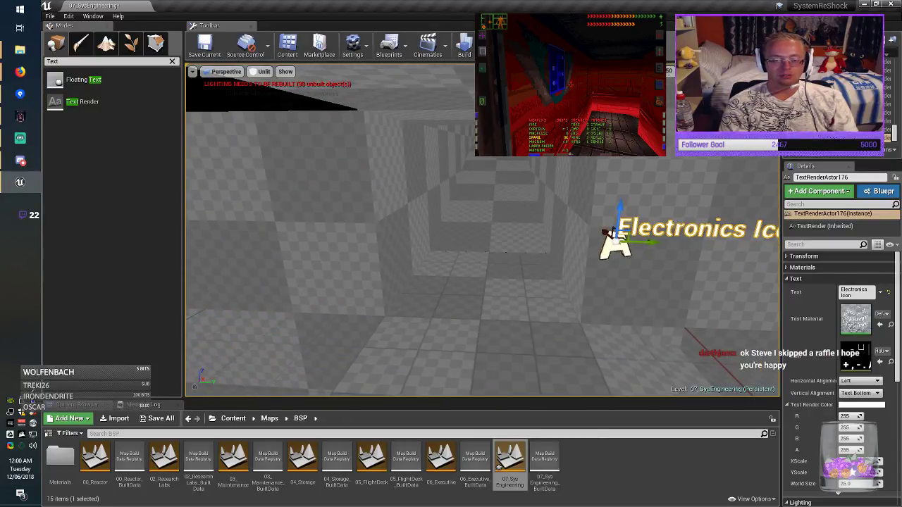
Duplicate the Electronics Icon label along Y onto the wall on the other side of the corridor opening and adjust its position.
left_click_drag(643, 242, 240, 233, "alt")
right_click_drag(310, 240, 258, 241)
left_click_drag(314, 213, 317, 209)
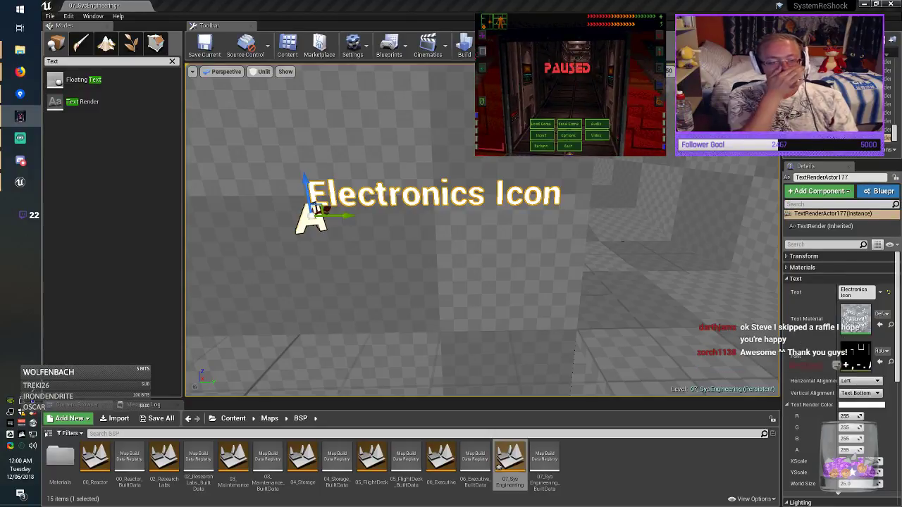
Deselect the copied Electronics Icon label and save the 07_SysEngineering map.
right_click_drag(317, 209, 400, 204)
key("s")
key("s")
key("d")
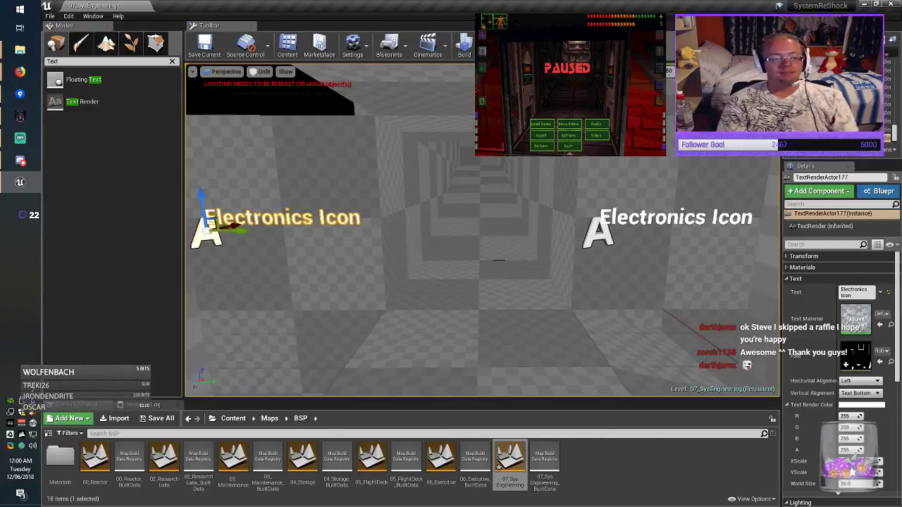
key("Escape")
left_click(204, 46)
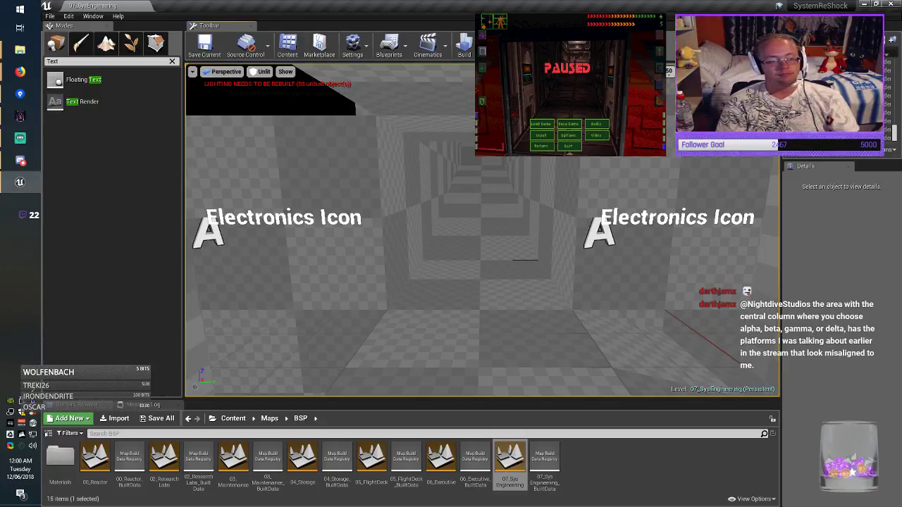
Save the 07_SysEngineering map again with both Electronics Icon labels in view.
right_click_drag(451, 225, 484, 235)
key("w")
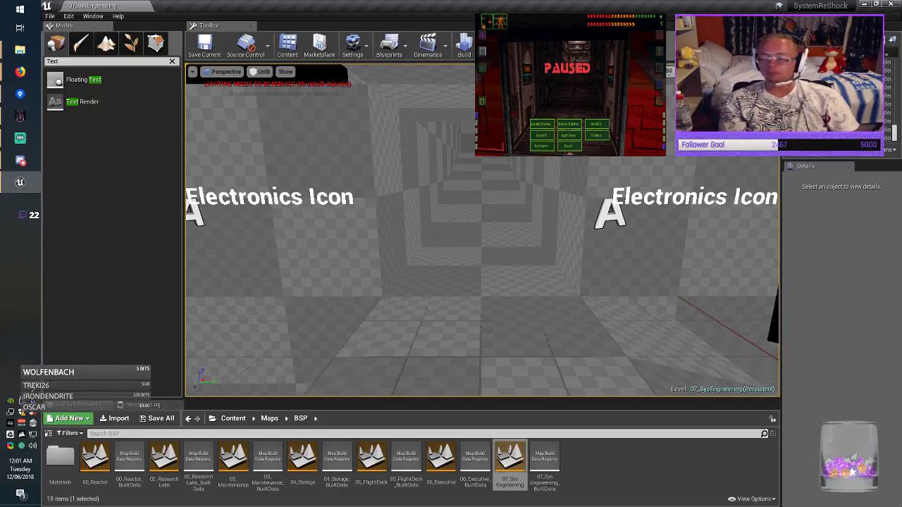
right_click_drag(482, 231, 482, 220)
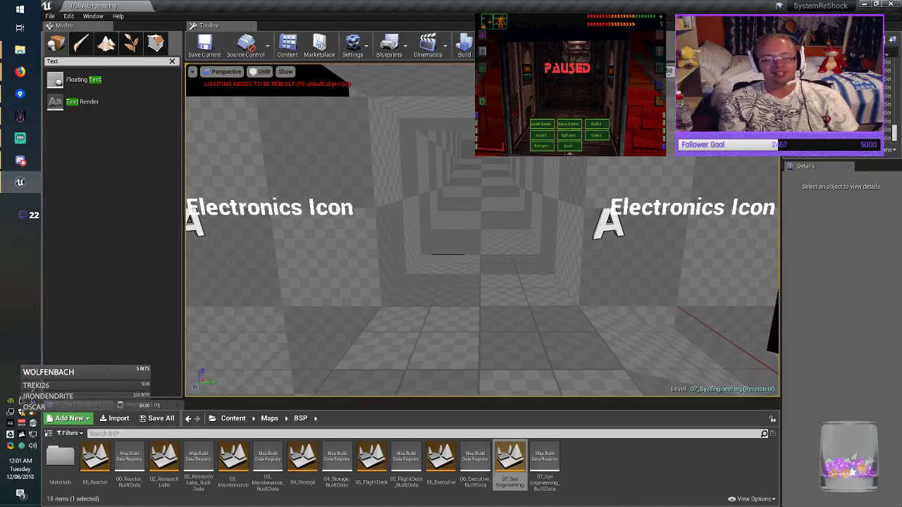
key("ctrl+s")
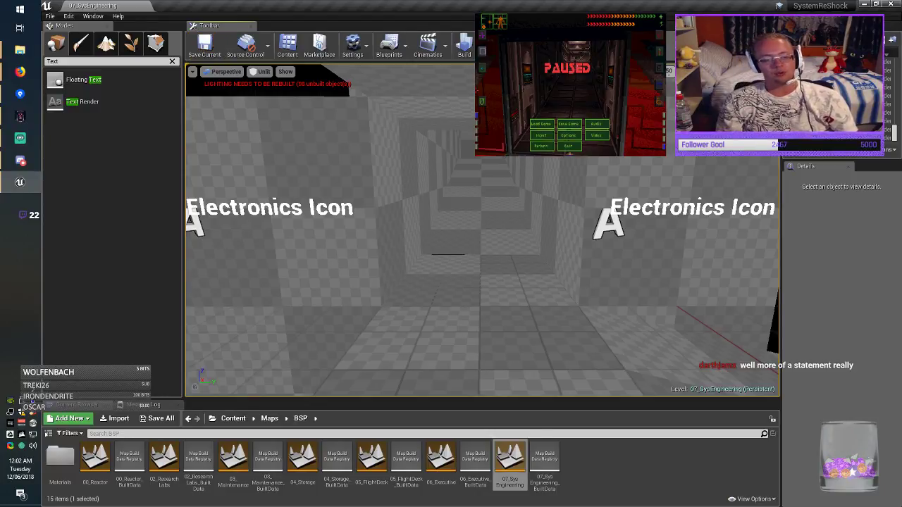
Examine the corridors around the Electronics Icon labels for remaining gaps and switch away from the editor.
right_click_drag(423, 232, 406, 239)
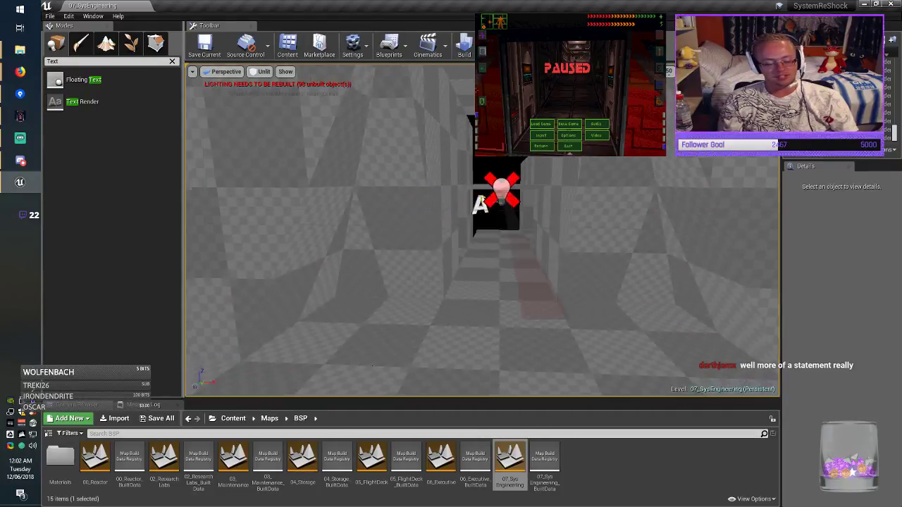
right_click_drag(405, 240, 592, 236)
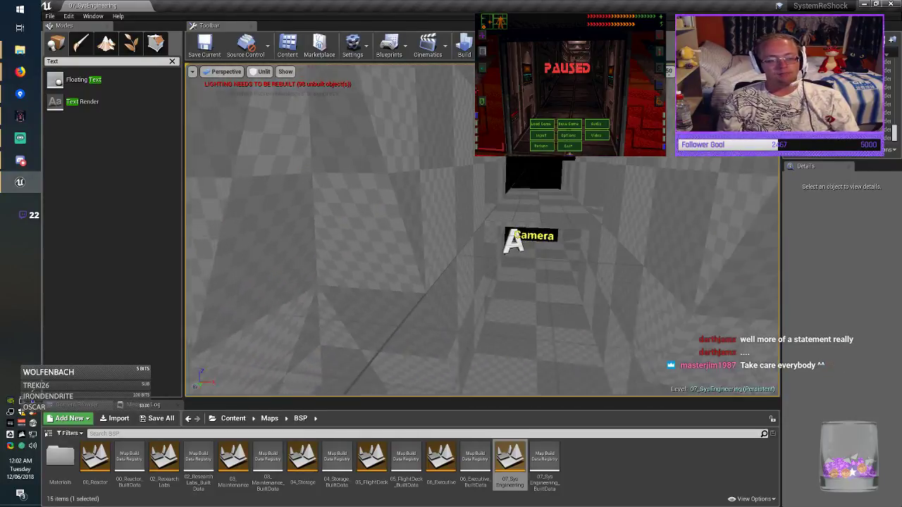
right_click_drag(482, 233, 658, 238)
right_click_drag(482, 233, 369, 231)
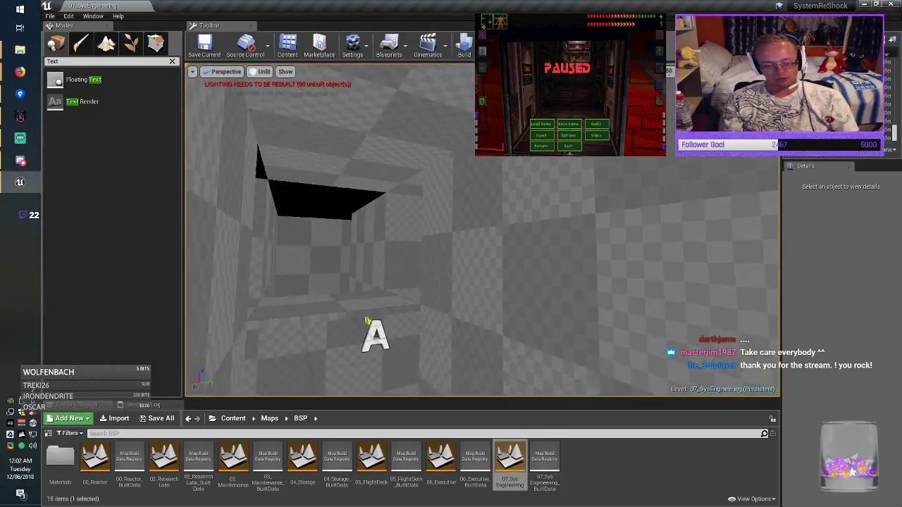
right_click_drag(482, 232, 599, 233)
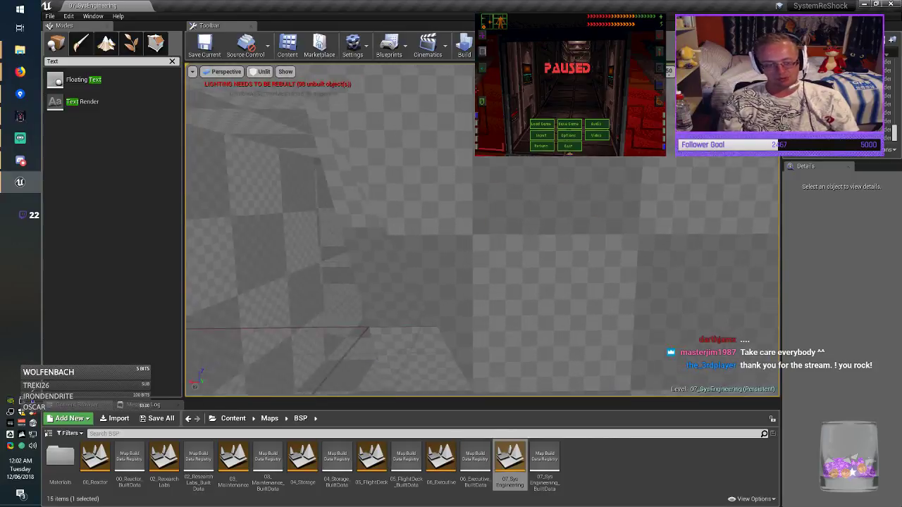
right_click_drag(428, 131, 339, 188)
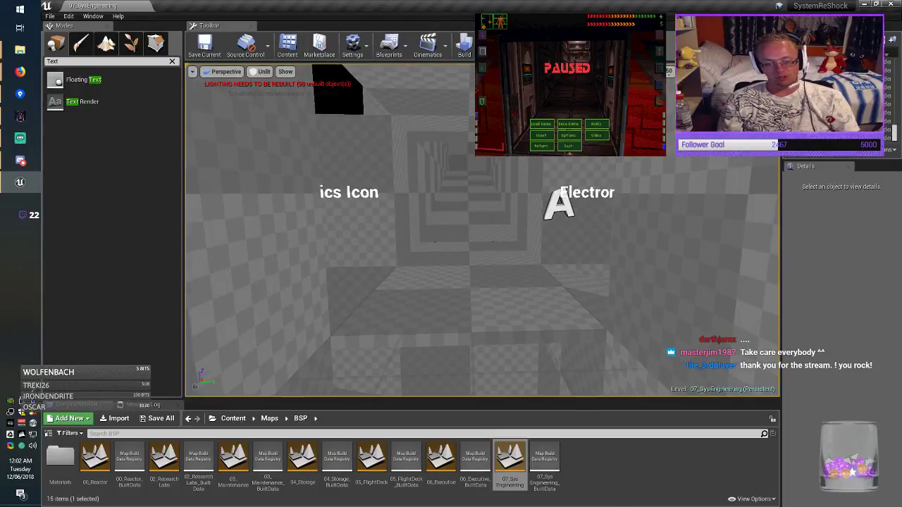
right_click_drag(482, 231, 420, 227)
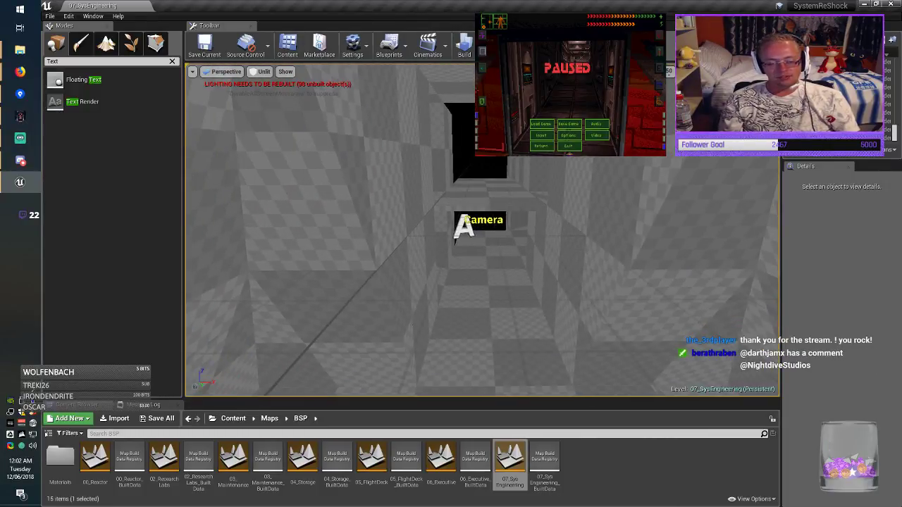
right_click_drag(349, 236, 324, 236)
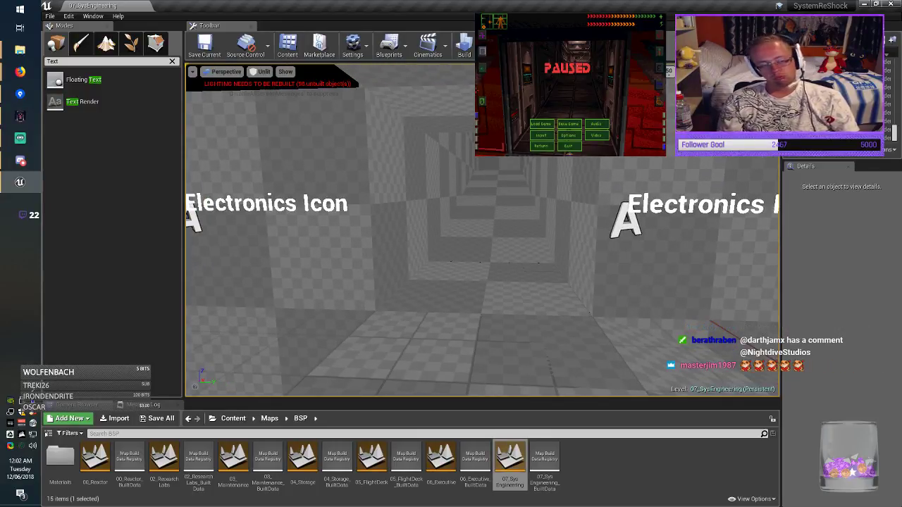
mouse_move(324, 237)
right_mouse_down()
mouse_move(337, 238)
mouse_move(321, 237)
right_mouse_up()
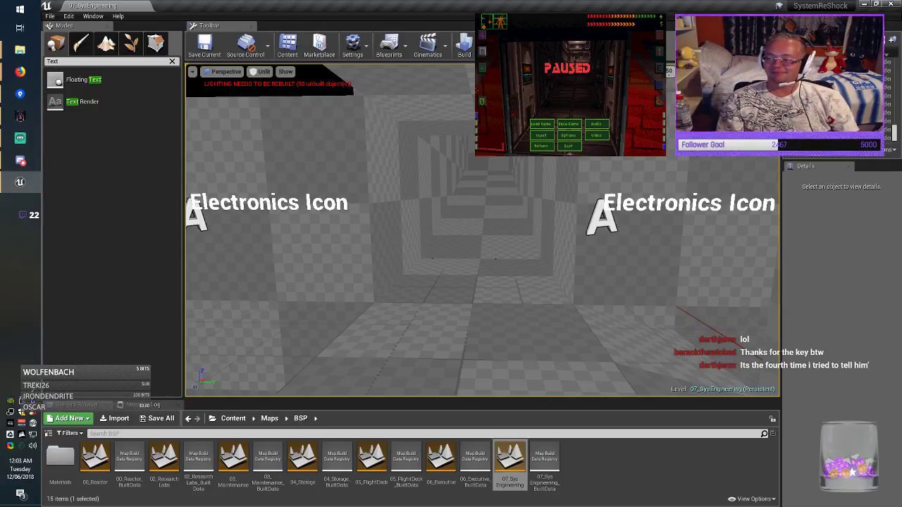
key("alt+Tab")
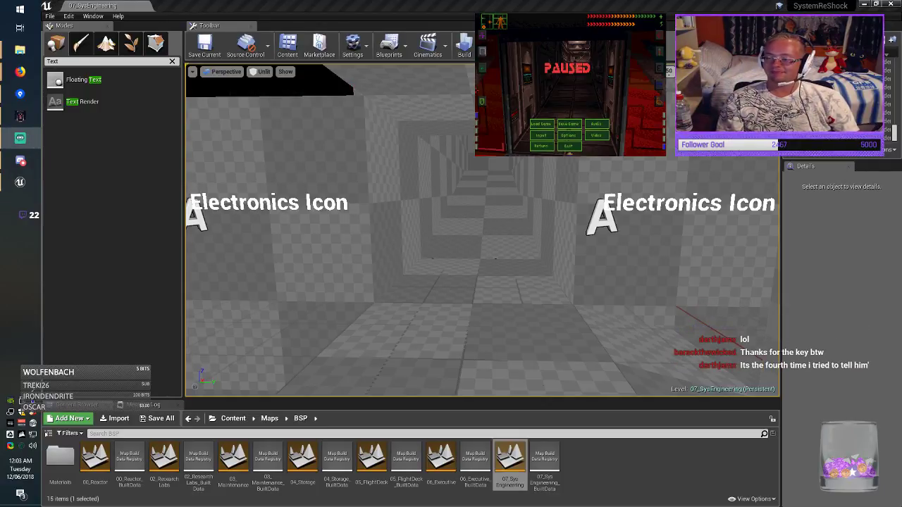